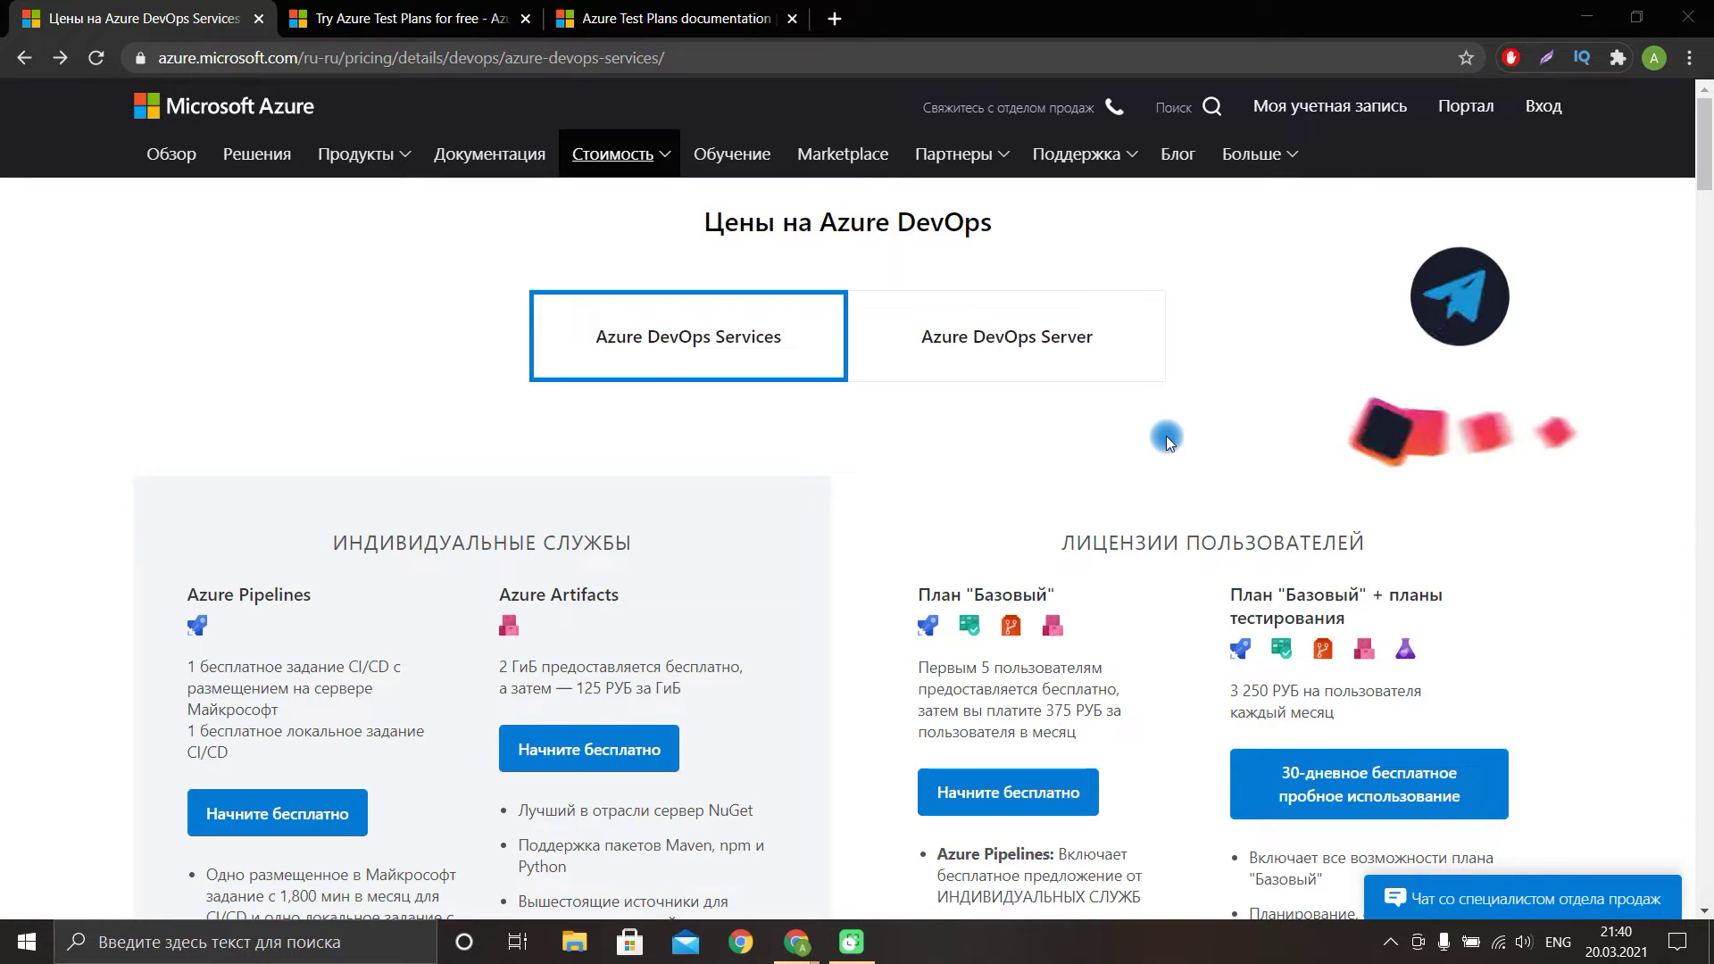
# Review the Azure DevOps Services pricing plans and set the Basic plan's price calculator to 5 users.
pyautogui.scroll(-4, 1259, 437)
pyautogui.scroll(3, 1276, 537)
pyautogui.scroll(-2, 1363, 621)
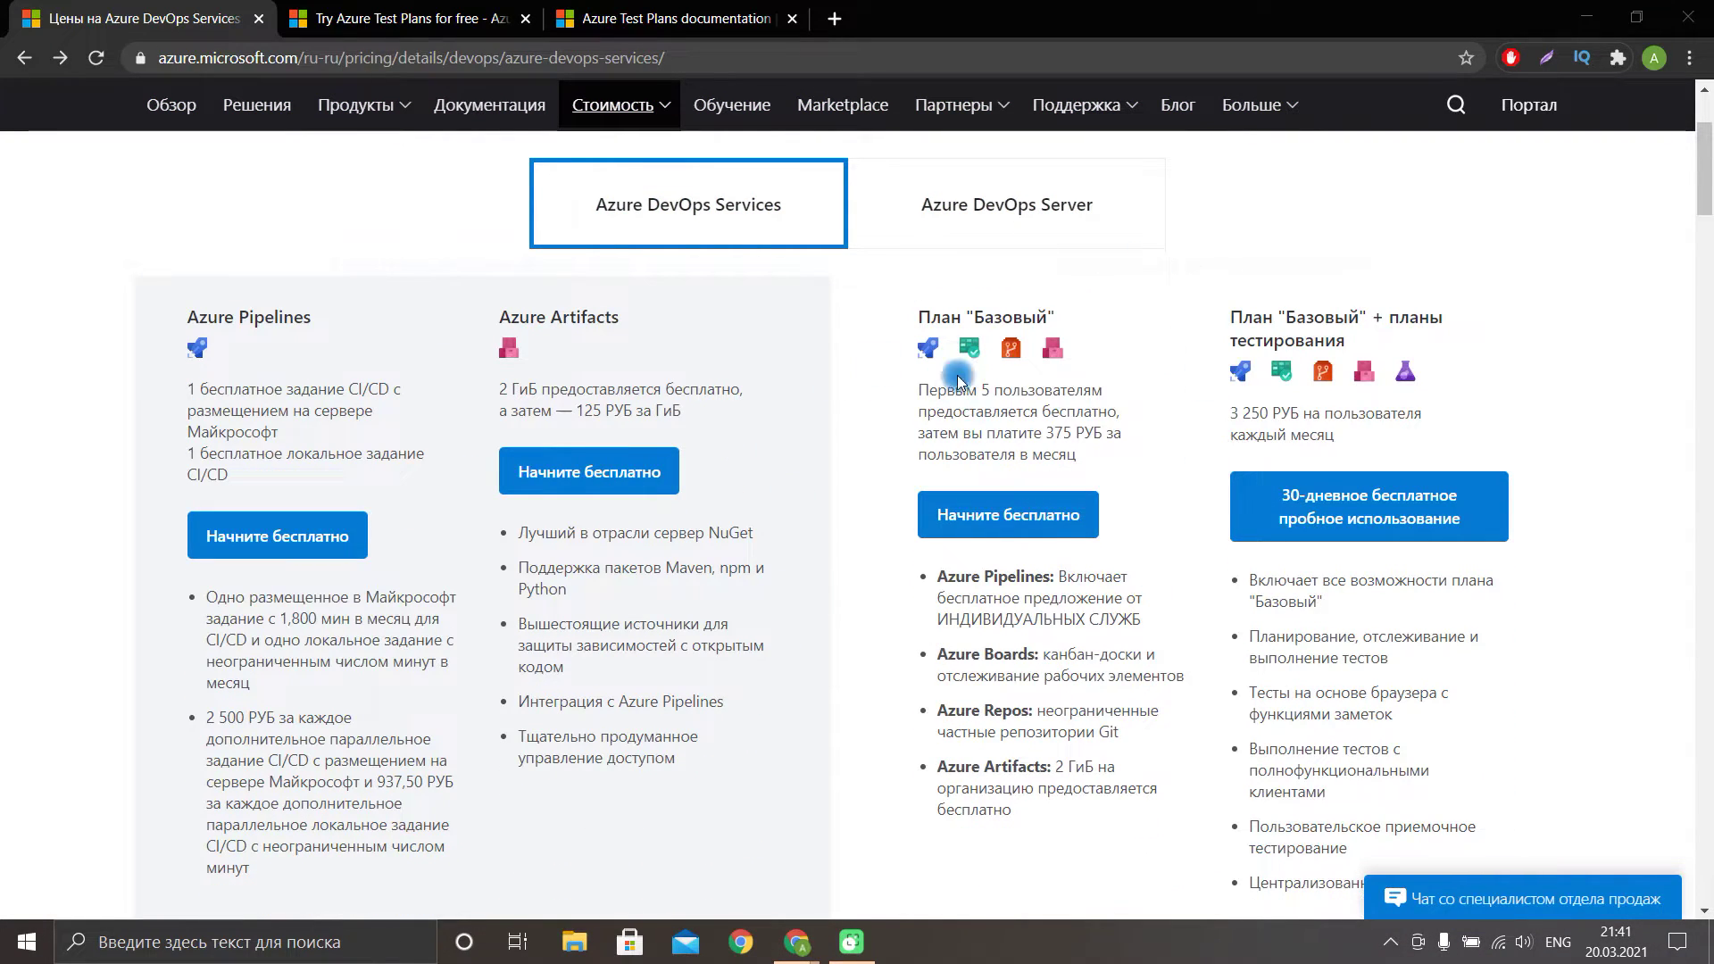
pyautogui.scroll(-1, 1071, 592)
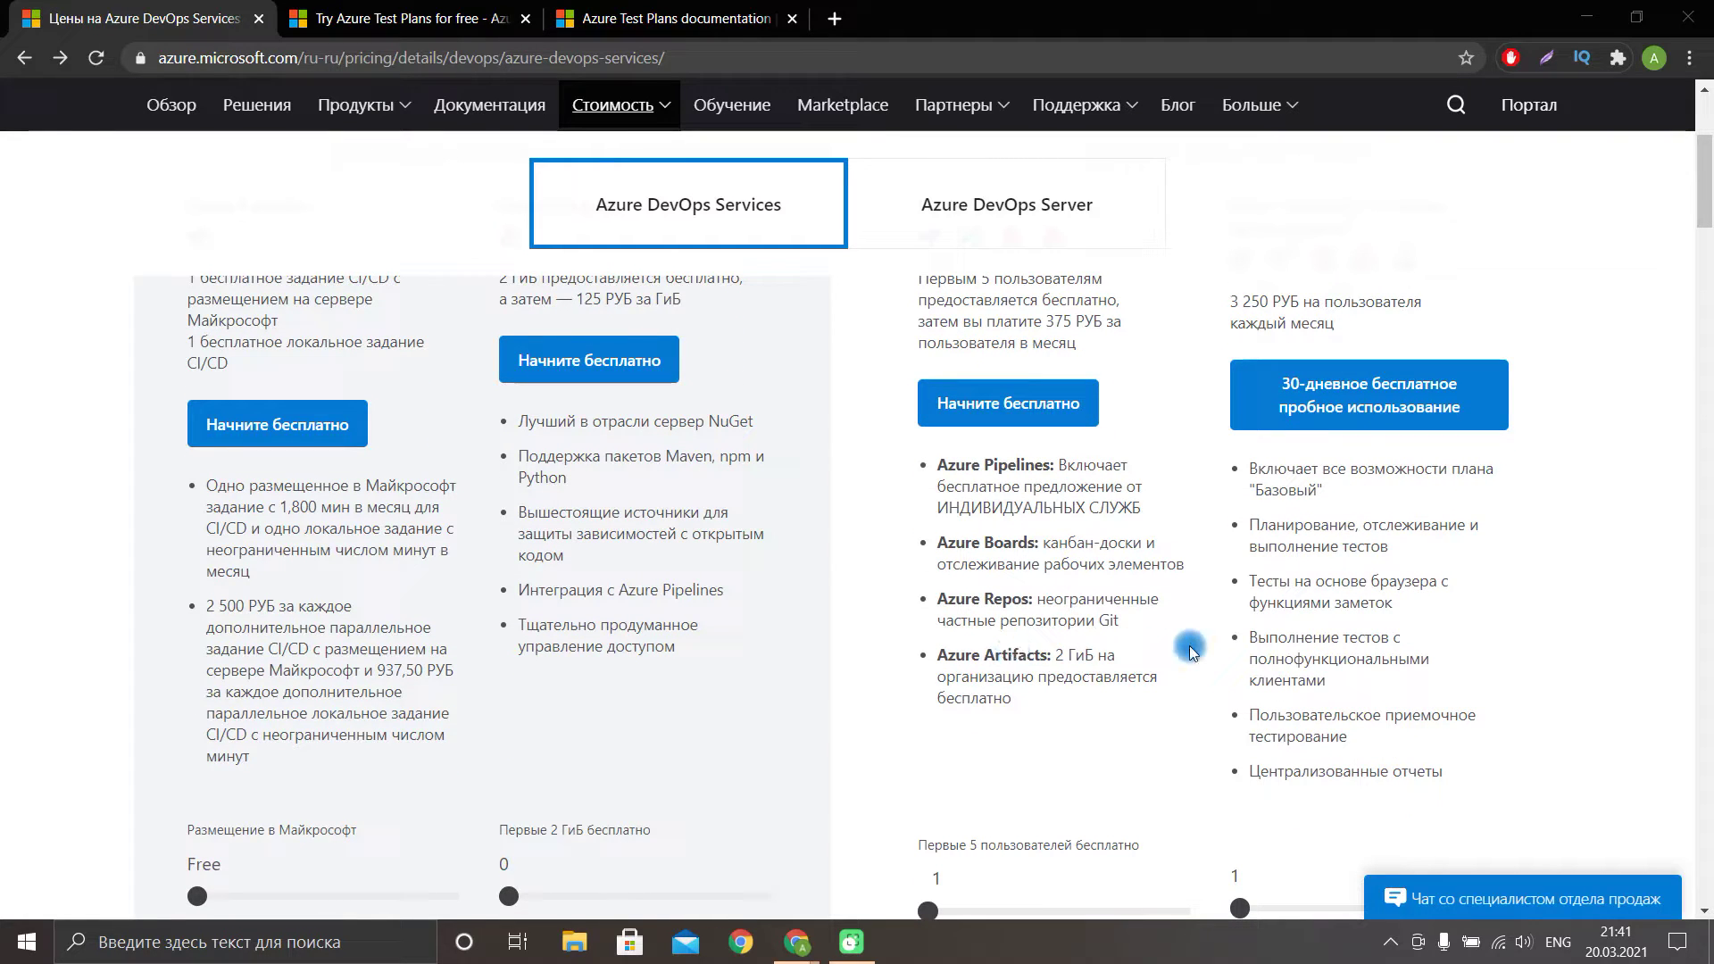
pyautogui.scroll(-1, 1114, 663)
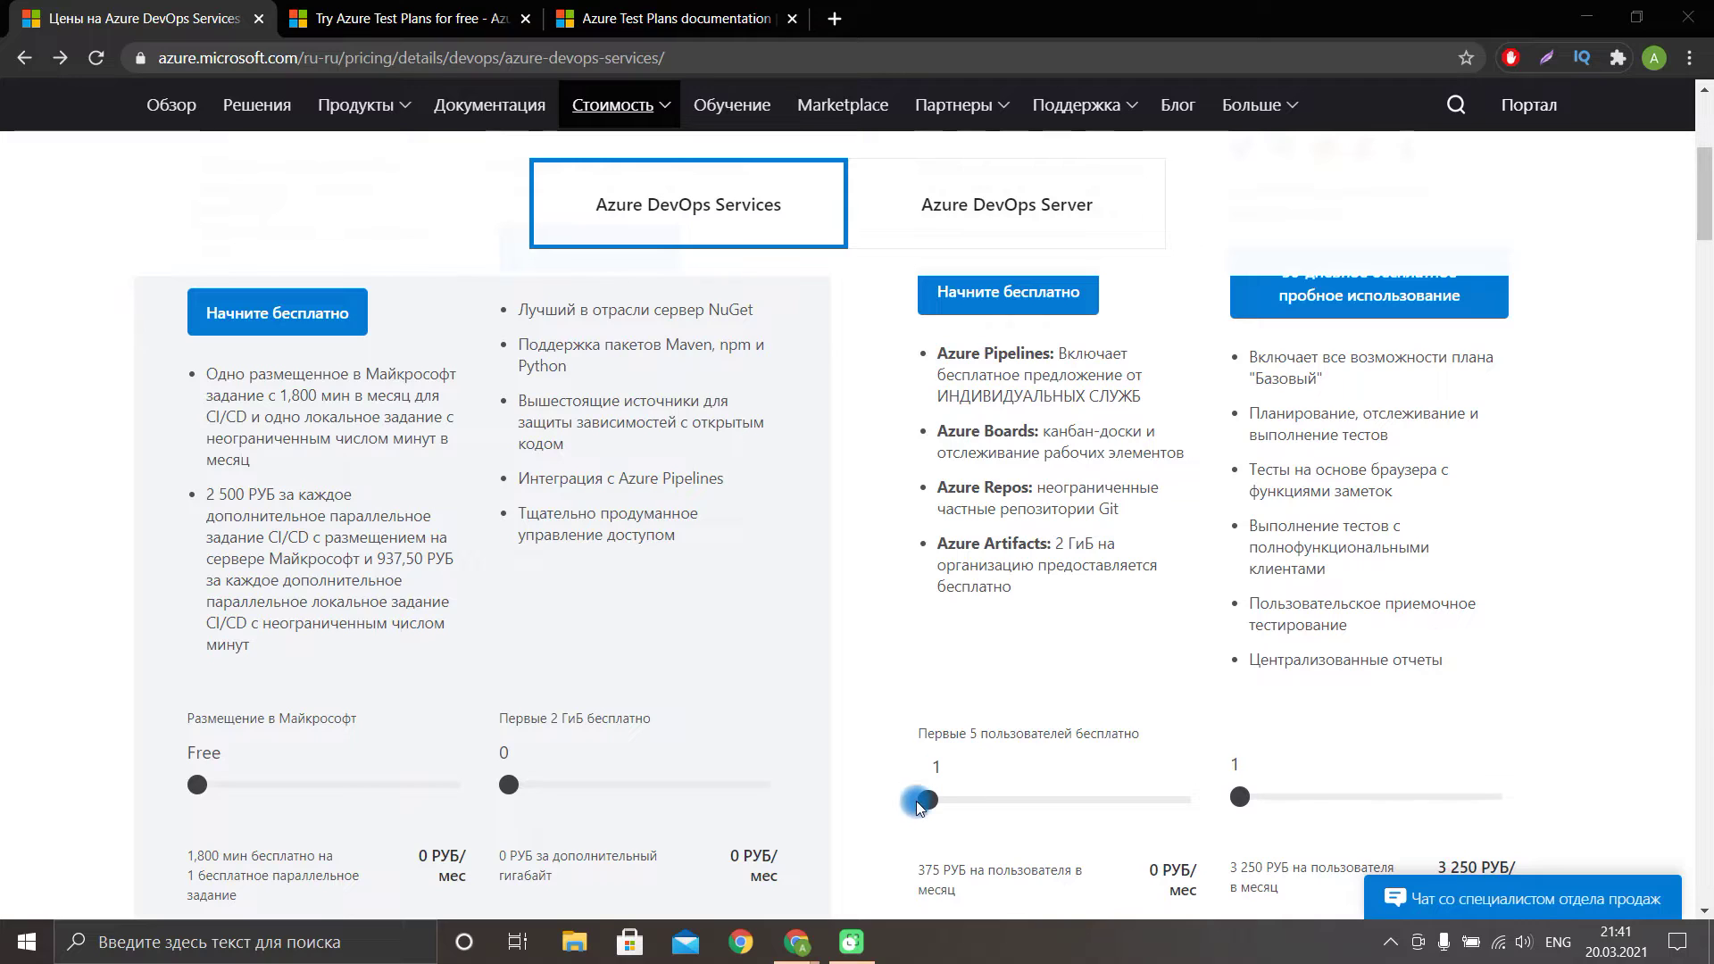
pyautogui.moveTo(920, 806); pyautogui.dragTo(985, 809)
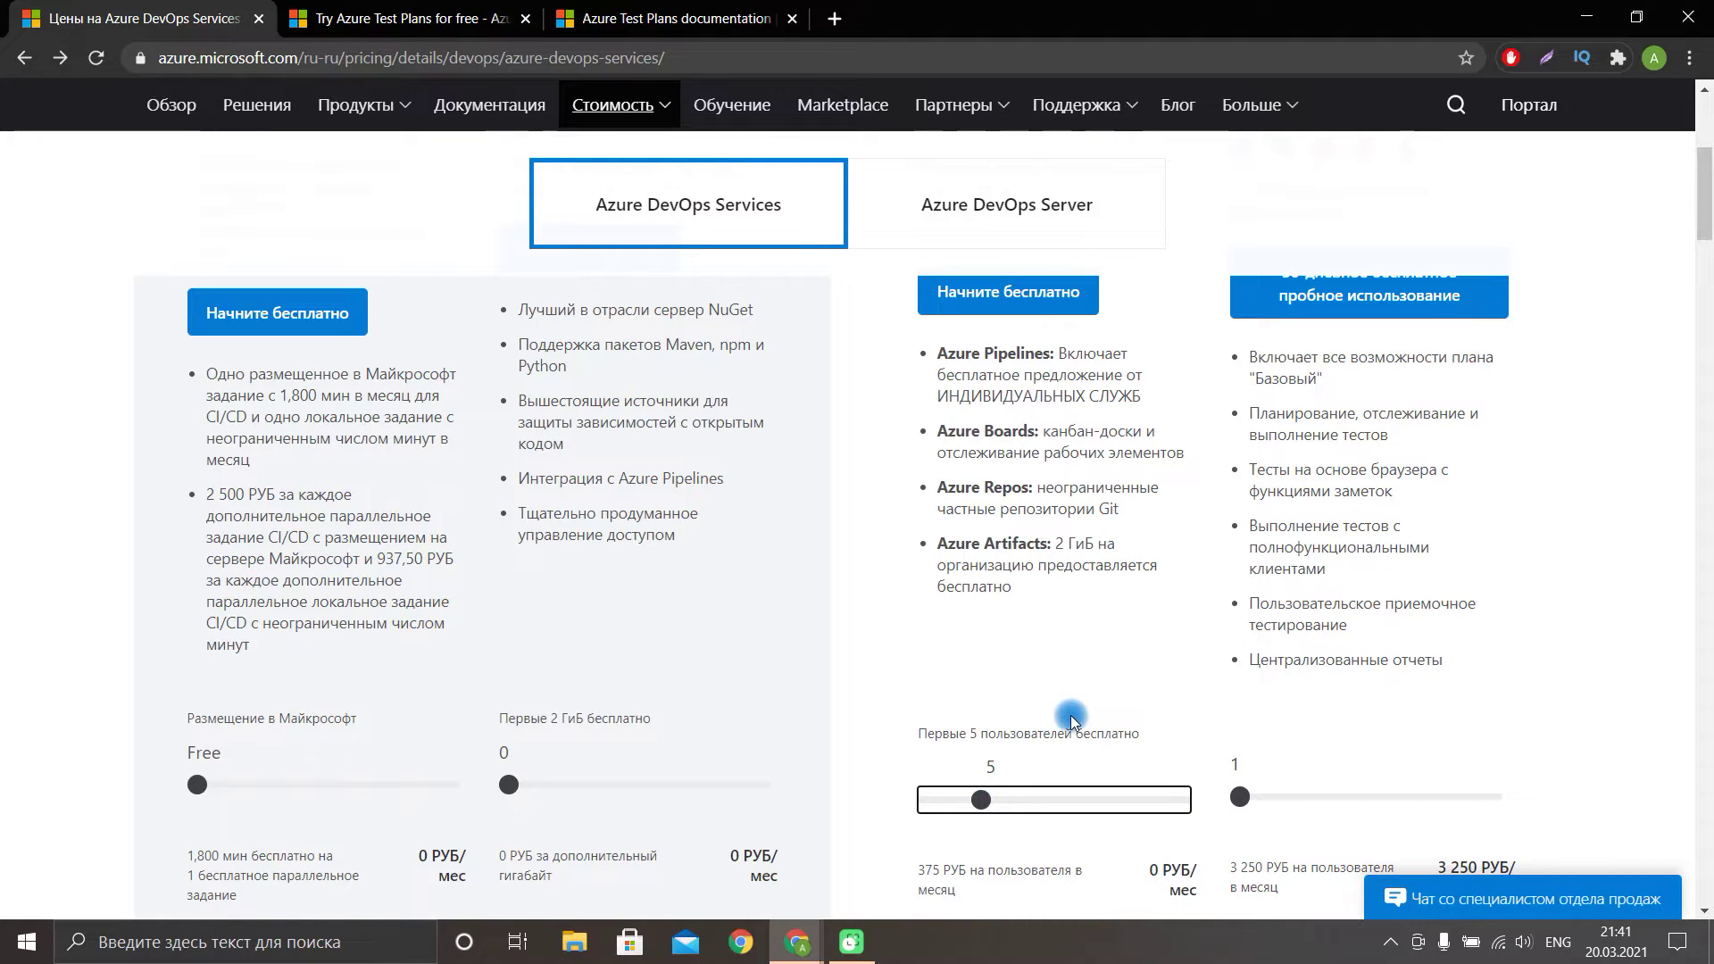
# Recheck the Basic plan's included services and start using that plan for free.
pyautogui.scroll(2, 1071, 714)
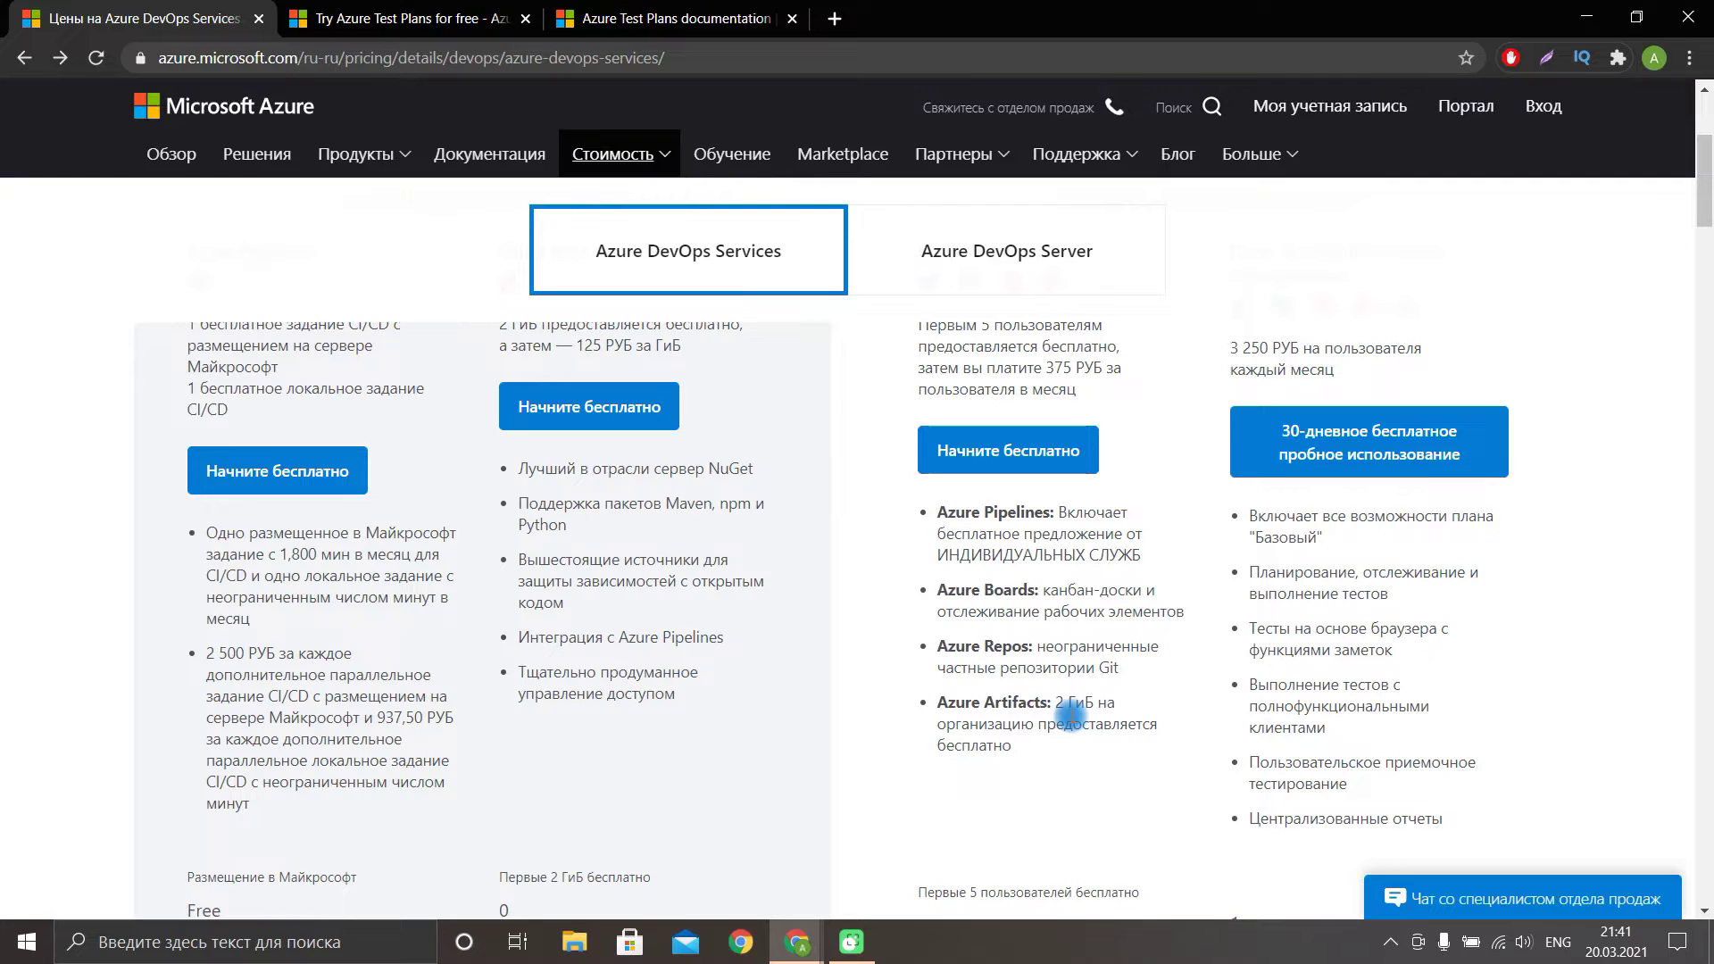
pyautogui.scroll(-2, 1070, 714)
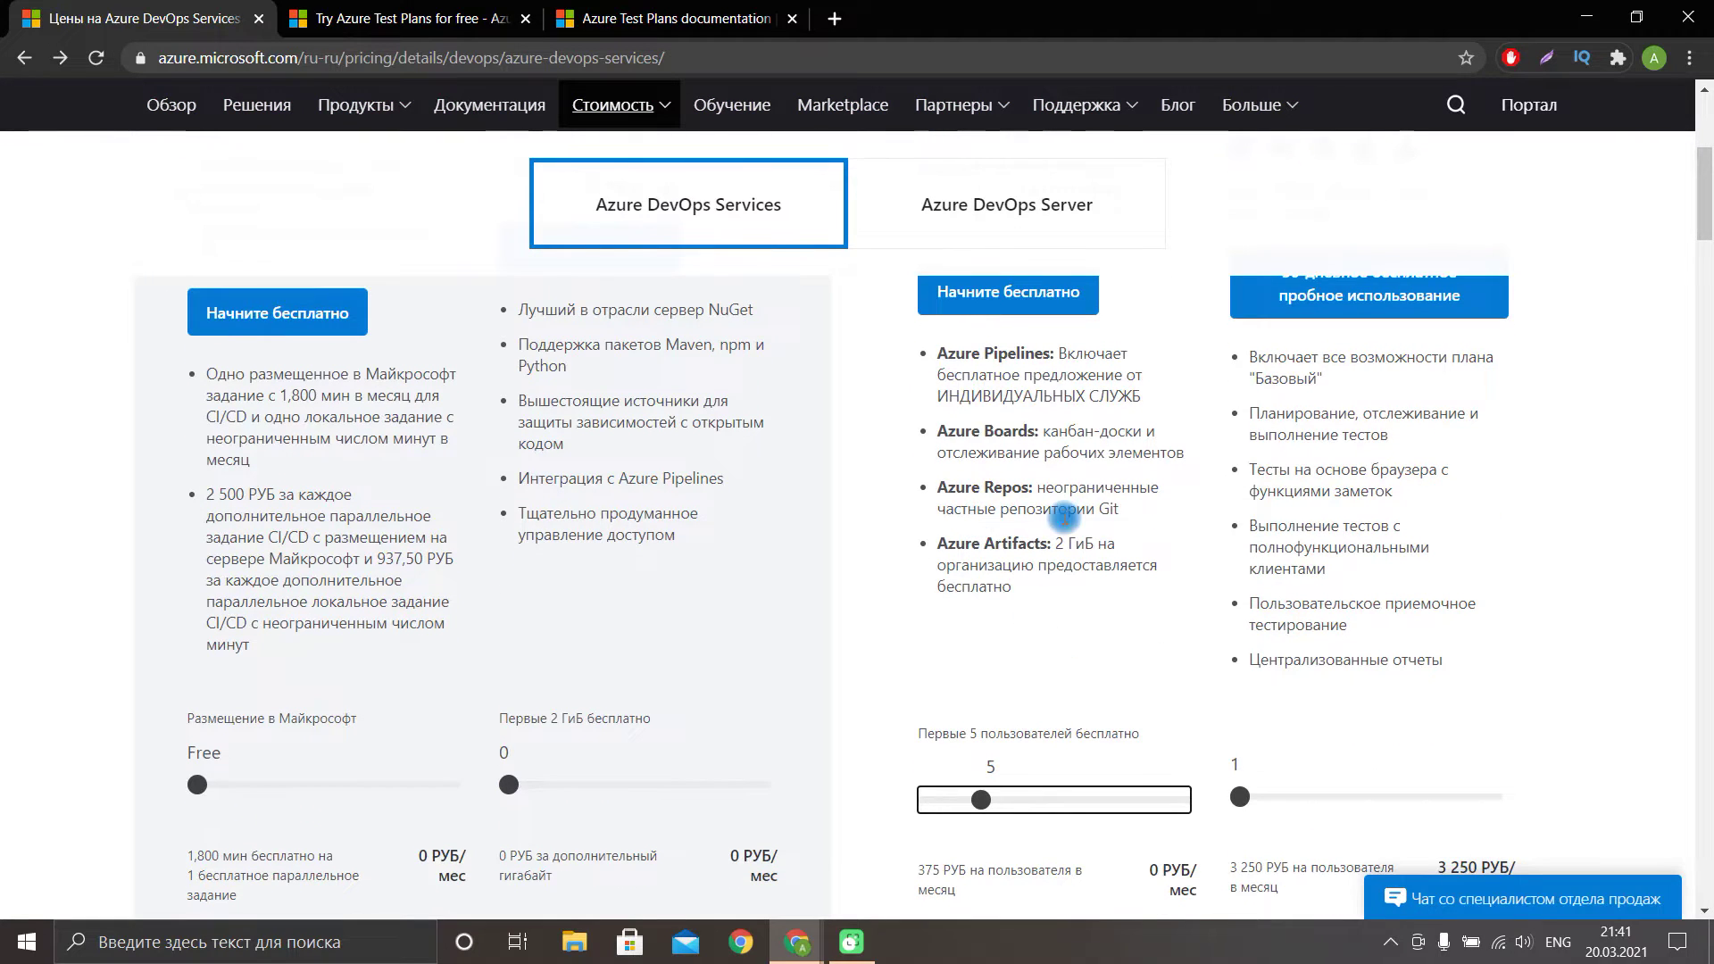
pyautogui.scroll(3, 1095, 602)
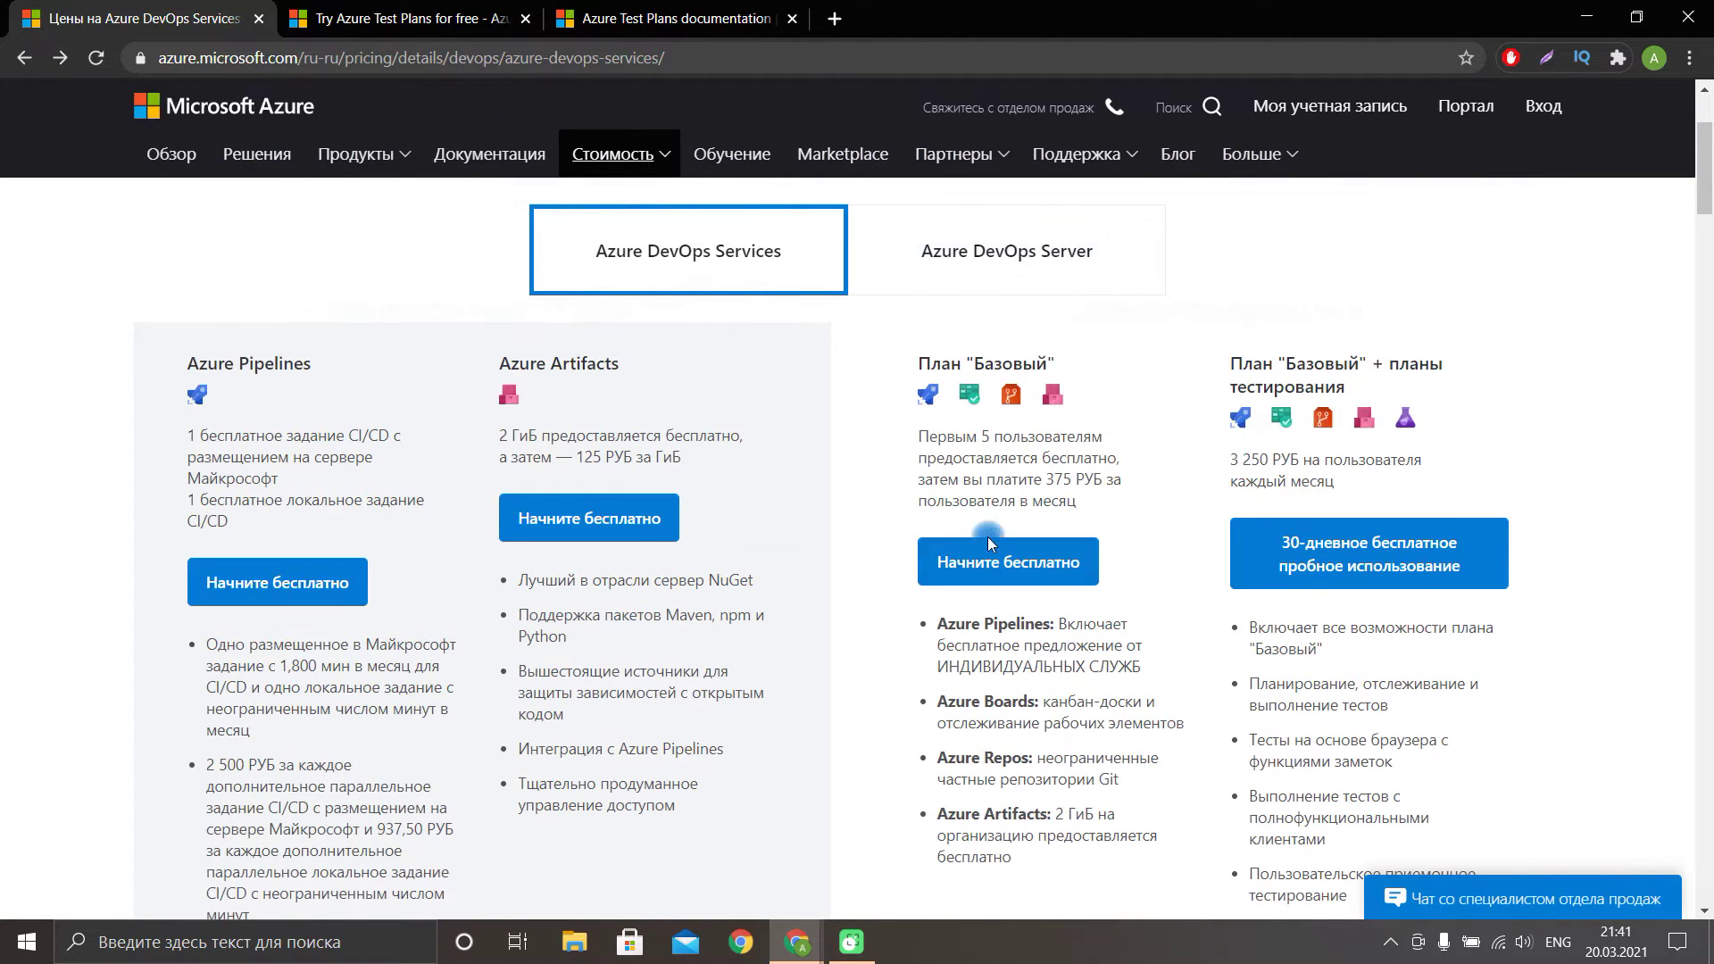
pyautogui.click(989, 542)
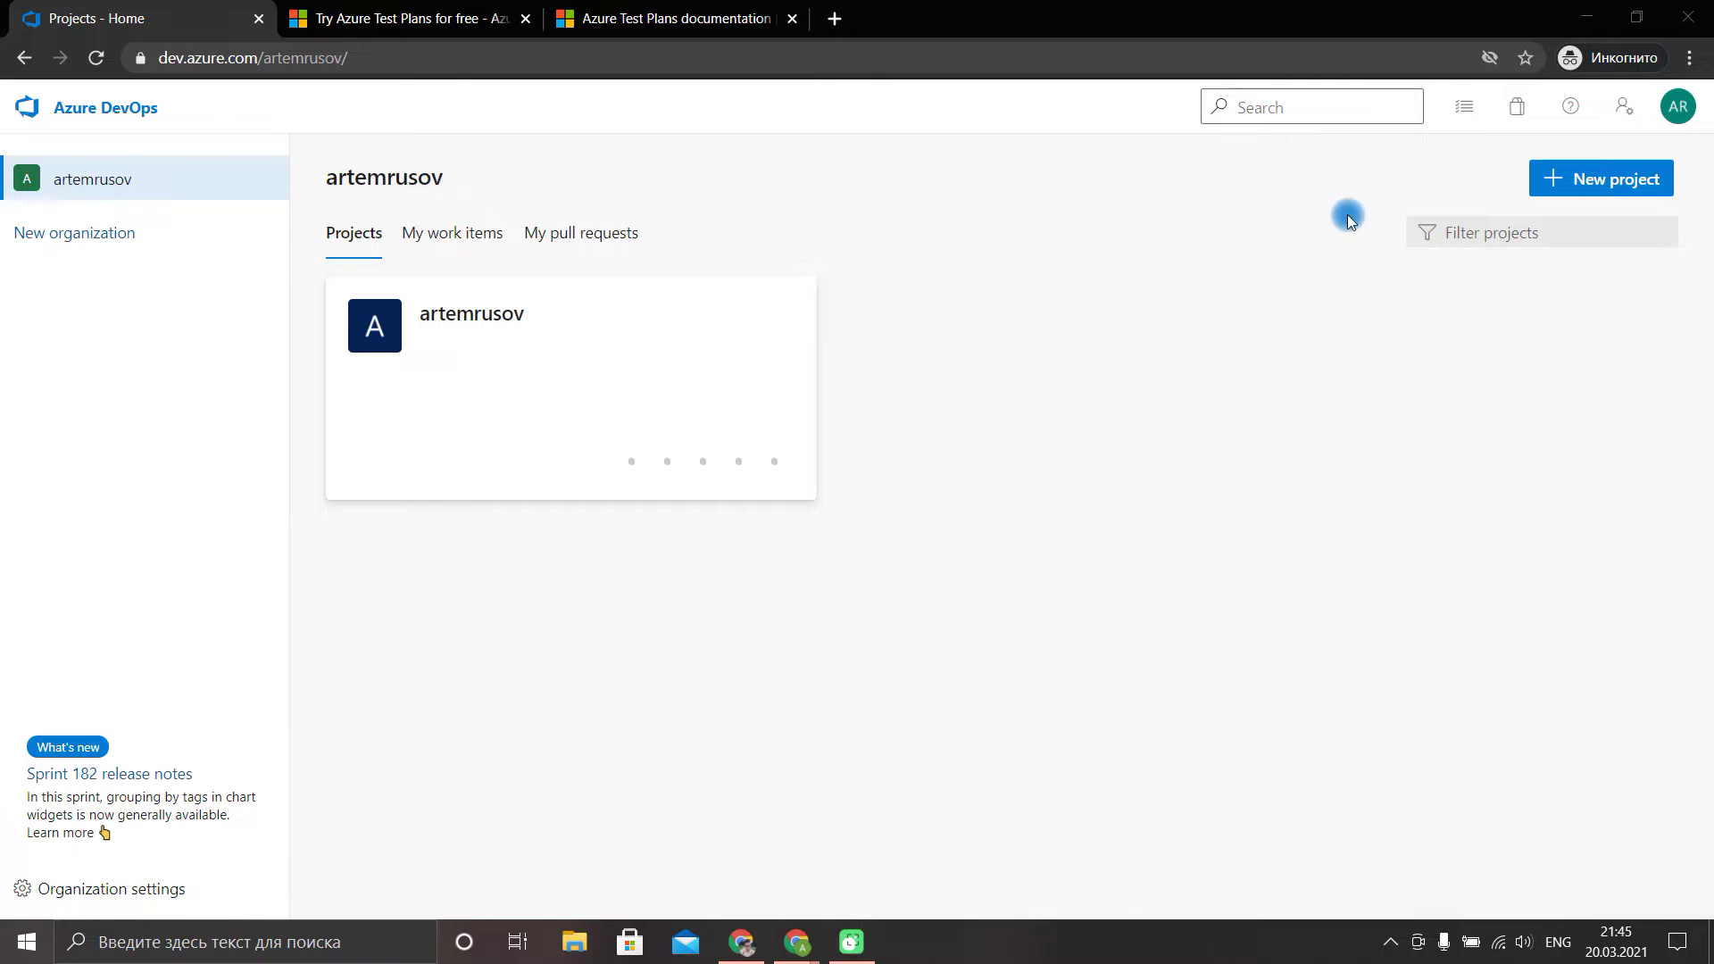
# Begin a new project named "Test" with the description "Test Project for Student".
pyautogui.click(1633, 179)
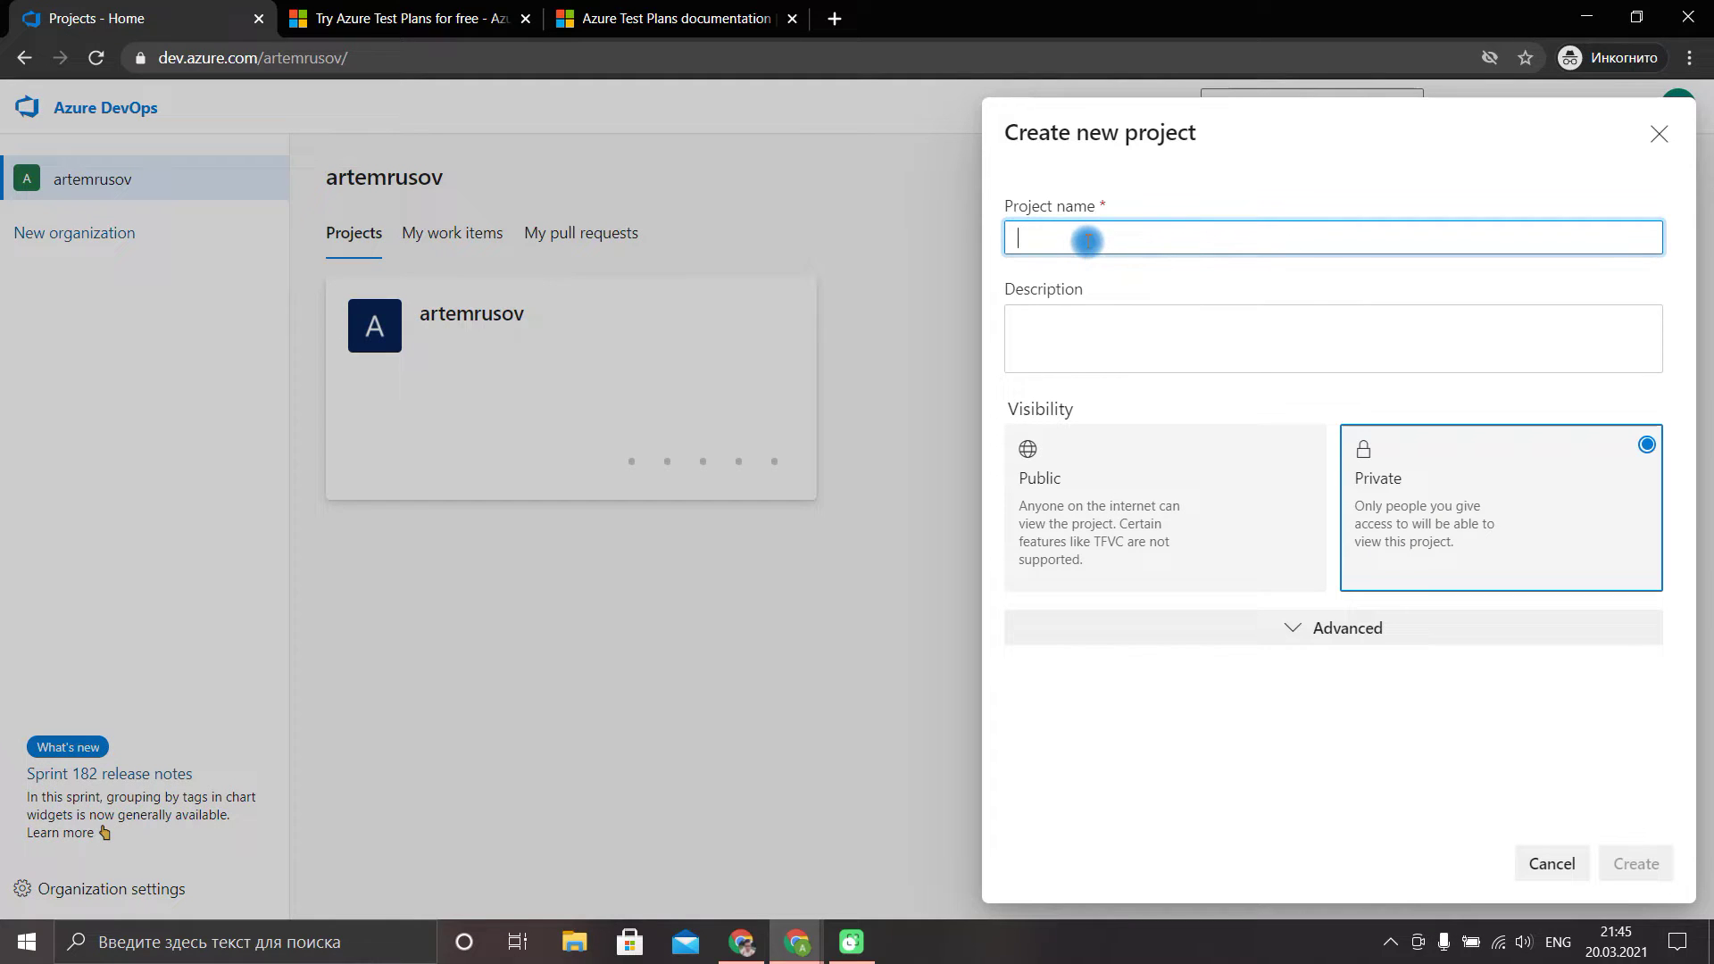
pyautogui.write('Test')
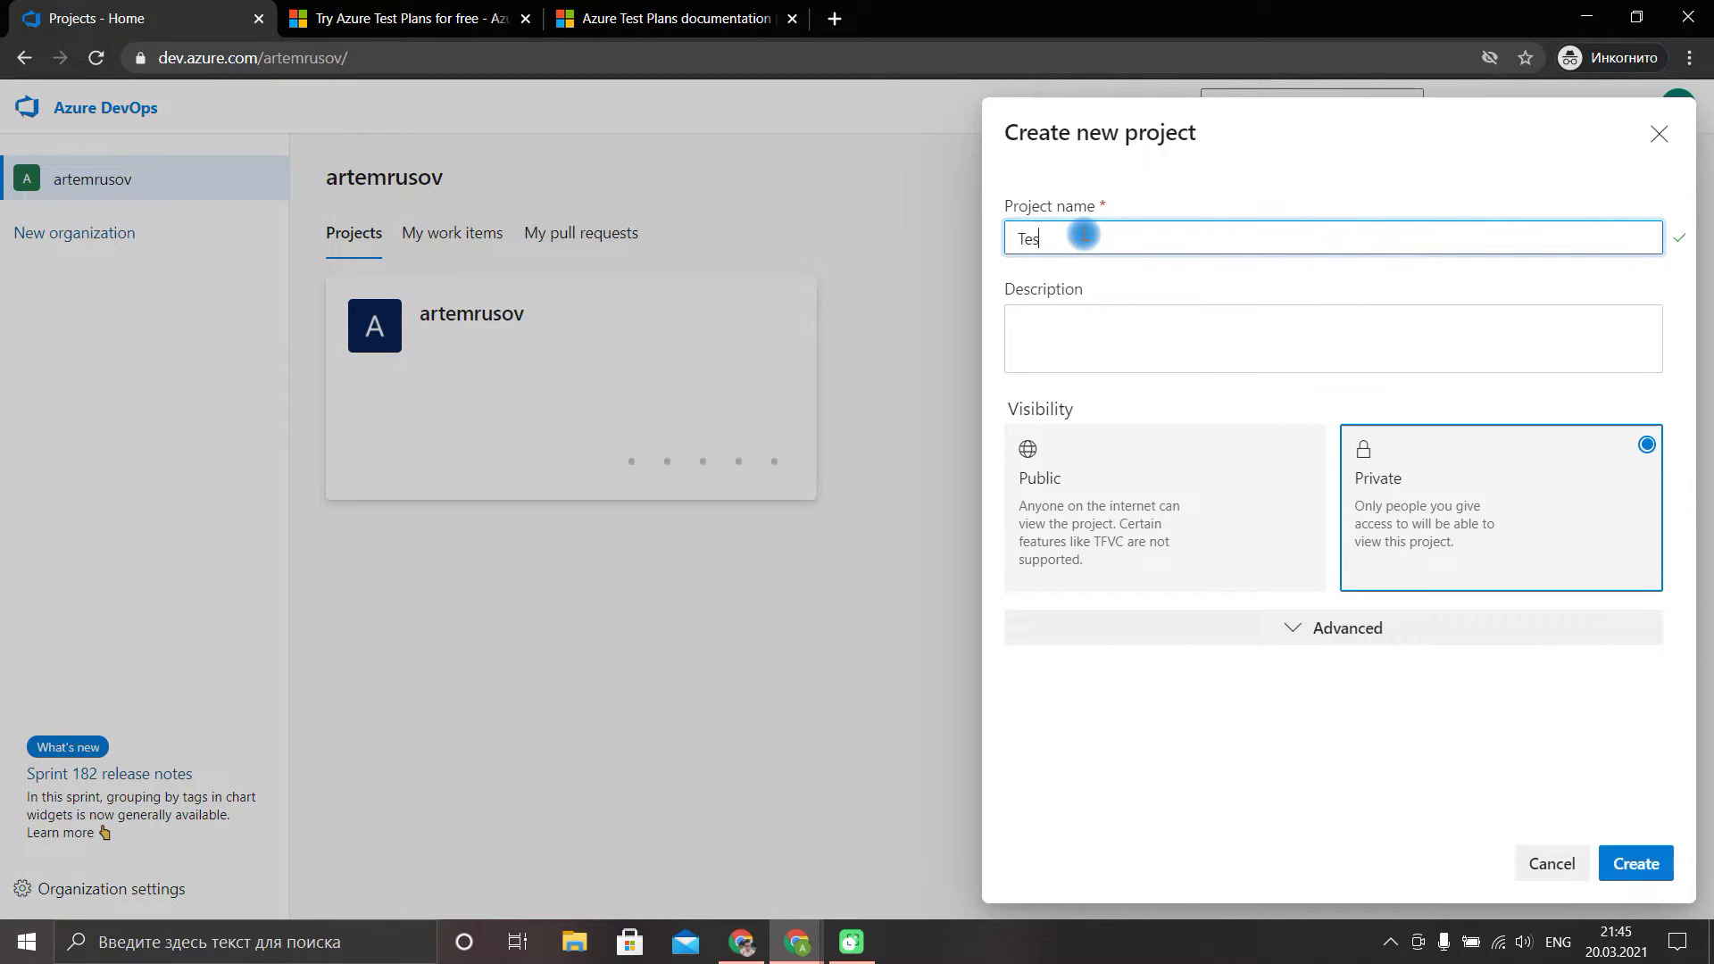
pyautogui.click(1134, 321)
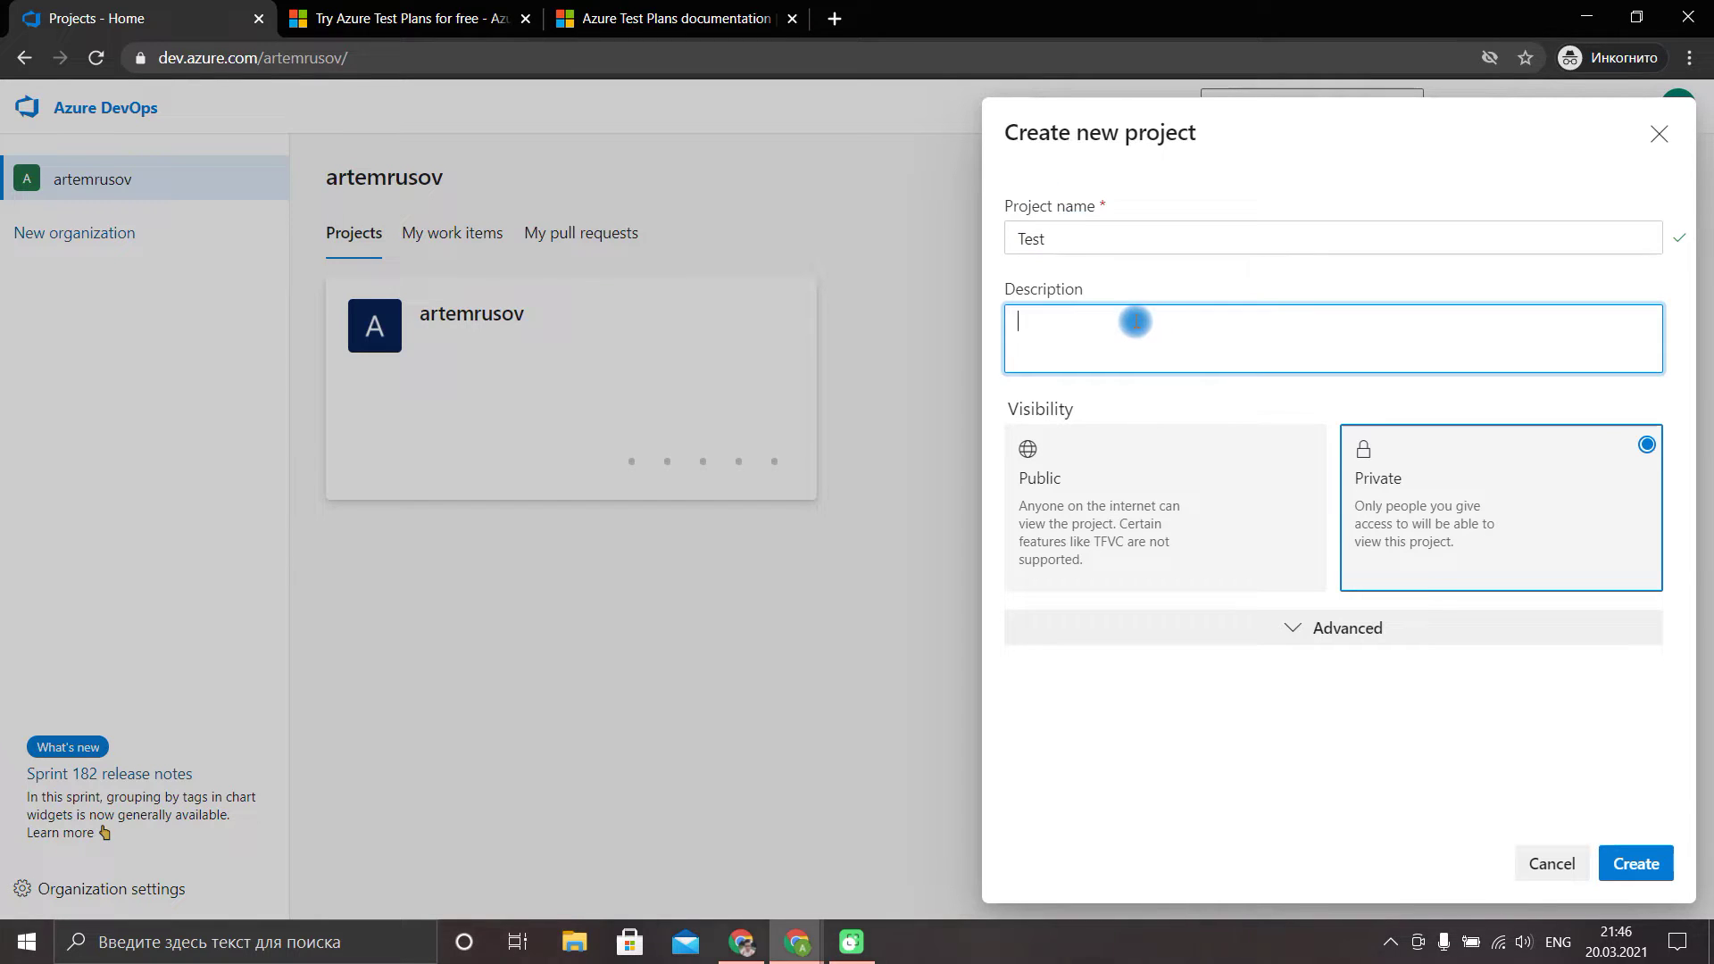
pyautogui.write('Test')
pyautogui.write(' Project')
pyautogui.press('BackSpace')
pyautogui.write('roject ')
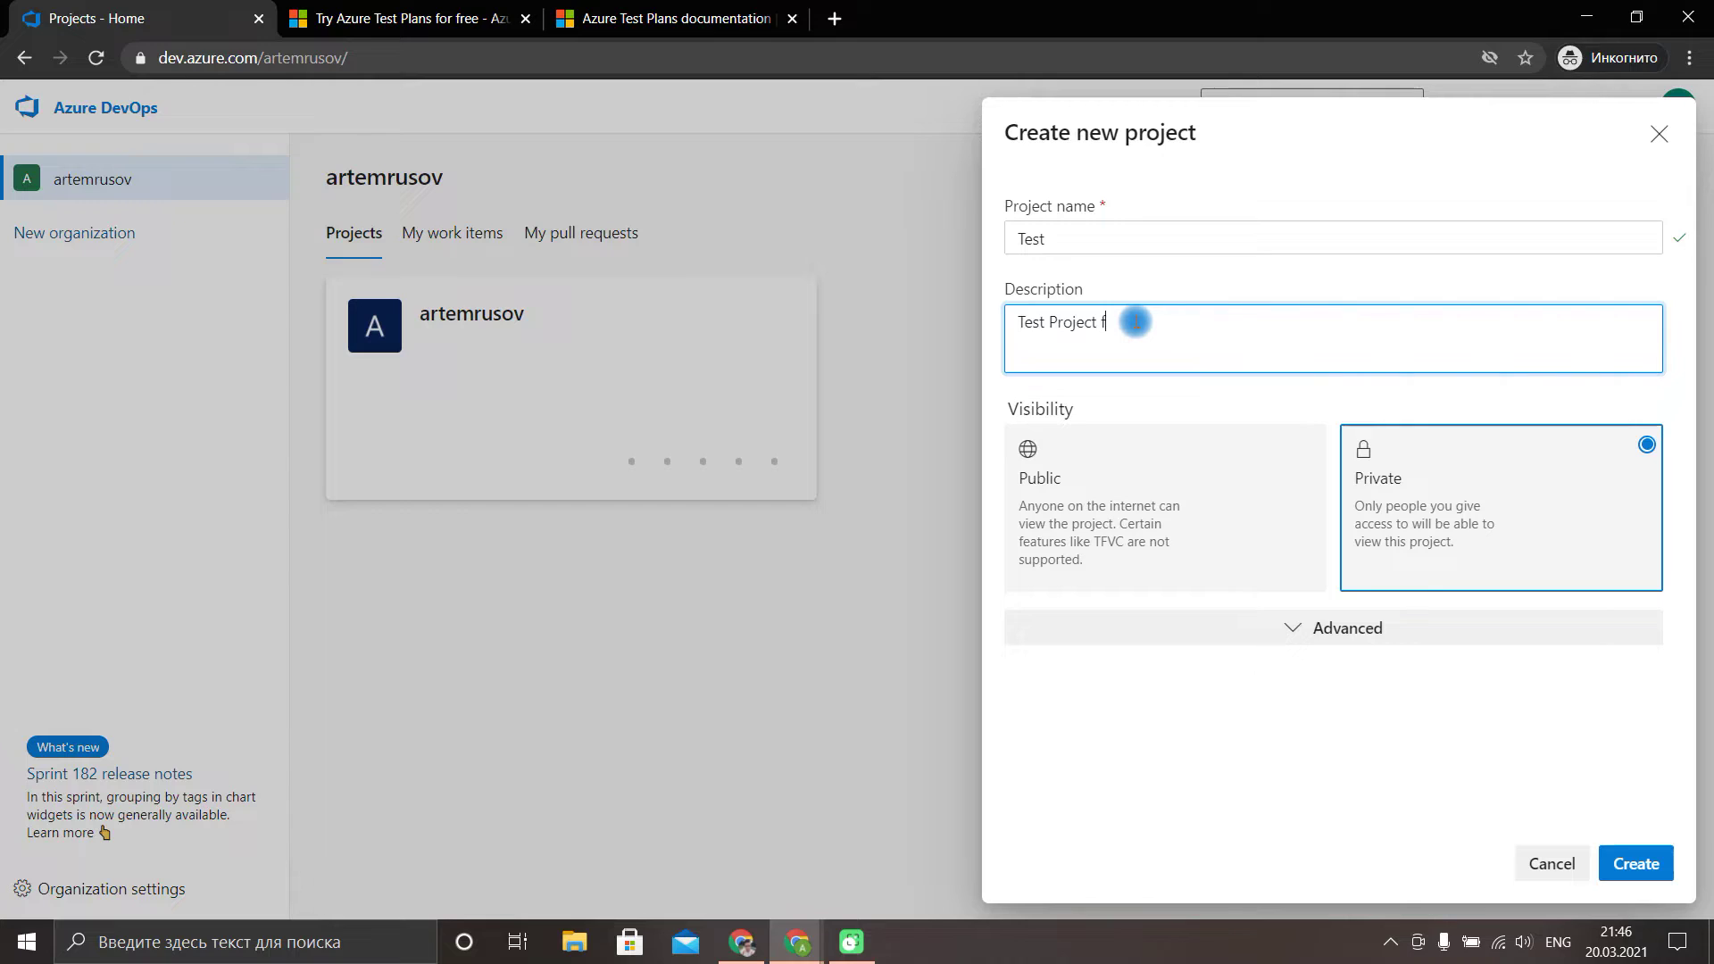
pyautogui.write('for Student')
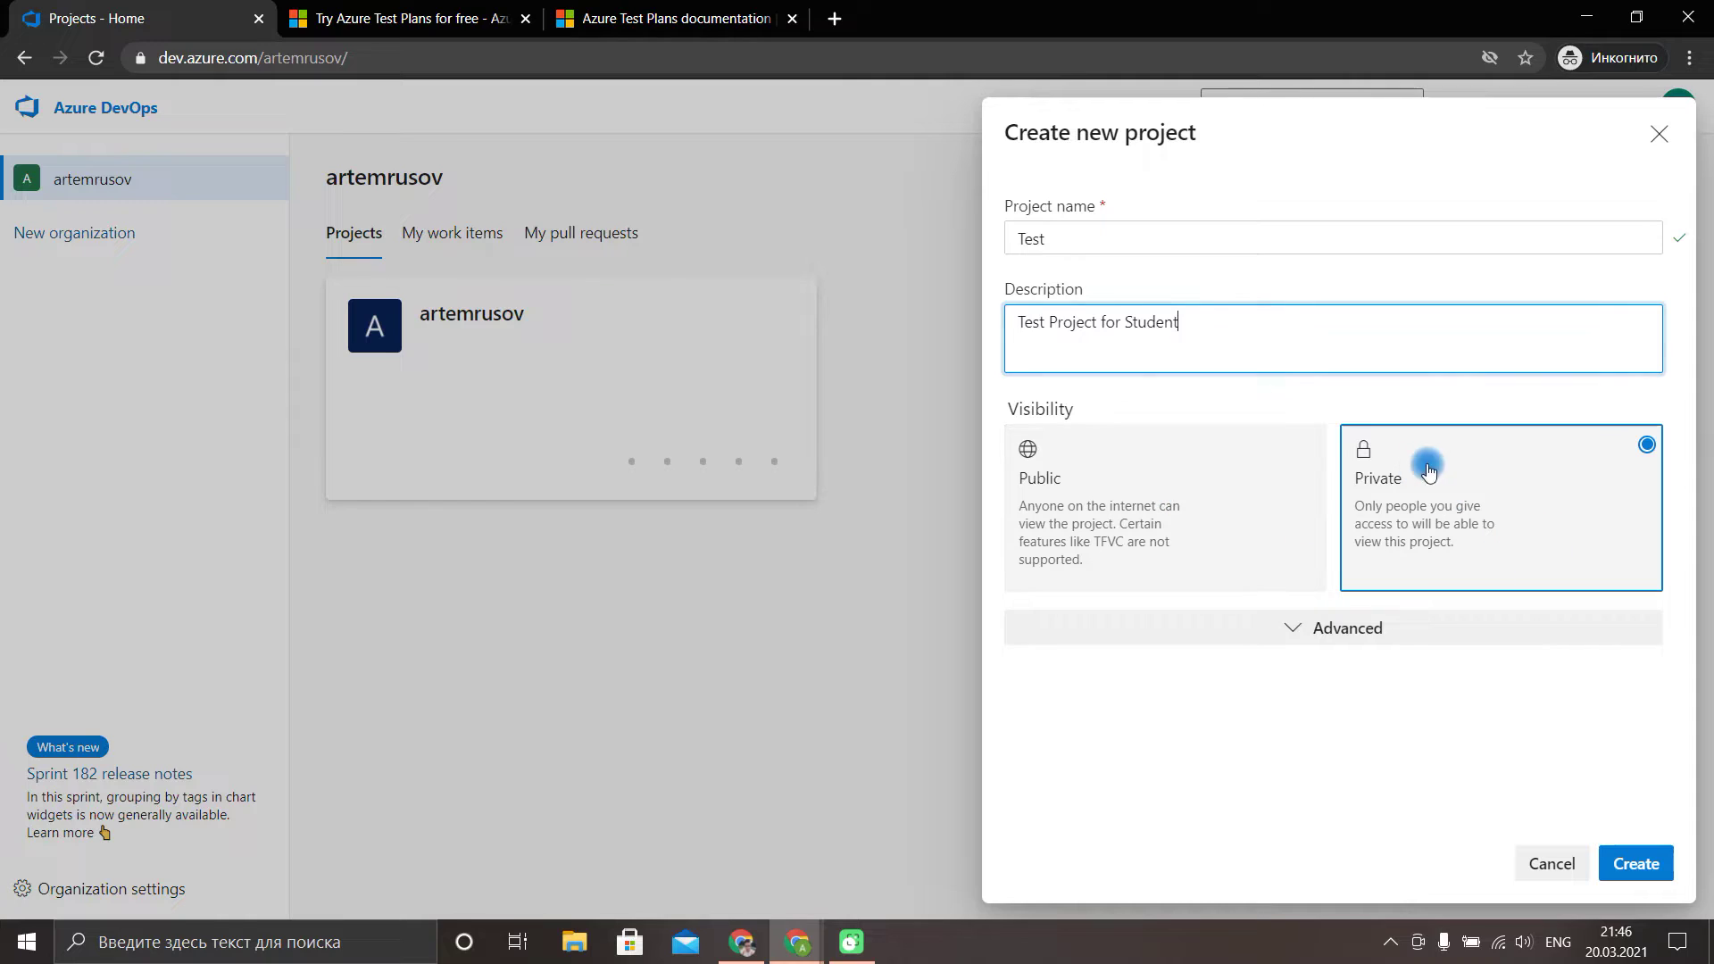
# Create the project with Git version control and the Scrum work item process.
pyautogui.click(1412, 629)
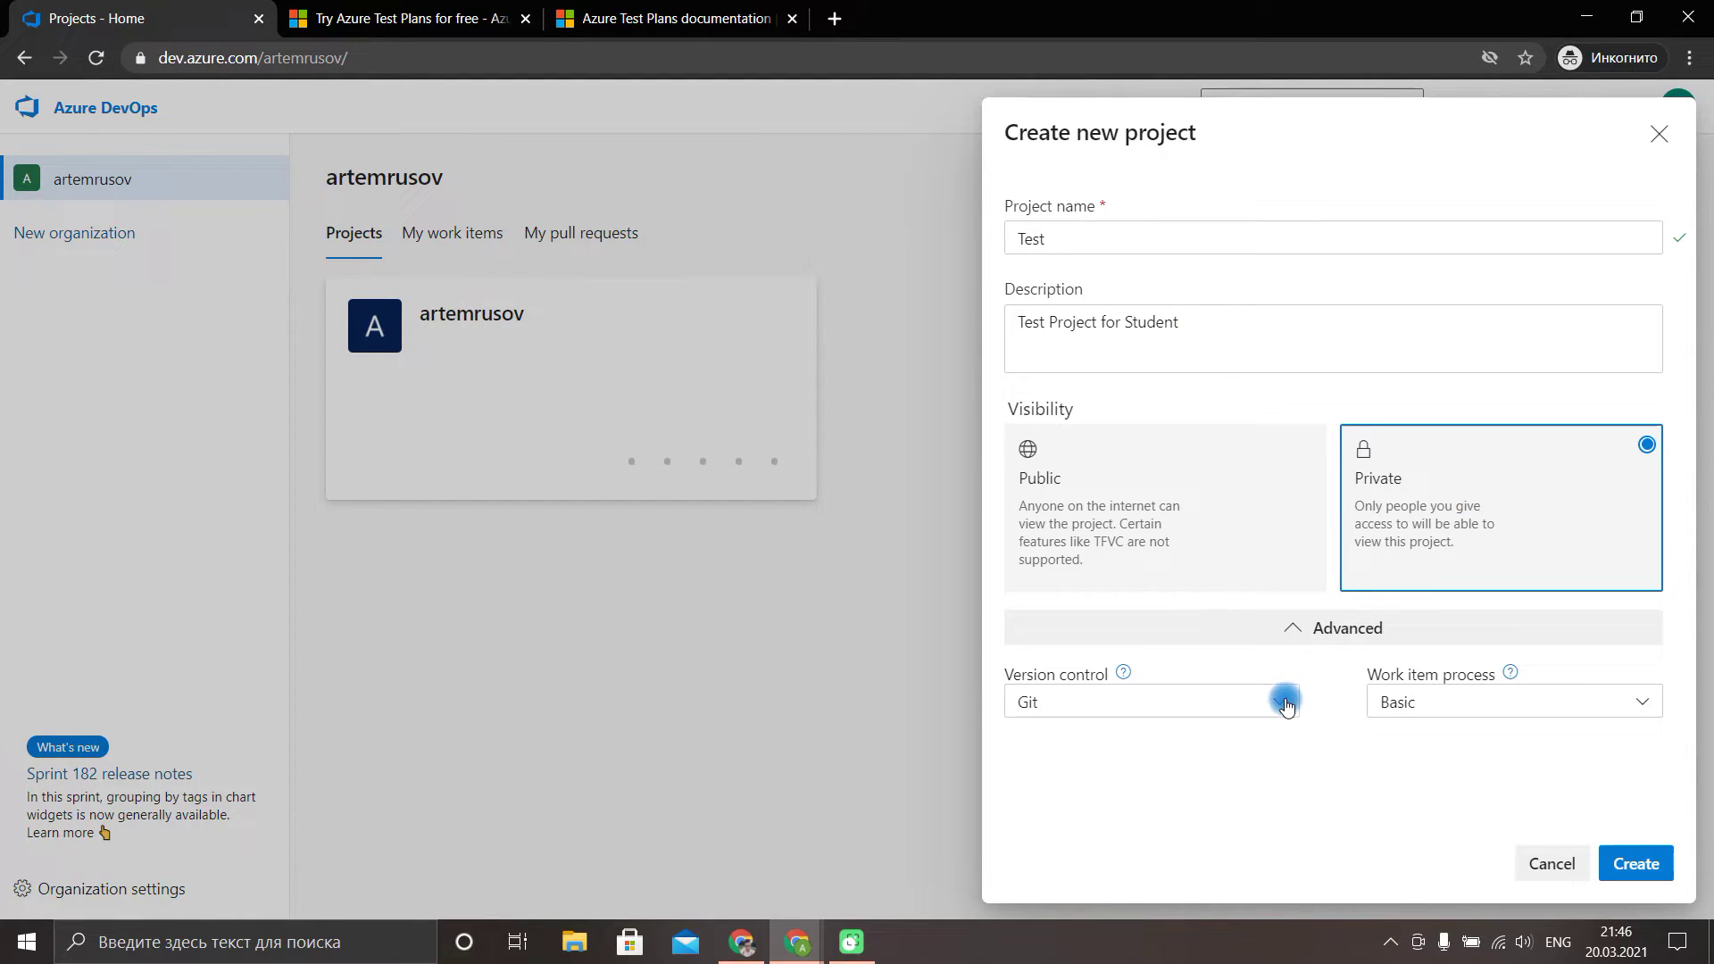
pyautogui.click(1285, 705)
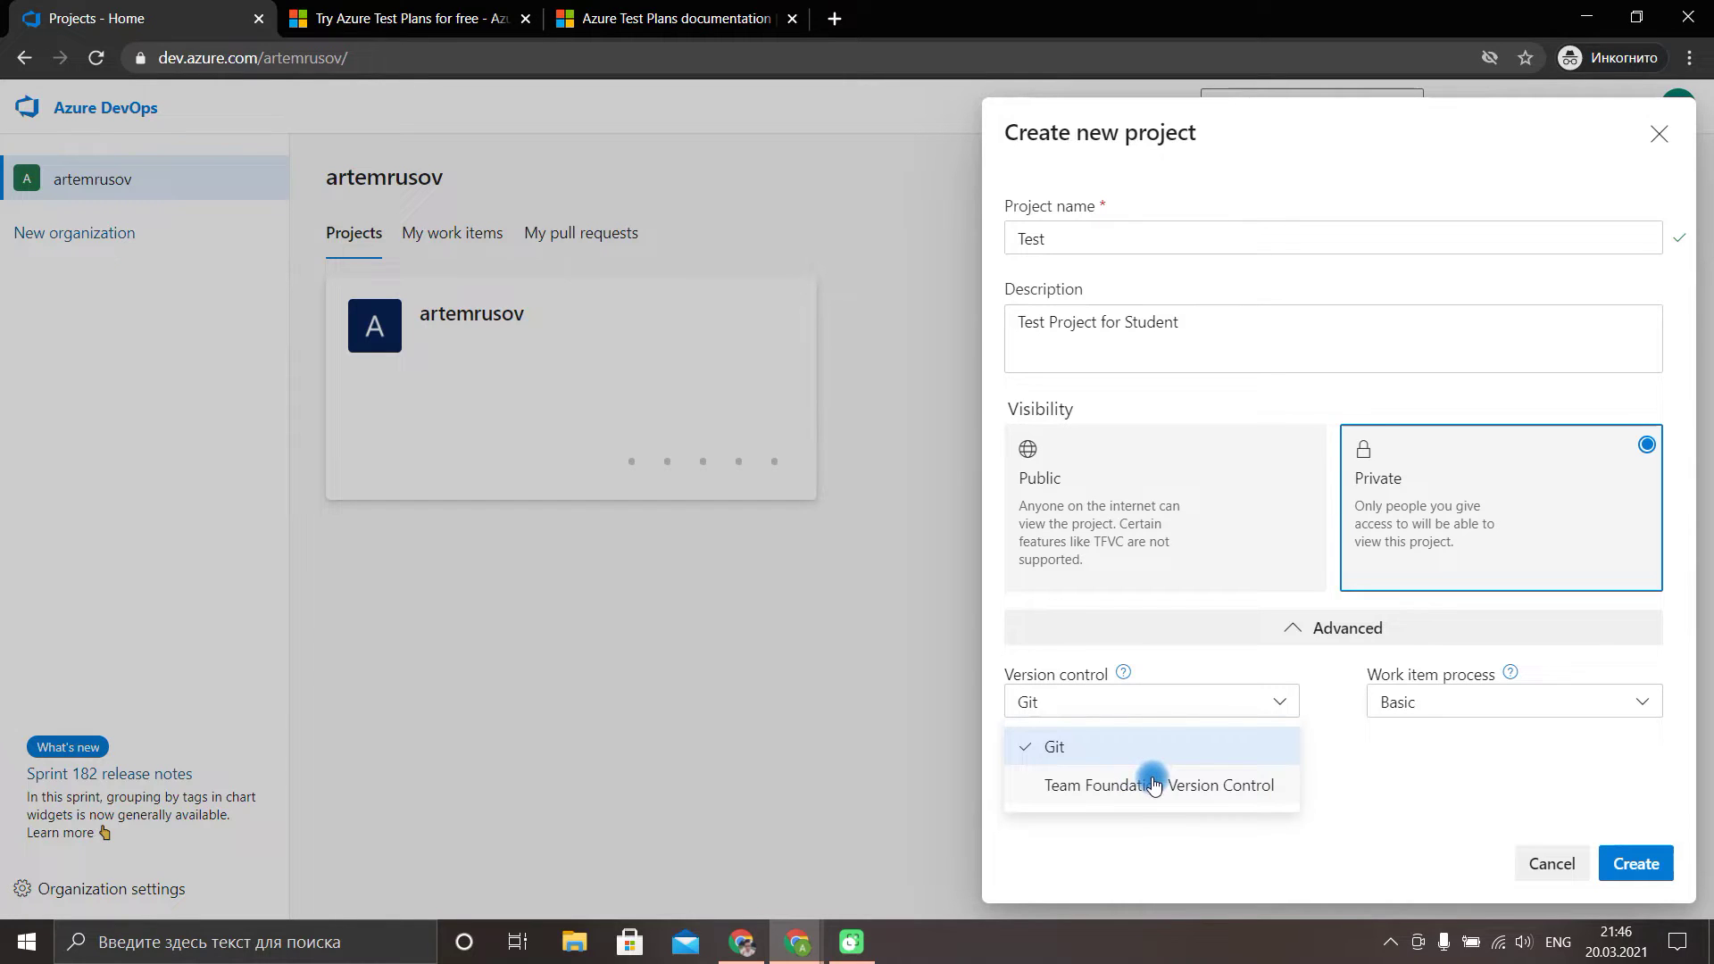
pyautogui.click(1155, 750)
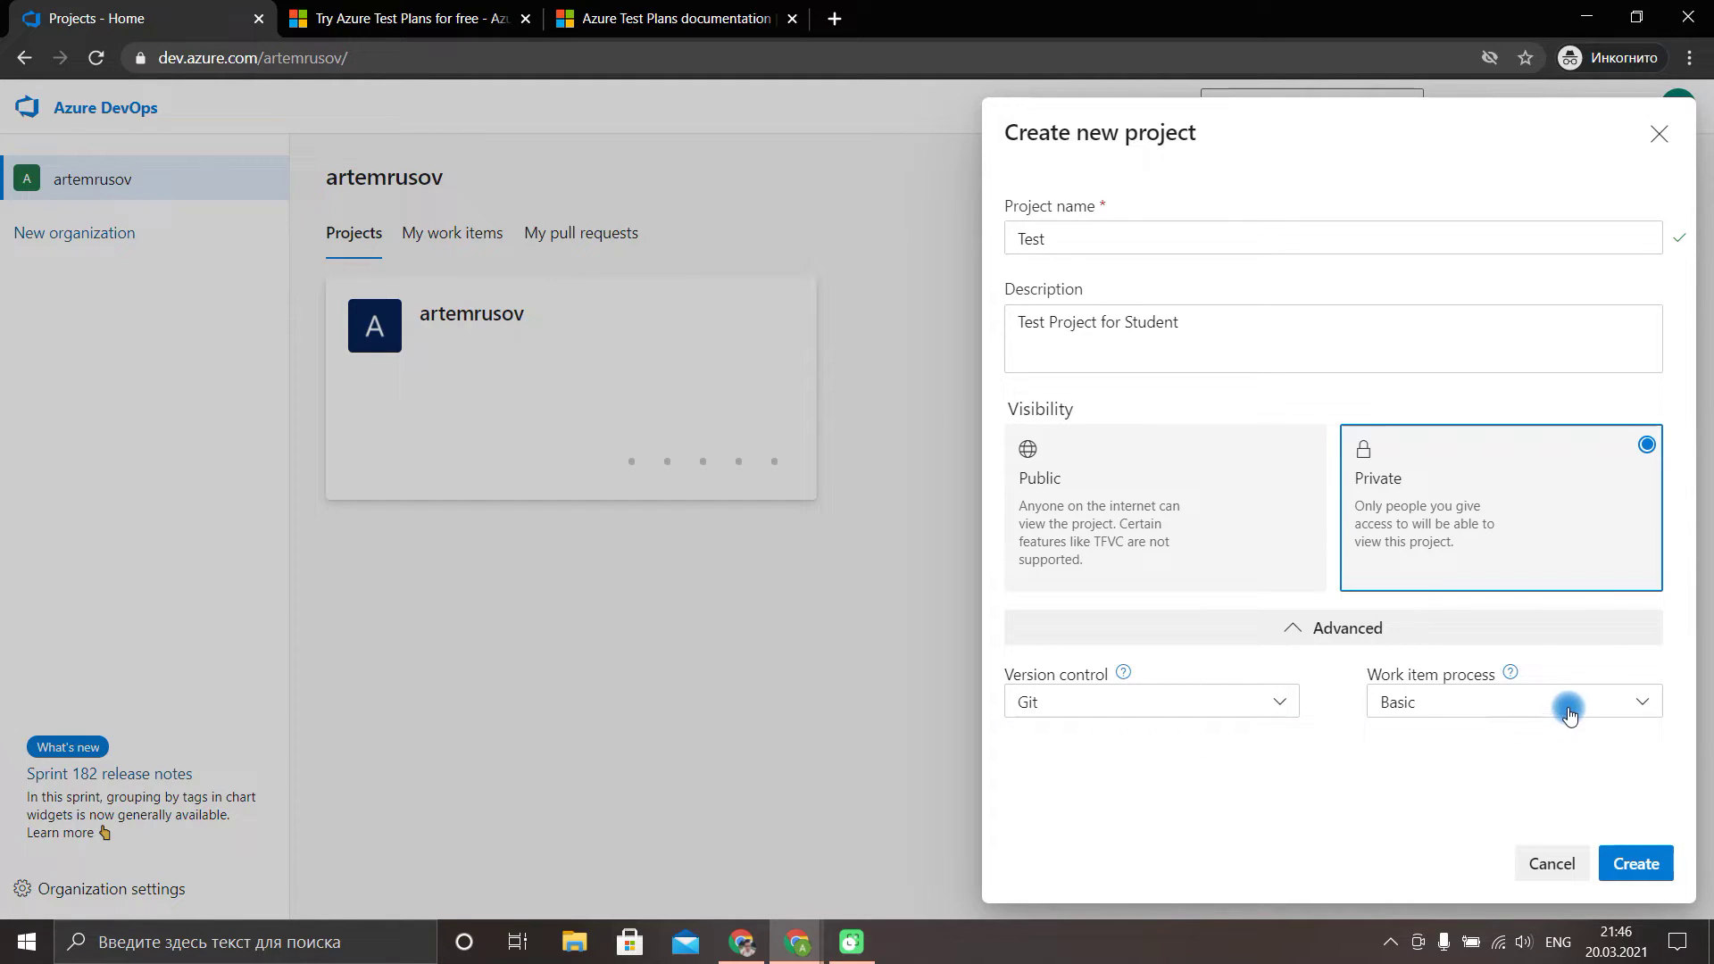
pyautogui.click(1569, 714)
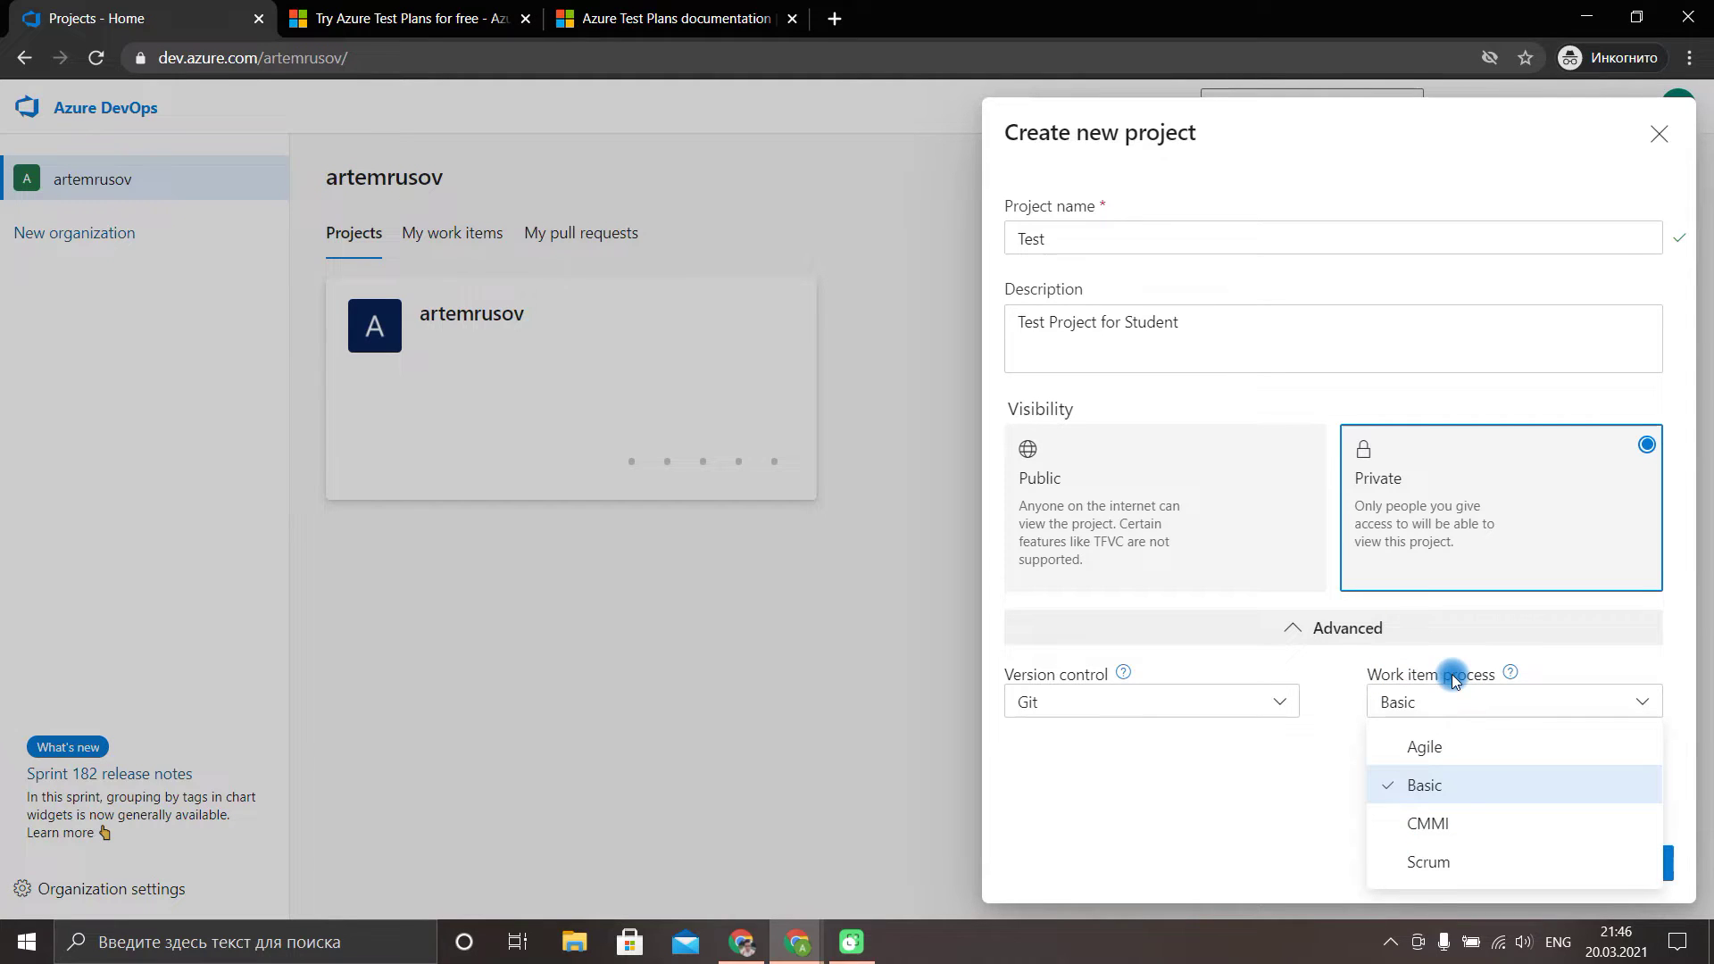
pyautogui.click(1433, 863)
pyautogui.click(1637, 861)
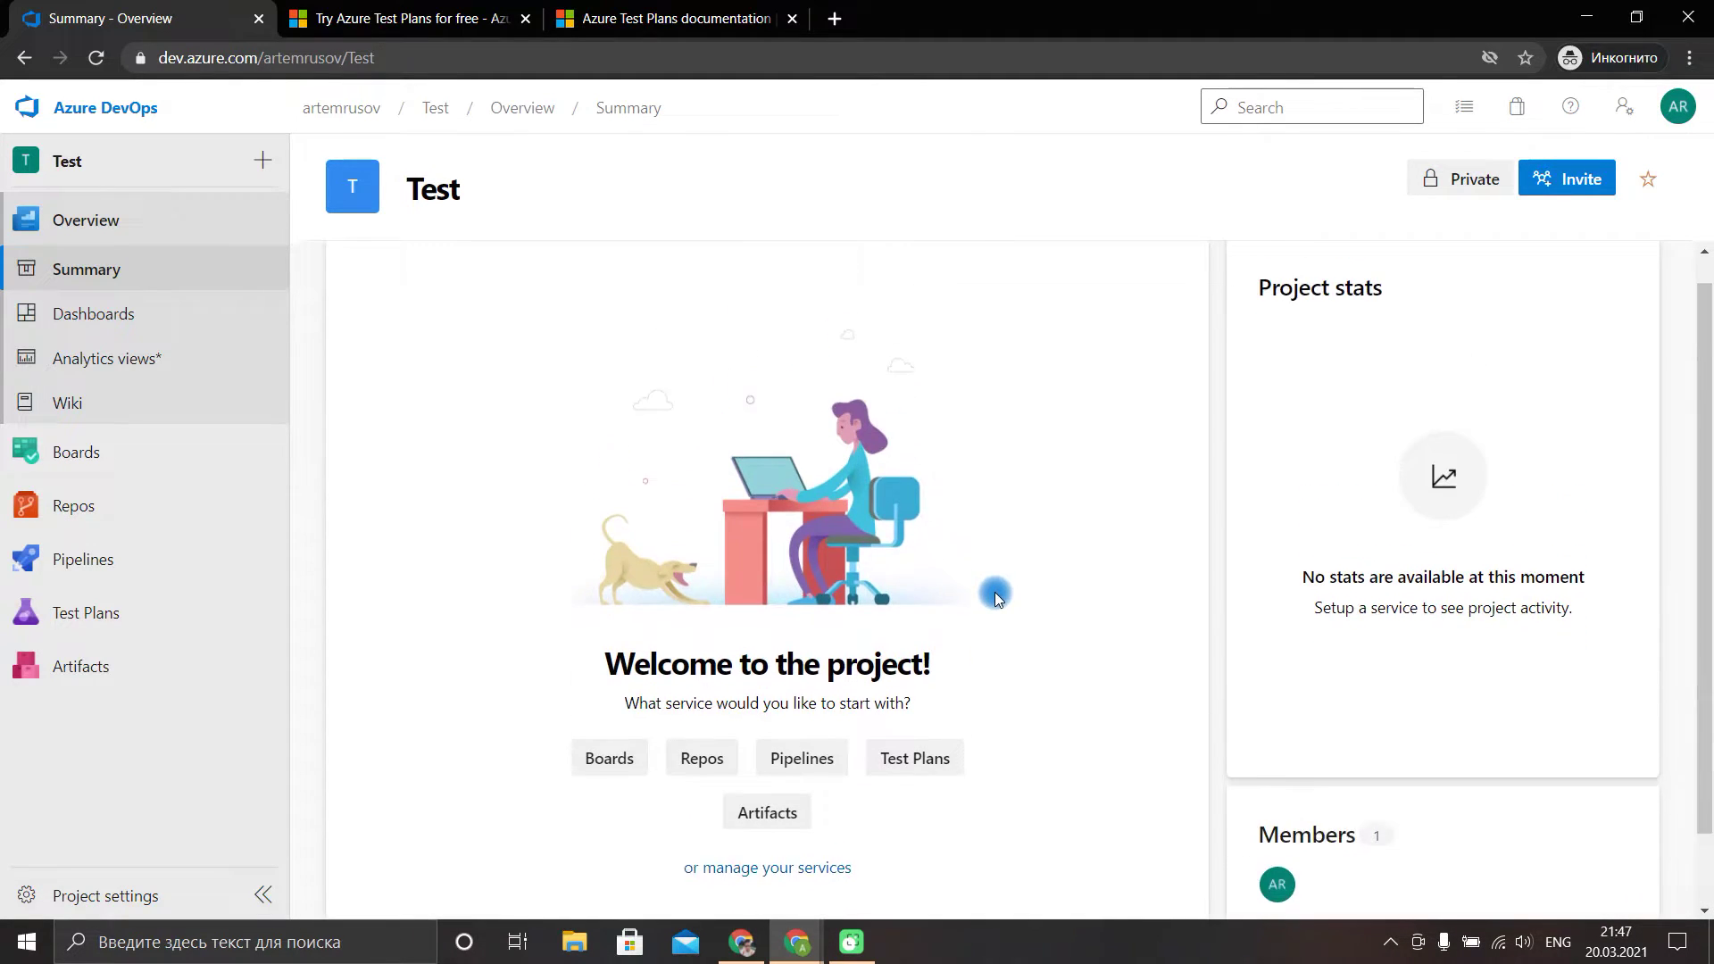
# Look over the Test project's summary page and its form for inviting members, without inviting anyone.
pyautogui.scroll(-2, 482, 632)
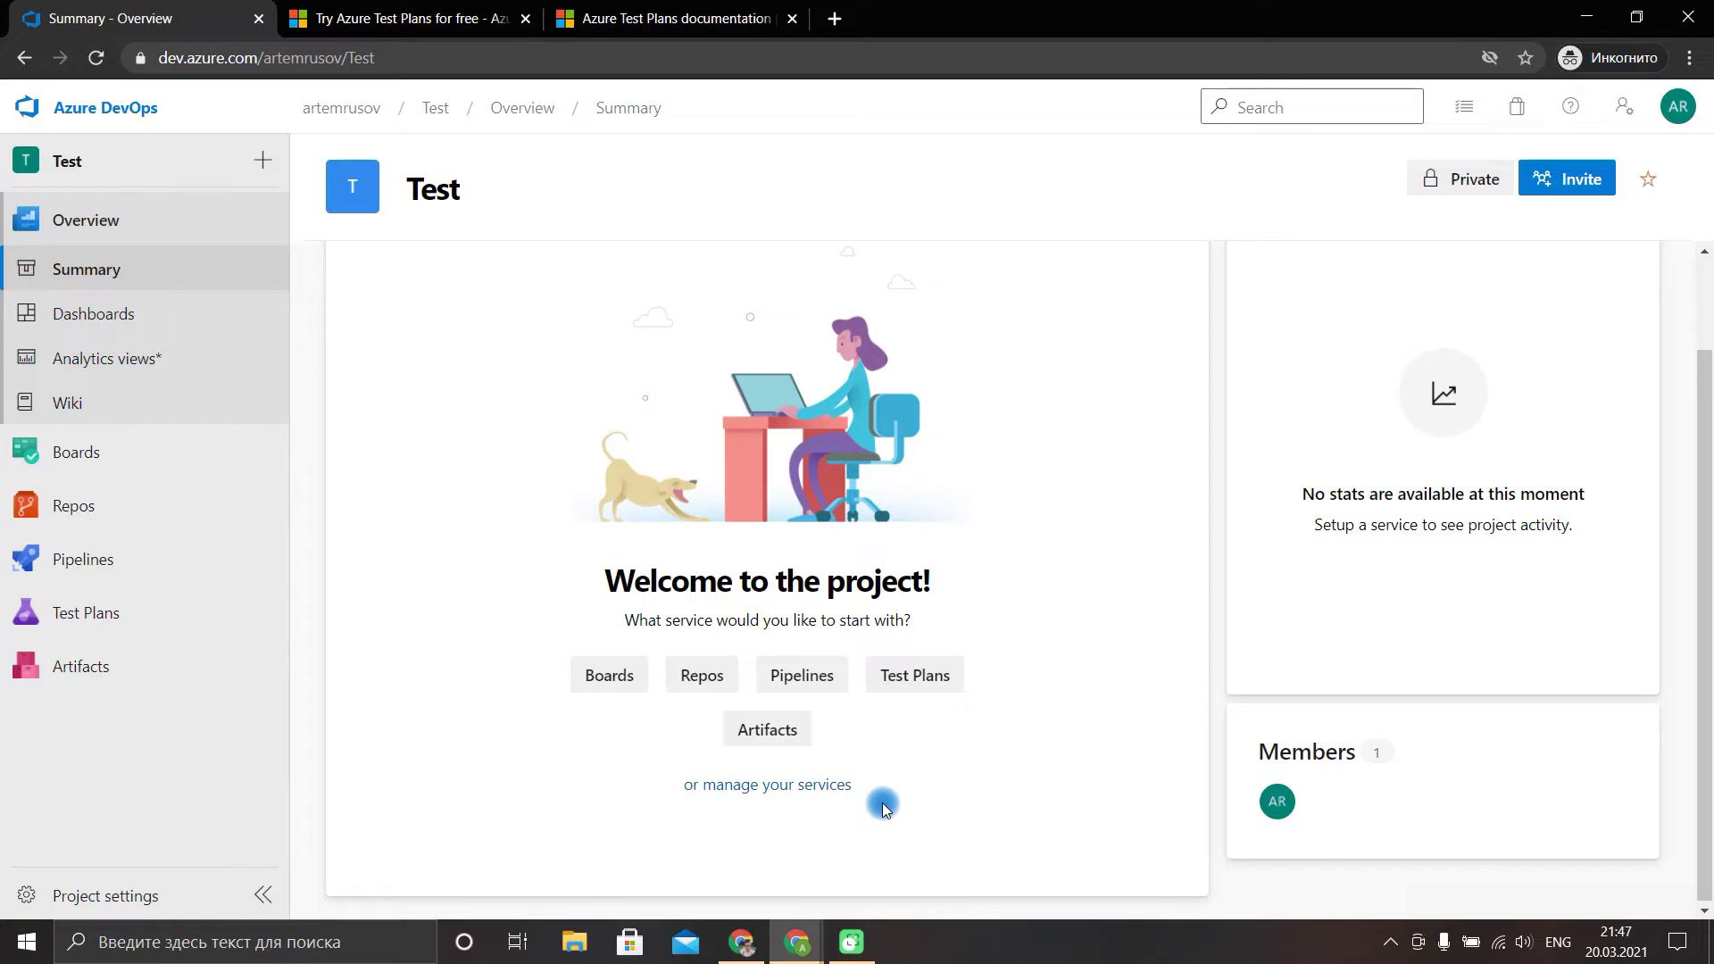
pyautogui.scroll(2, 967, 574)
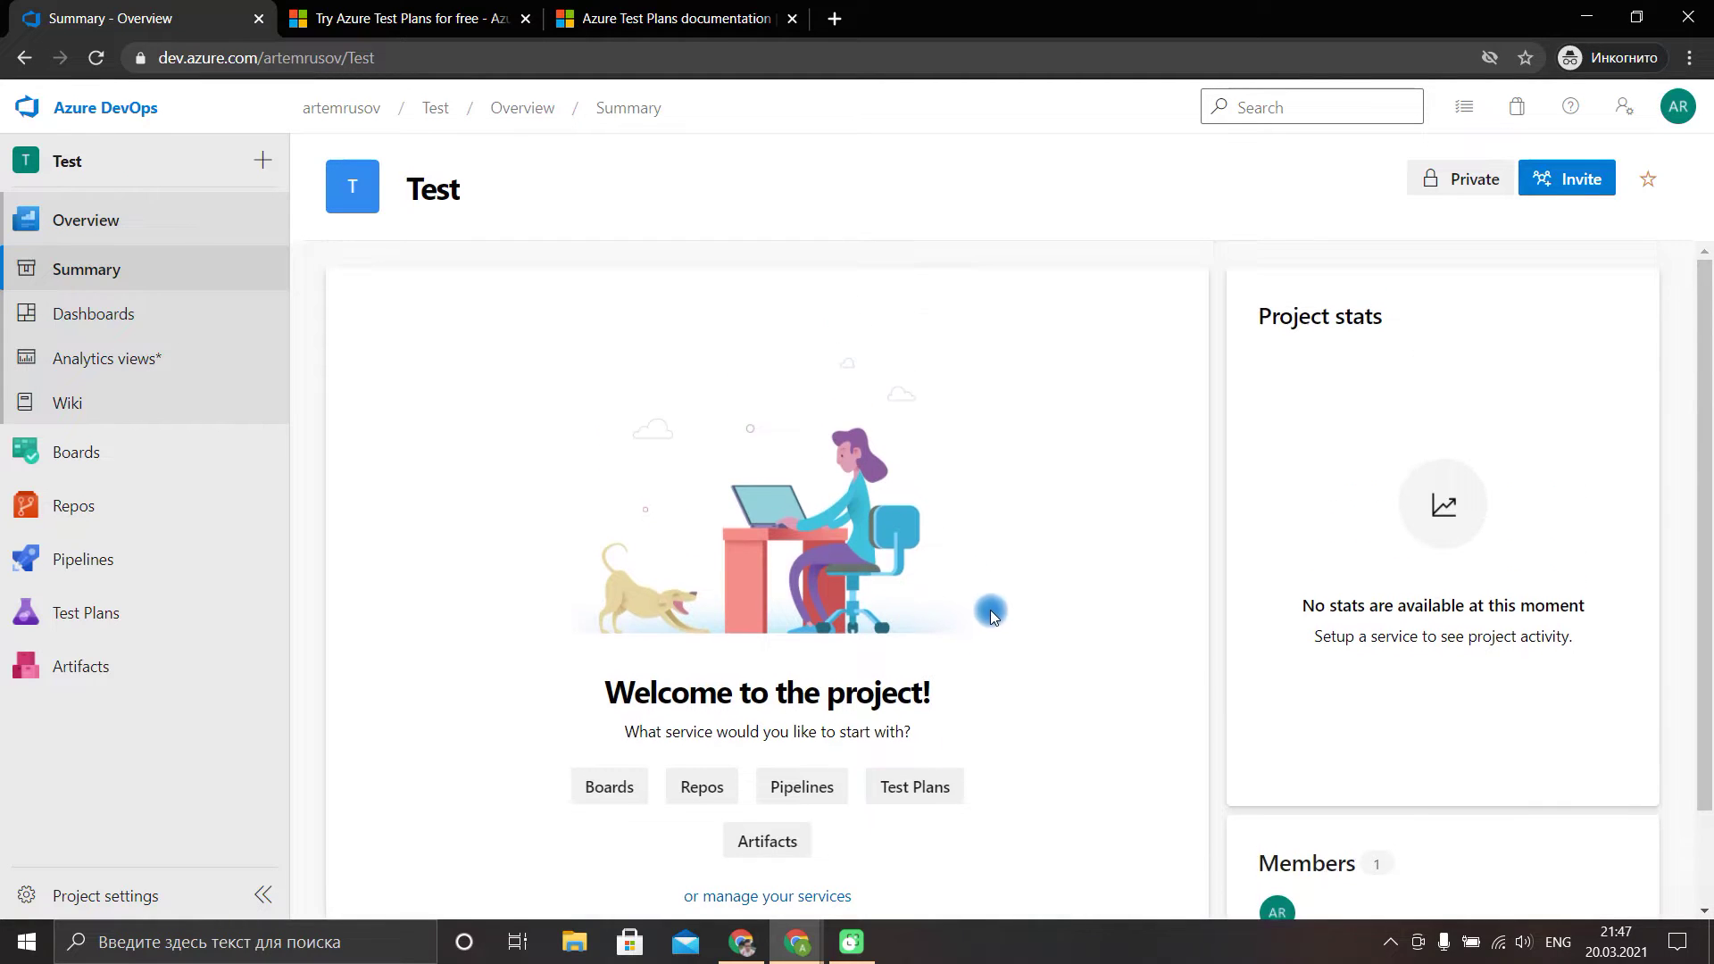
pyautogui.click(1576, 179)
pyautogui.click(1296, 232)
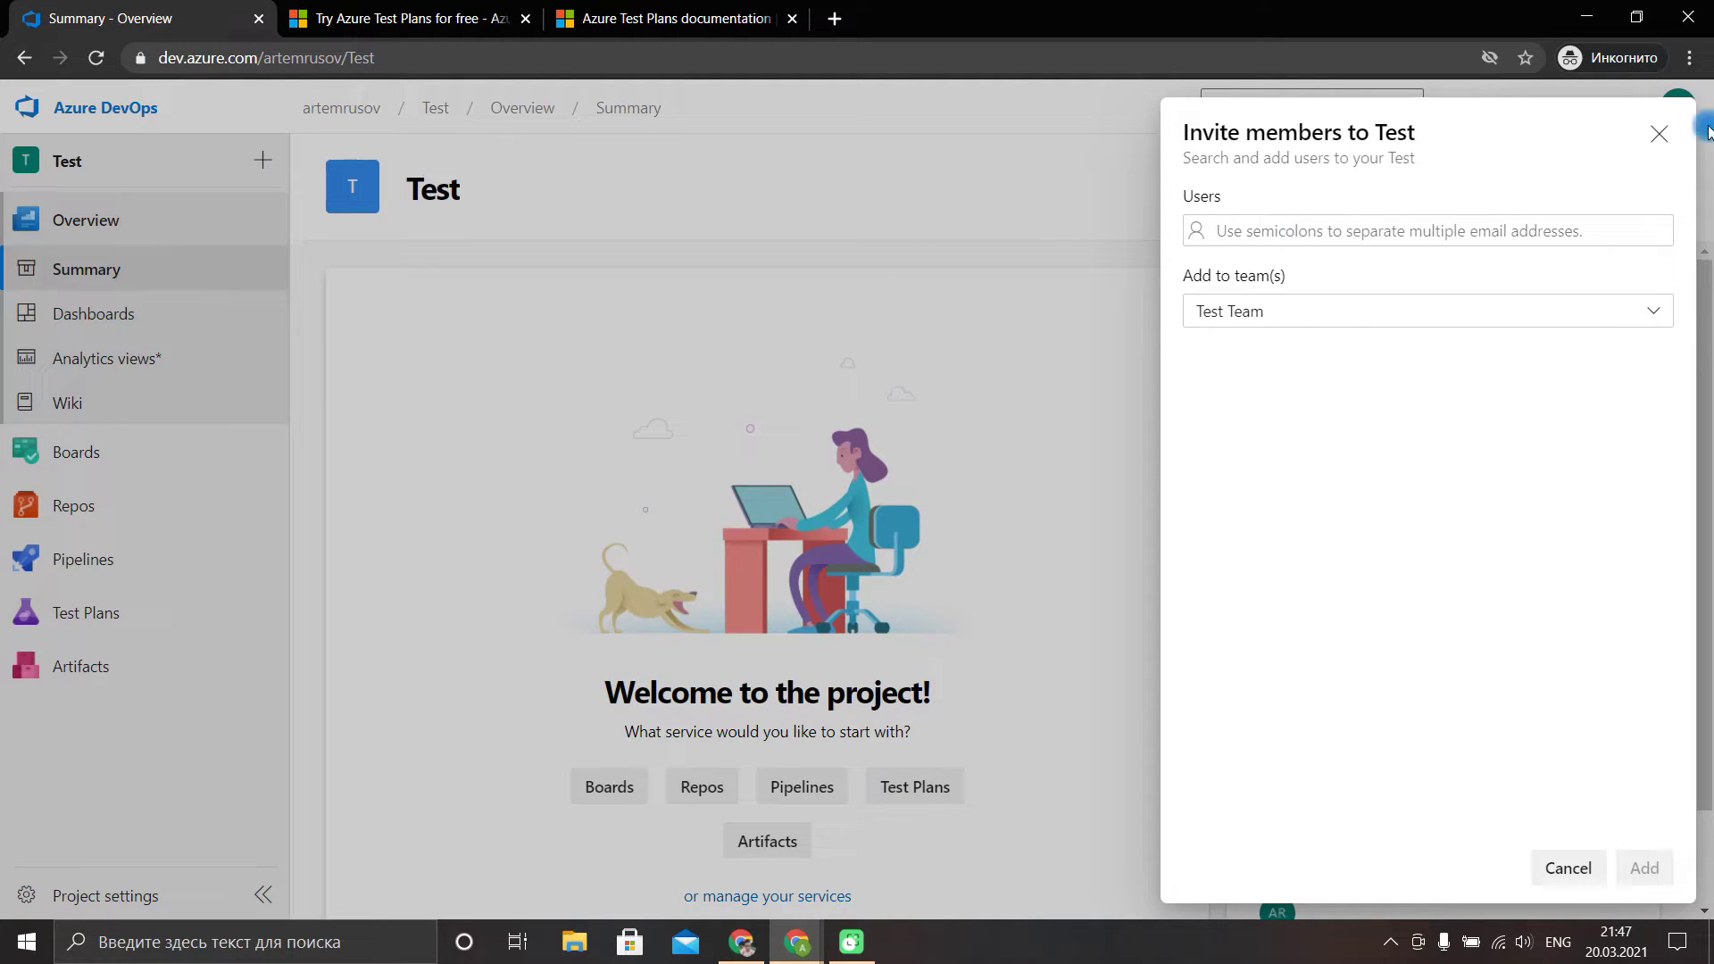
pyautogui.click(1658, 135)
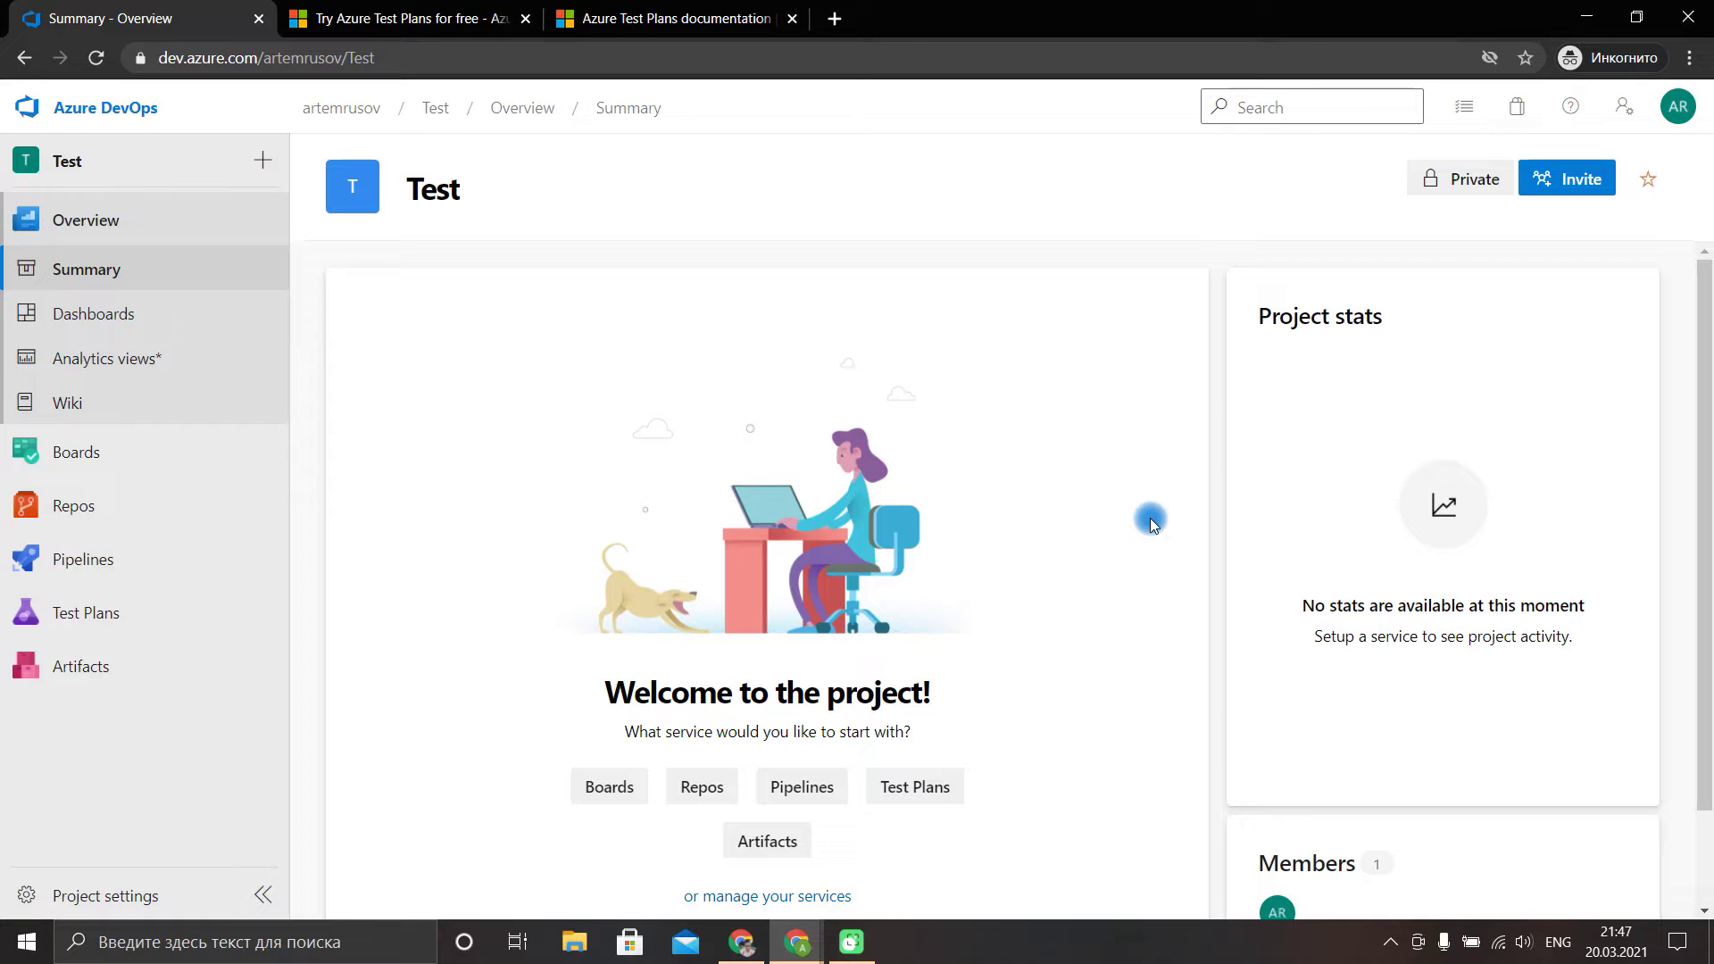
# Open the Test Plans service of the Test project.
pyautogui.scroll(-1, 1160, 531)
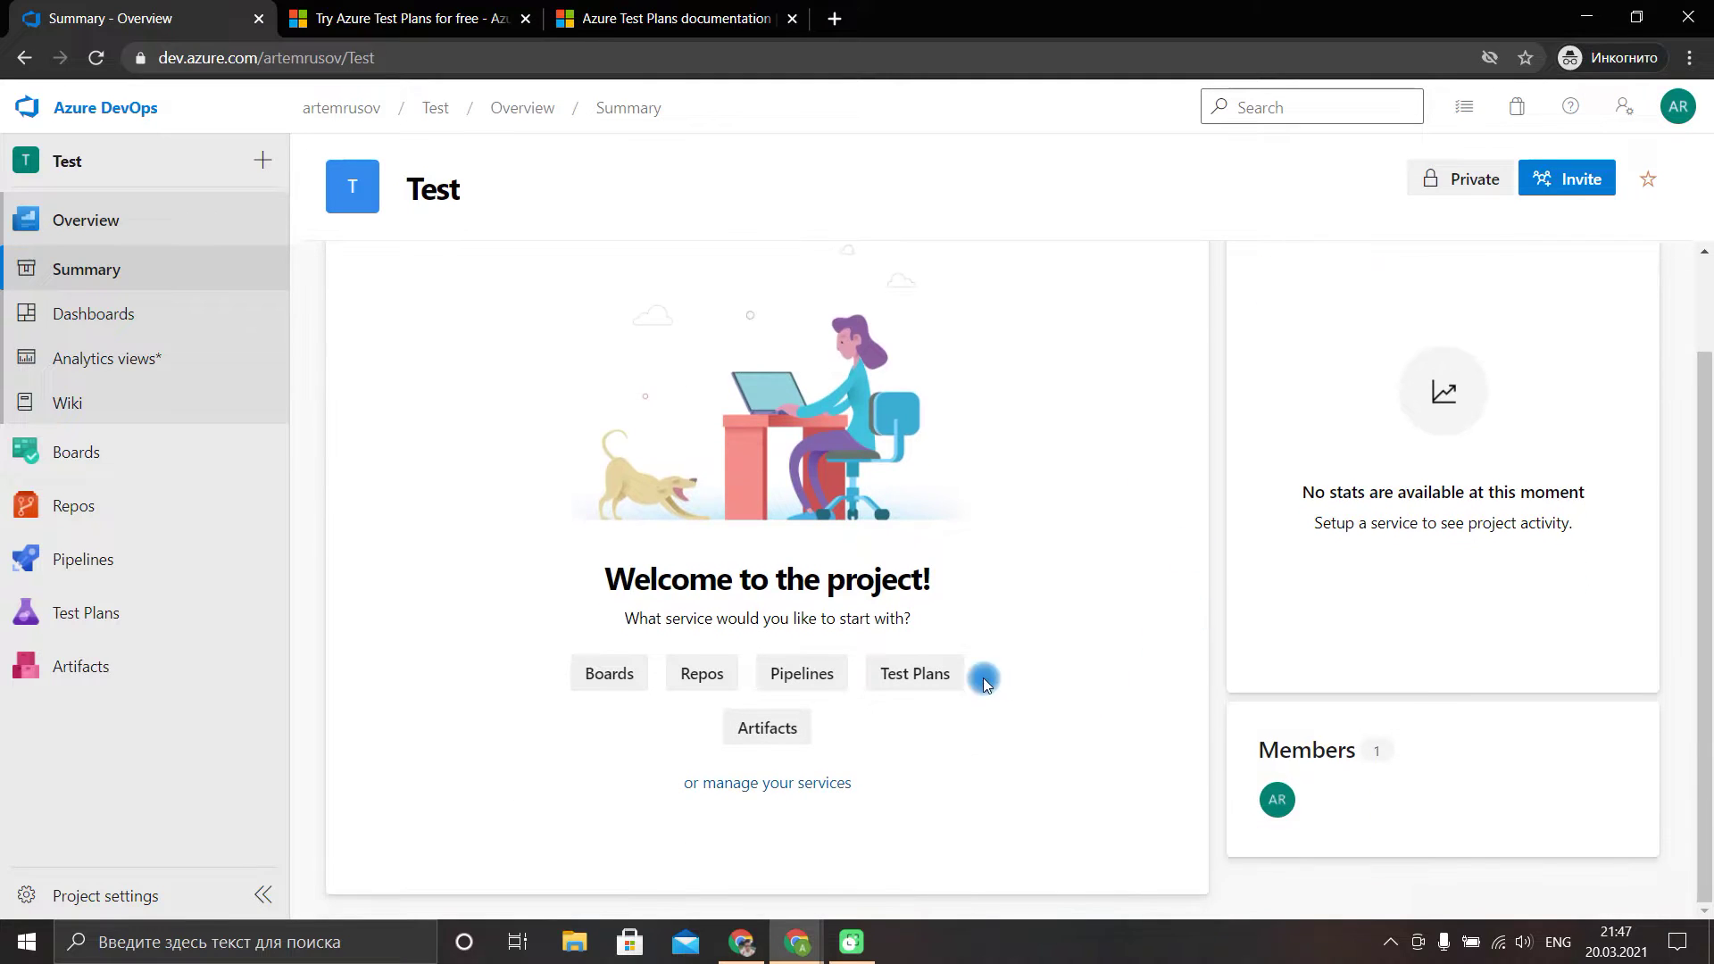
pyautogui.click(942, 678)
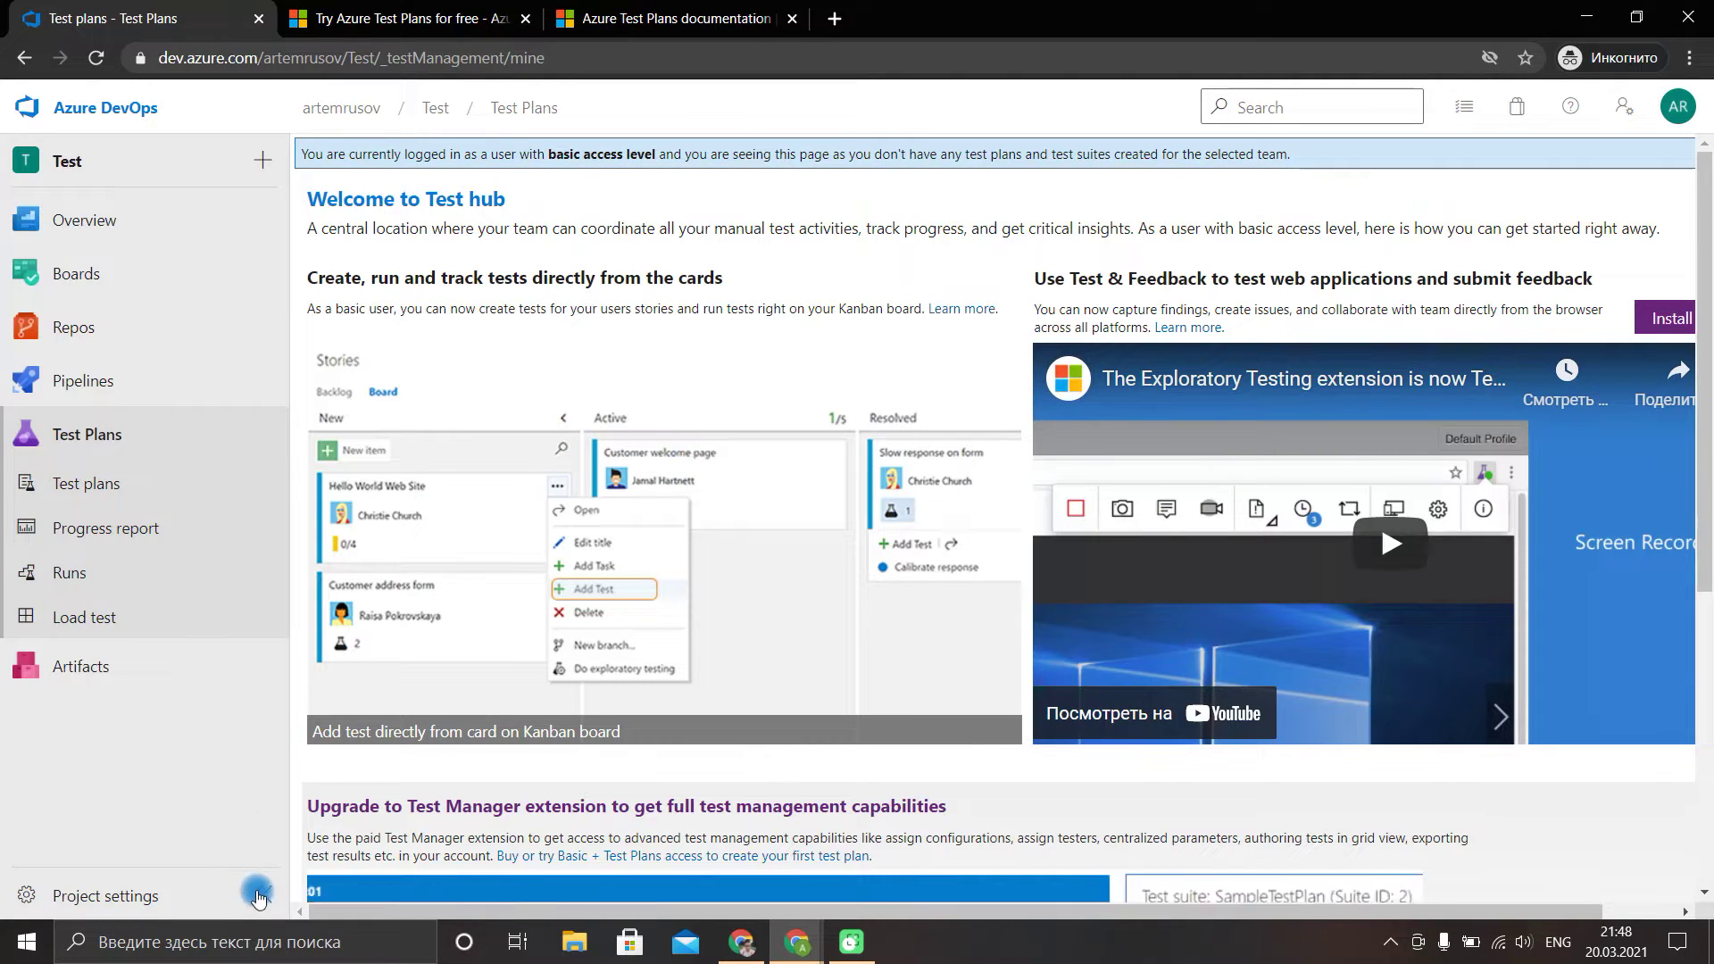
# Start the 30-day free trial of Basic + Test Plans in the organization's billing settings.
pyautogui.click(94, 109)
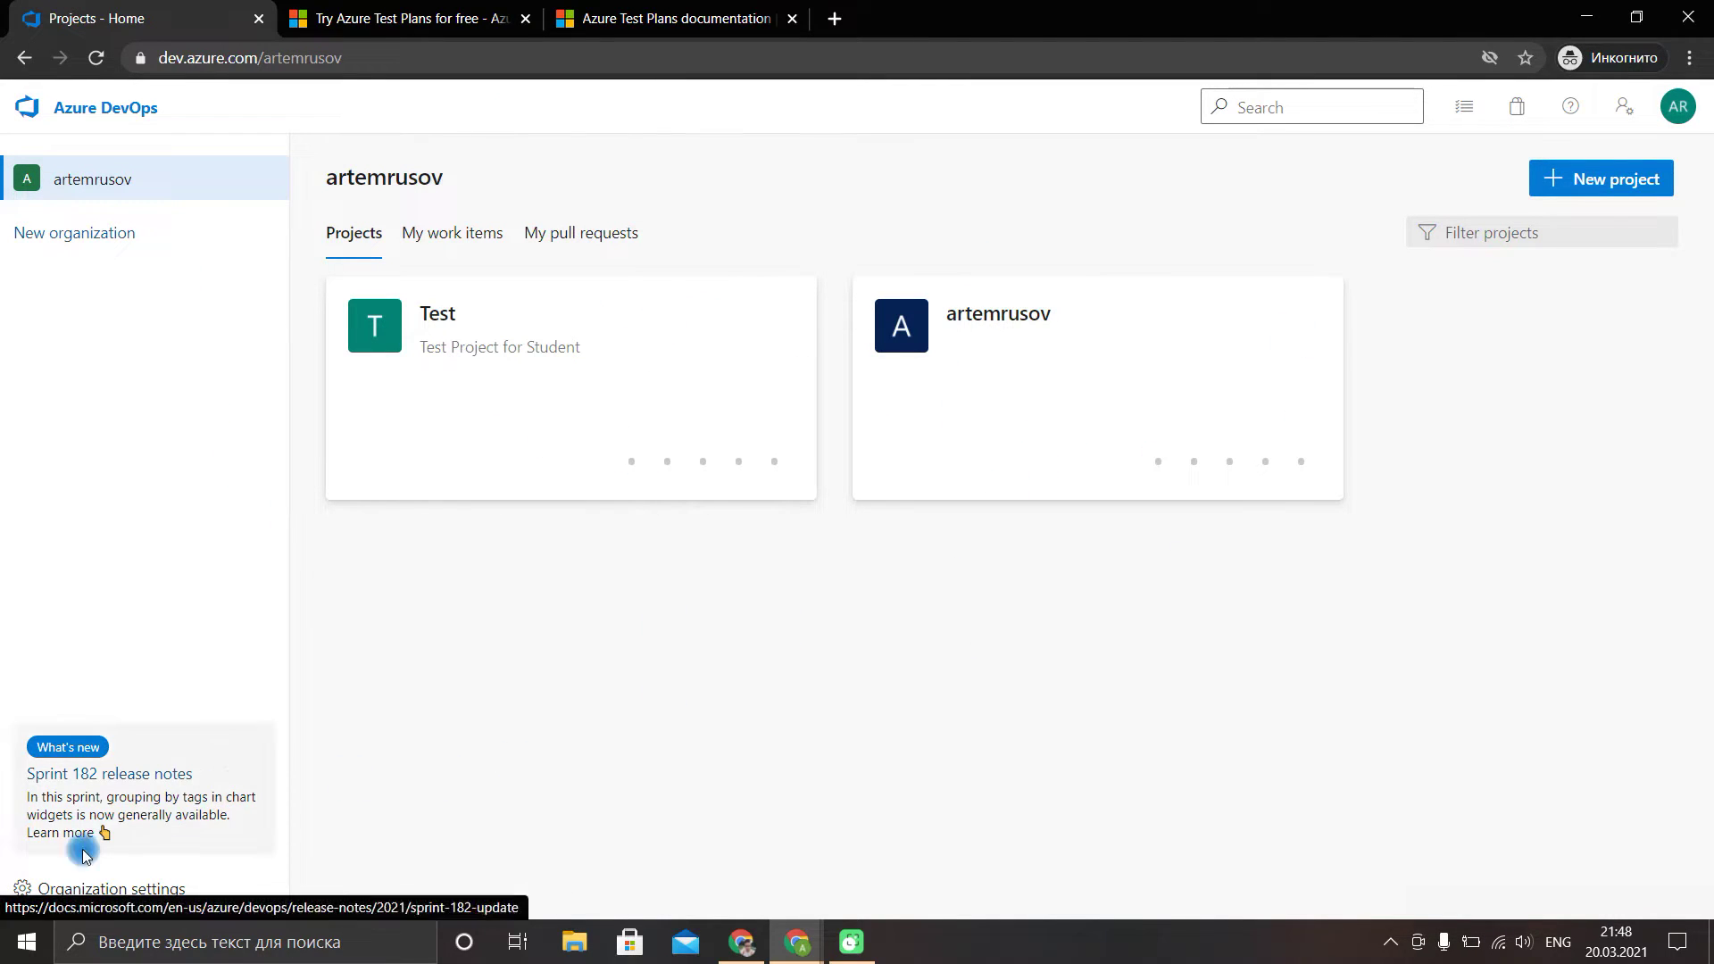
pyautogui.click(114, 888)
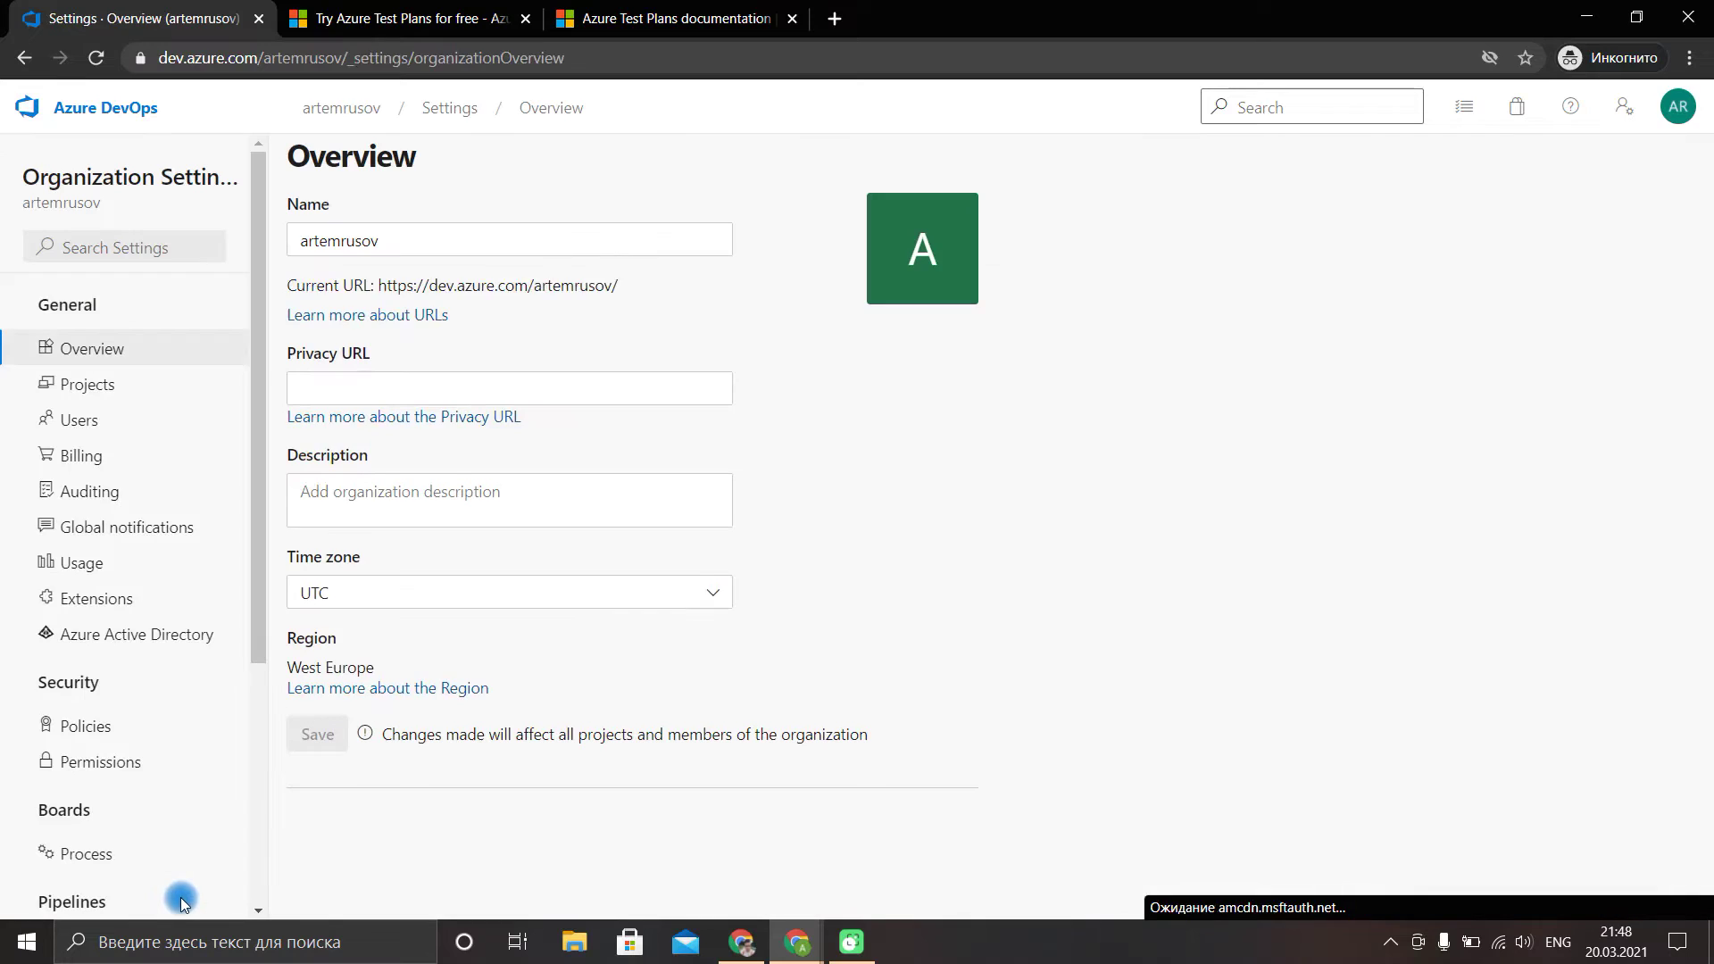
pyautogui.click(90, 456)
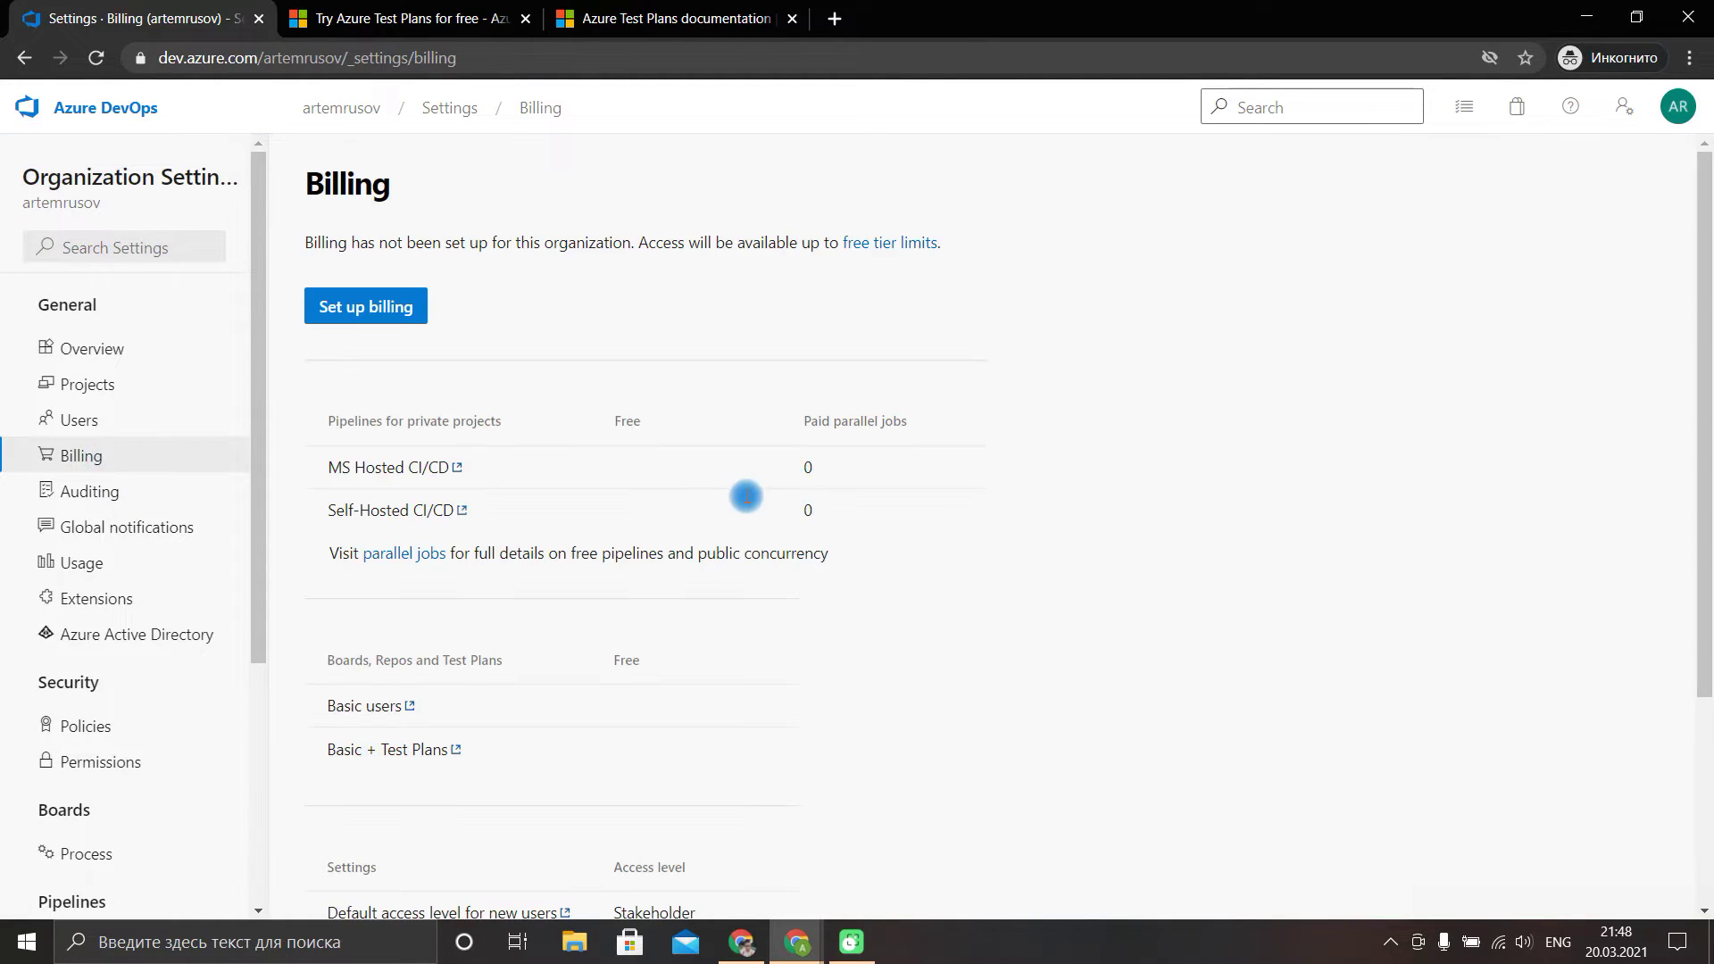
pyautogui.scroll(-2, 747, 490)
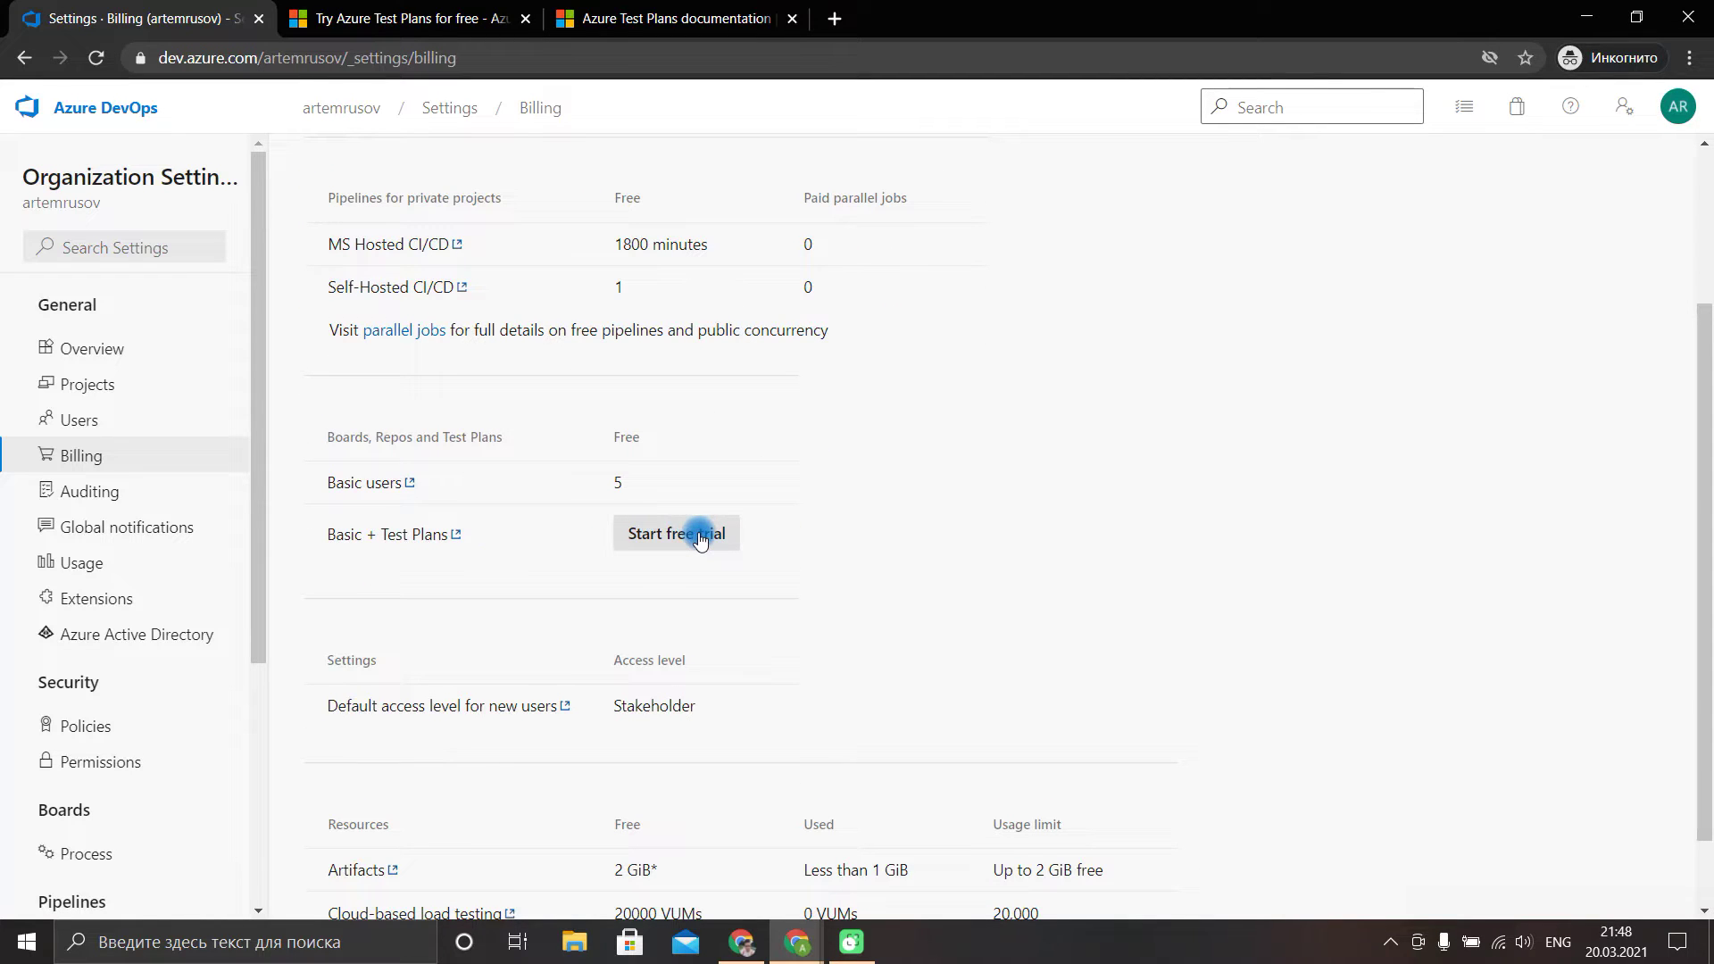
pyautogui.click(660, 555)
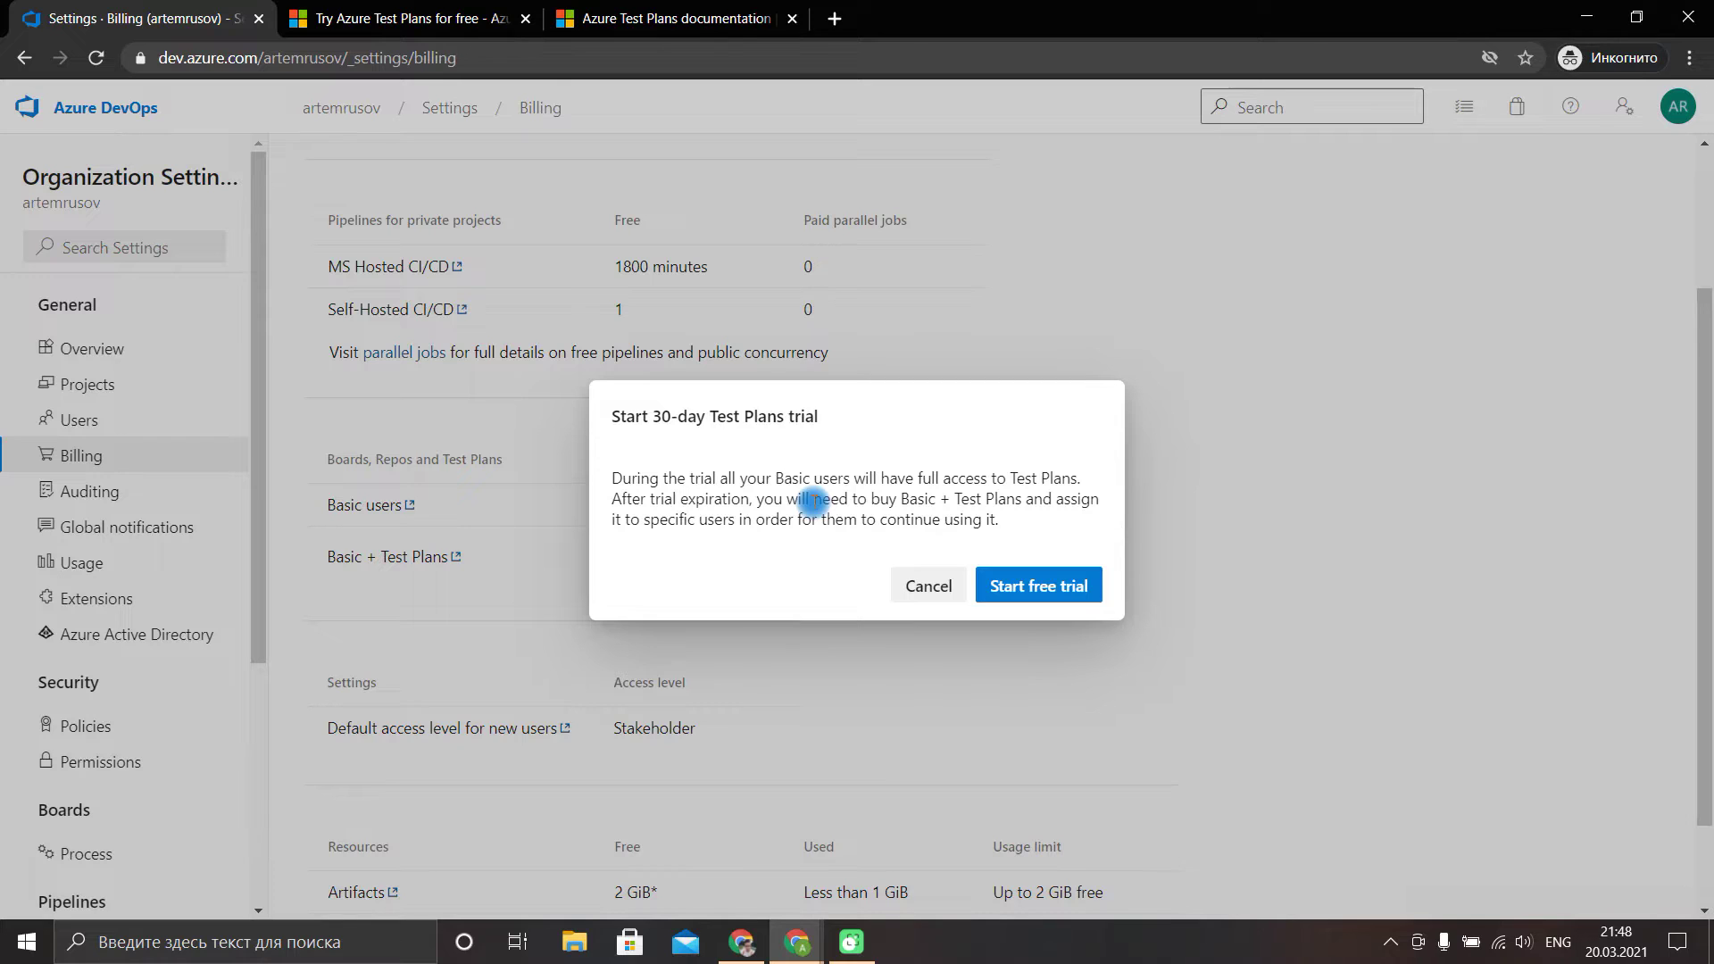
pyautogui.click(1038, 600)
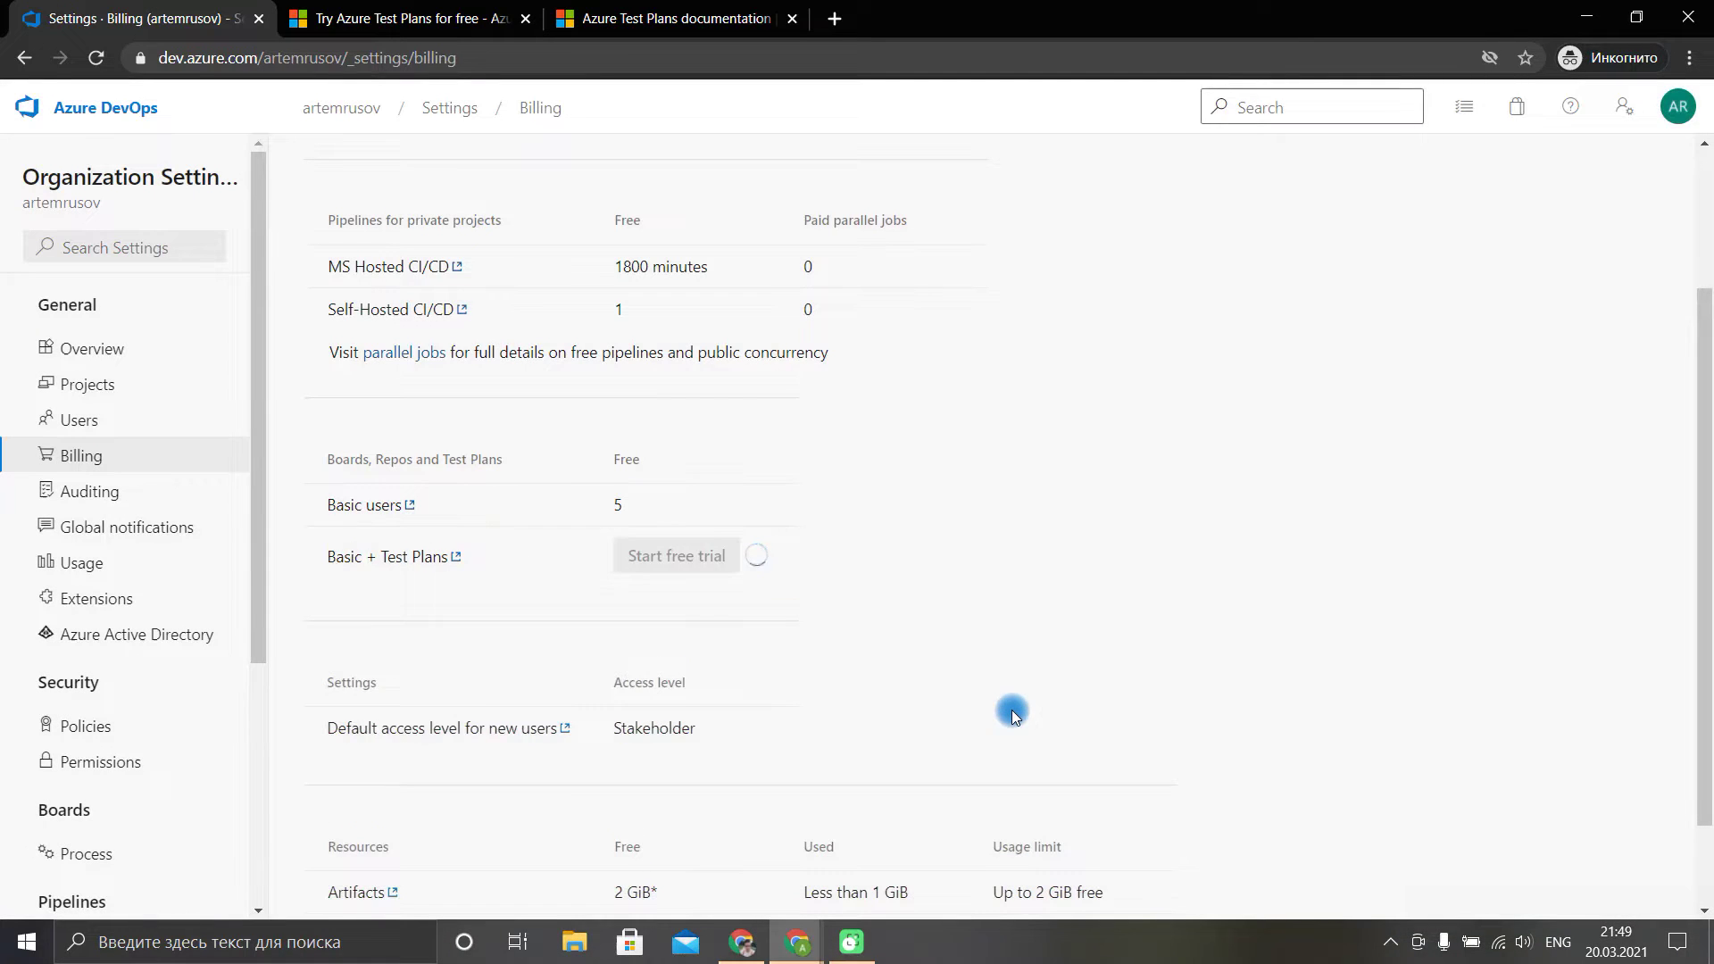
pyautogui.scroll(2, 776, 607)
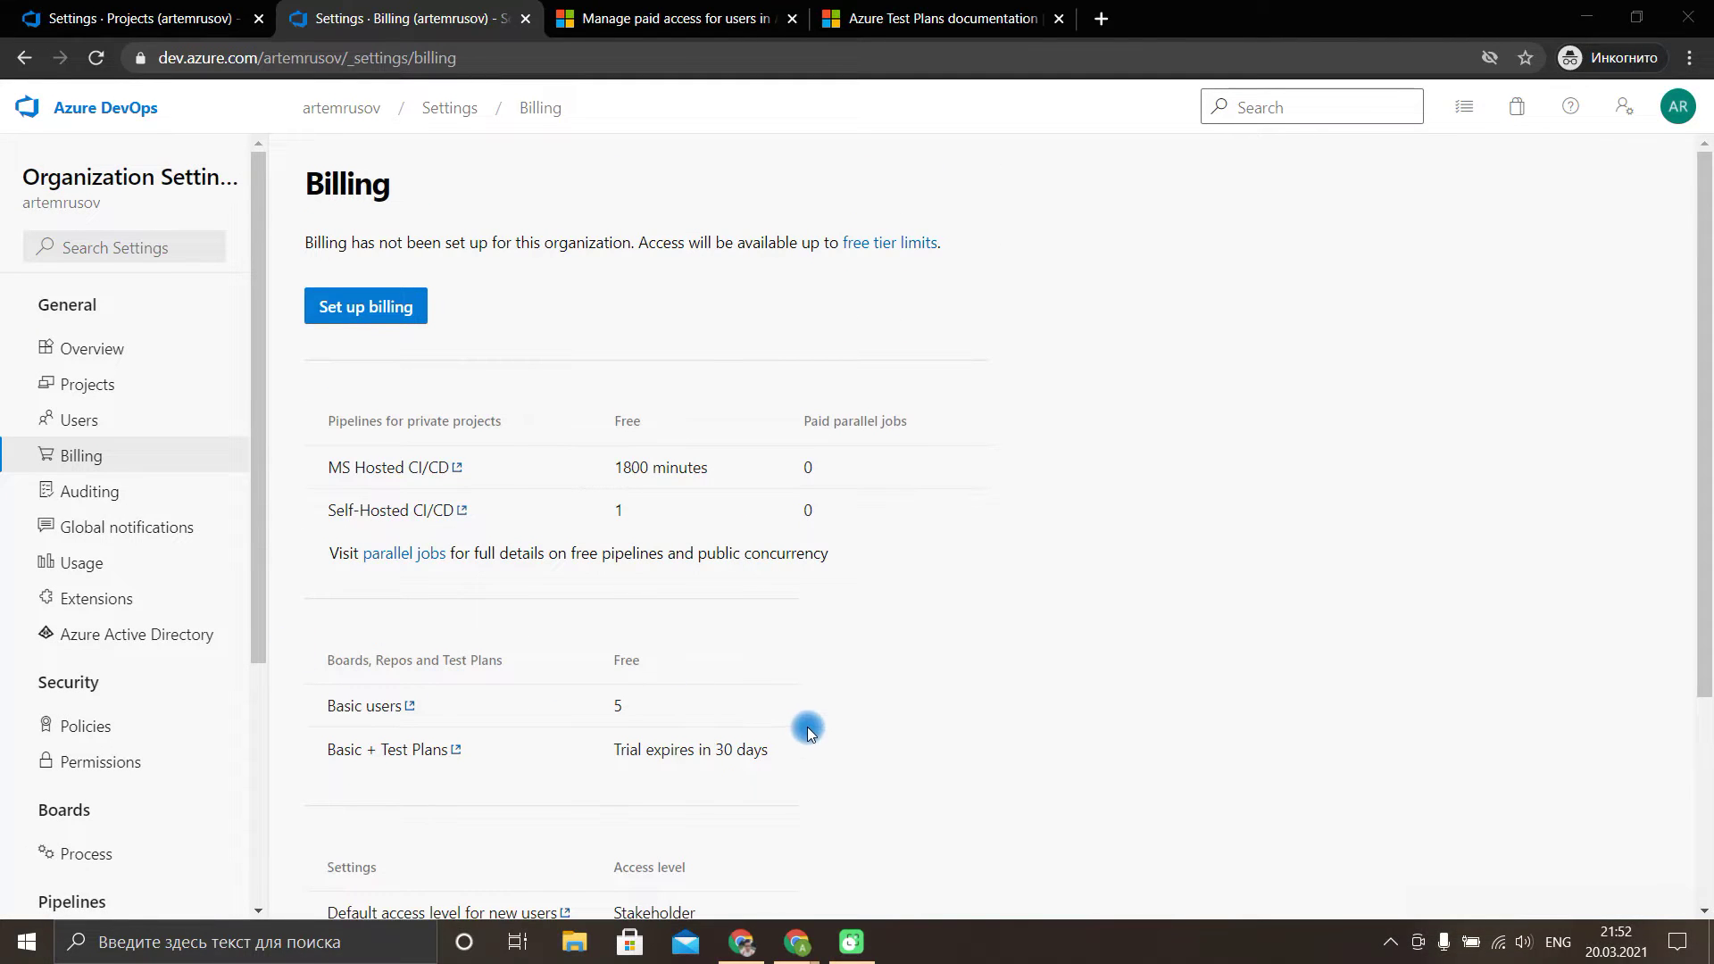
# Change the organization user's access level to Basic + Test Plans and save it.
pyautogui.click(76, 428)
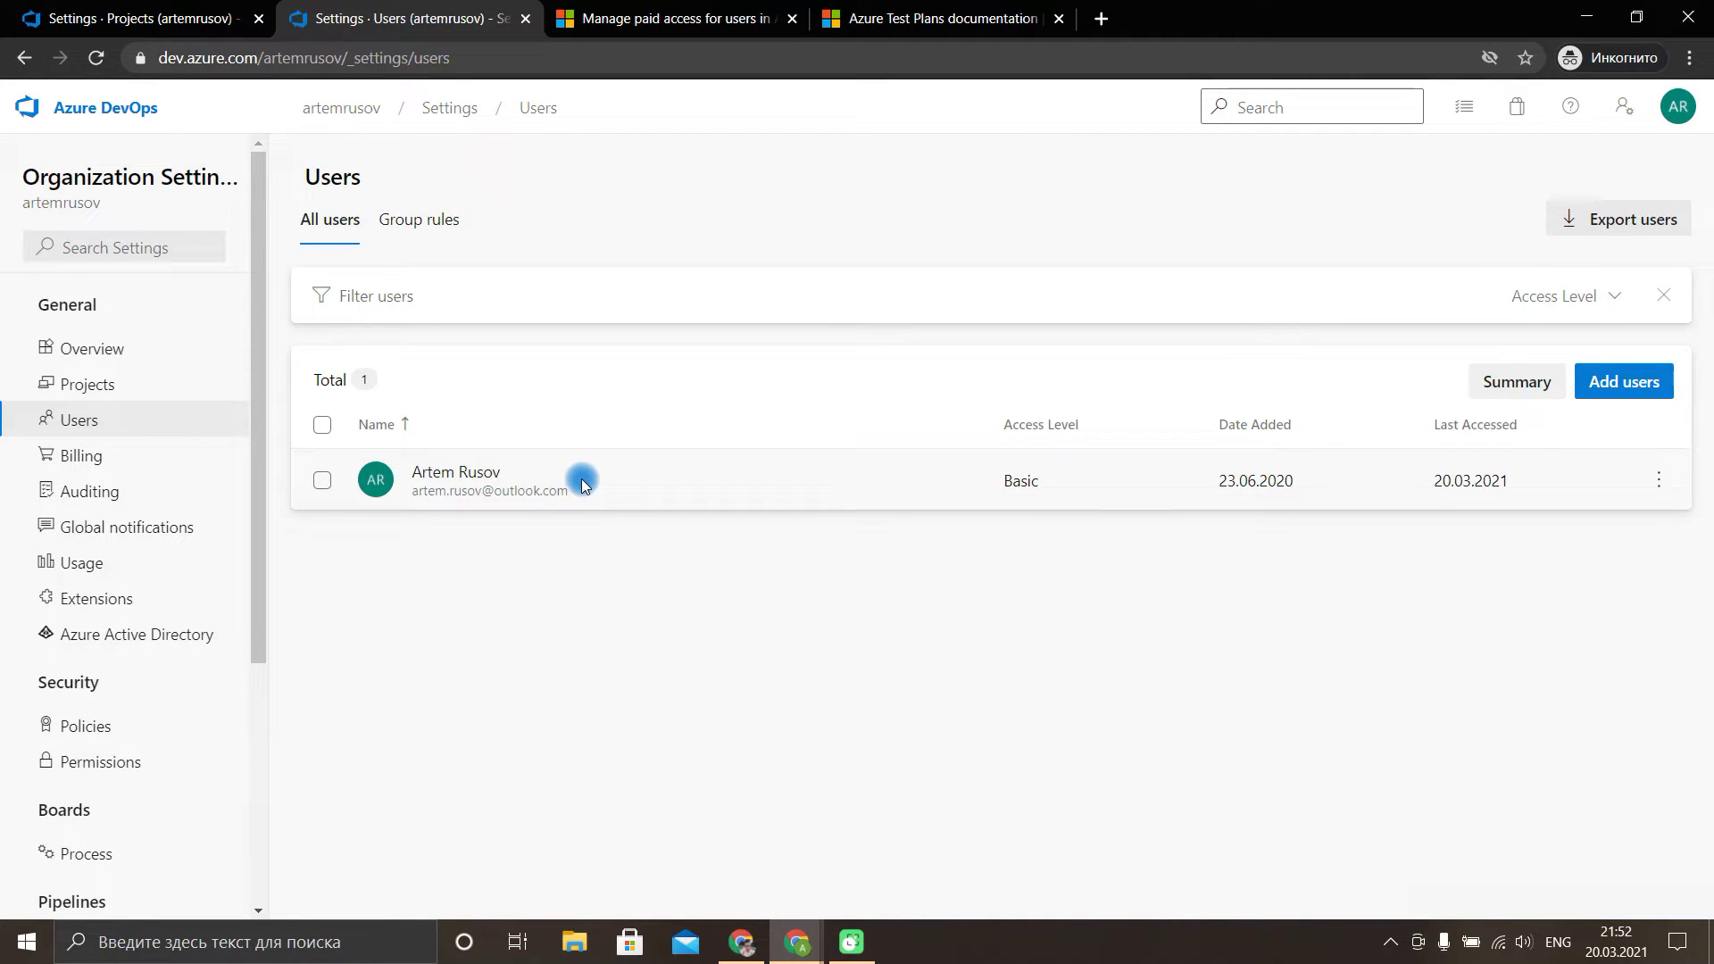
pyautogui.click(1659, 482)
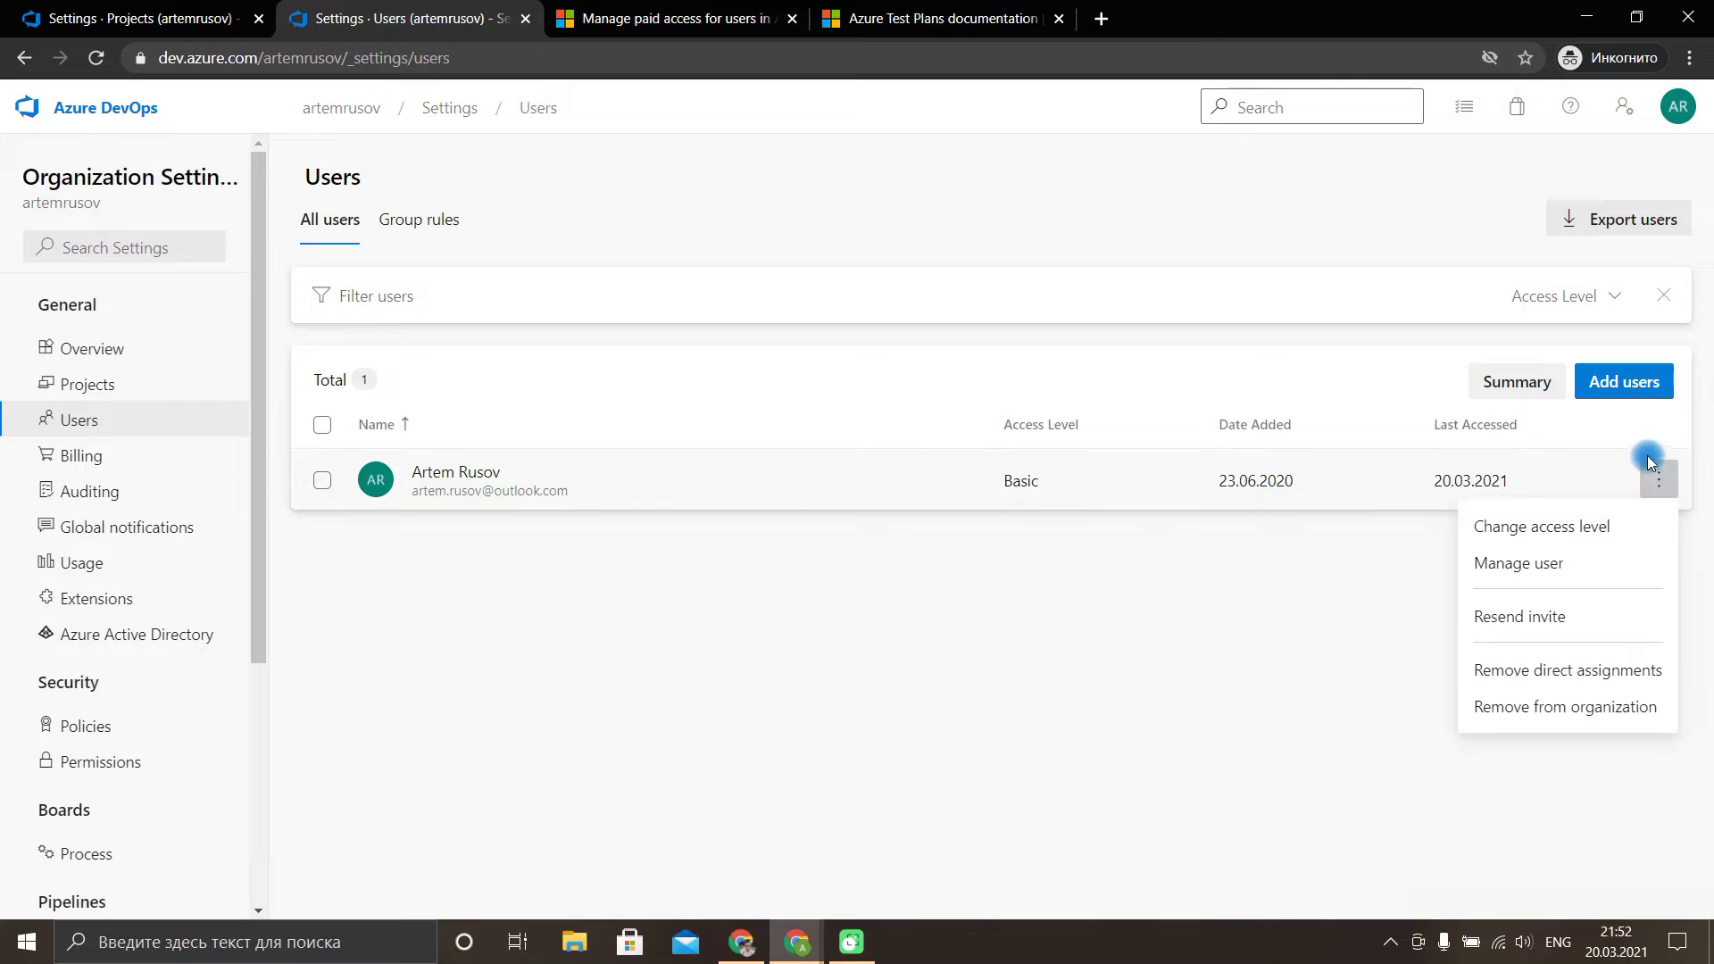
pyautogui.click(1569, 527)
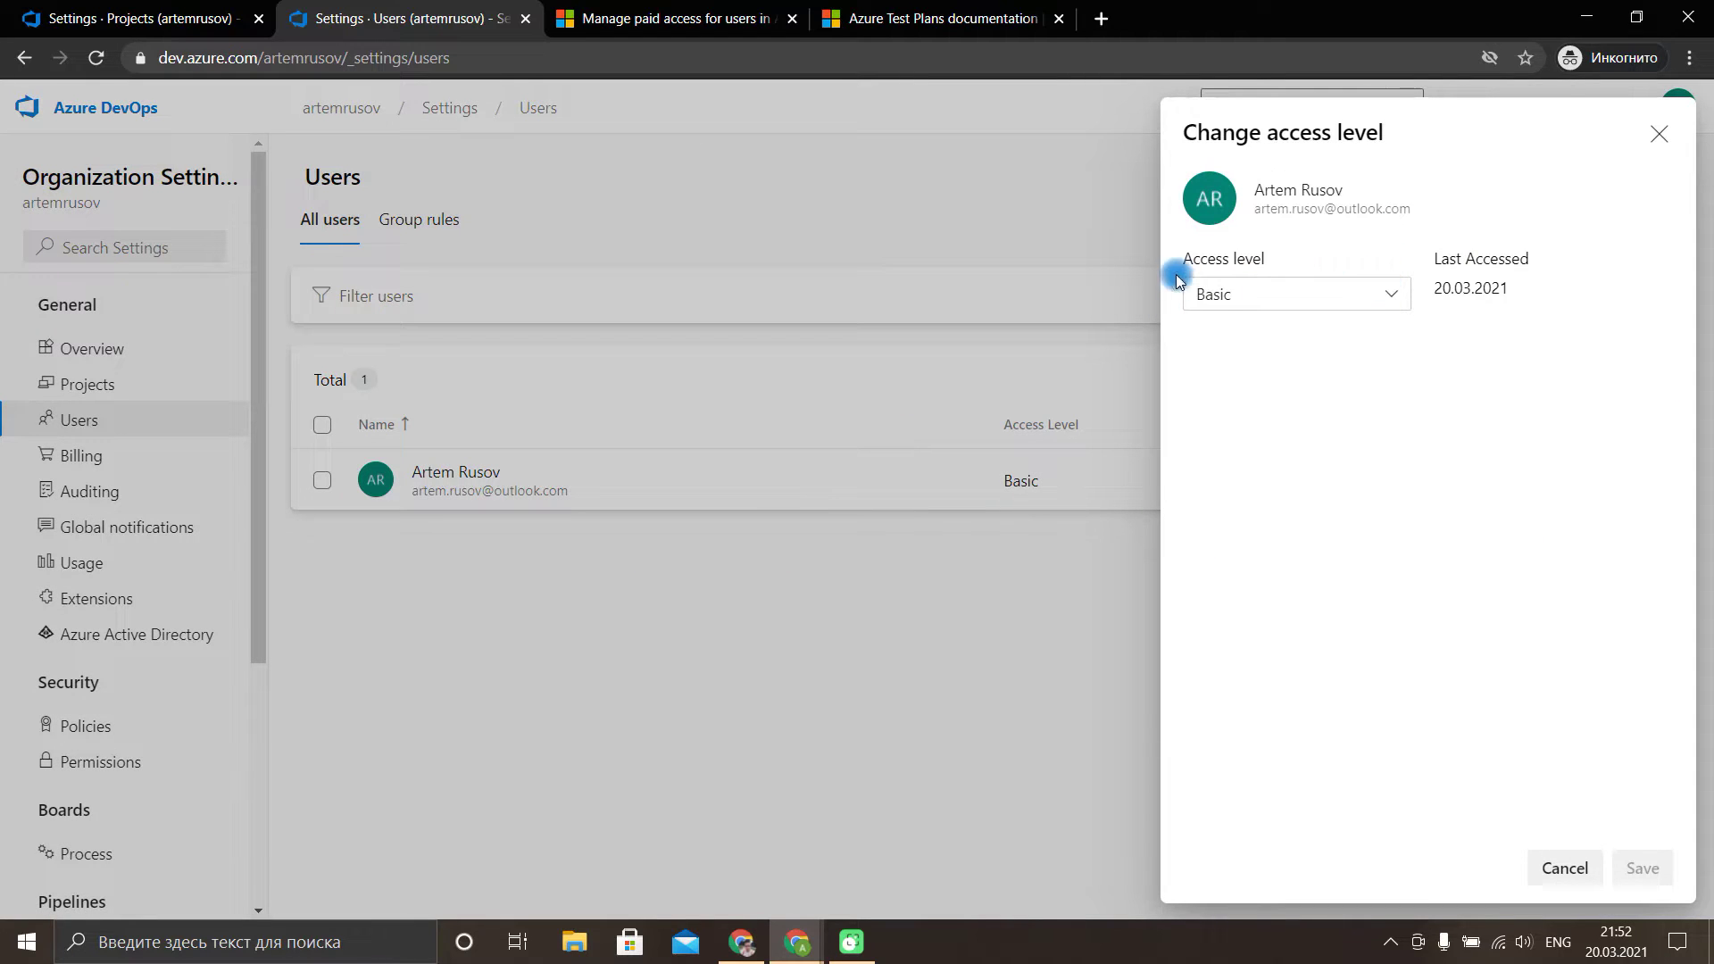
pyautogui.click(1398, 293)
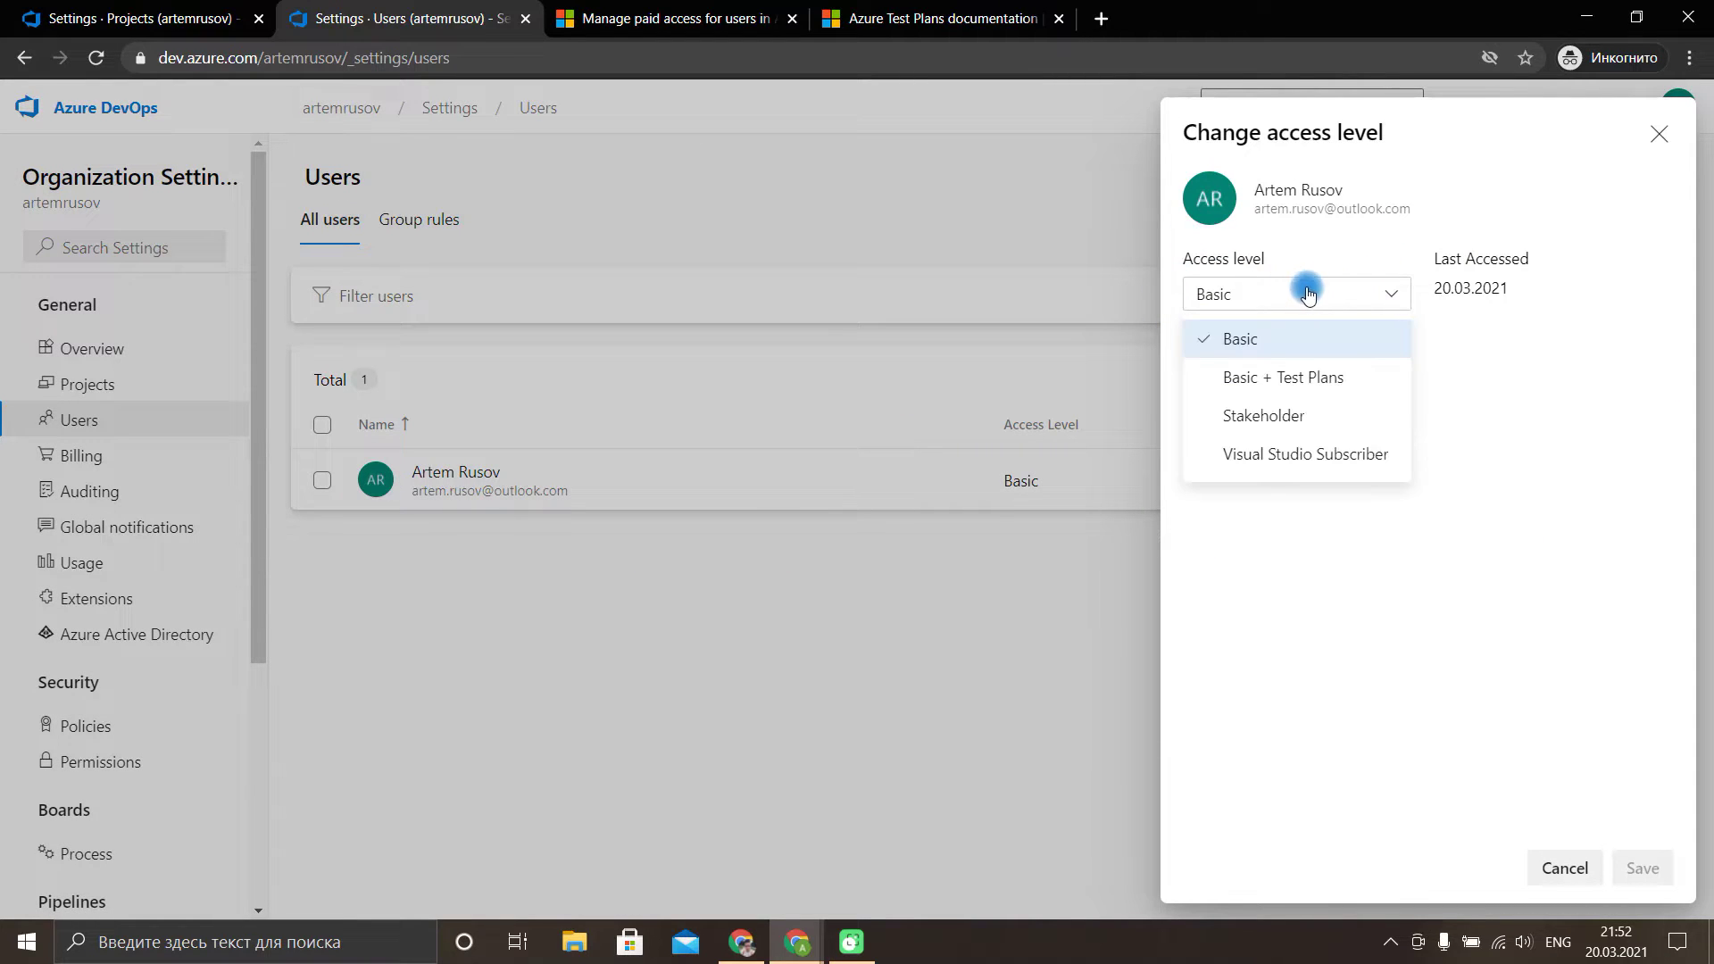
pyautogui.click(1259, 379)
pyautogui.click(1648, 863)
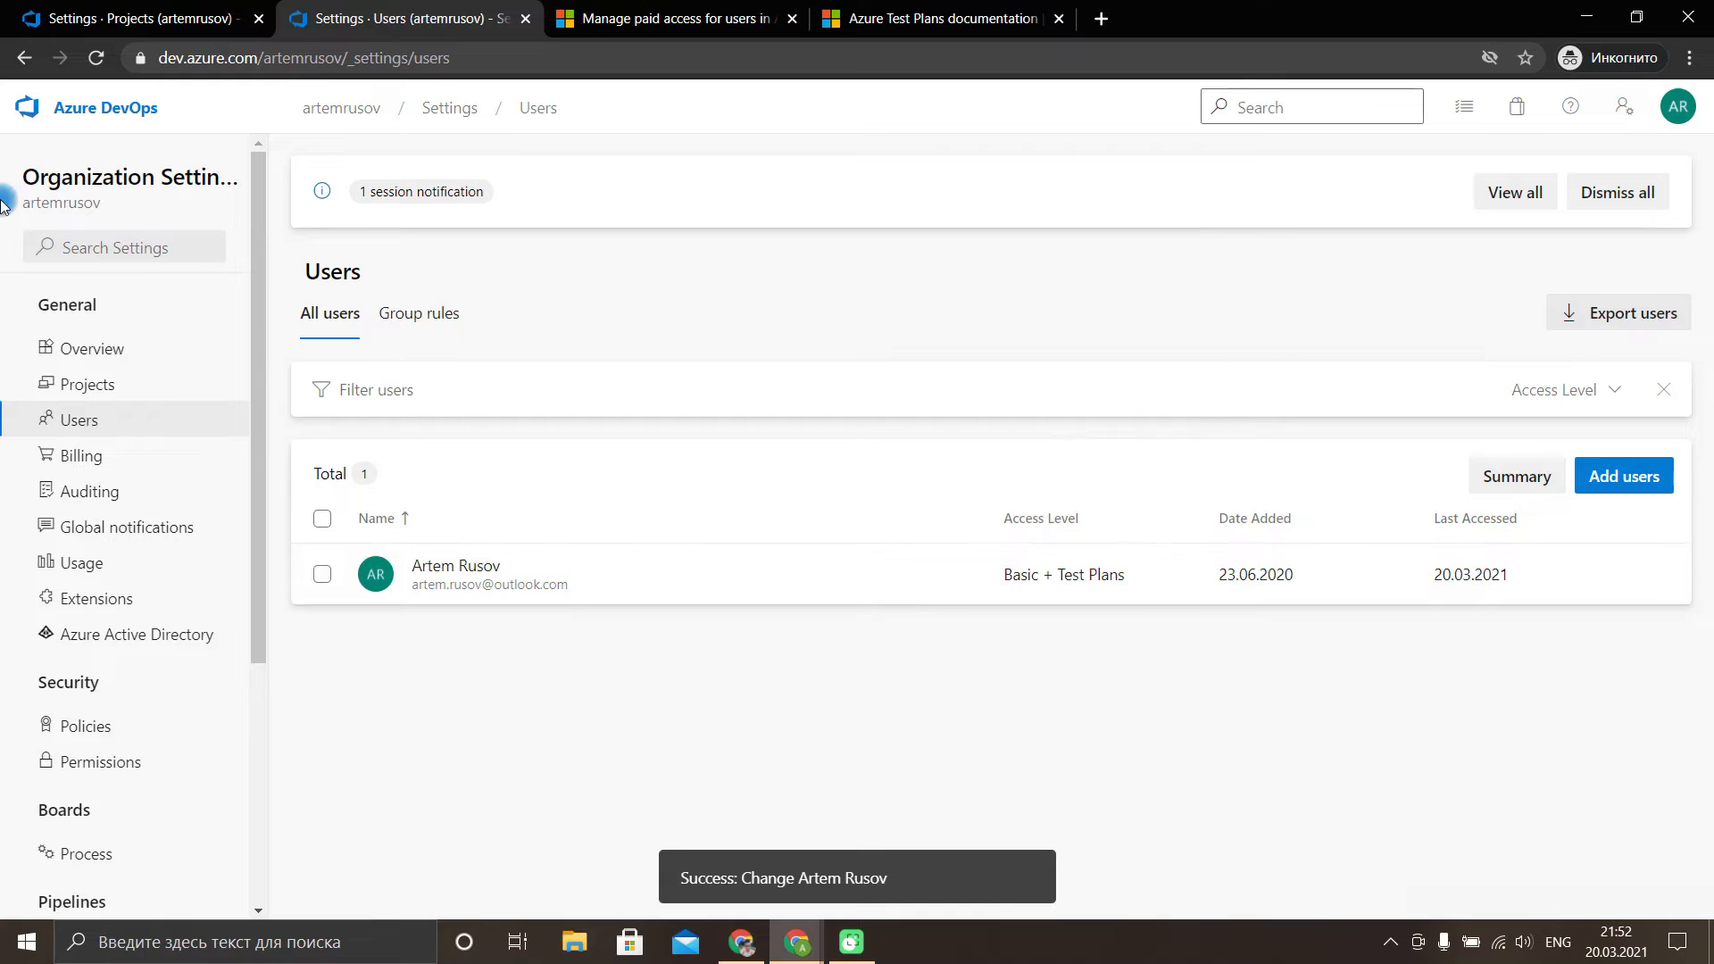
# Return to the organization's projects and open the Test Plans service of the Test project.
pyautogui.click(93, 120)
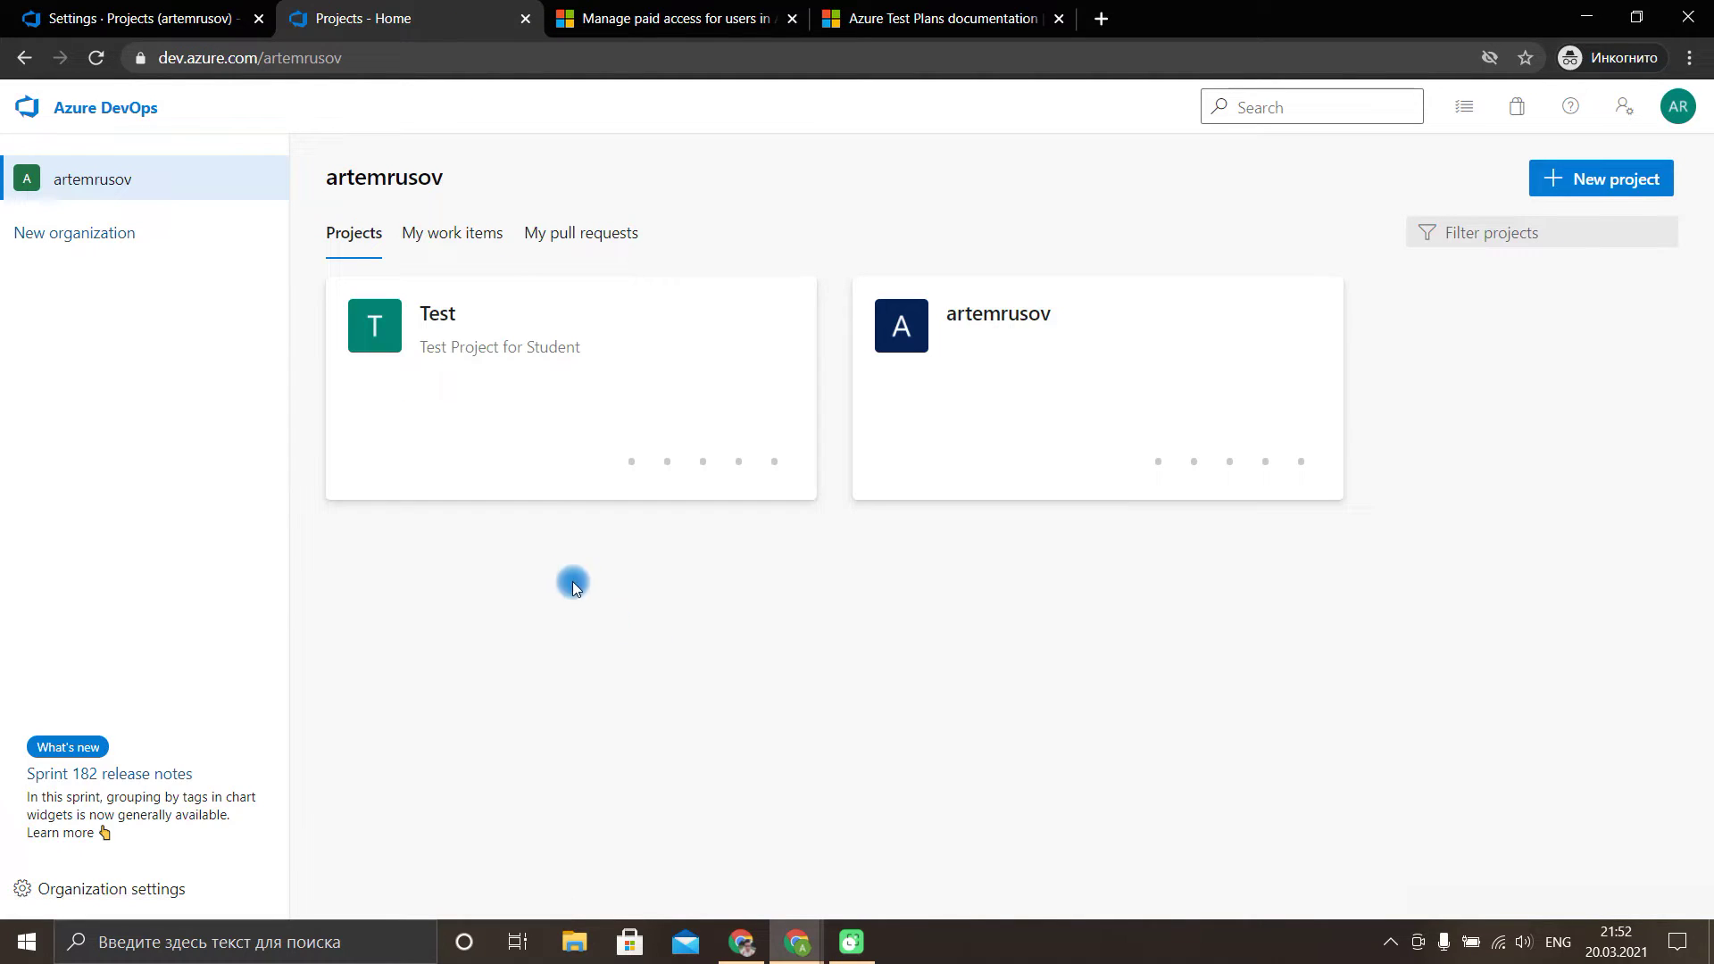
pyautogui.click(482, 303)
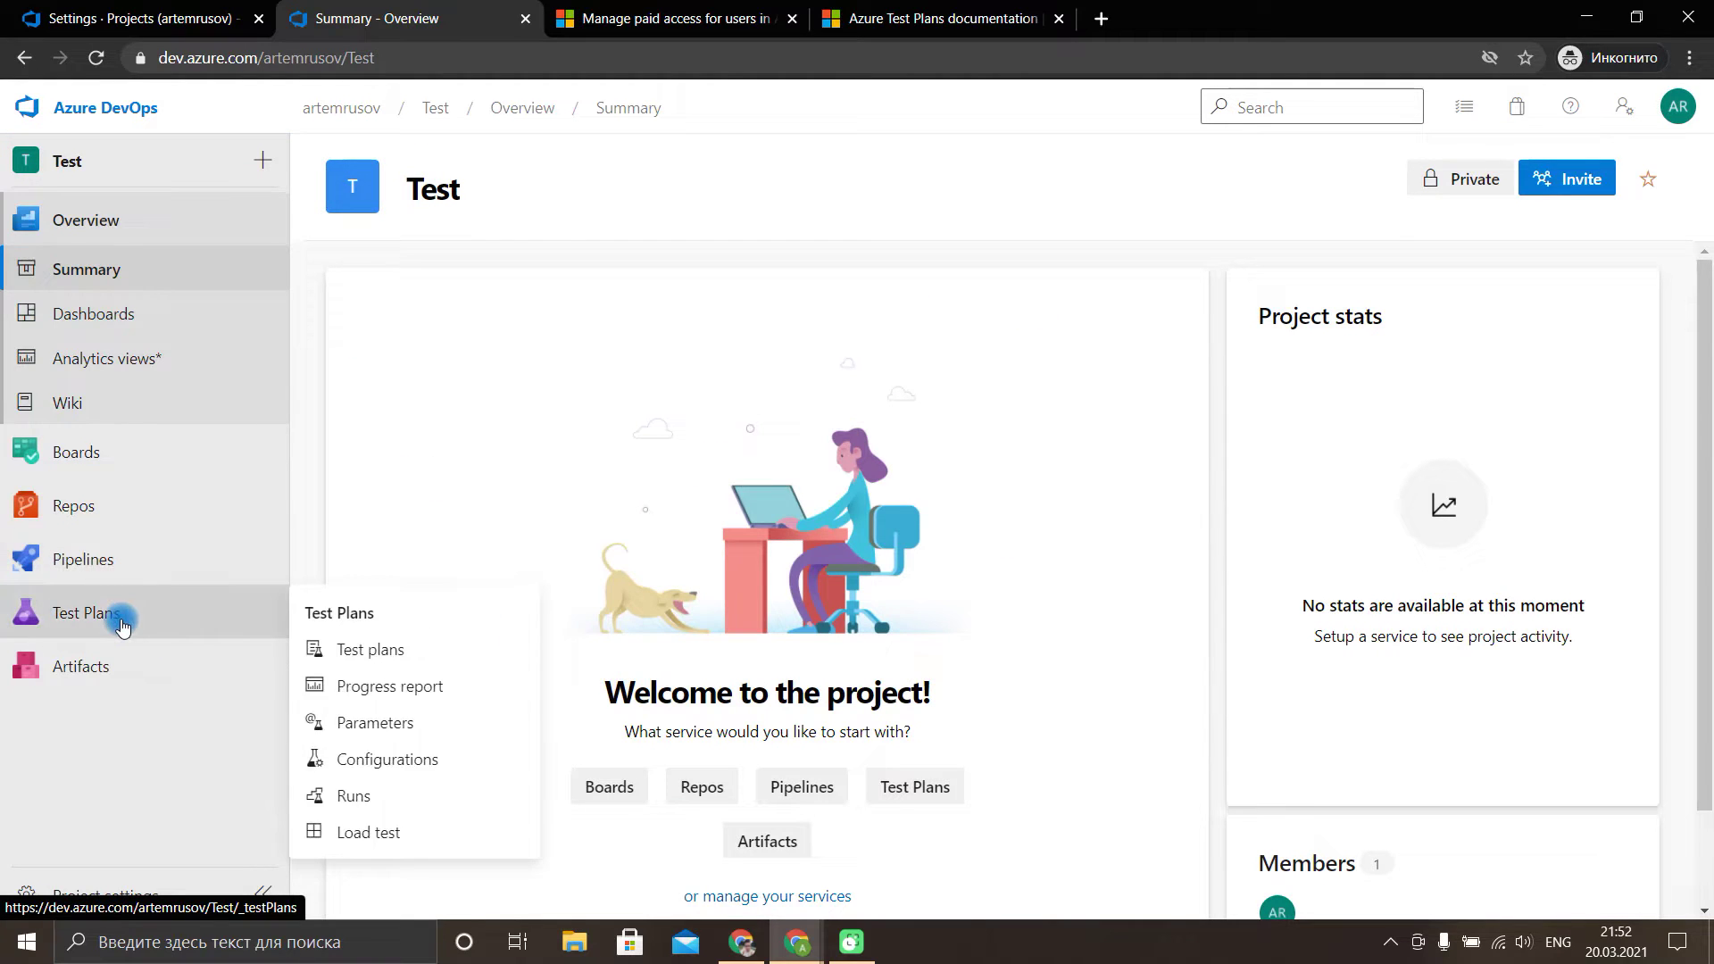
pyautogui.click(115, 612)
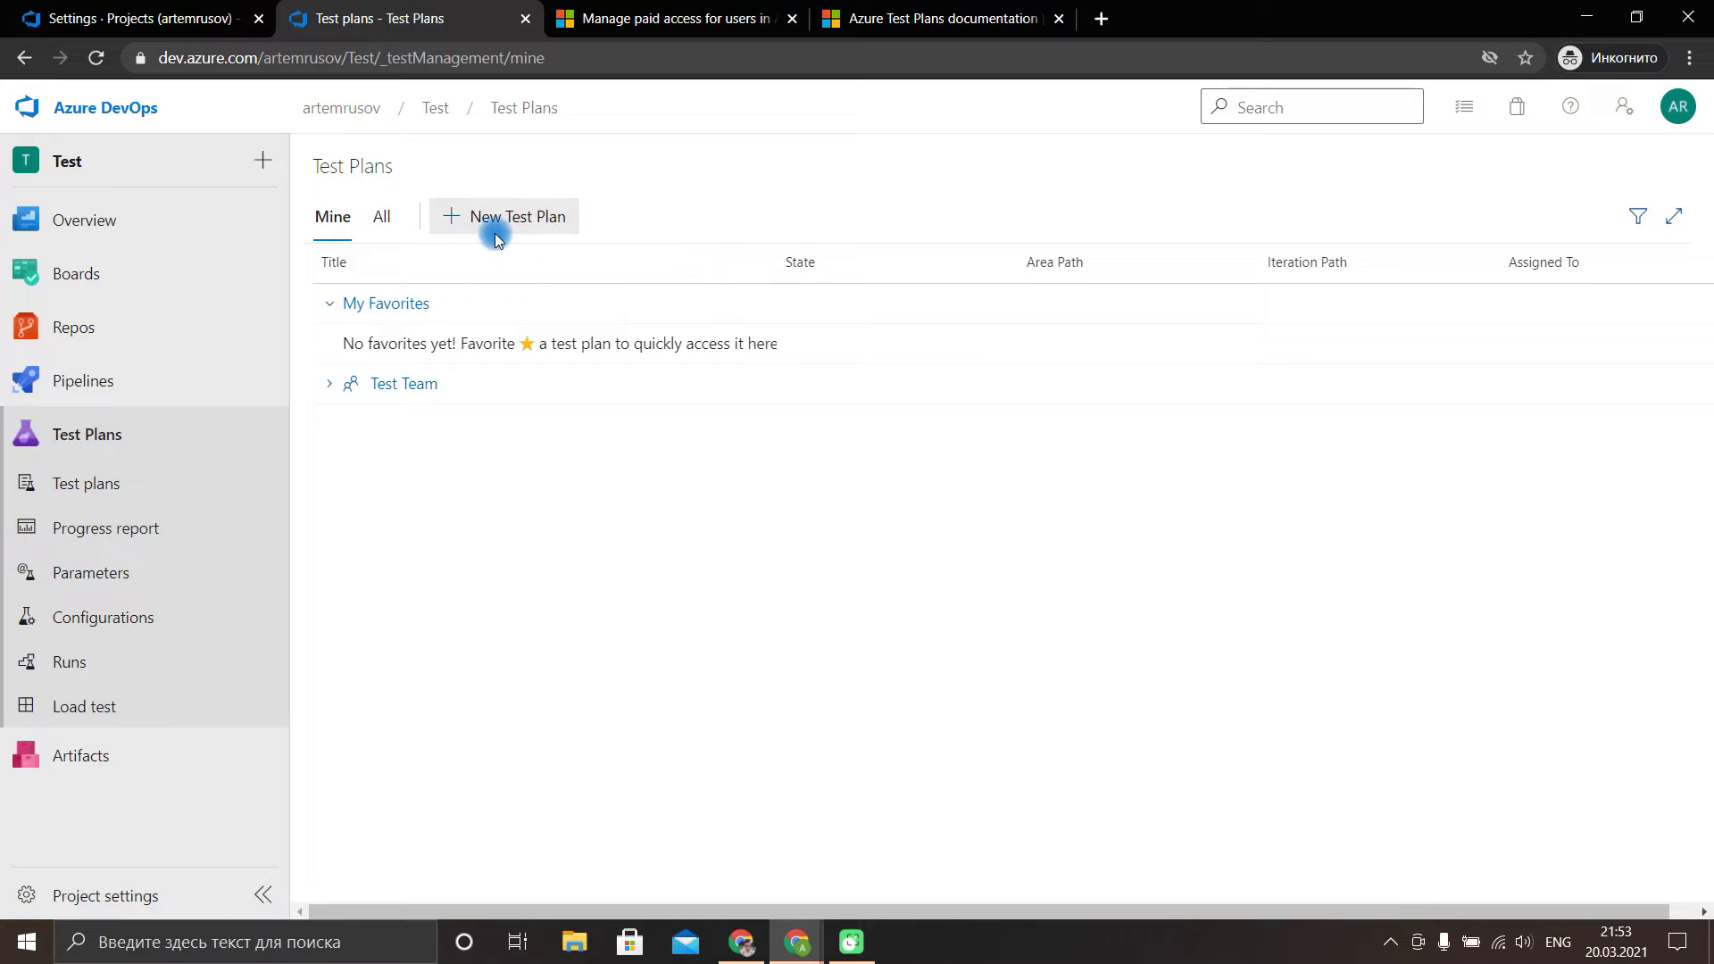
# Create a new Epic work item in Boards titled "Test Epic" with the description "As user ....".
pyautogui.click(109, 272)
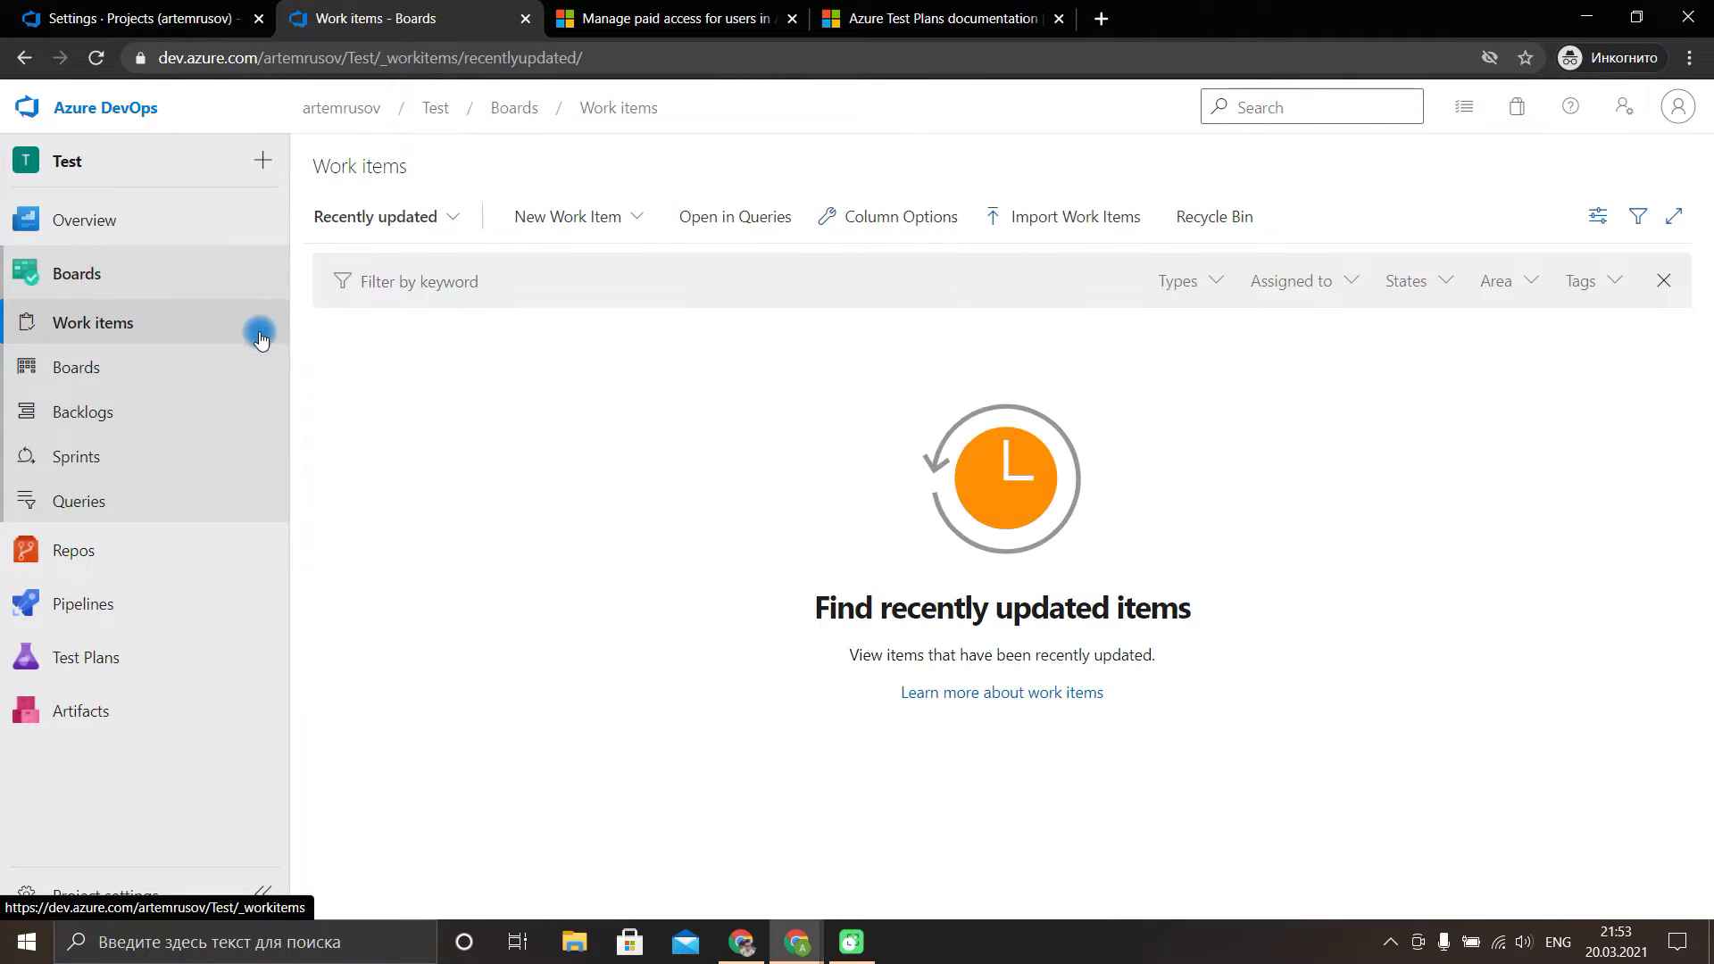
pyautogui.click(579, 217)
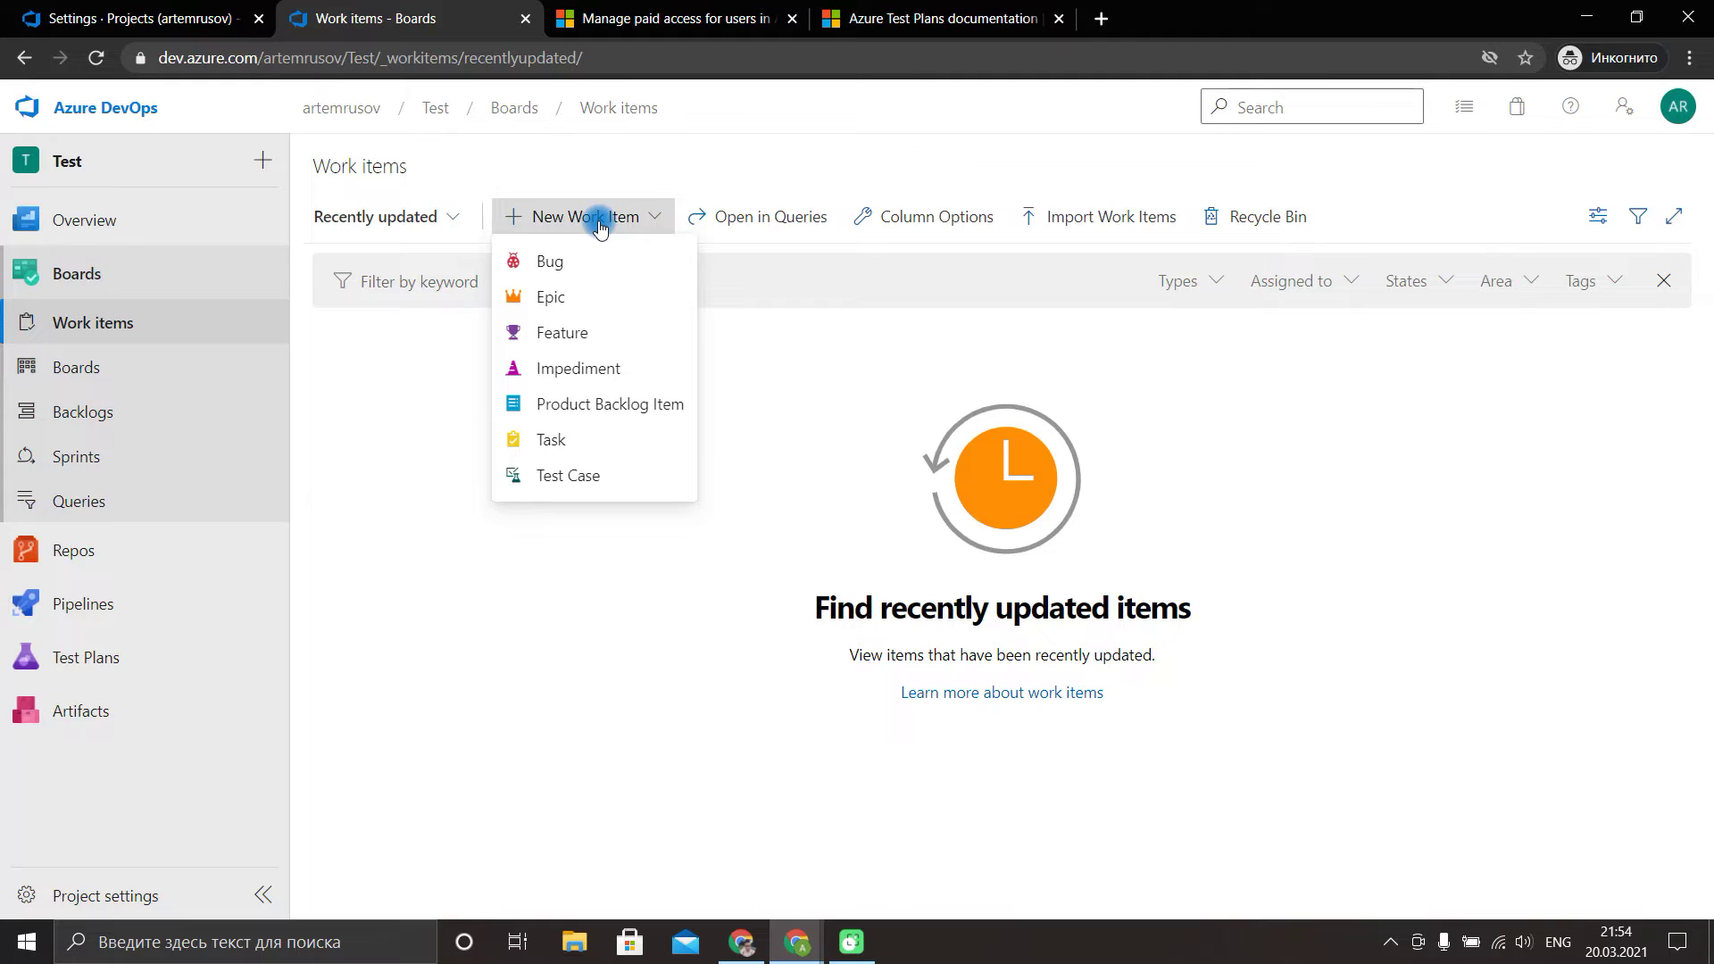
pyautogui.click(564, 295)
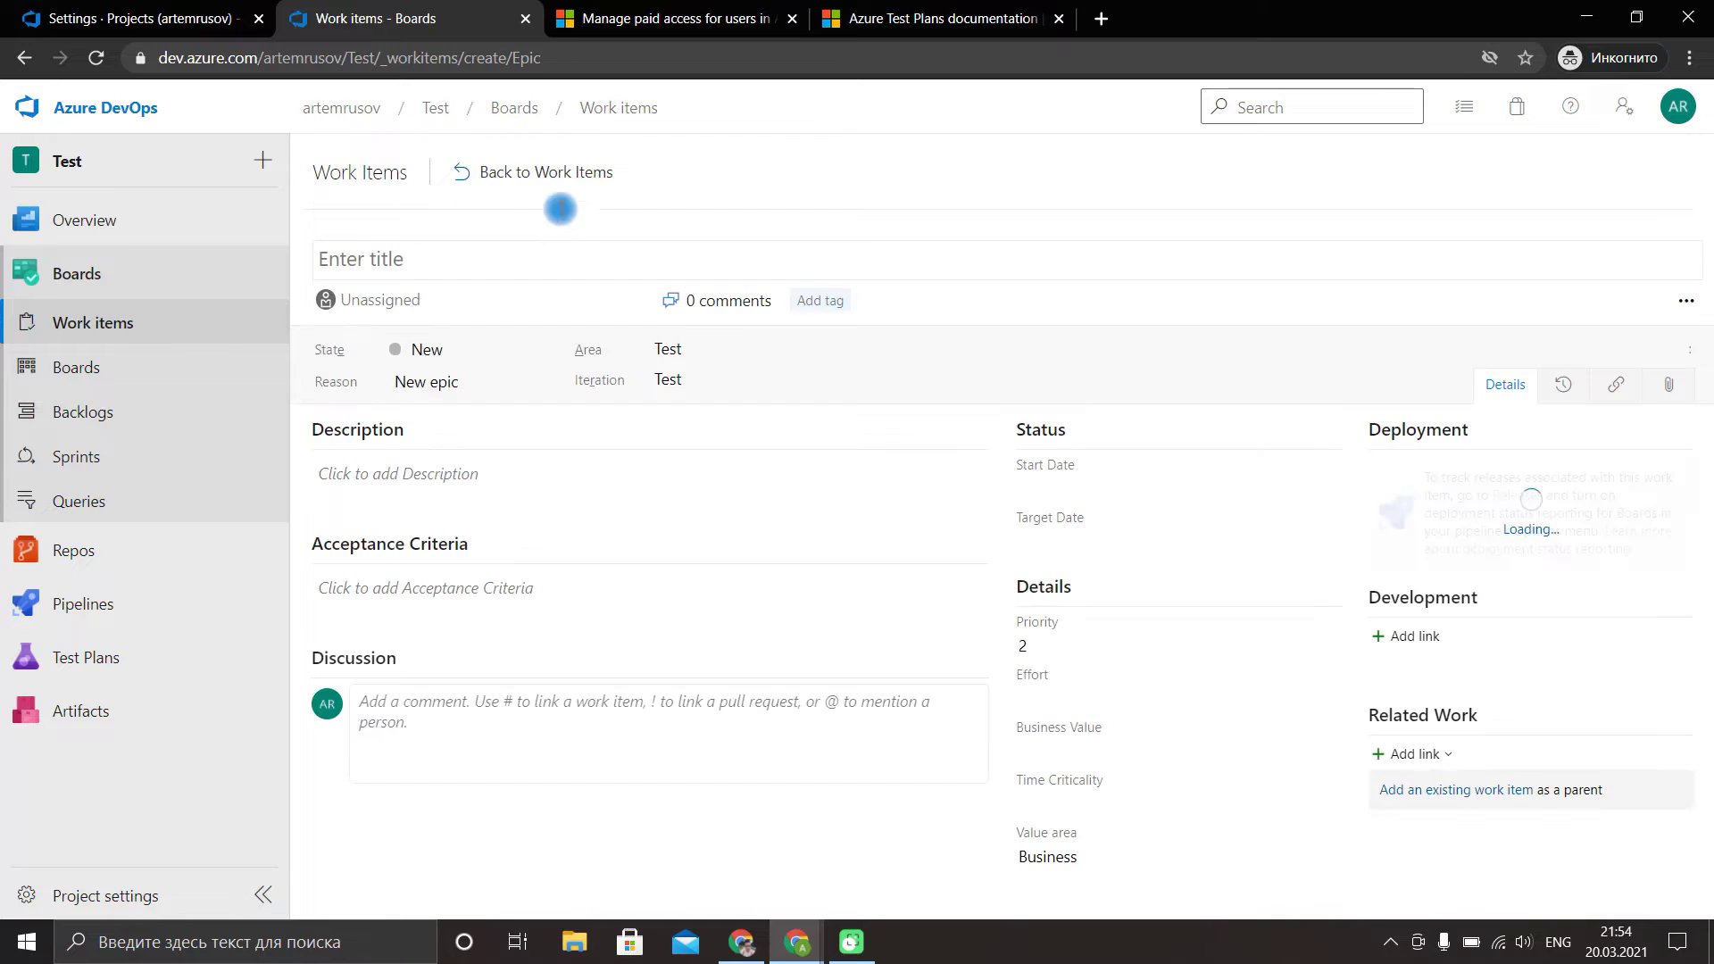
pyautogui.write('Test Epic')
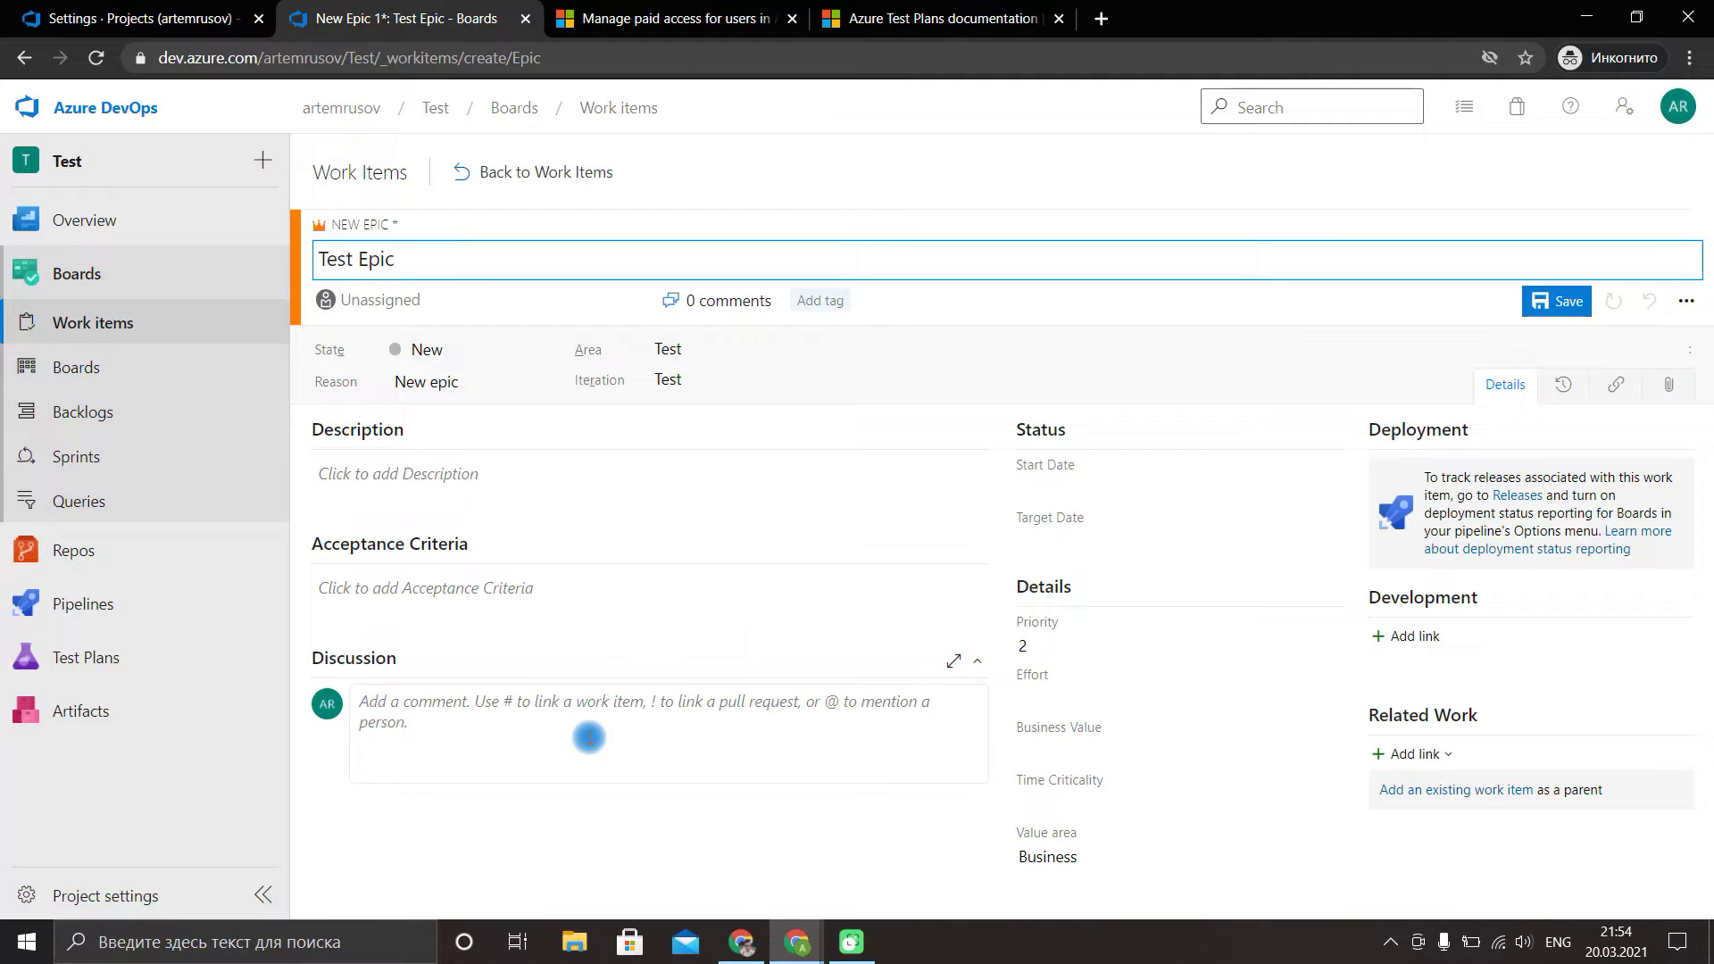
pyautogui.click(509, 466)
pyautogui.write('As user')
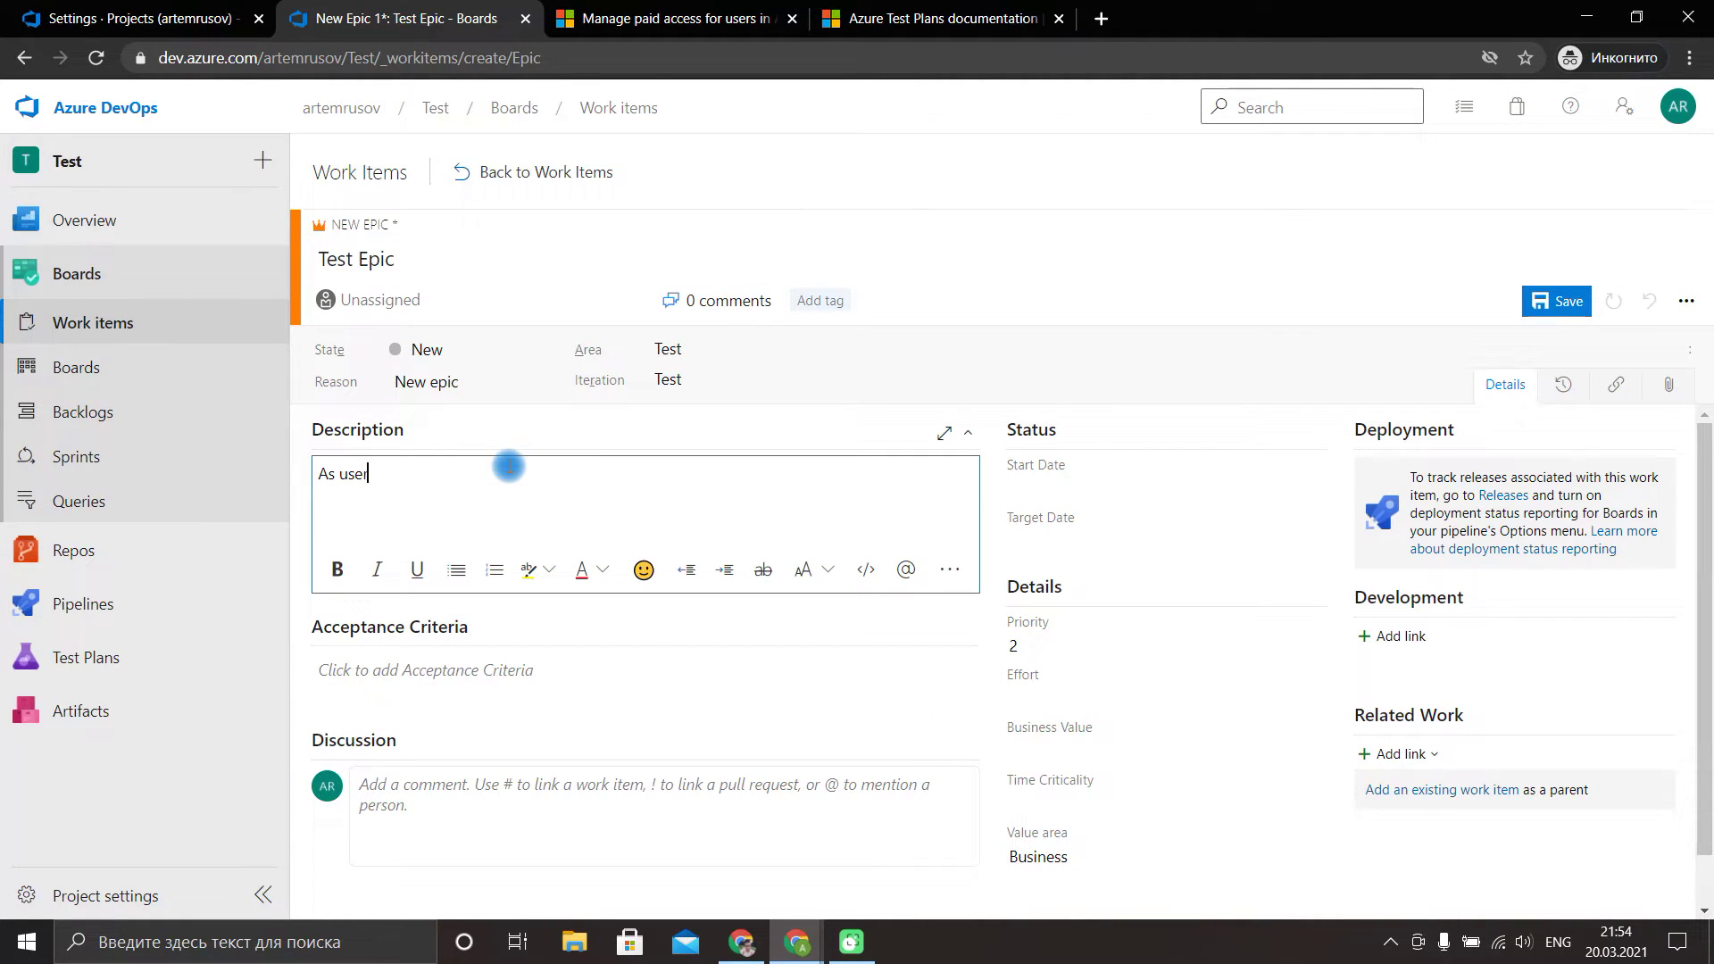
pyautogui.write('As user ....')
# Enter the numbered acceptance criteria "Log in to the system", "Registration" and "Log out", and save the epic.
pyautogui.click(386, 670)
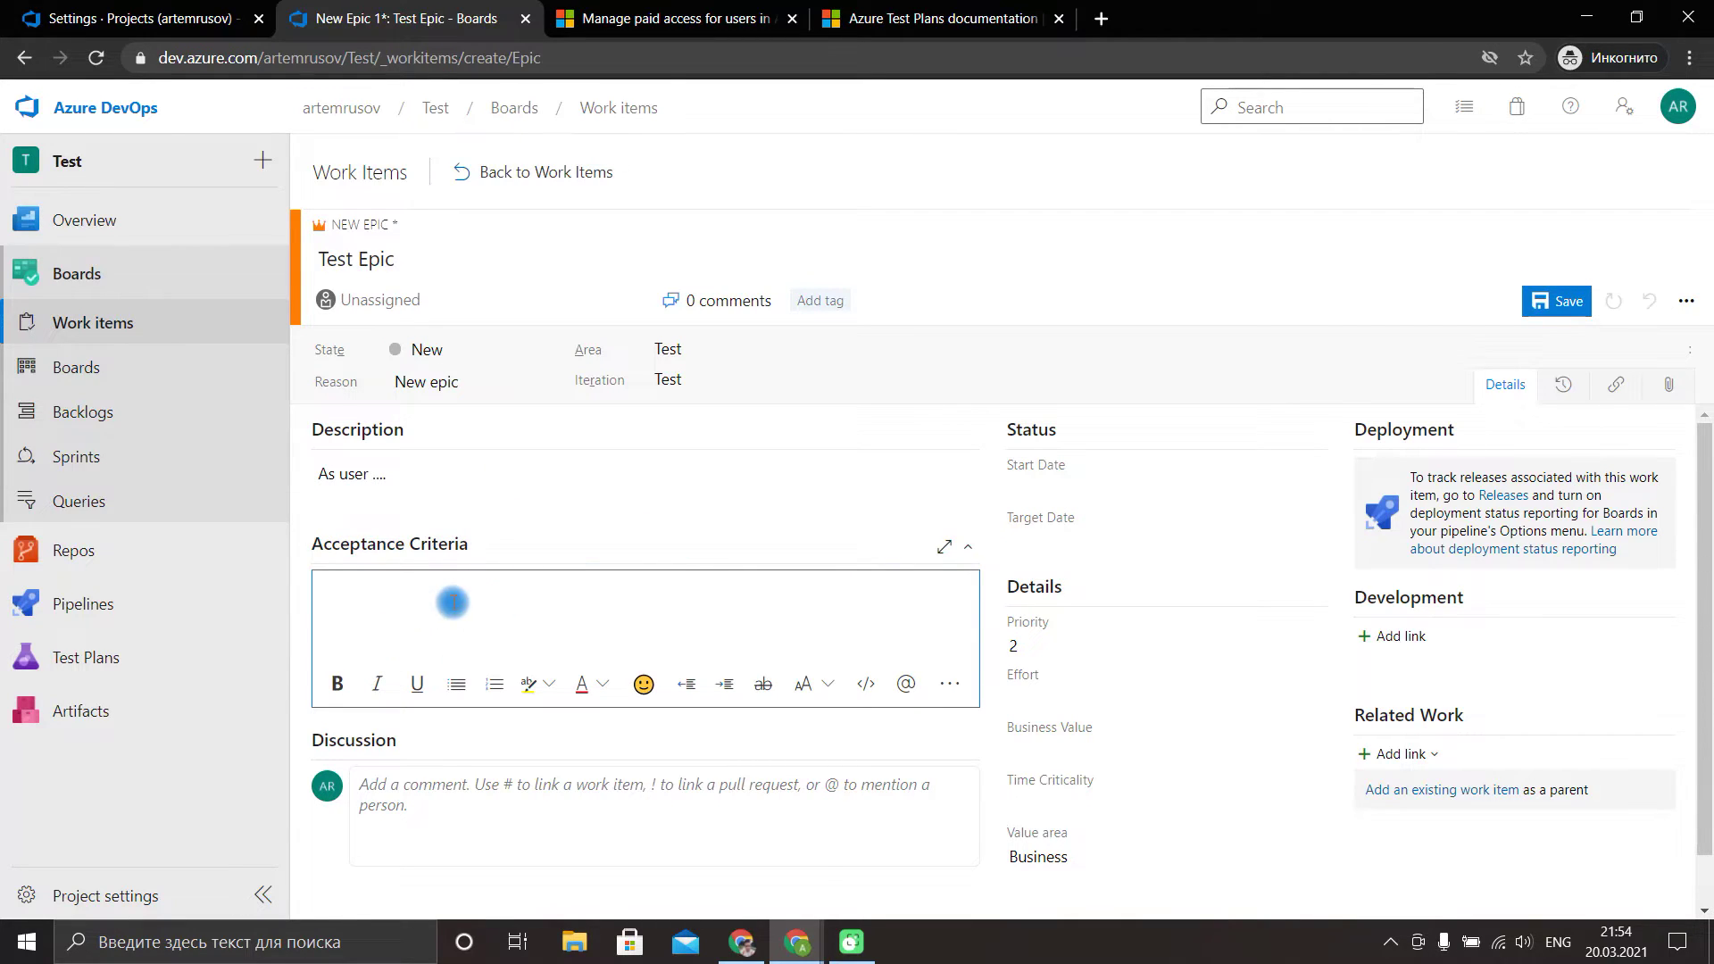
pyautogui.write('1.')
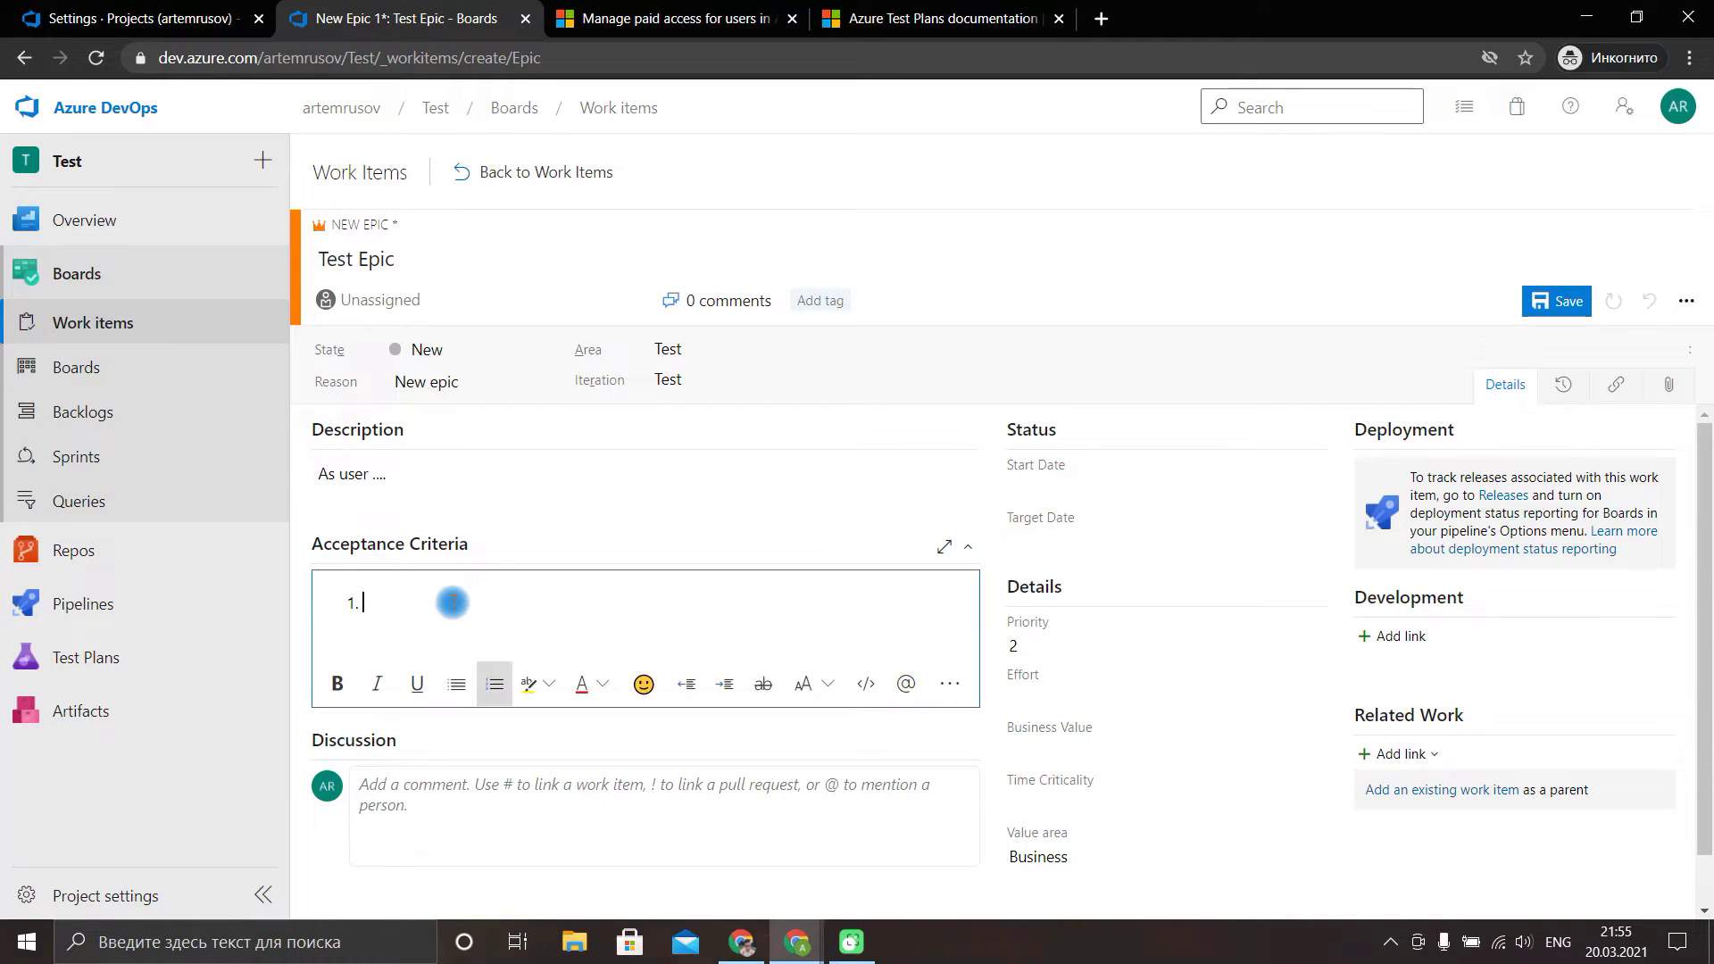
pyautogui.write(' log in to ')
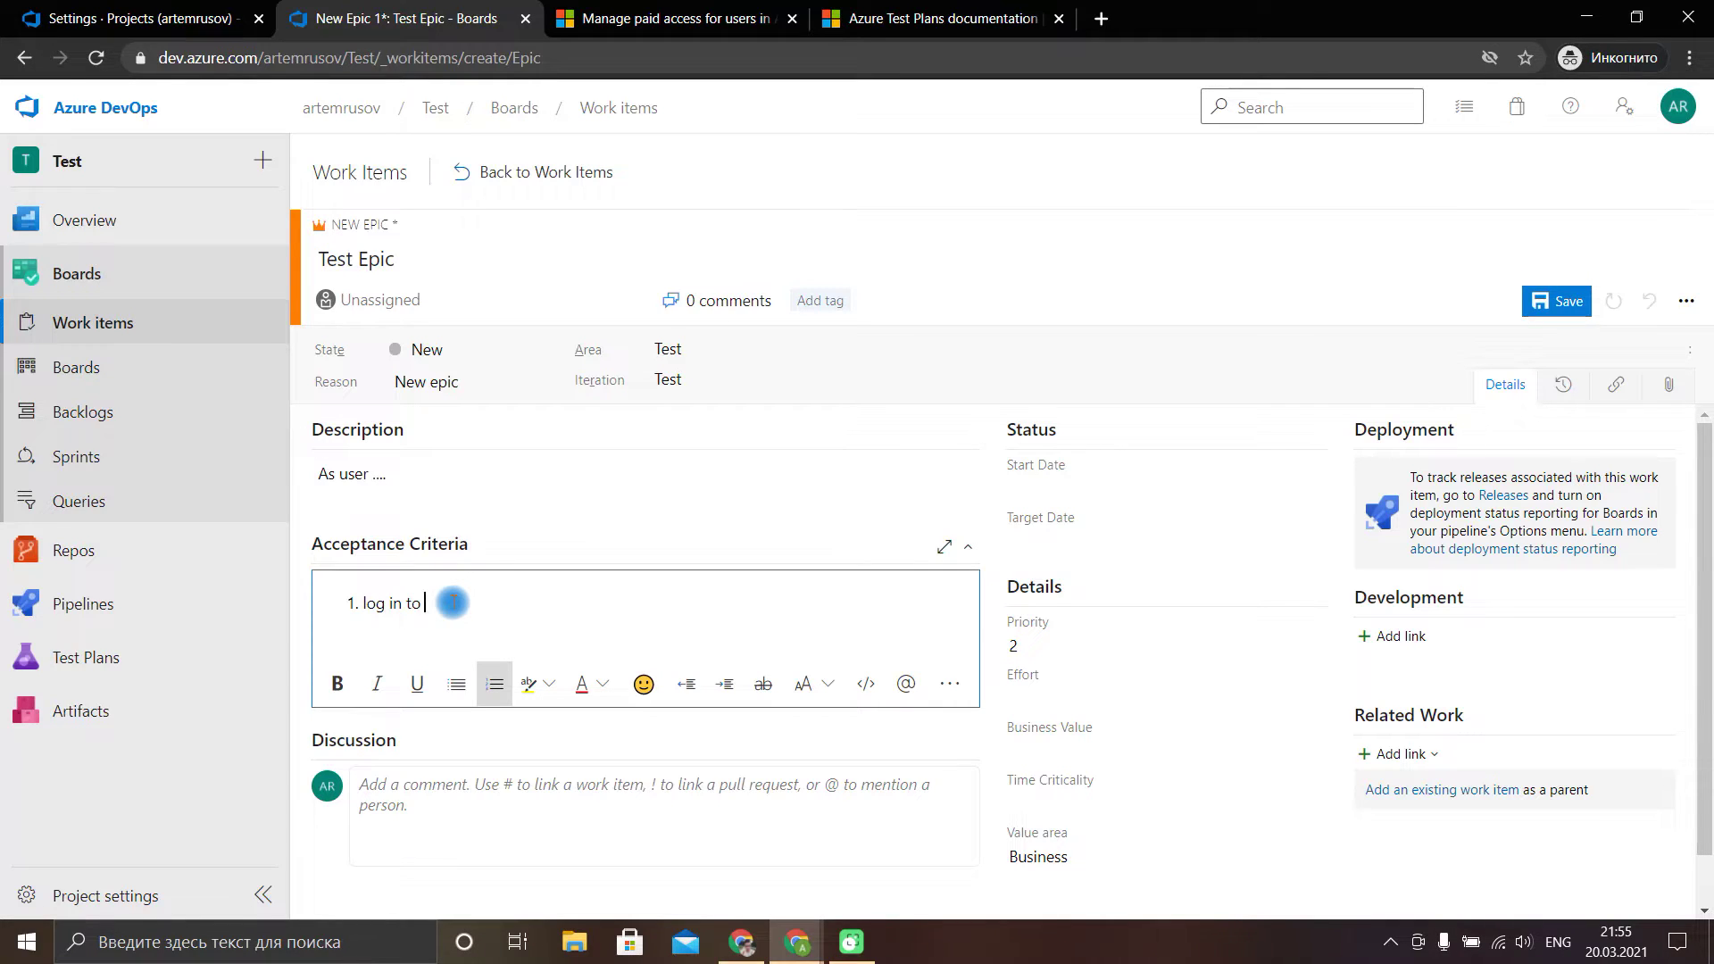
pyautogui.write('the system')
pyautogui.press('Return')
pyautogui.write('Refi')
pyautogui.write('stration')
pyautogui.press('Left')
pyautogui.press('Left')
pyautogui.press('Left')
pyautogui.press('Left')
pyautogui.press('Left')
pyautogui.press('Left')
pyautogui.press('Left')
pyautogui.press('Left')
pyautogui.press('Left')
pyautogui.press('BackSpace')
pyautogui.write('g')
pyautogui.press('Right')
pyautogui.press('Right')
pyautogui.press('Right')
pyautogui.press('Right')
pyautogui.press('Right')
pyautogui.press('Right')
pyautogui.press('Right')
pyautogui.press('Right')
pyautogui.press('Right')
pyautogui.press('Return')
pyautogui.write('Log out')
pyautogui.click(367, 602)
pyautogui.press('BackSpace')
pyautogui.write('L')
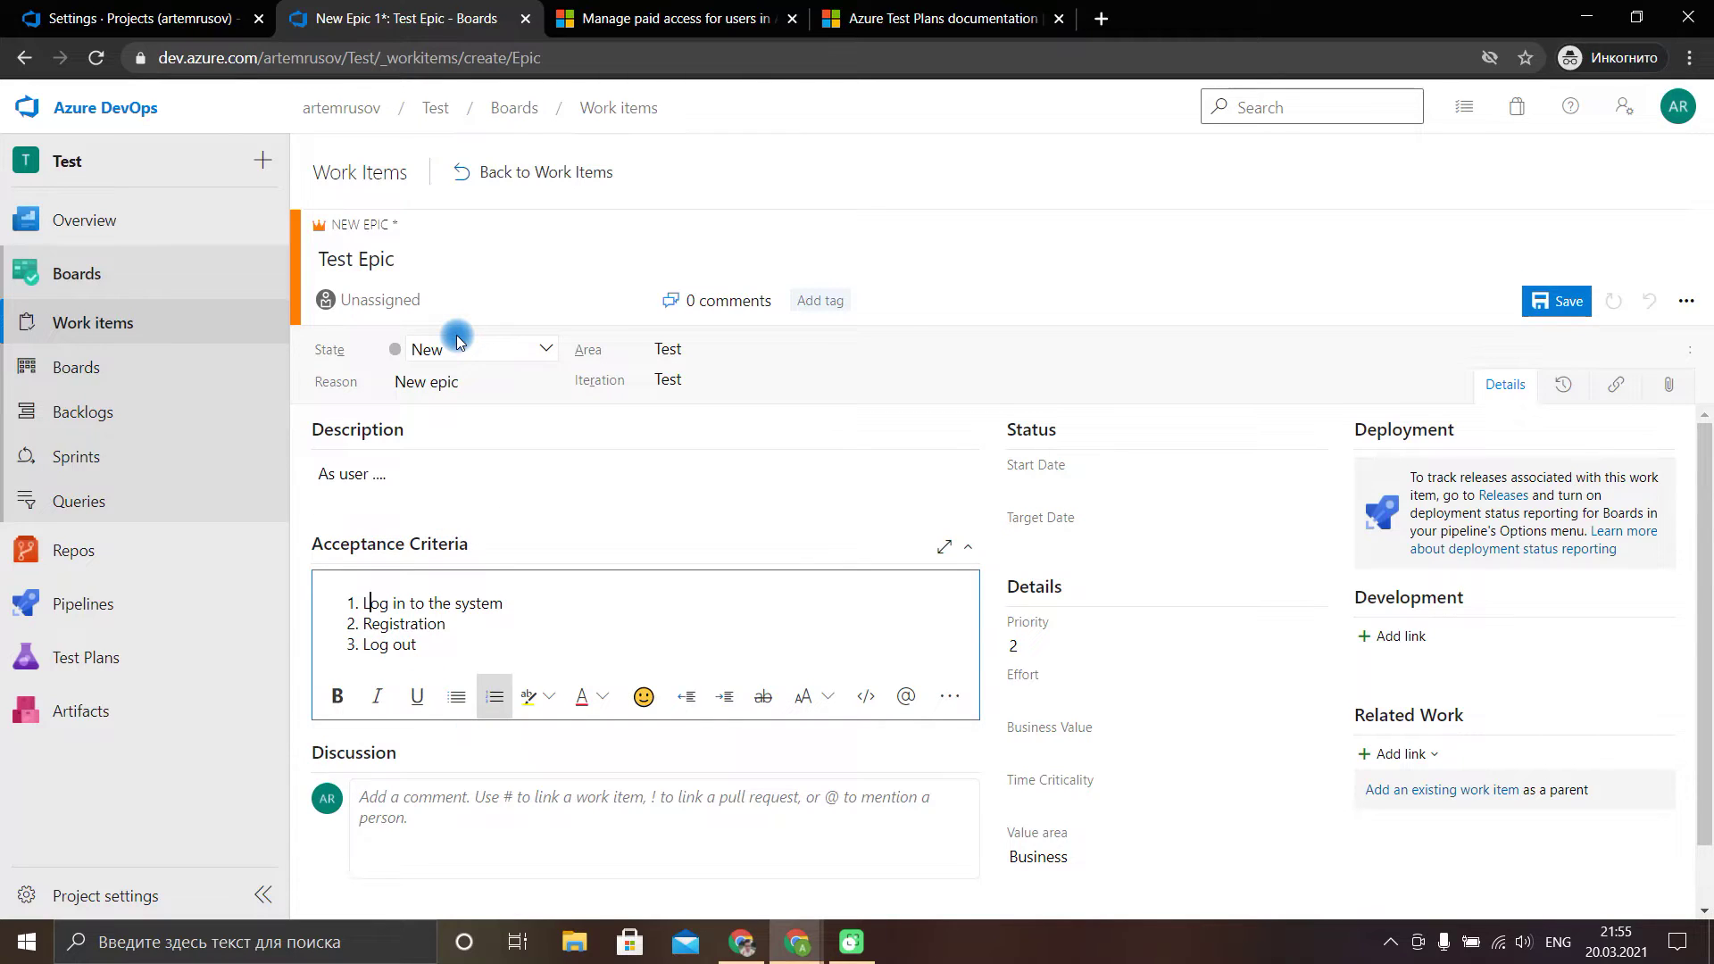
pyautogui.hotkey('ctrl', 's')
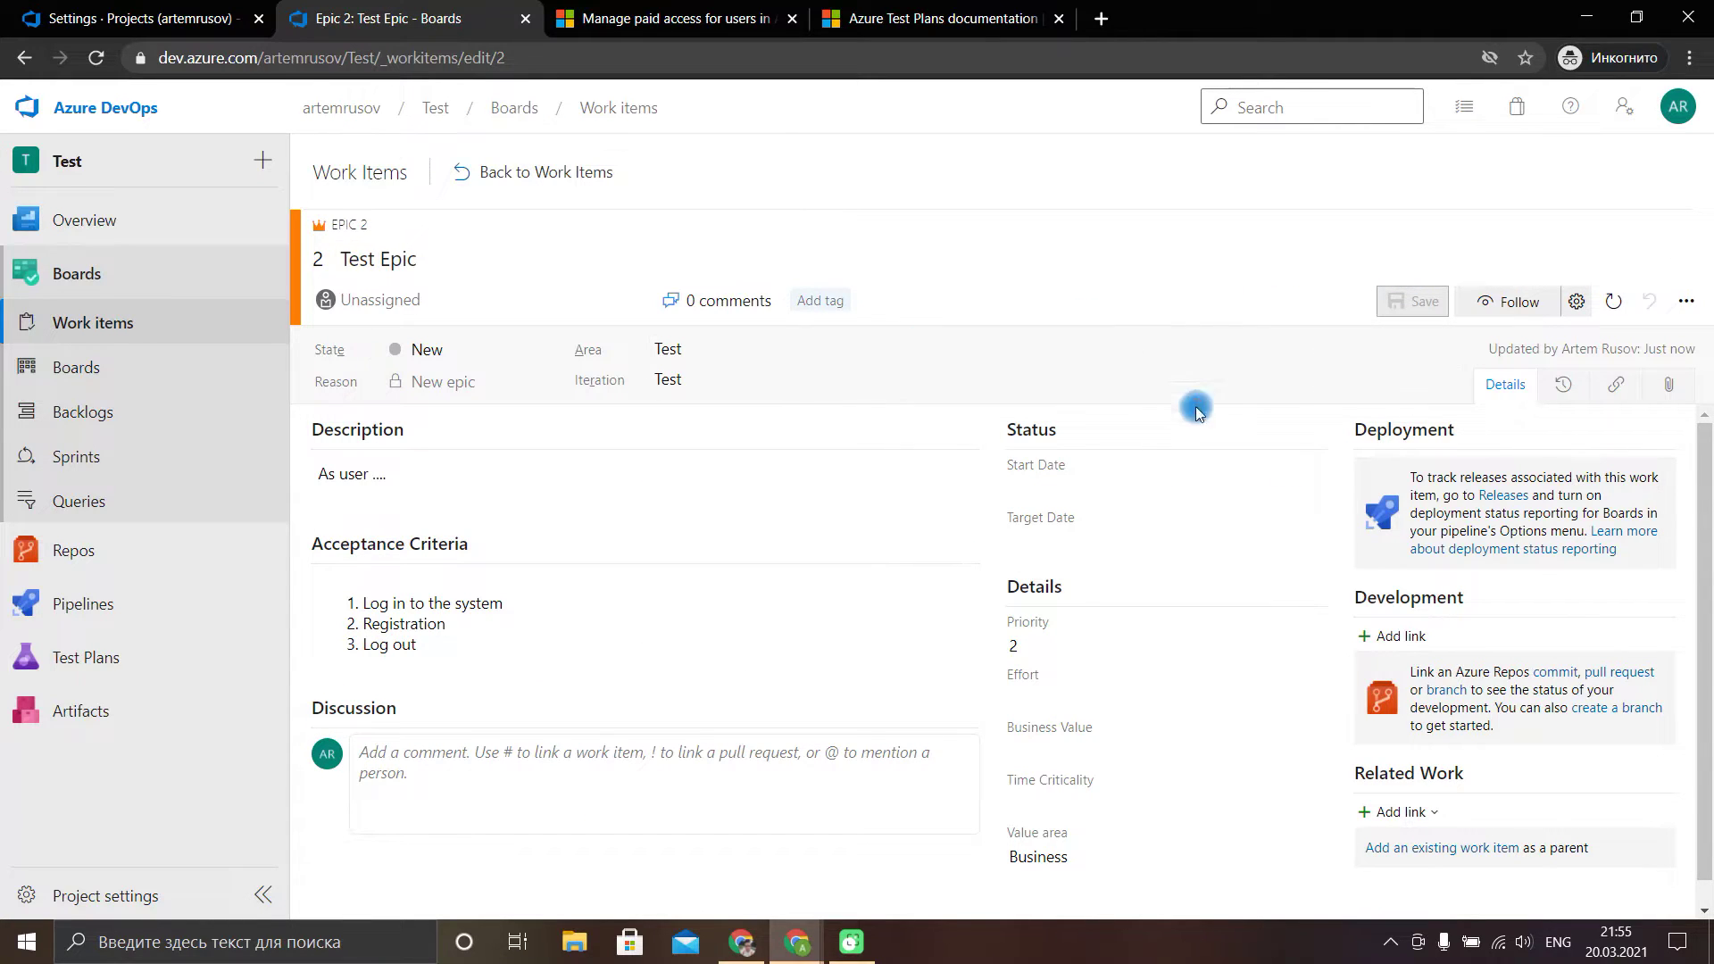
# Add the comment "I read it" to the epic's discussion and save.
pyautogui.scroll(-1, 705, 565)
pyautogui.click(624, 729)
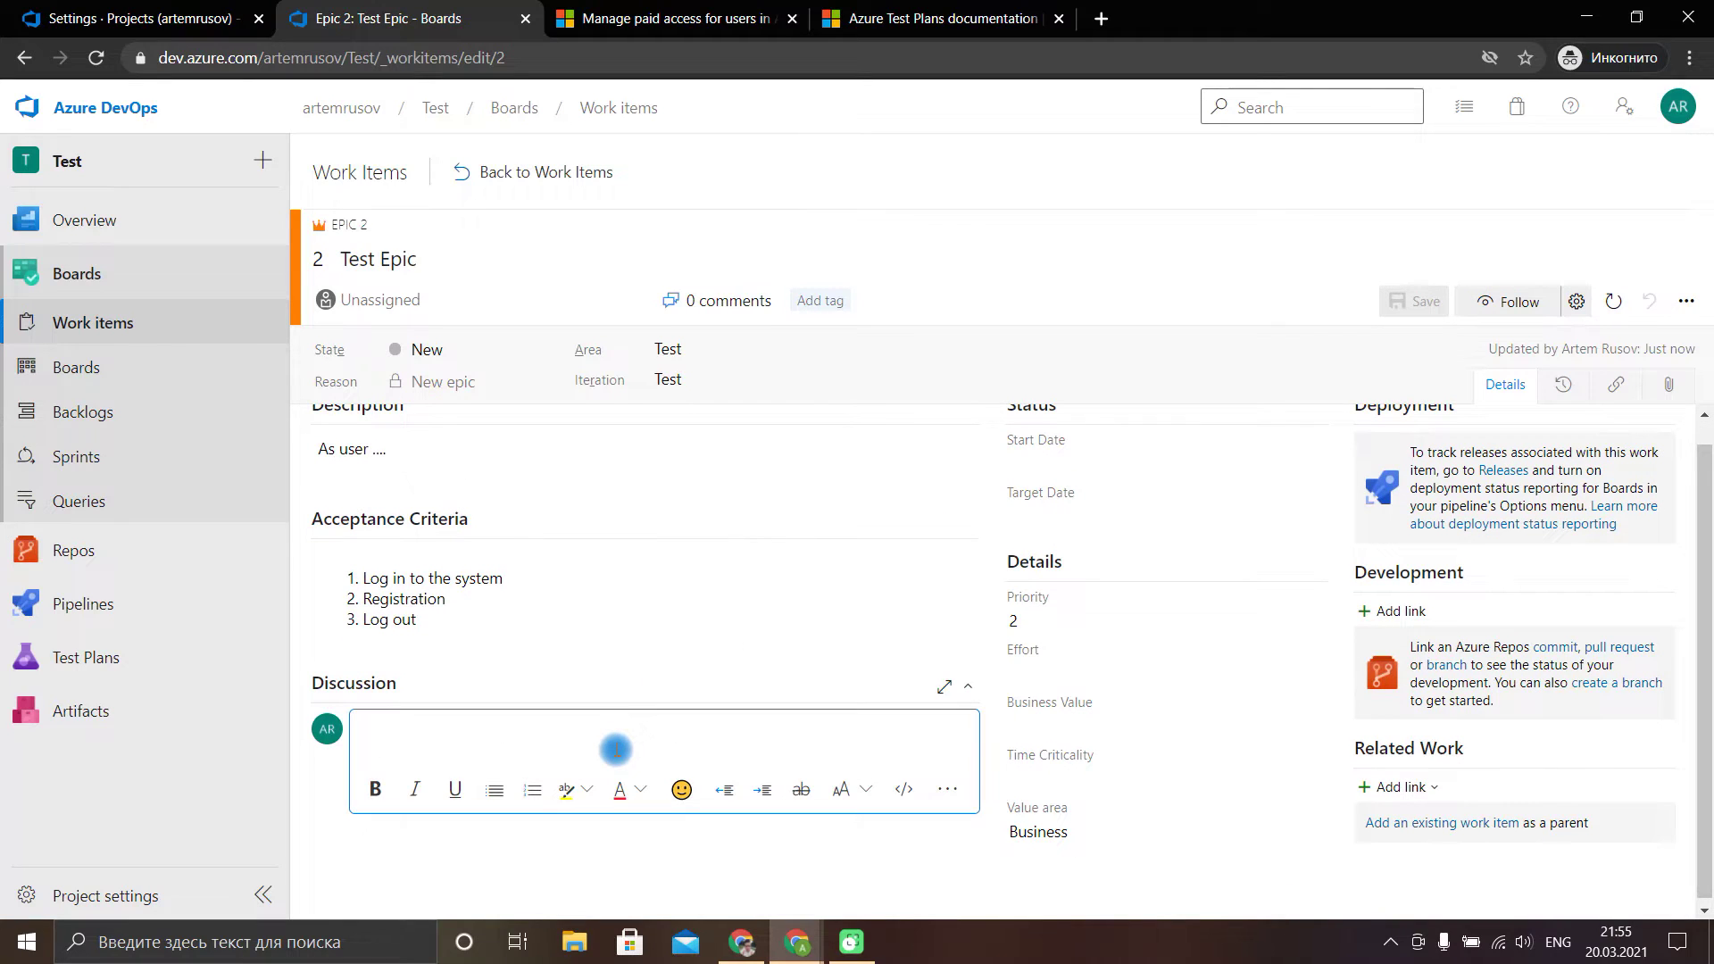
pyautogui.write('I r')
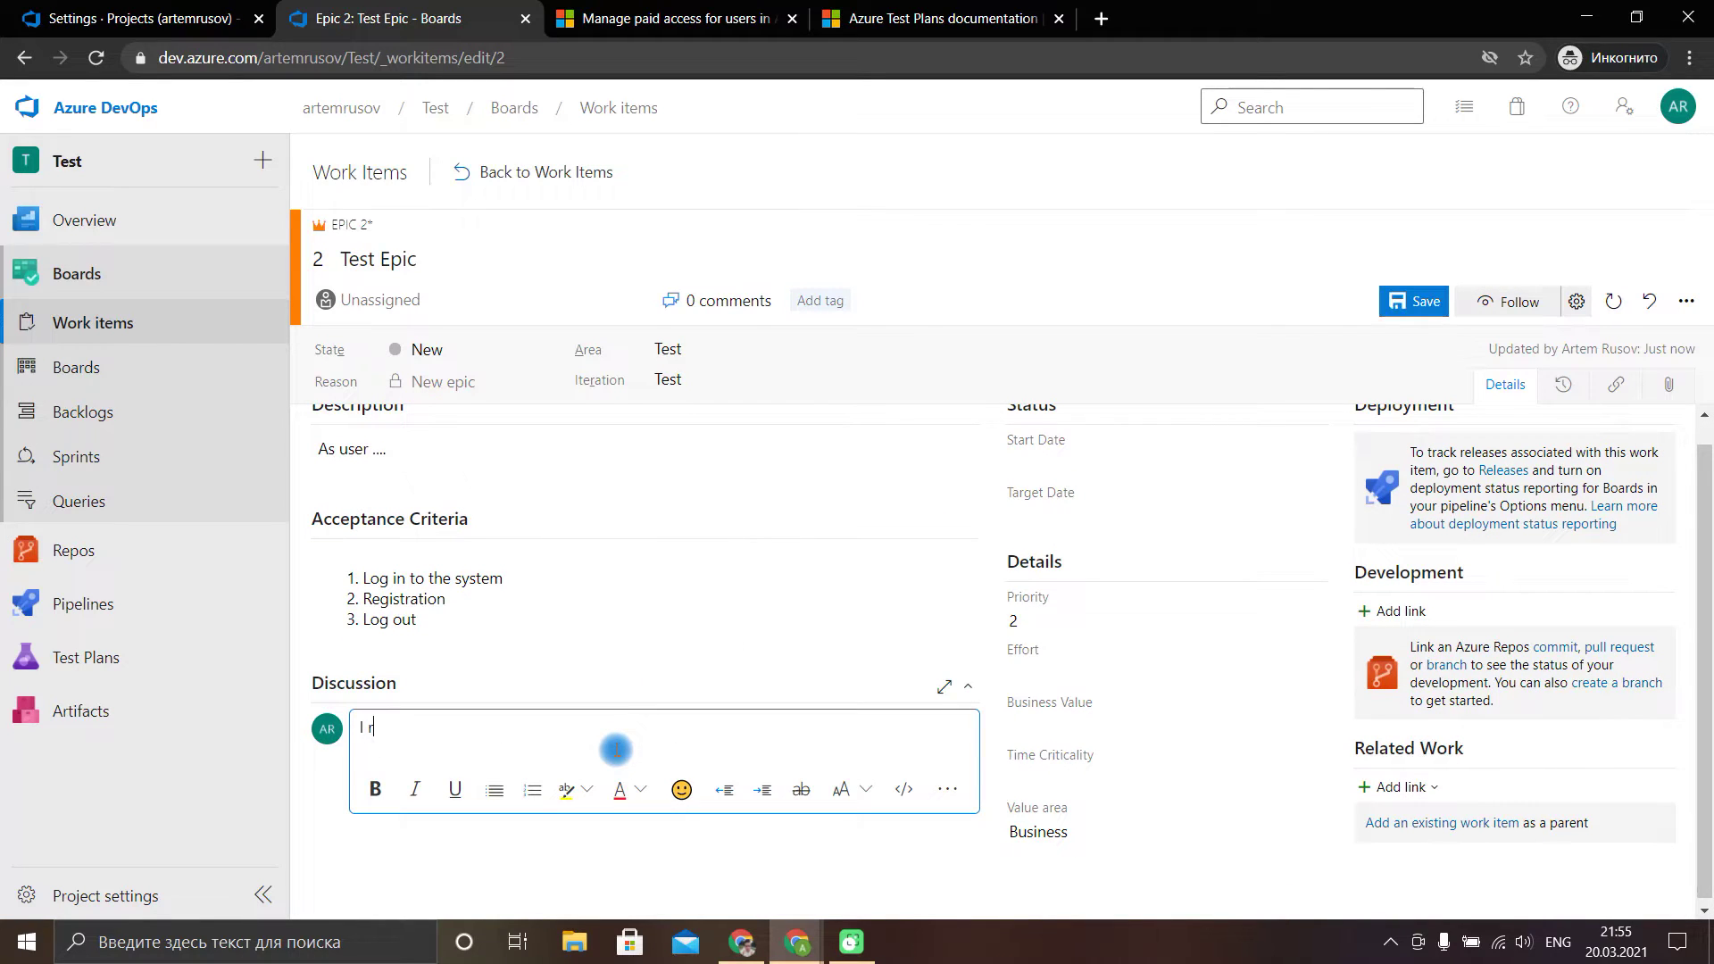
pyautogui.write('ead it')
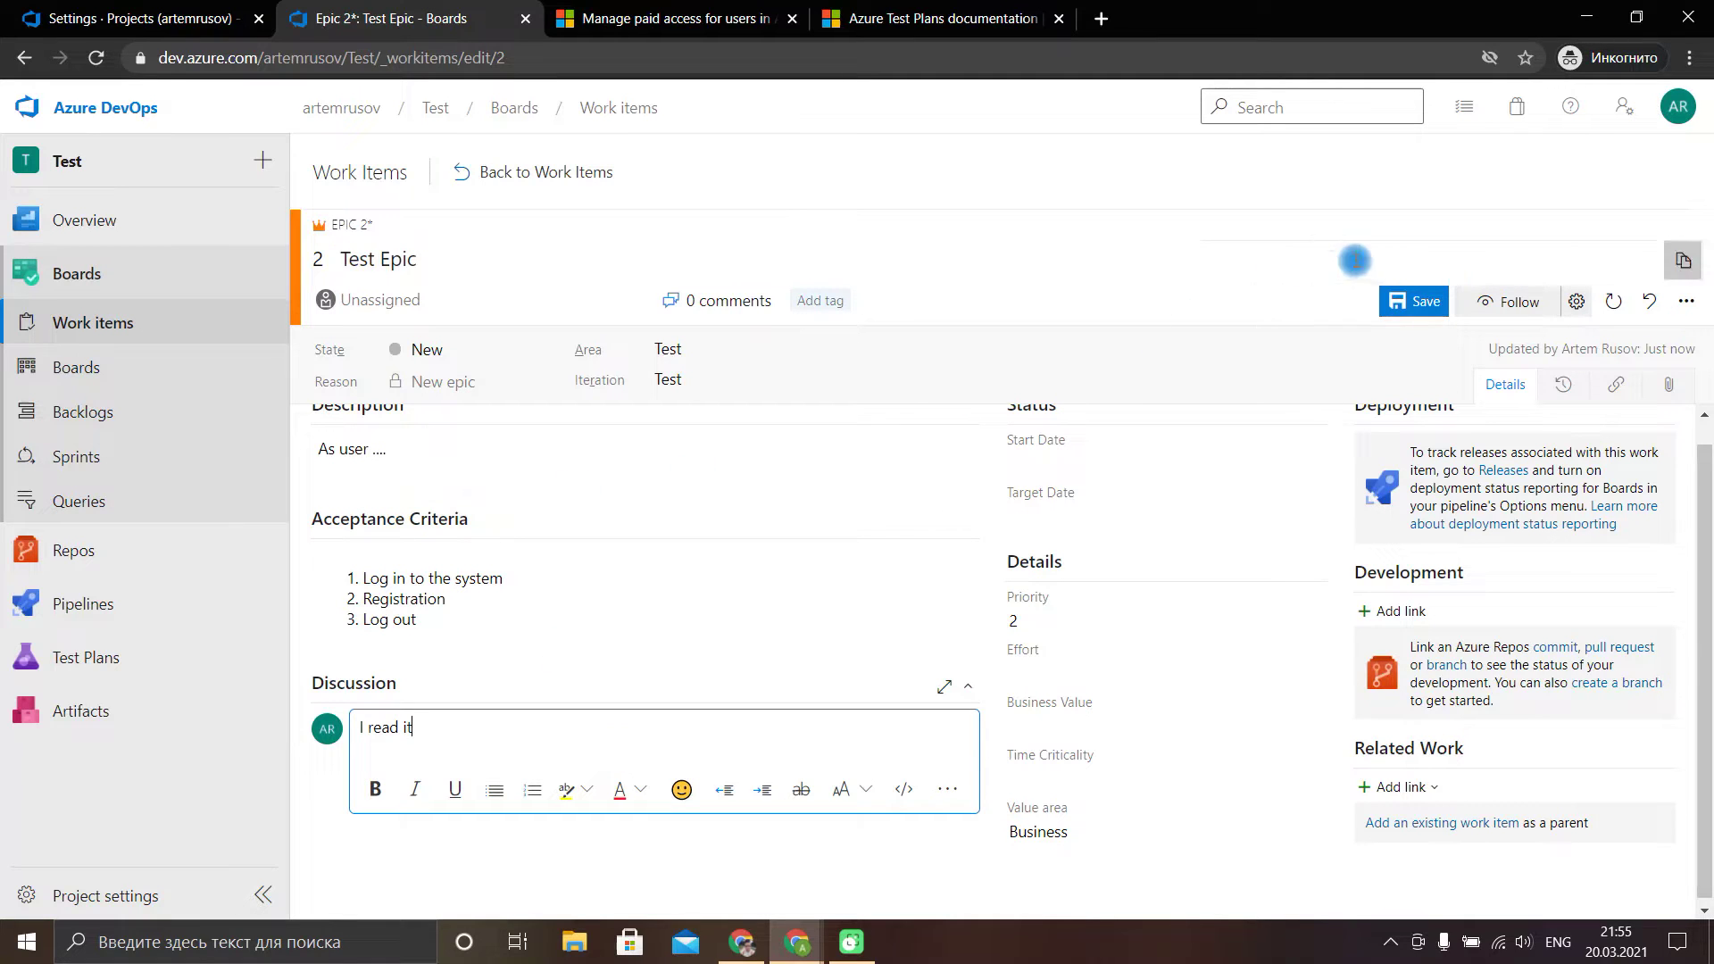
pyautogui.click(1416, 302)
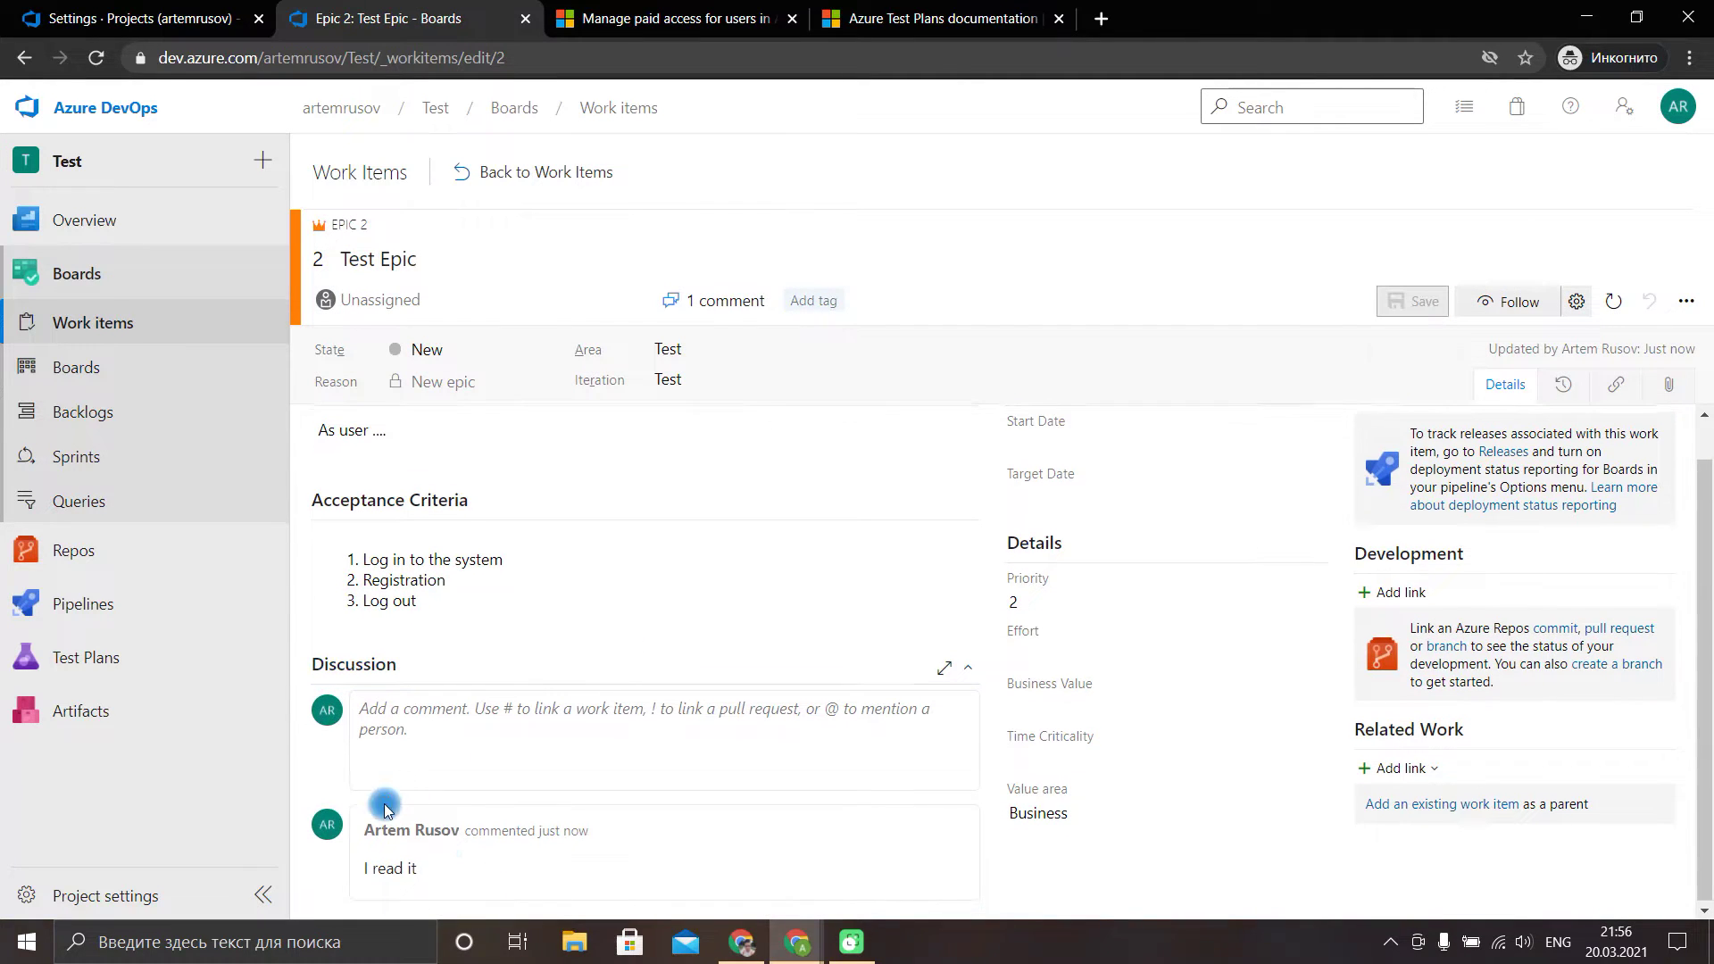
# Add a discussion comment that mentions the organization user followed by "test message", and save the epic.
pyautogui.click(420, 740)
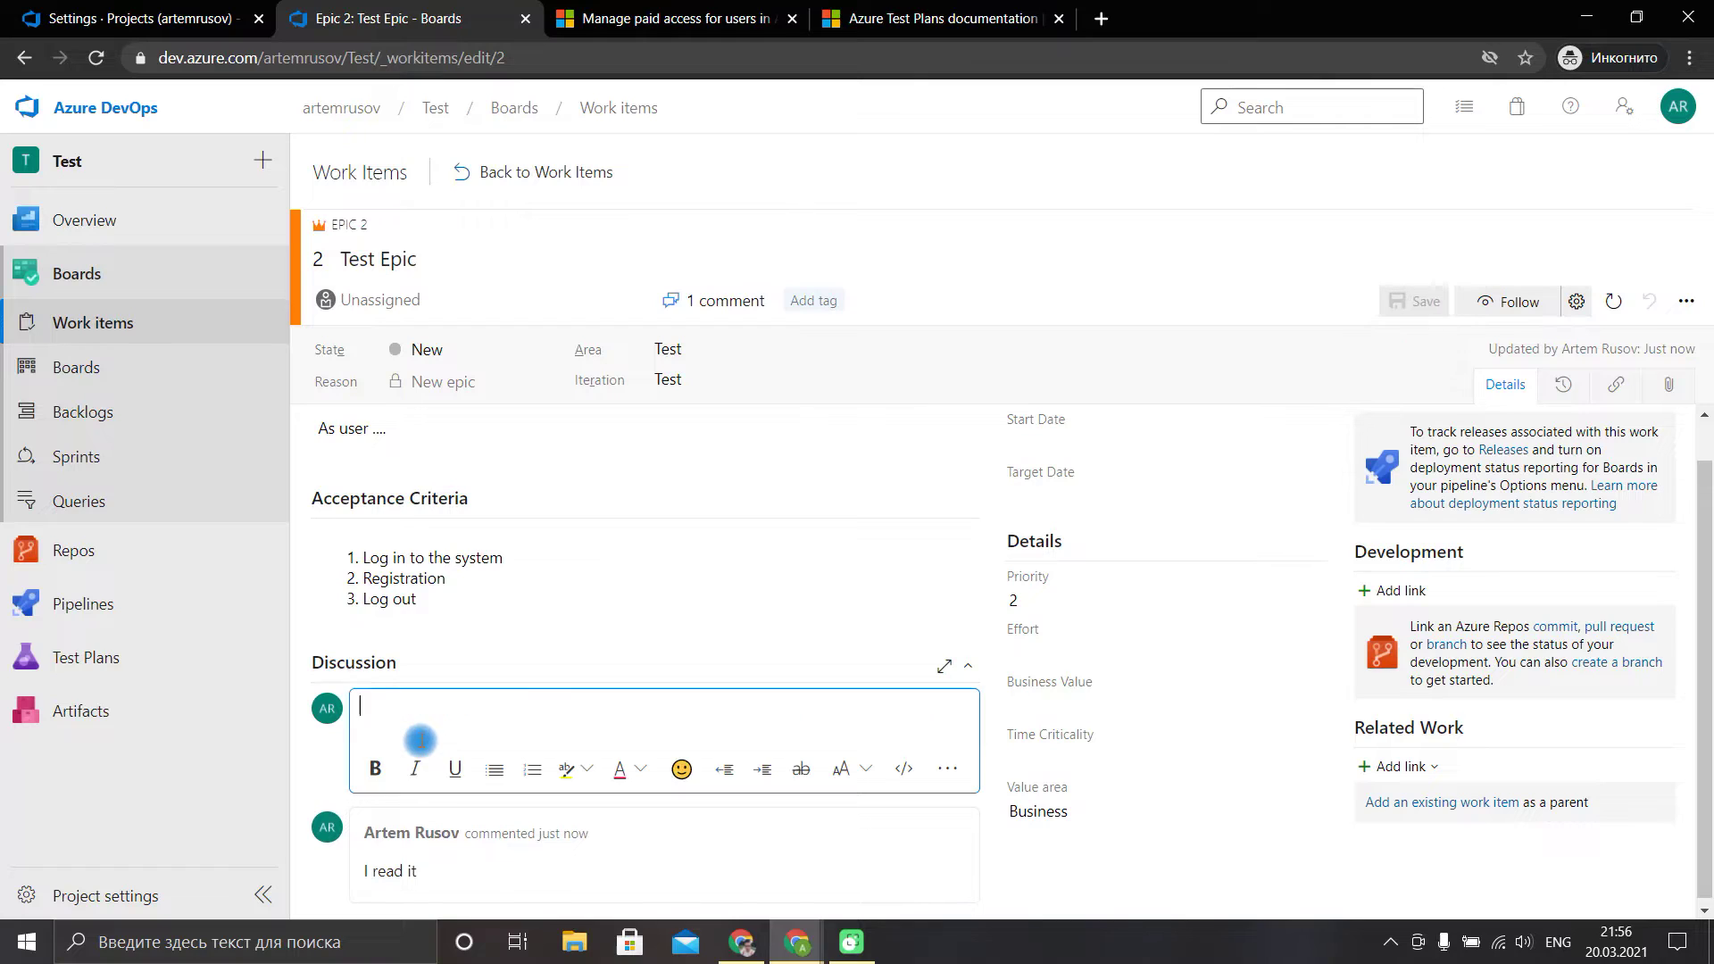
pyautogui.write('@')
pyautogui.click(524, 752)
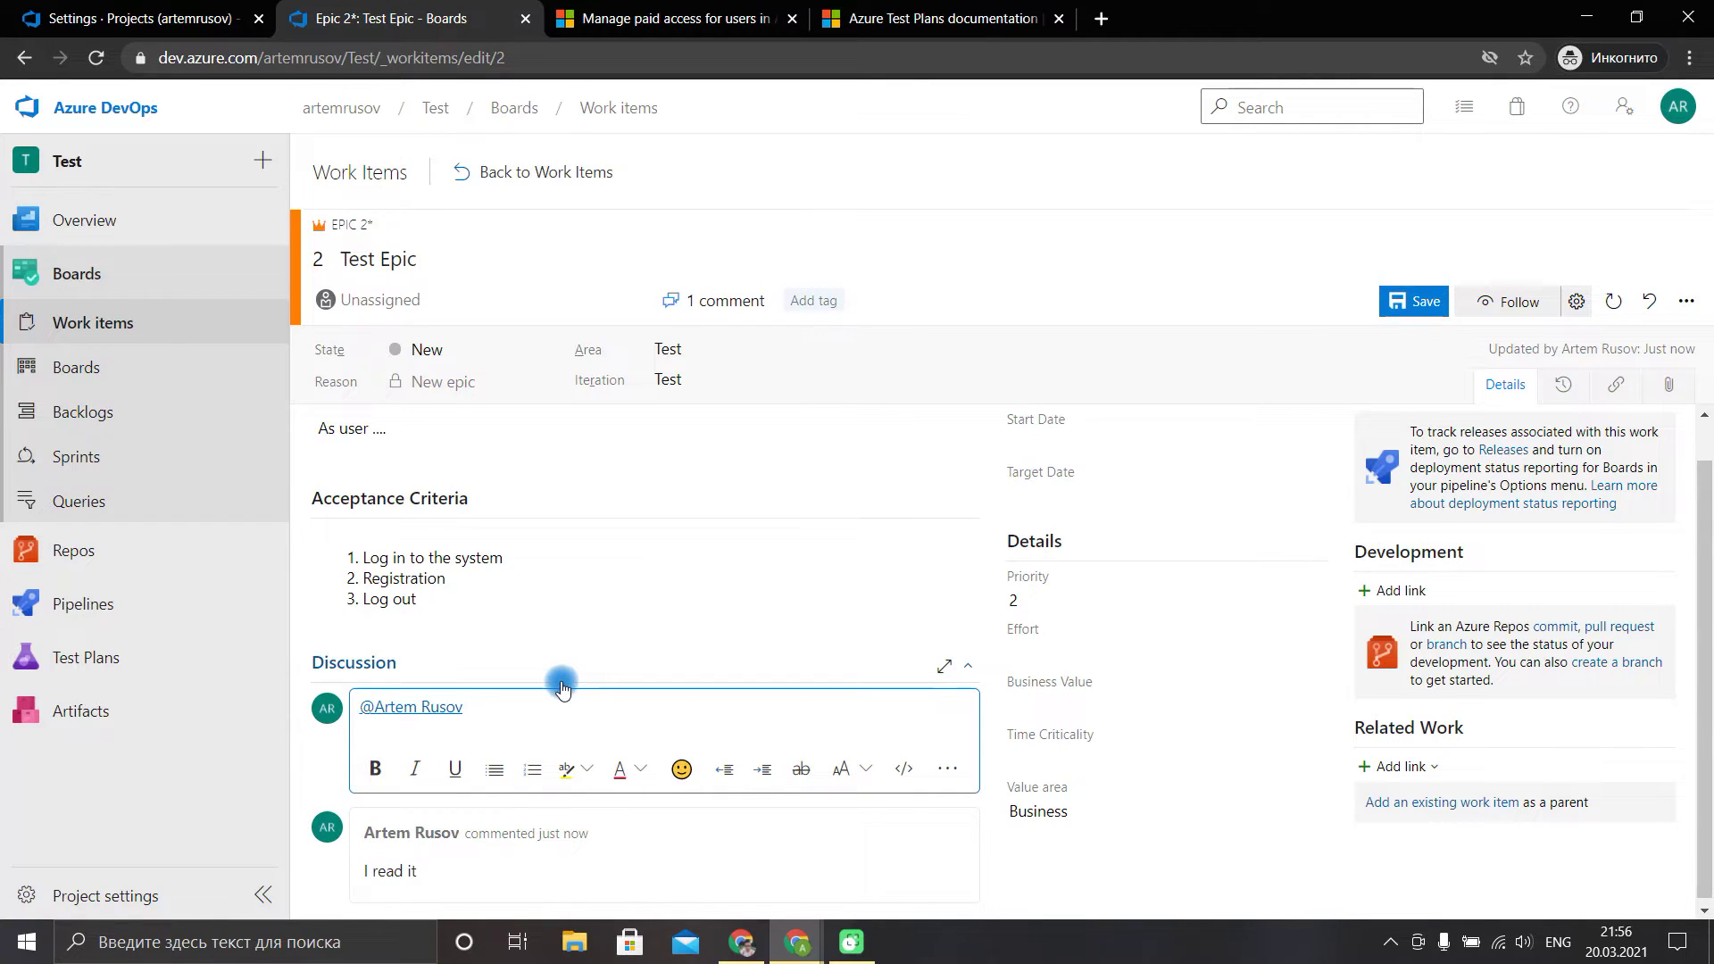
pyautogui.write('test message')
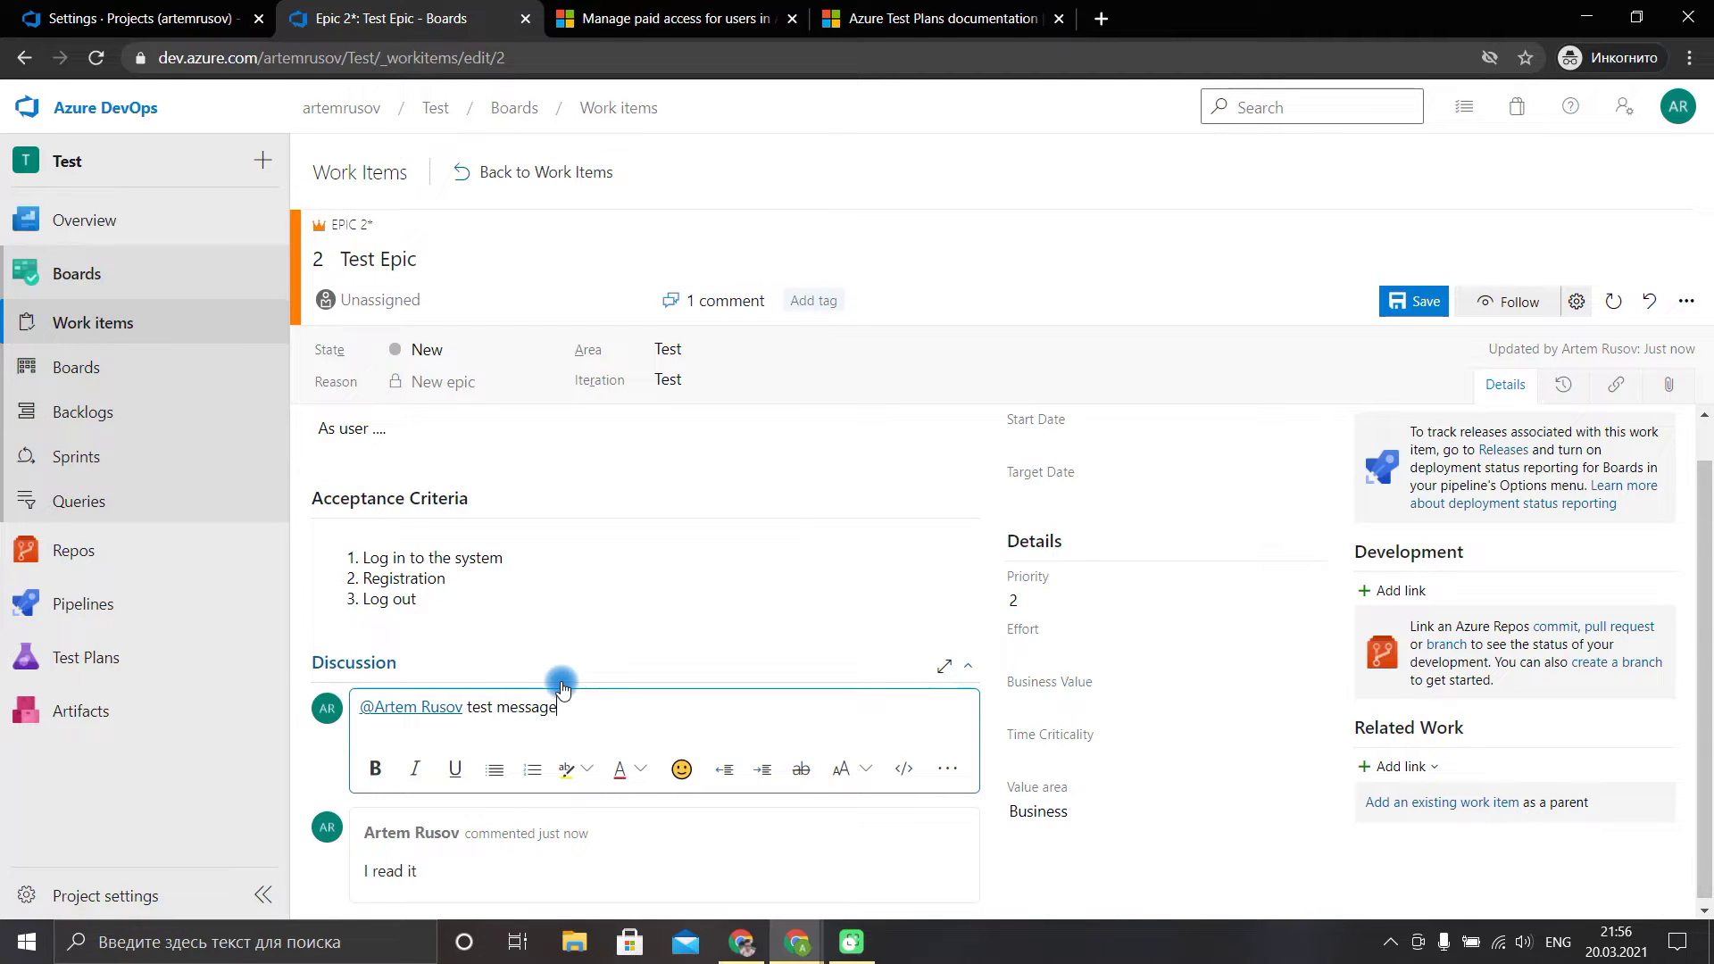
pyautogui.click(1430, 301)
pyautogui.hotkey('ctrl', 's')
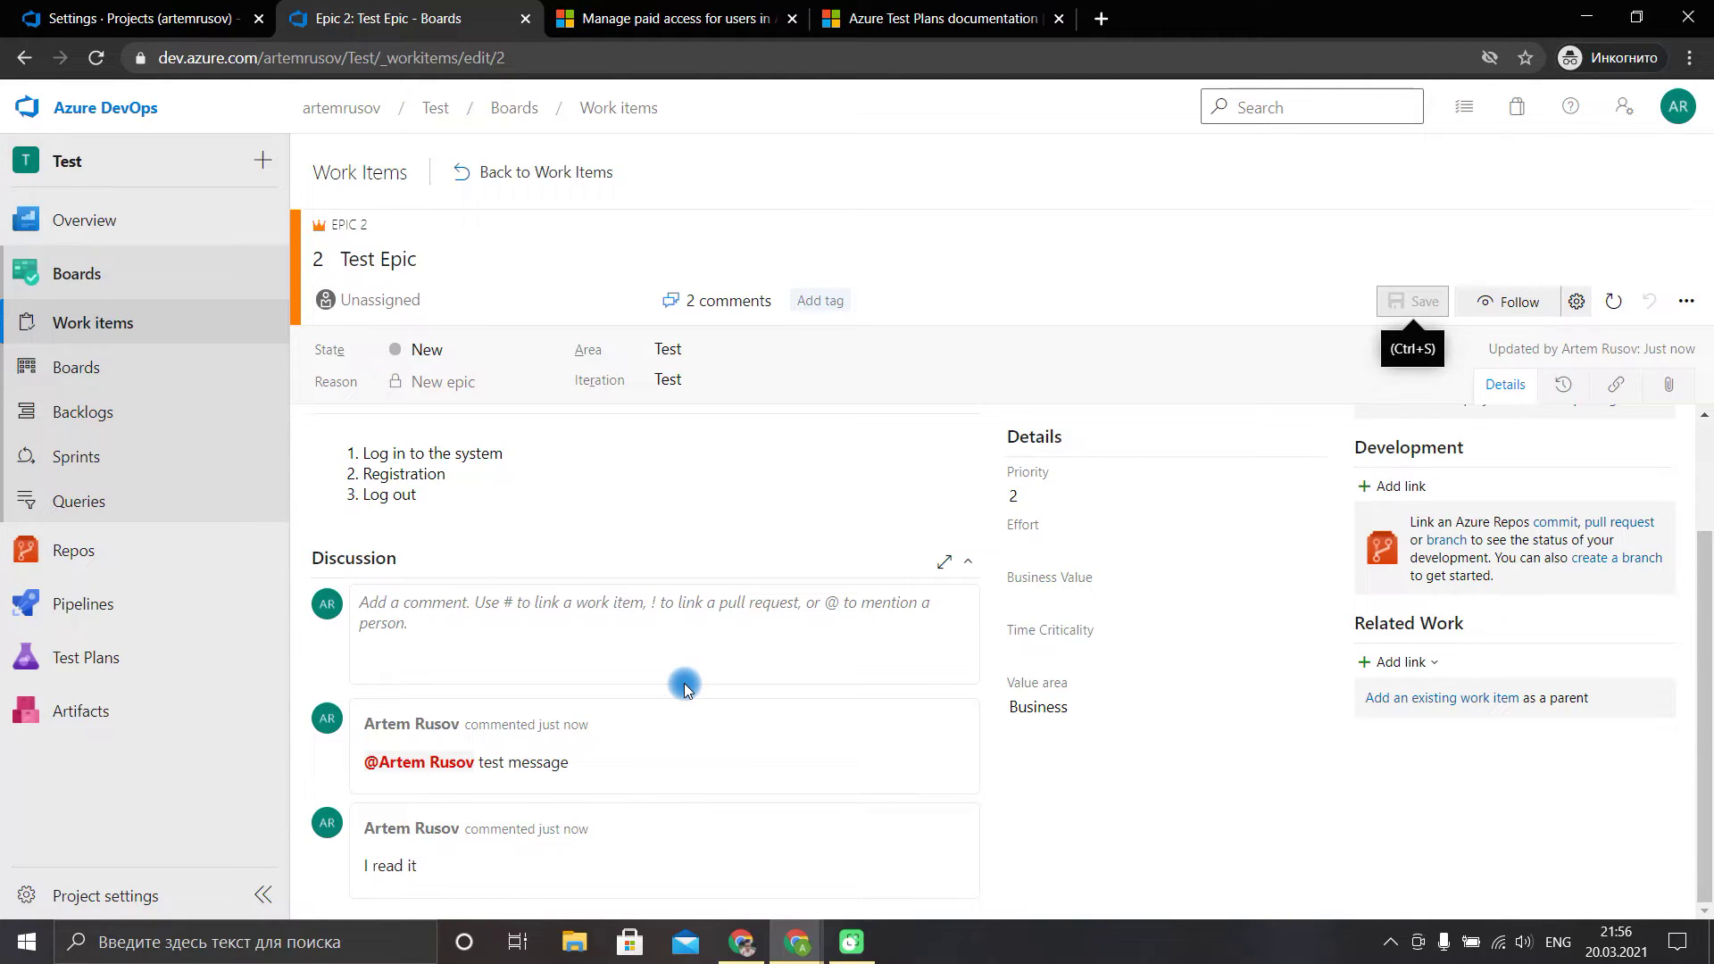
# Set the epic's iteration to Test\Sprint 1 and save.
pyautogui.scroll(2, 686, 693)
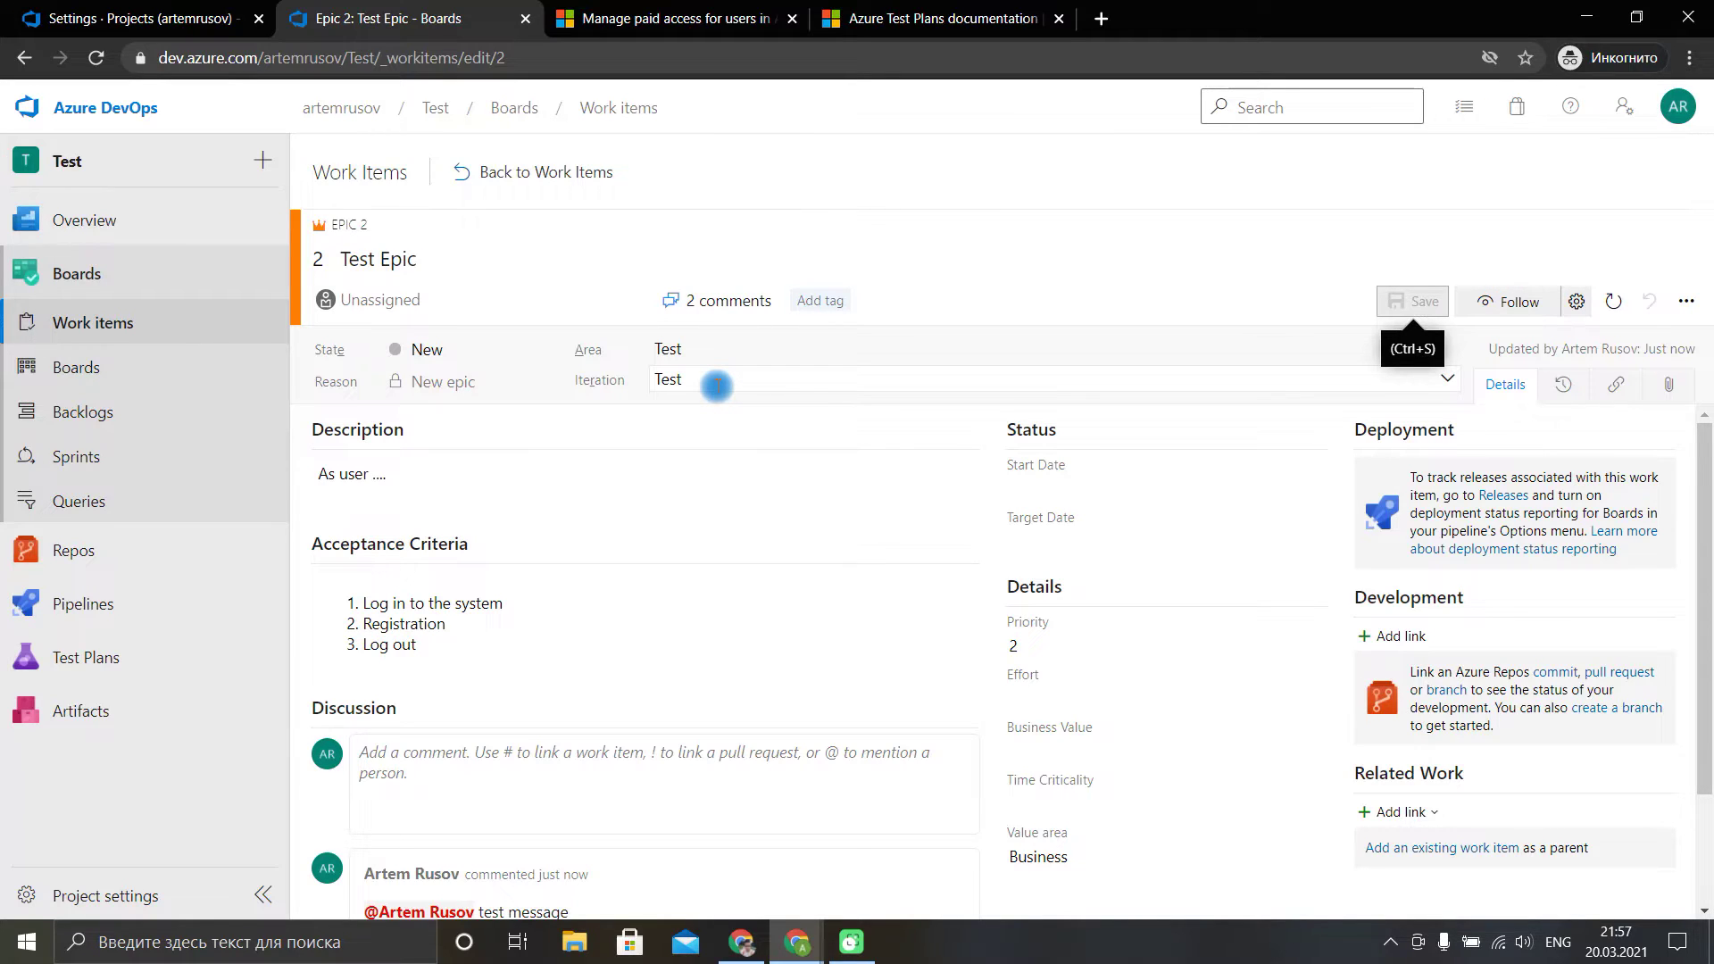
pyautogui.click(1446, 379)
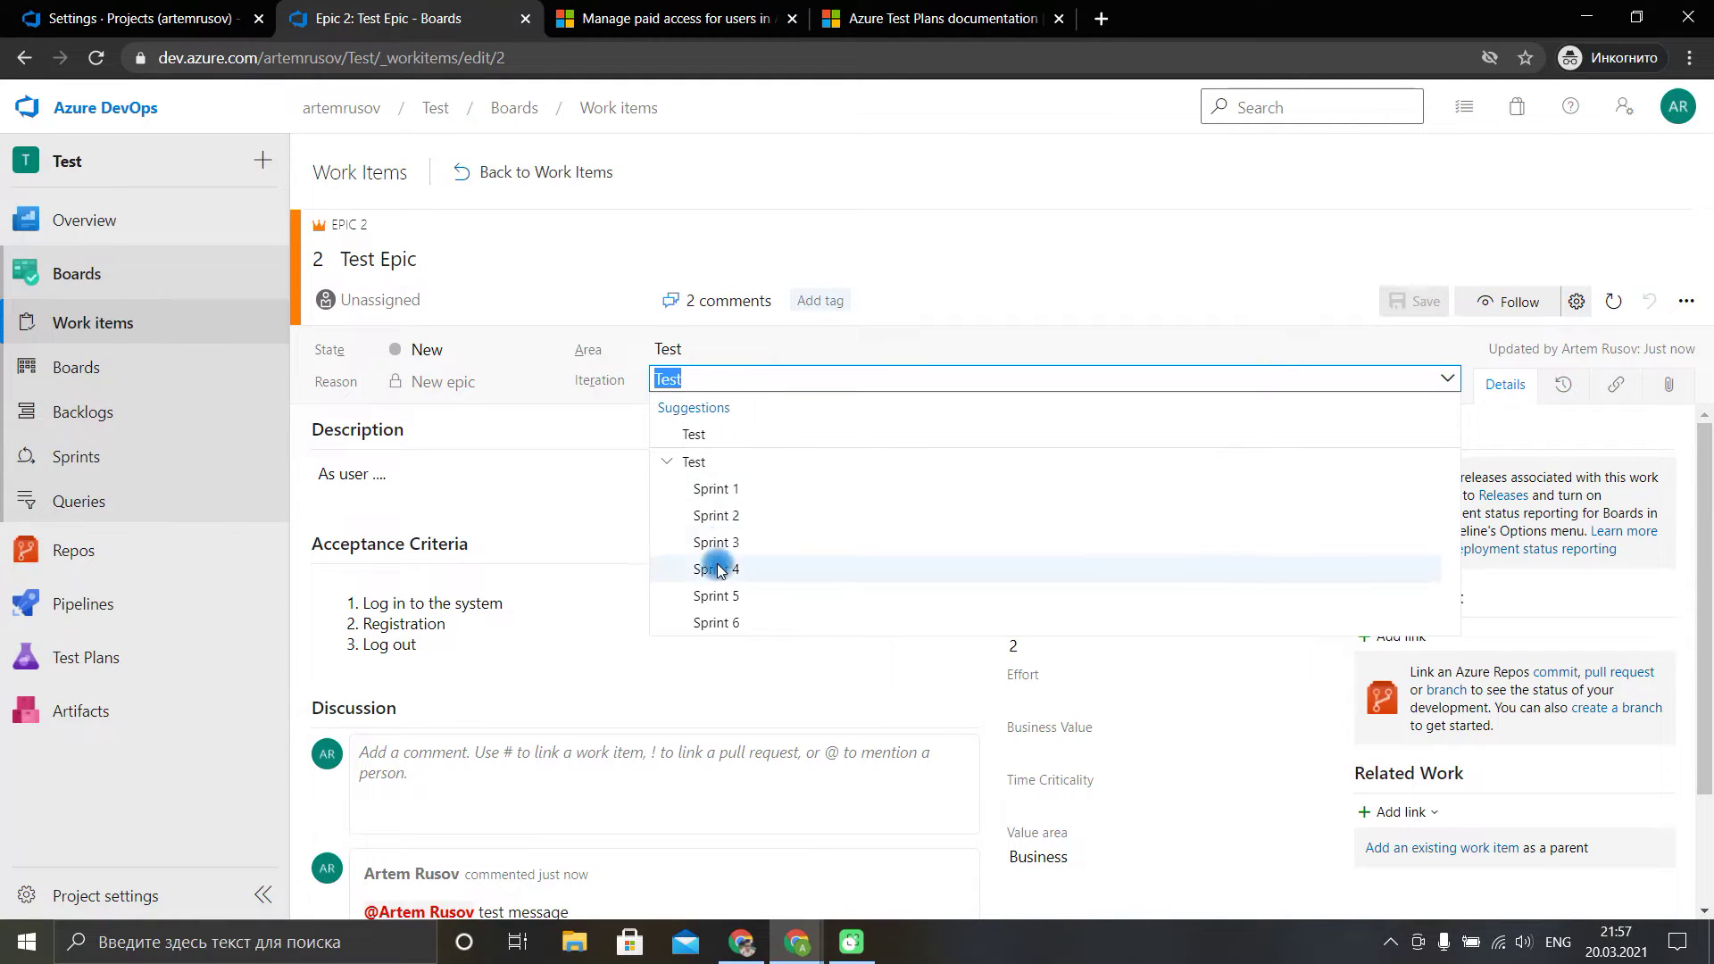
pyautogui.click(719, 488)
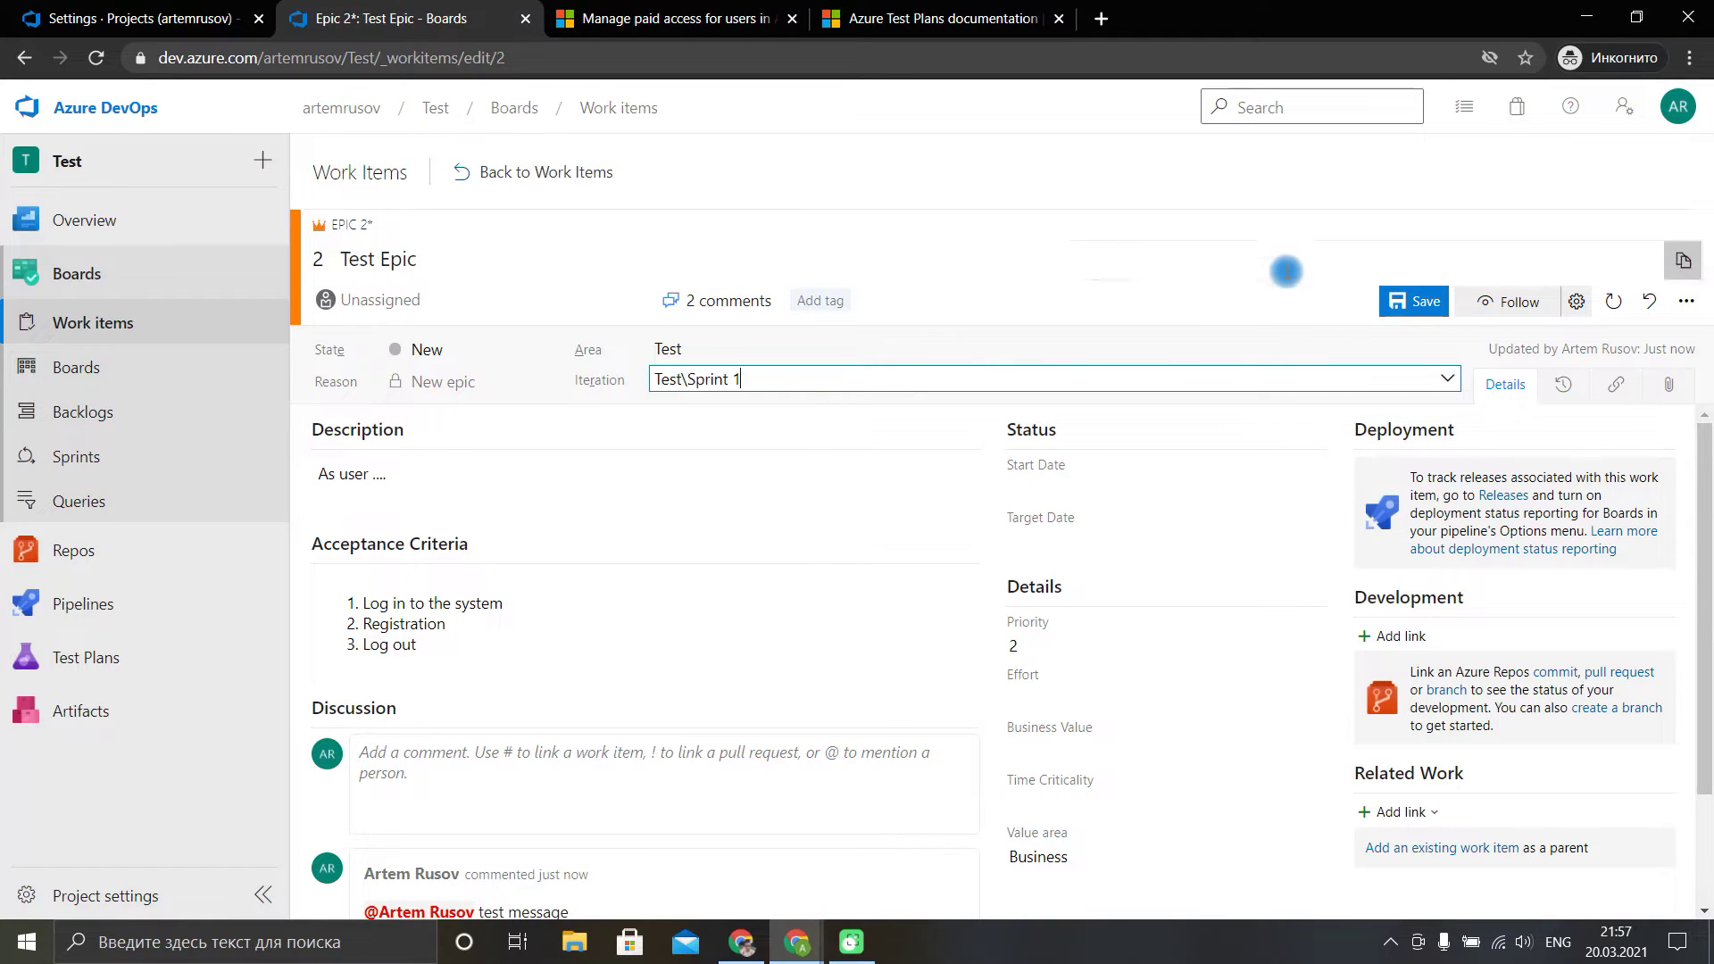
pyautogui.click(1401, 301)
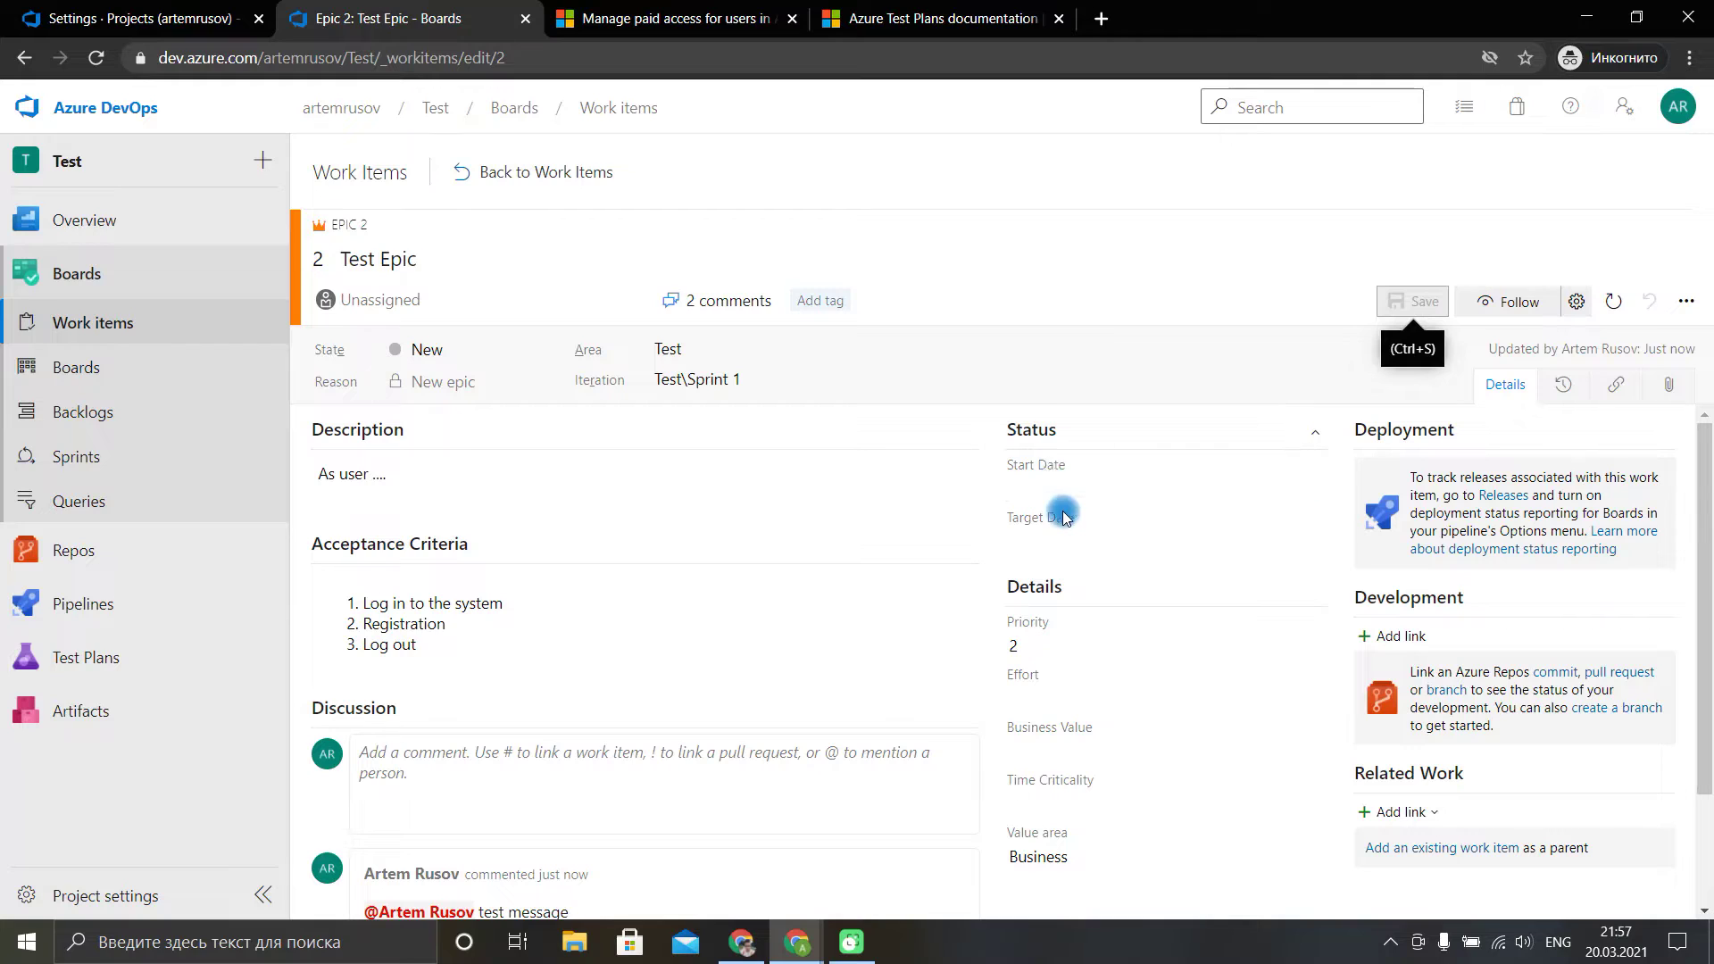
# Set the epic's state to In Progress with the reason Implementation started, leaving it unassigned, and save.
pyautogui.click(631, 301)
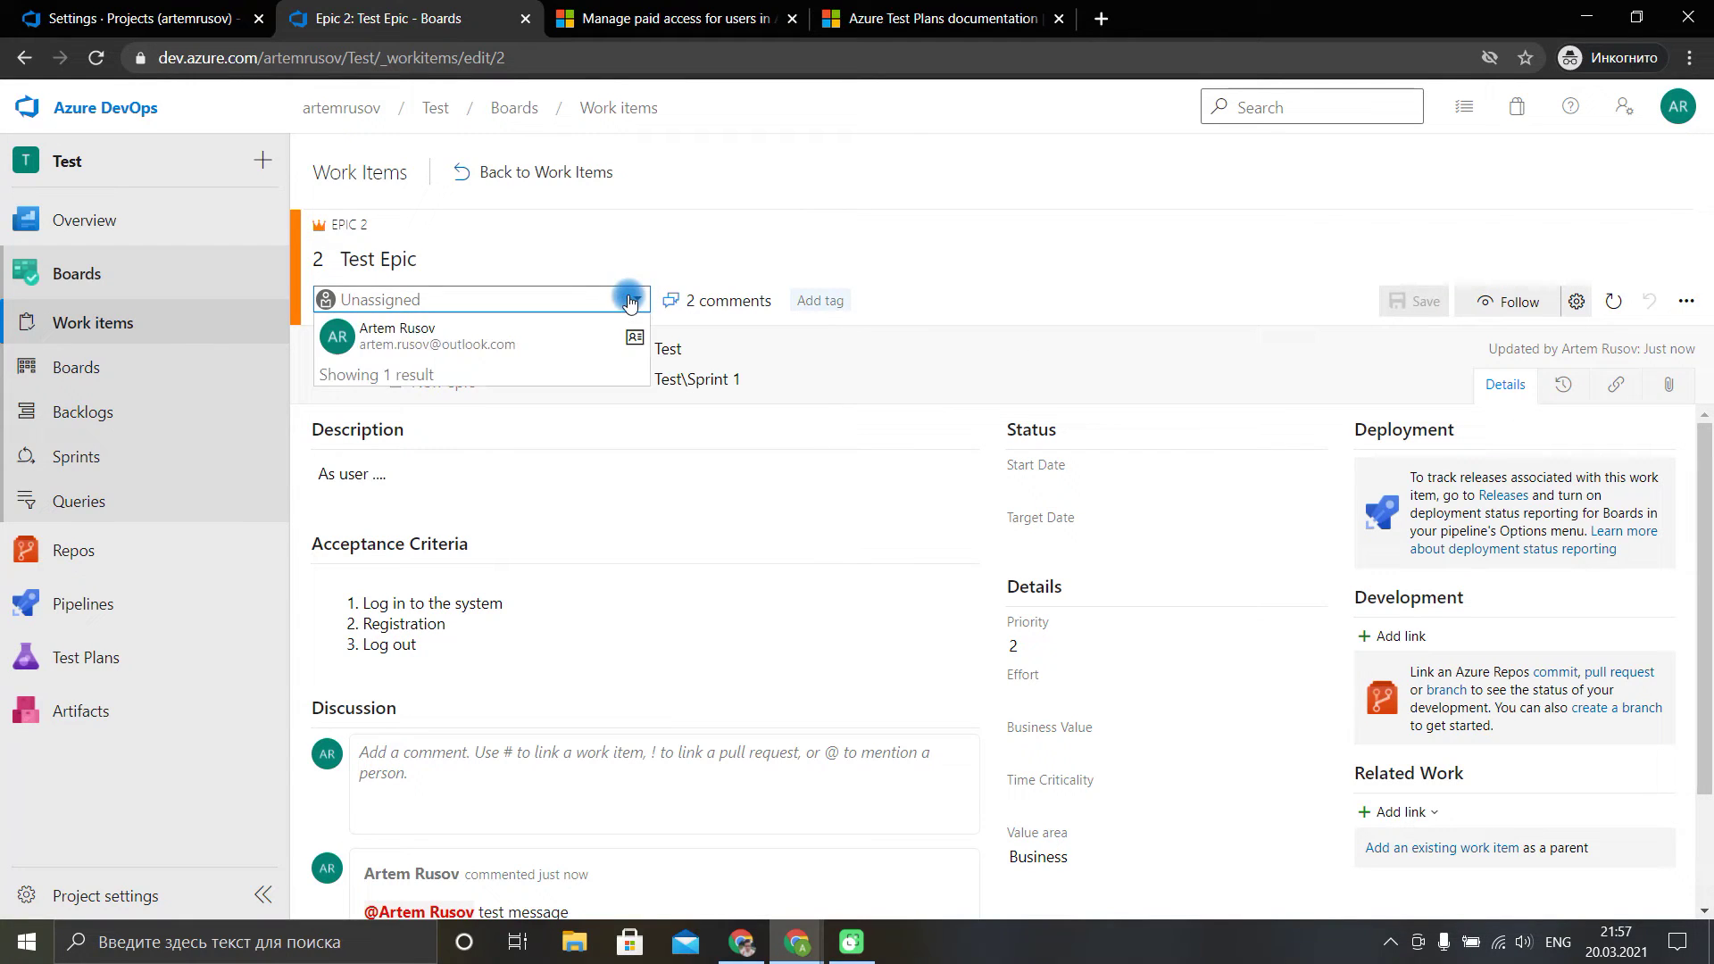
pyautogui.click(473, 349)
pyautogui.click(459, 396)
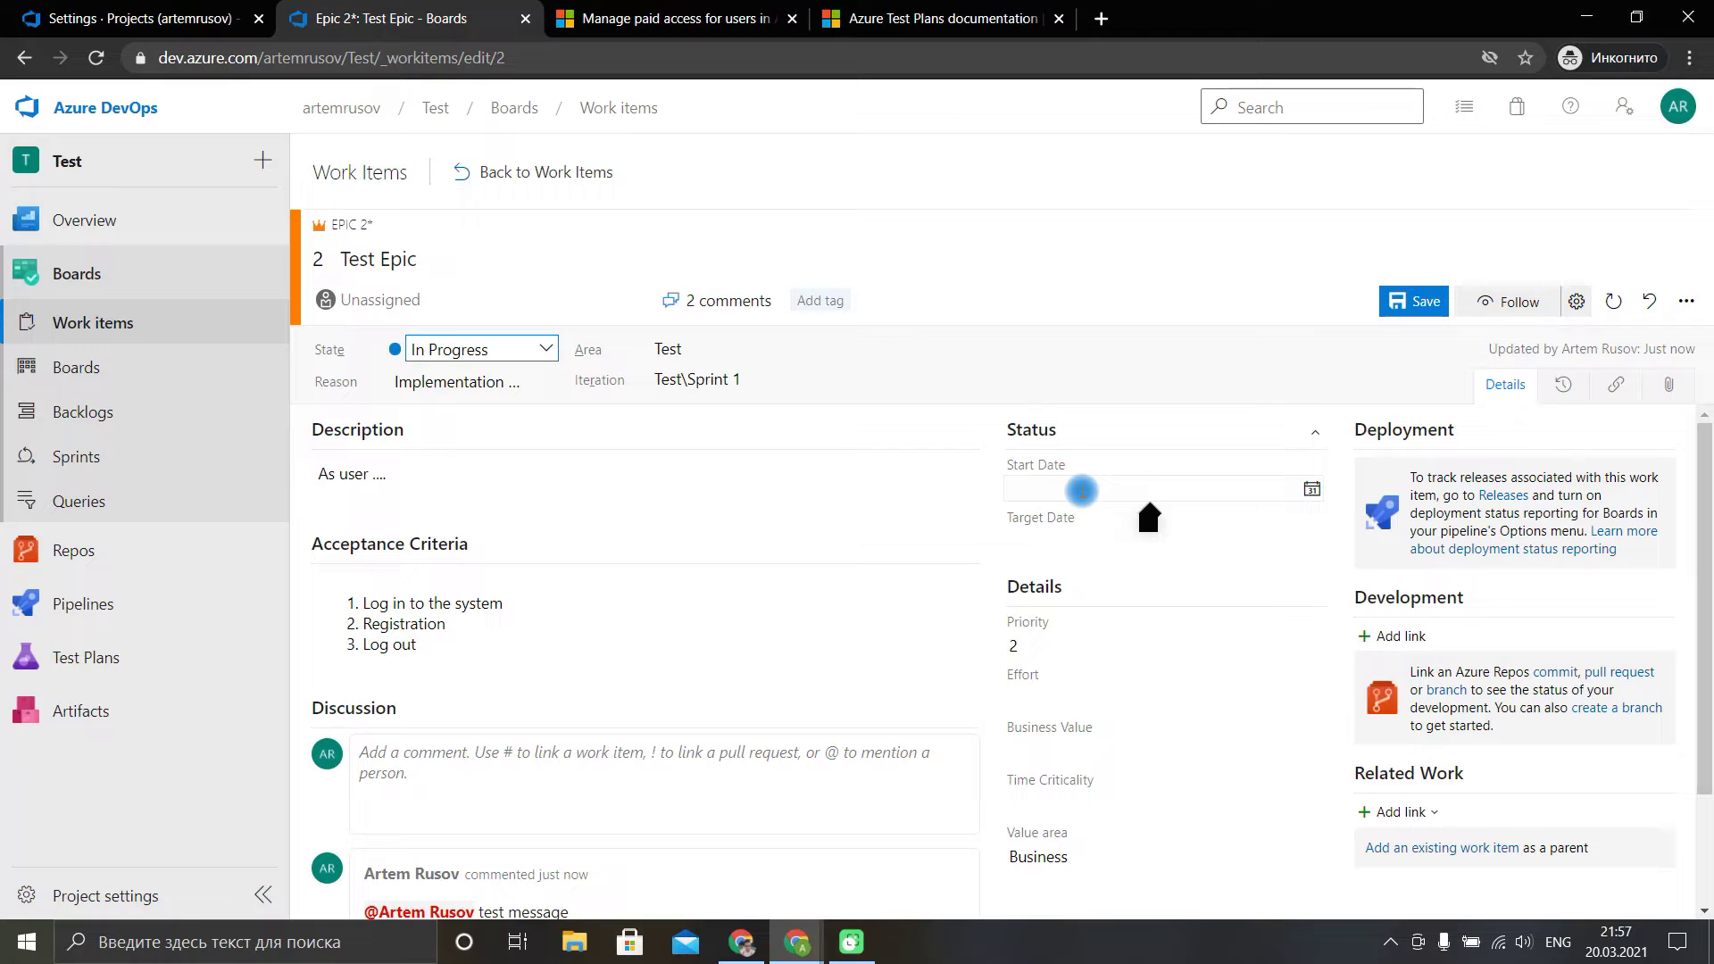
pyautogui.click(544, 384)
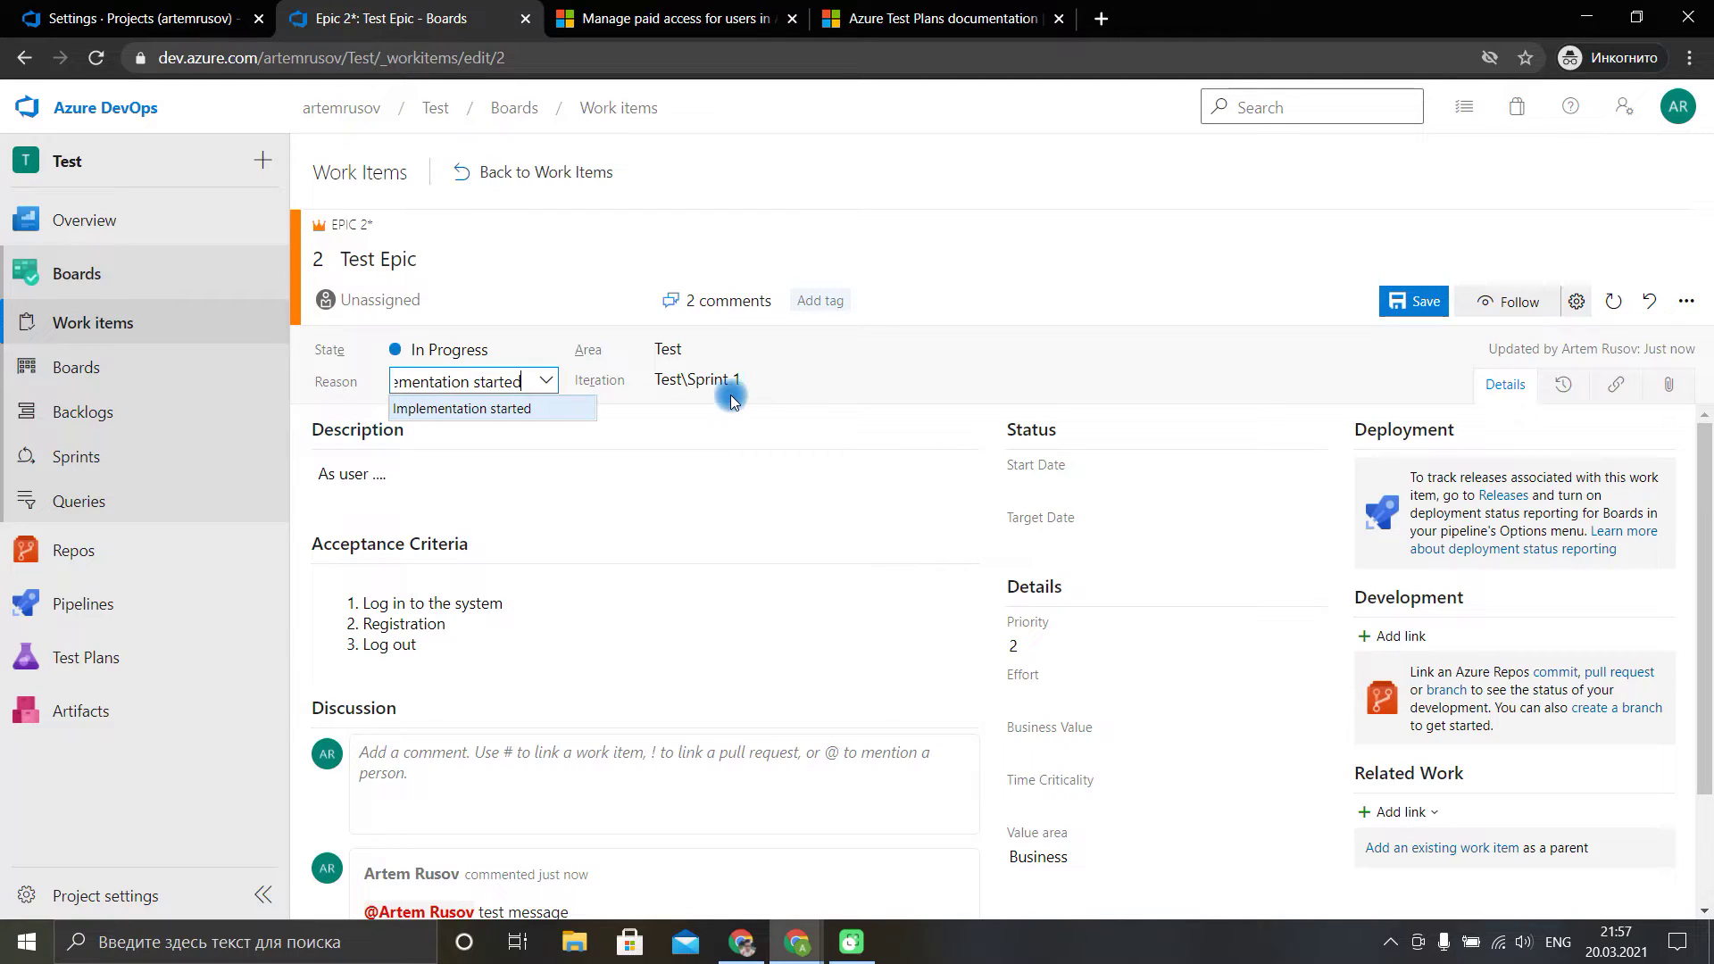
pyautogui.click(937, 287)
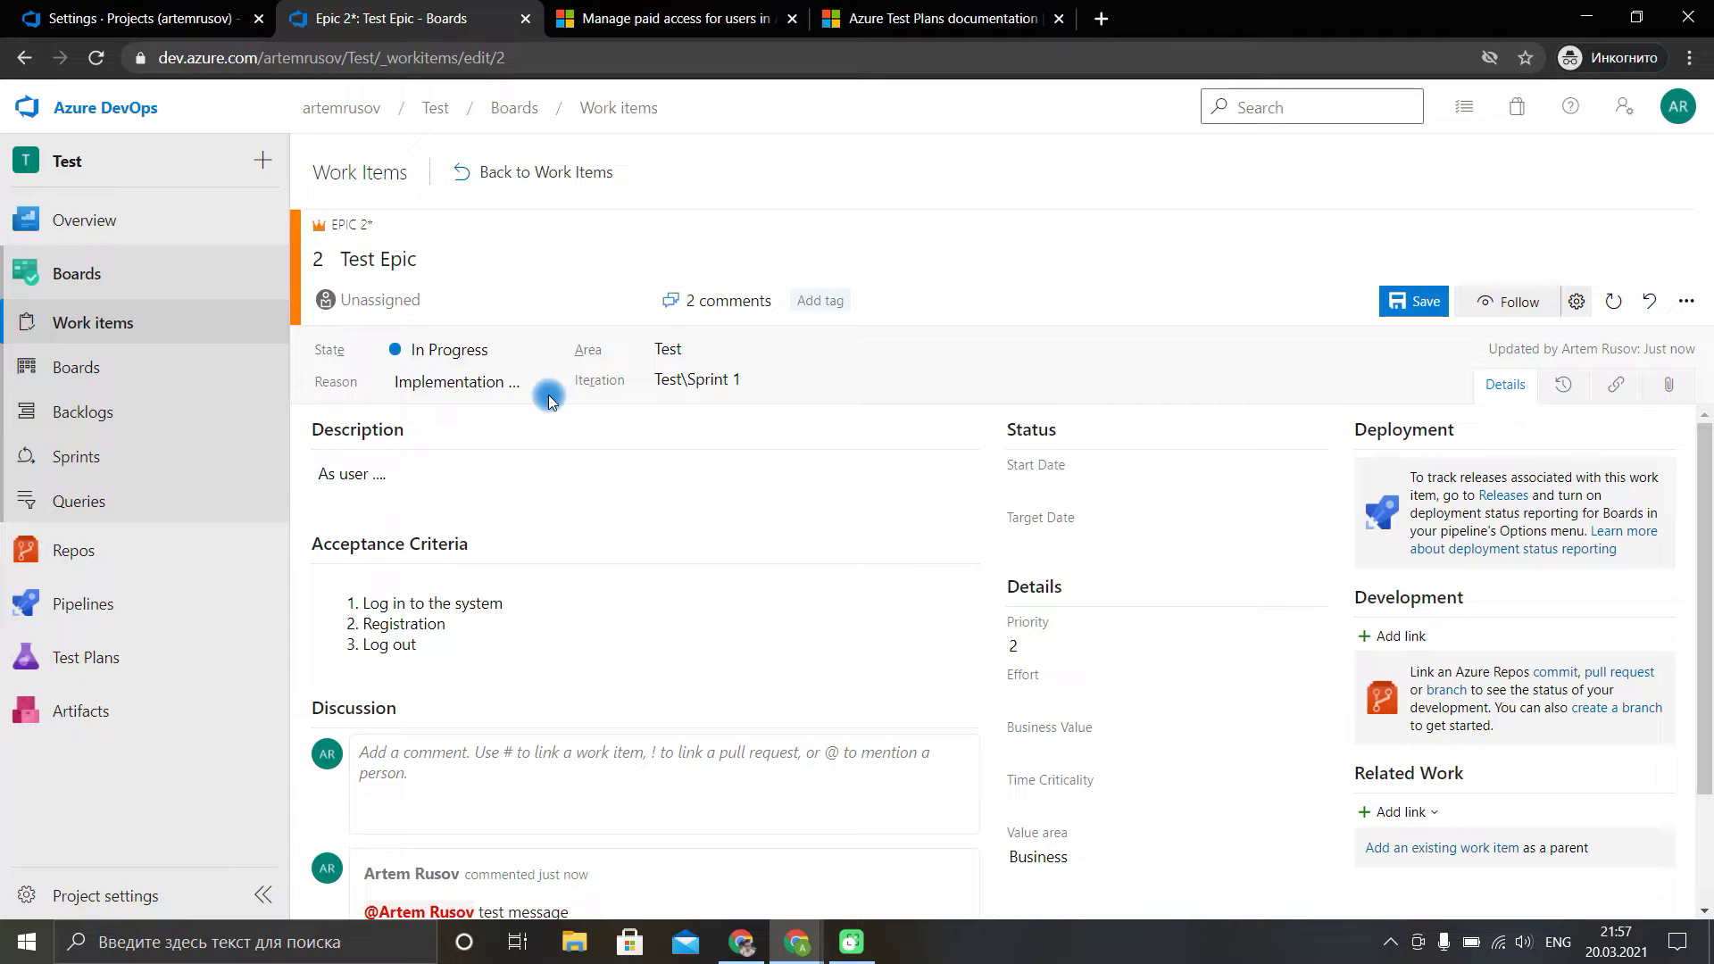
pyautogui.click(1388, 300)
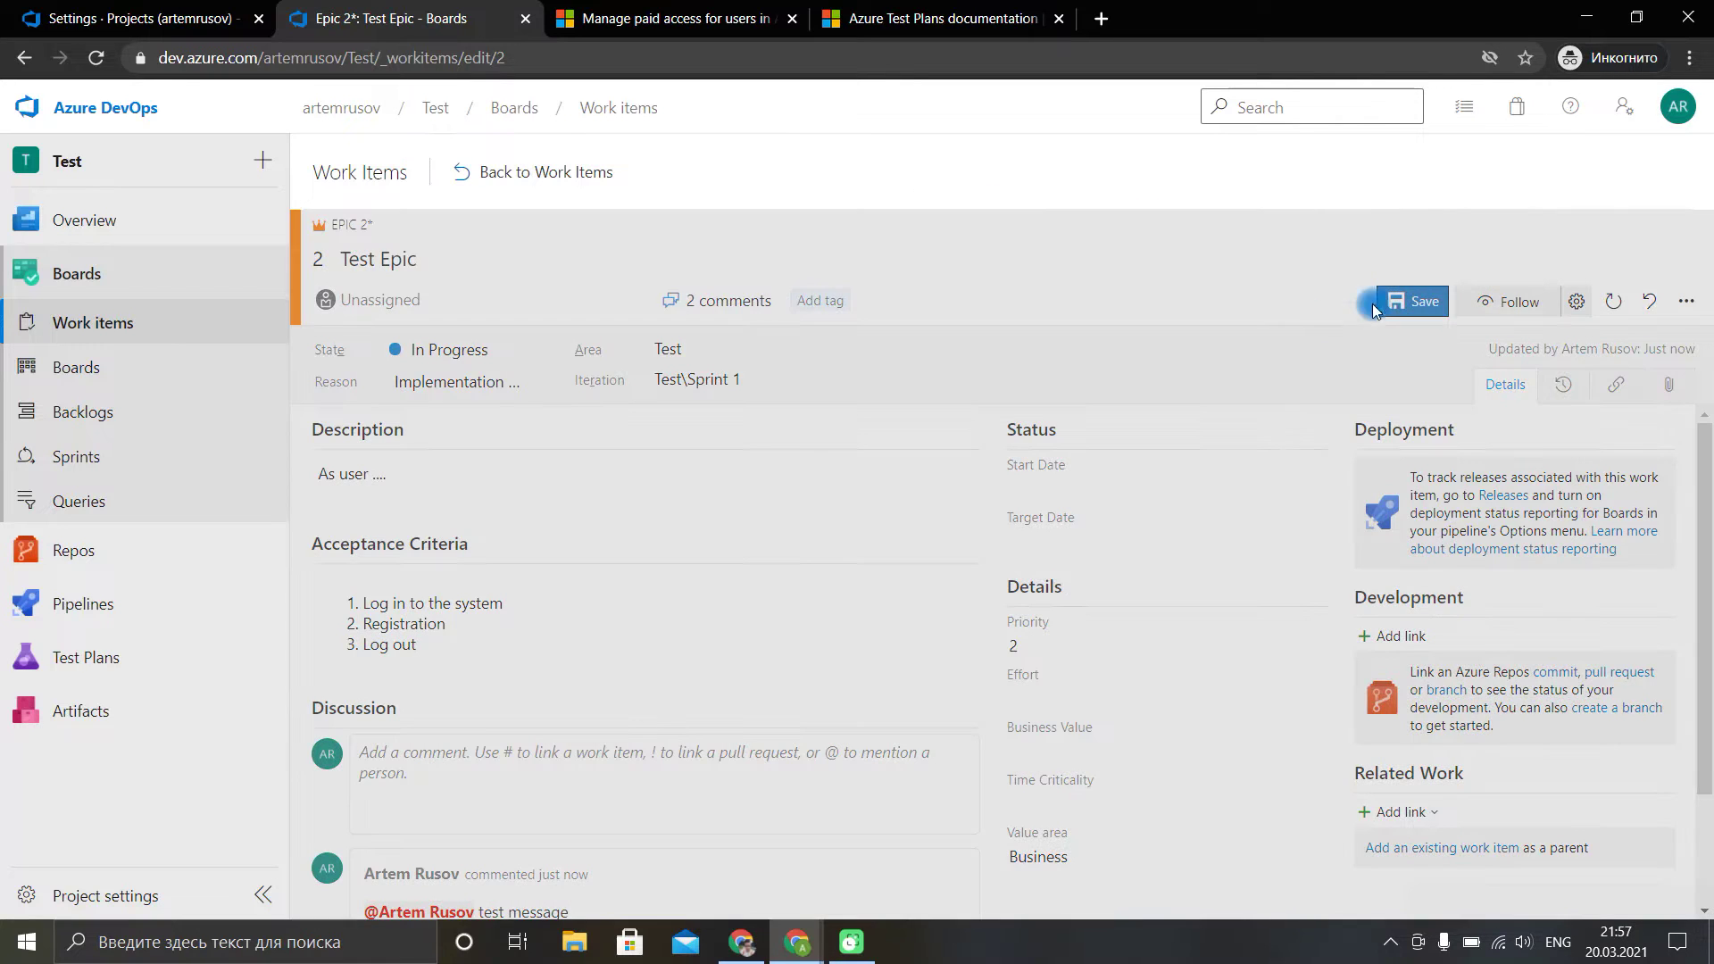
# Set the epic's start date to 20.03.2021 and save.
pyautogui.click(1187, 489)
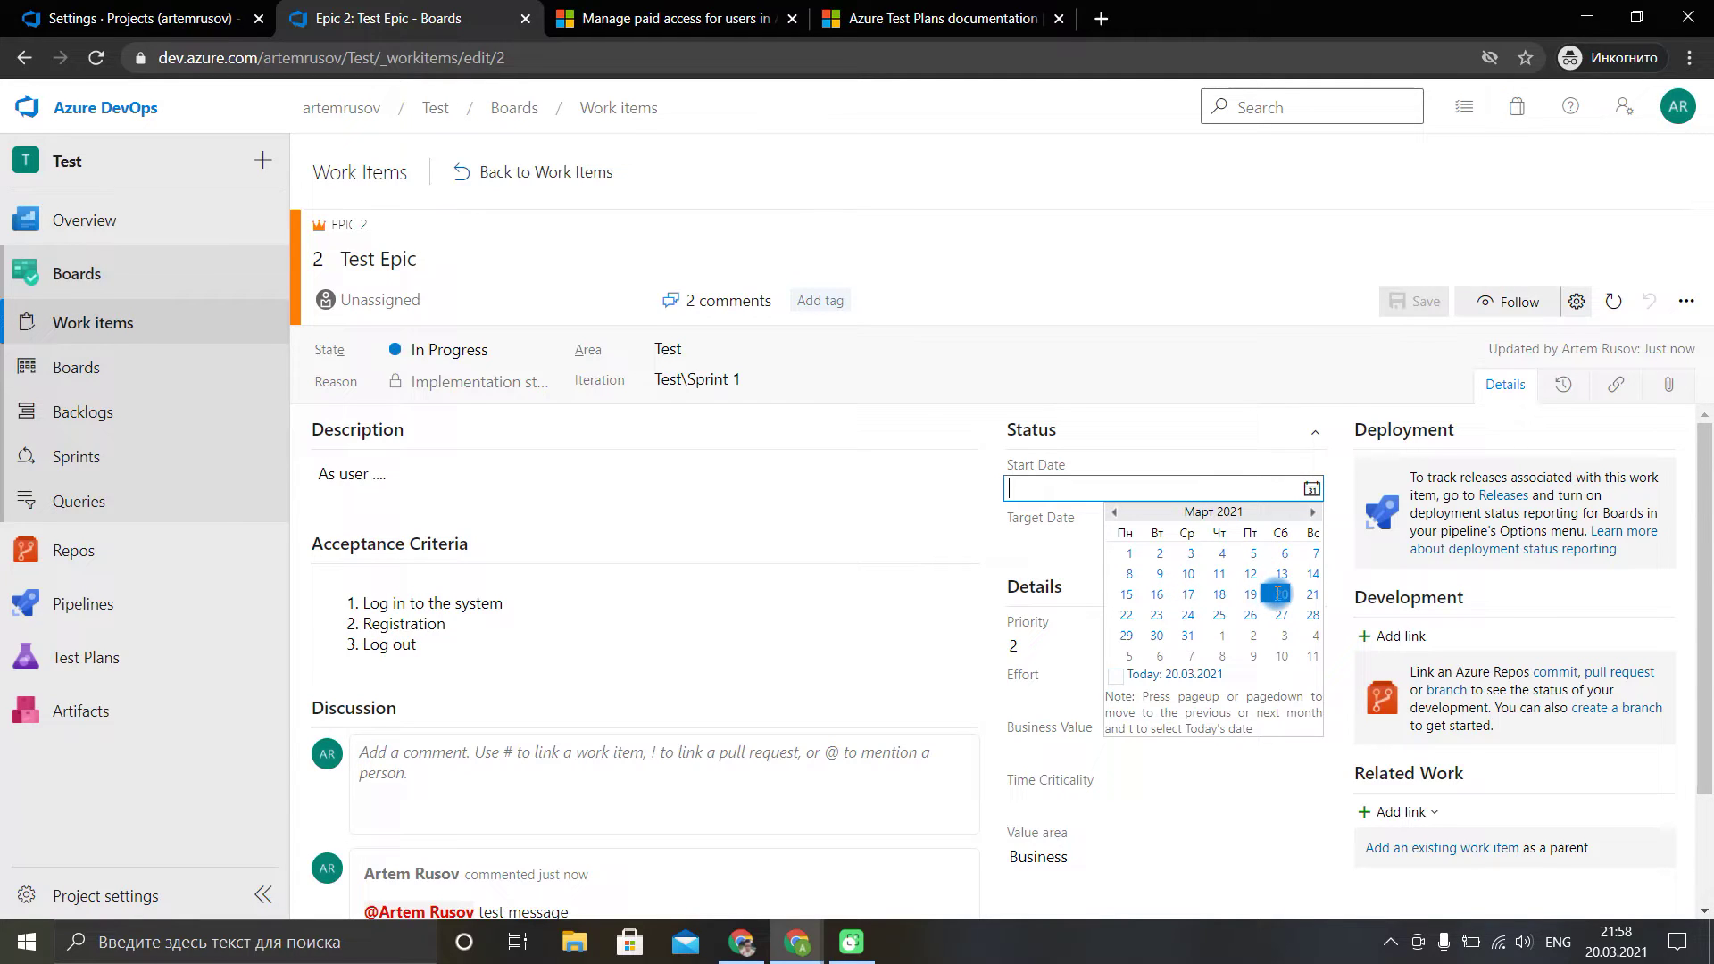
pyautogui.click(1272, 592)
pyautogui.click(1406, 300)
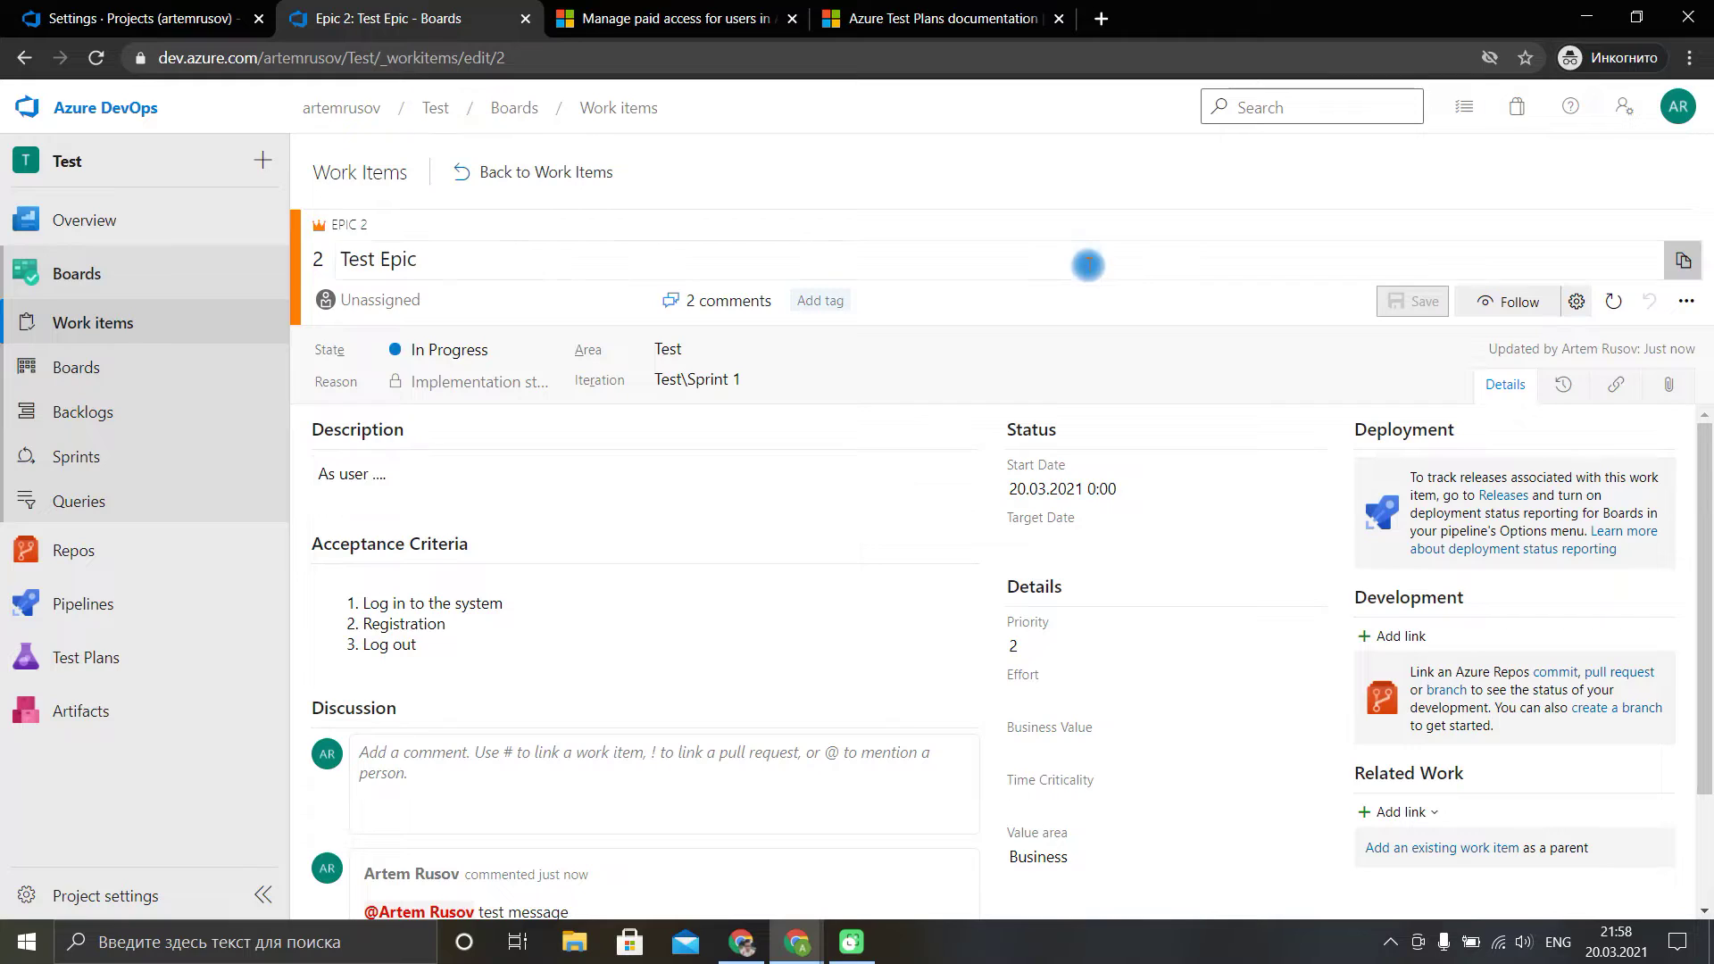
# Add the tag "Test" to the epic.
pyautogui.click(813, 304)
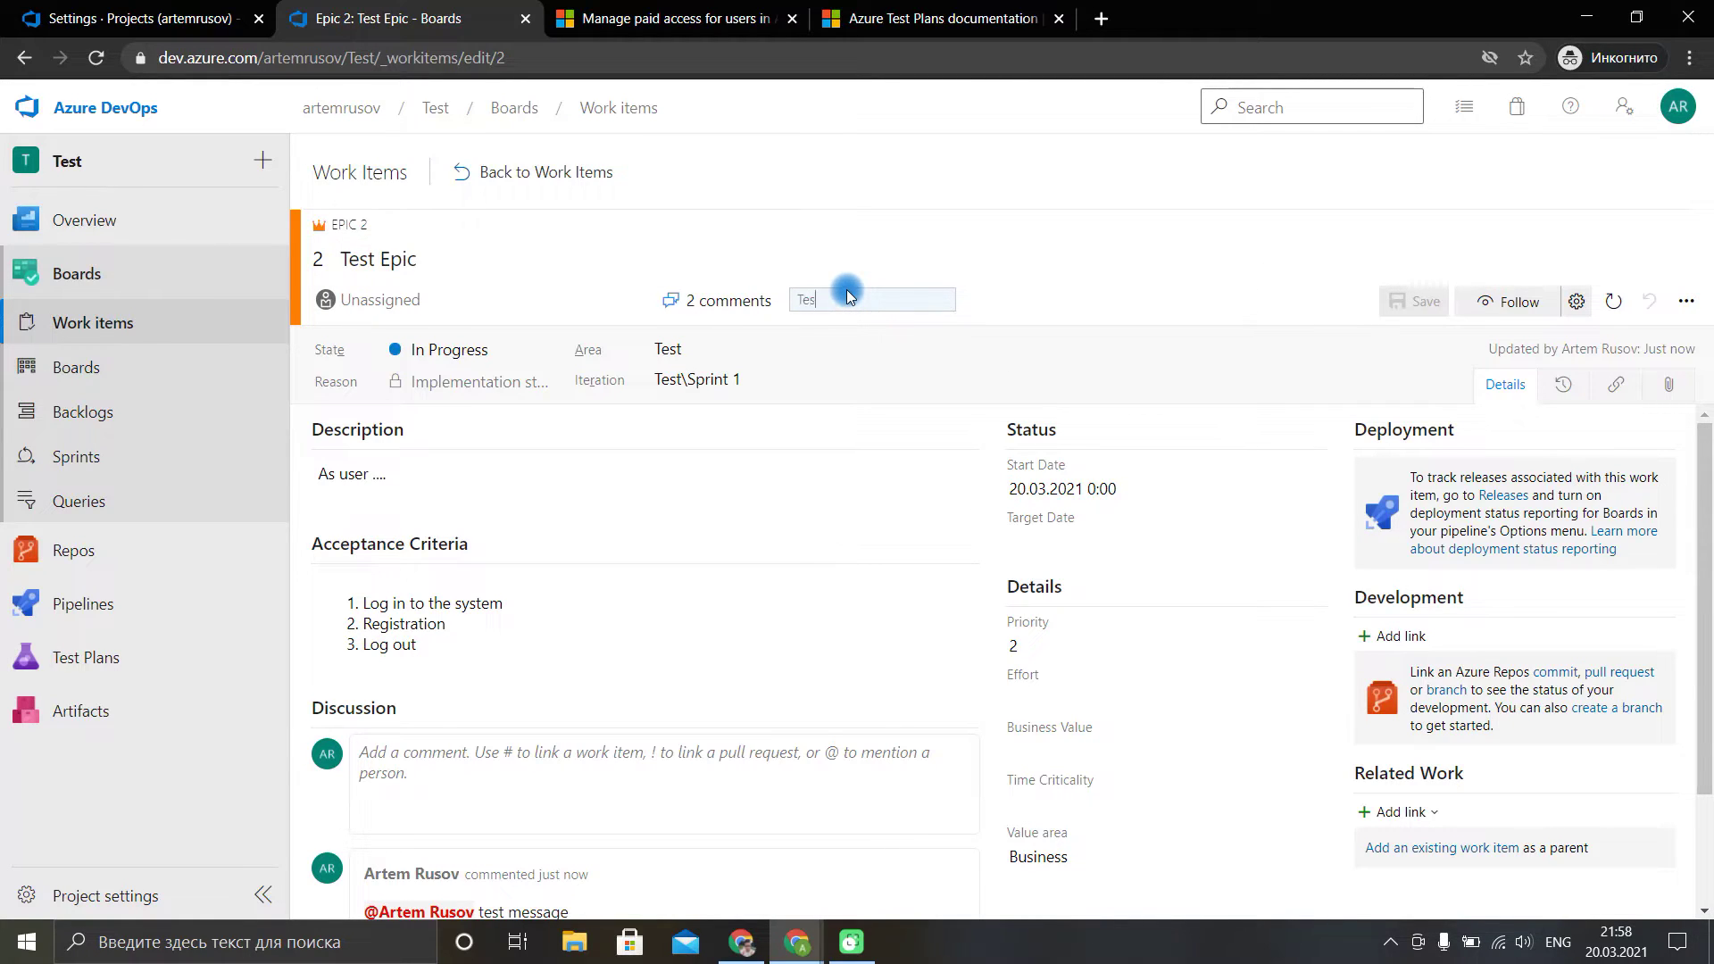
pyautogui.press('Return')
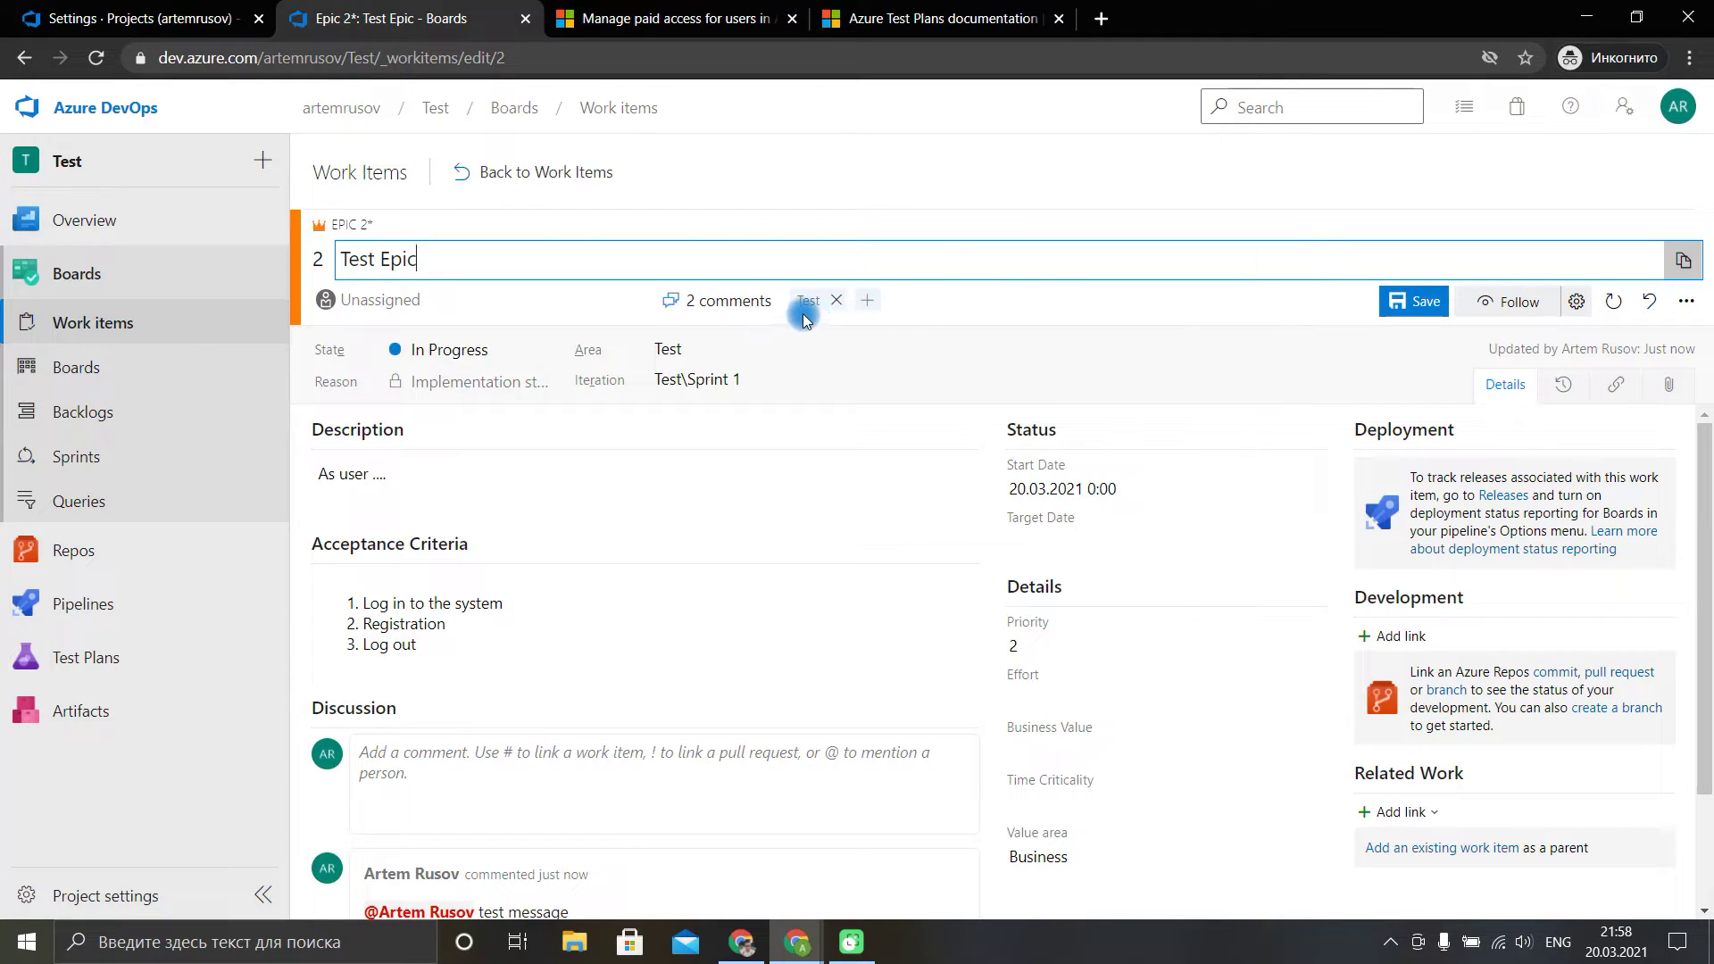
pyautogui.click(1071, 321)
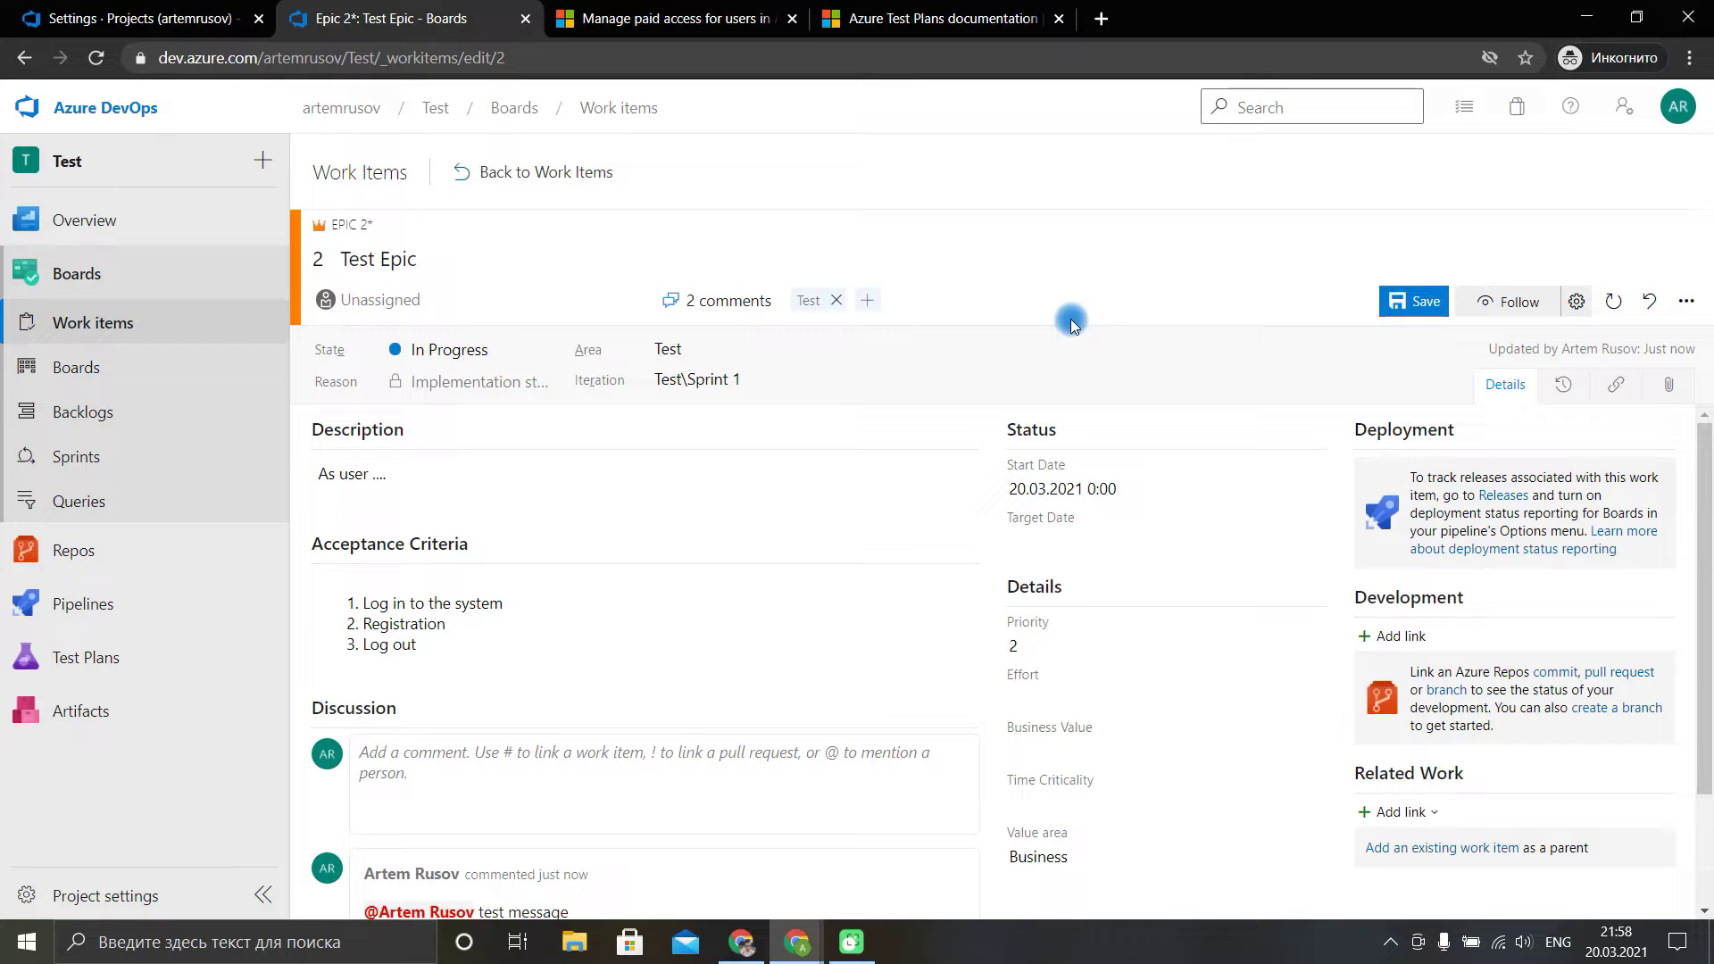
# Examine the link types offered for relating an existing work item to the epic, and close the dialog without adding a link.
pyautogui.scroll(-1, 1411, 536)
pyautogui.scroll(1, 1410, 625)
pyautogui.scroll(-1, 1442, 696)
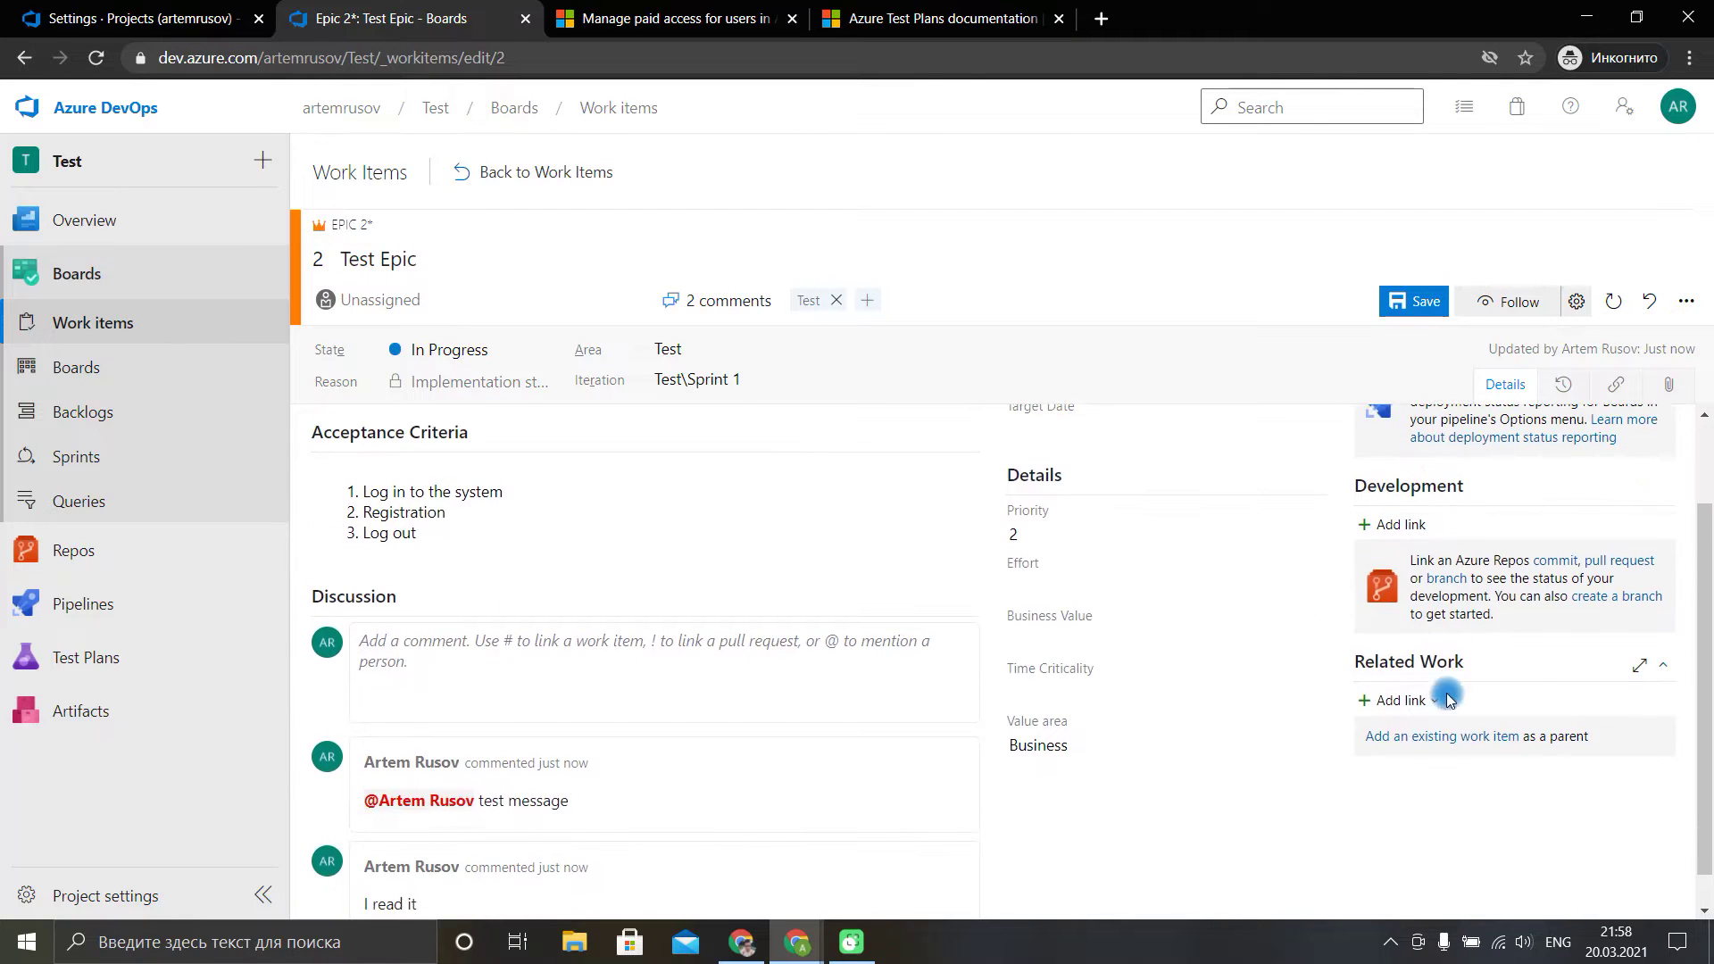
pyautogui.click(1402, 702)
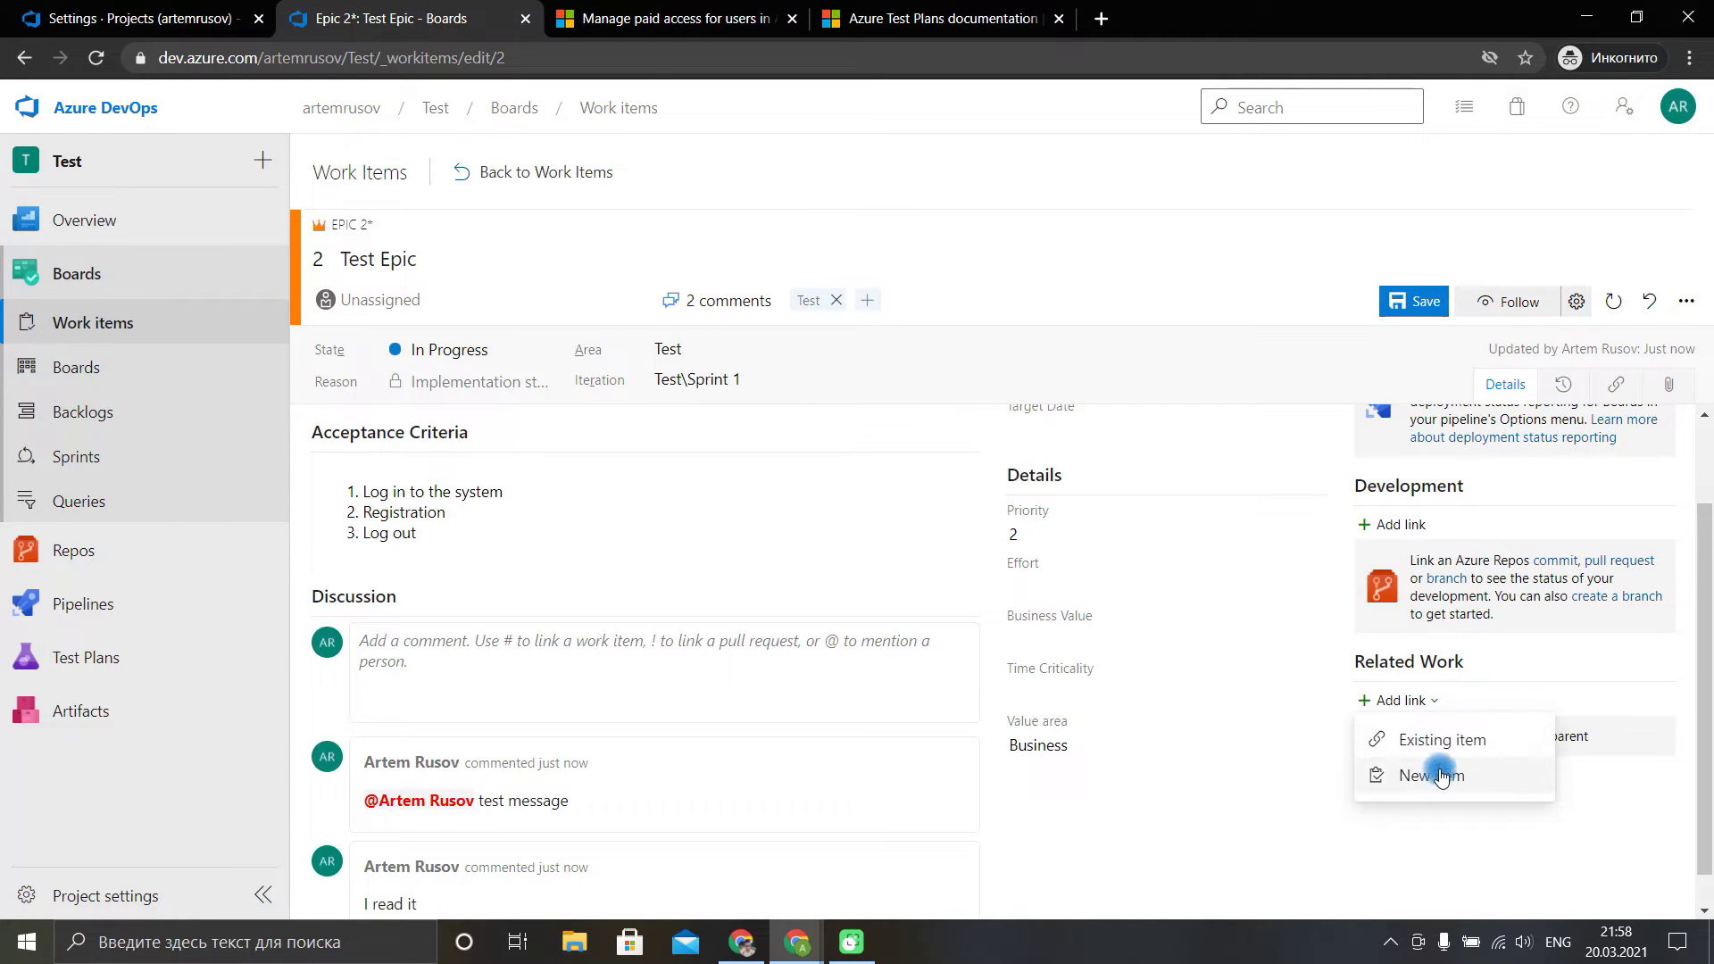
pyautogui.click(1441, 741)
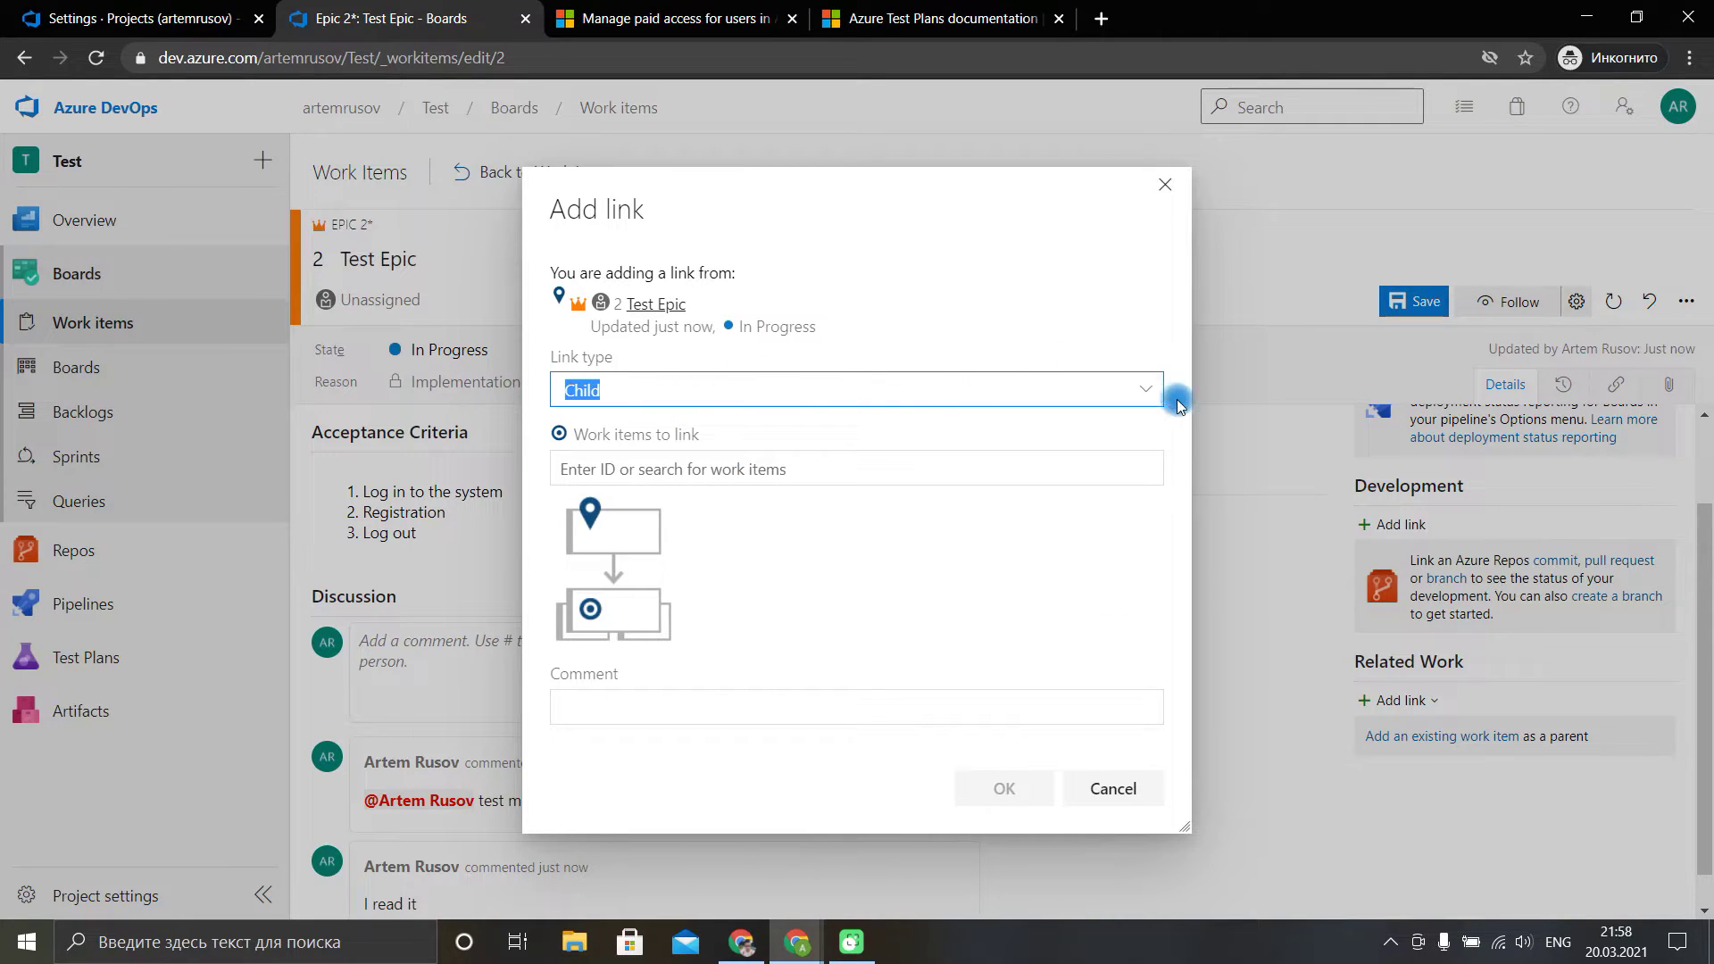
pyautogui.click(1145, 388)
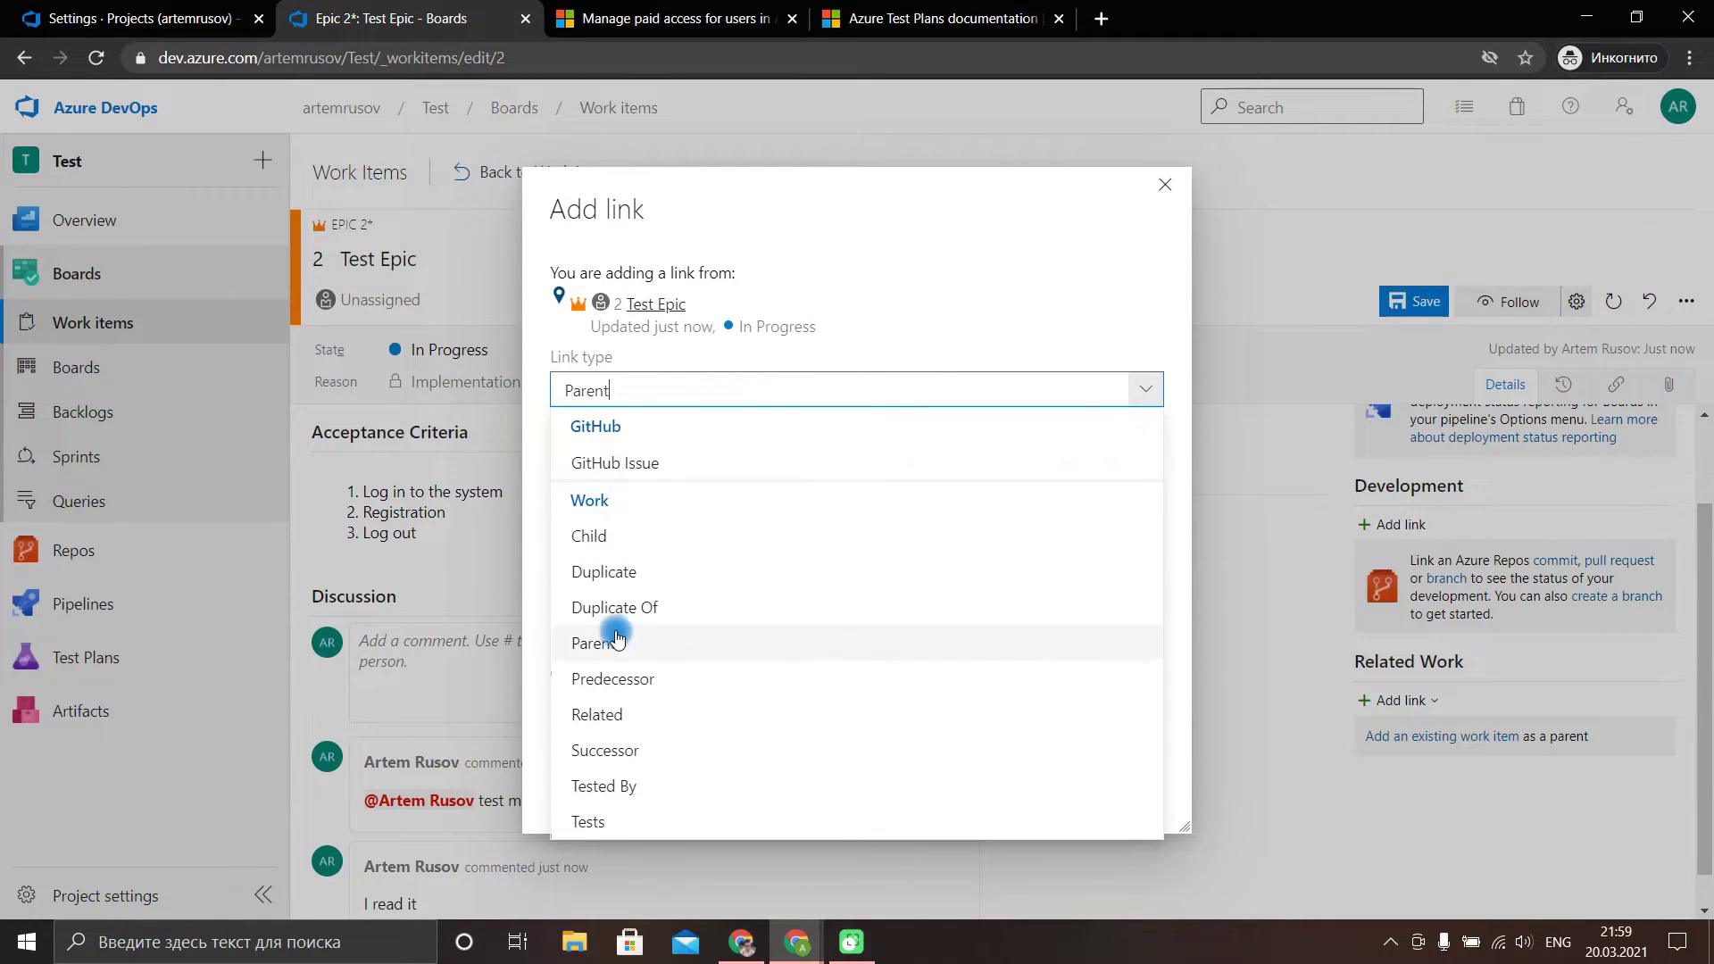
pyautogui.click(1165, 183)
pyautogui.click(1165, 184)
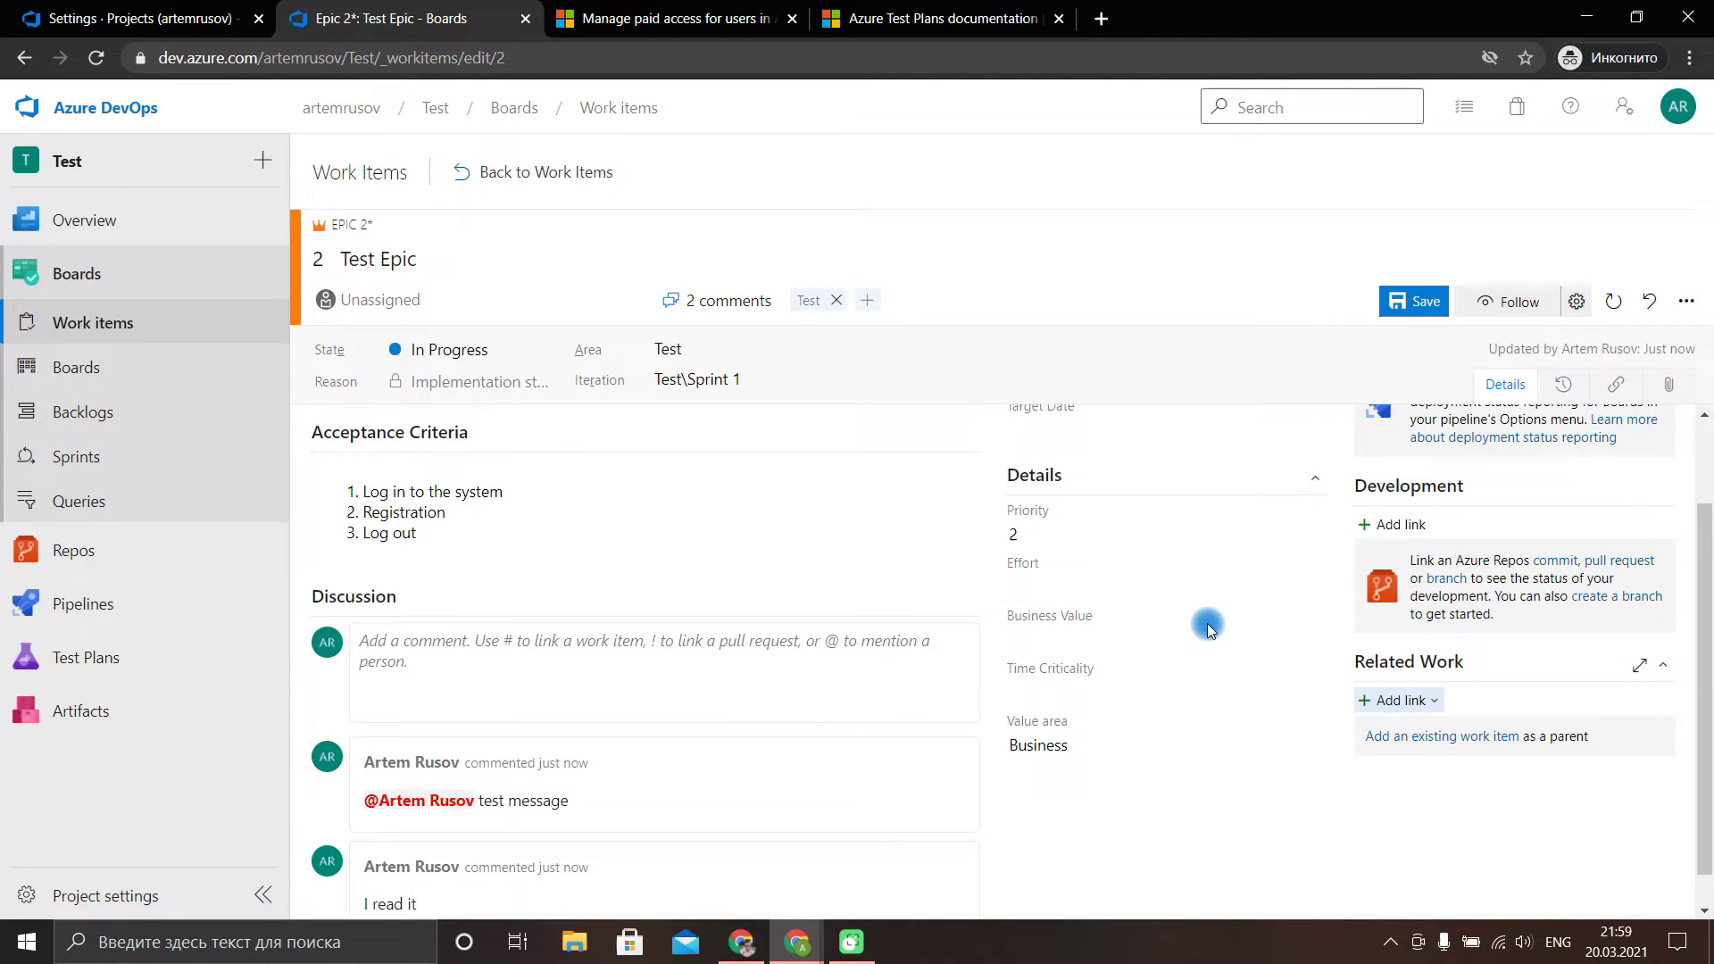
# Examine the options for adding a development link to the epic, and close the dialog without linking anything.
pyautogui.scroll(1, 1522, 665)
pyautogui.scroll(2, 1522, 665)
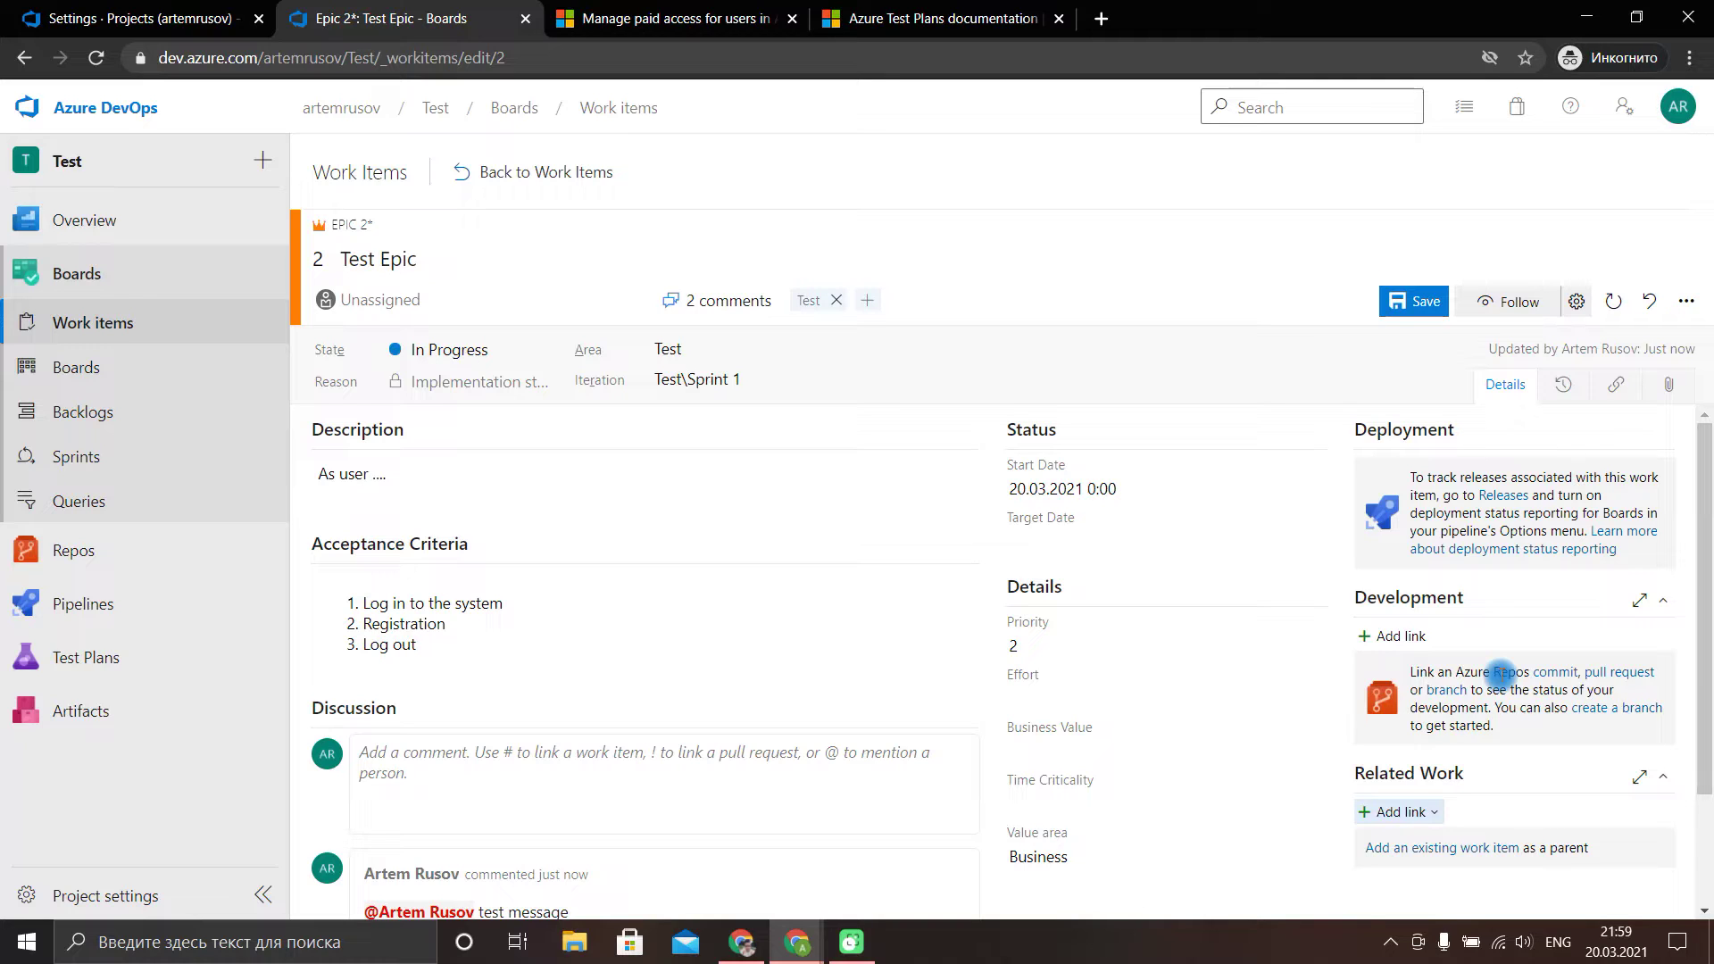
pyautogui.click(1399, 635)
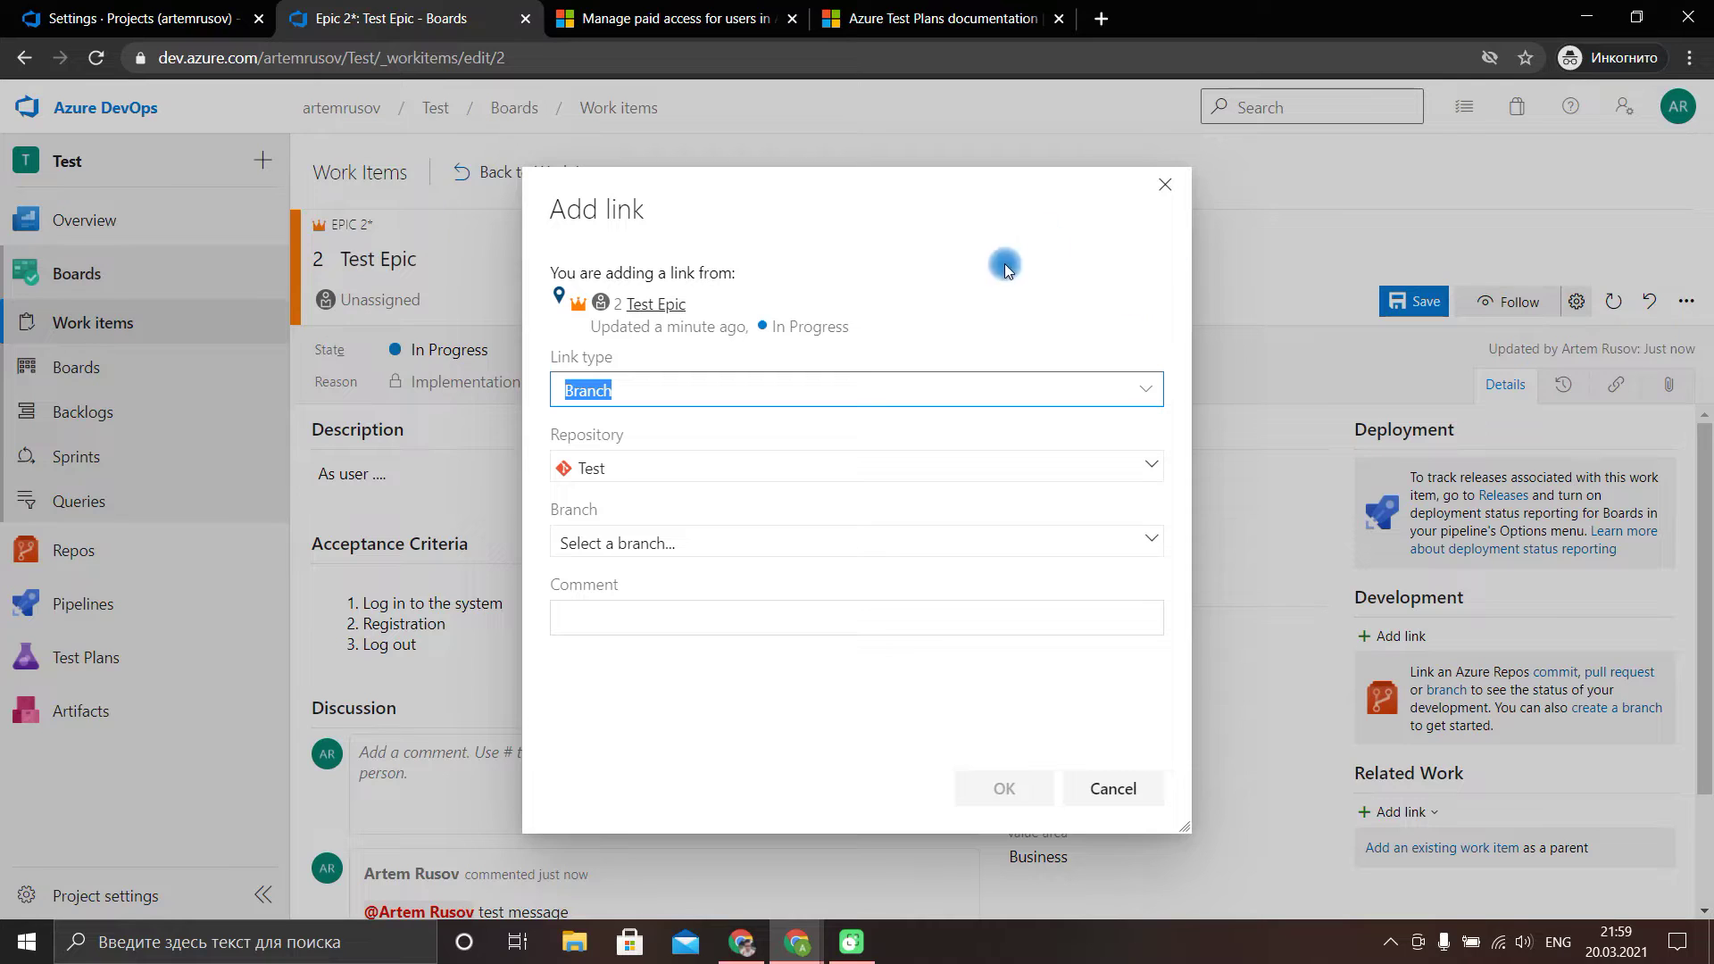
pyautogui.click(1167, 199)
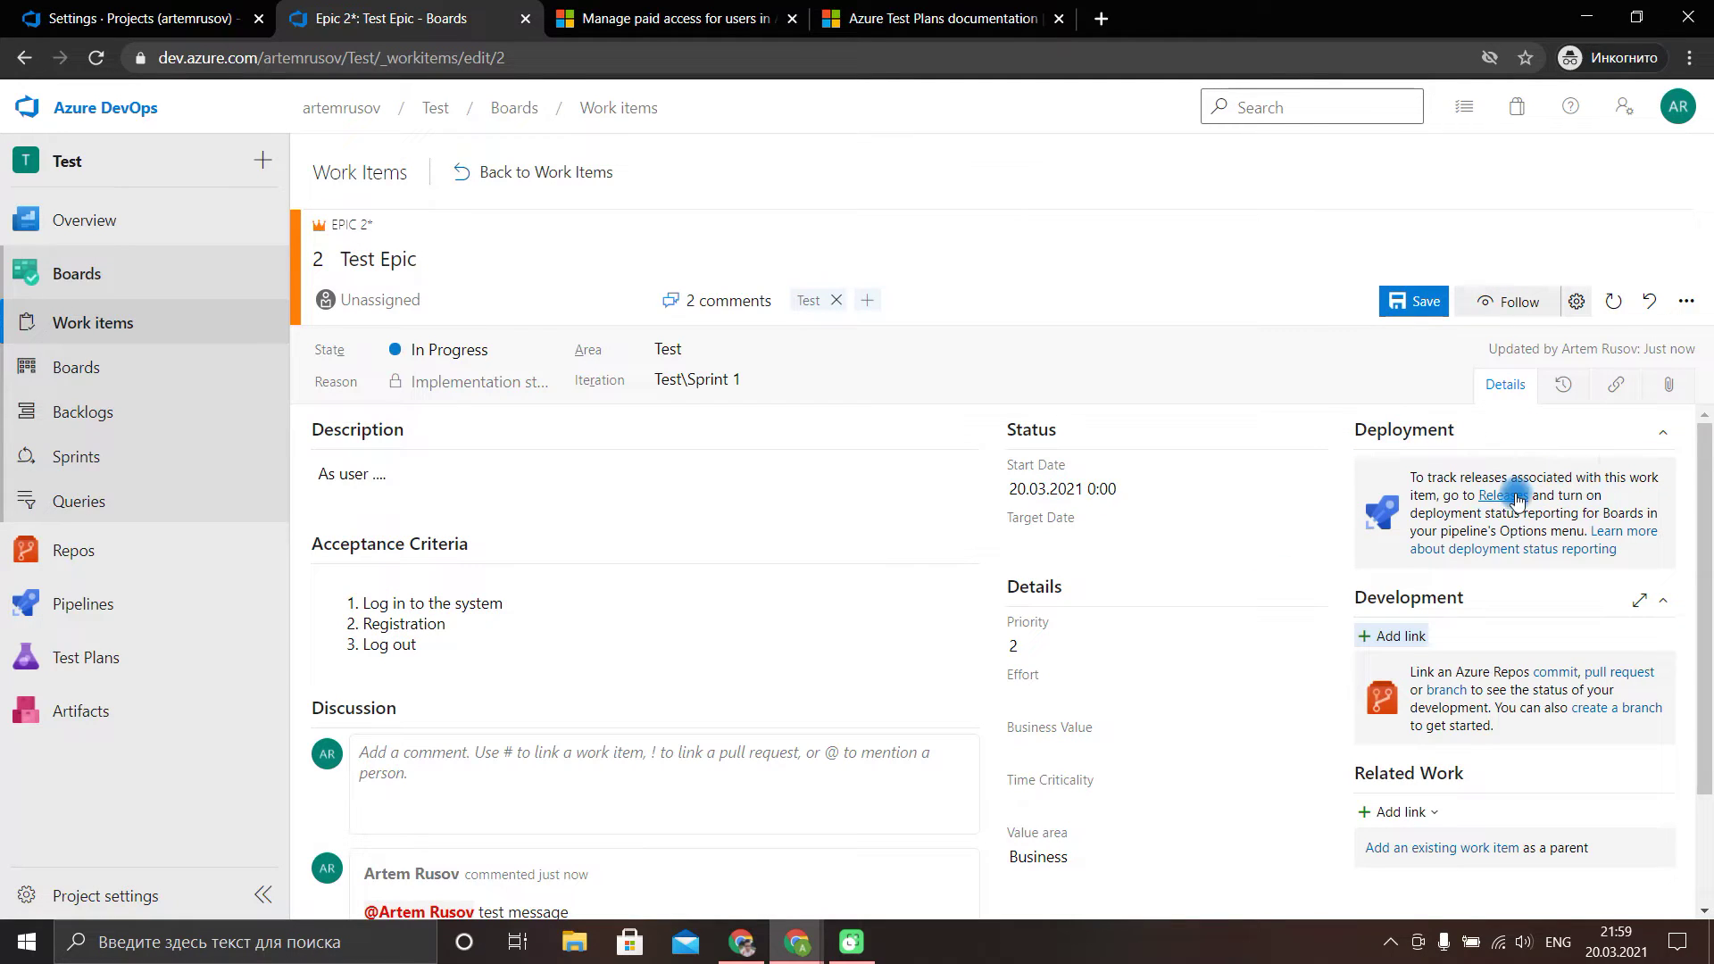
# Review the epic's state graph and change history.
pyautogui.click(1562, 385)
pyautogui.click(1505, 385)
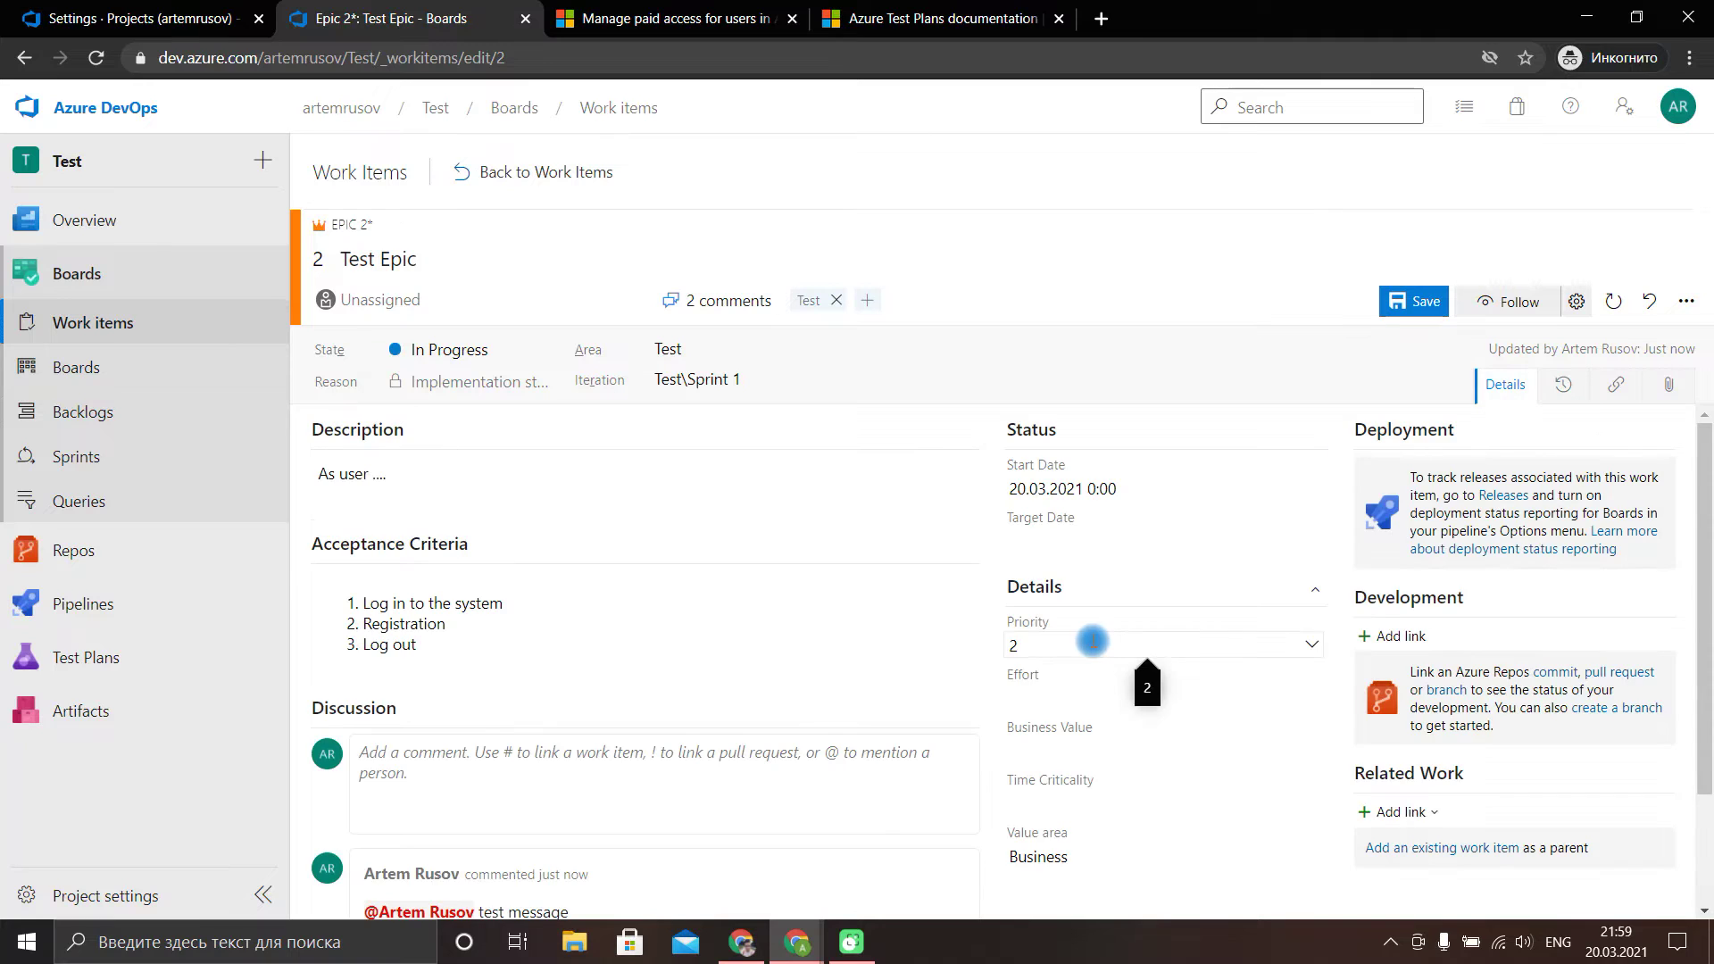
pyautogui.click(1562, 384)
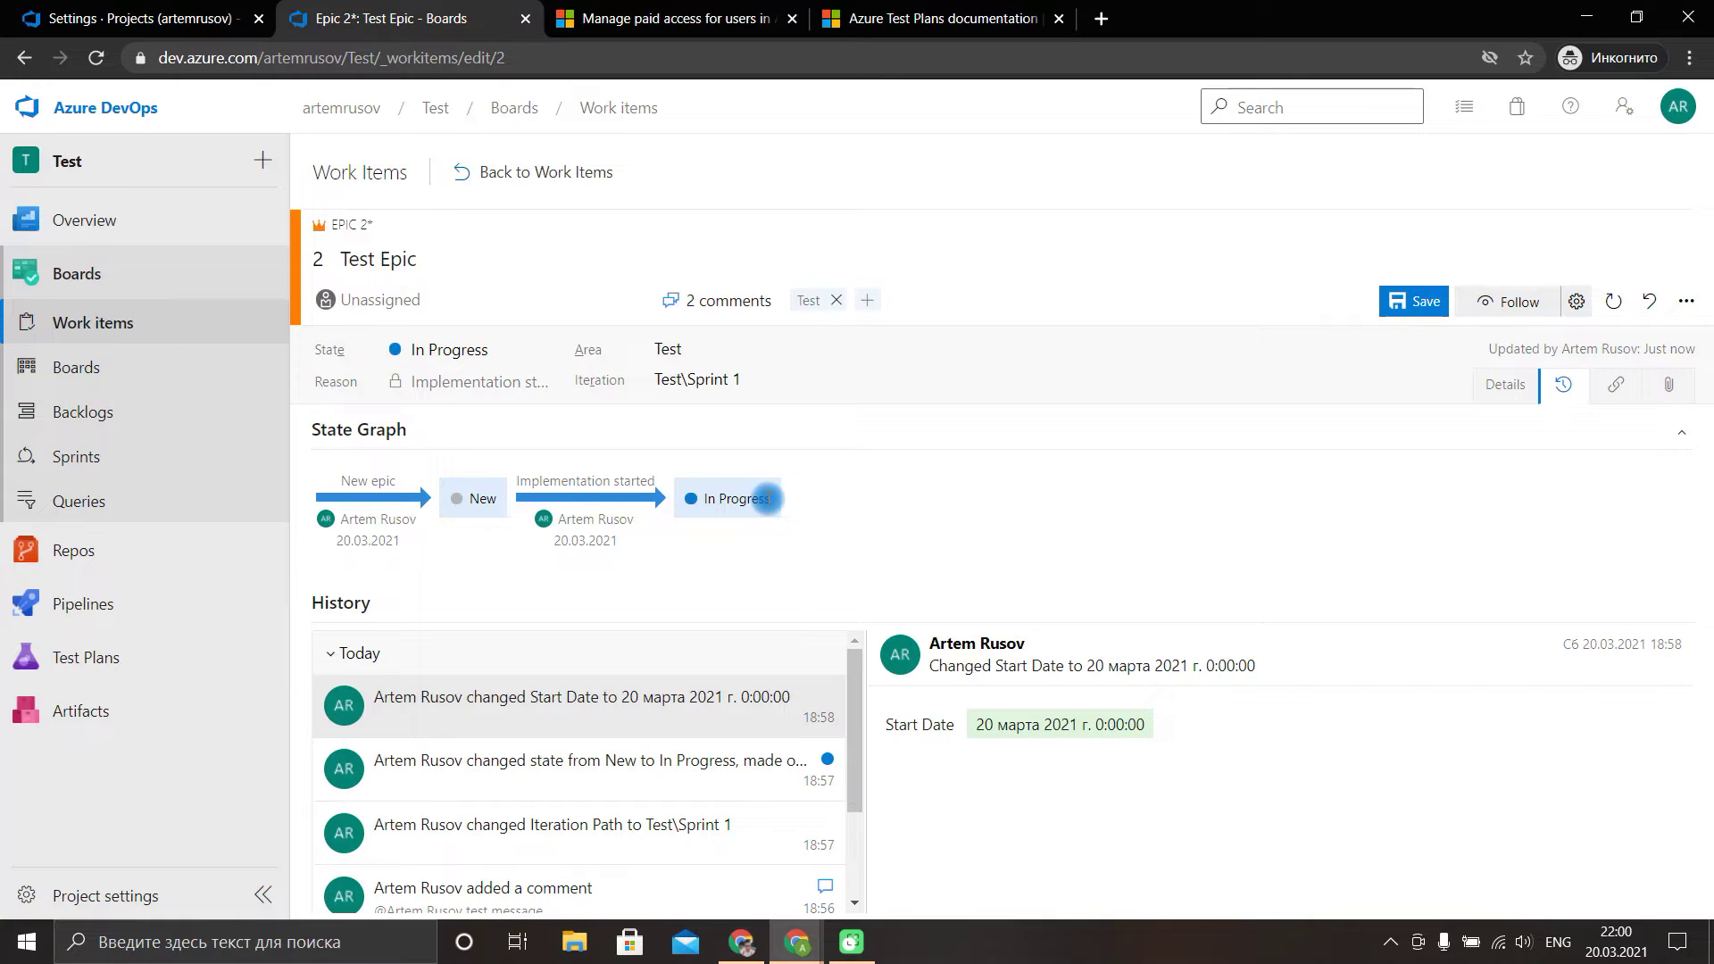
pyautogui.scroll(-3, 823, 738)
pyautogui.scroll(3, 669, 704)
pyautogui.scroll(-2, 688, 738)
pyautogui.scroll(1, 692, 741)
pyautogui.scroll(-2, 691, 740)
pyautogui.scroll(3, 705, 741)
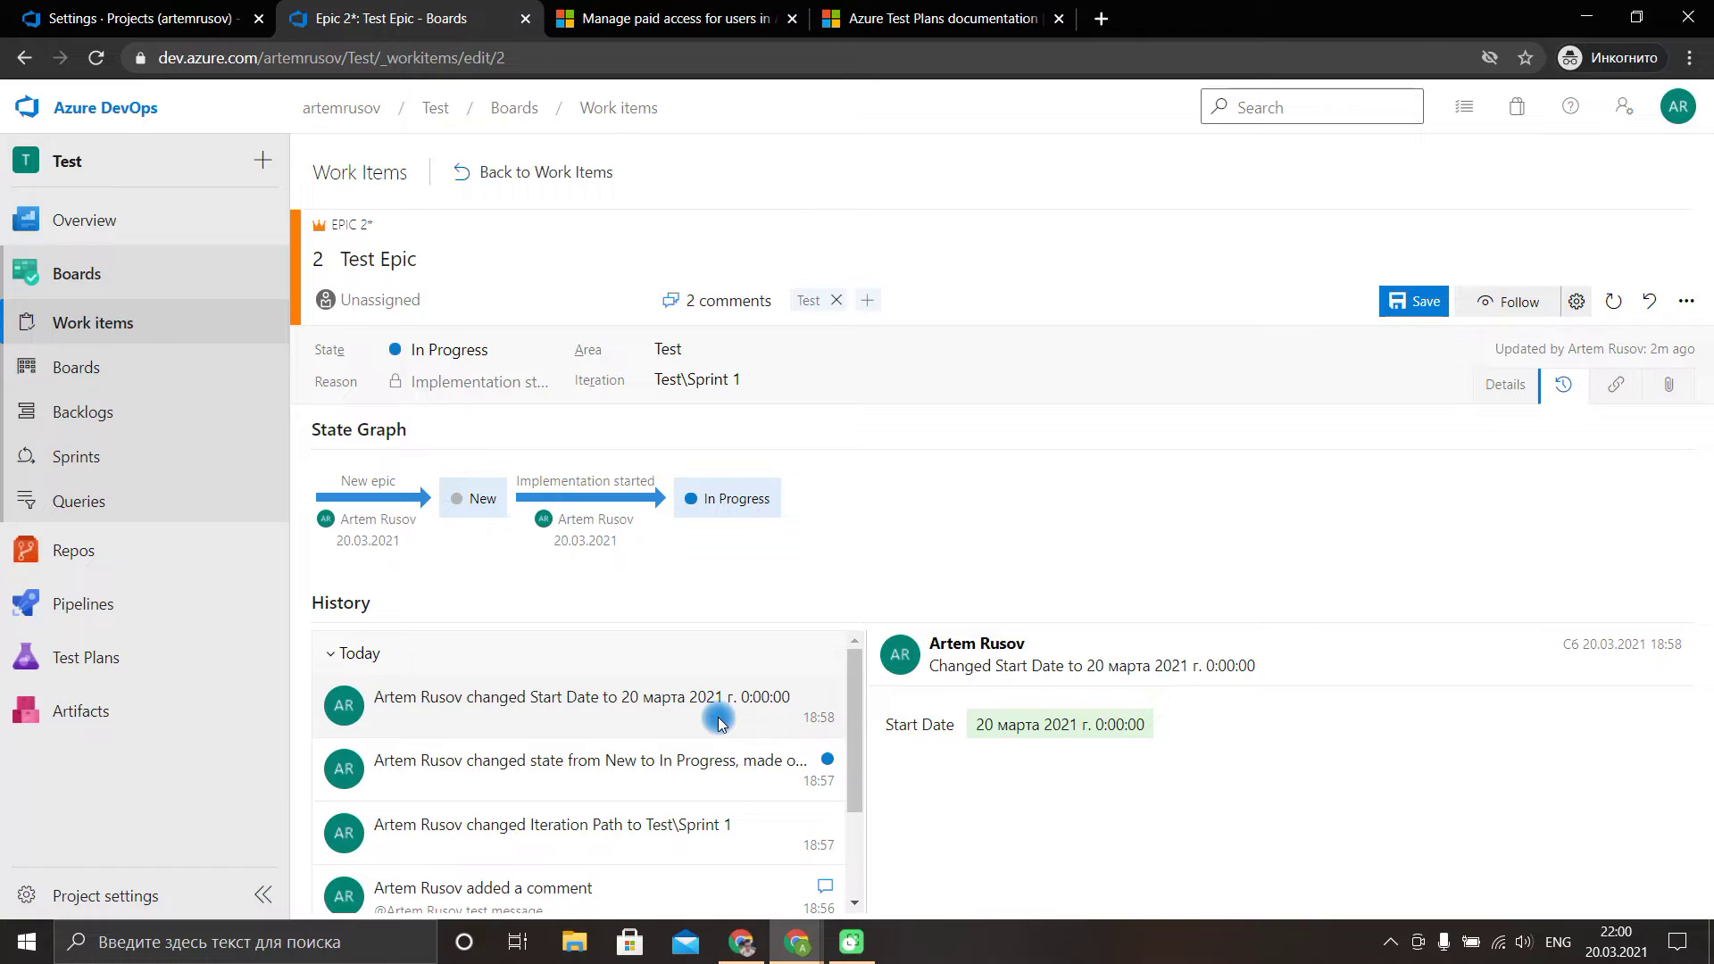
pyautogui.scroll(-1, 719, 721)
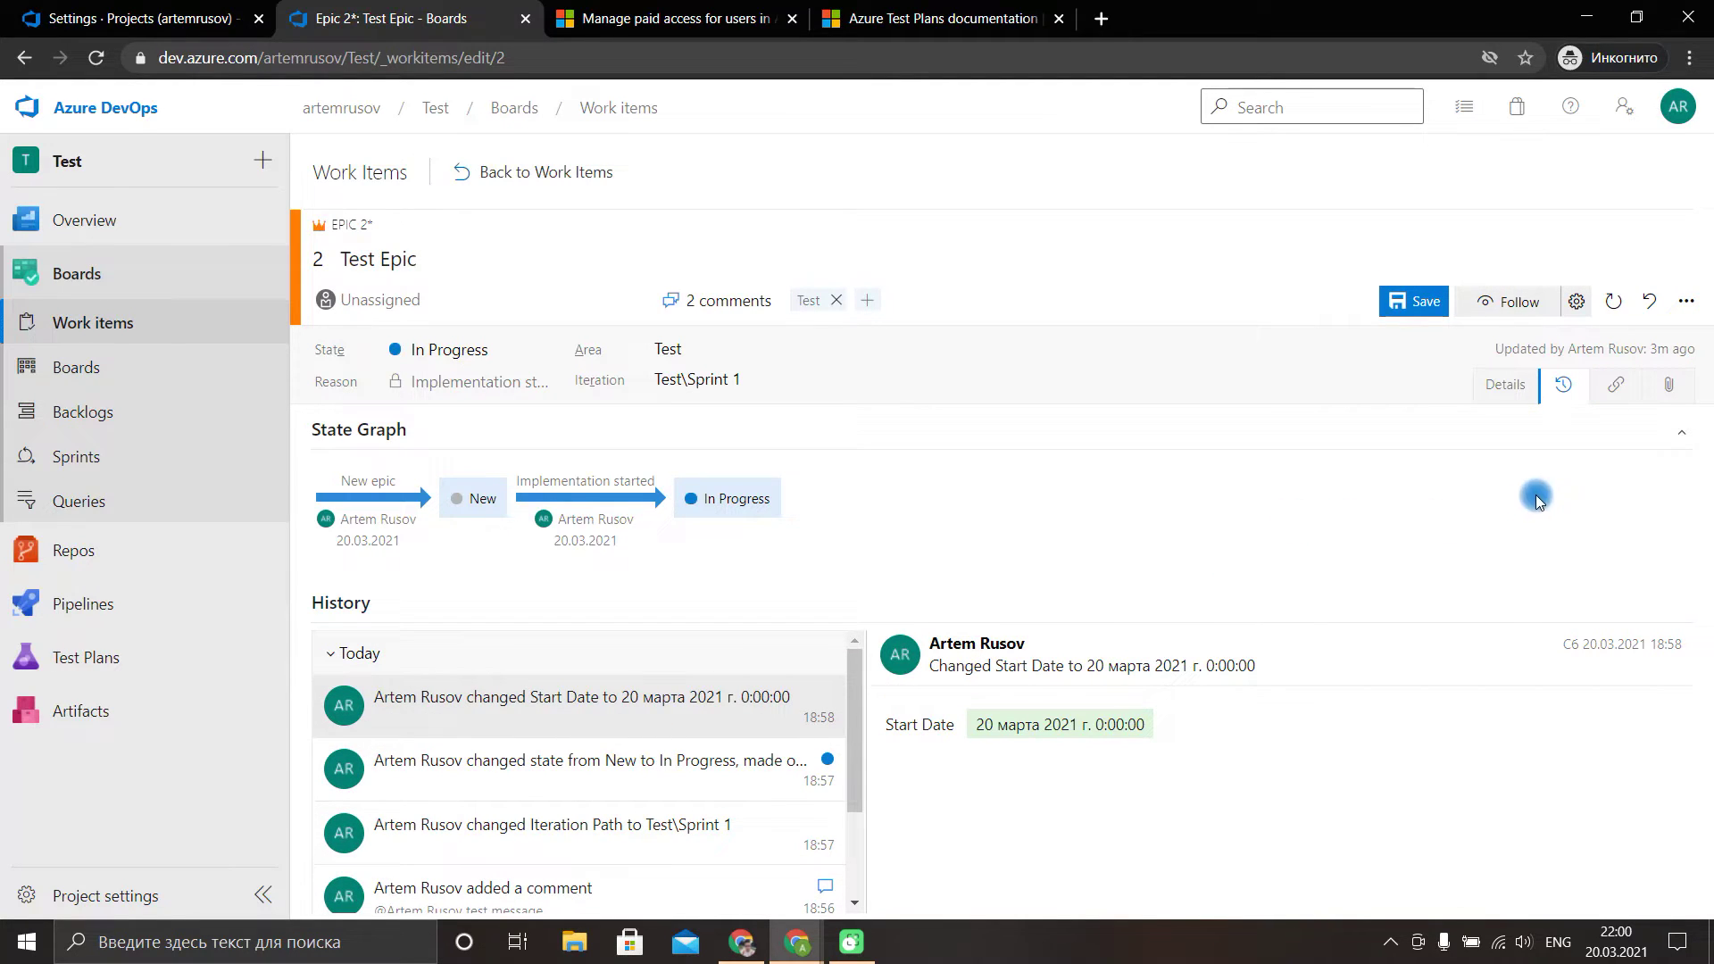
# Look through the epic's links and attachments without adding any, and save the epic with its new tag.
pyautogui.click(1614, 383)
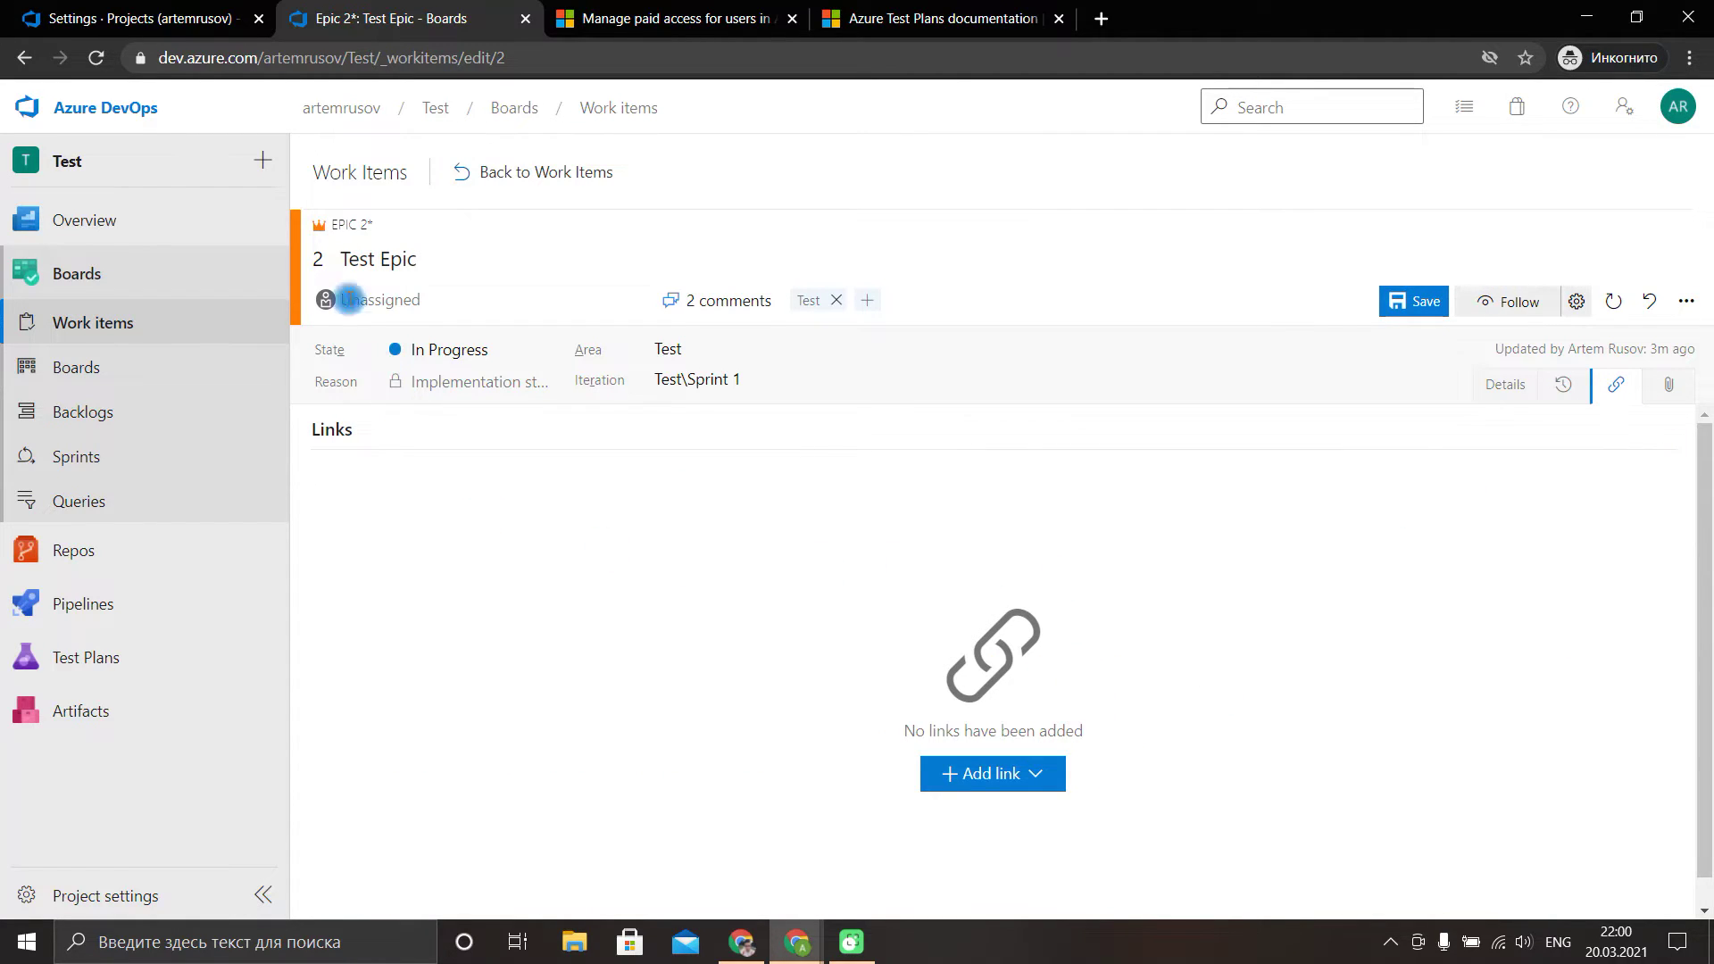
pyautogui.click(1674, 386)
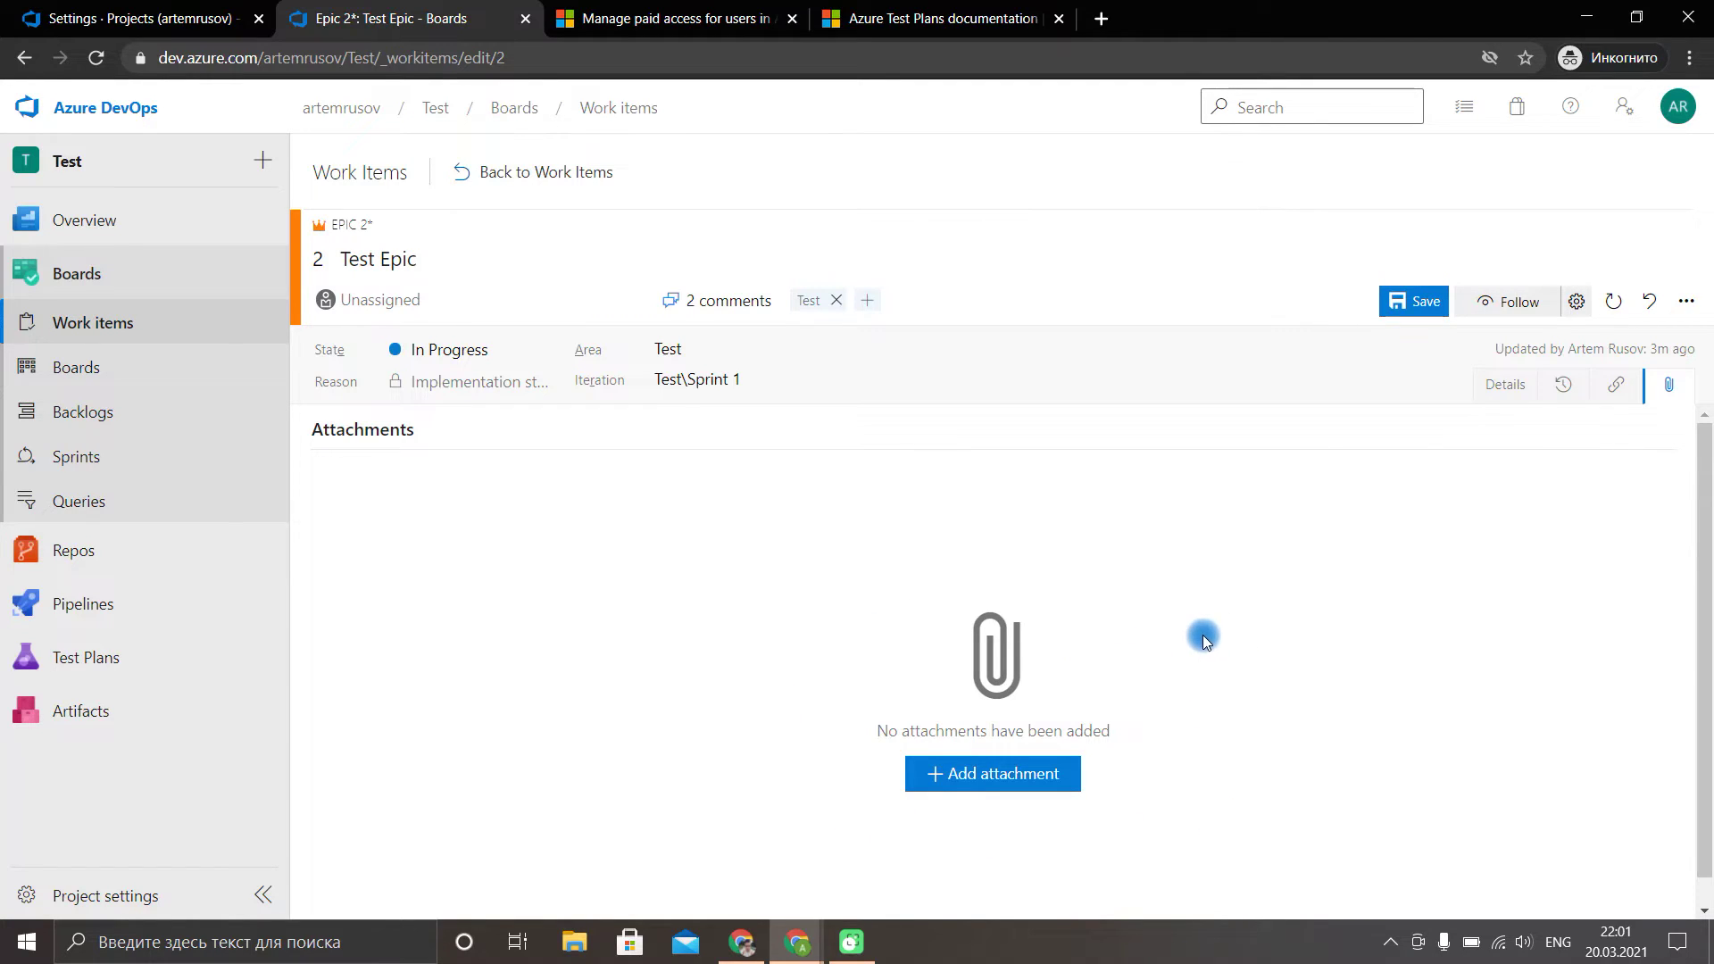
pyautogui.click(855, 737)
pyautogui.click(984, 625)
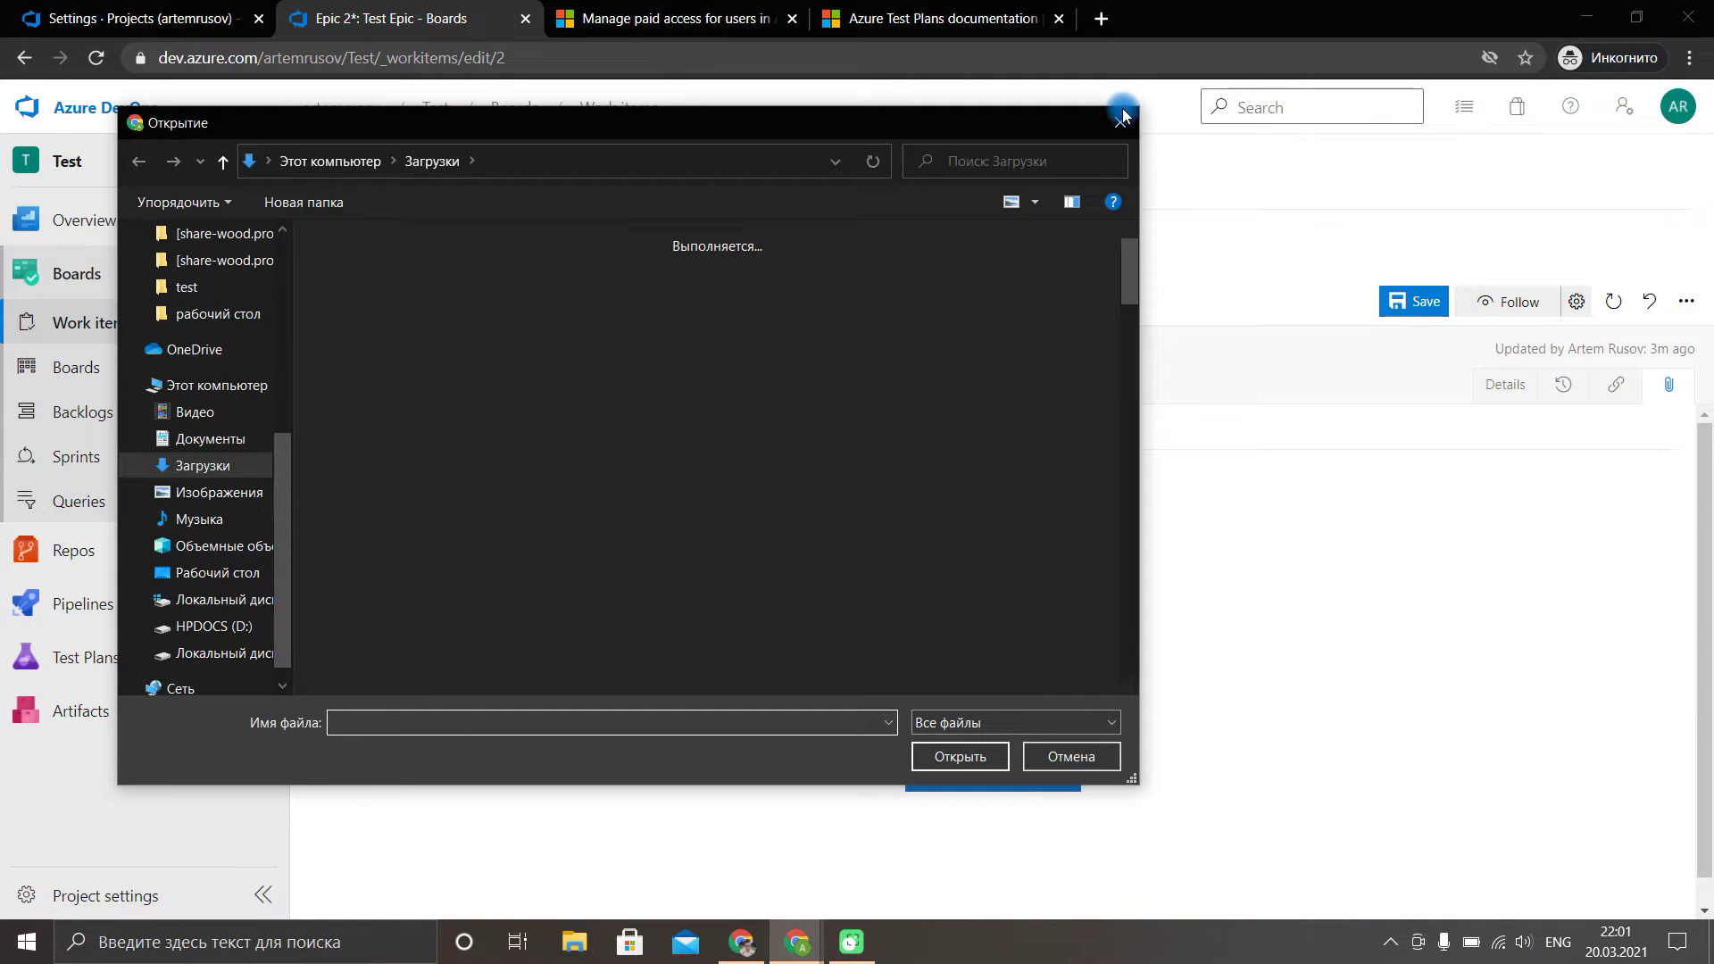
pyautogui.click(1132, 109)
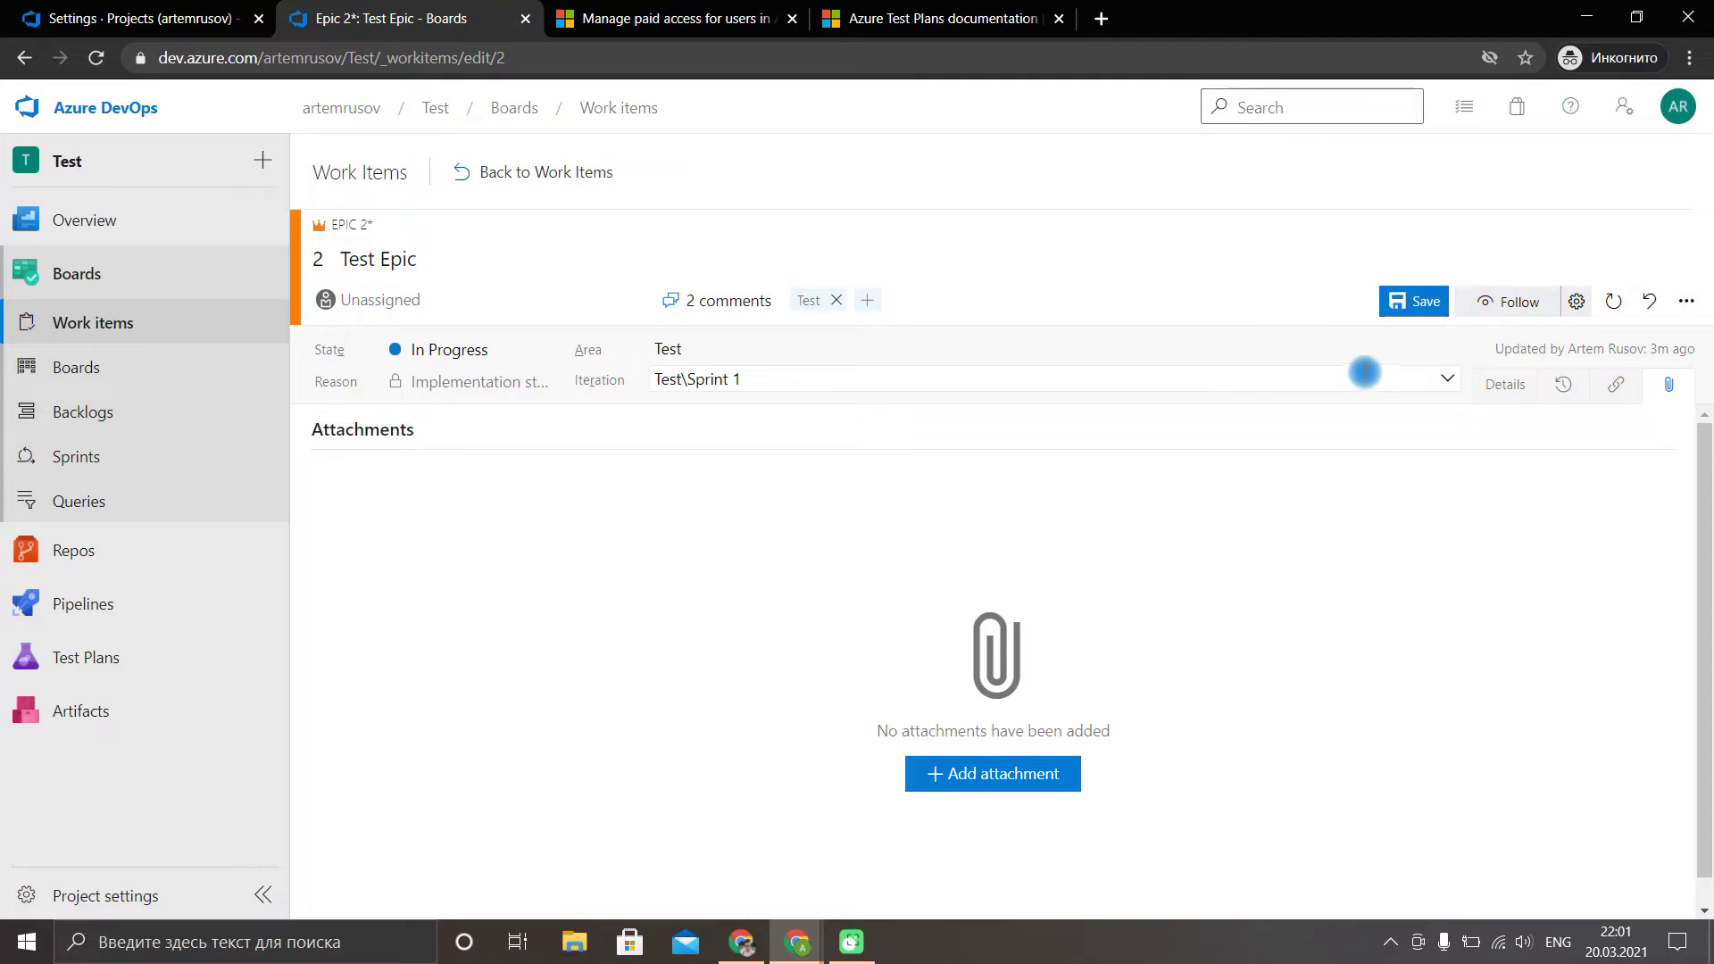
pyautogui.click(1410, 302)
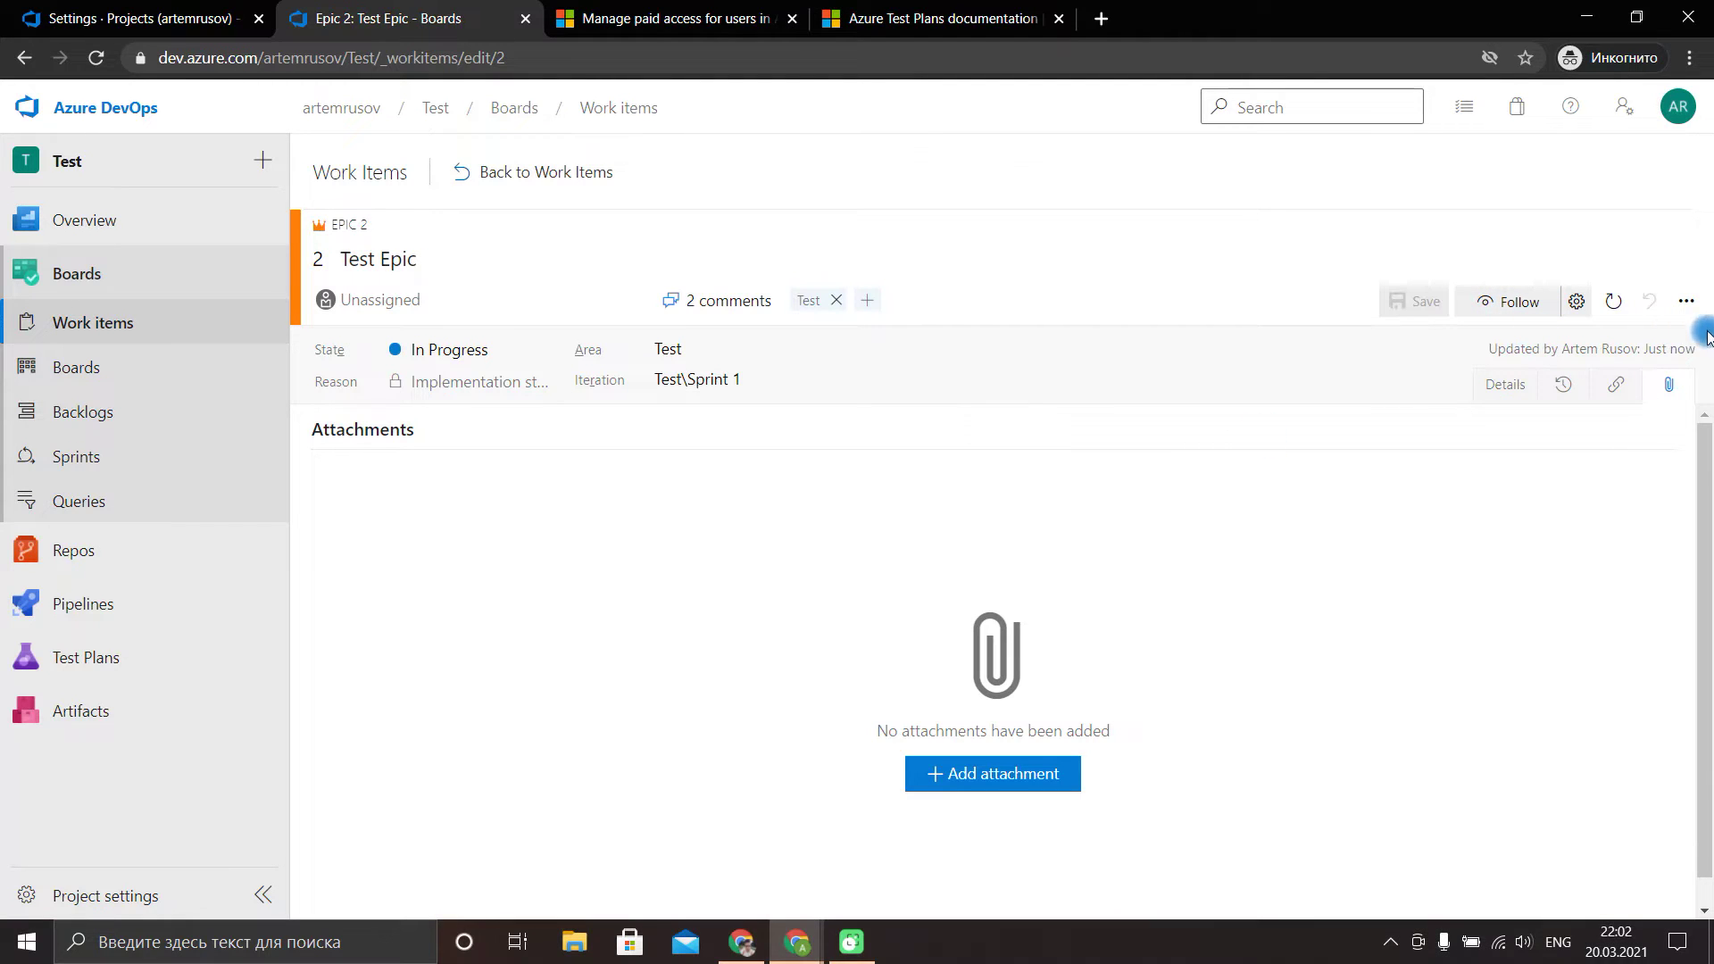
# Examine the layout and states of the Epic work item type in the Scrum process customization, and return to the epic.
pyautogui.click(1687, 302)
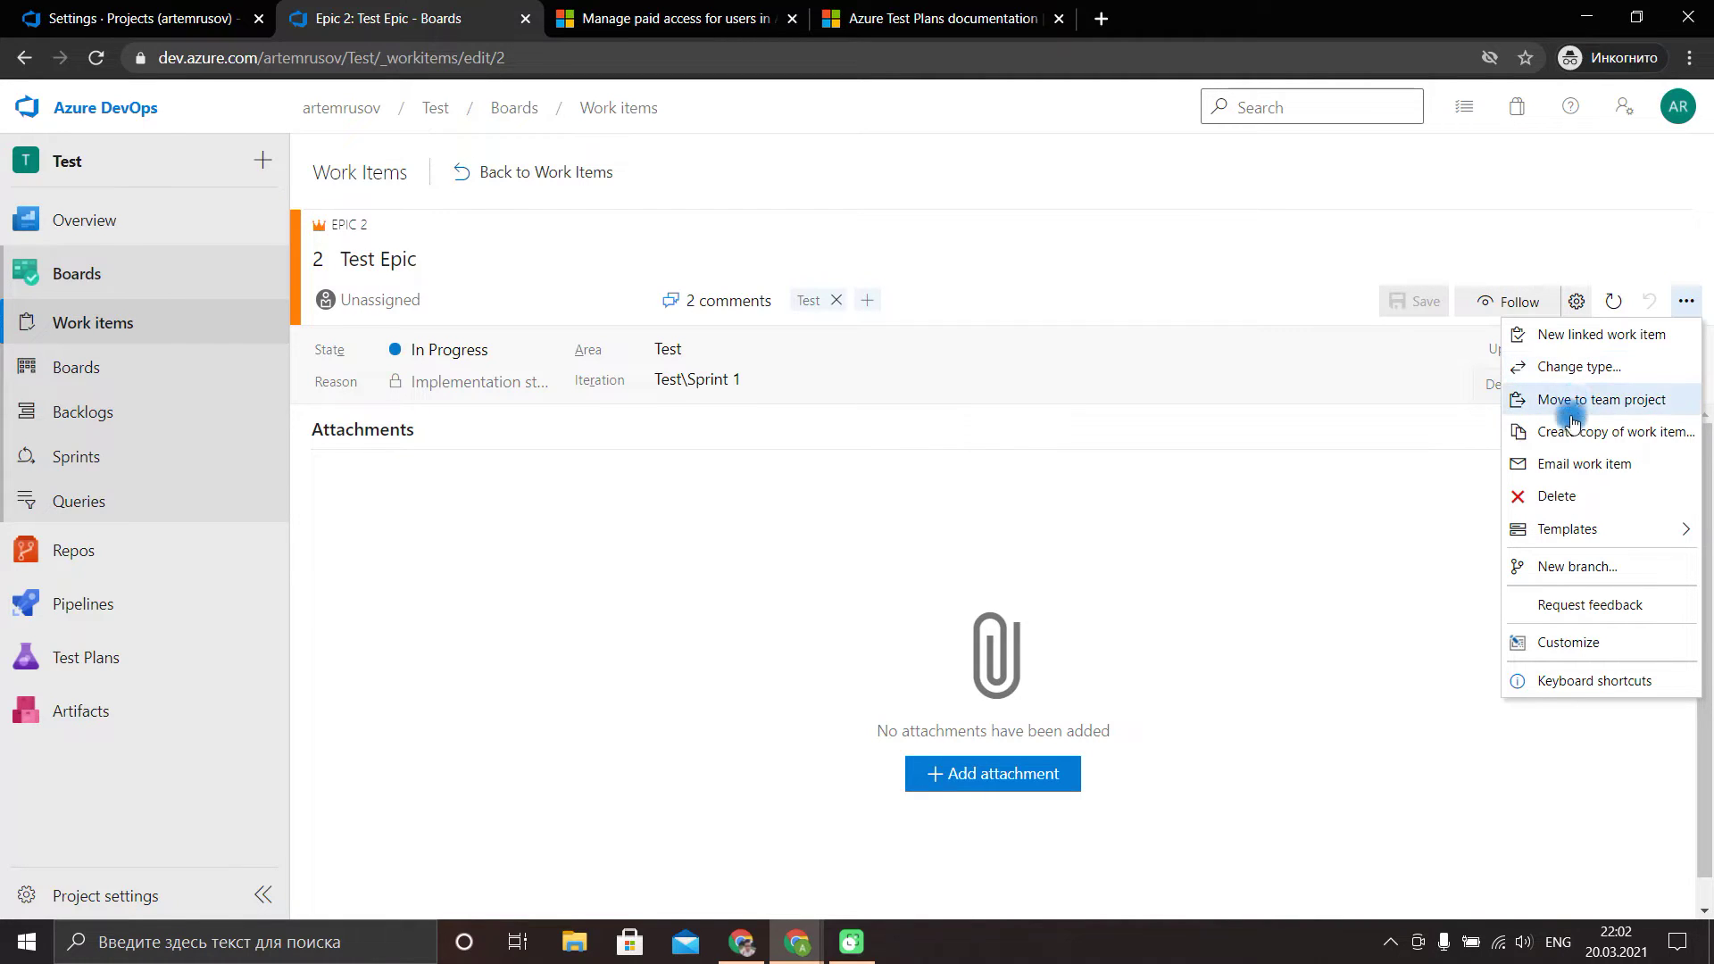
pyautogui.click(1557, 653)
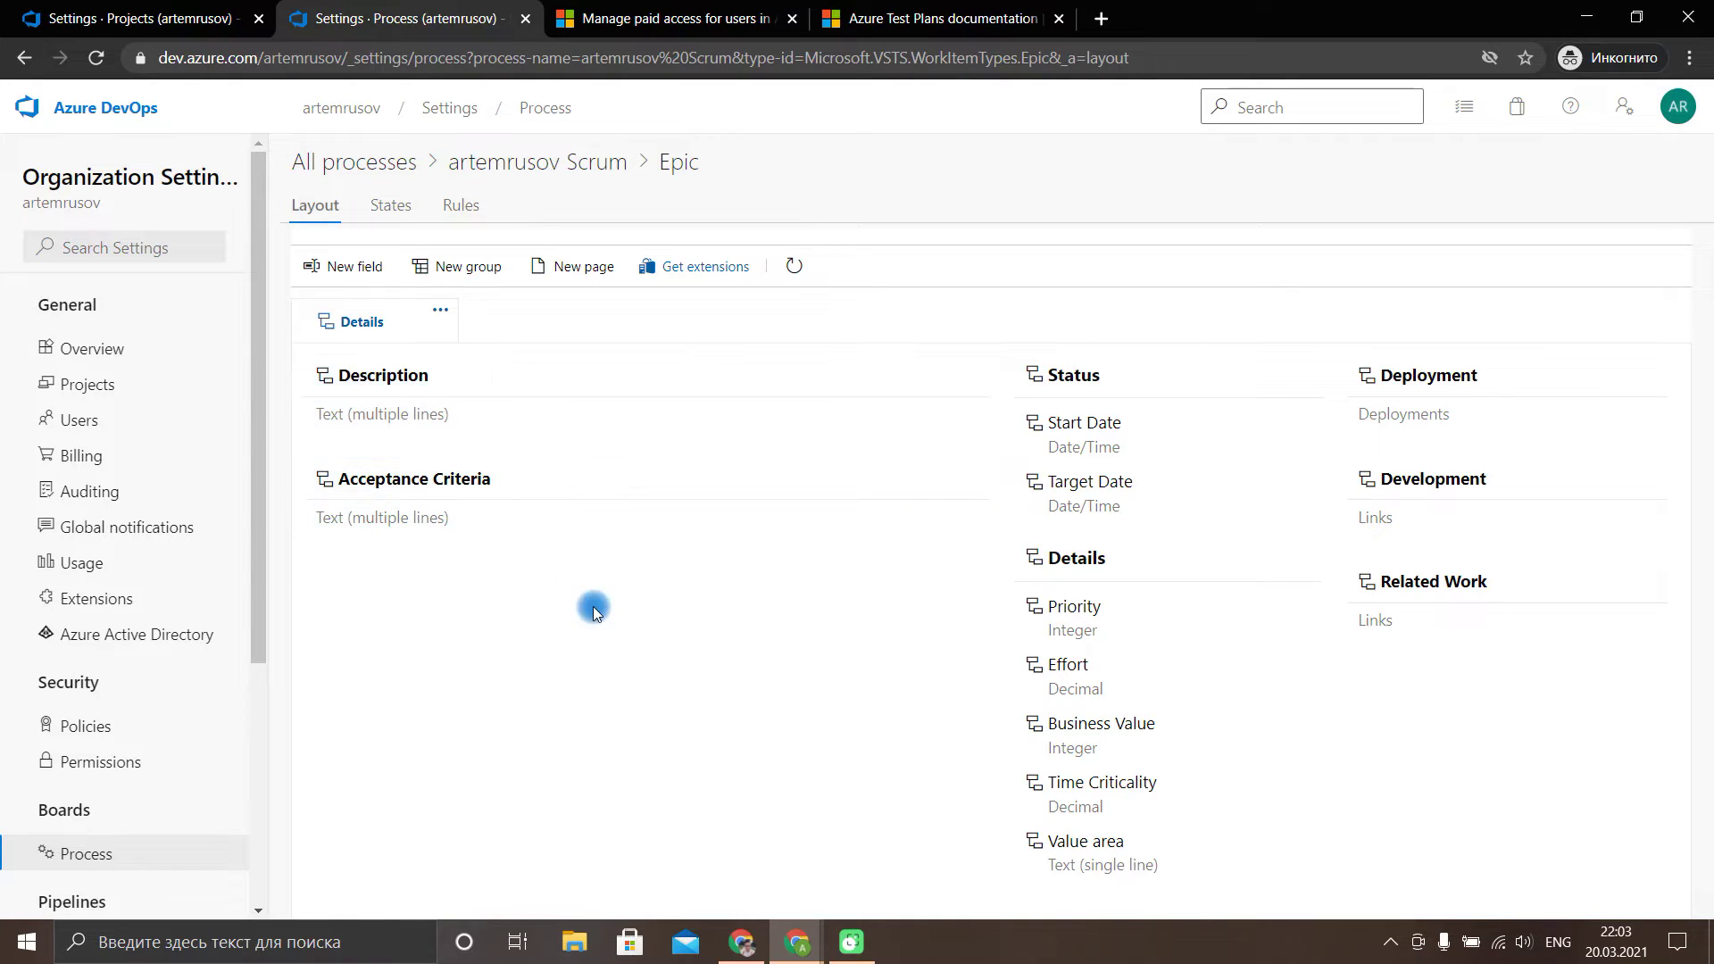
pyautogui.click(1304, 426)
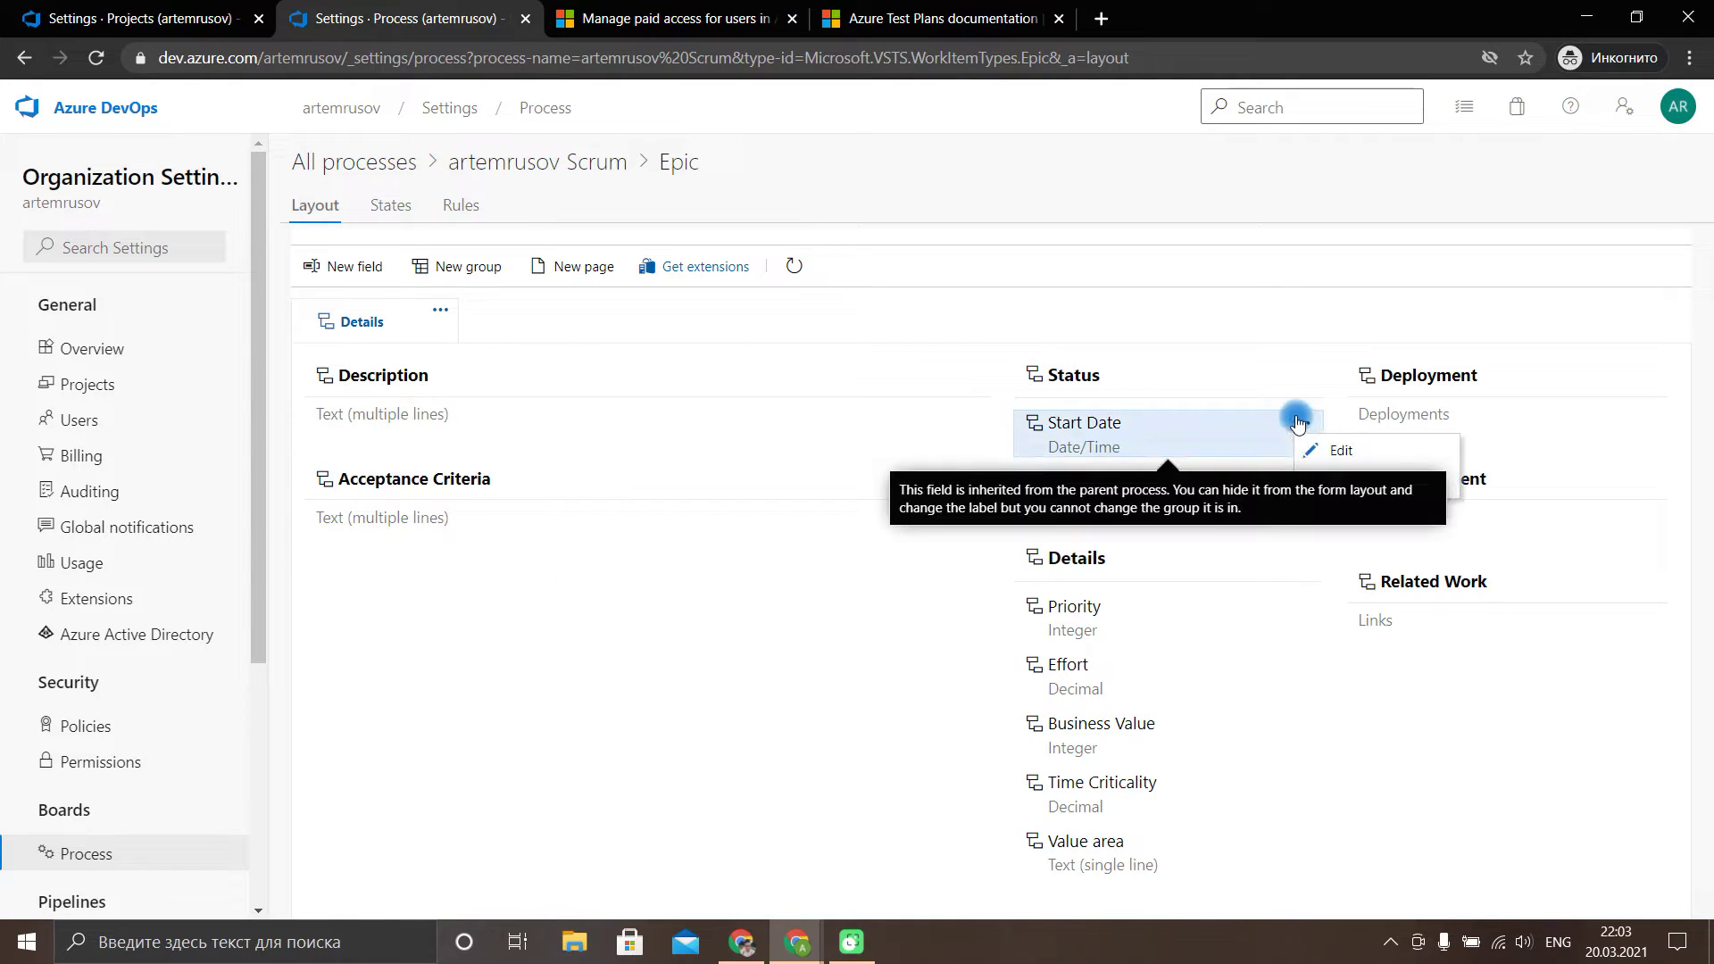
pyautogui.click(1420, 751)
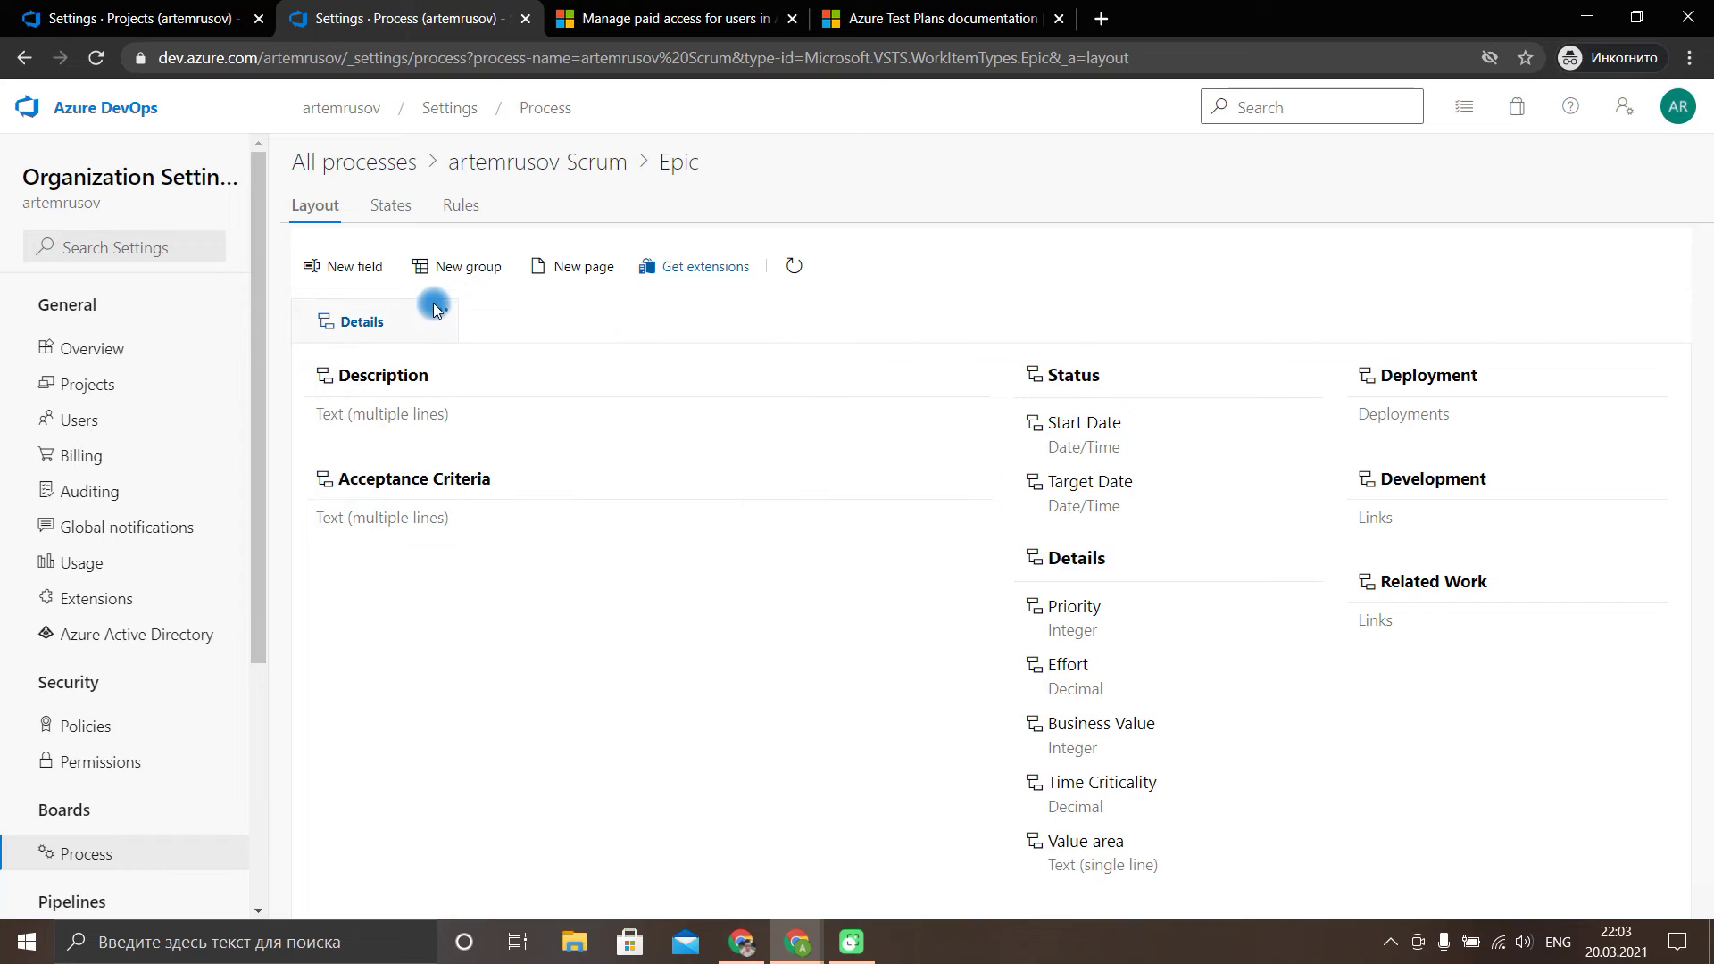
pyautogui.click(393, 207)
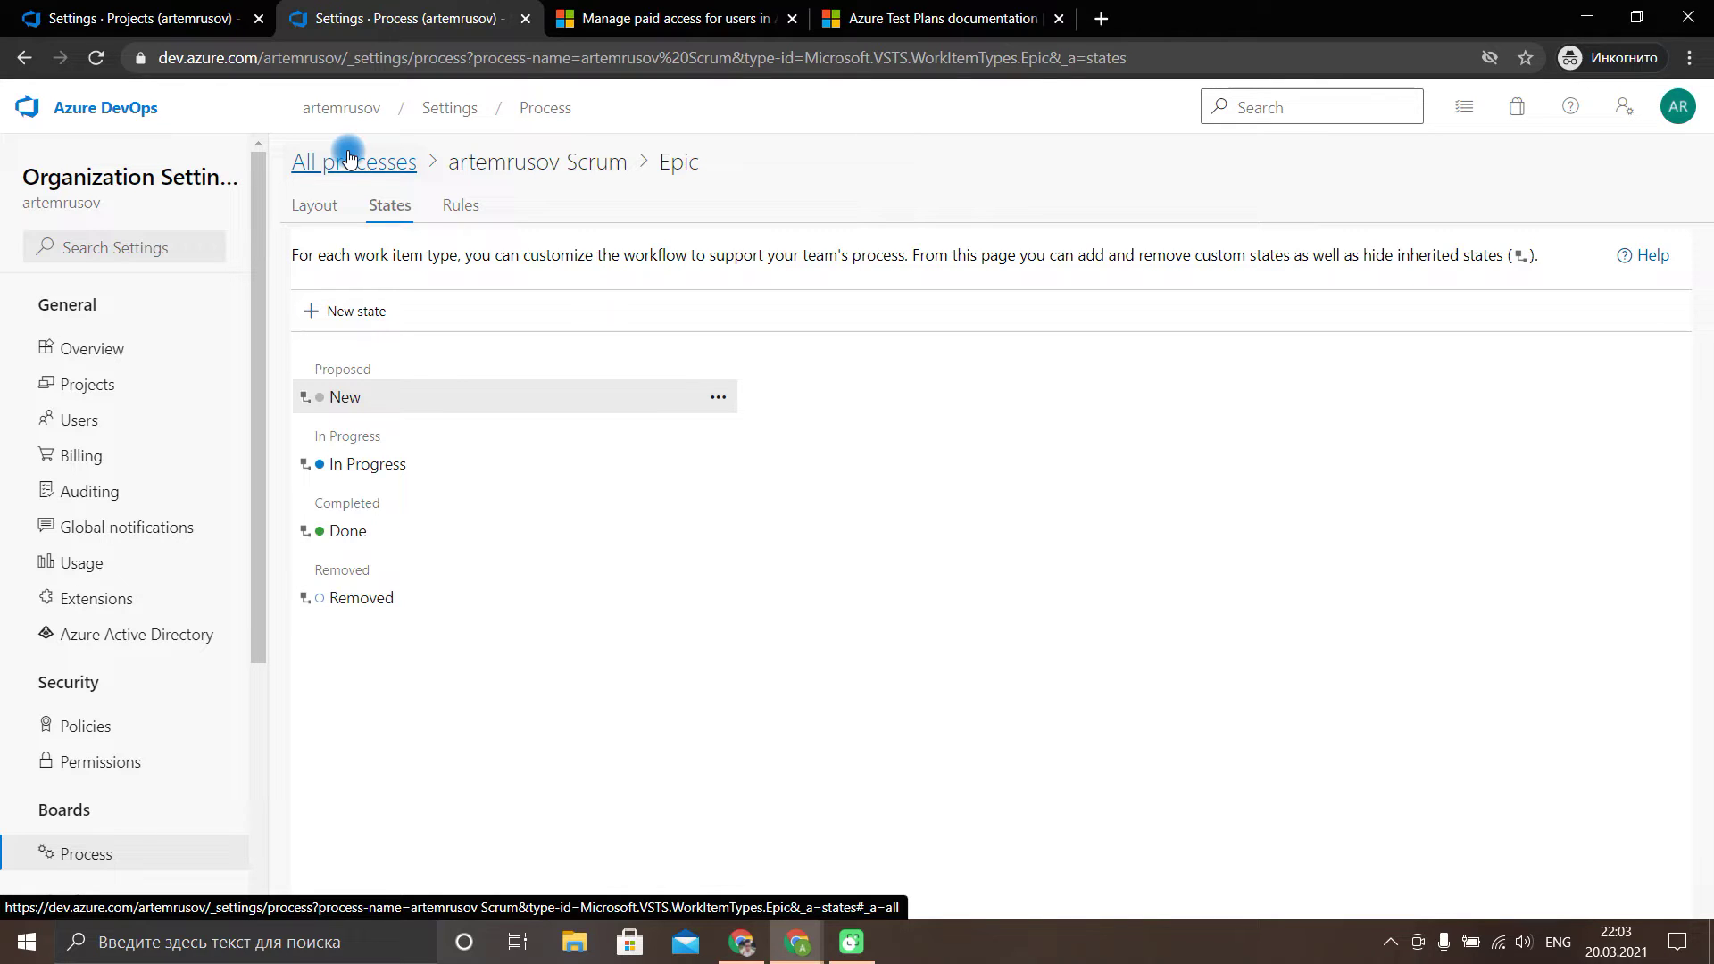
pyautogui.click(25, 59)
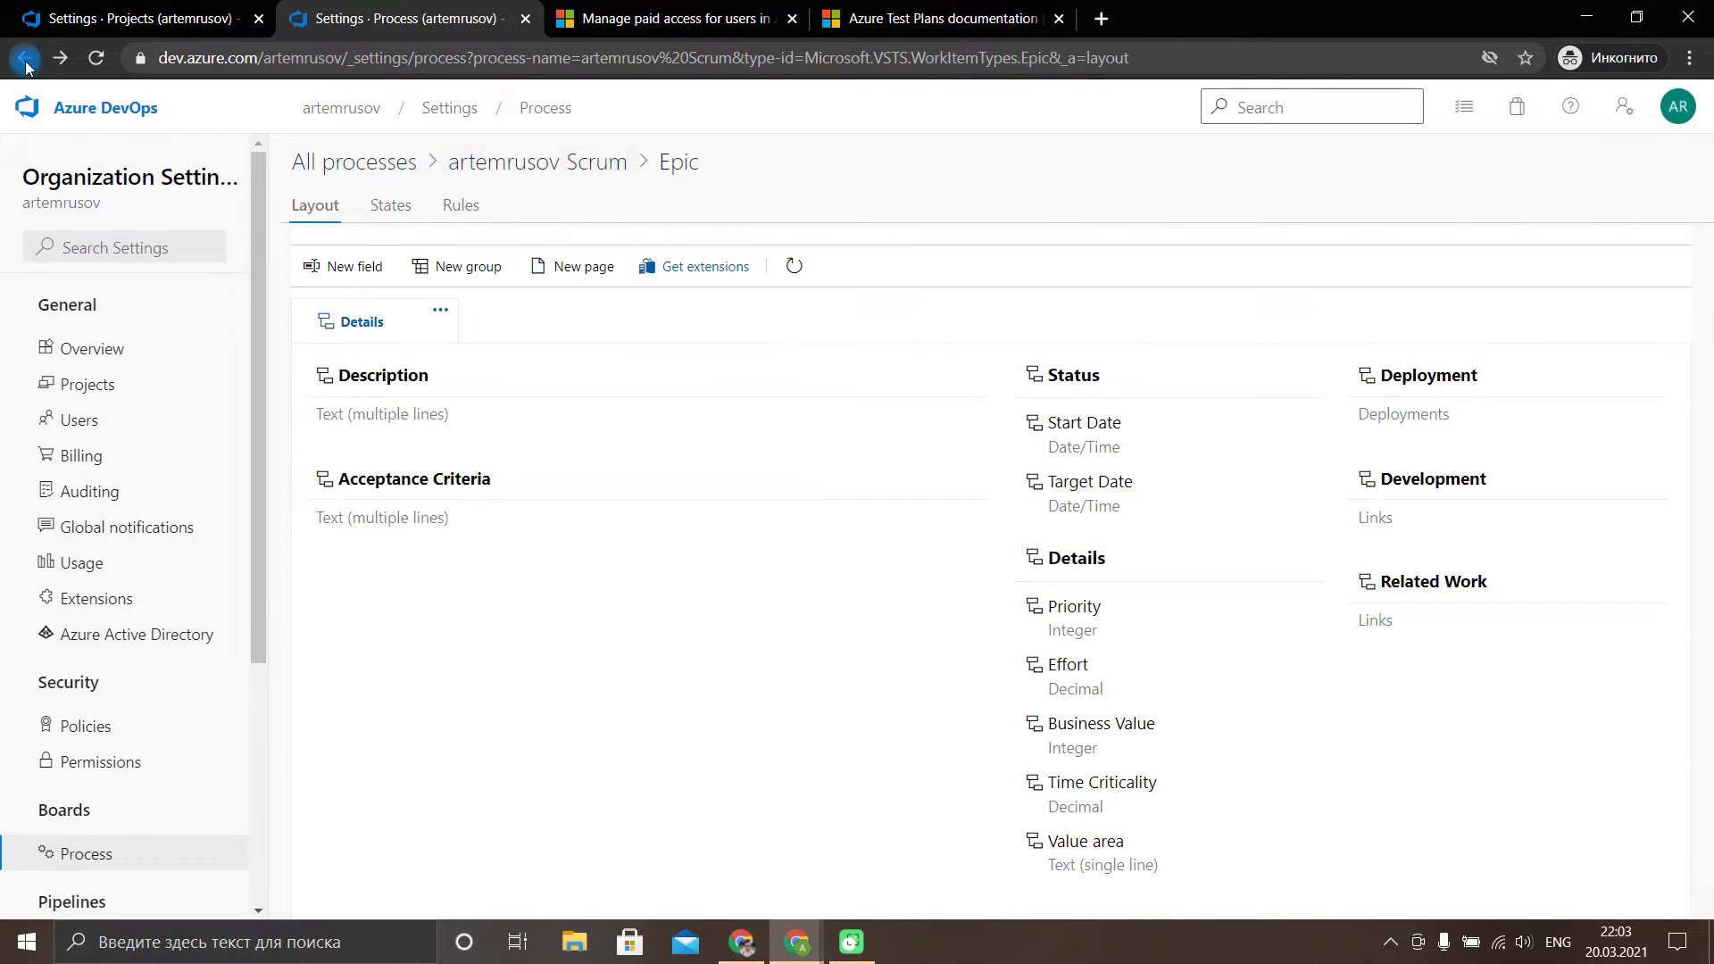
pyautogui.click(25, 59)
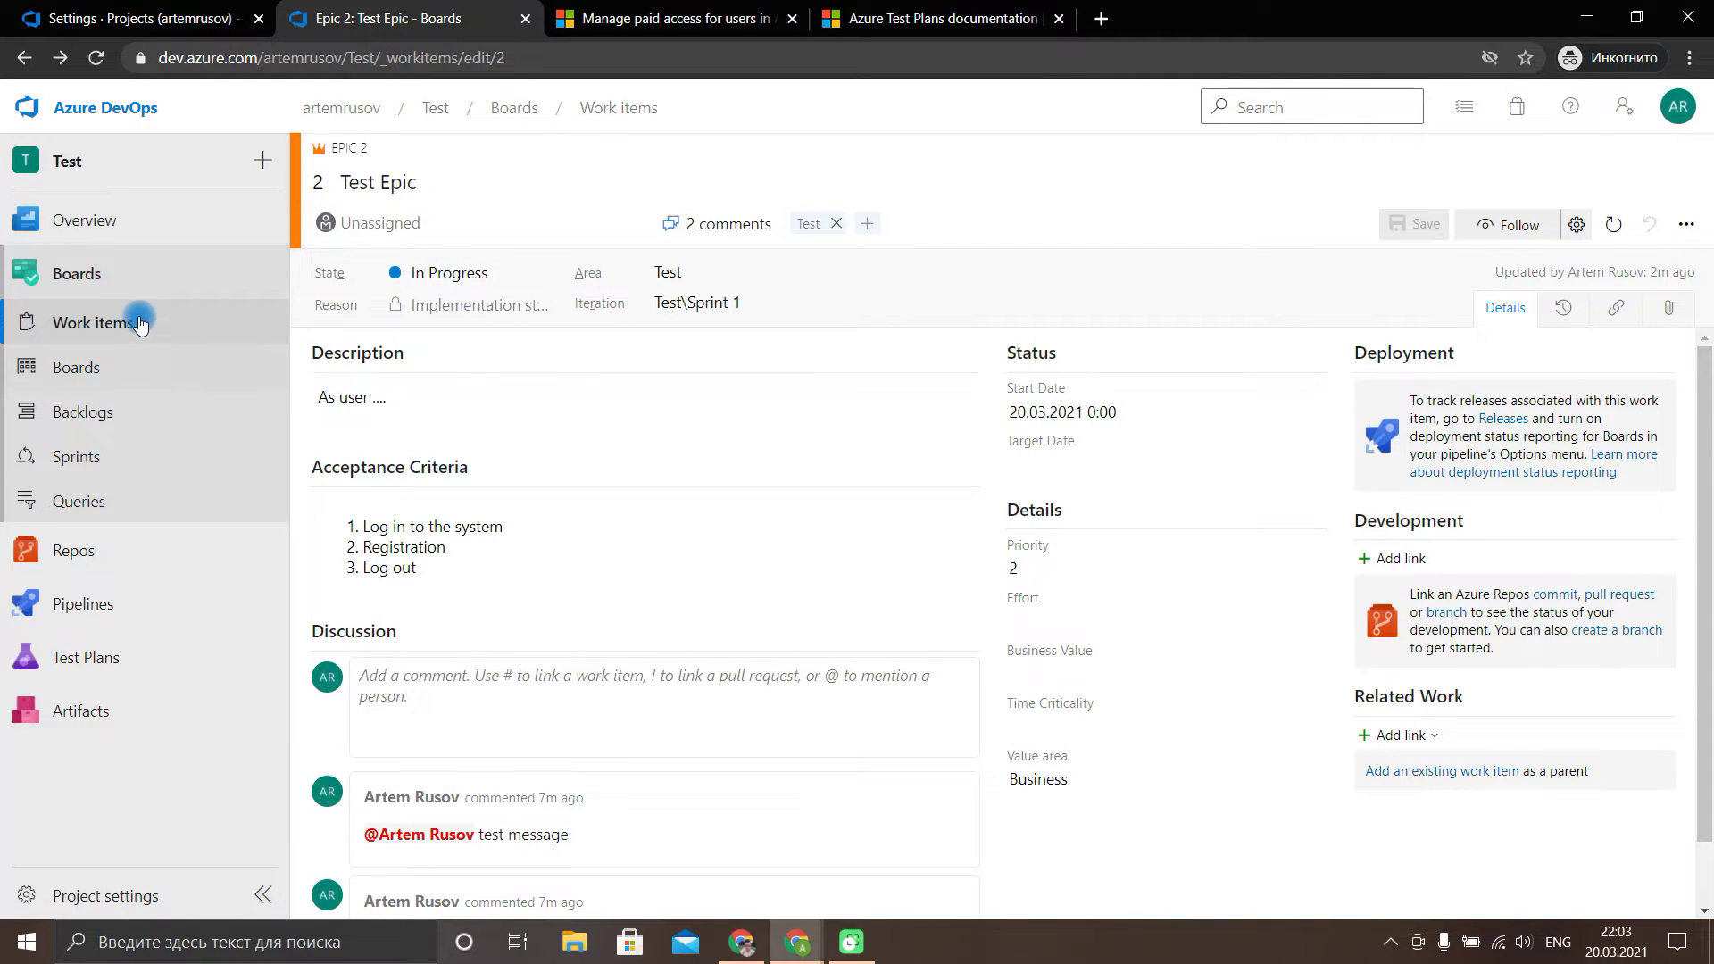
# Assign the epic to the organization user and save.
pyautogui.click(639, 223)
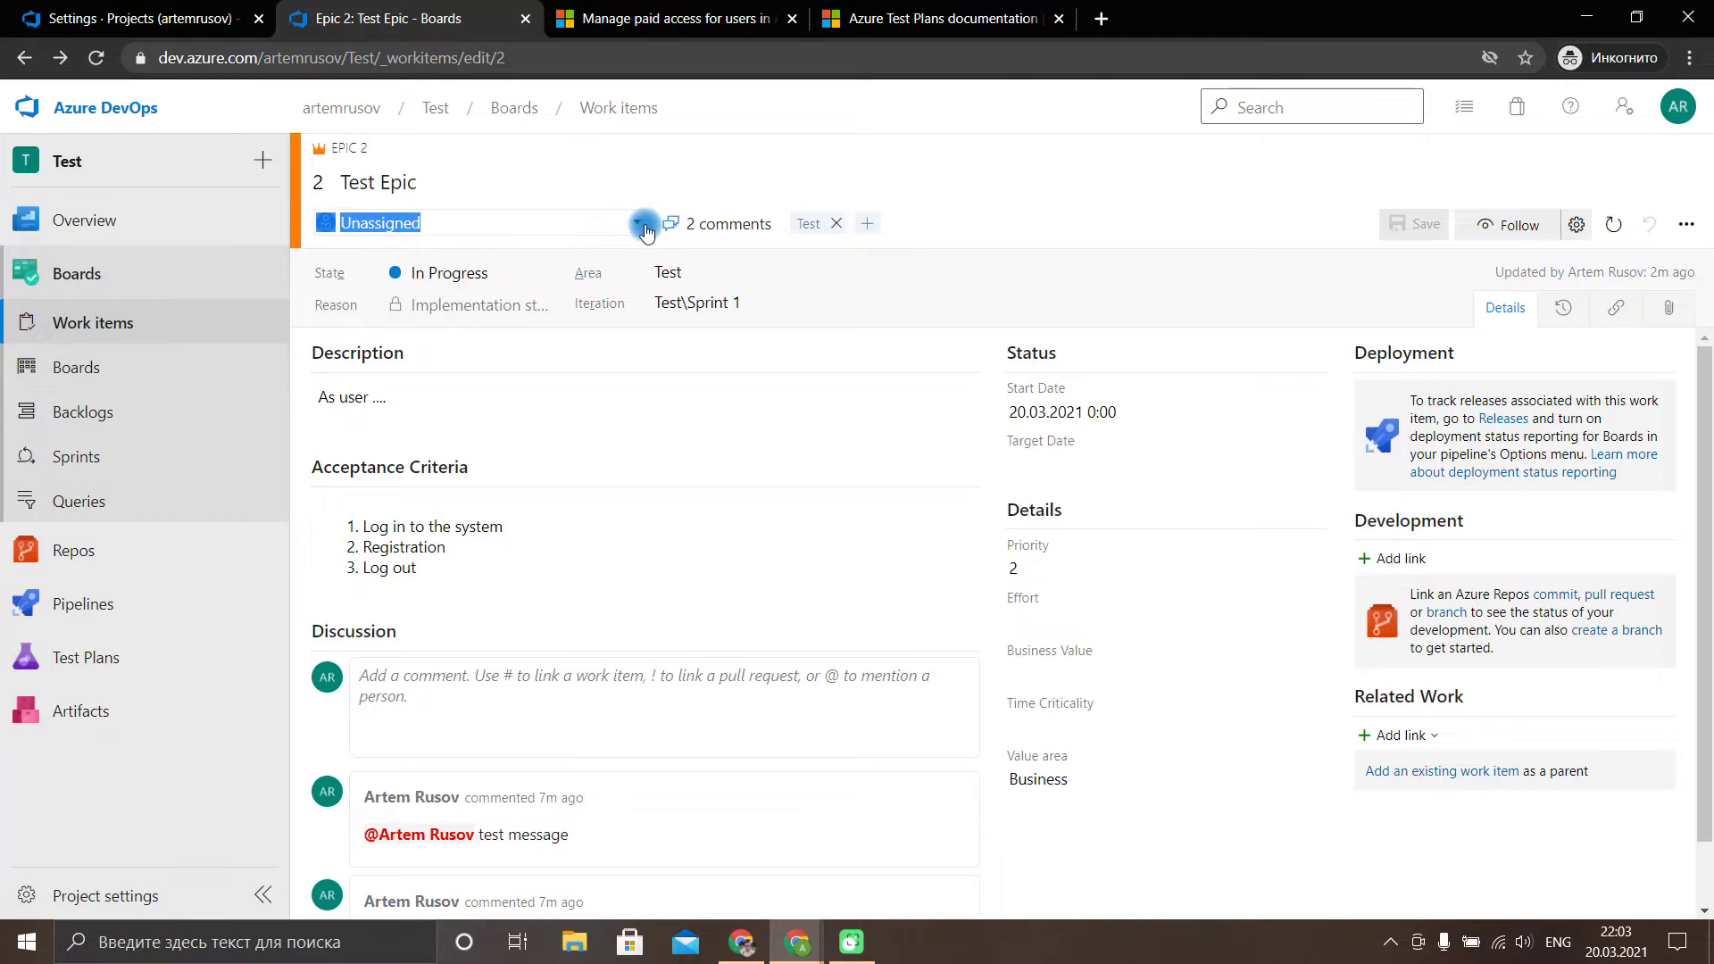
pyautogui.click(639, 223)
pyautogui.click(446, 250)
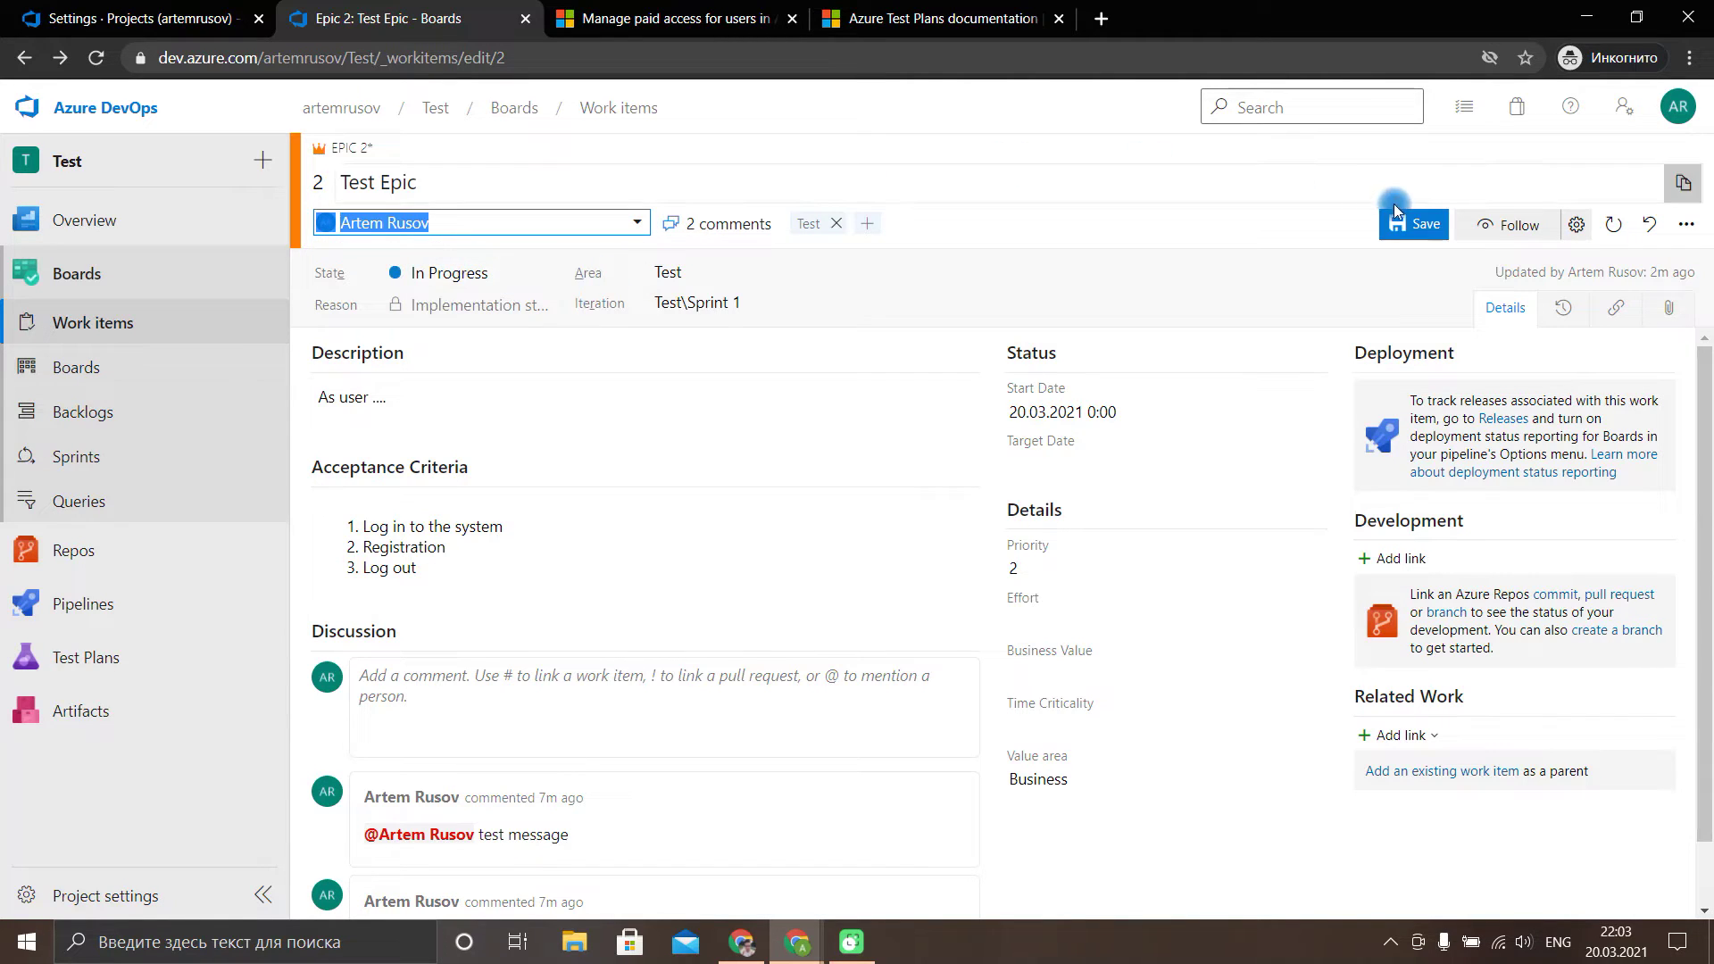
pyautogui.click(1425, 230)
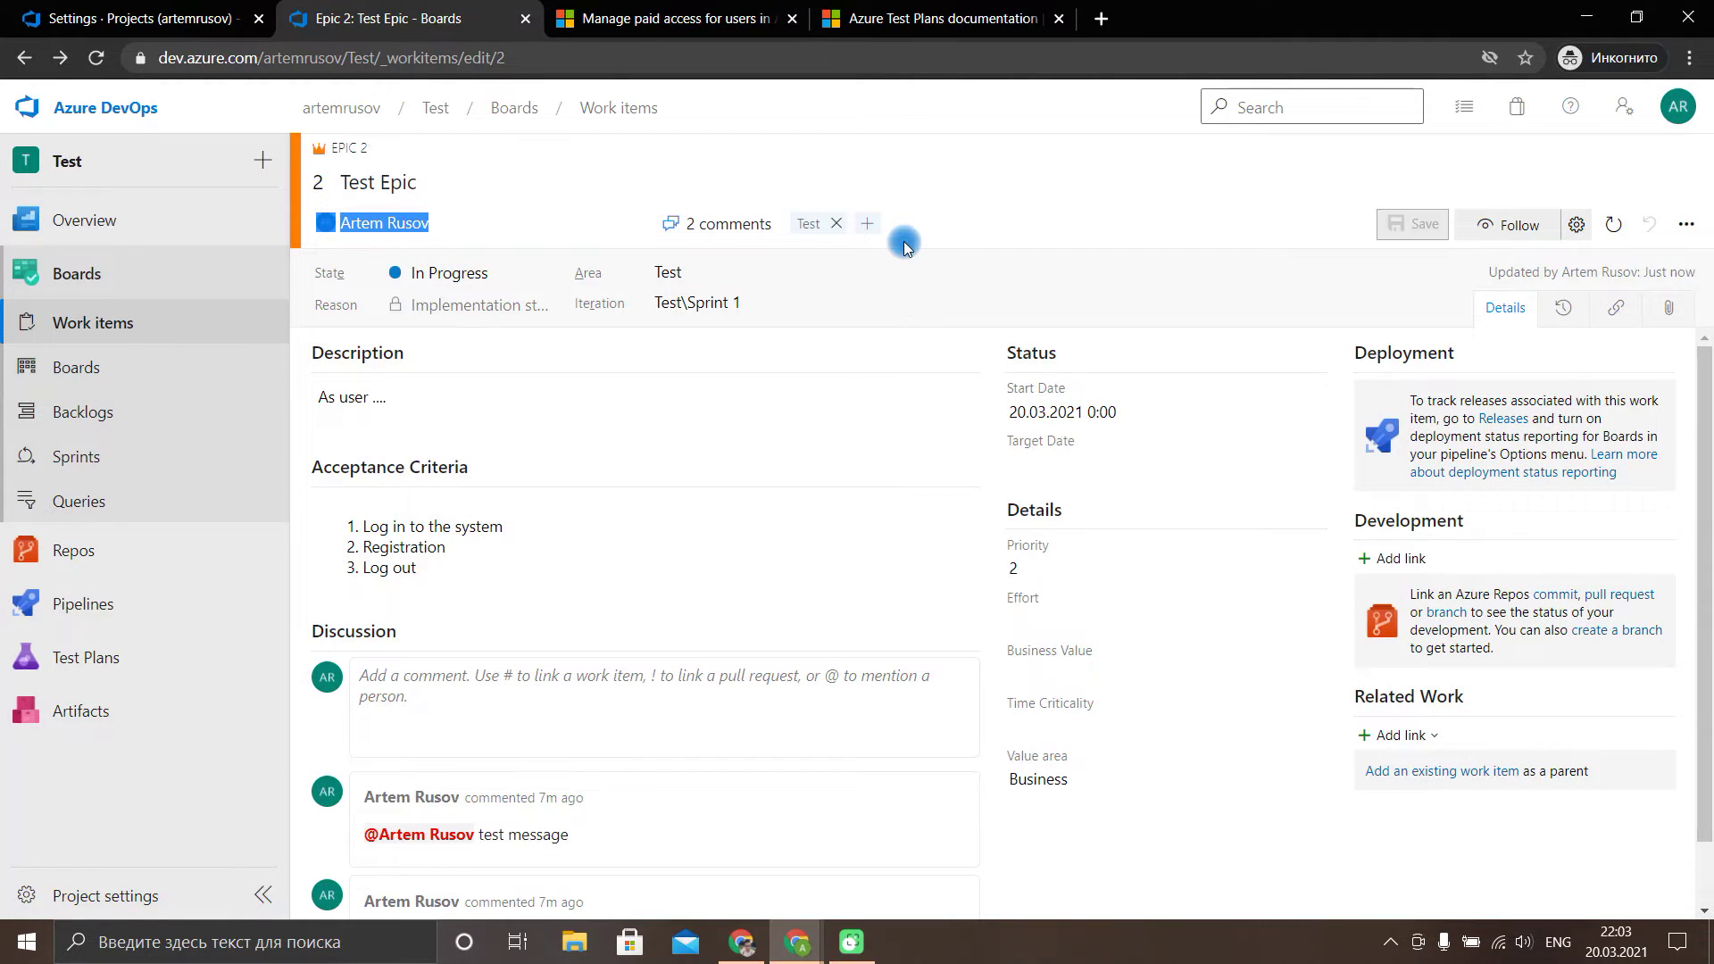
# On the team's Boards page, create a product backlog item named "Test User Story" in the New column.
pyautogui.click(116, 366)
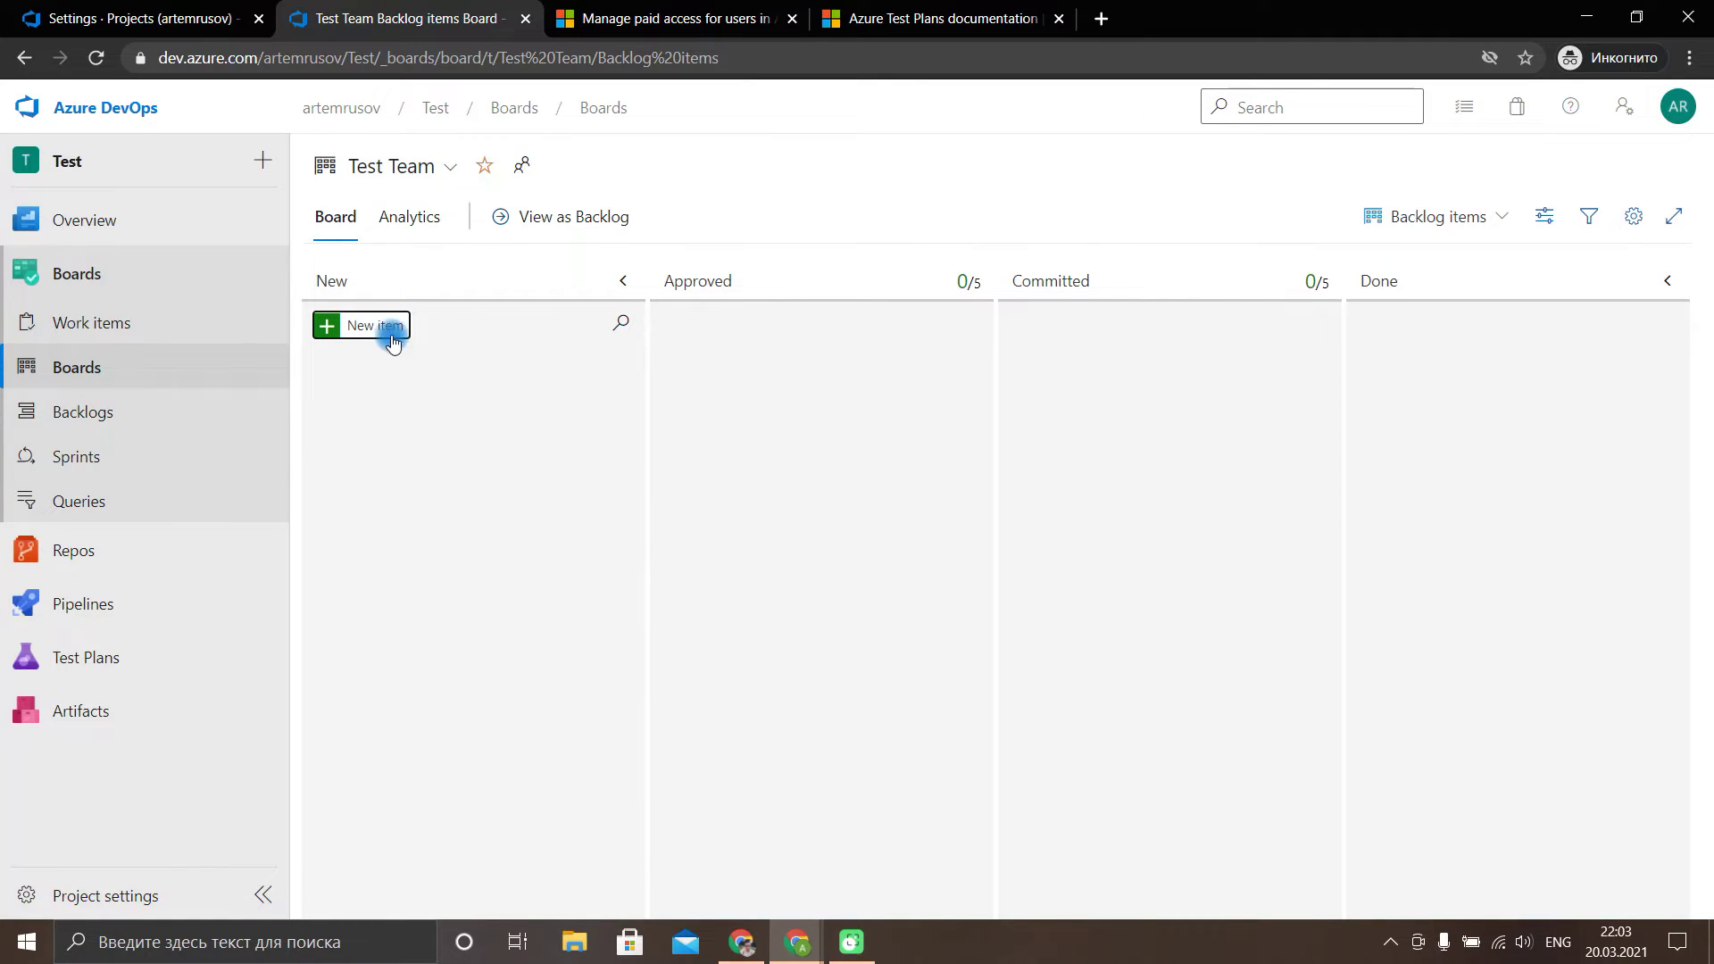
pyautogui.click(1267, 338)
pyautogui.click(384, 325)
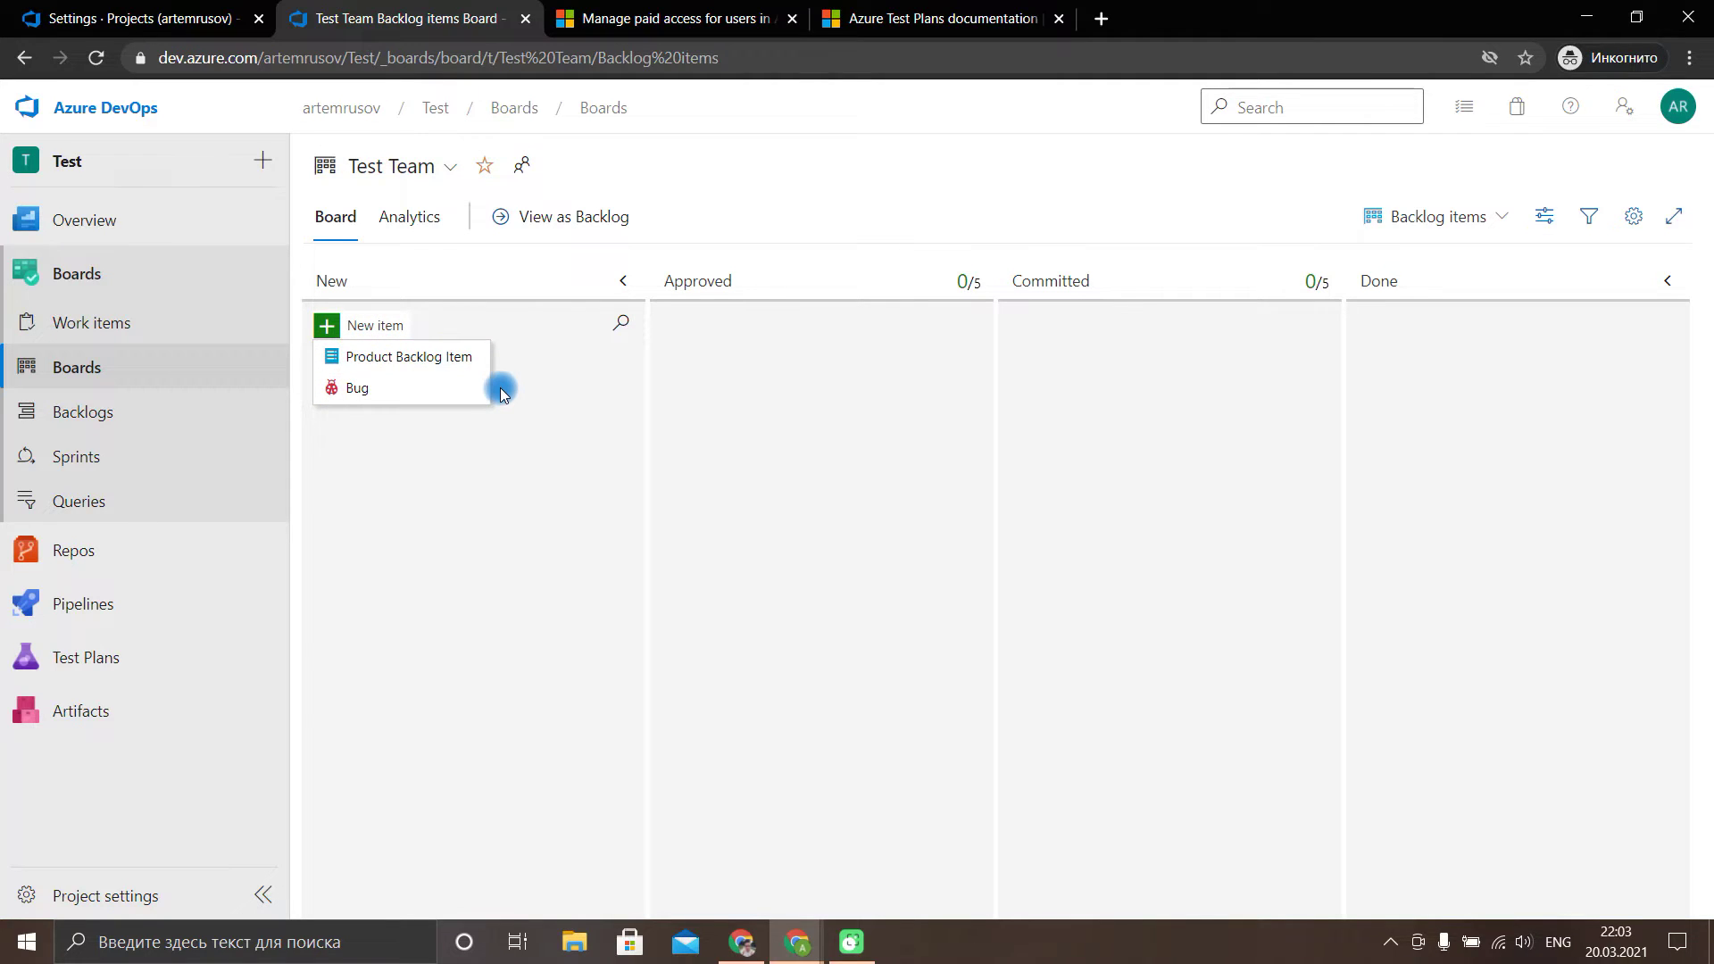
pyautogui.click(419, 361)
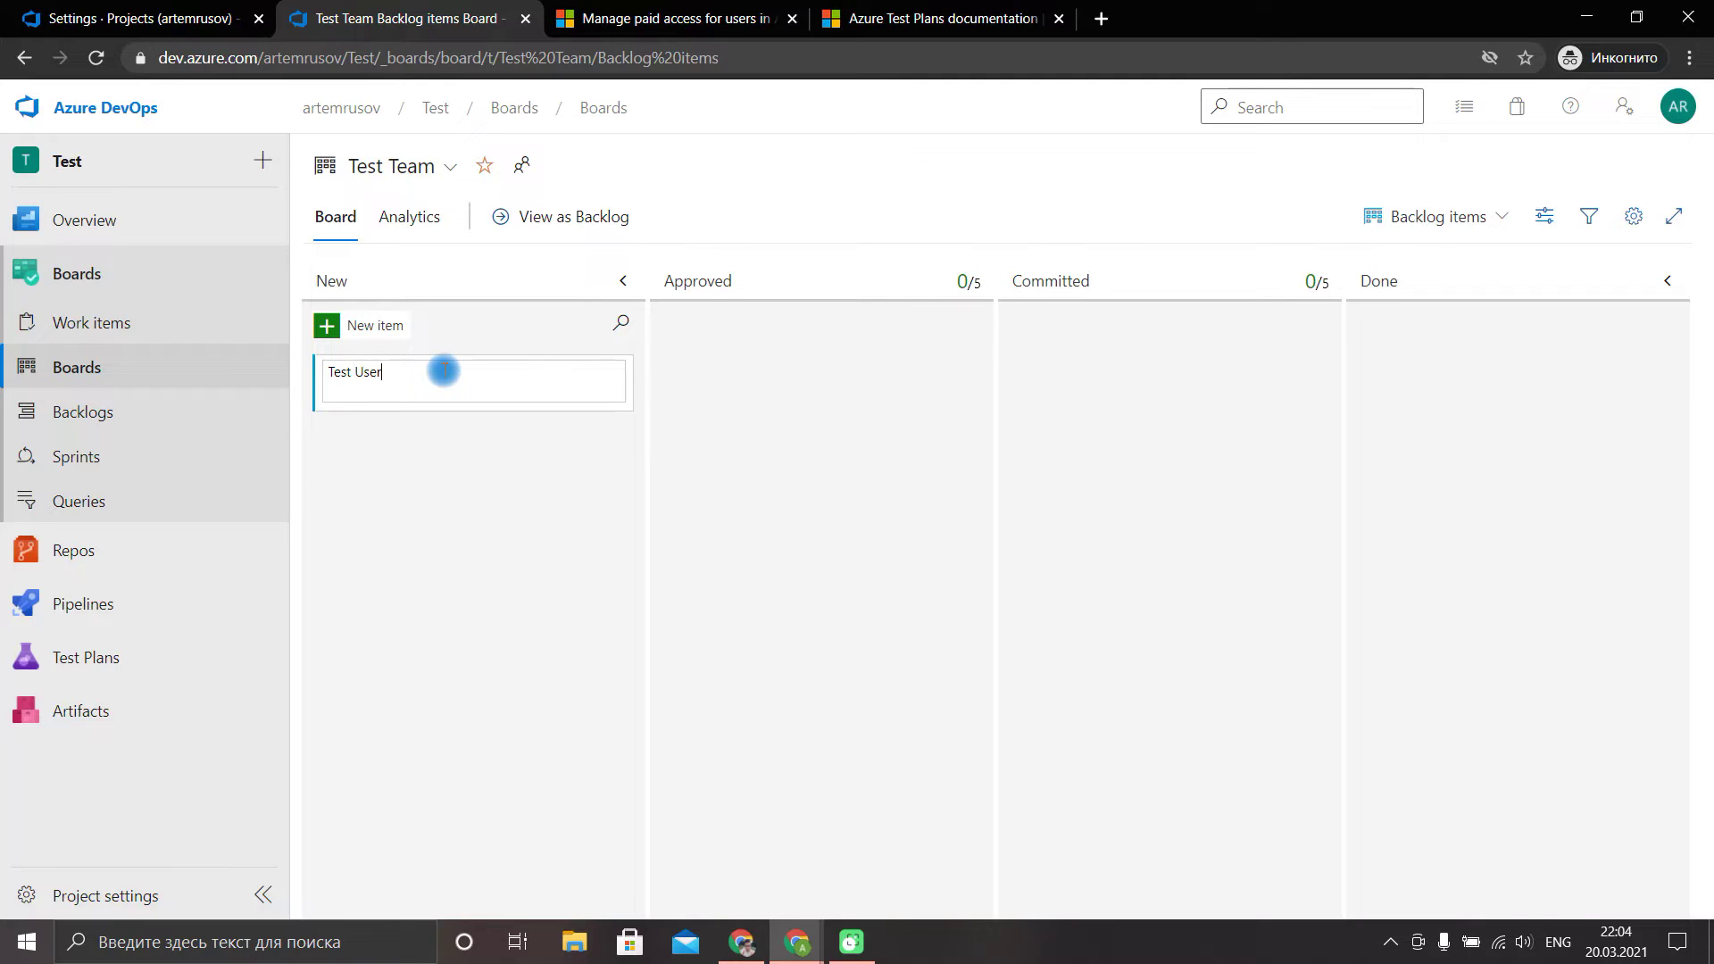
pyautogui.write('Test User Story')
pyautogui.press('Return')
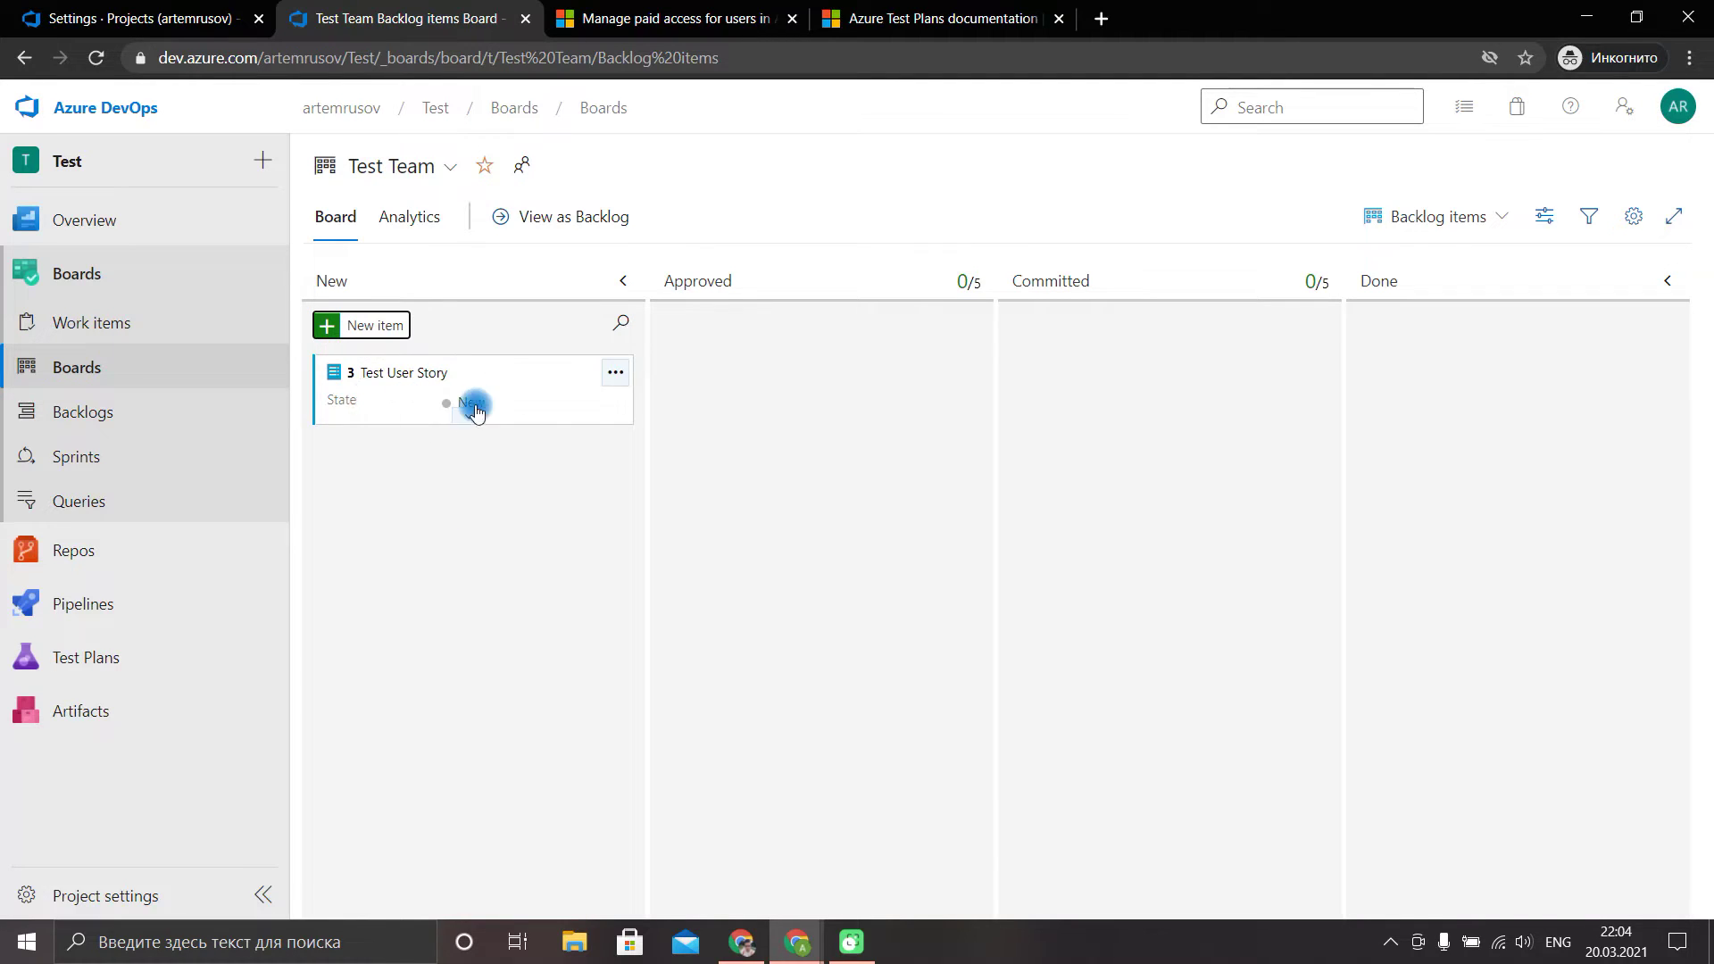
# Link the Test User Story item to Epic 2 "Test Epic" as its parent and save it.
pyautogui.click(415, 373)
pyautogui.scroll(-2, 1276, 634)
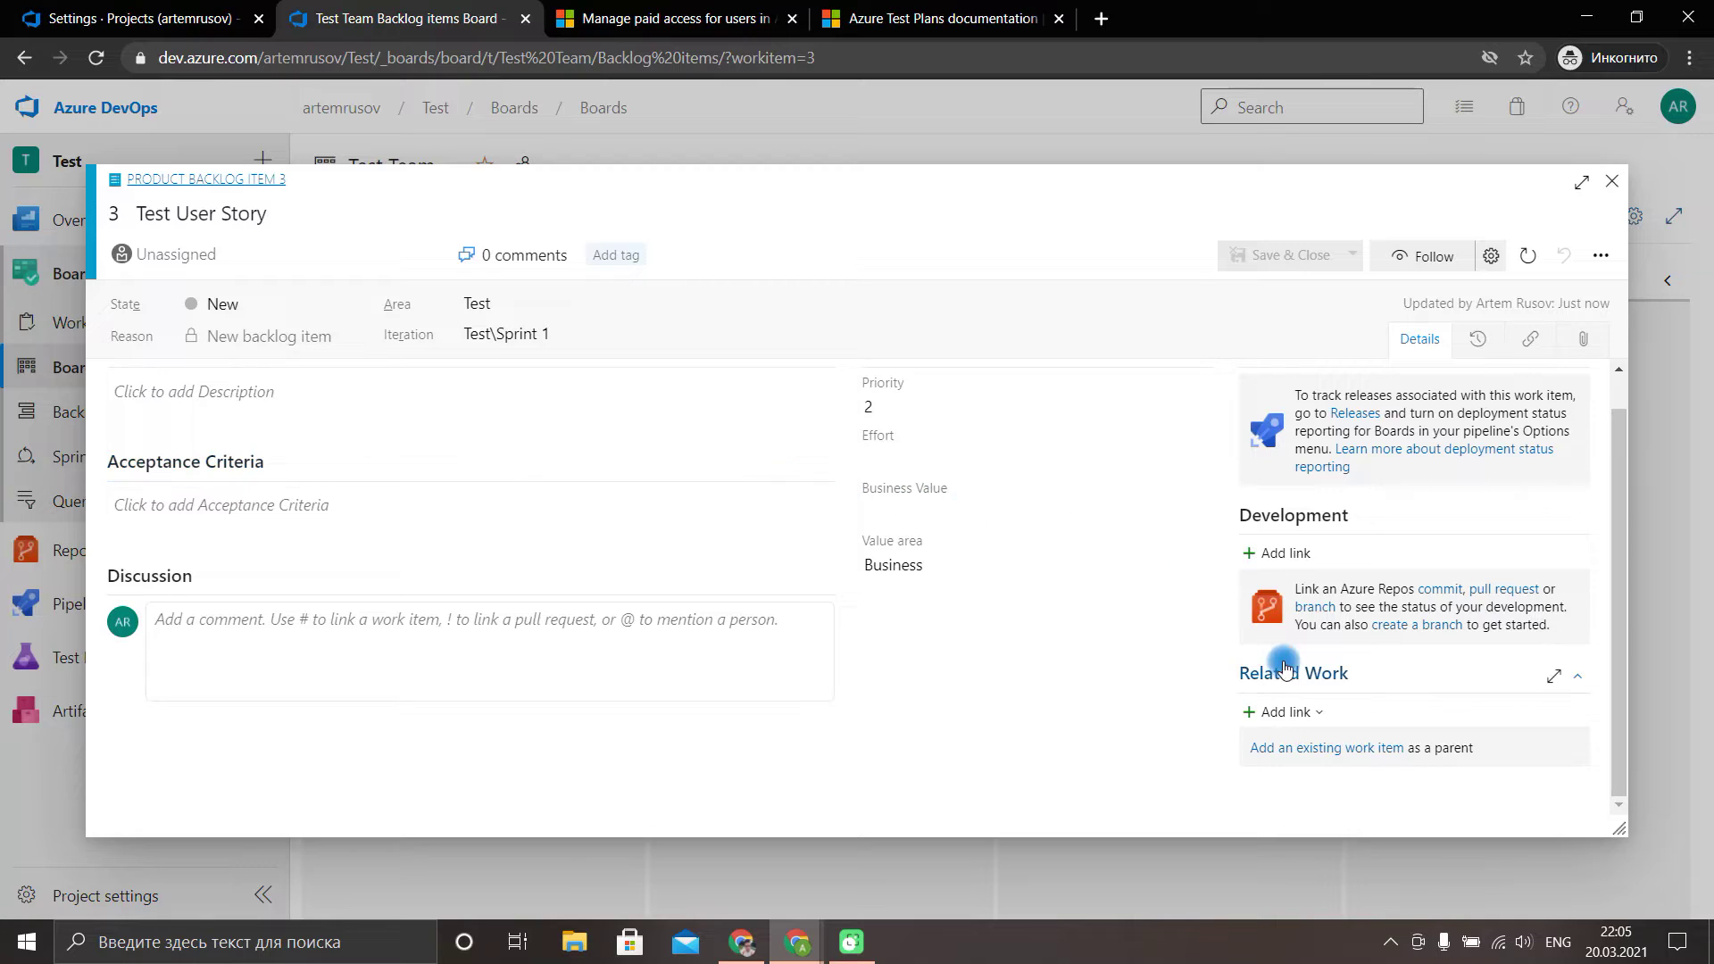
pyautogui.click(1272, 711)
pyautogui.click(1321, 756)
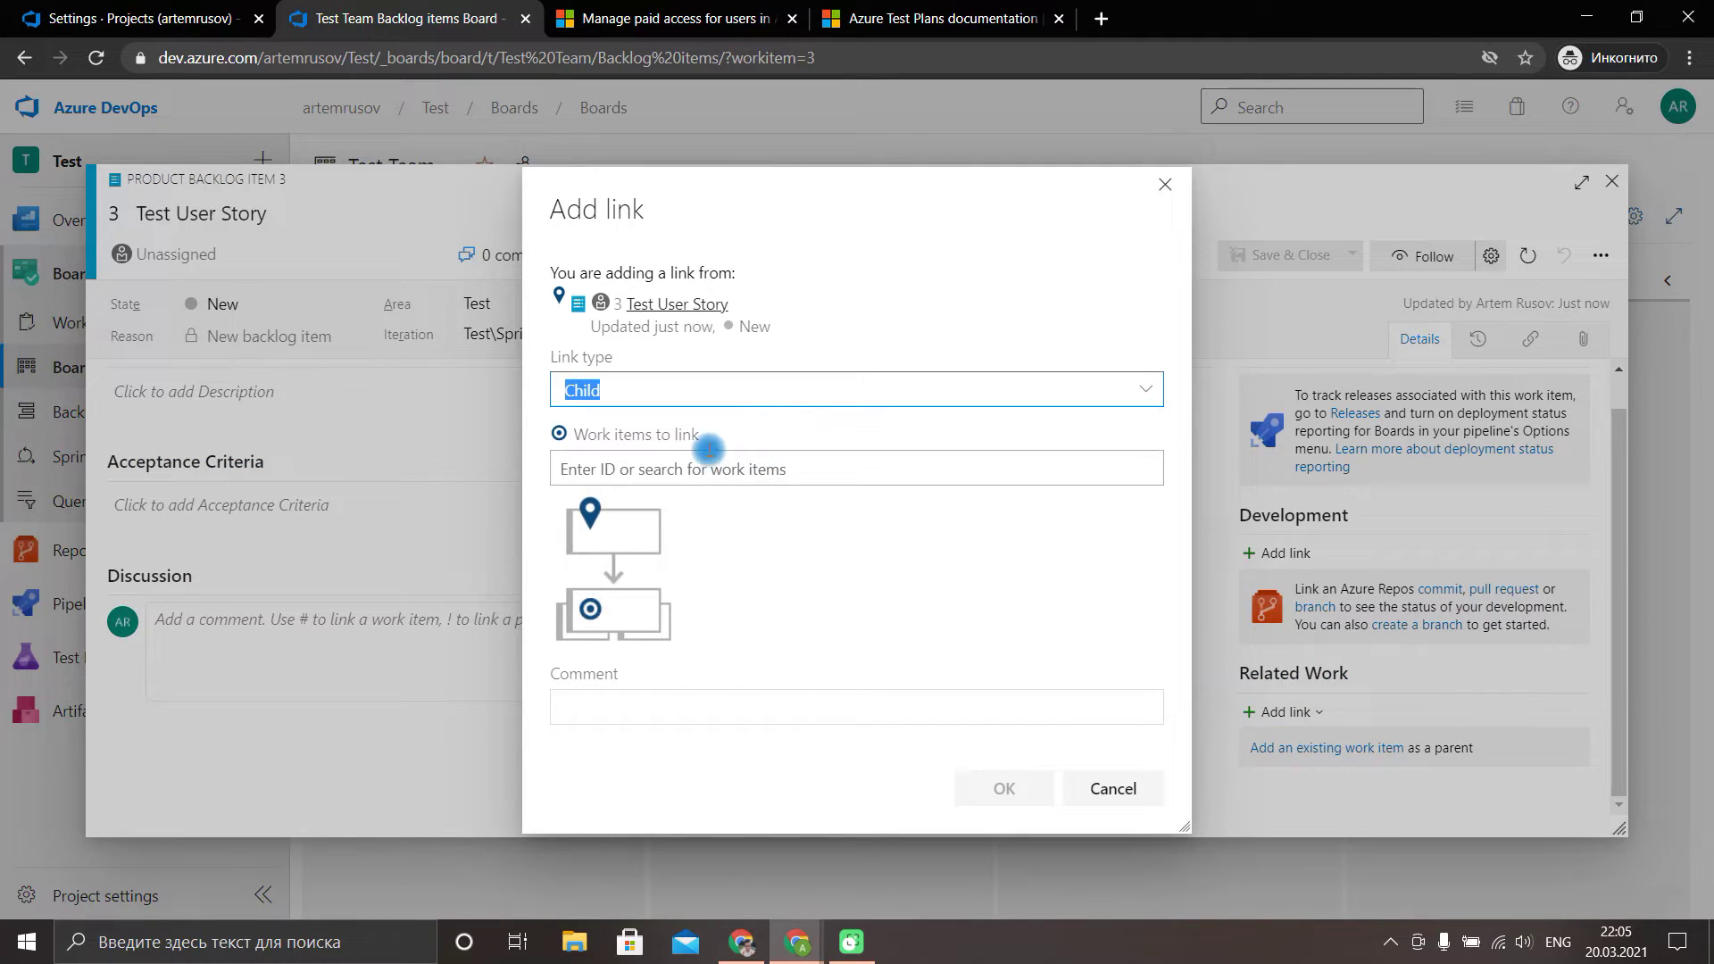
pyautogui.click(1052, 406)
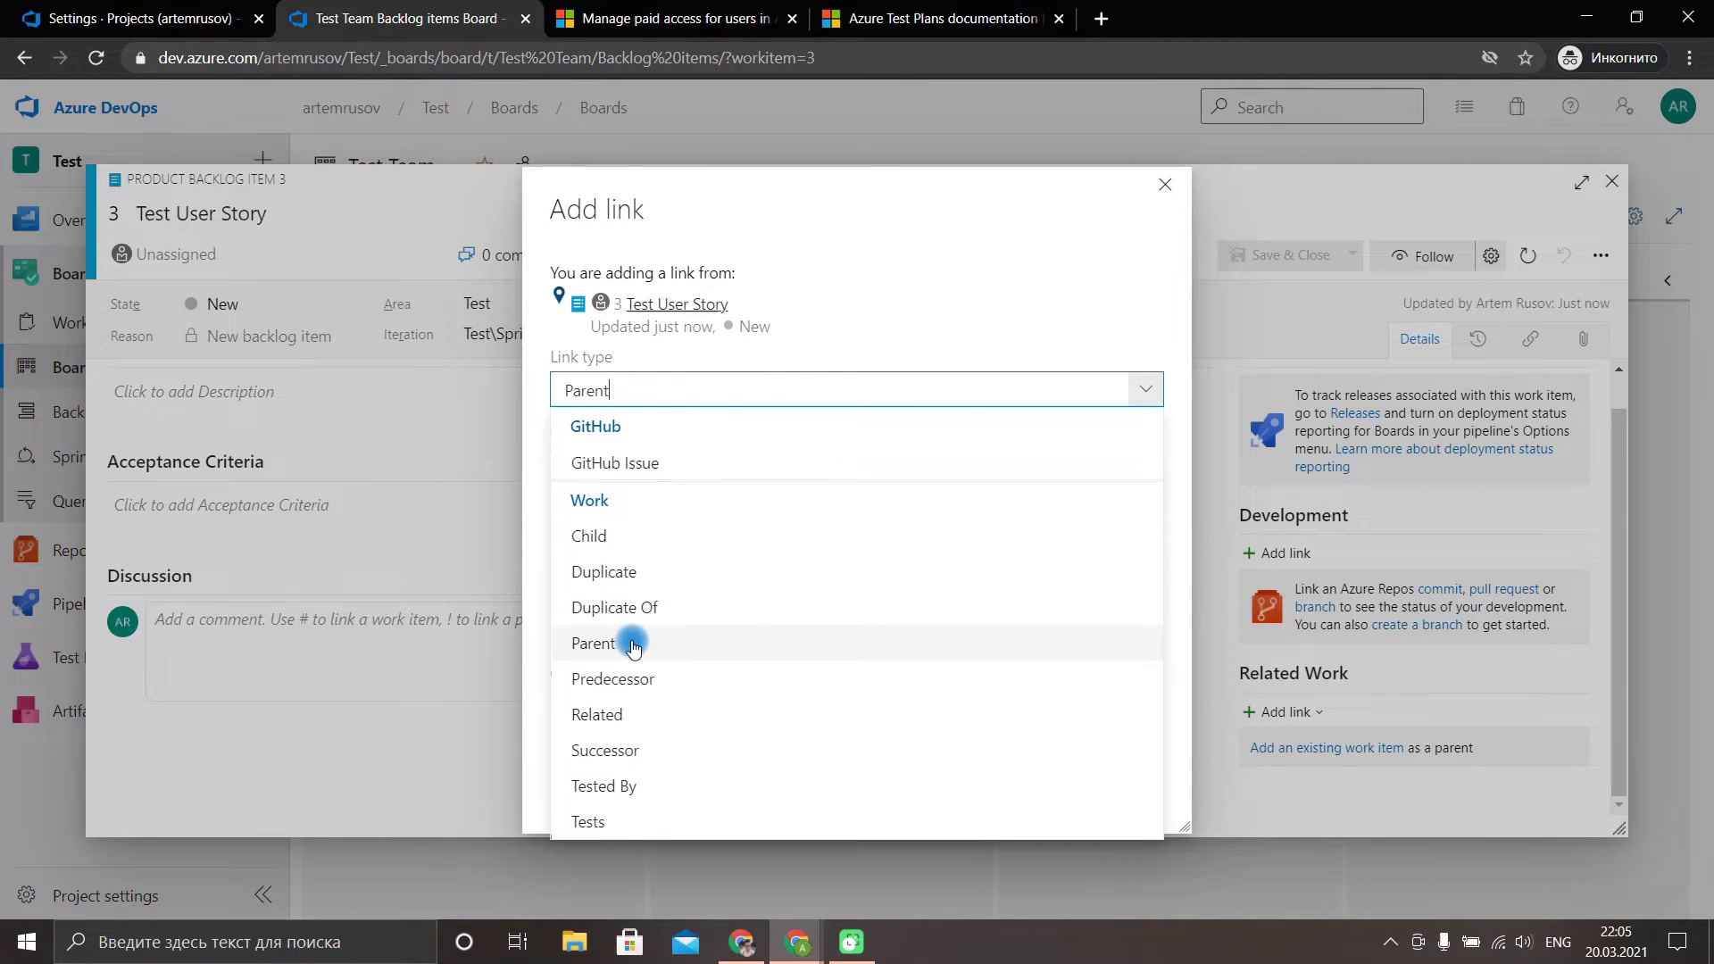
pyautogui.click(594, 642)
pyautogui.click(708, 467)
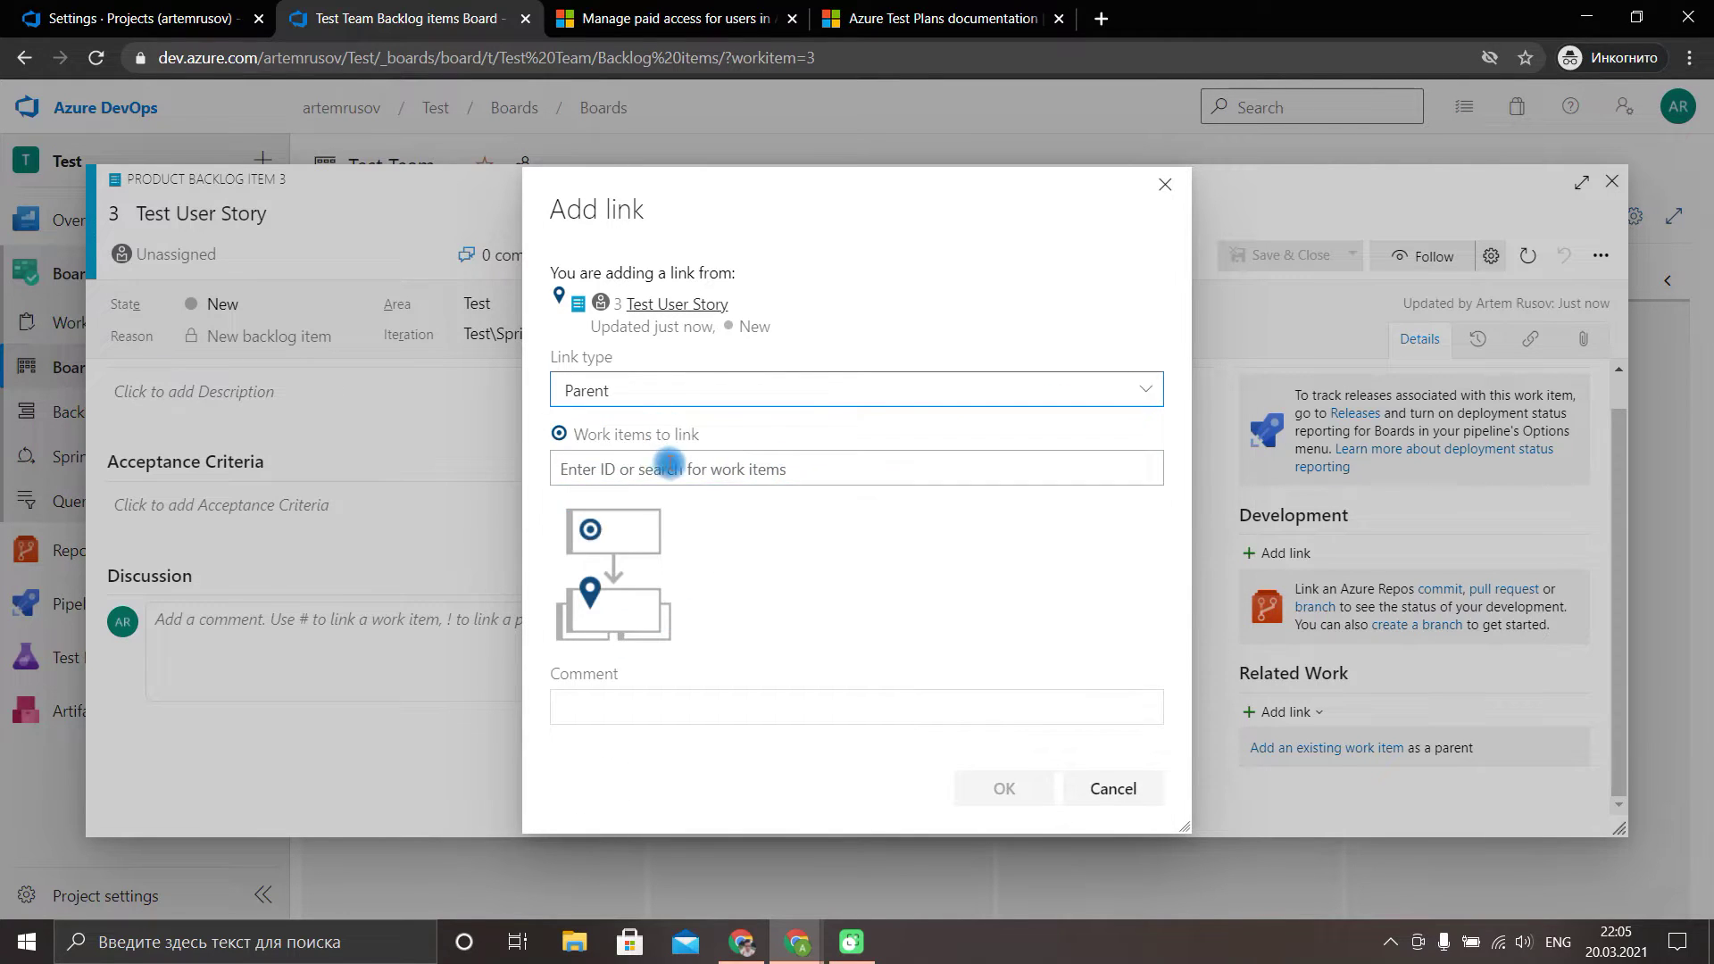
pyautogui.click(673, 467)
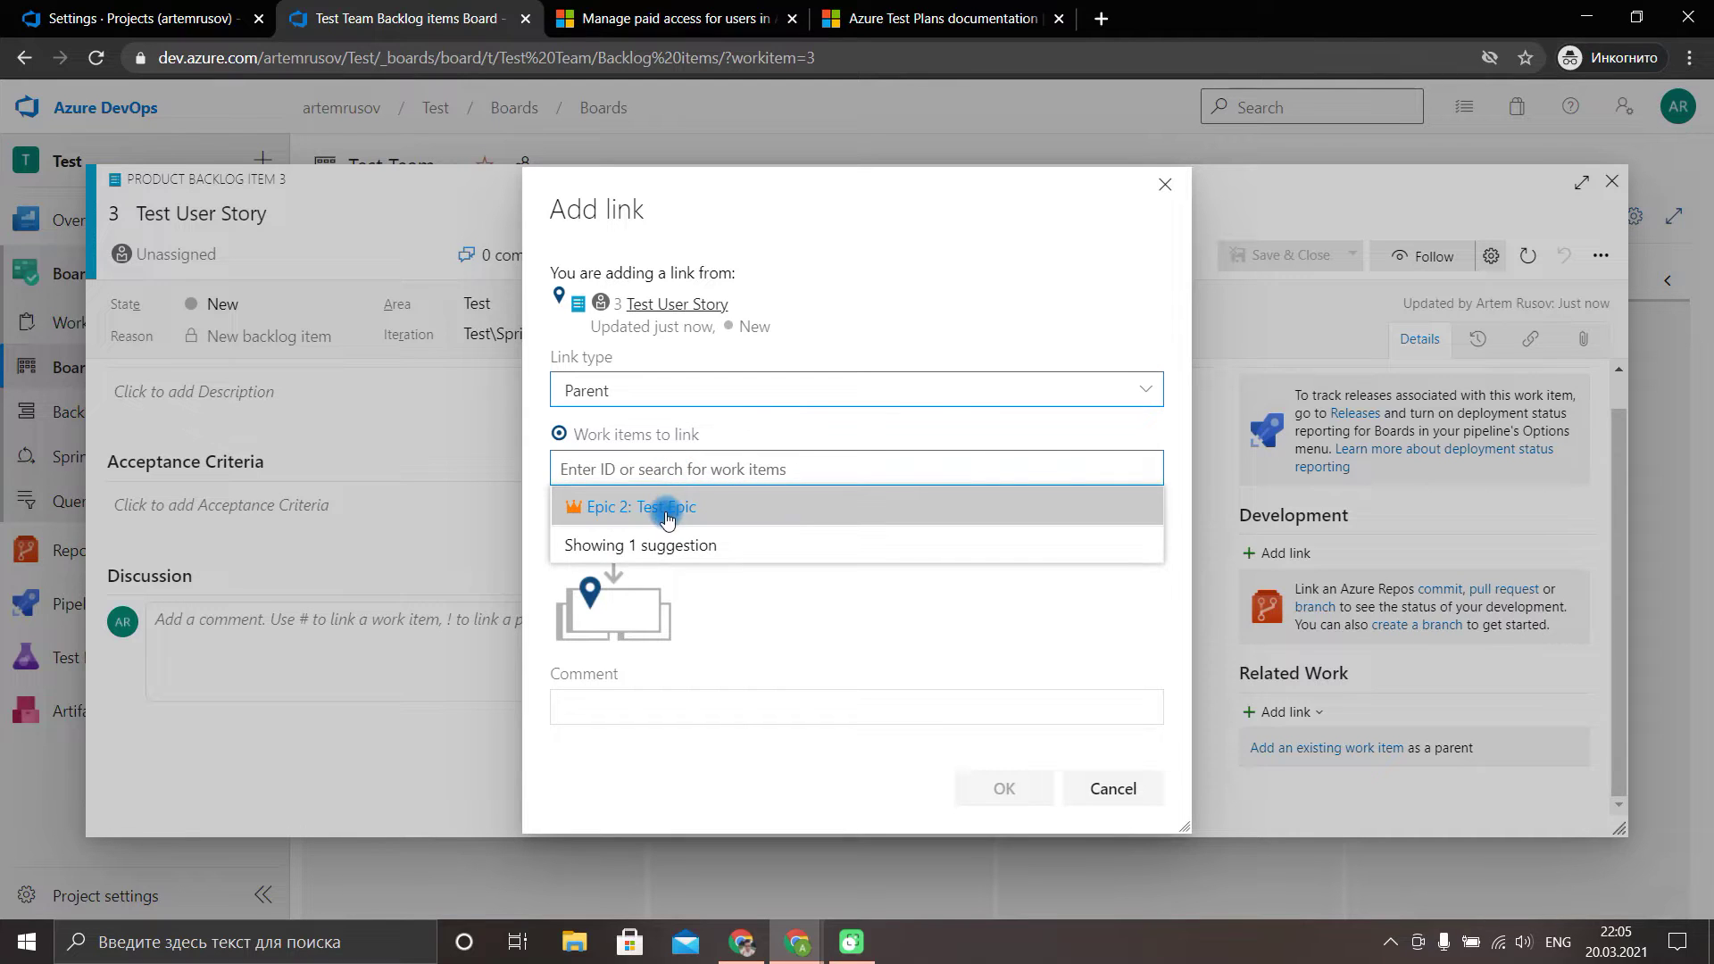
pyautogui.click(669, 505)
pyautogui.click(1004, 788)
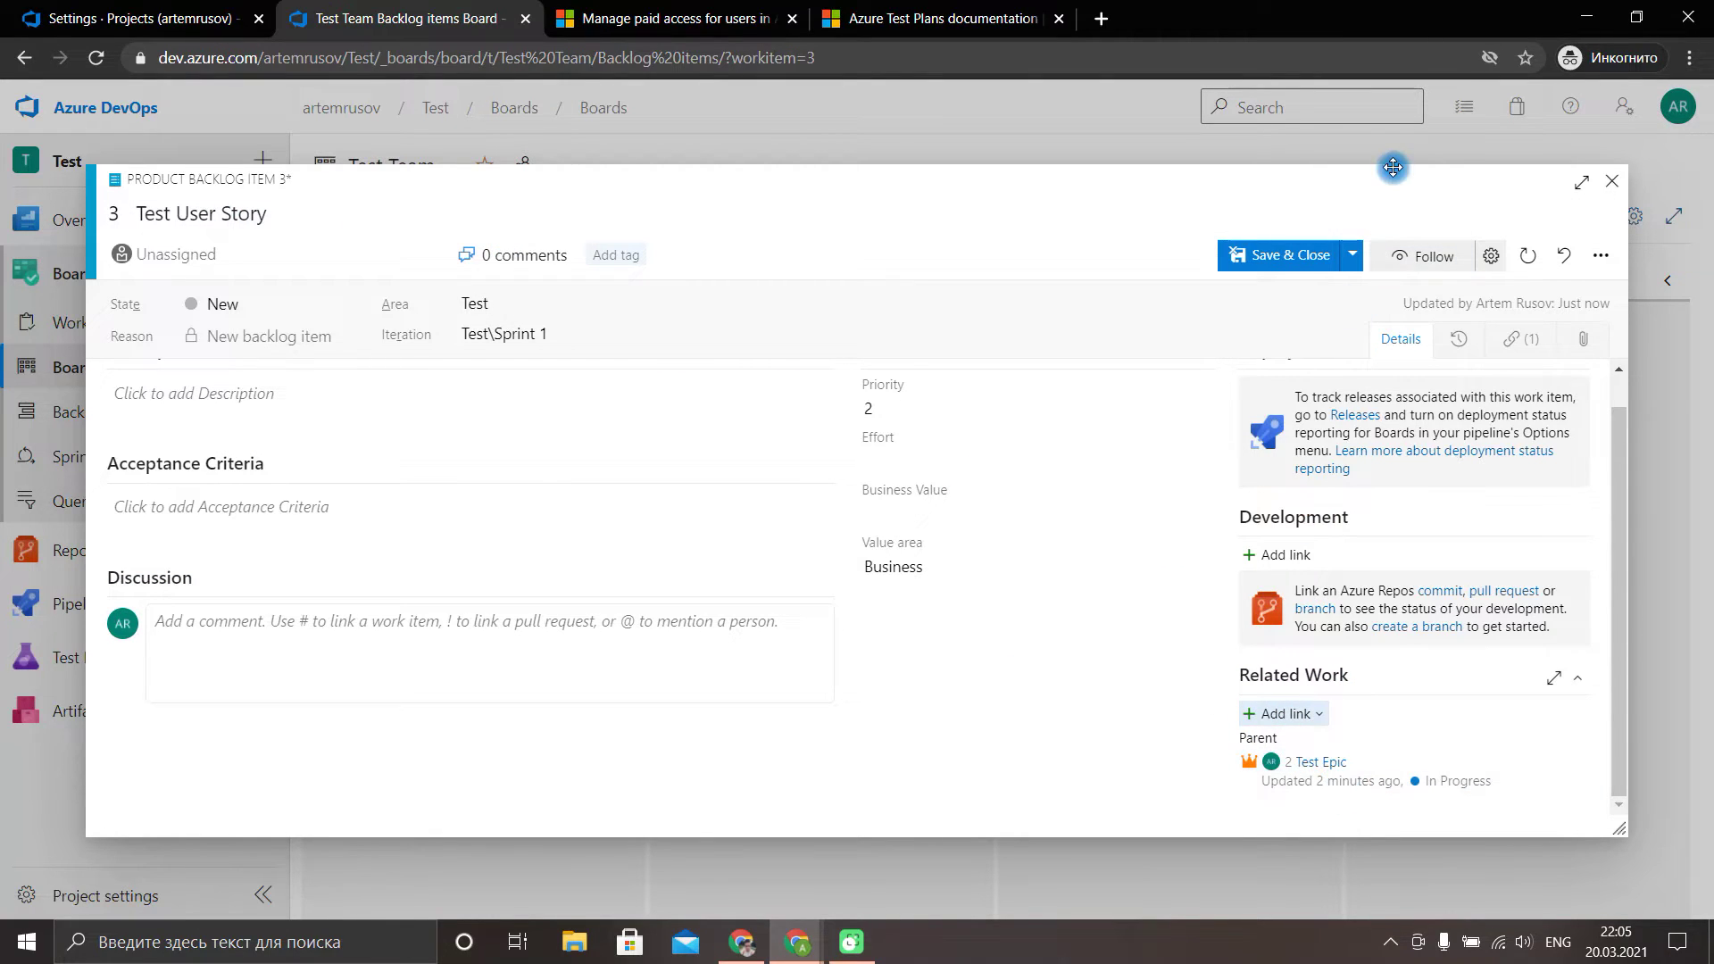
pyautogui.click(1353, 254)
pyautogui.click(1312, 284)
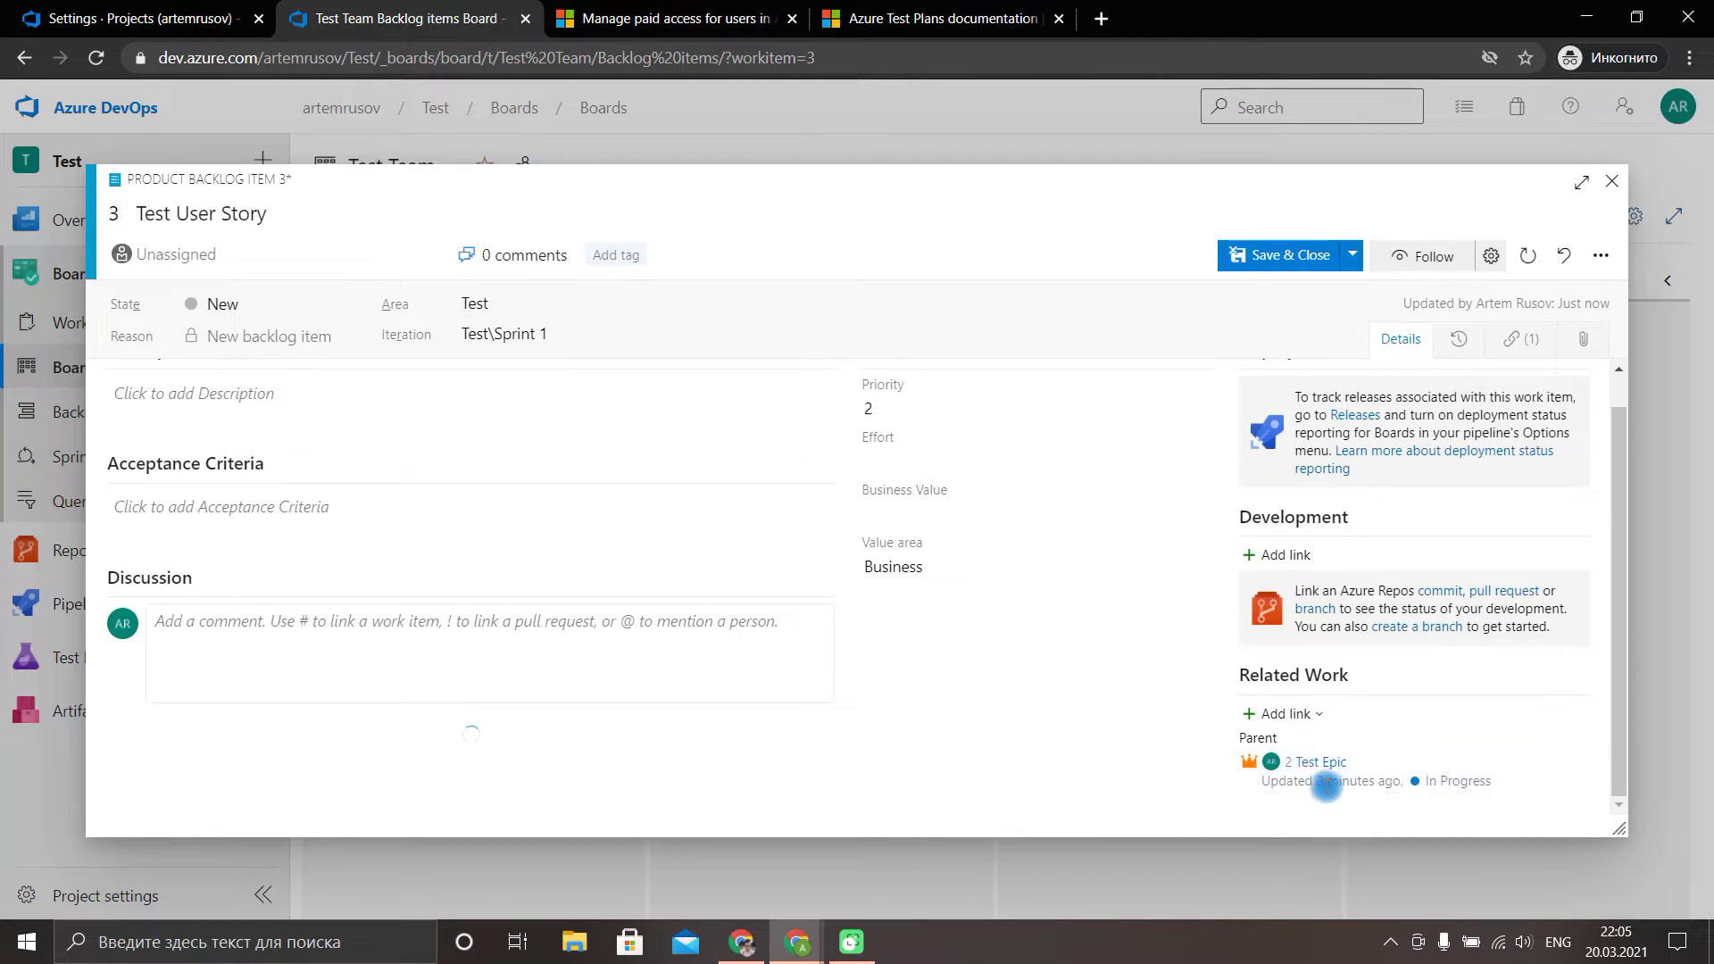
# Check the related work of the parent Test Epic for its child link, and return to Test User Story.
pyautogui.click(1313, 764)
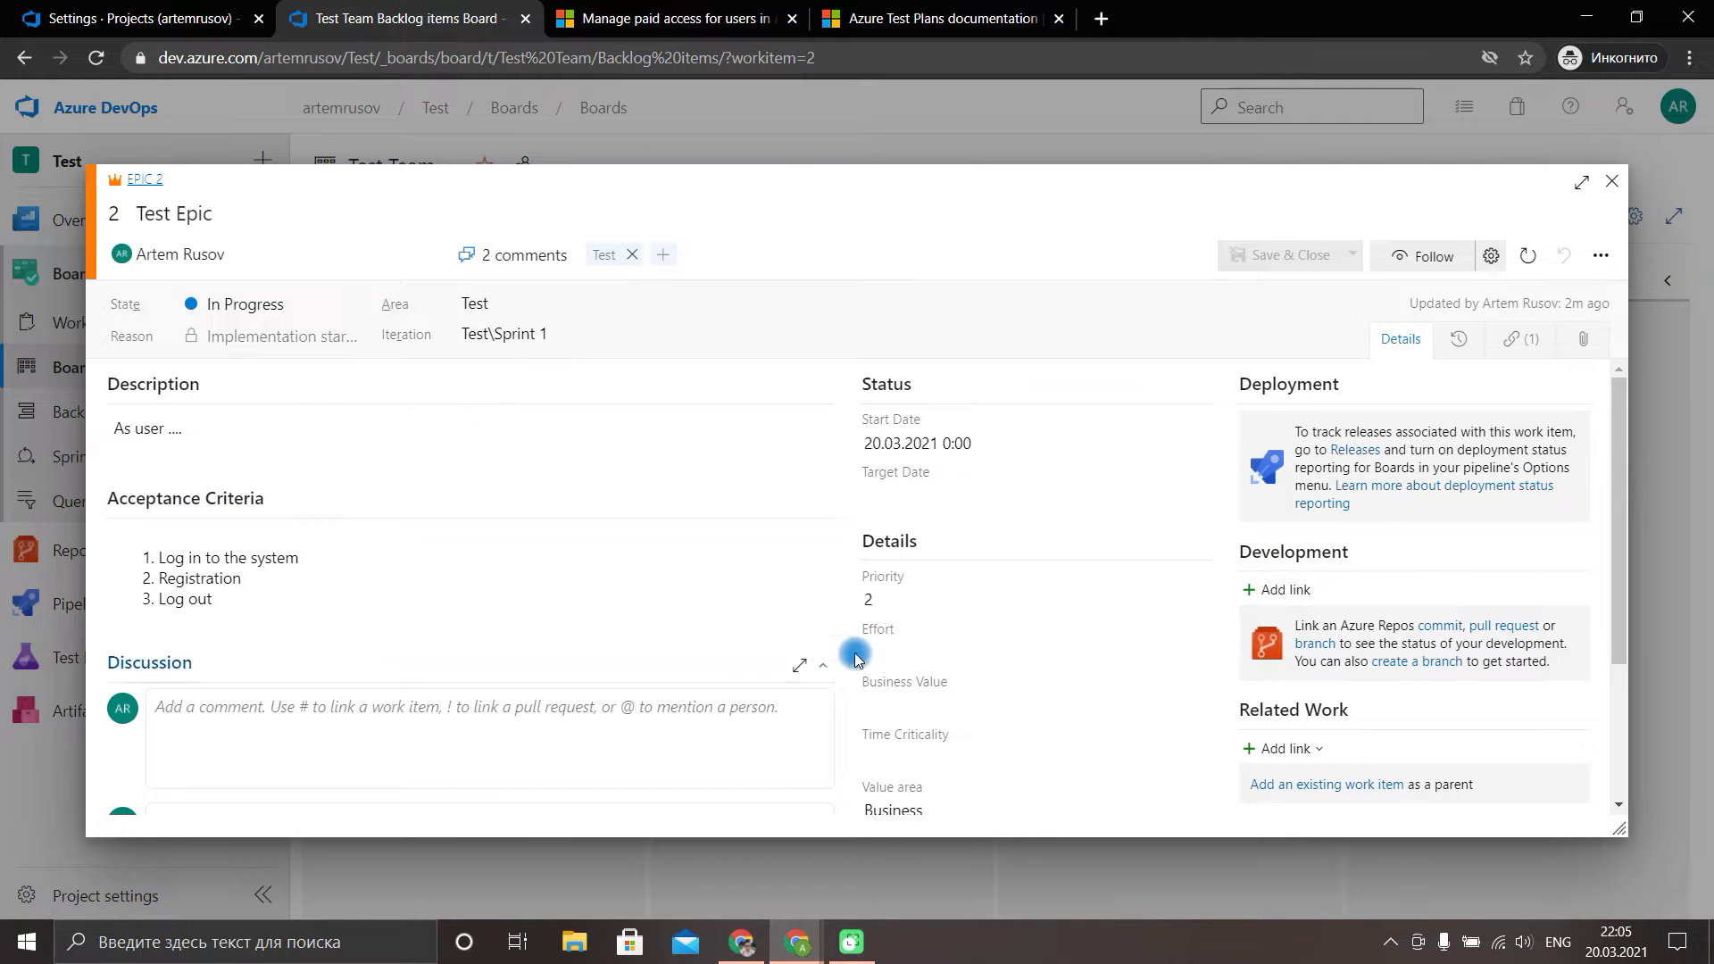
pyautogui.scroll(-1, 1344, 755)
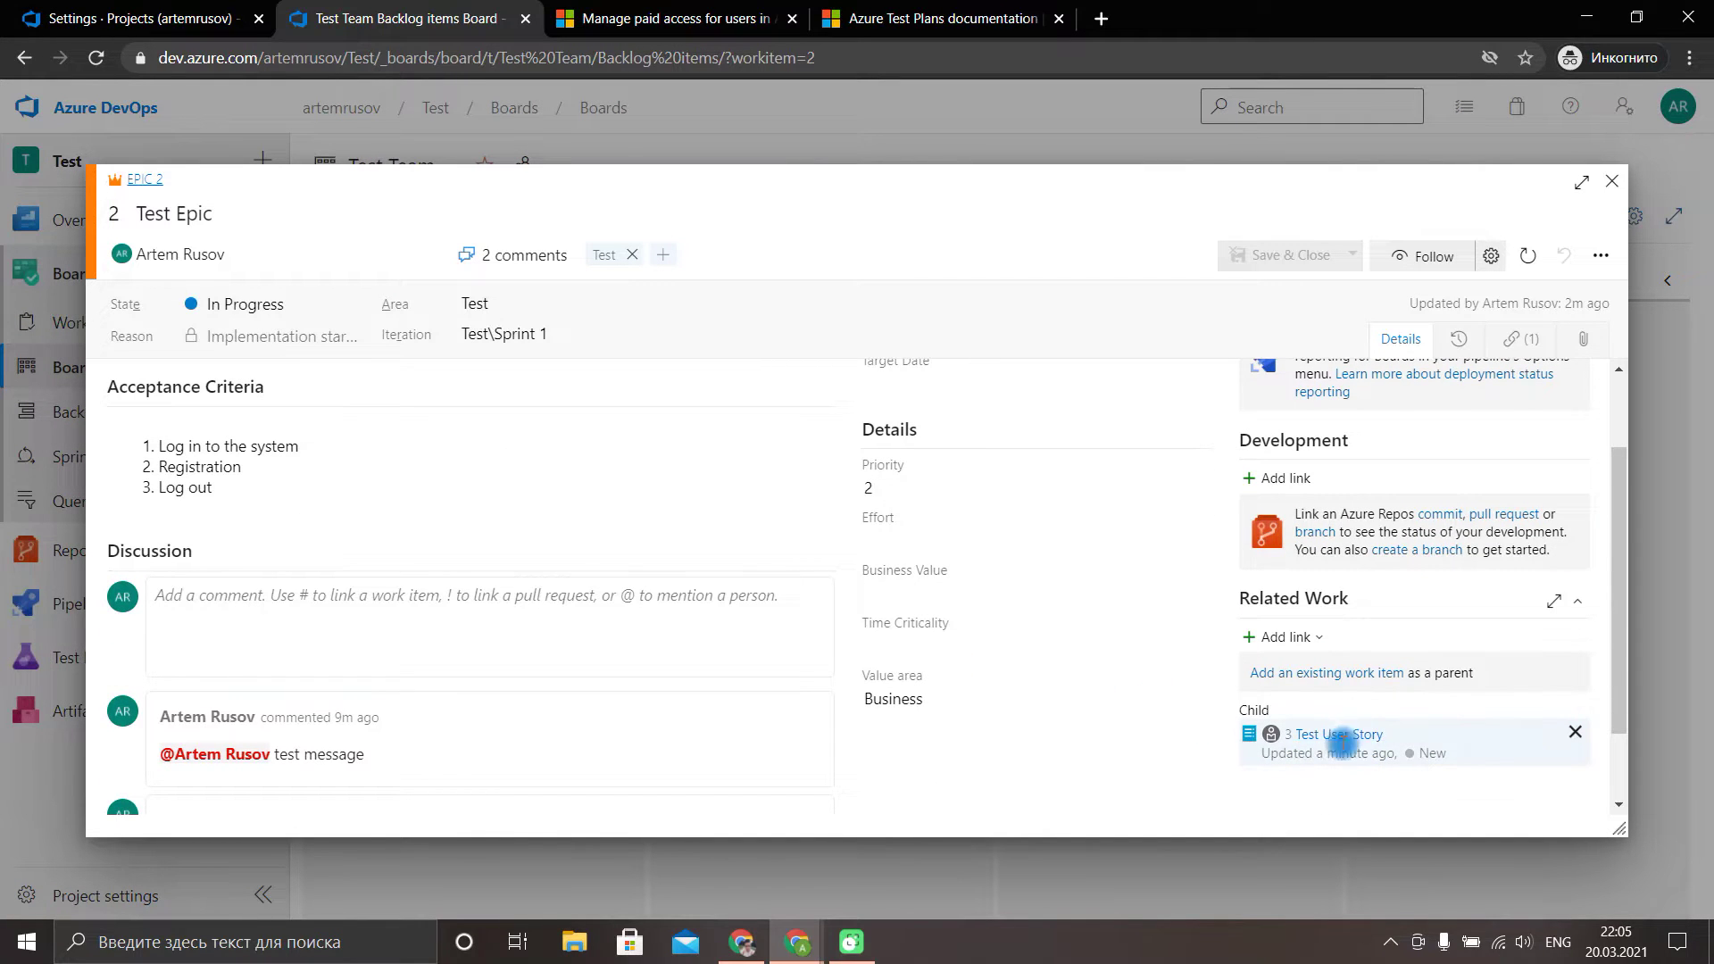
pyautogui.scroll(-1, 1069, 714)
pyautogui.click(1331, 696)
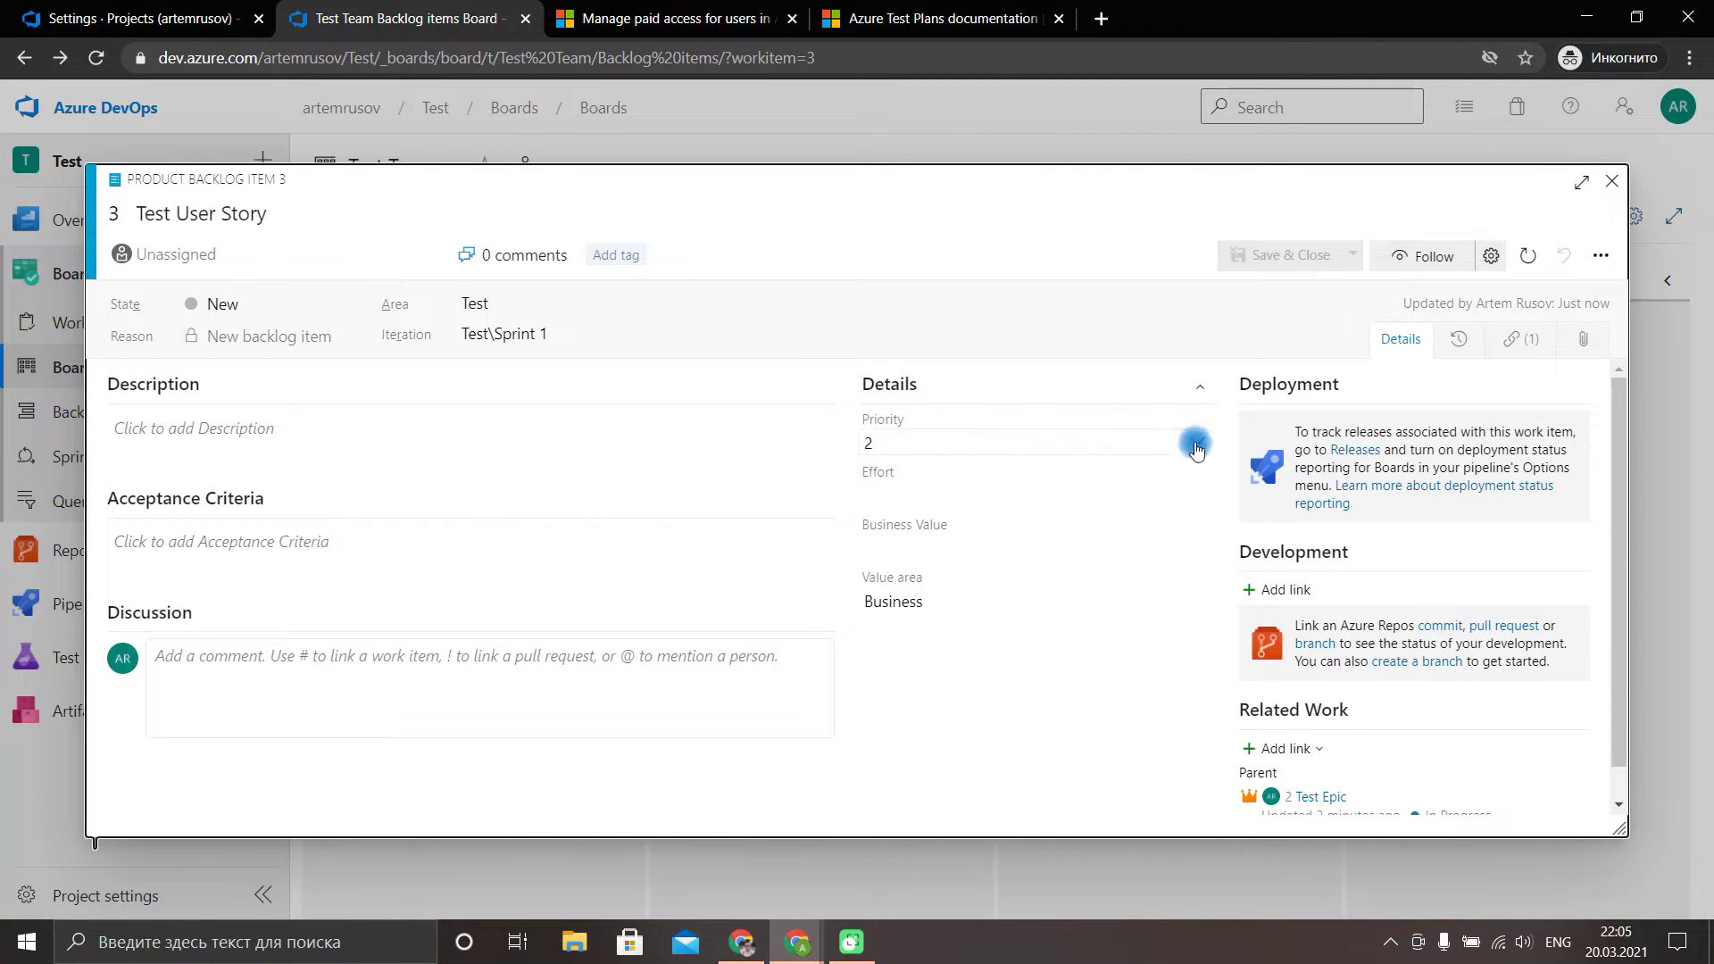
# Look through the user story's details and its Value area options without changing them, and close the item.
pyautogui.moveTo(891, 427)
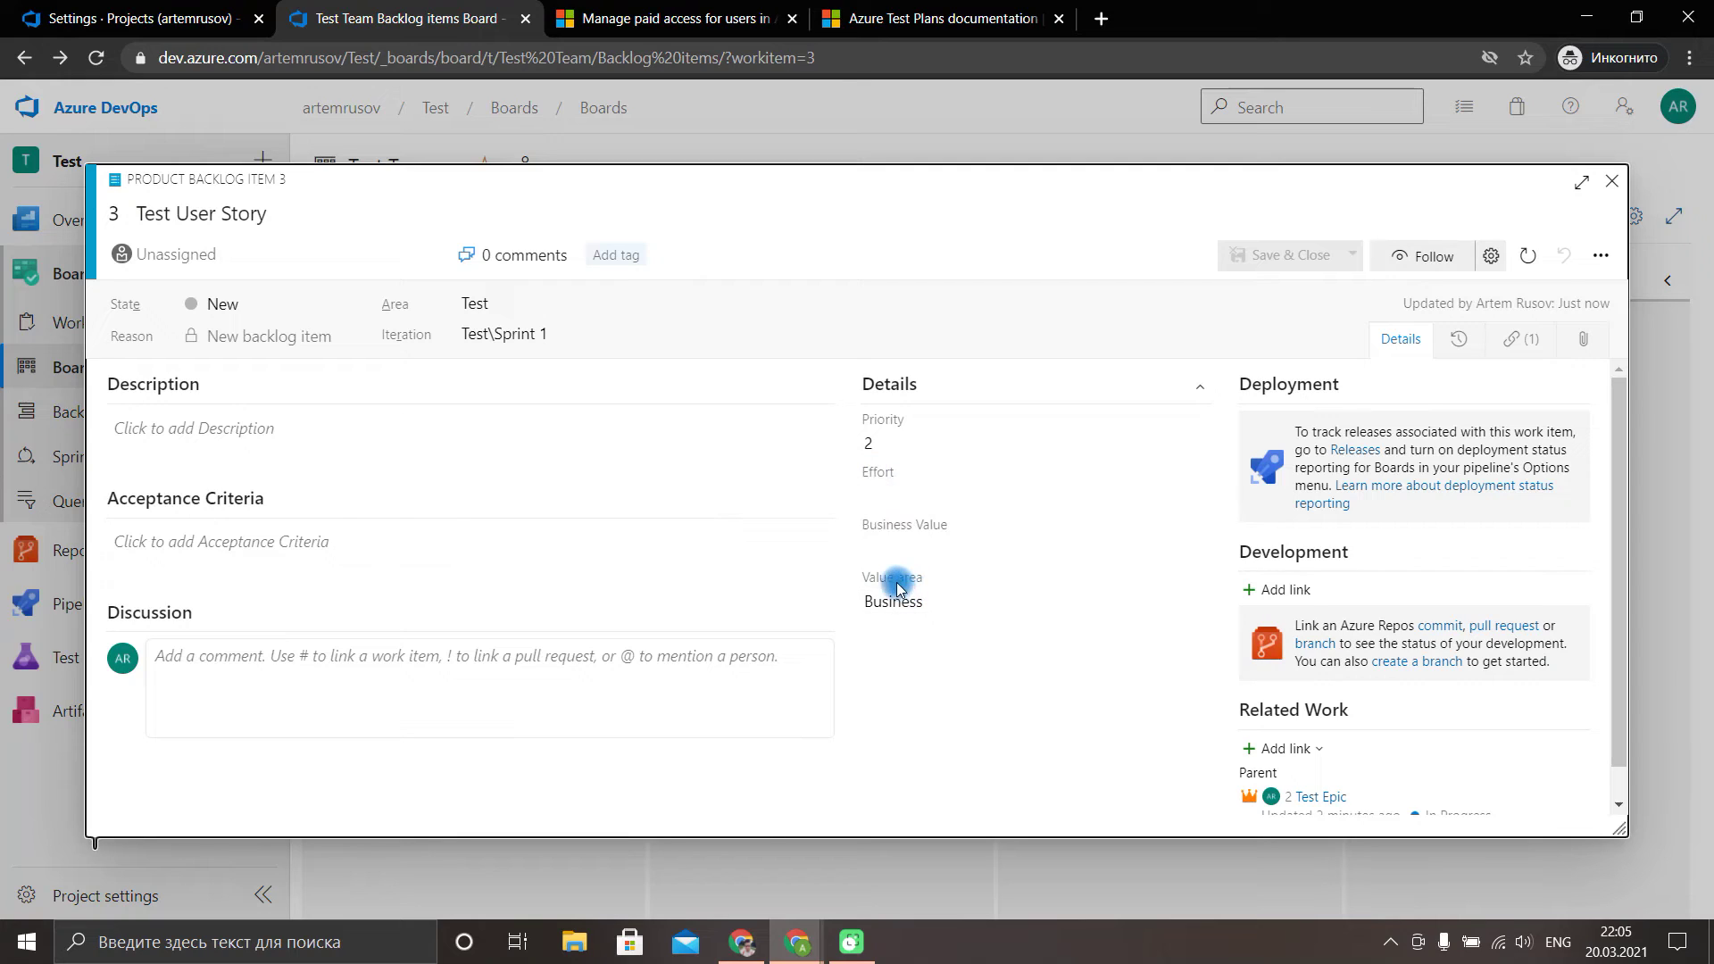
pyautogui.click(936, 604)
pyautogui.click(1188, 601)
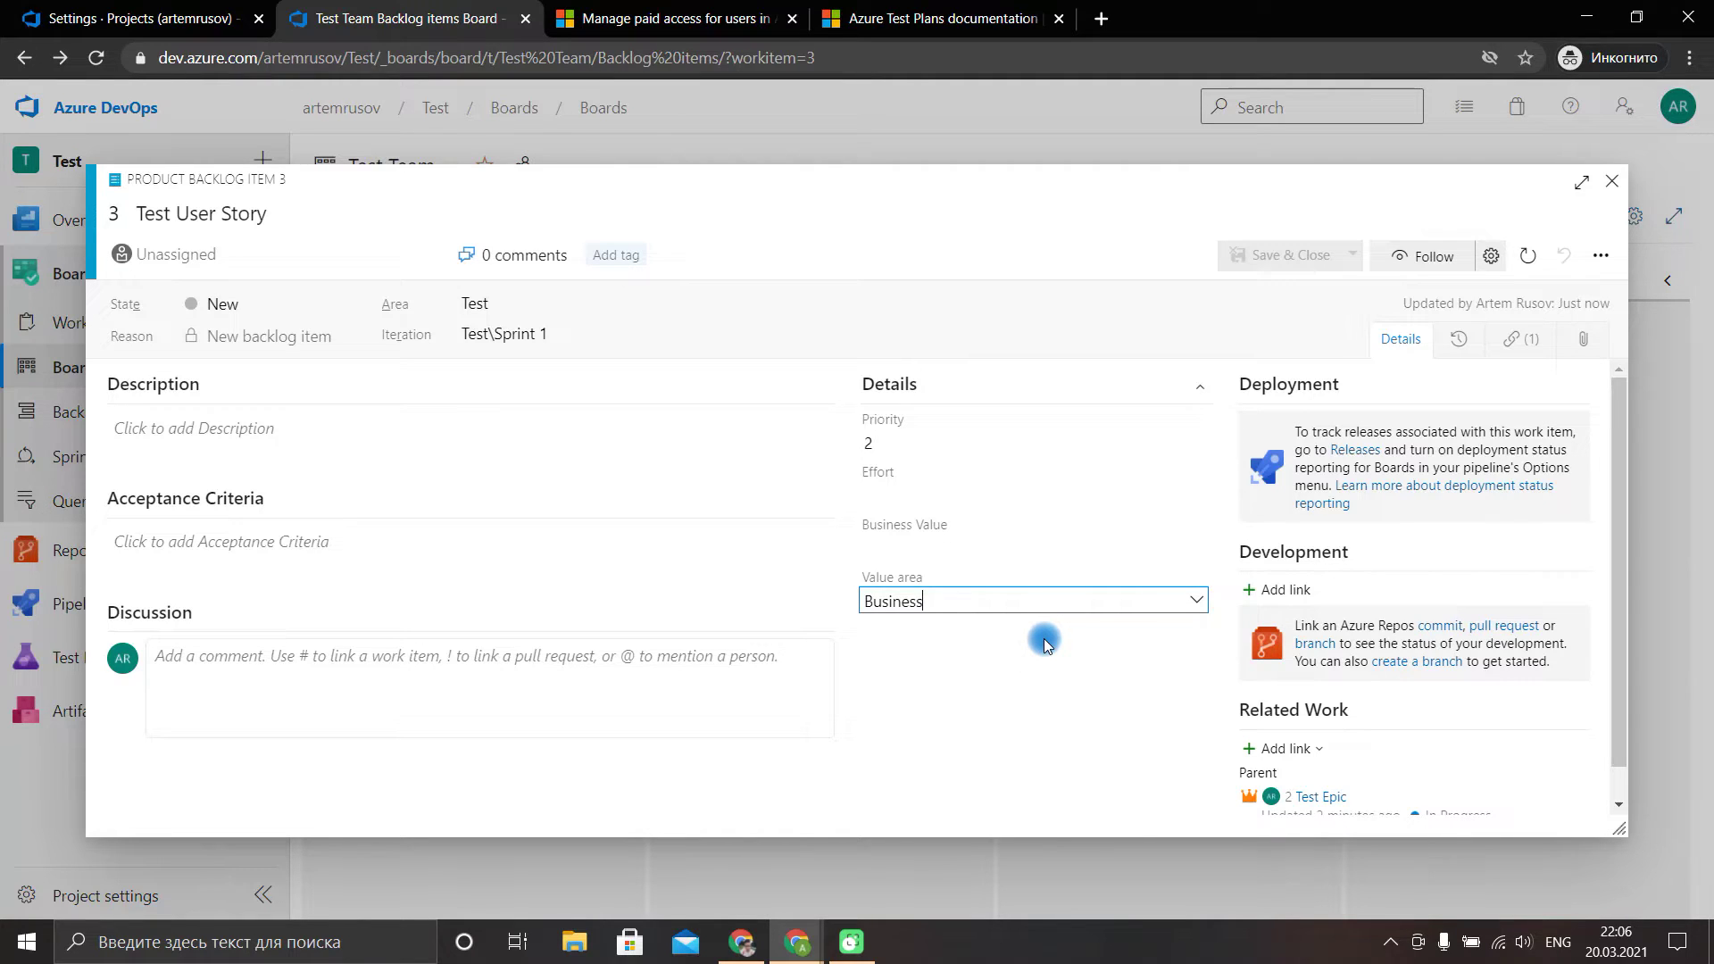
pyautogui.click(1191, 599)
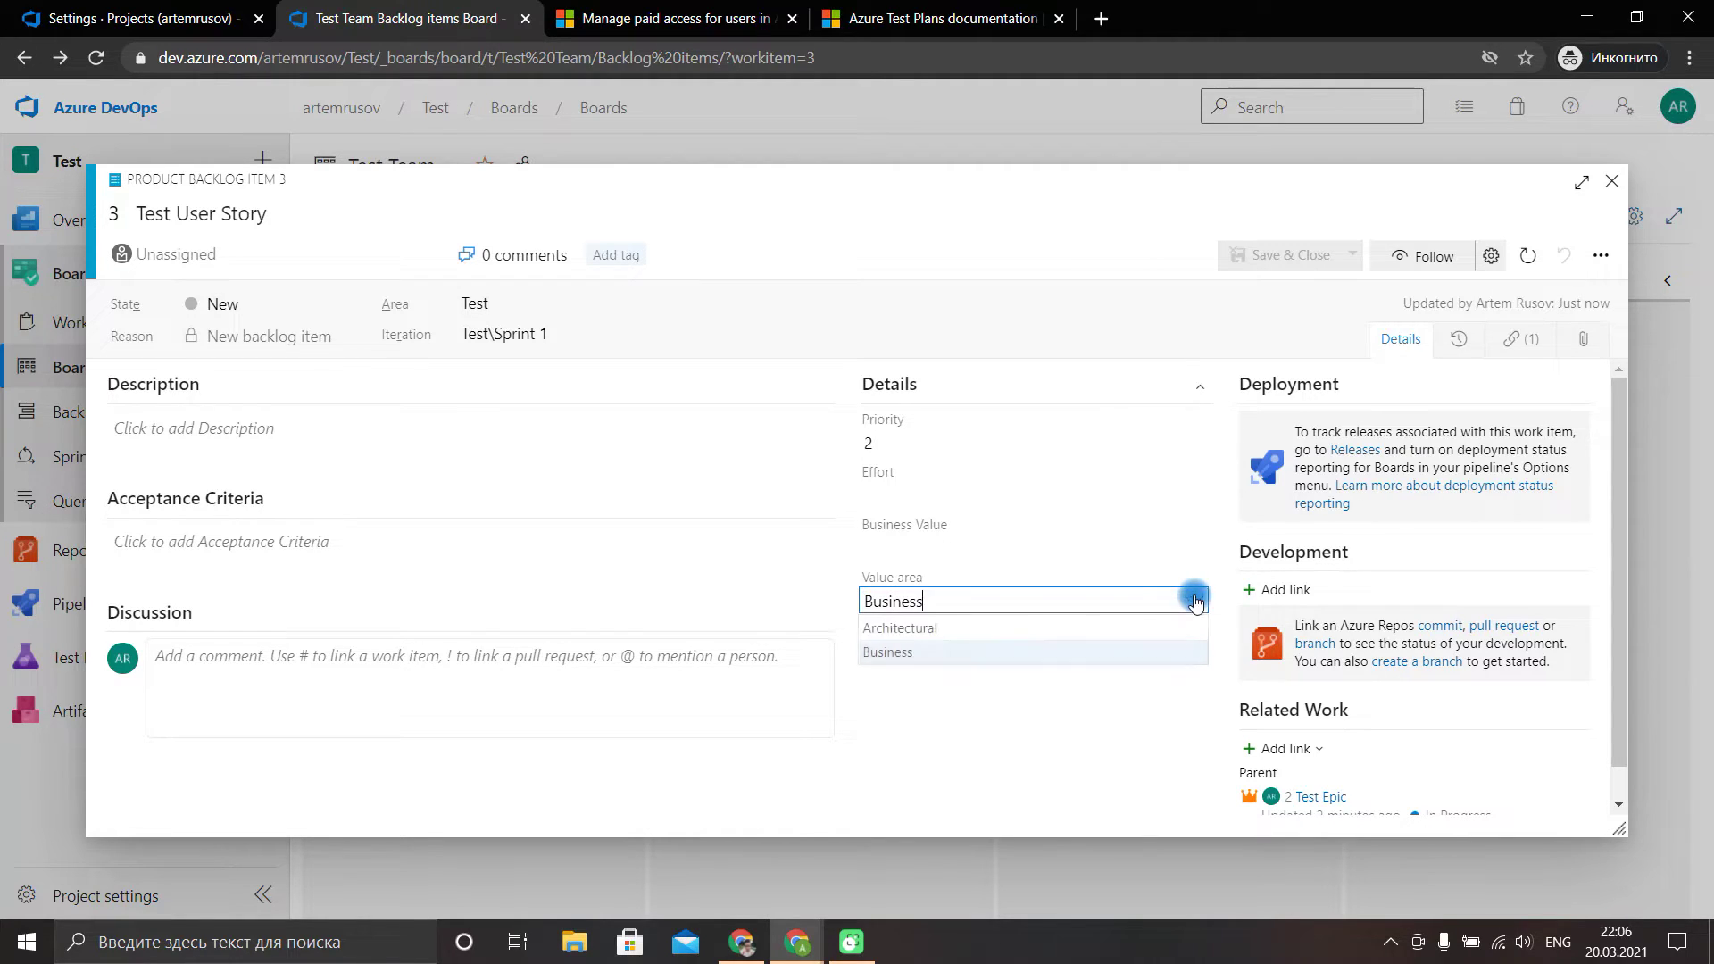
pyautogui.click(978, 681)
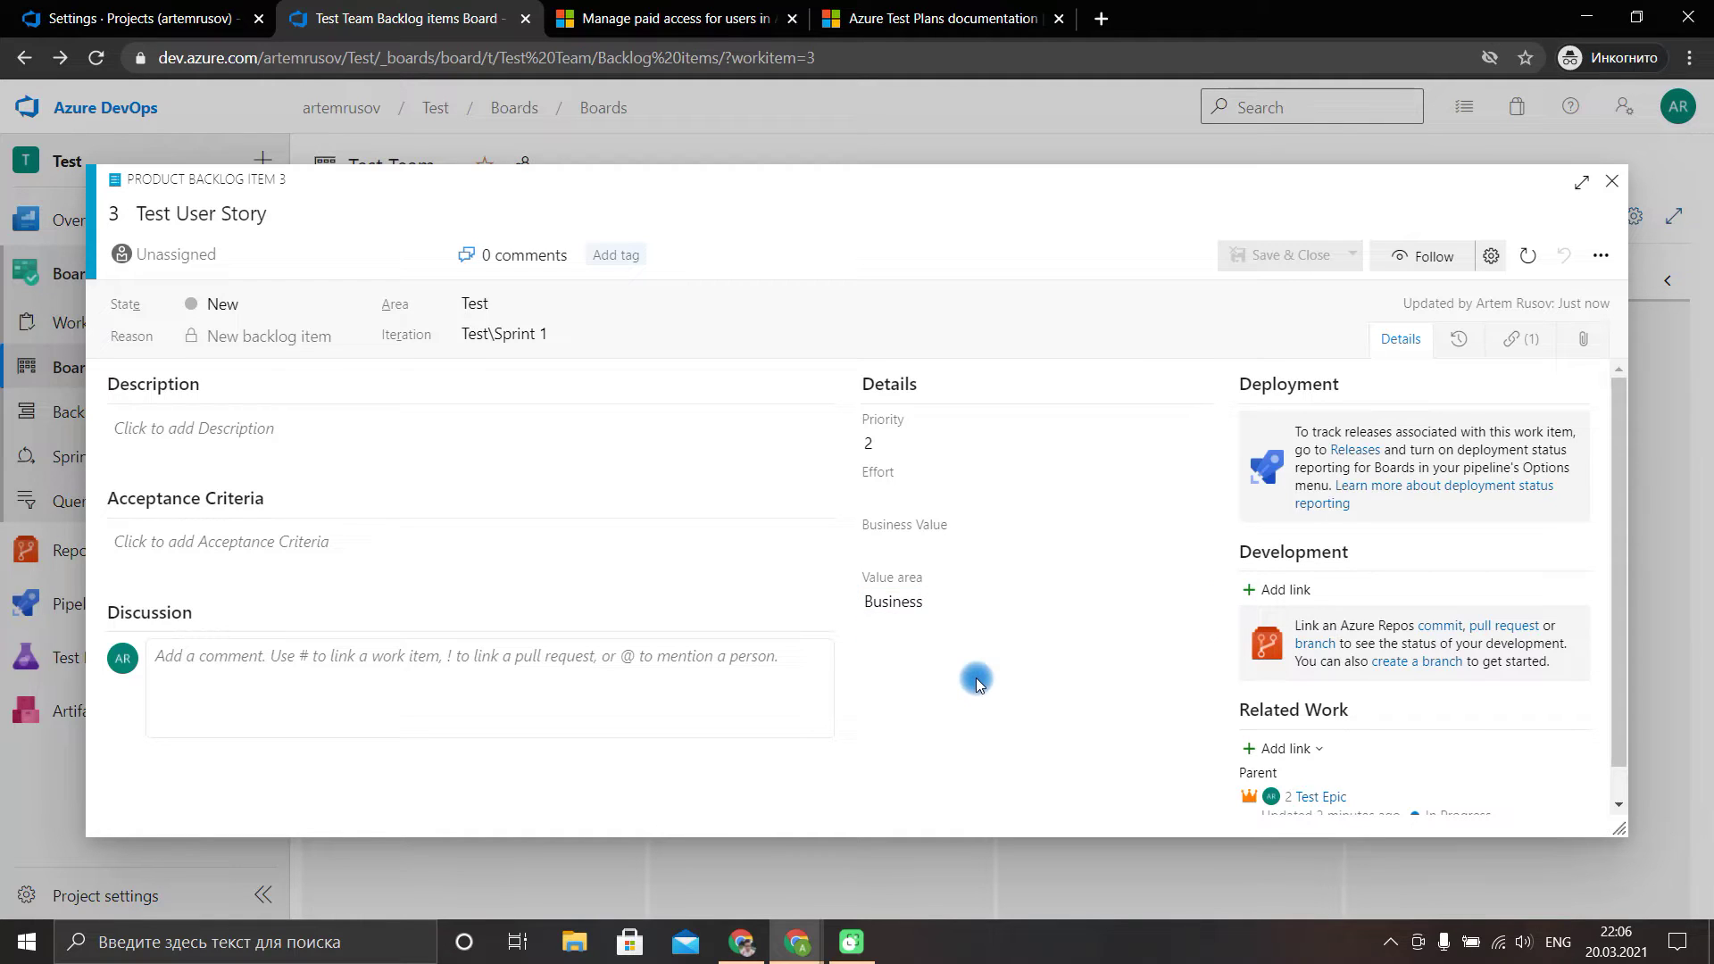
pyautogui.click(1199, 603)
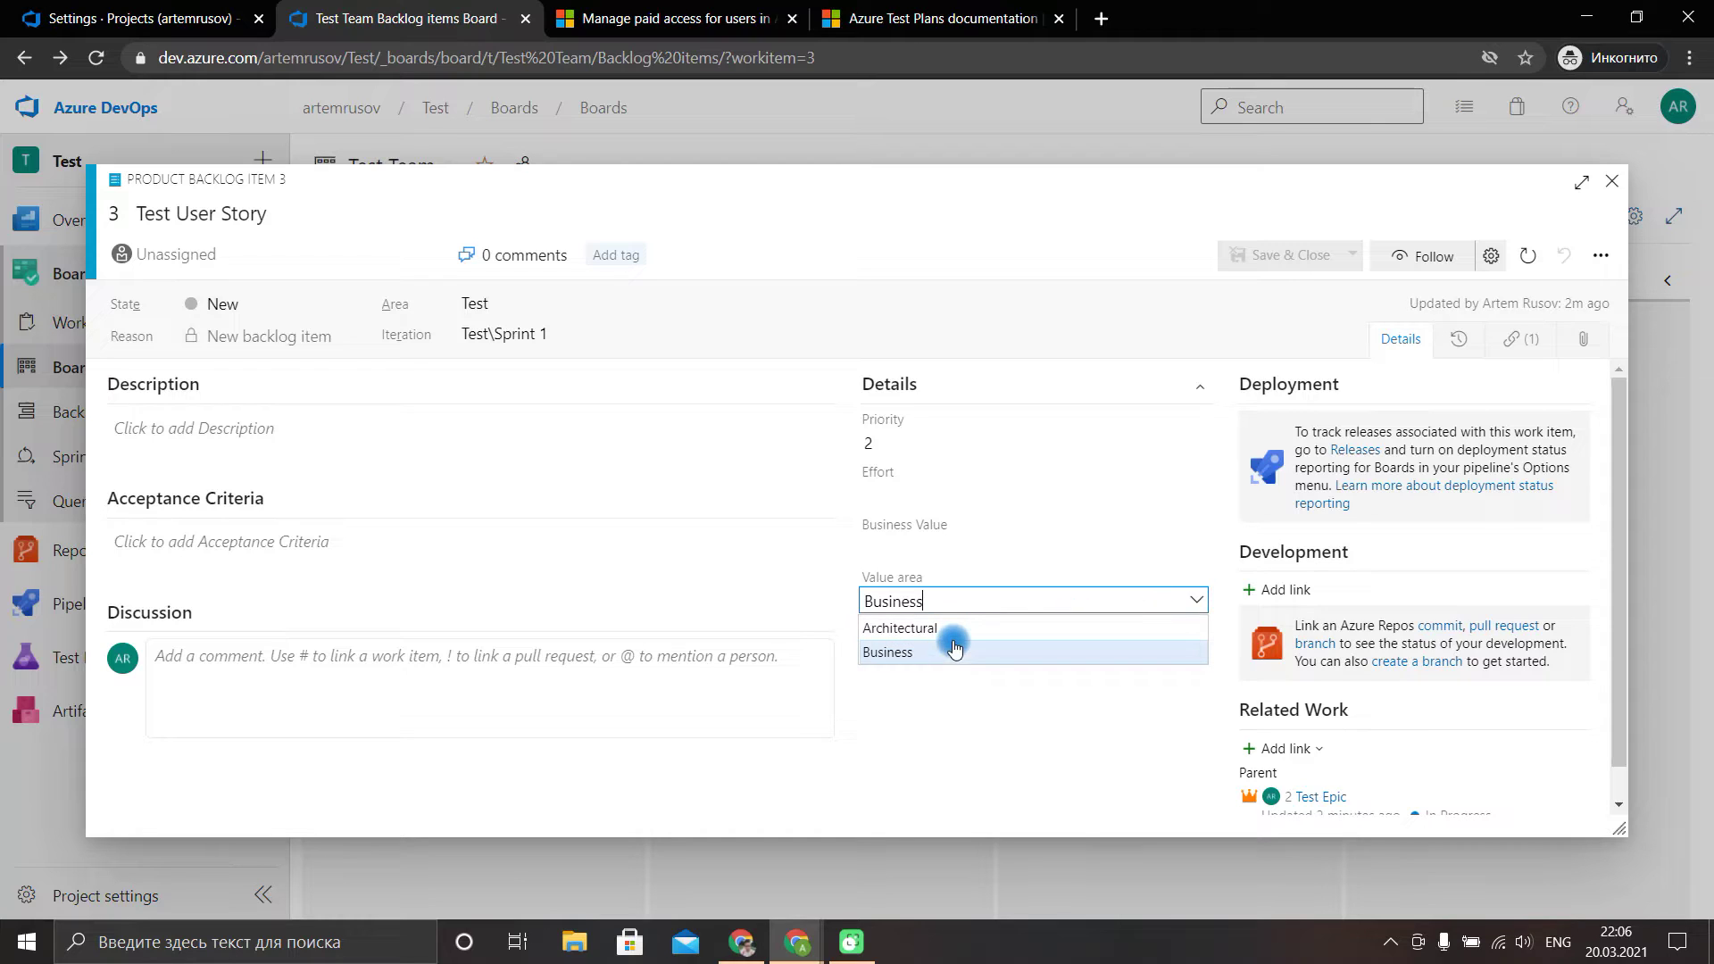
pyautogui.click(967, 691)
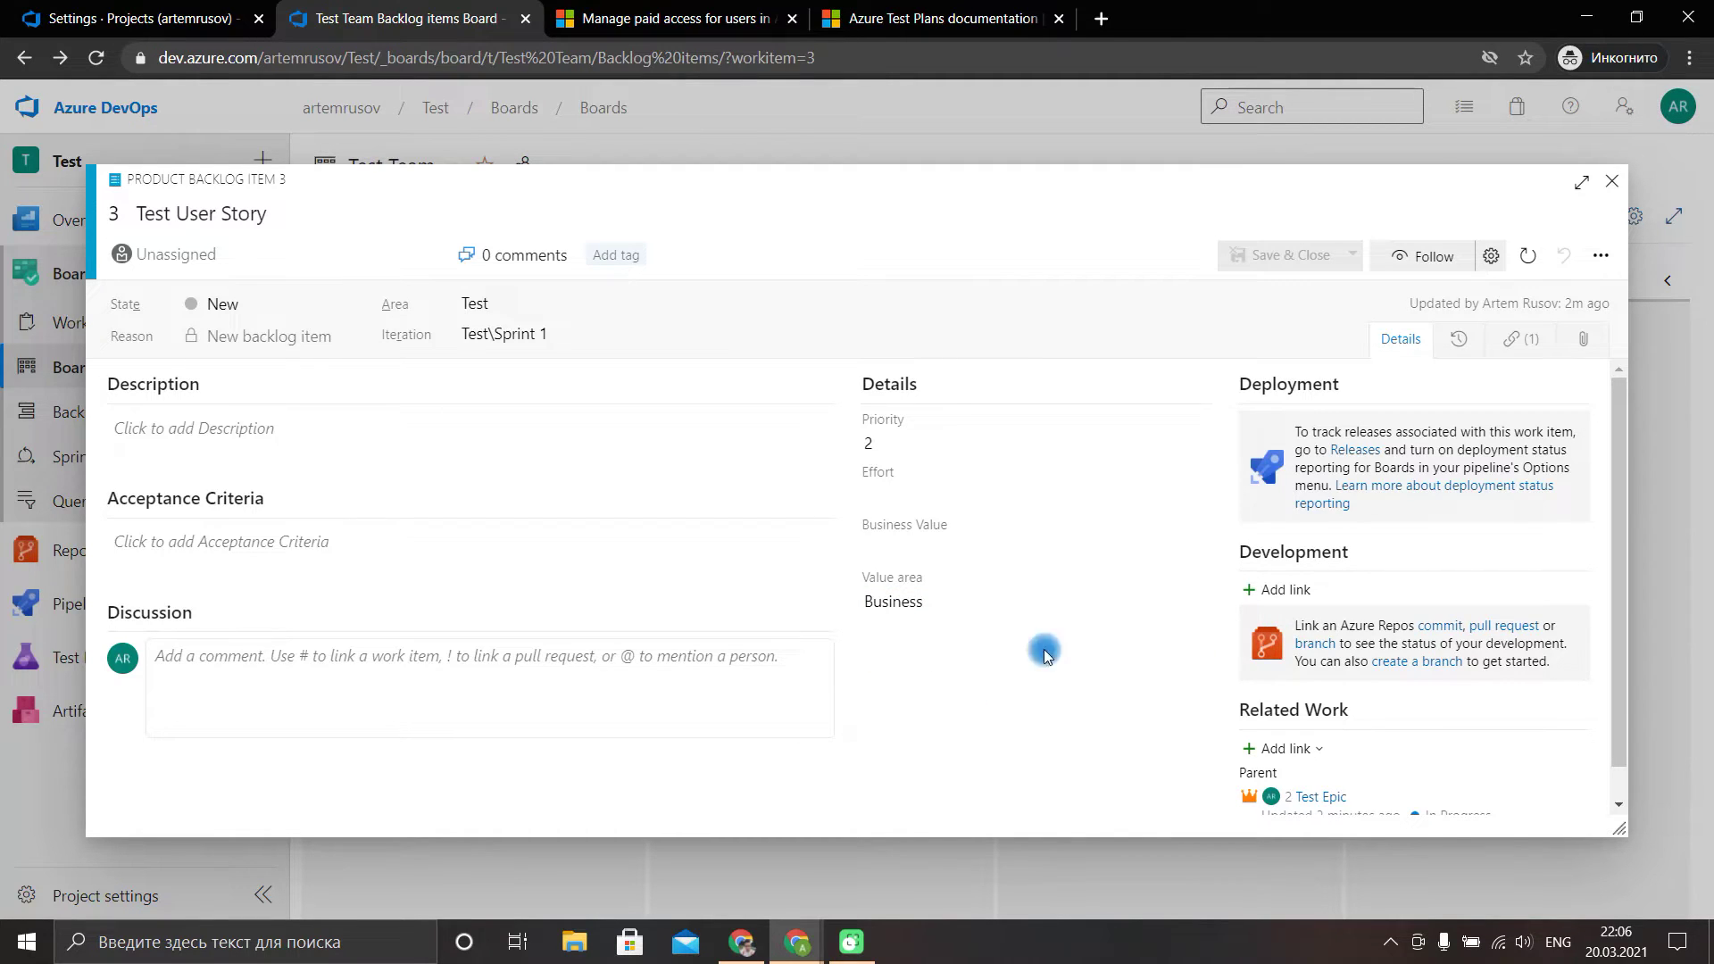
pyautogui.press('Escape')
# Add a second product backlog item named "Test User Story 2" to the board.
pyautogui.click(332, 326)
pyautogui.click(383, 355)
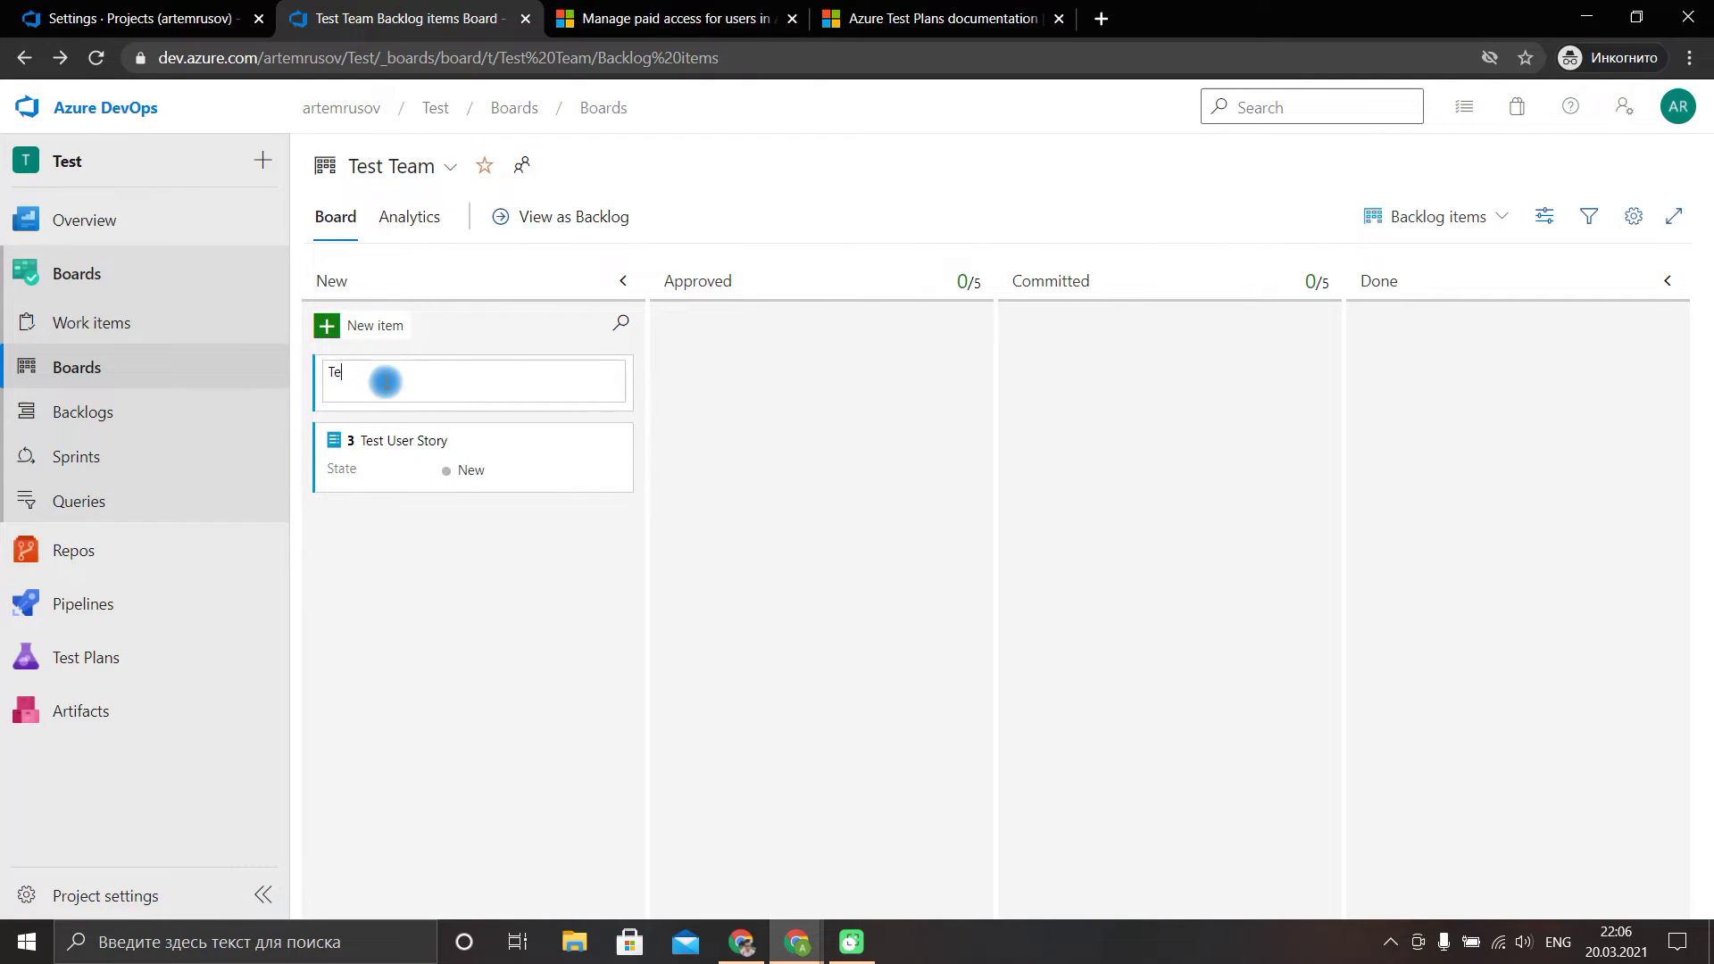
pyautogui.write('Test User Story 2')
pyautogui.press('Return')
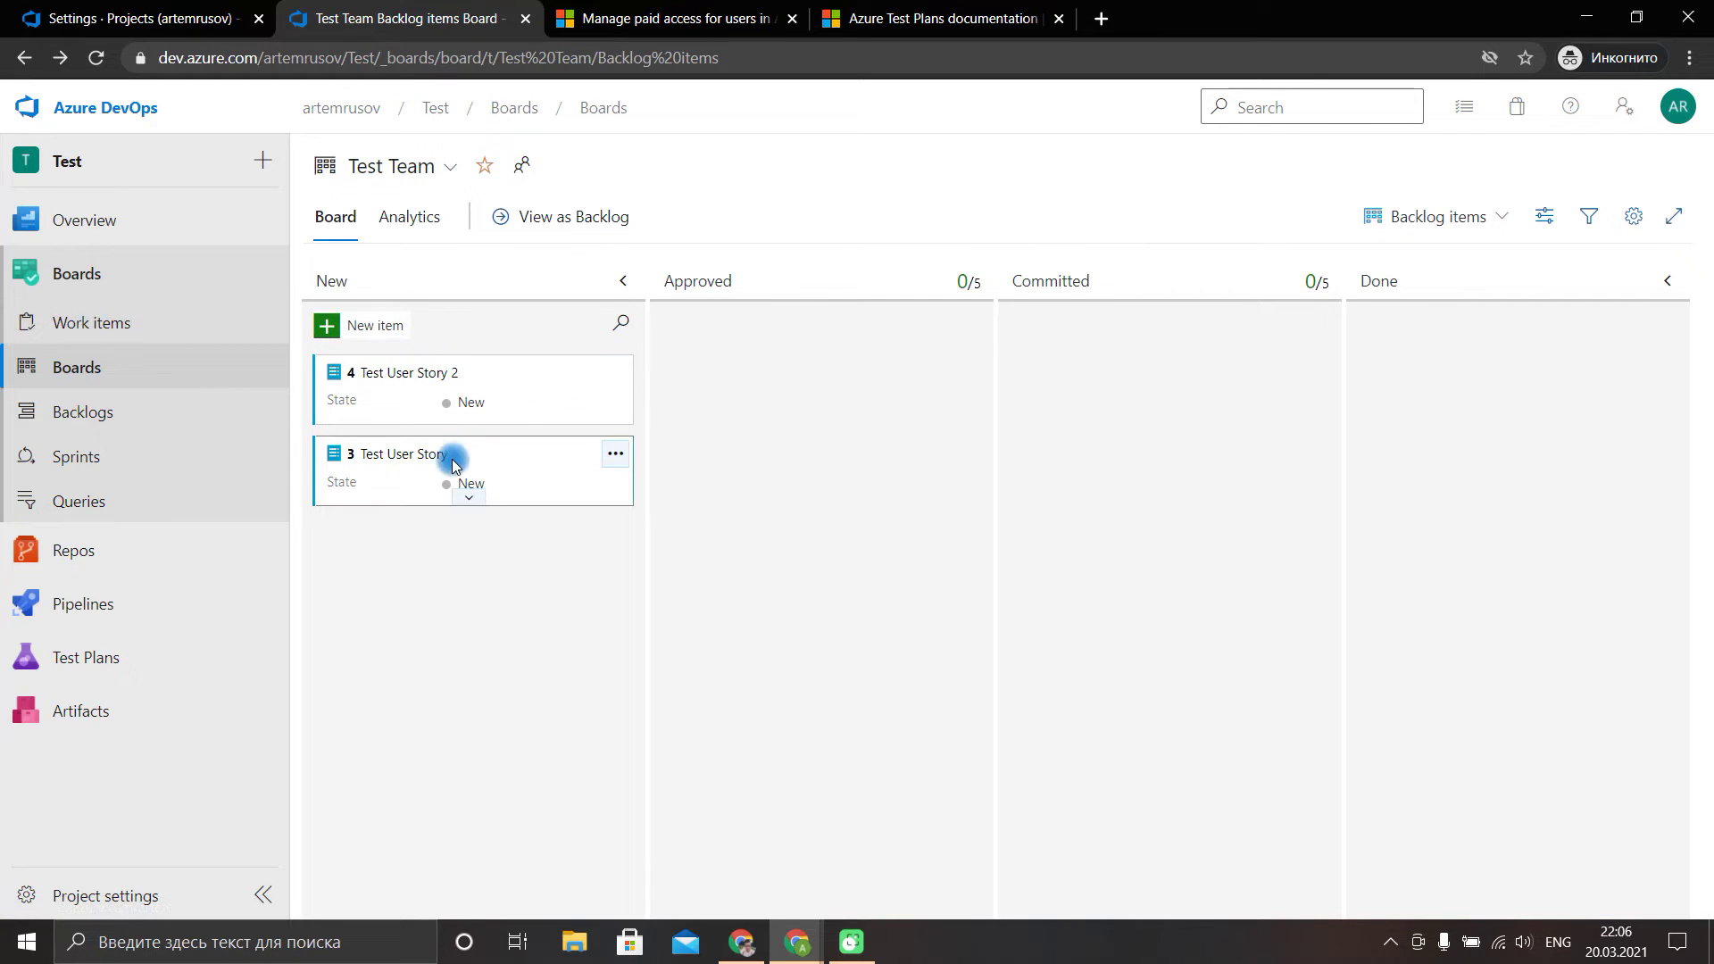
# Rename the Test User Story card as "Test User Story 1" and add a product backlog item named "Test User Story 3".
pyautogui.click(615, 453)
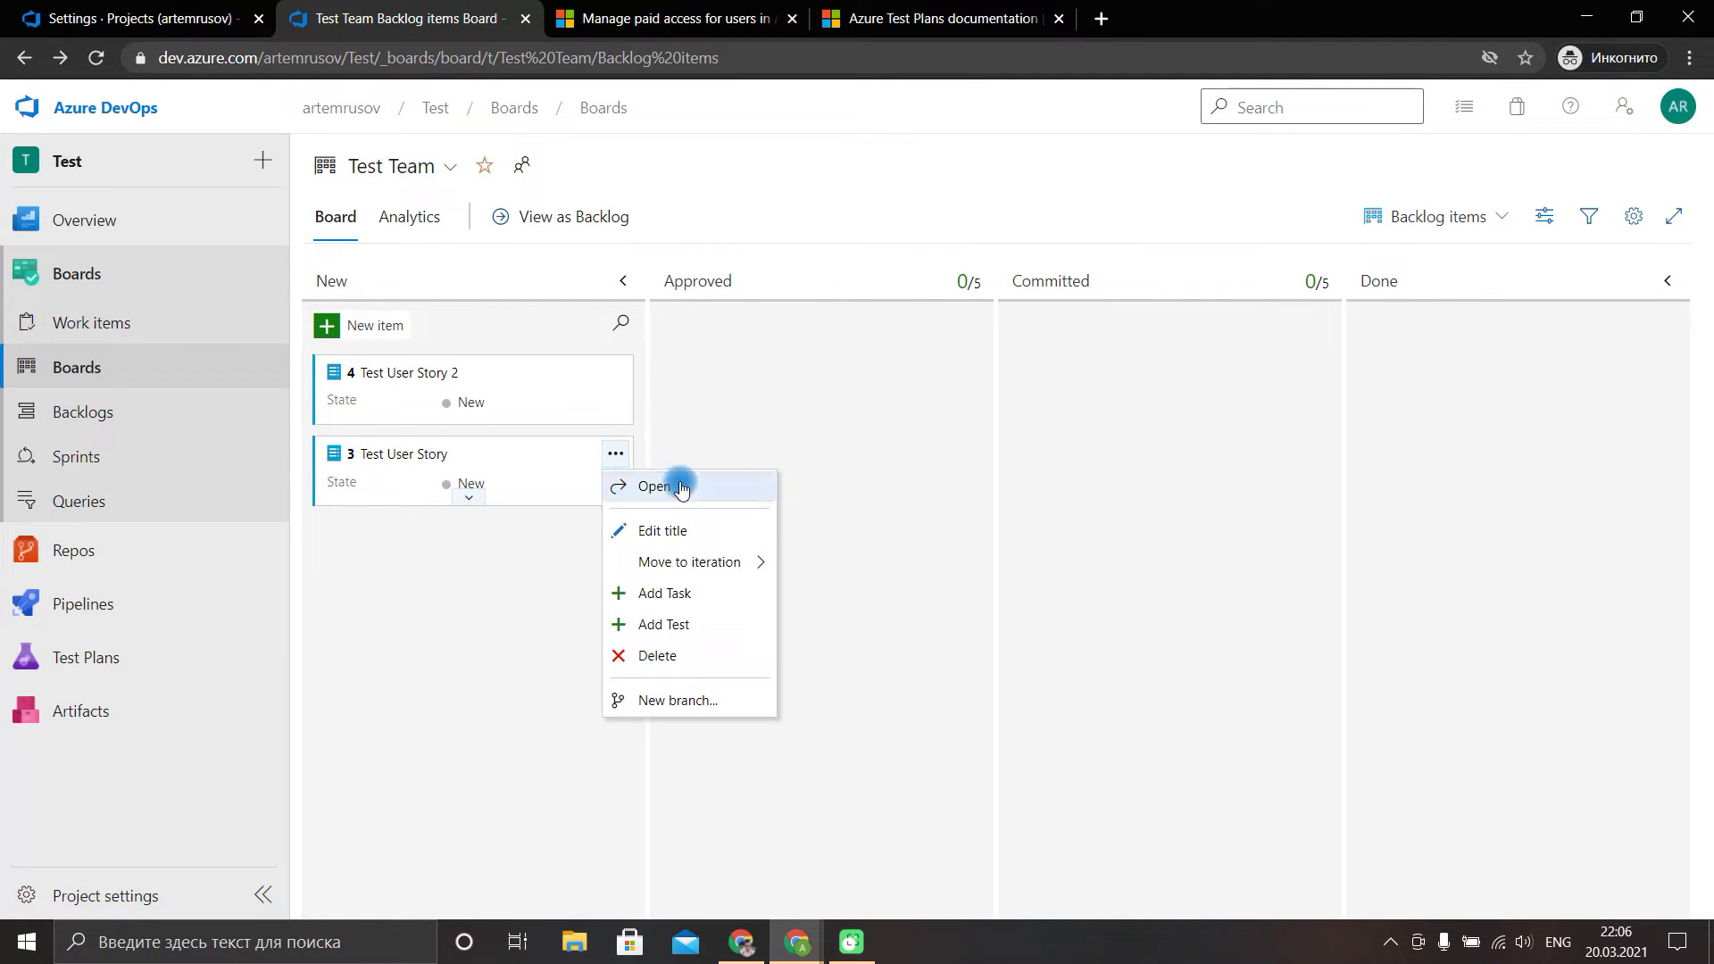
pyautogui.click(714, 530)
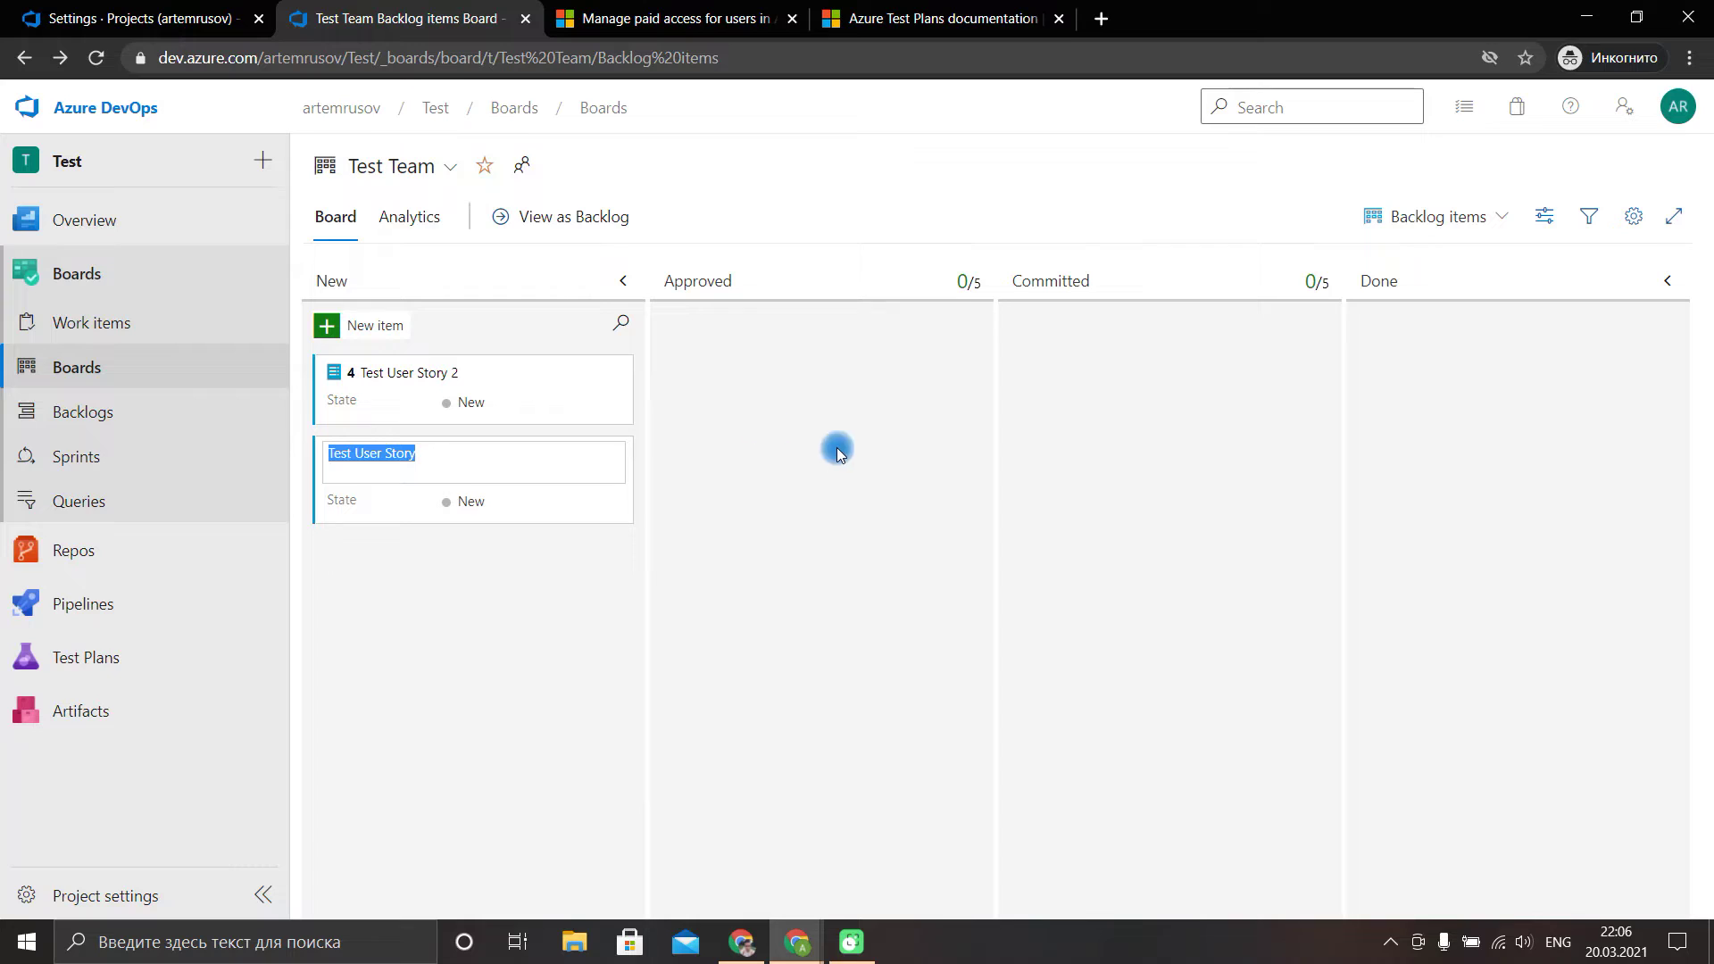
pyautogui.click(429, 454)
pyautogui.press('Return')
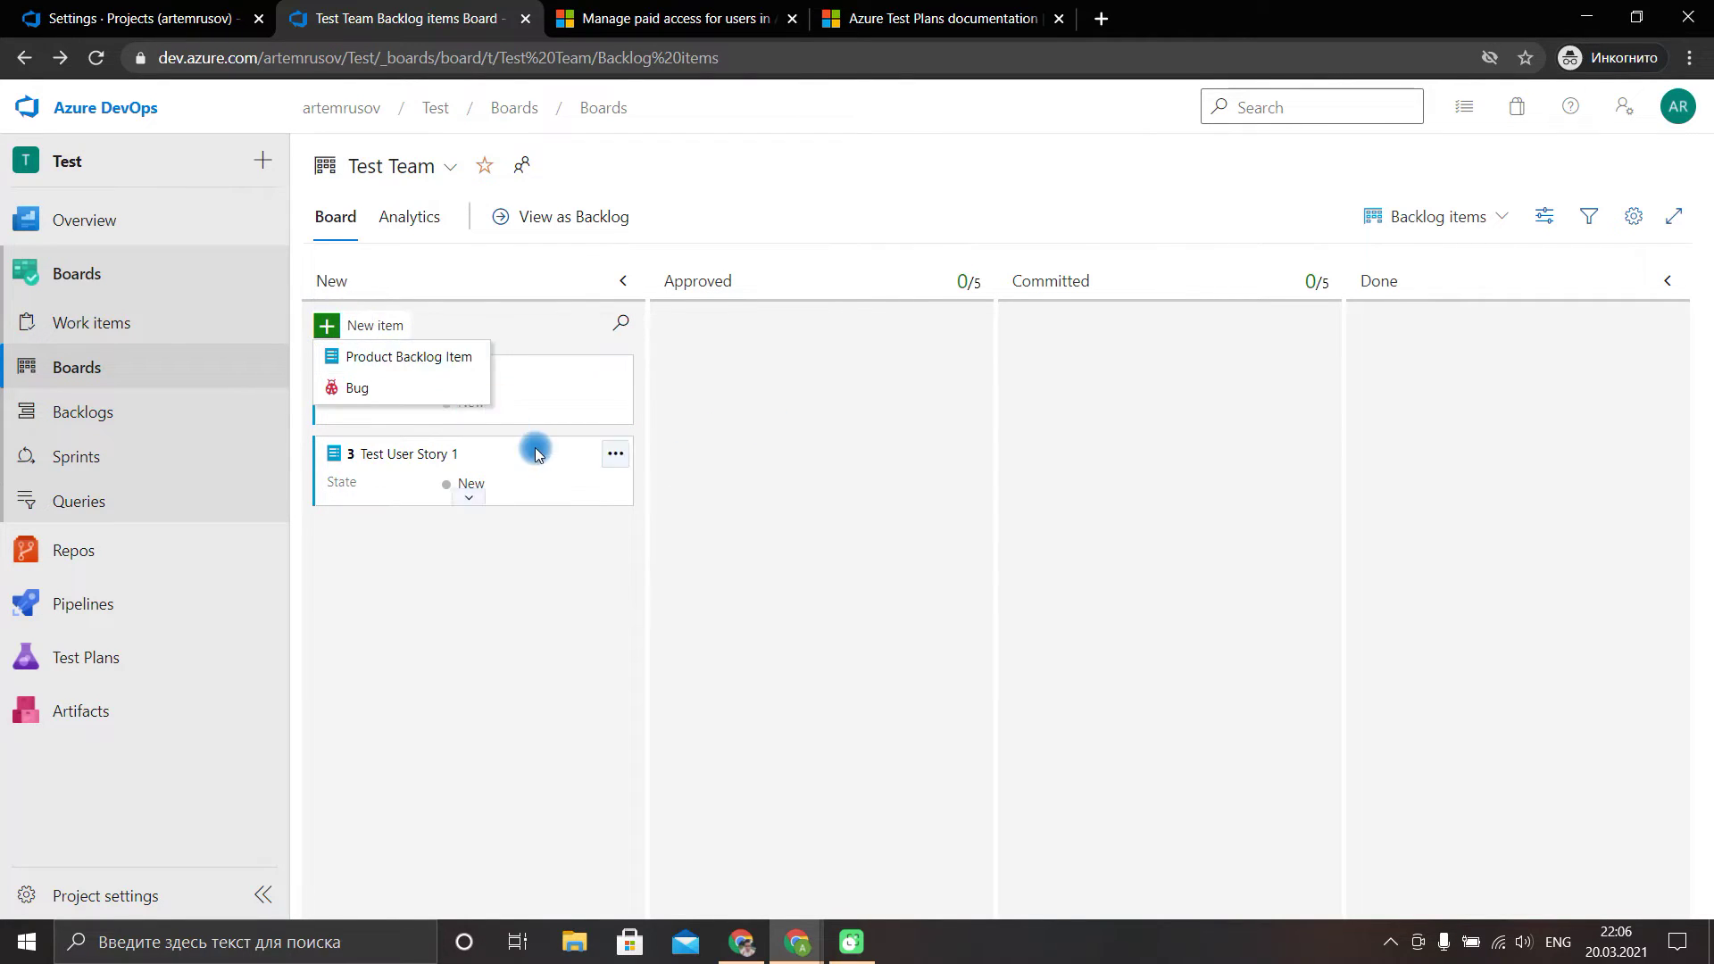
pyautogui.click(408, 359)
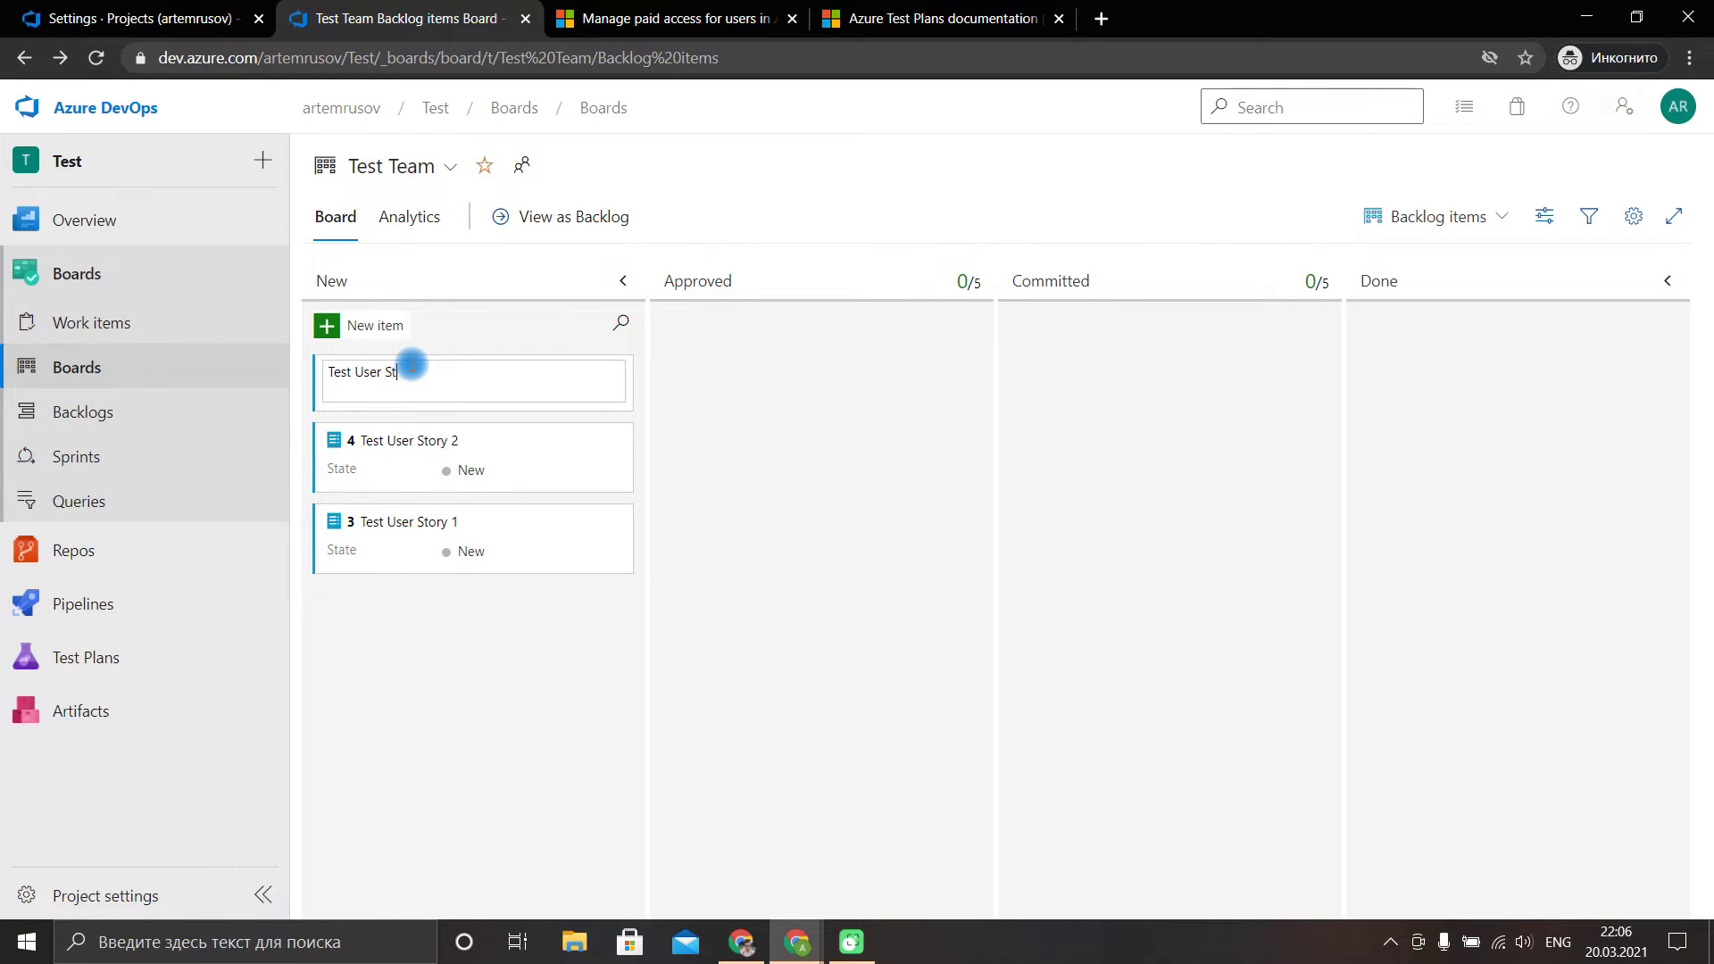
pyautogui.press('Return')
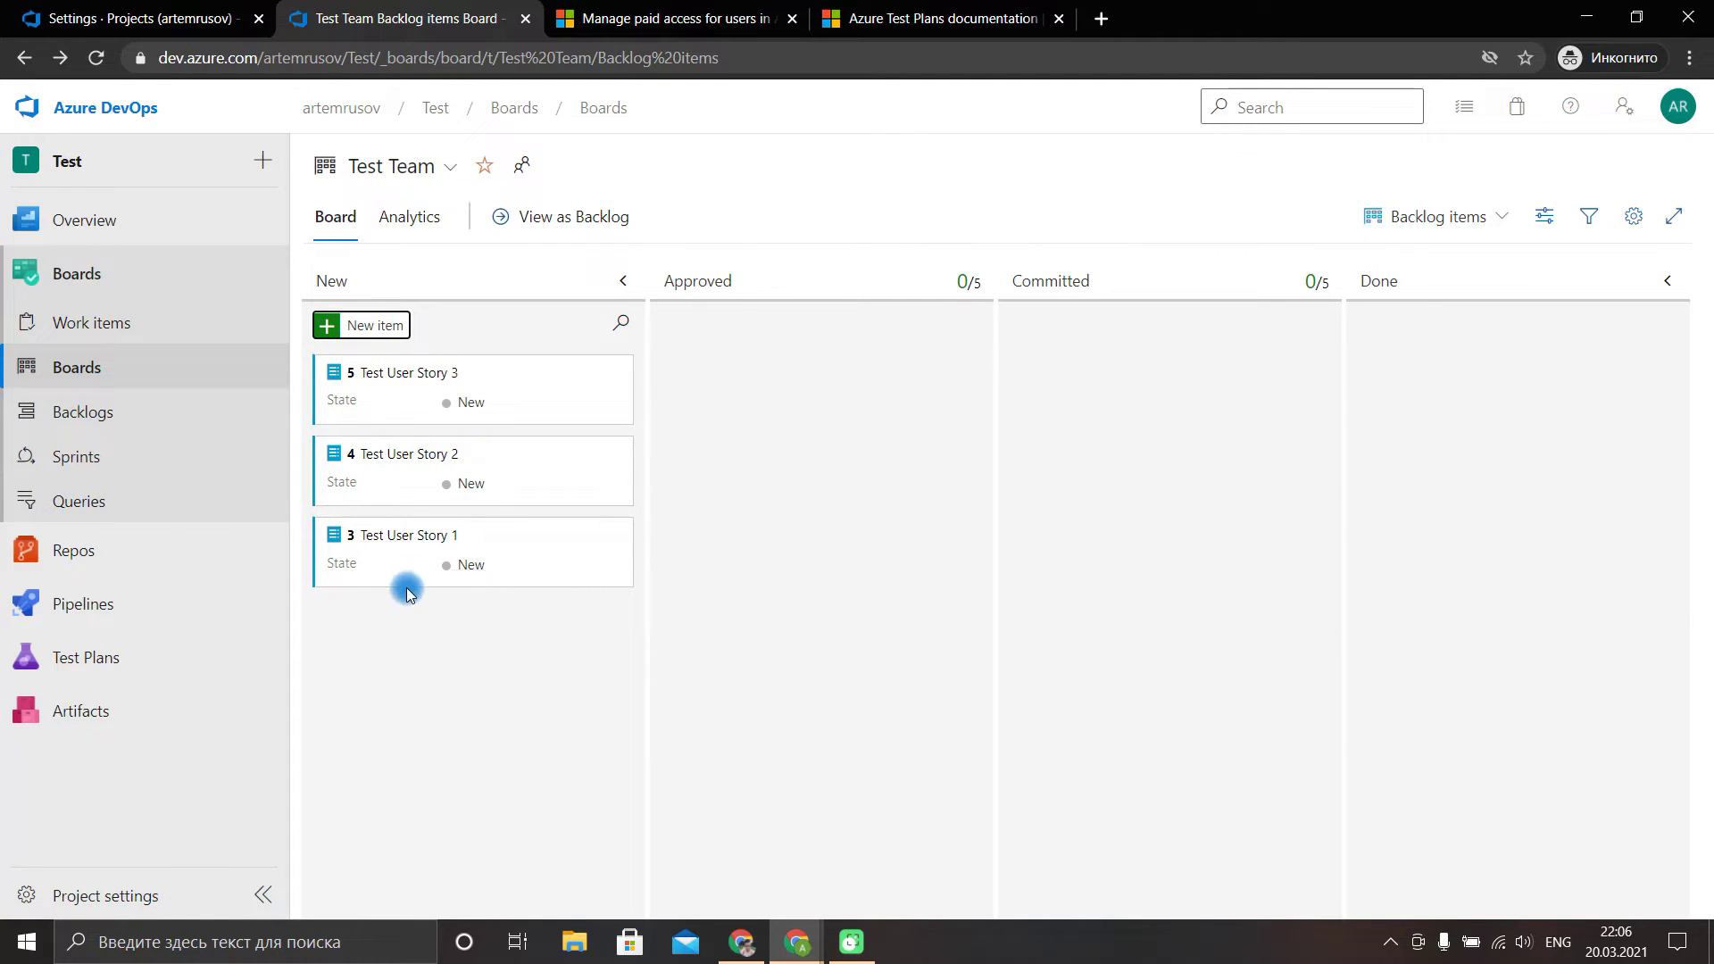
pyautogui.click(554, 403)
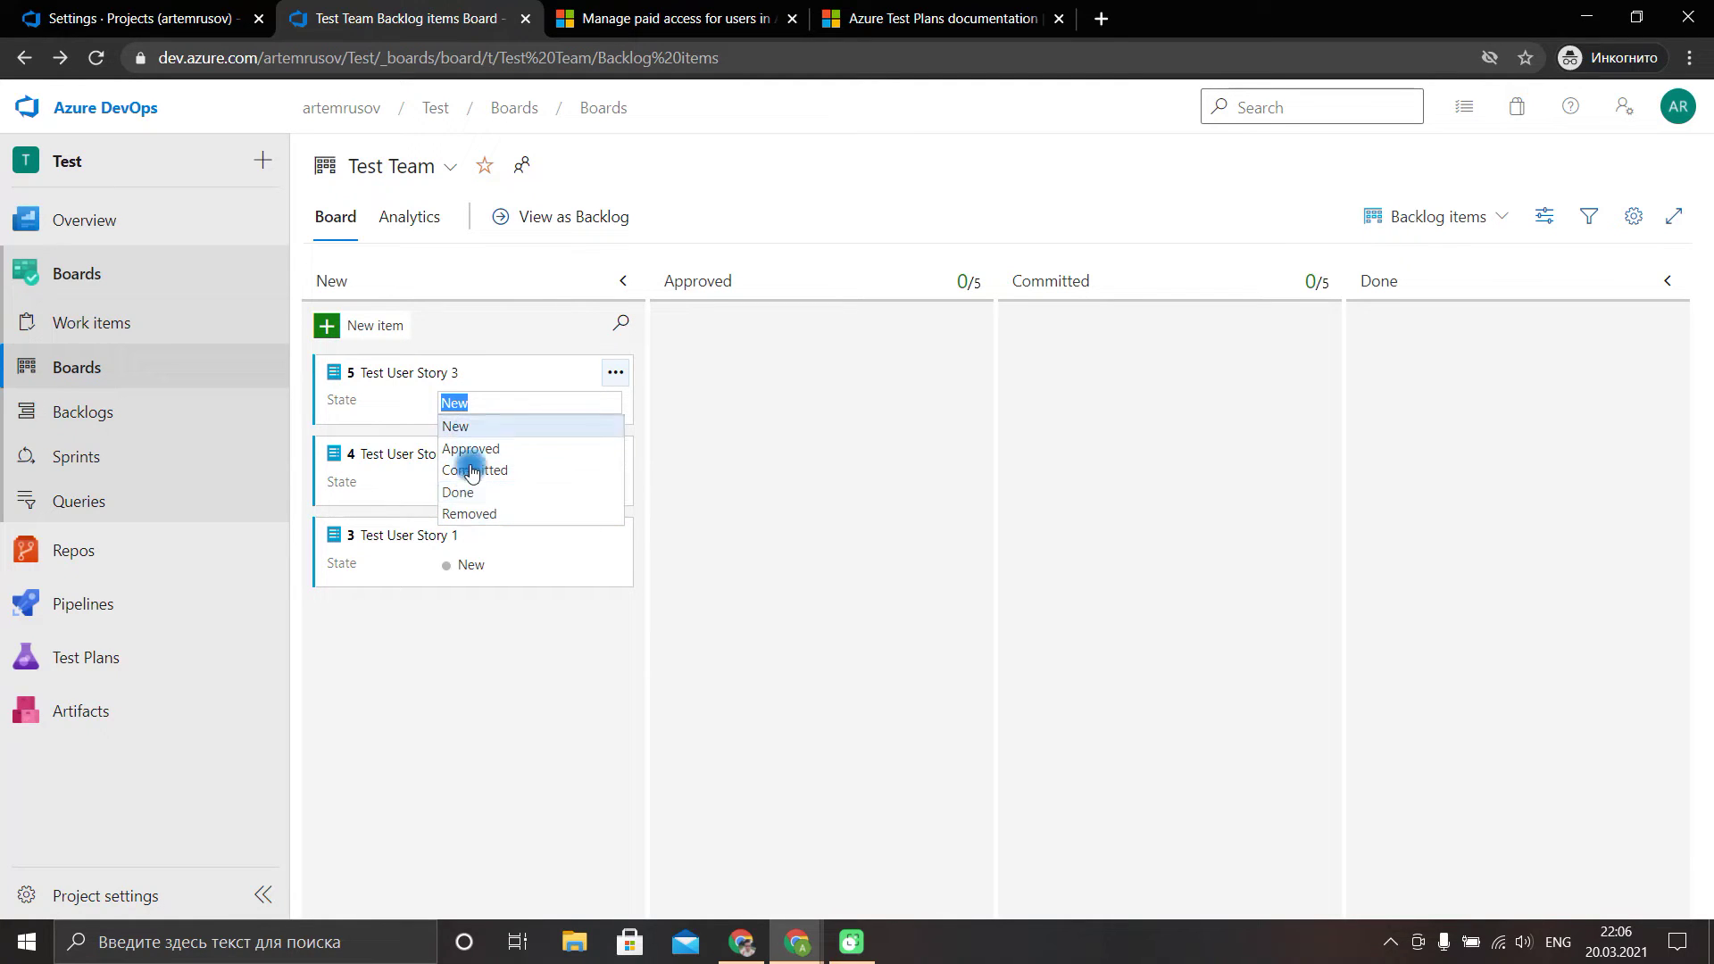
pyautogui.click(581, 409)
# Add the tasks "Development", "Creation Test Cases" and "Review Test Cases" to the Test User Story 3 card.
pyautogui.click(615, 372)
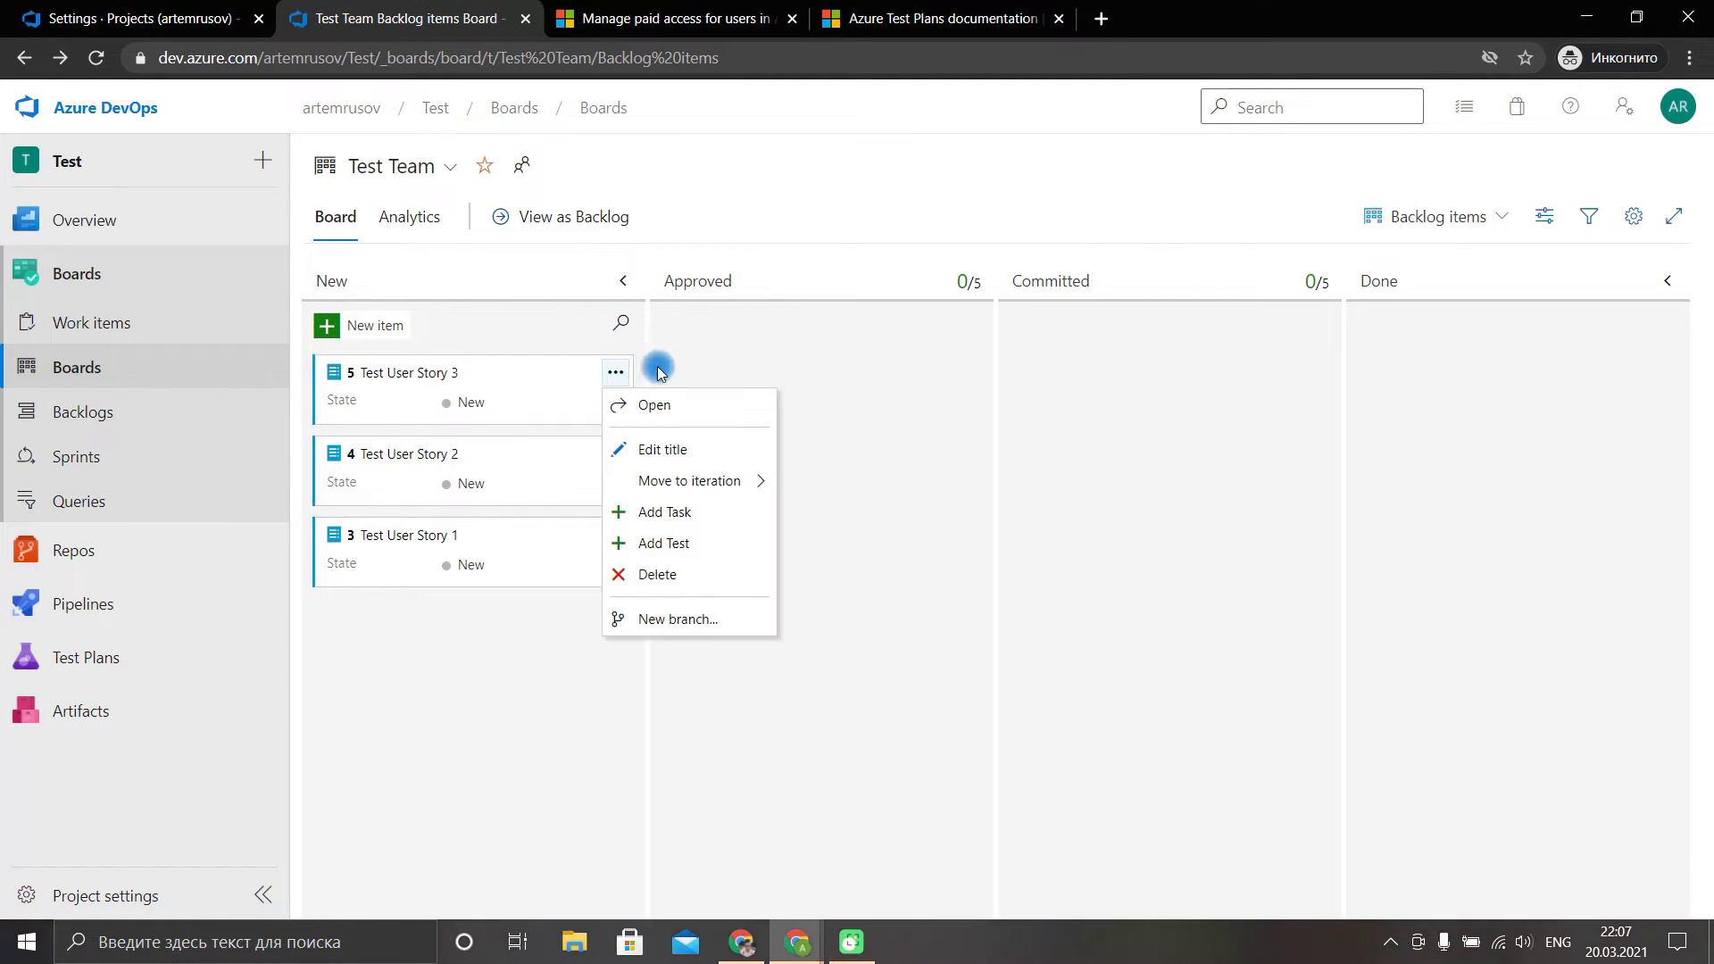
pyautogui.moveTo(766, 481)
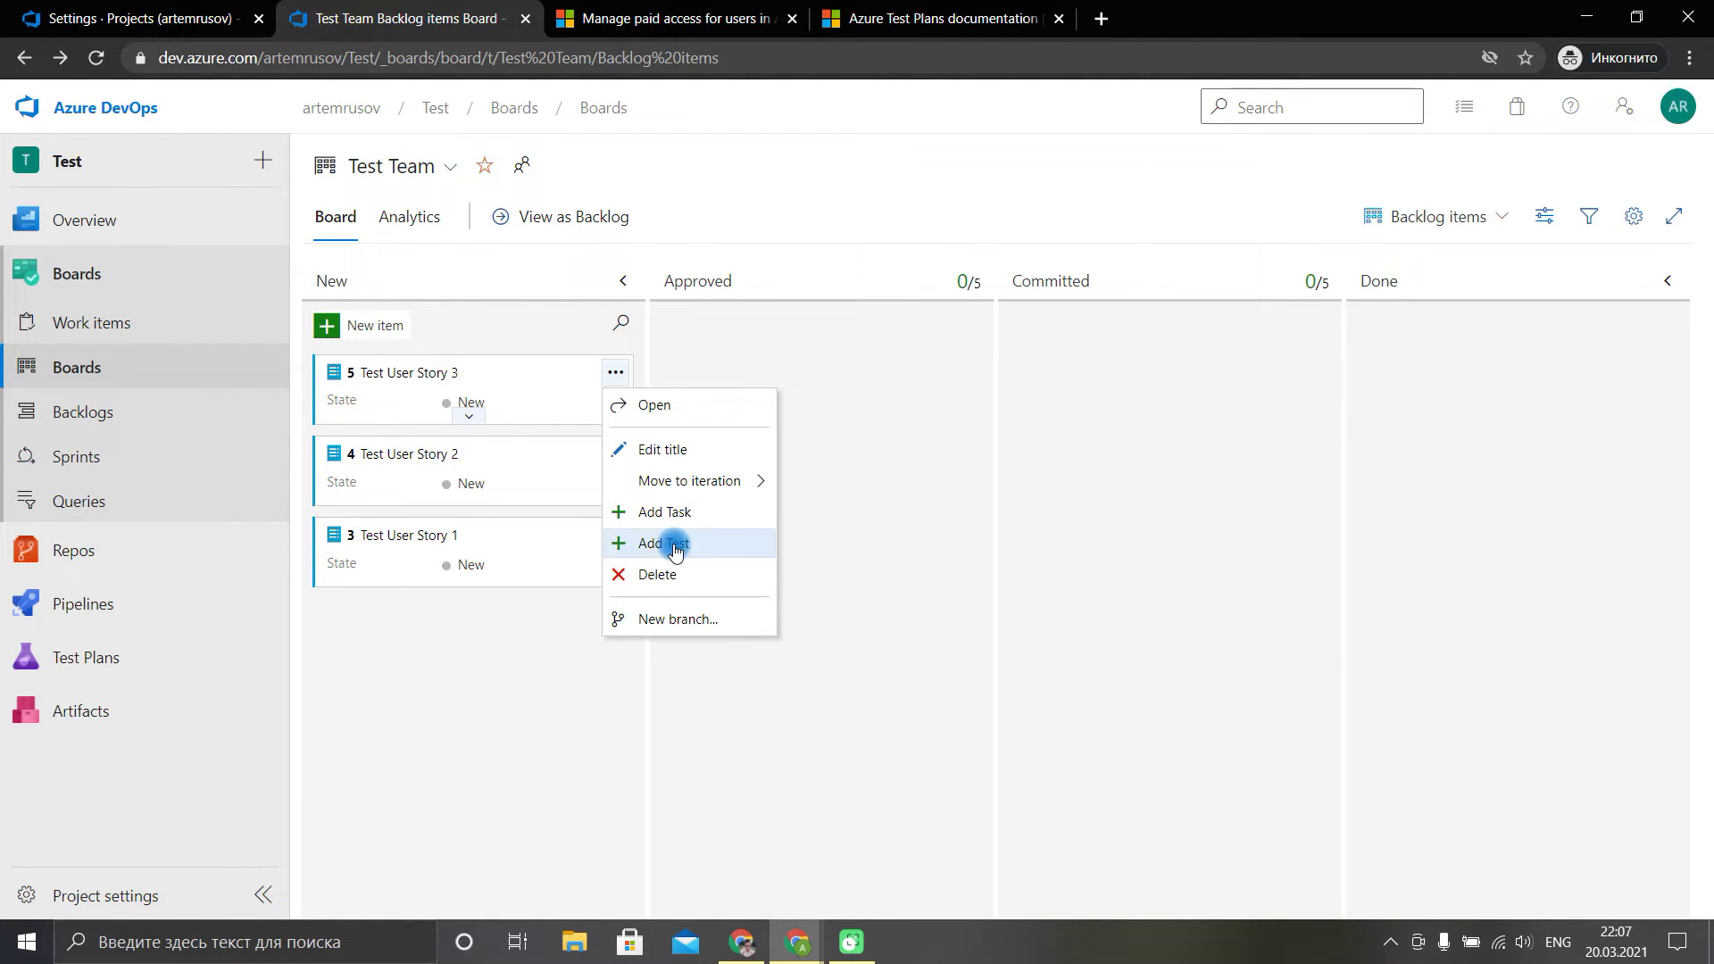
pyautogui.click(668, 522)
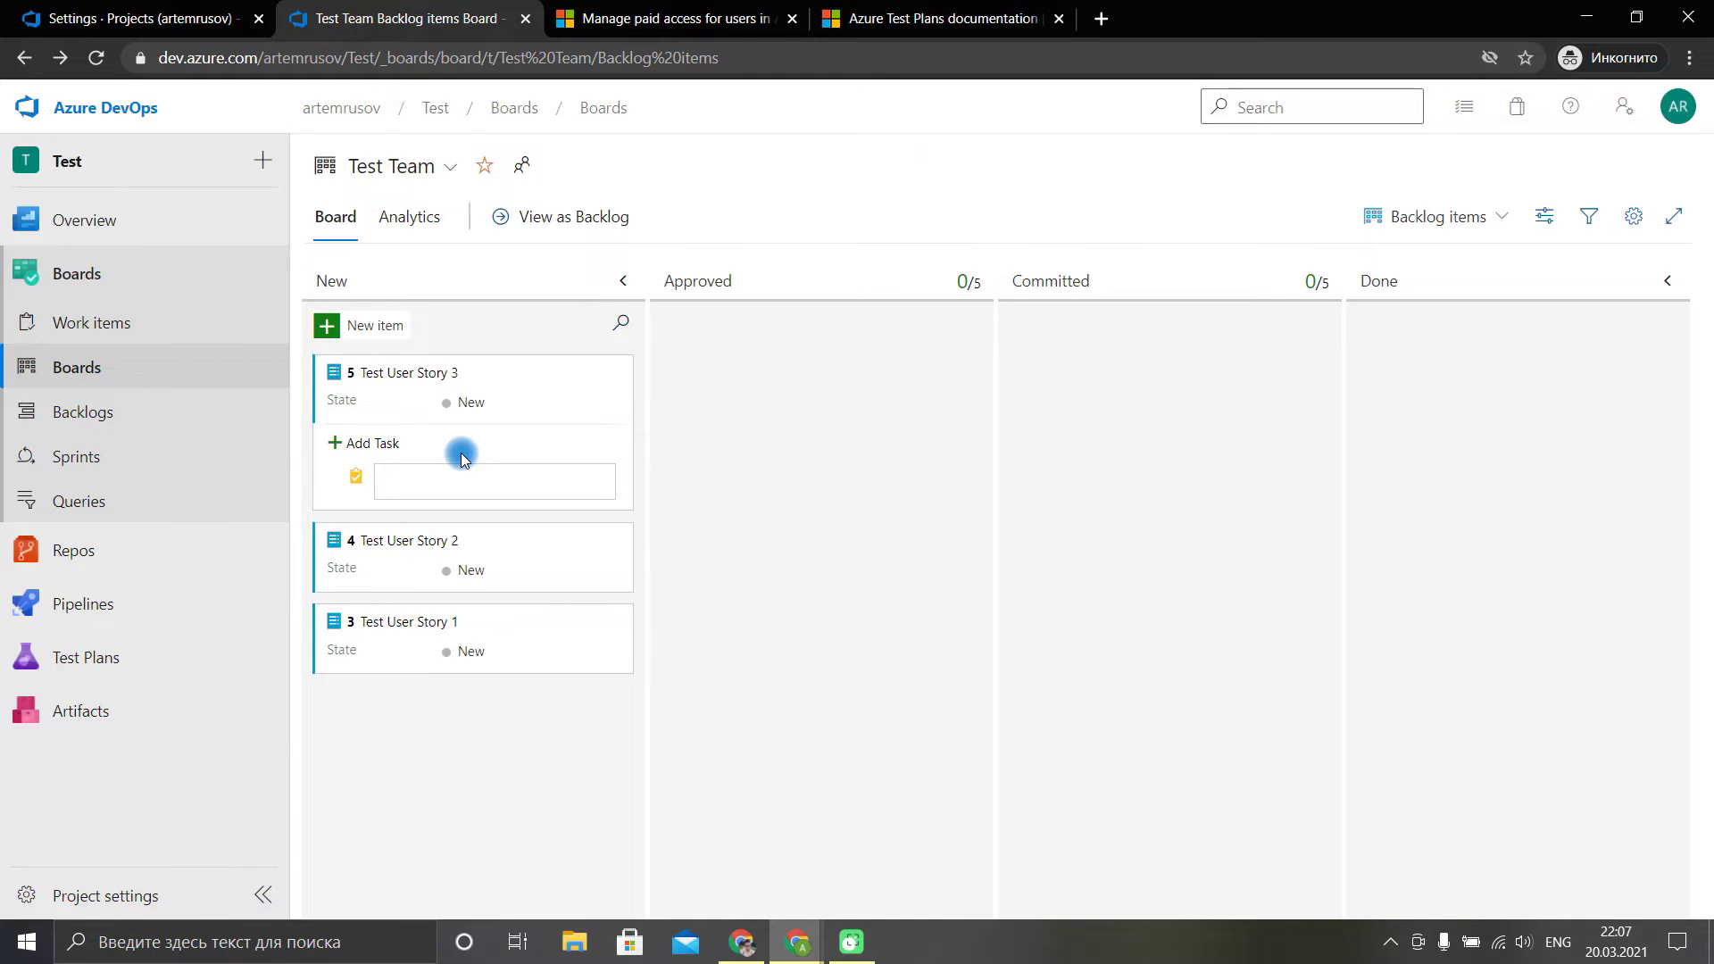
pyautogui.write('Development')
pyautogui.press('Return')
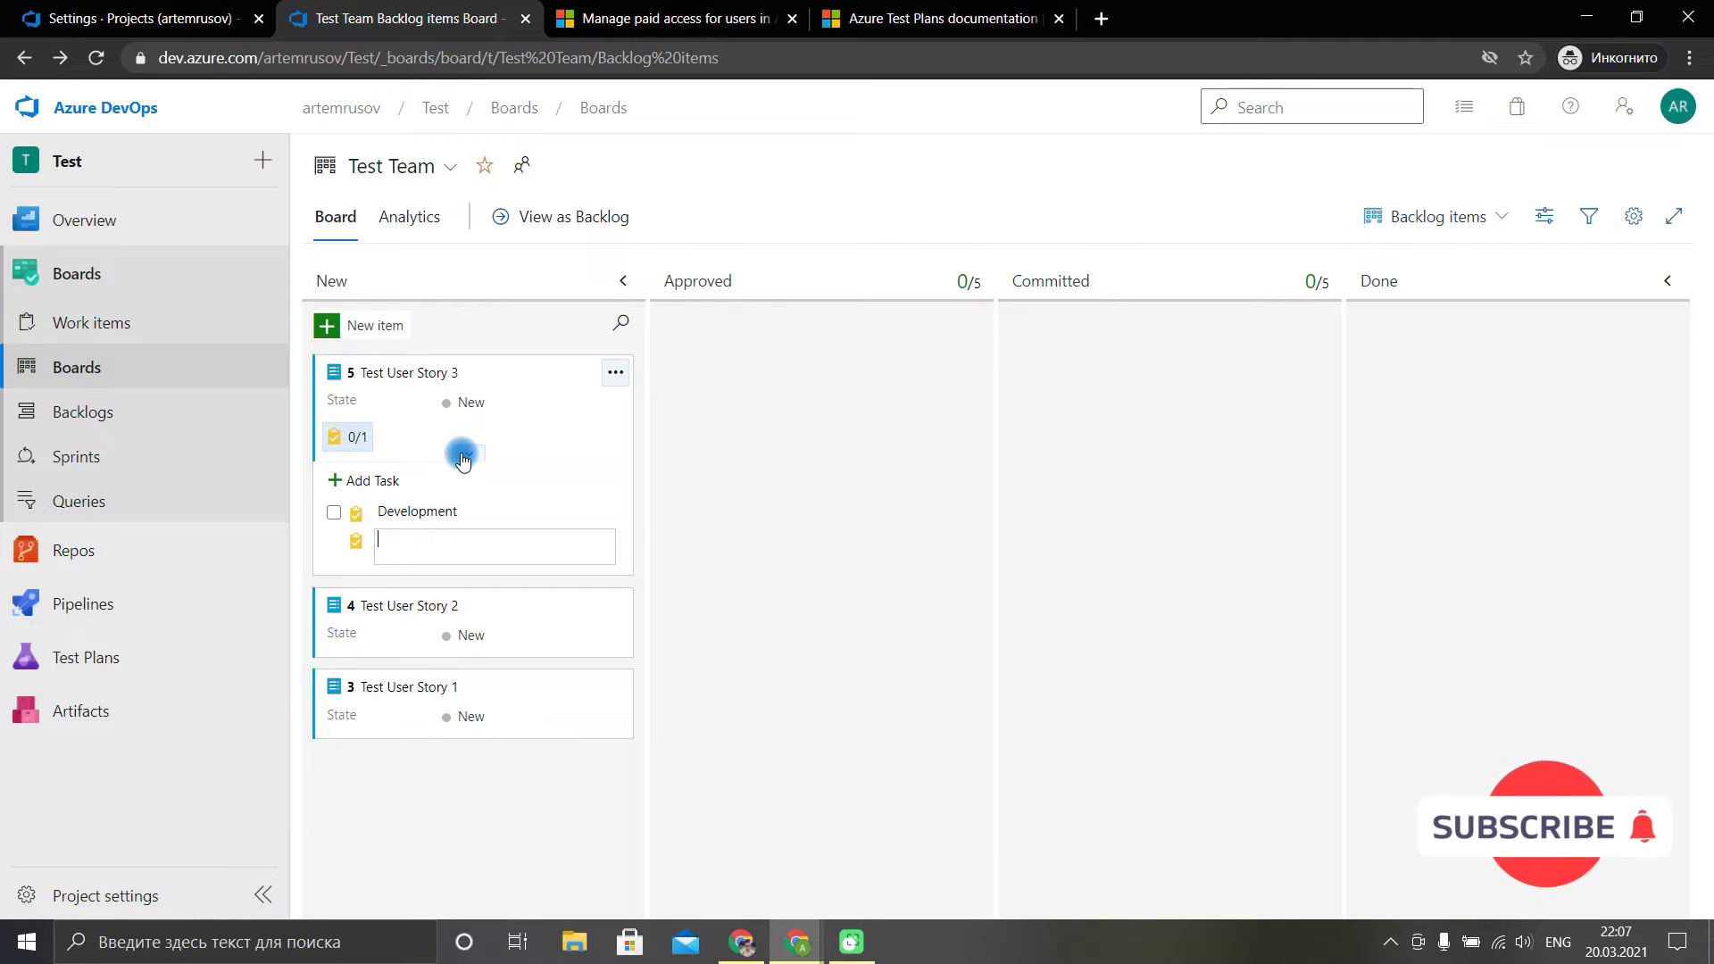
pyautogui.write('Creation Test')
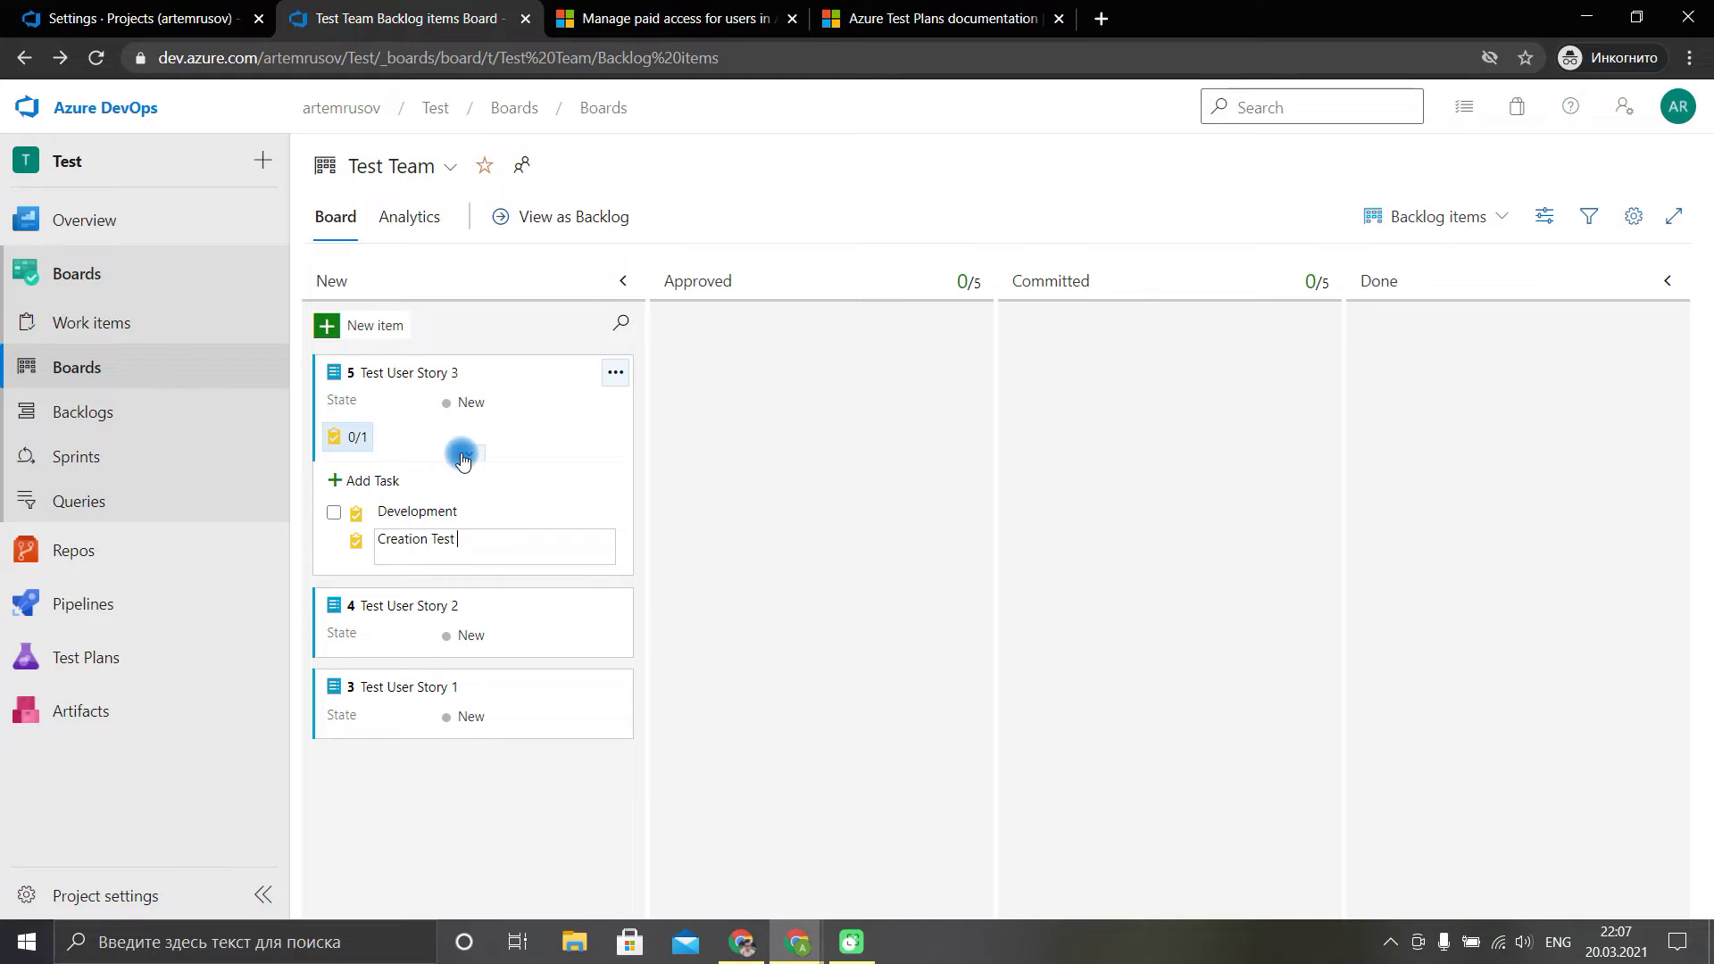
pyautogui.write(' Cases')
pyautogui.press('Return')
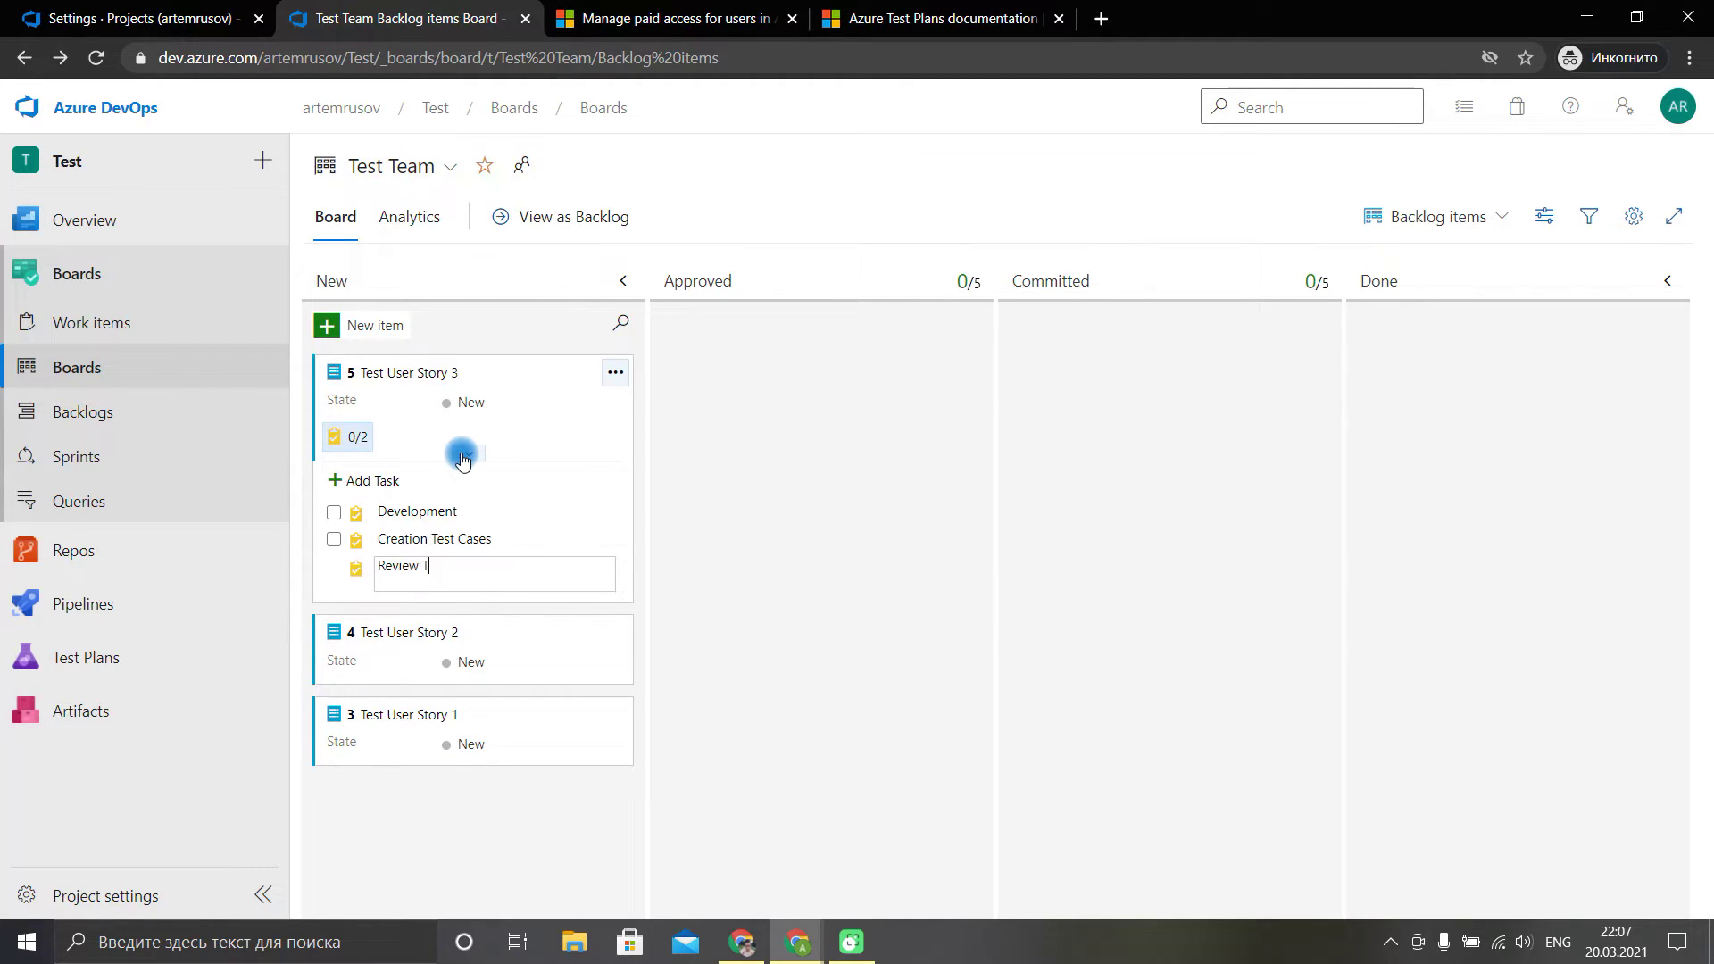
pyautogui.write('Review Test Cases')
pyautogui.press('Return')
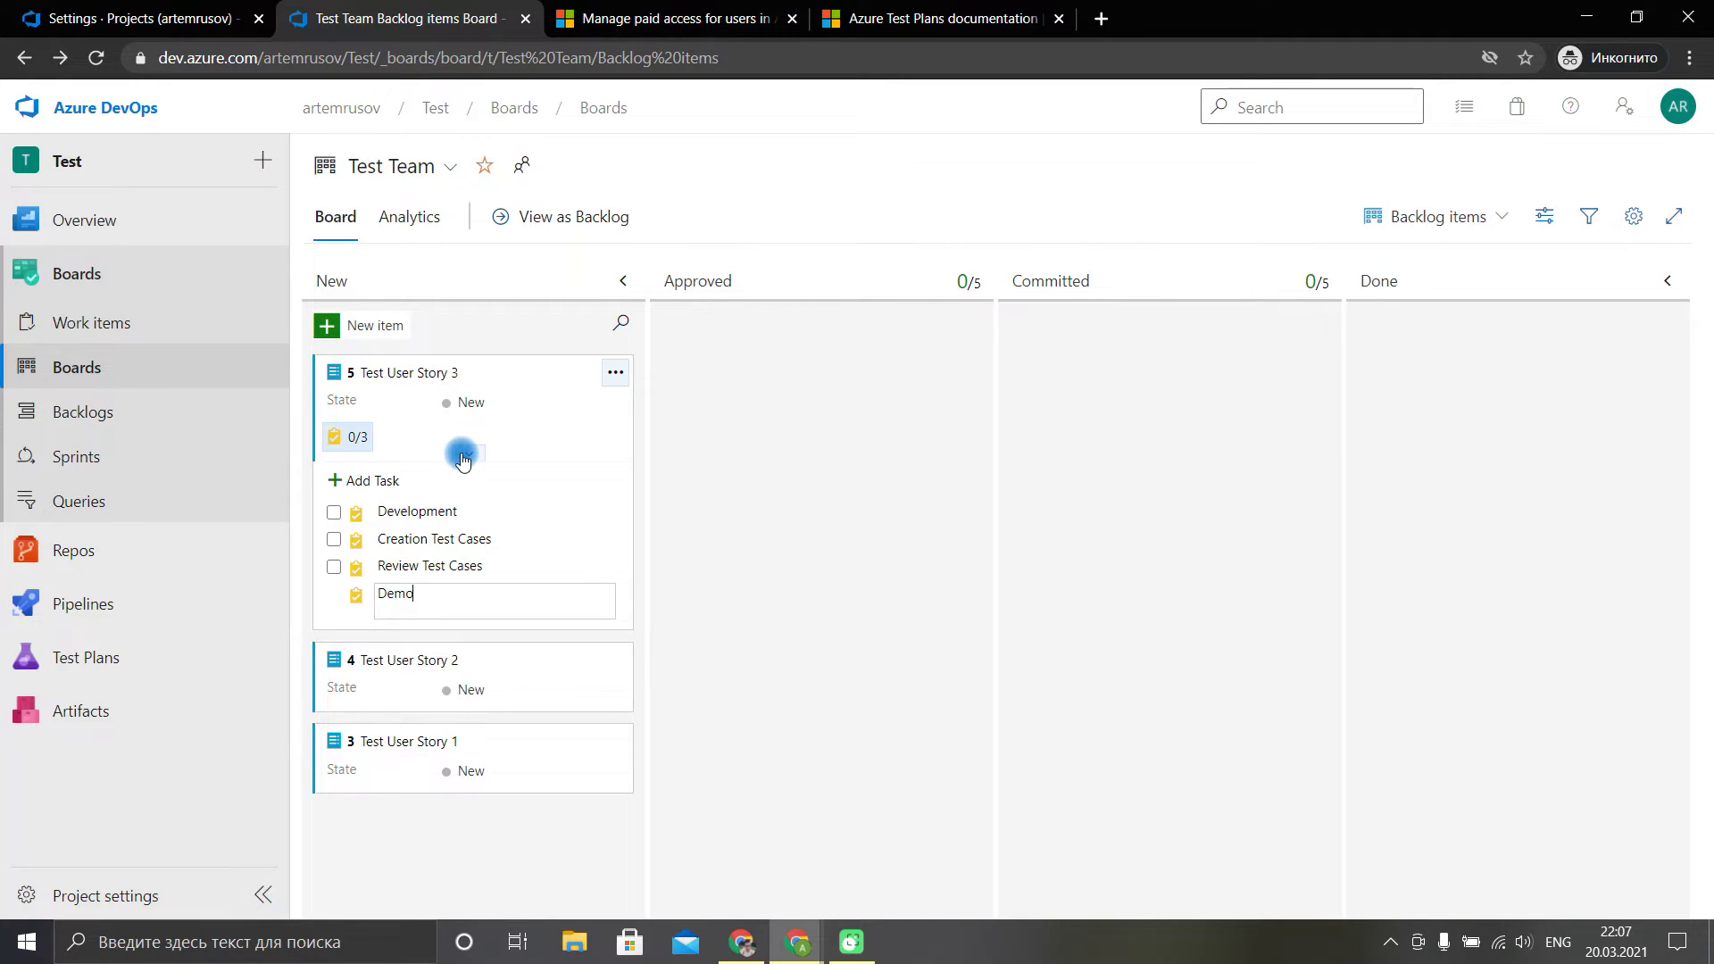
# Finish adding the tasks "Demo" and "Creation autotest" to the Test User Story 3 card.
pyautogui.press('Return')
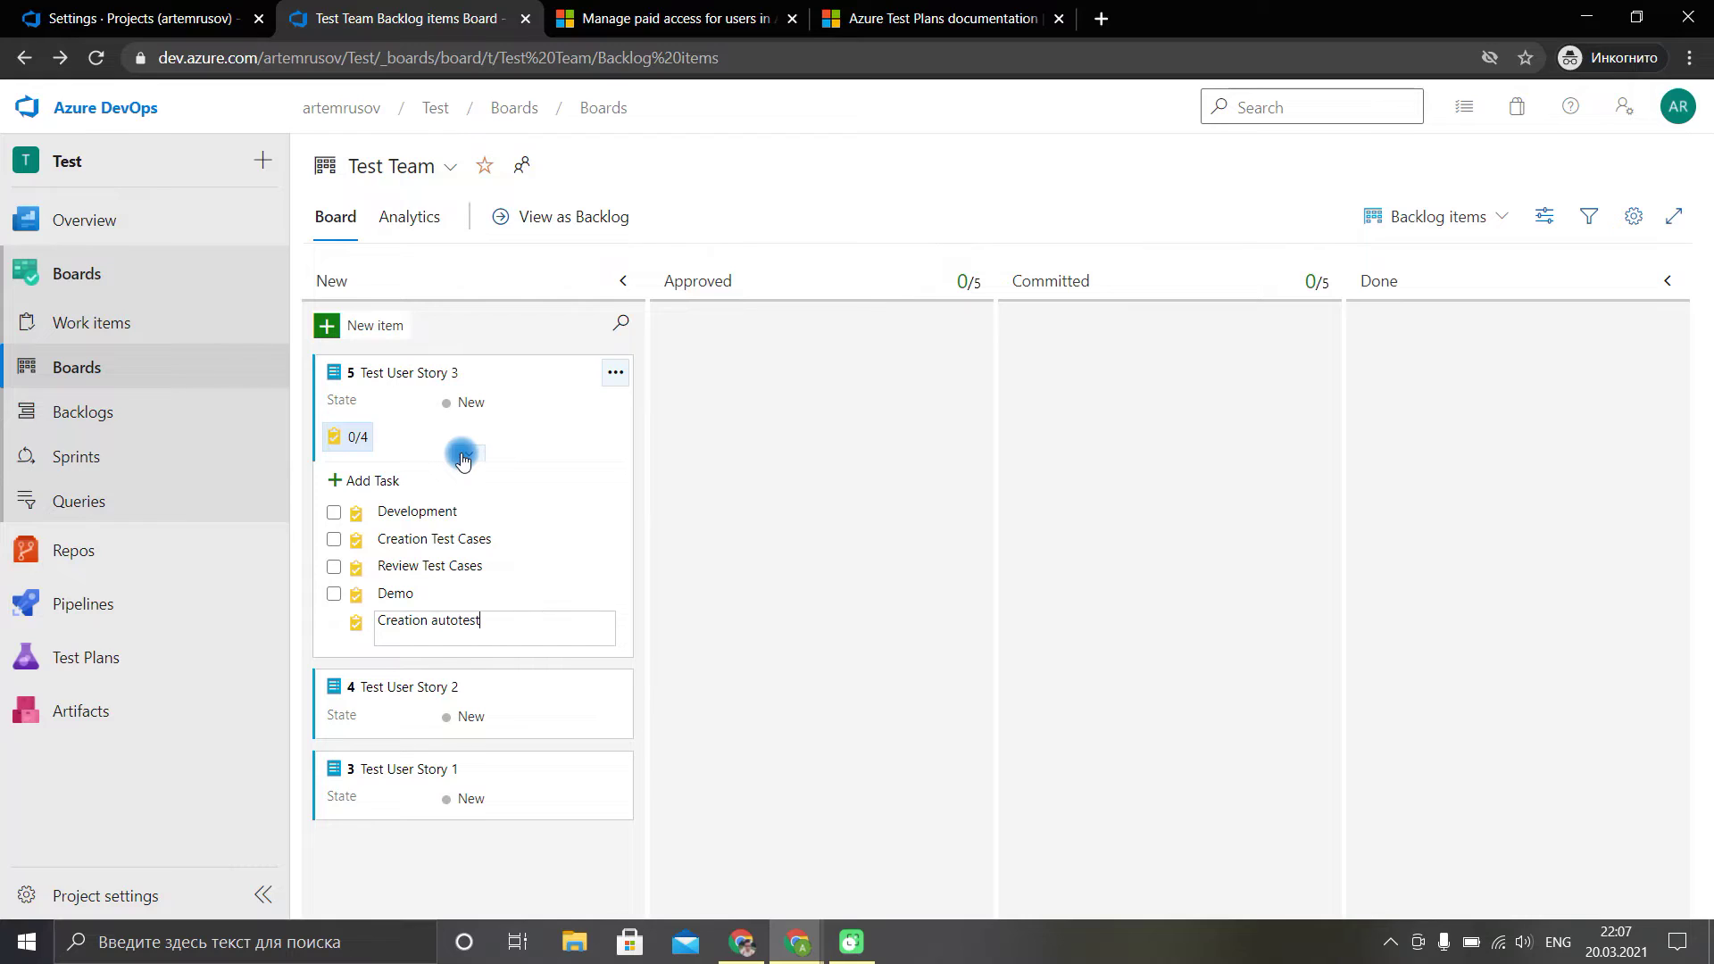
pyautogui.press('Return')
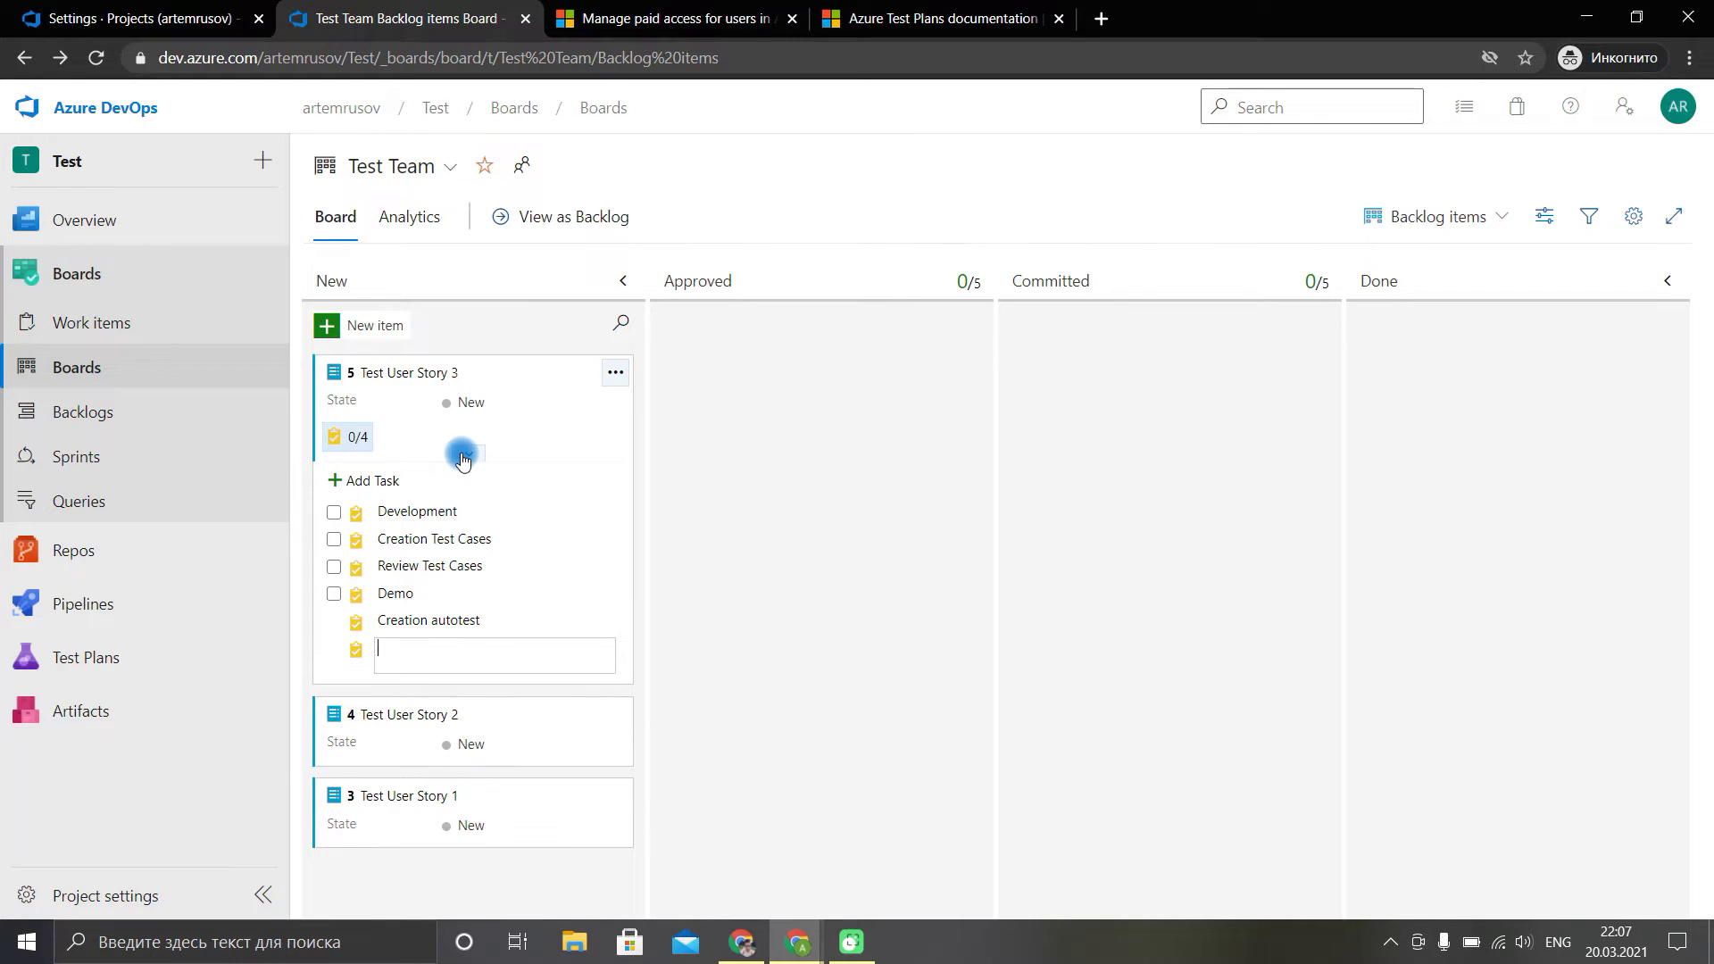
pyautogui.click(681, 512)
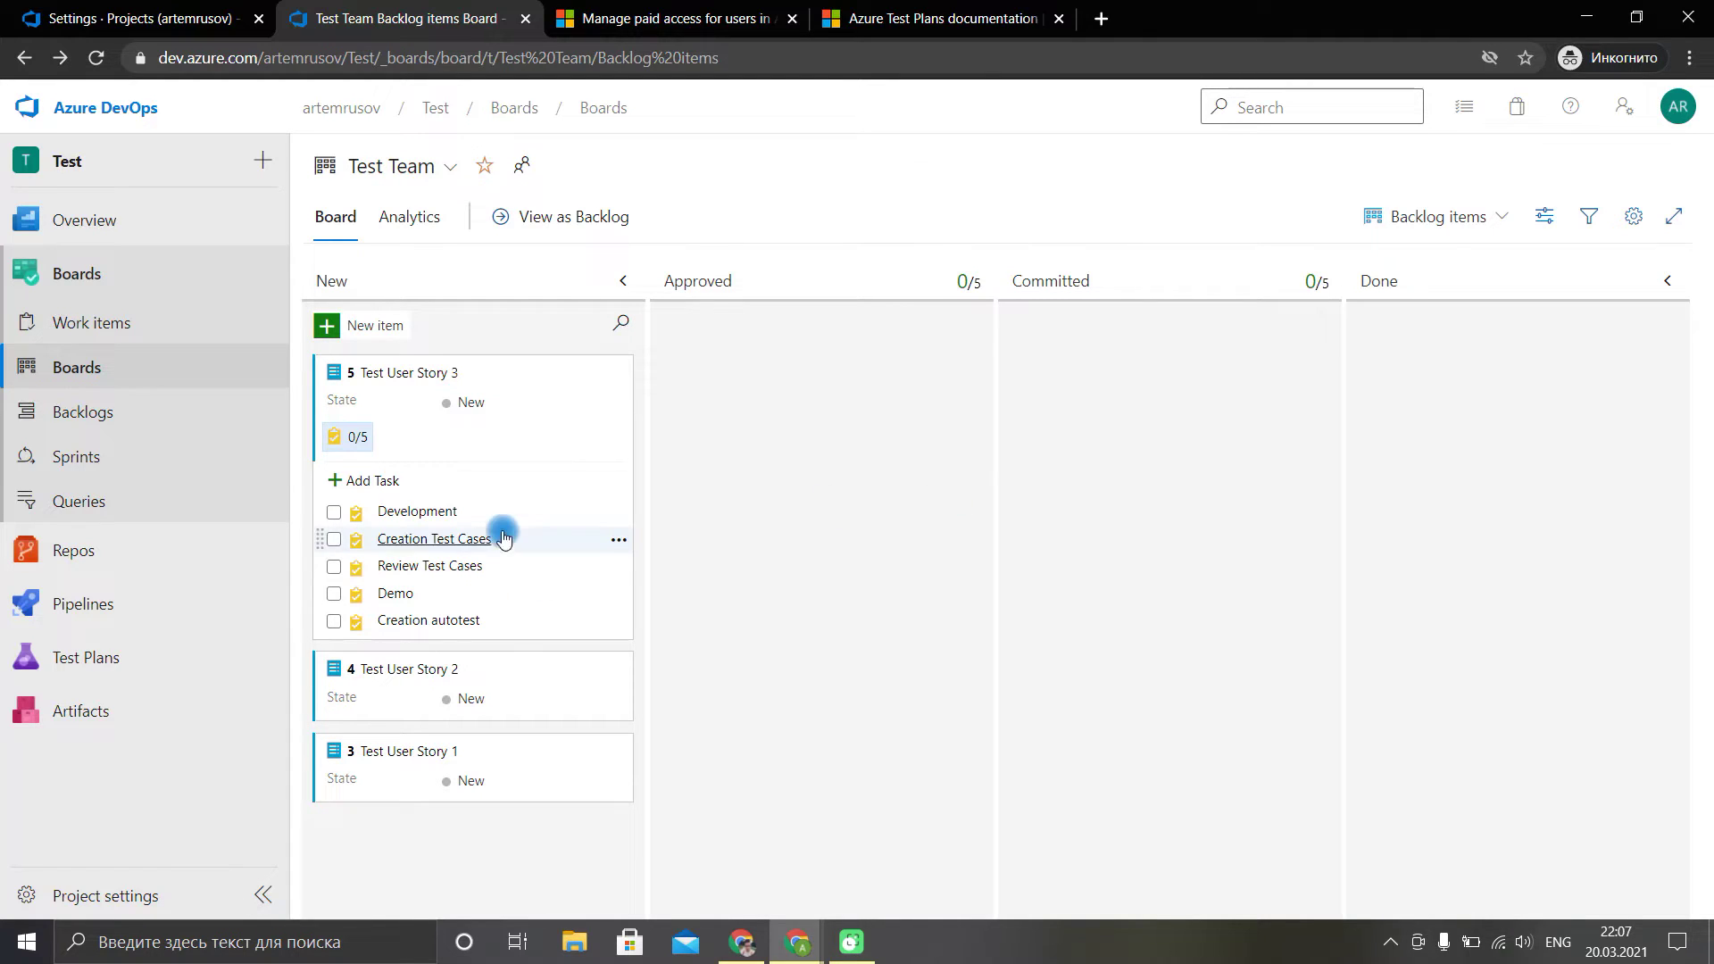
# View the Development task's details, and save the Creation Test Cases task with yourself as assignee and its state set to In Progress.
pyautogui.click(440, 510)
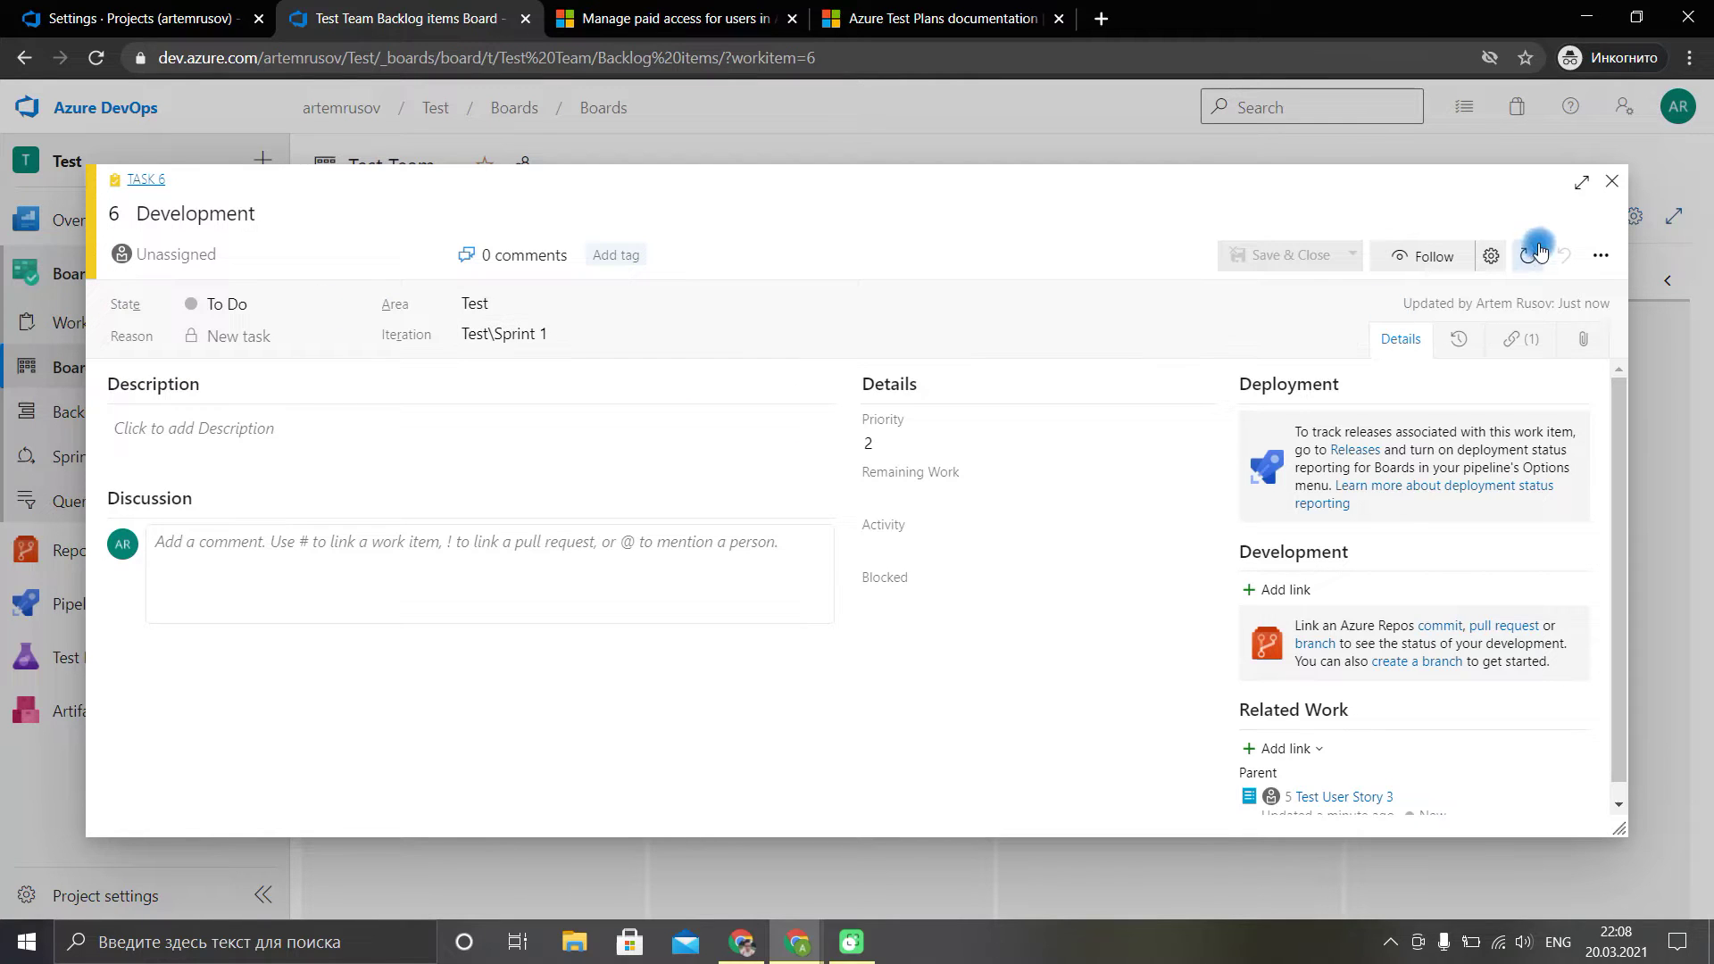
pyautogui.click(1611, 182)
pyautogui.click(409, 540)
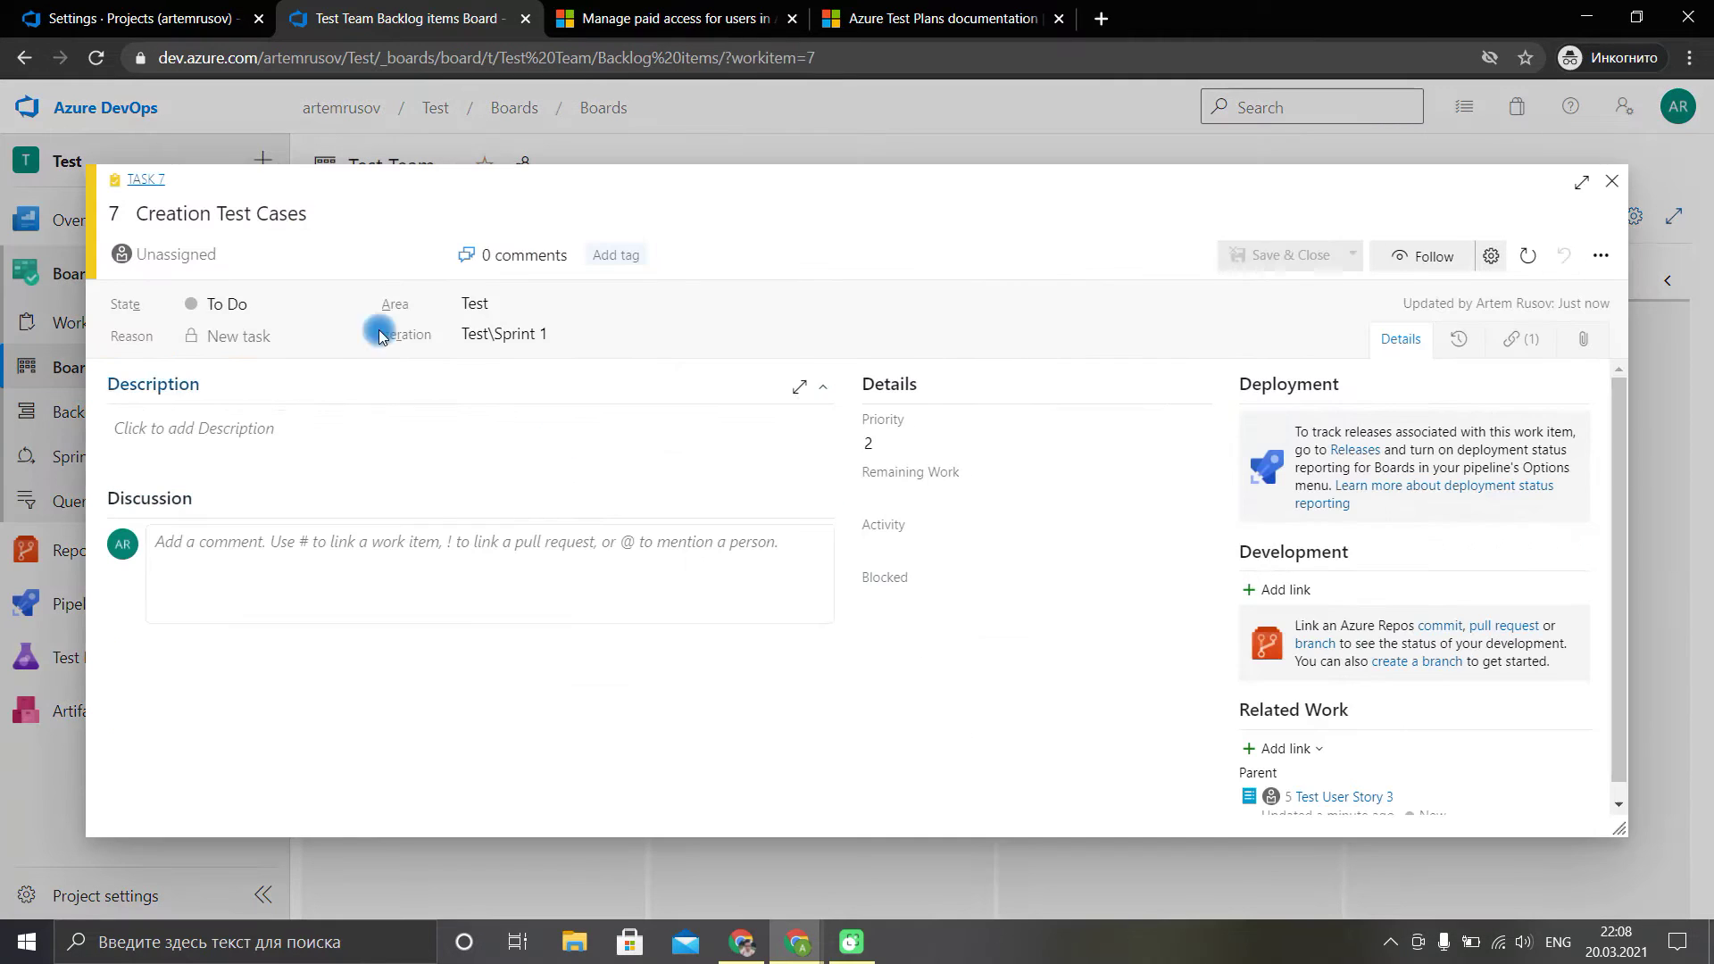
pyautogui.click(214, 251)
pyautogui.click(214, 290)
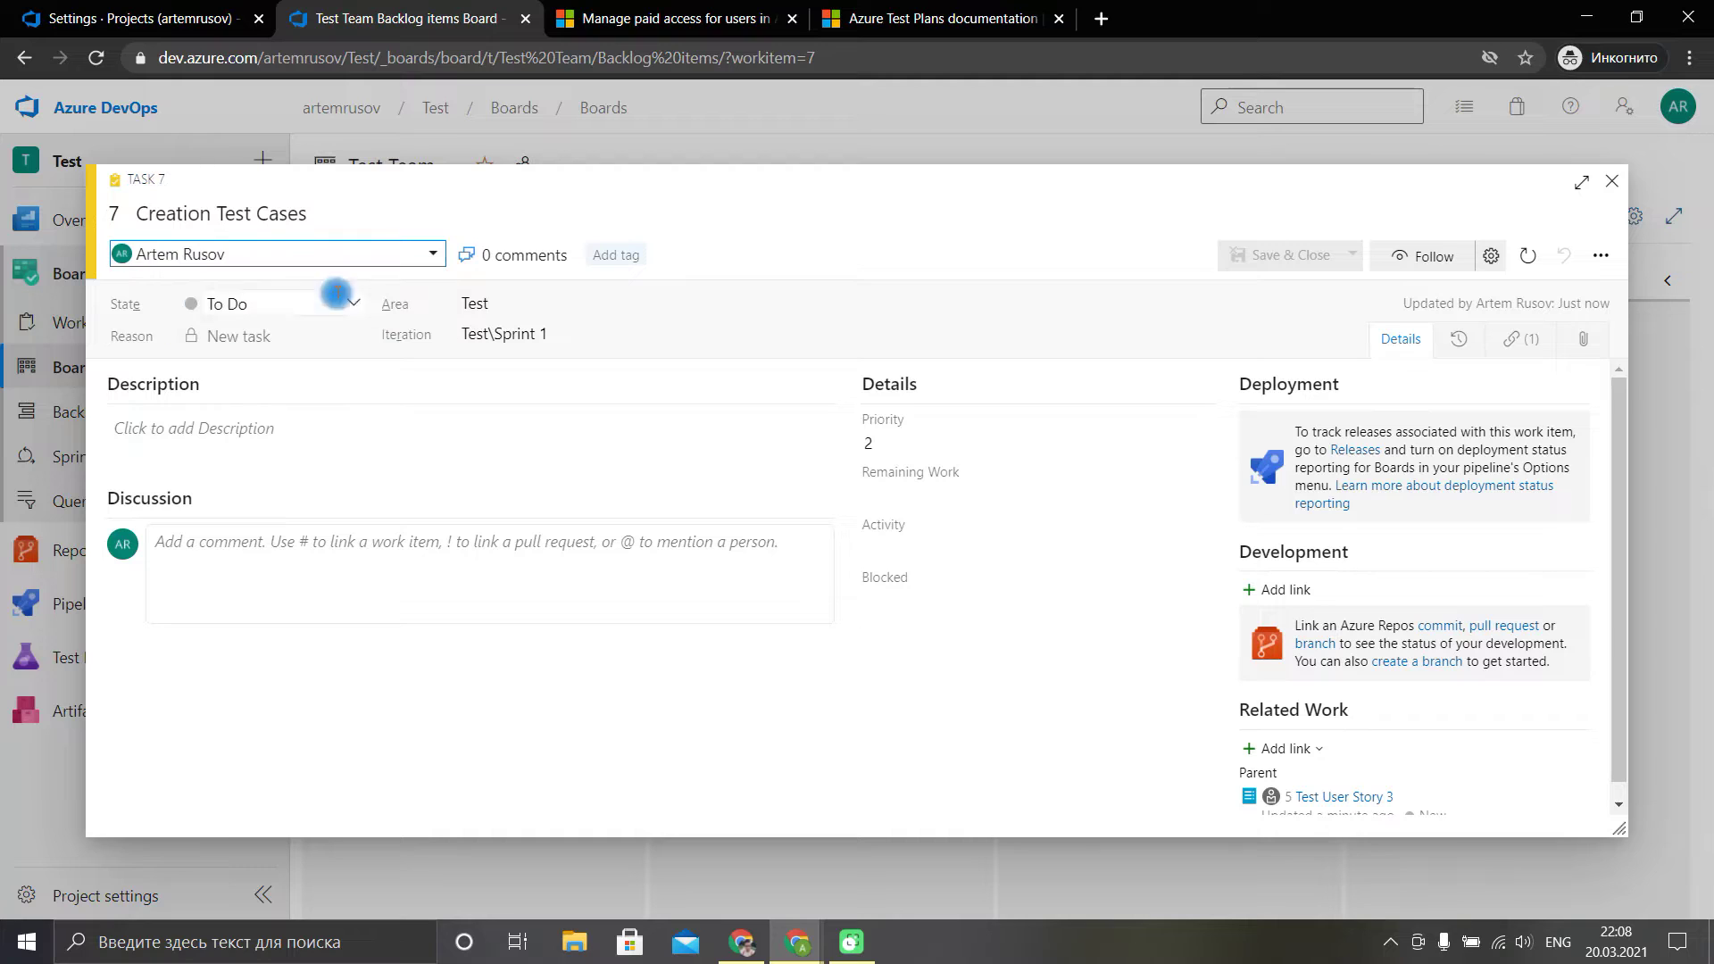
pyautogui.click(350, 304)
pyautogui.click(267, 354)
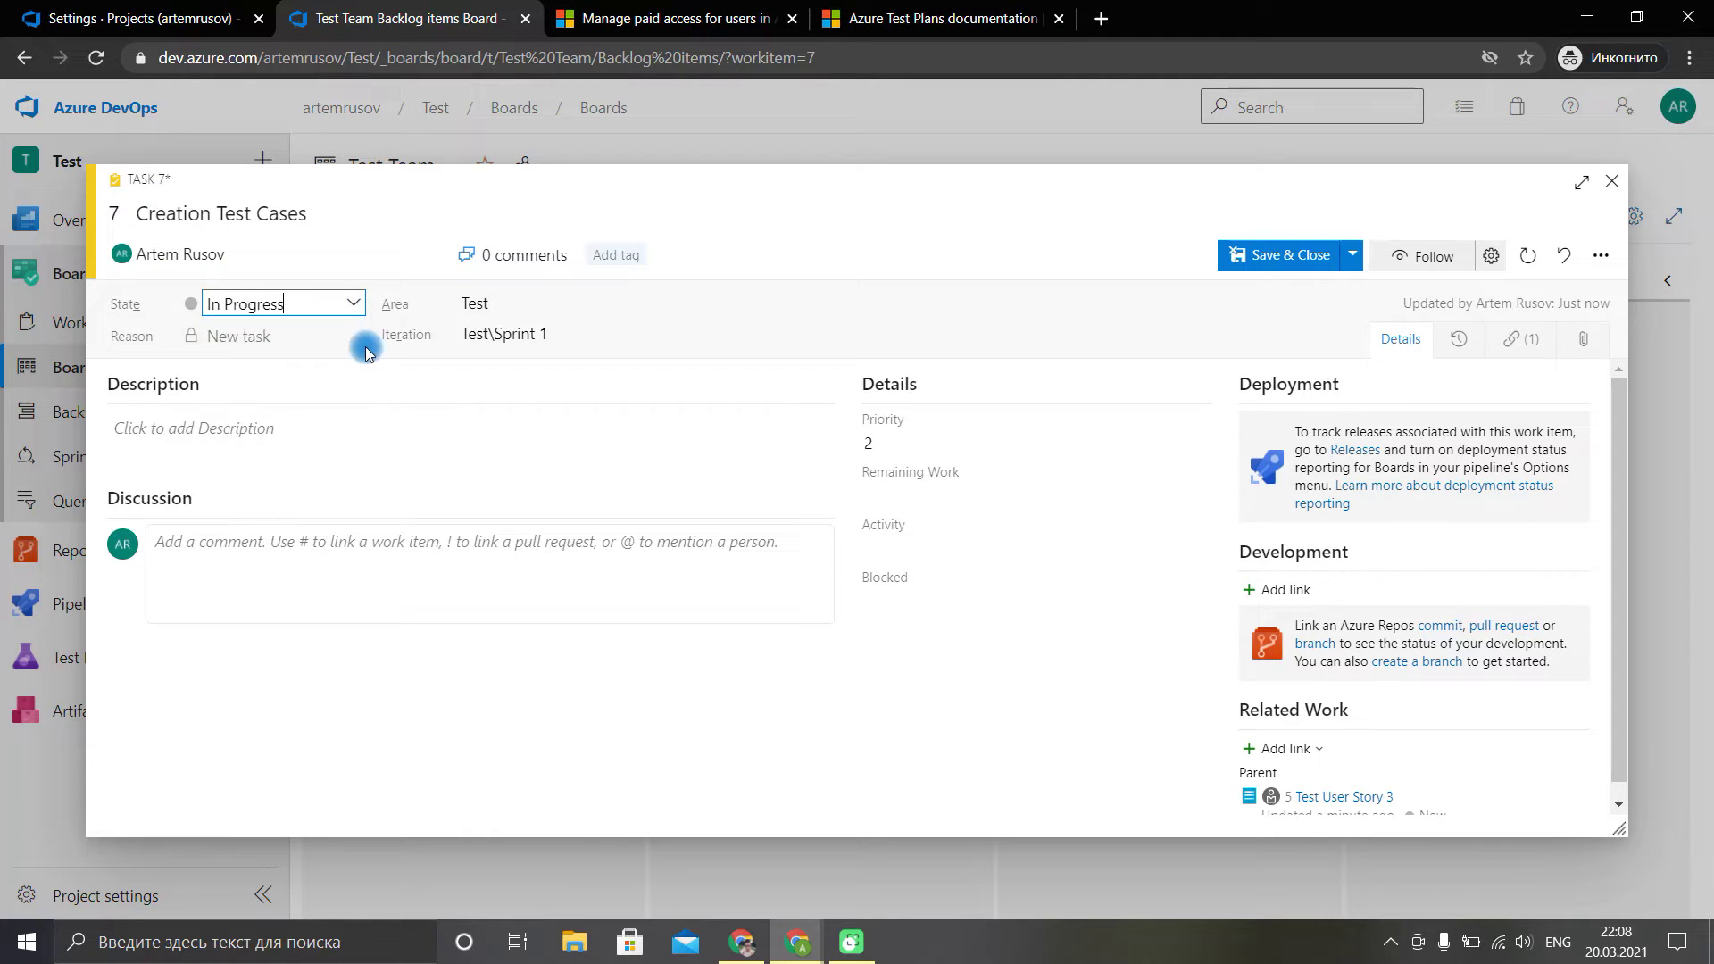
pyautogui.click(1308, 254)
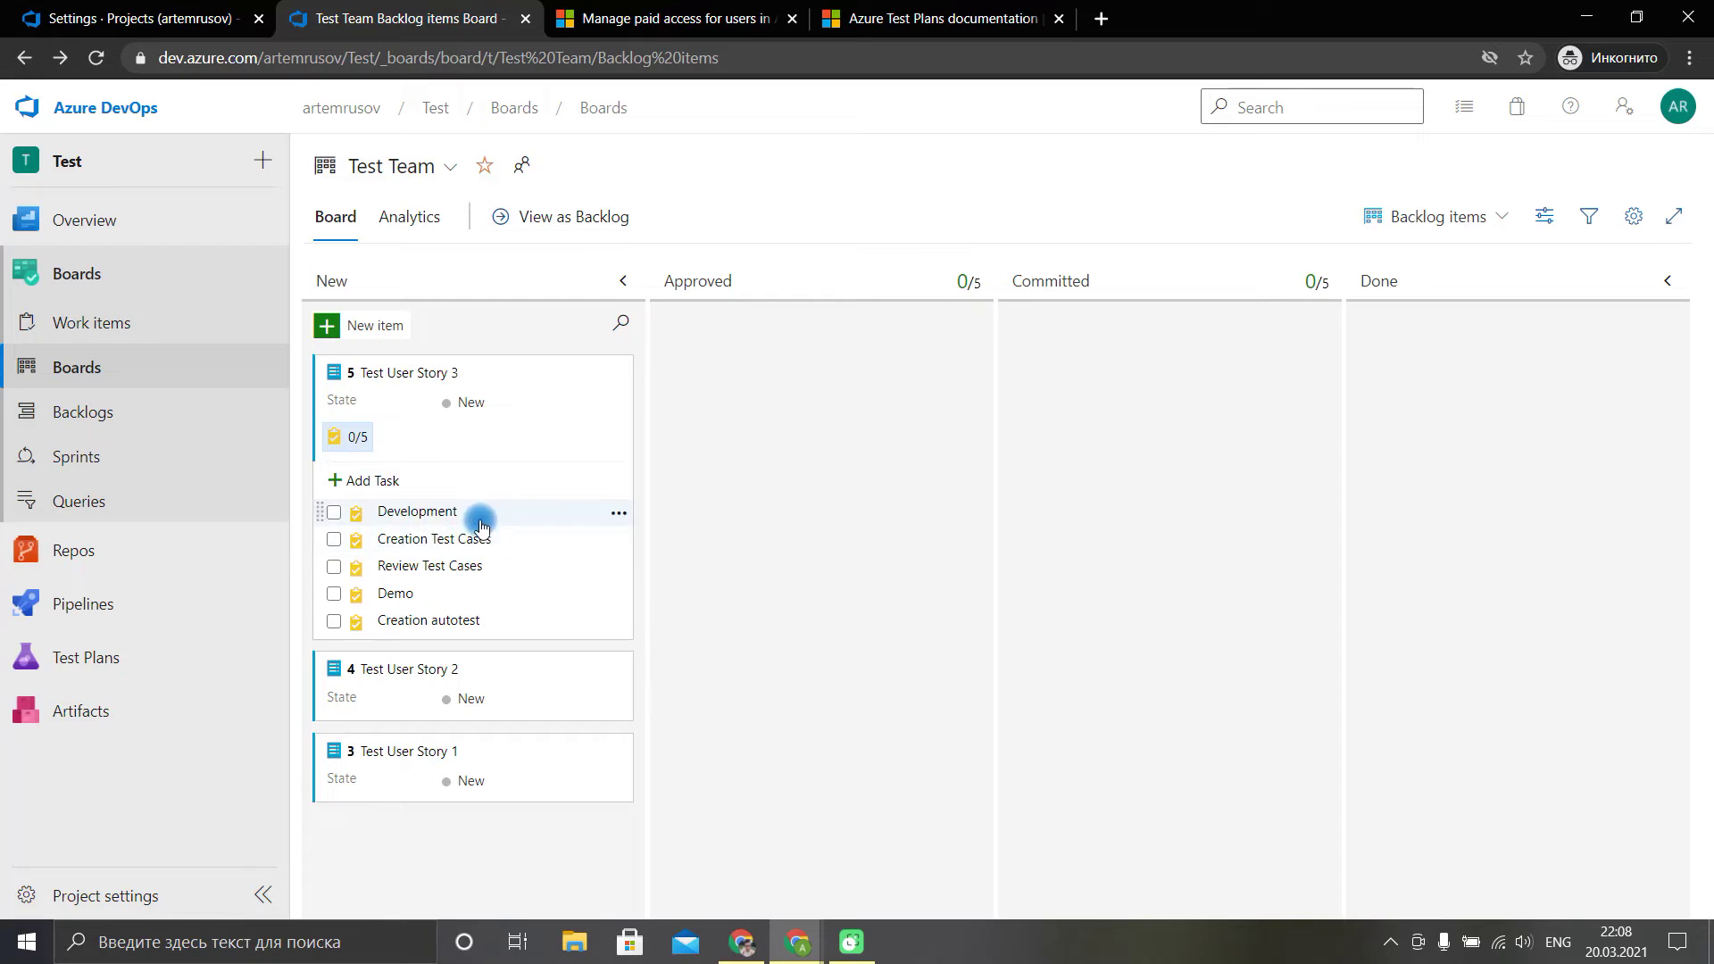
# Mark the Demo task on the Test User Story 3 card as done and open its history.
pyautogui.click(336, 591)
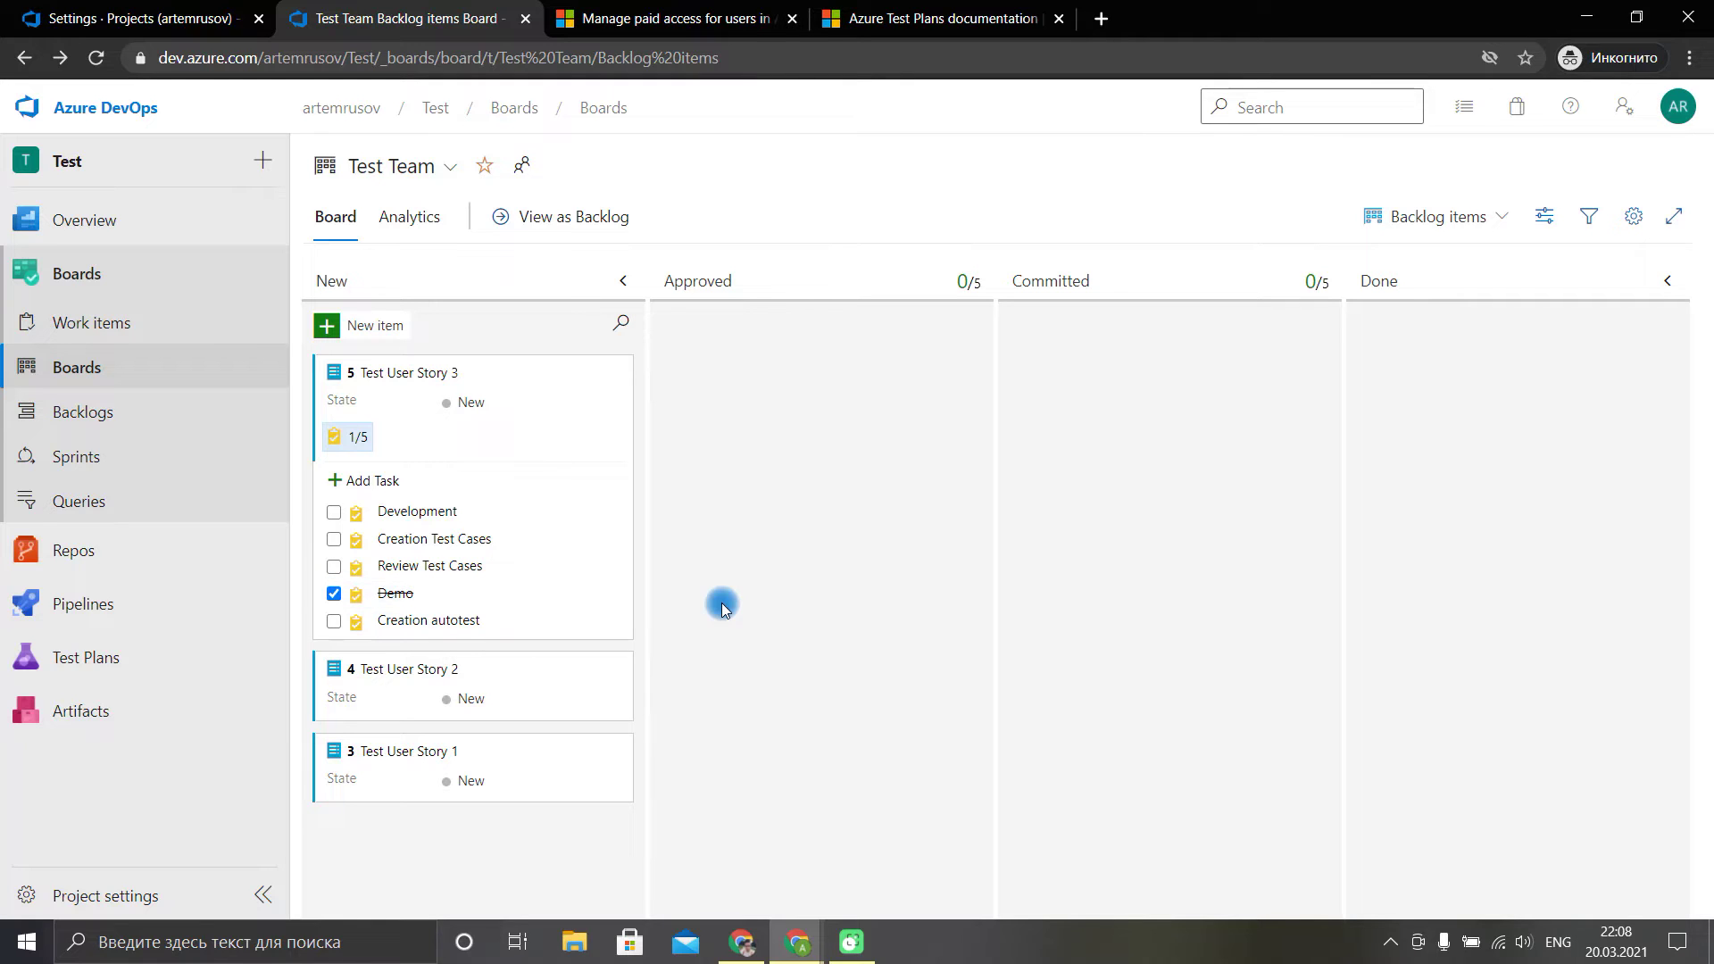
pyautogui.click(406, 597)
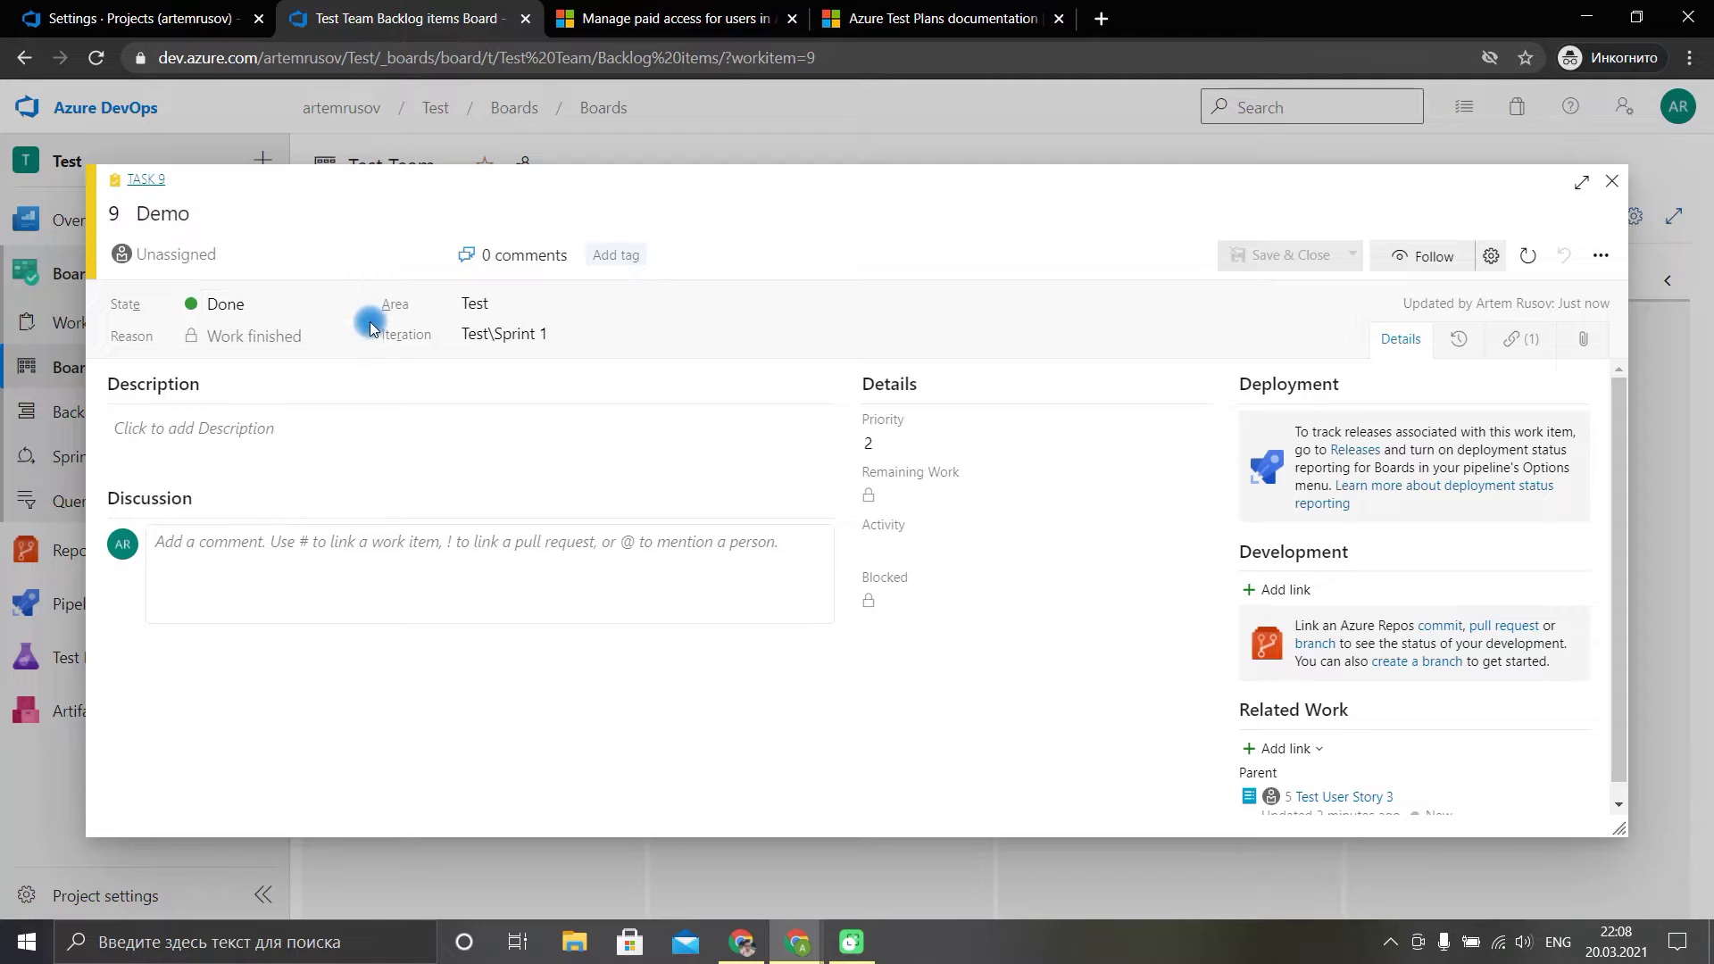
pyautogui.click(1458, 341)
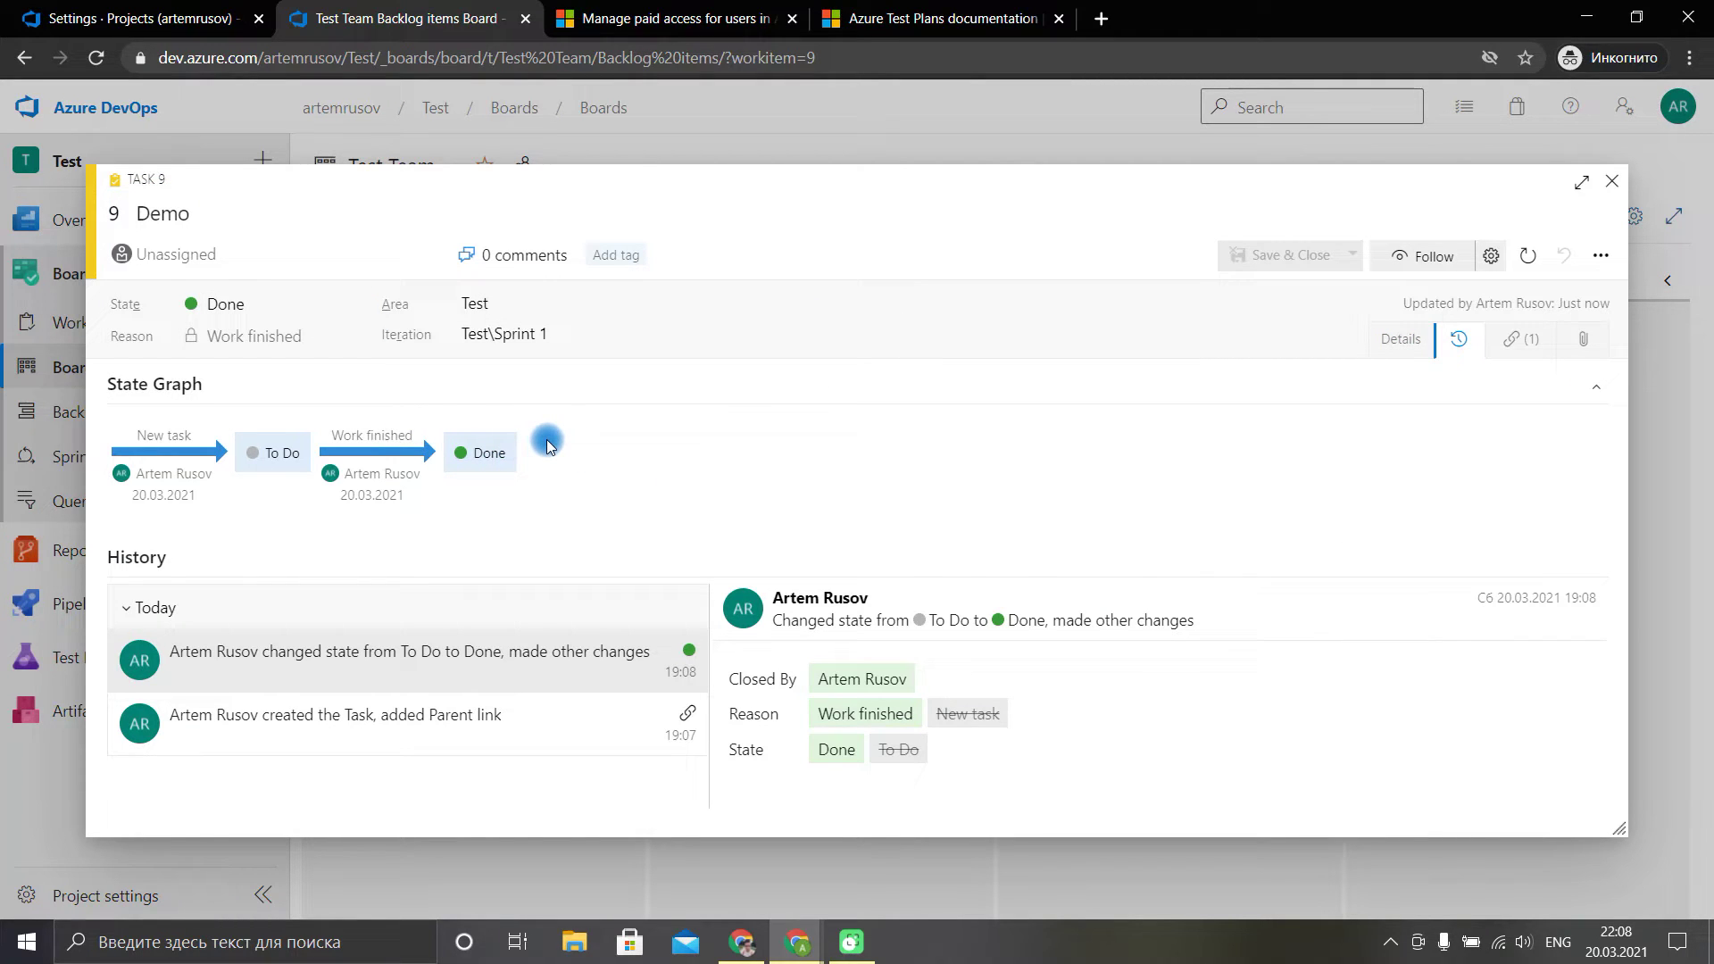
# Look through the Demo task's state options without changing the state, and close the task.
pyautogui.click(354, 303)
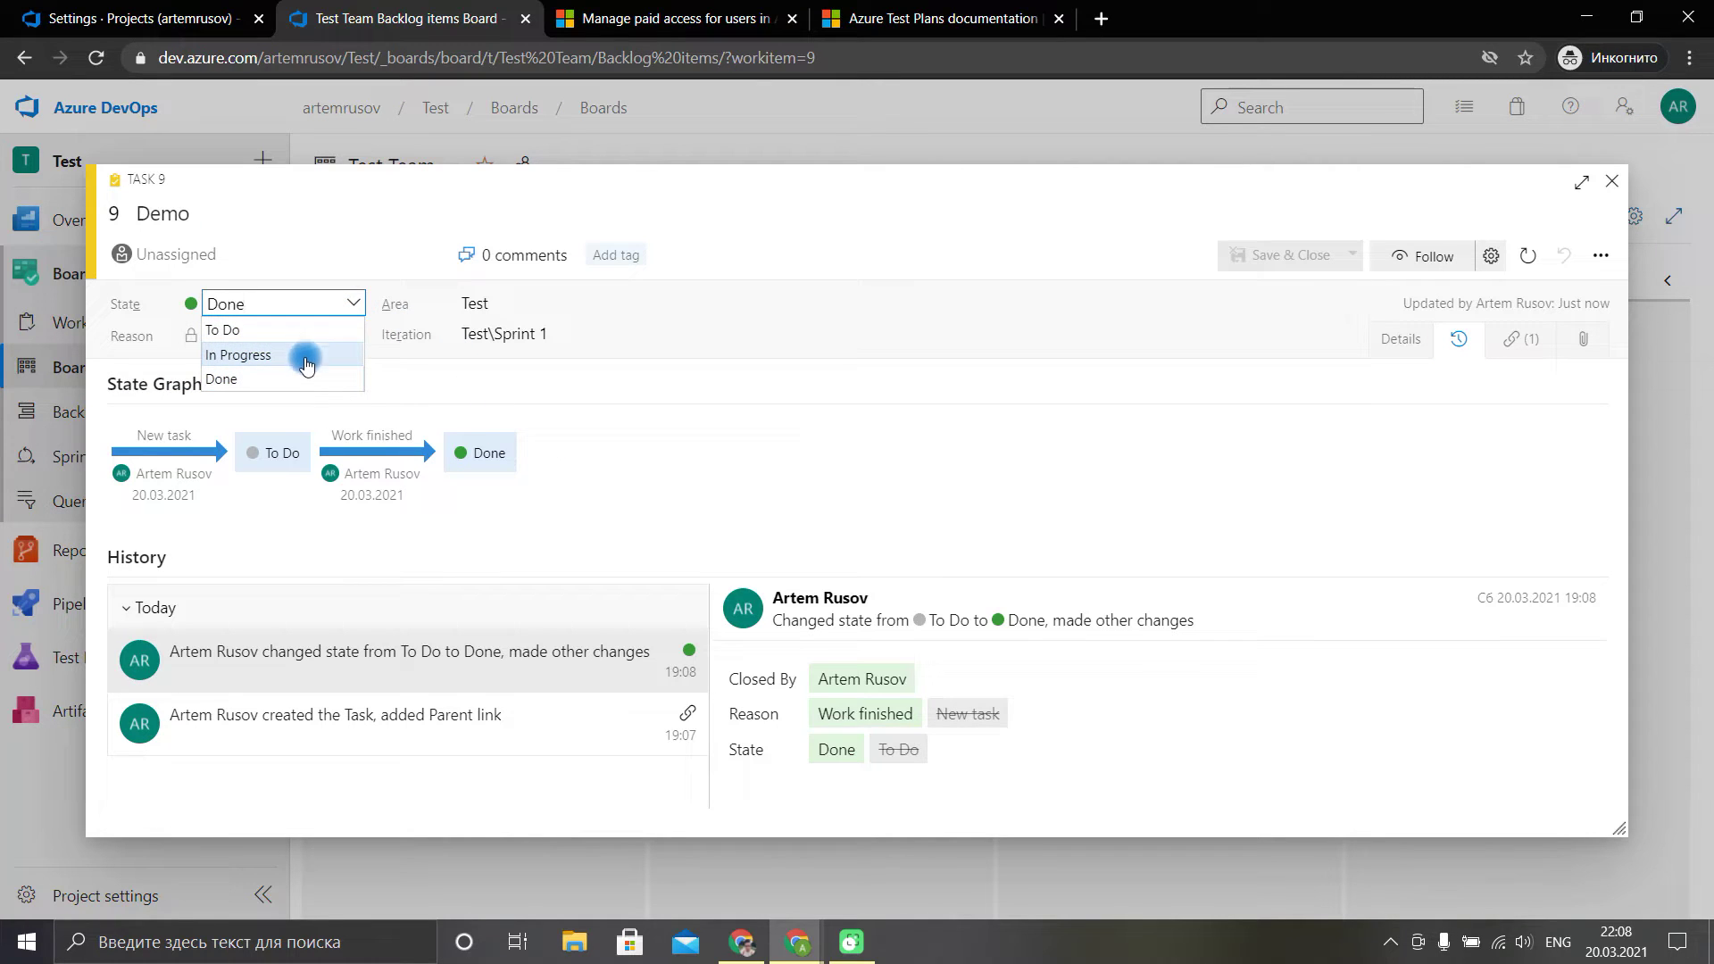
pyautogui.click(888, 449)
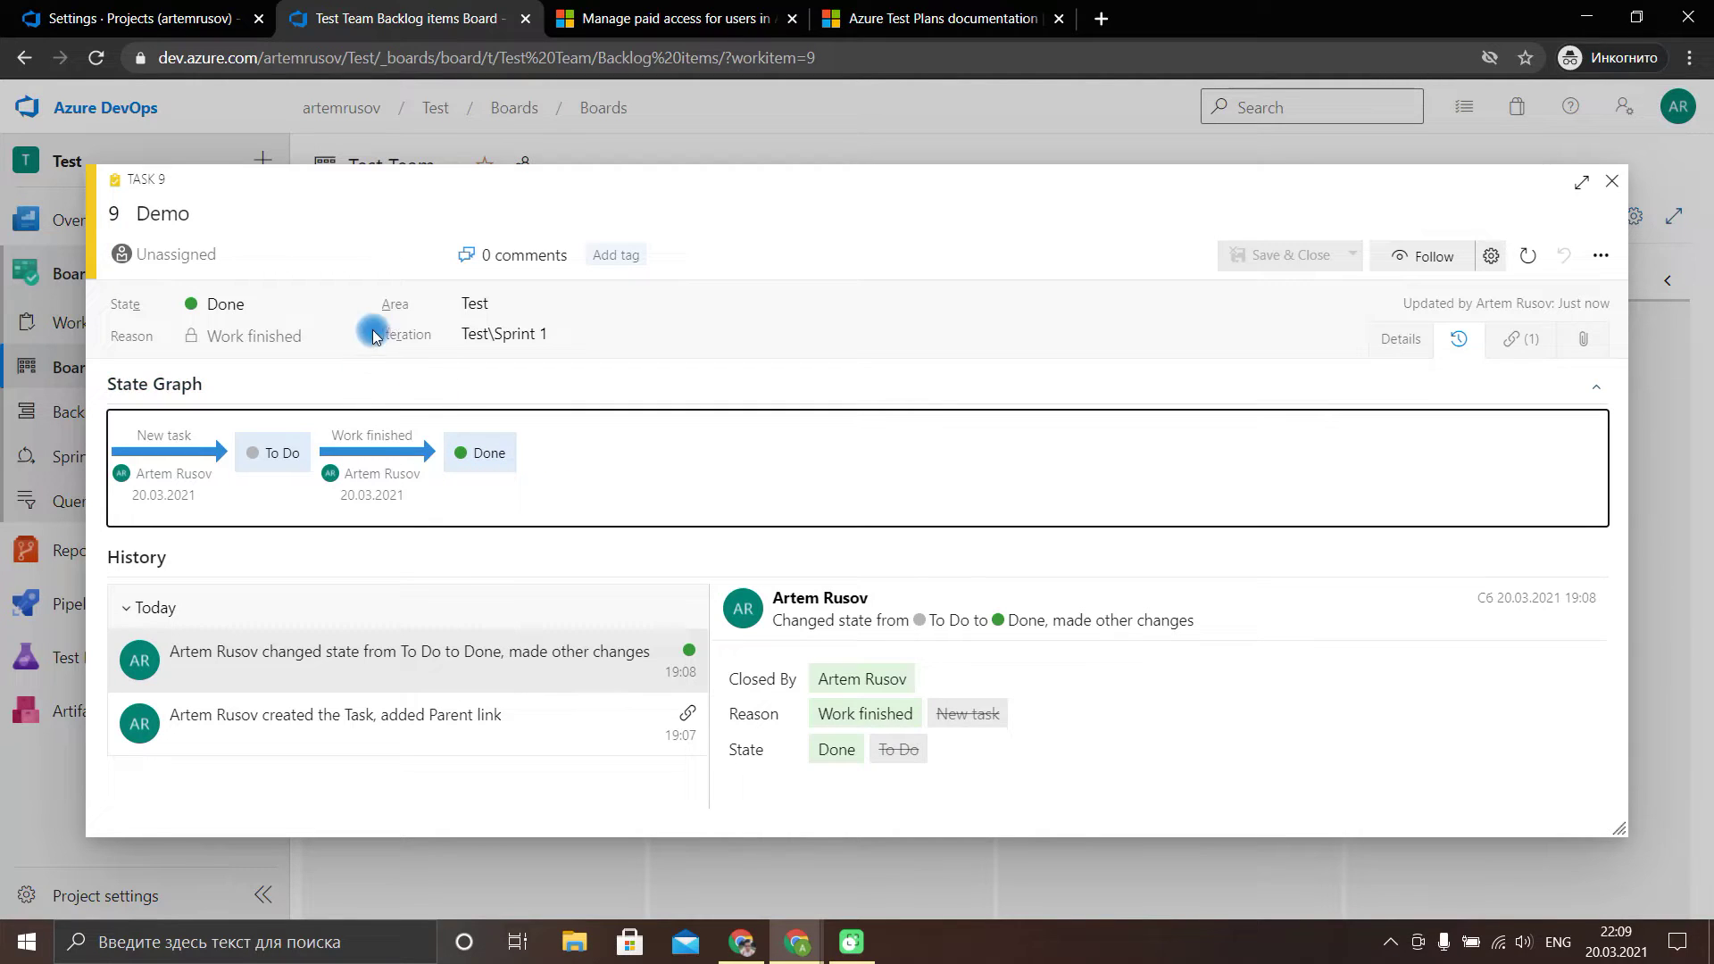
pyautogui.click(356, 308)
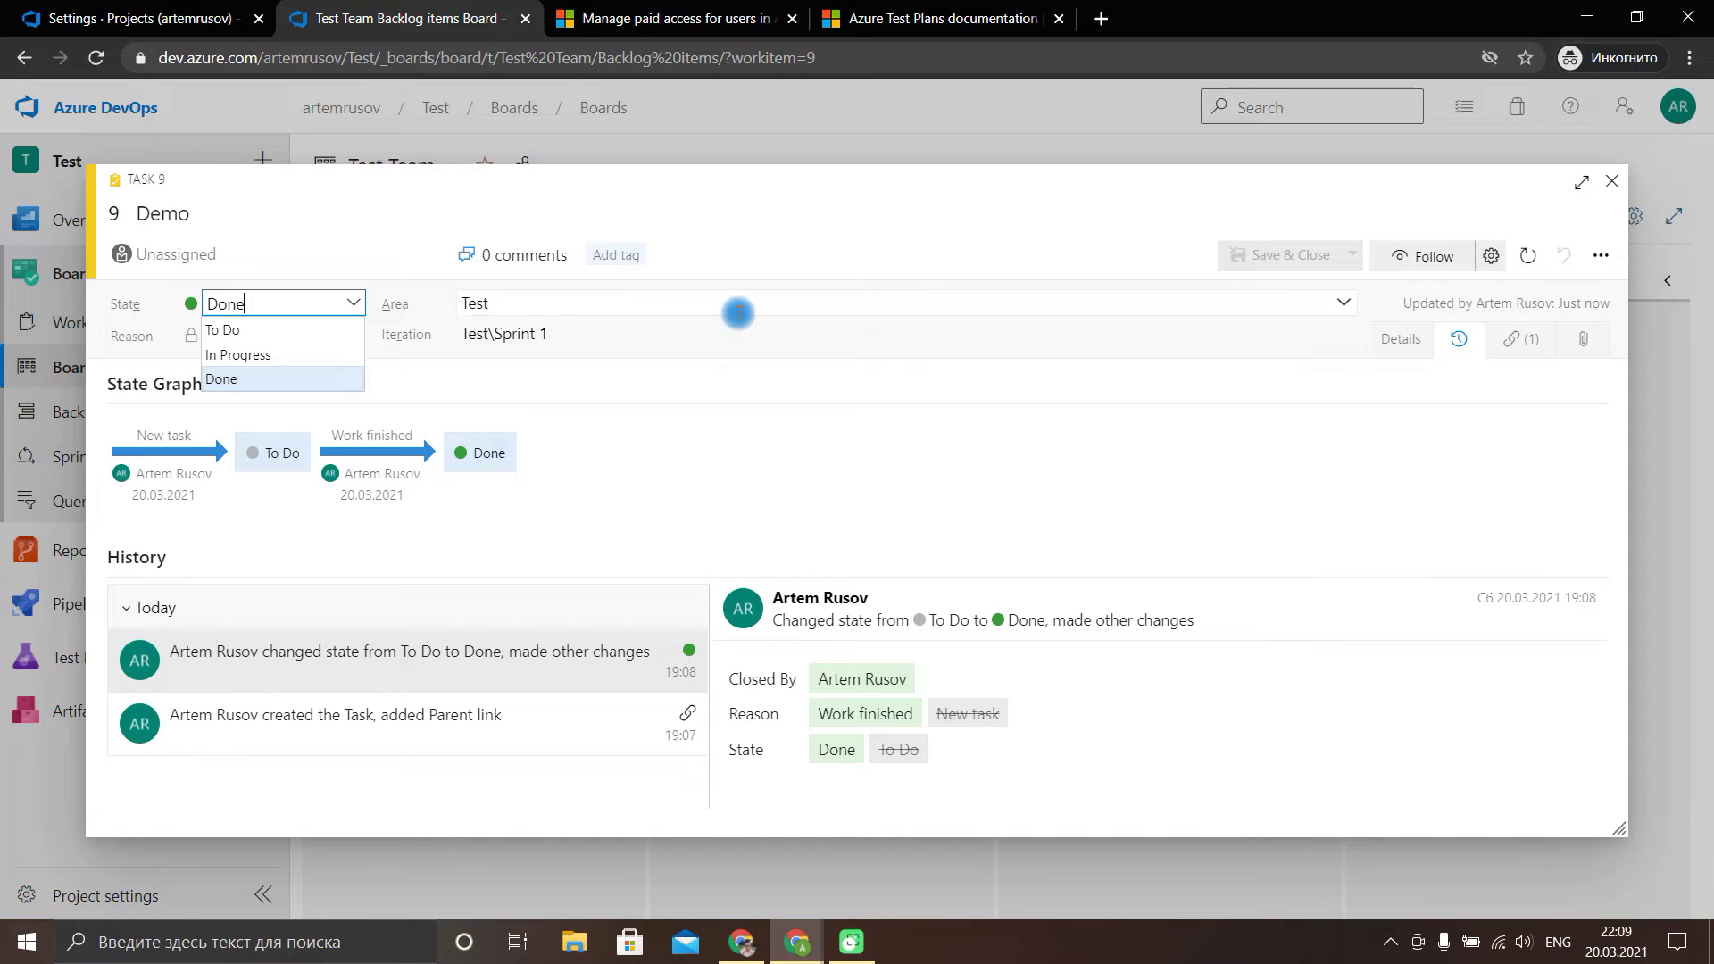
pyautogui.click(807, 225)
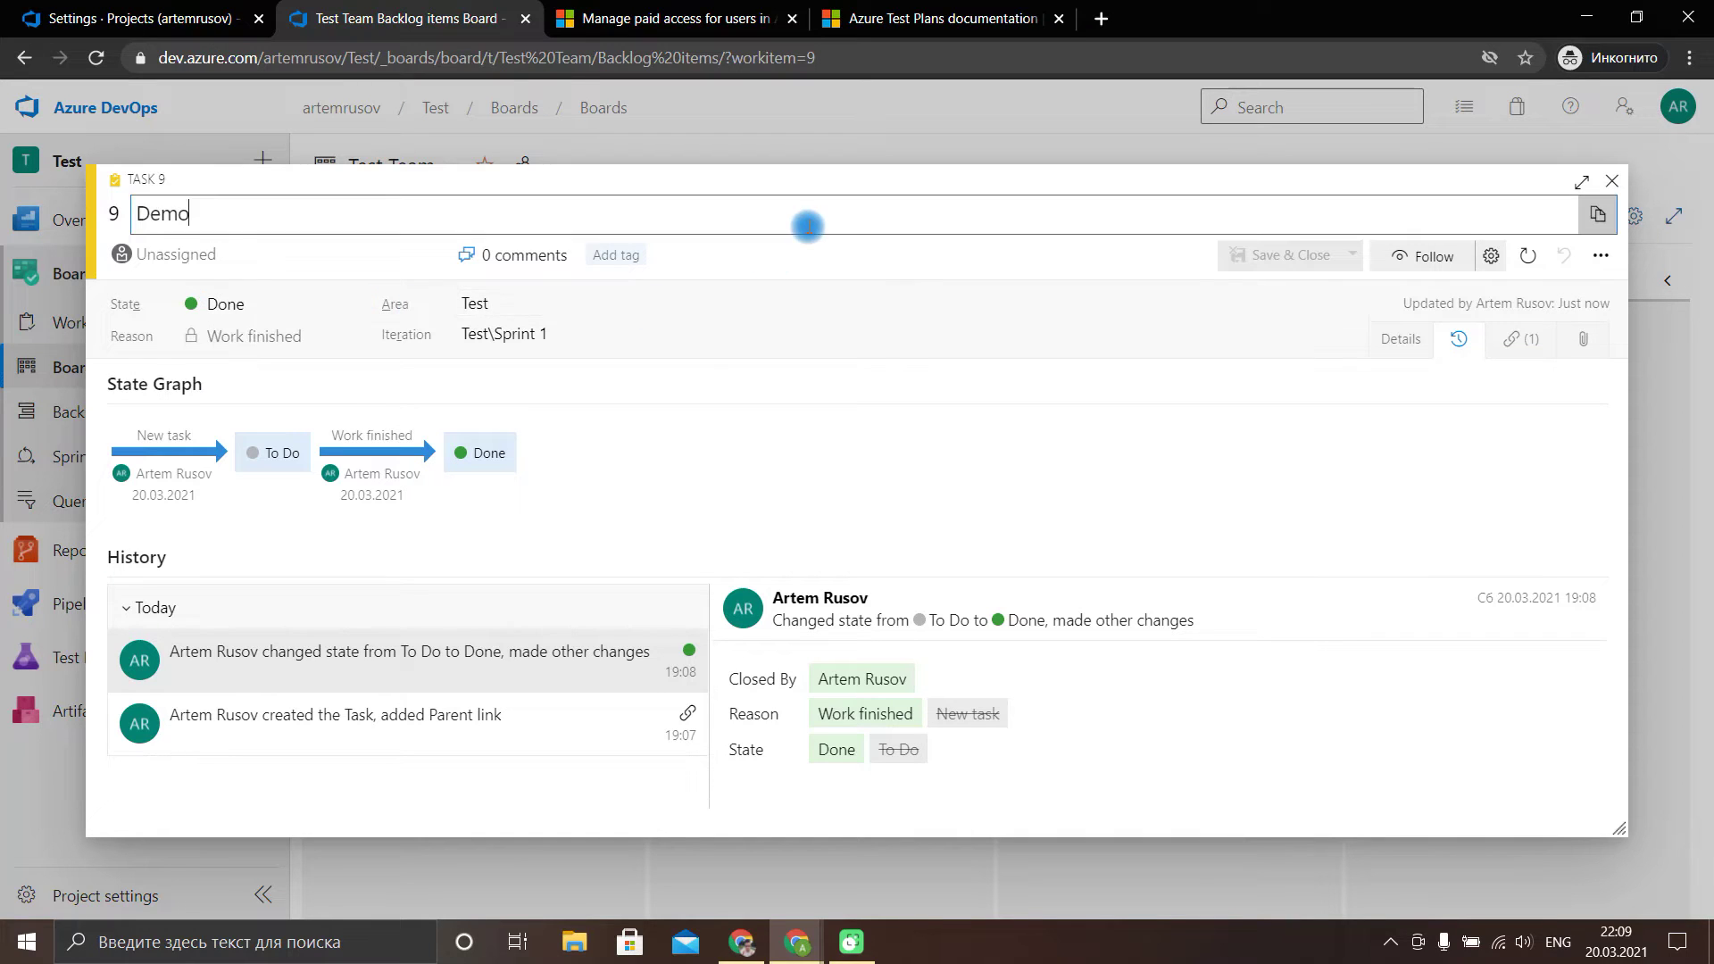
pyautogui.click(344, 311)
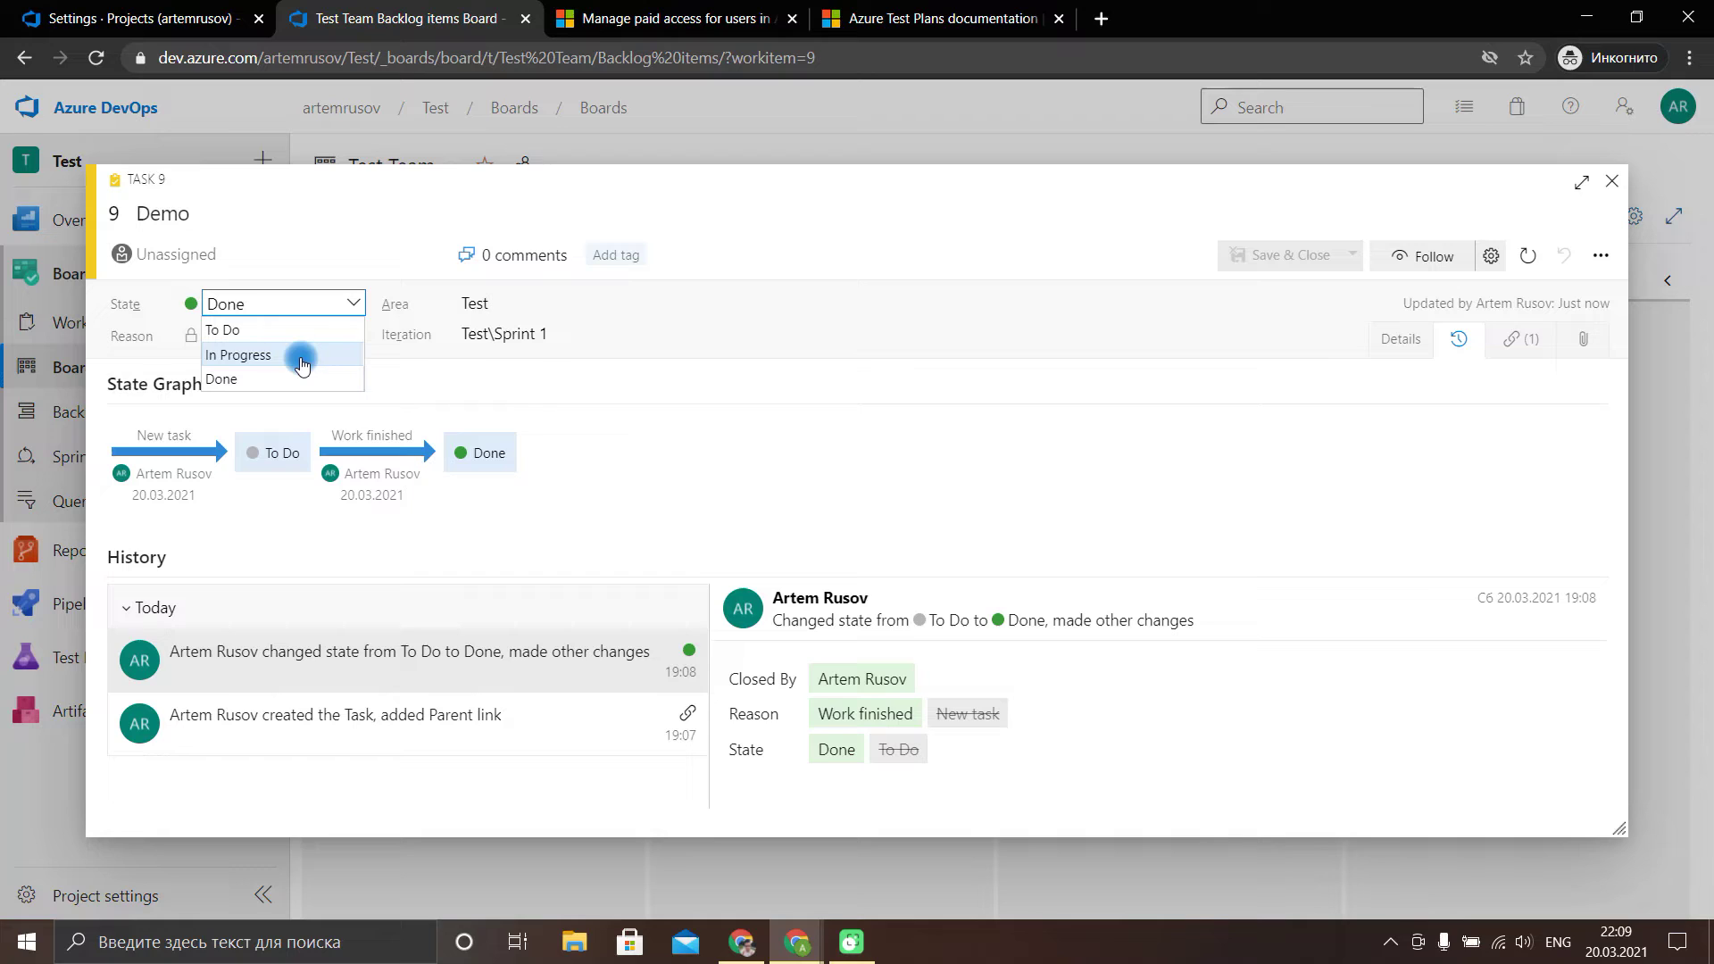
pyautogui.click(736, 291)
pyautogui.click(726, 281)
pyautogui.click(353, 305)
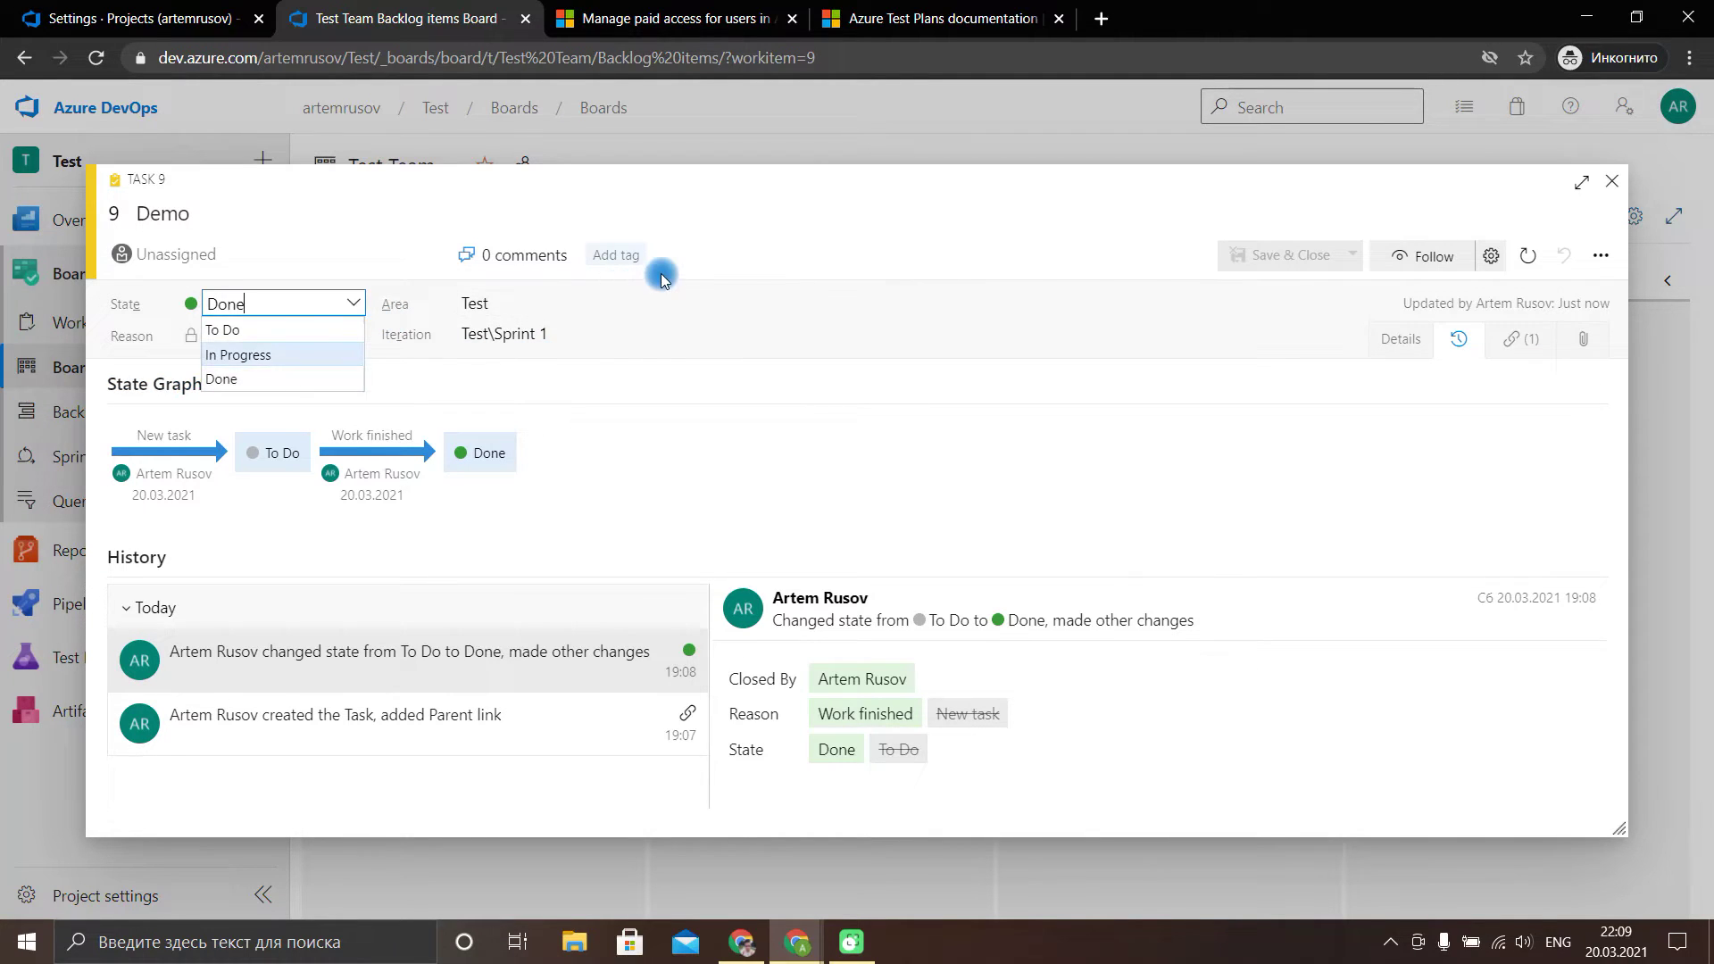
pyautogui.press('Escape')
pyautogui.press('Escape')
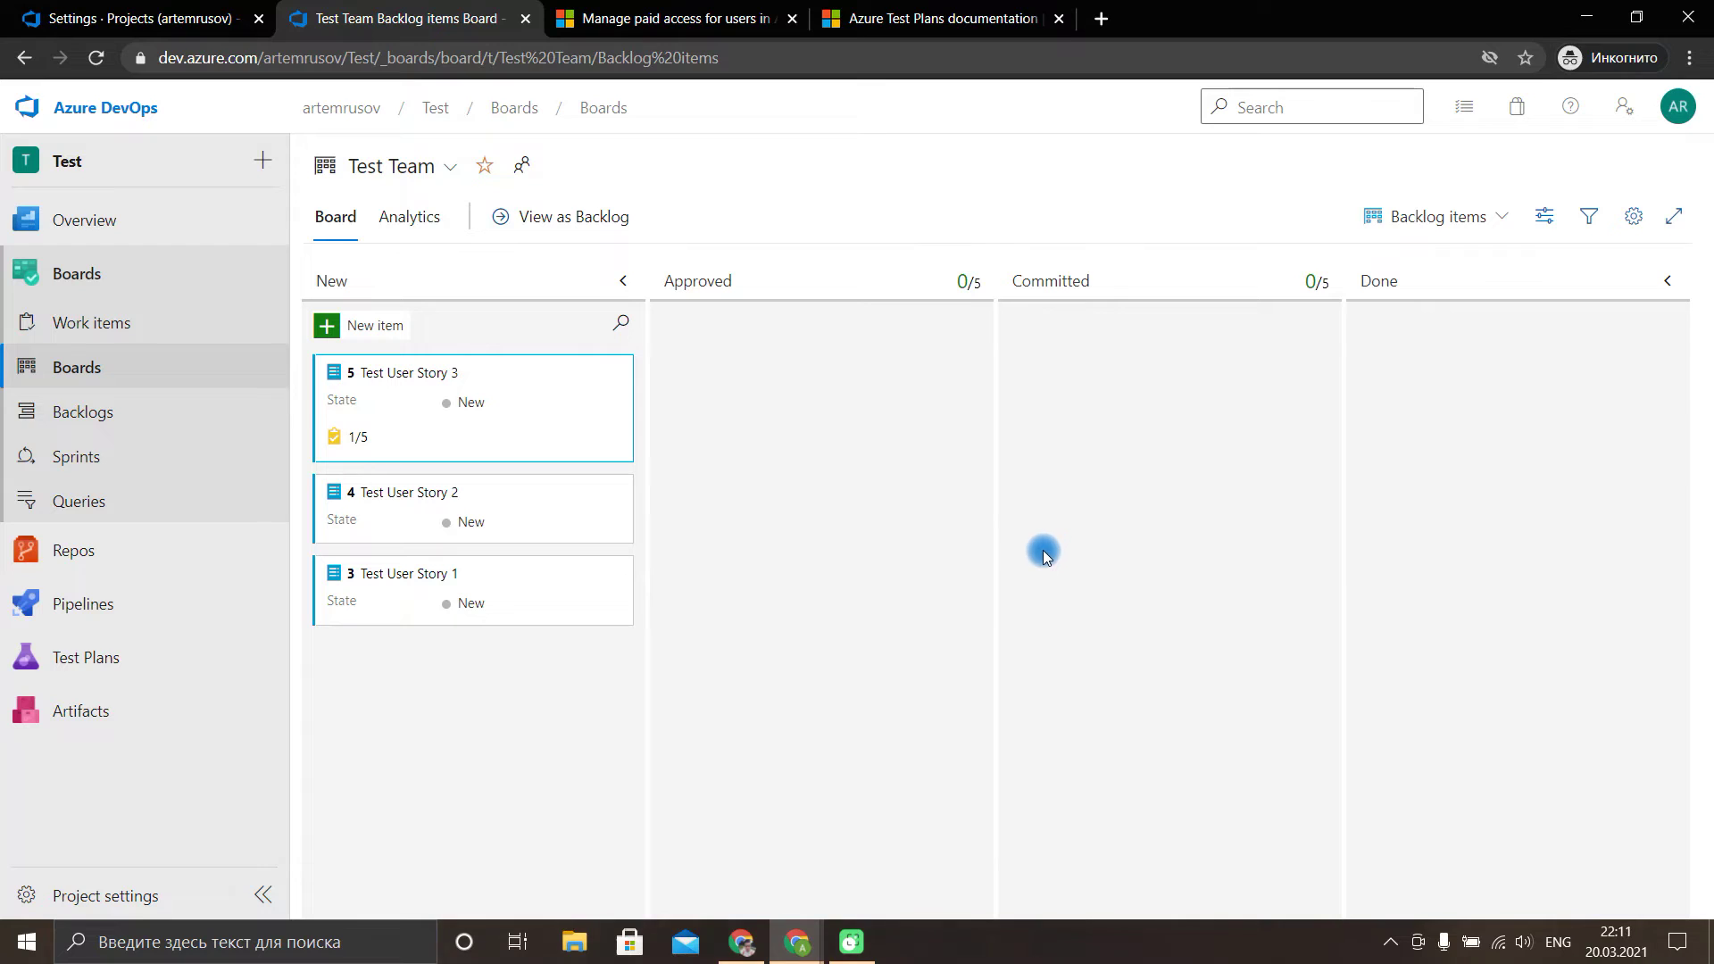
# Open the project's work items list and look through its Types and Assigned to filter options without filtering.
pyautogui.click(118, 325)
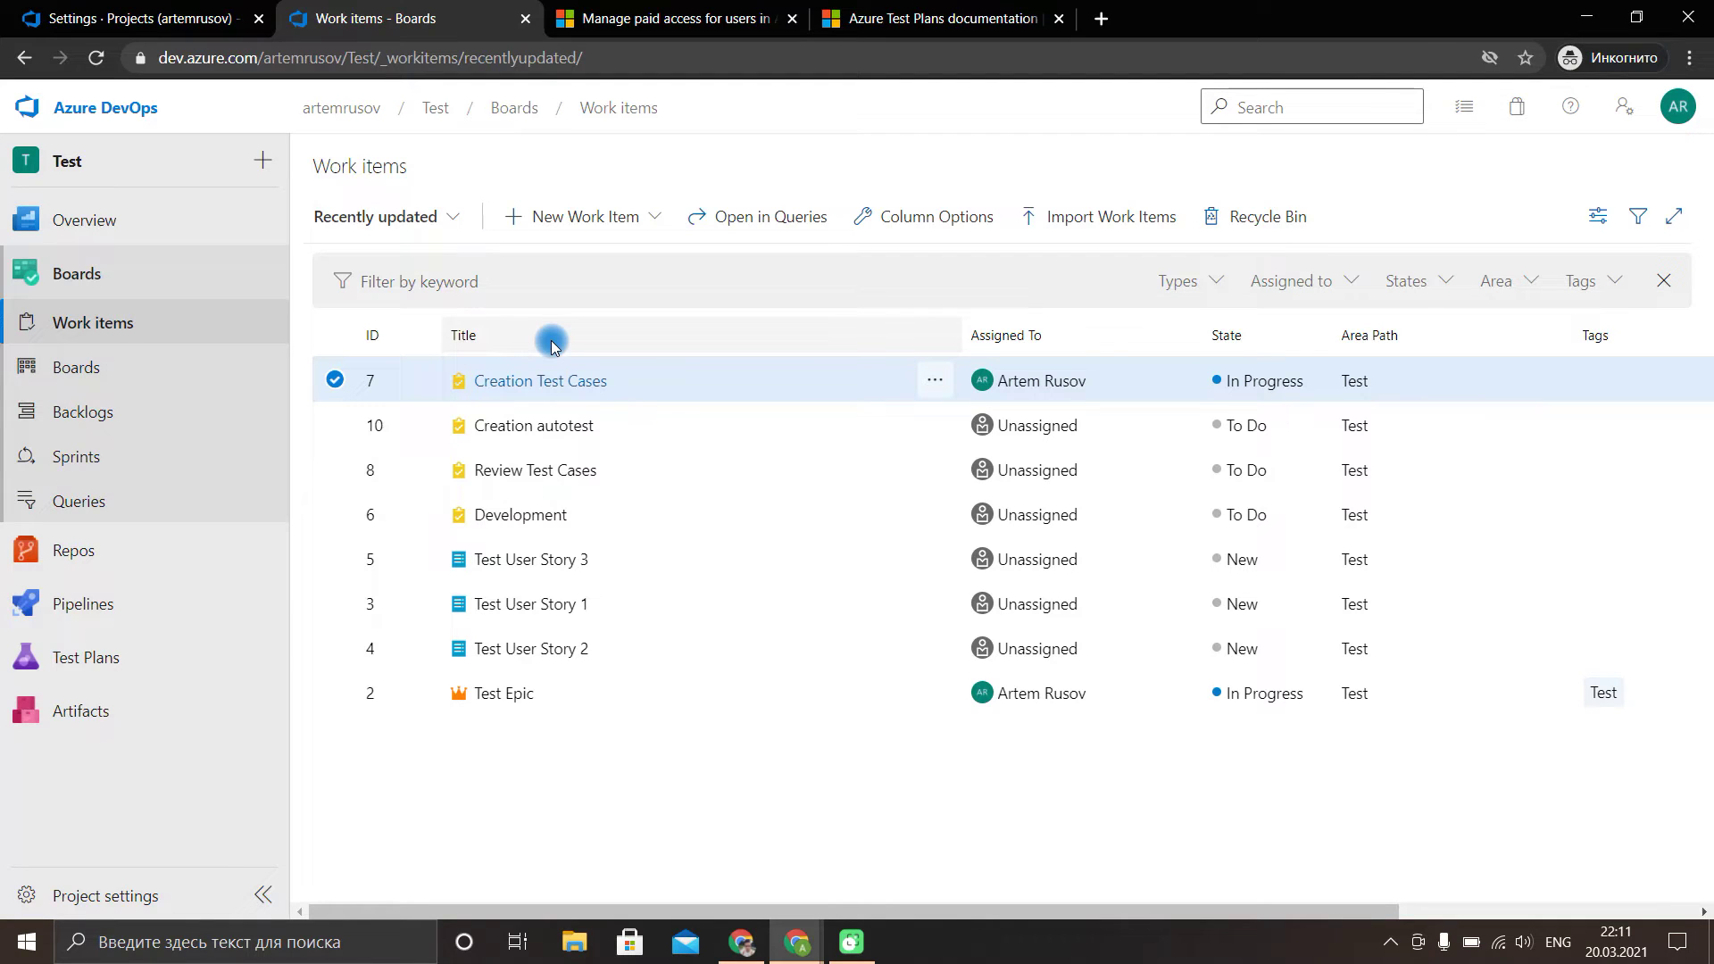
pyautogui.click(1223, 299)
pyautogui.click(974, 327)
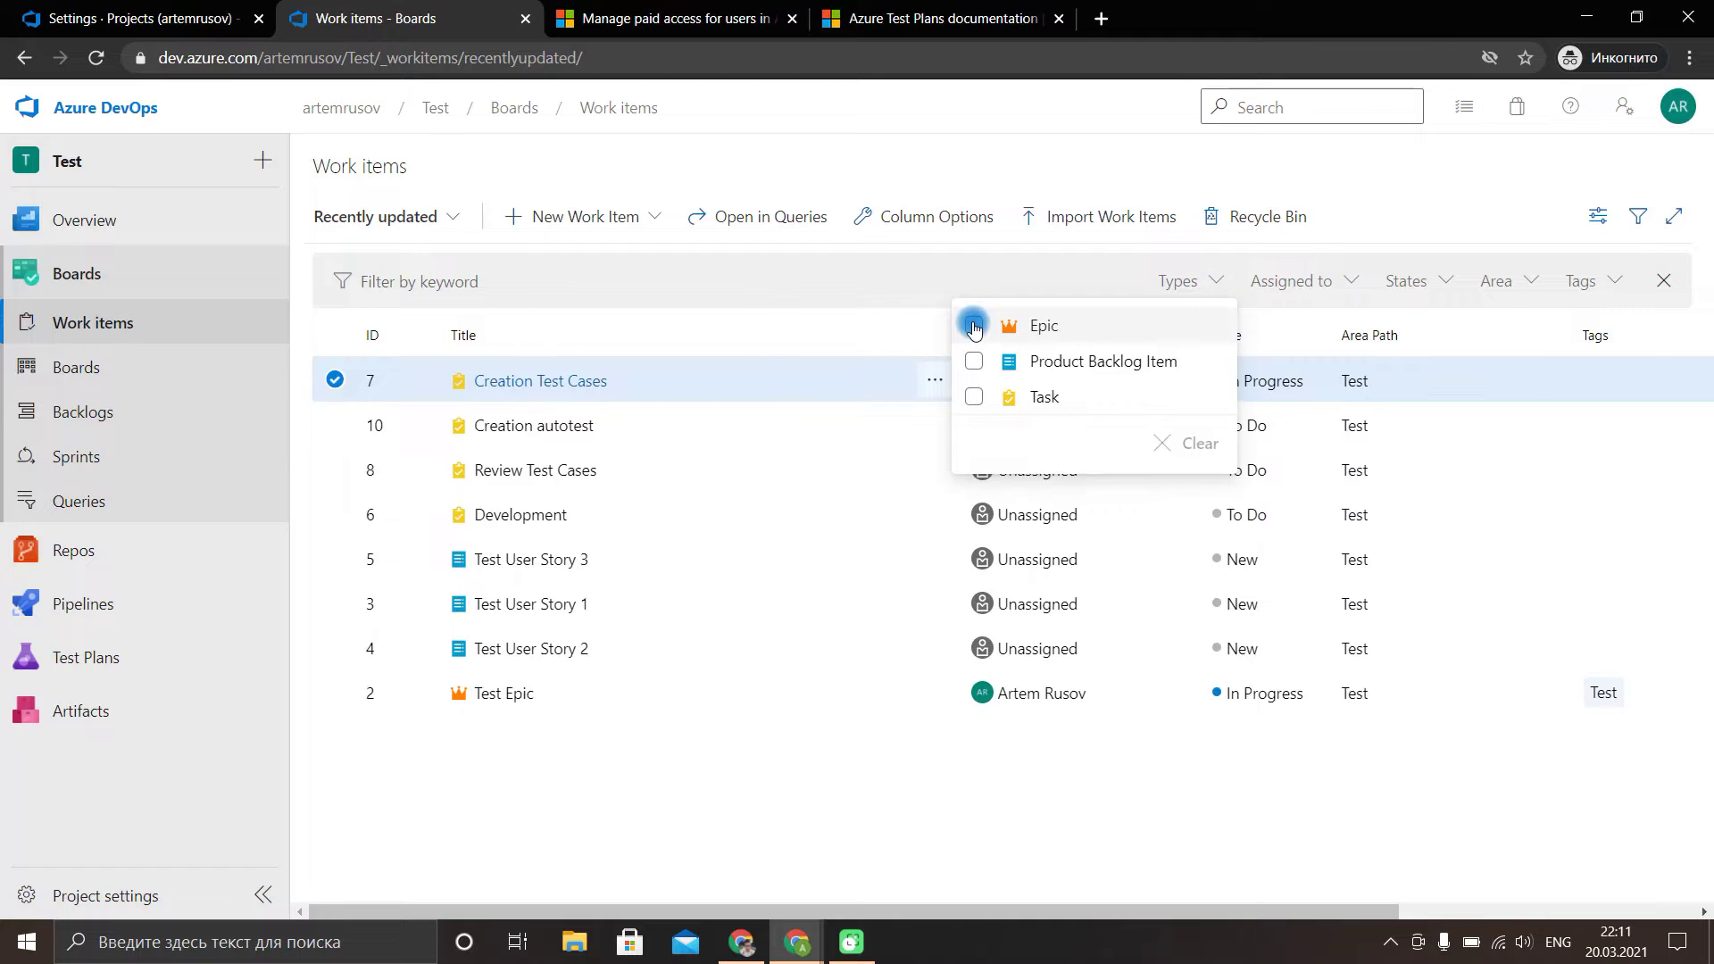
pyautogui.click(1339, 279)
pyautogui.click(1202, 371)
pyautogui.click(795, 268)
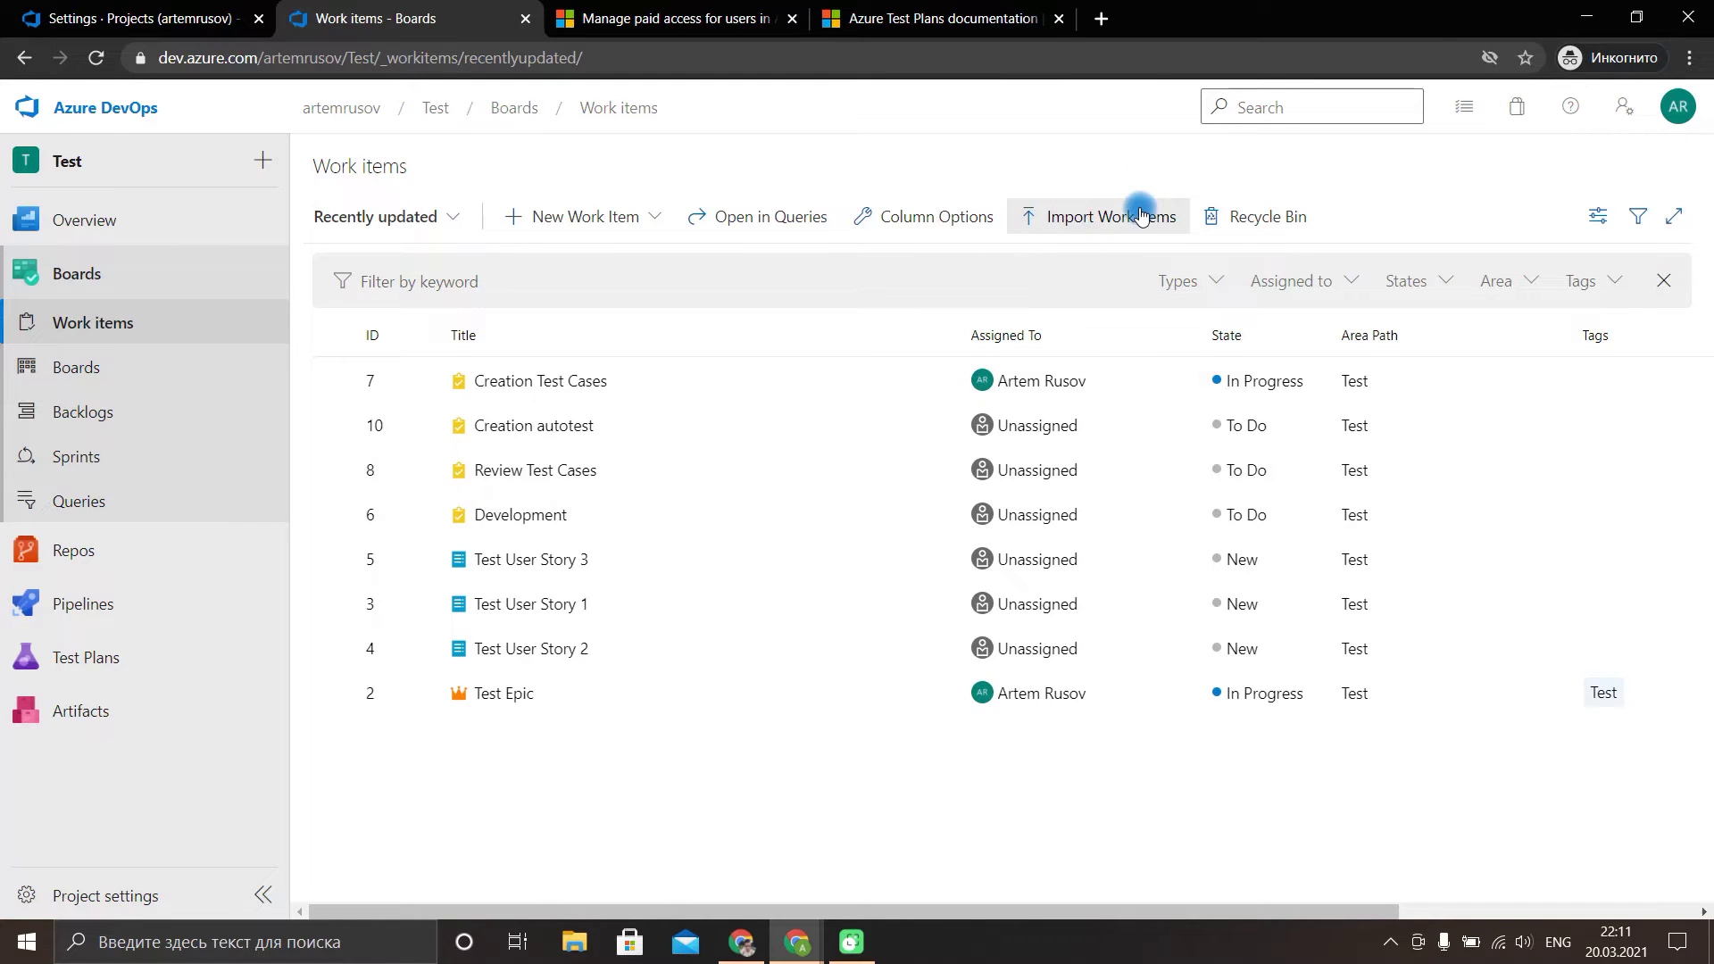
# Open the listed work items as a query and start a new query in My Queries.
pyautogui.click(732, 217)
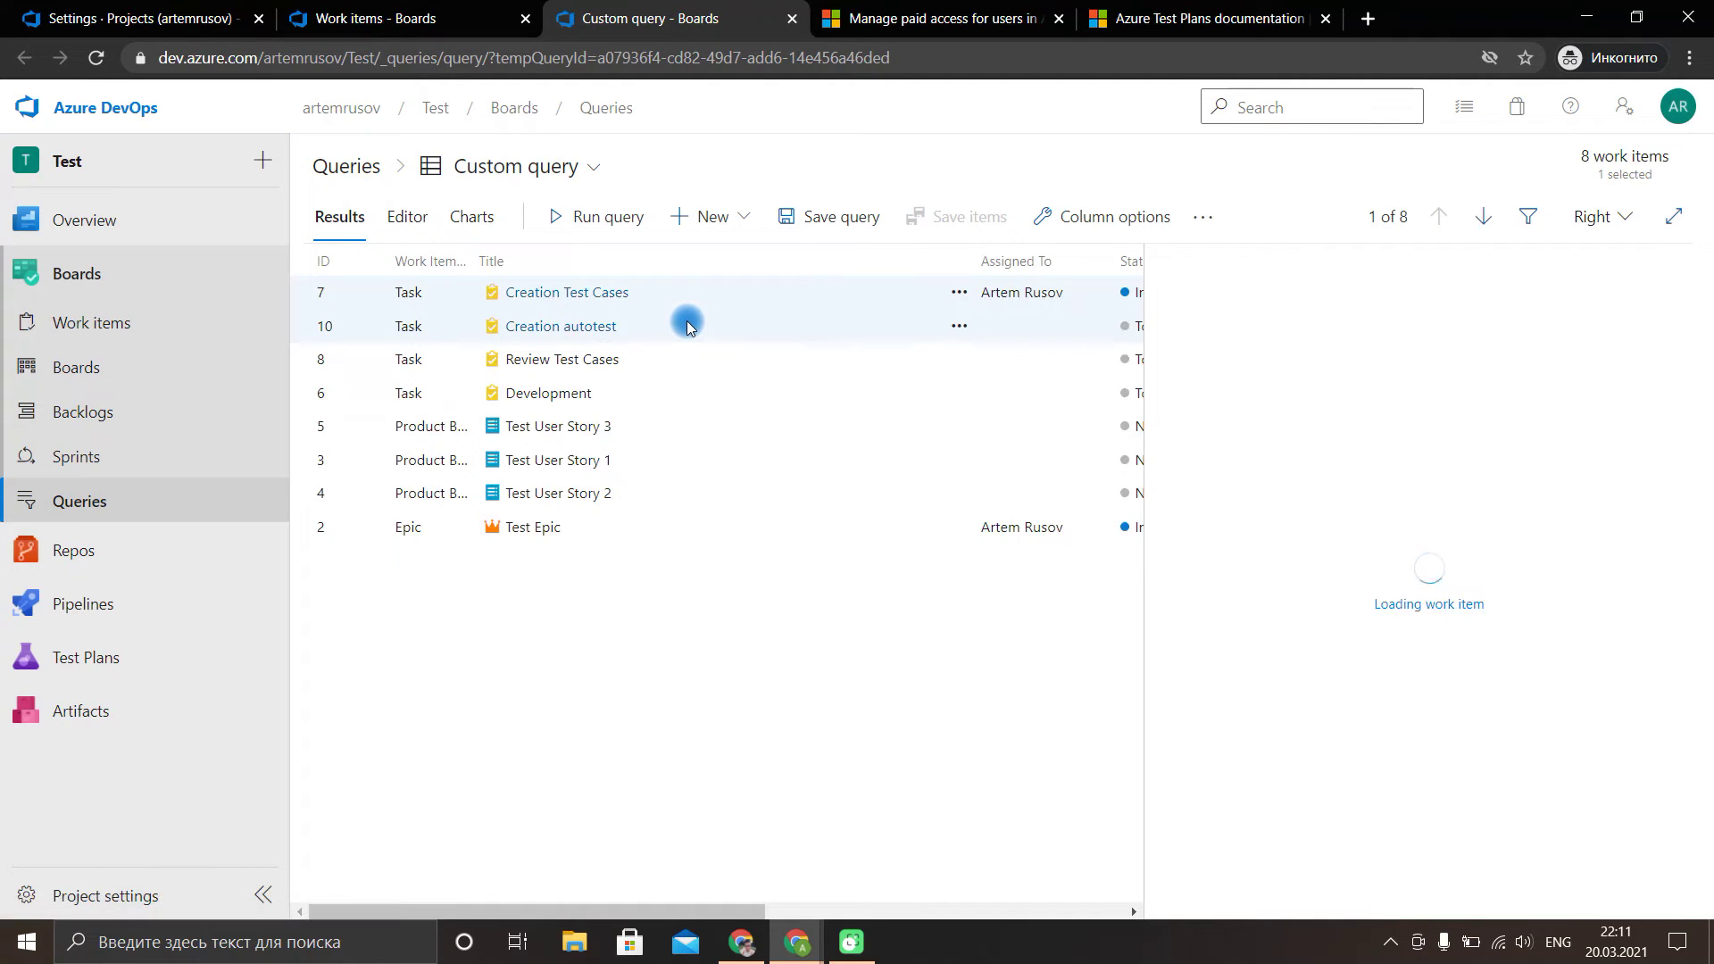
pyautogui.click(676, 223)
pyautogui.click(721, 260)
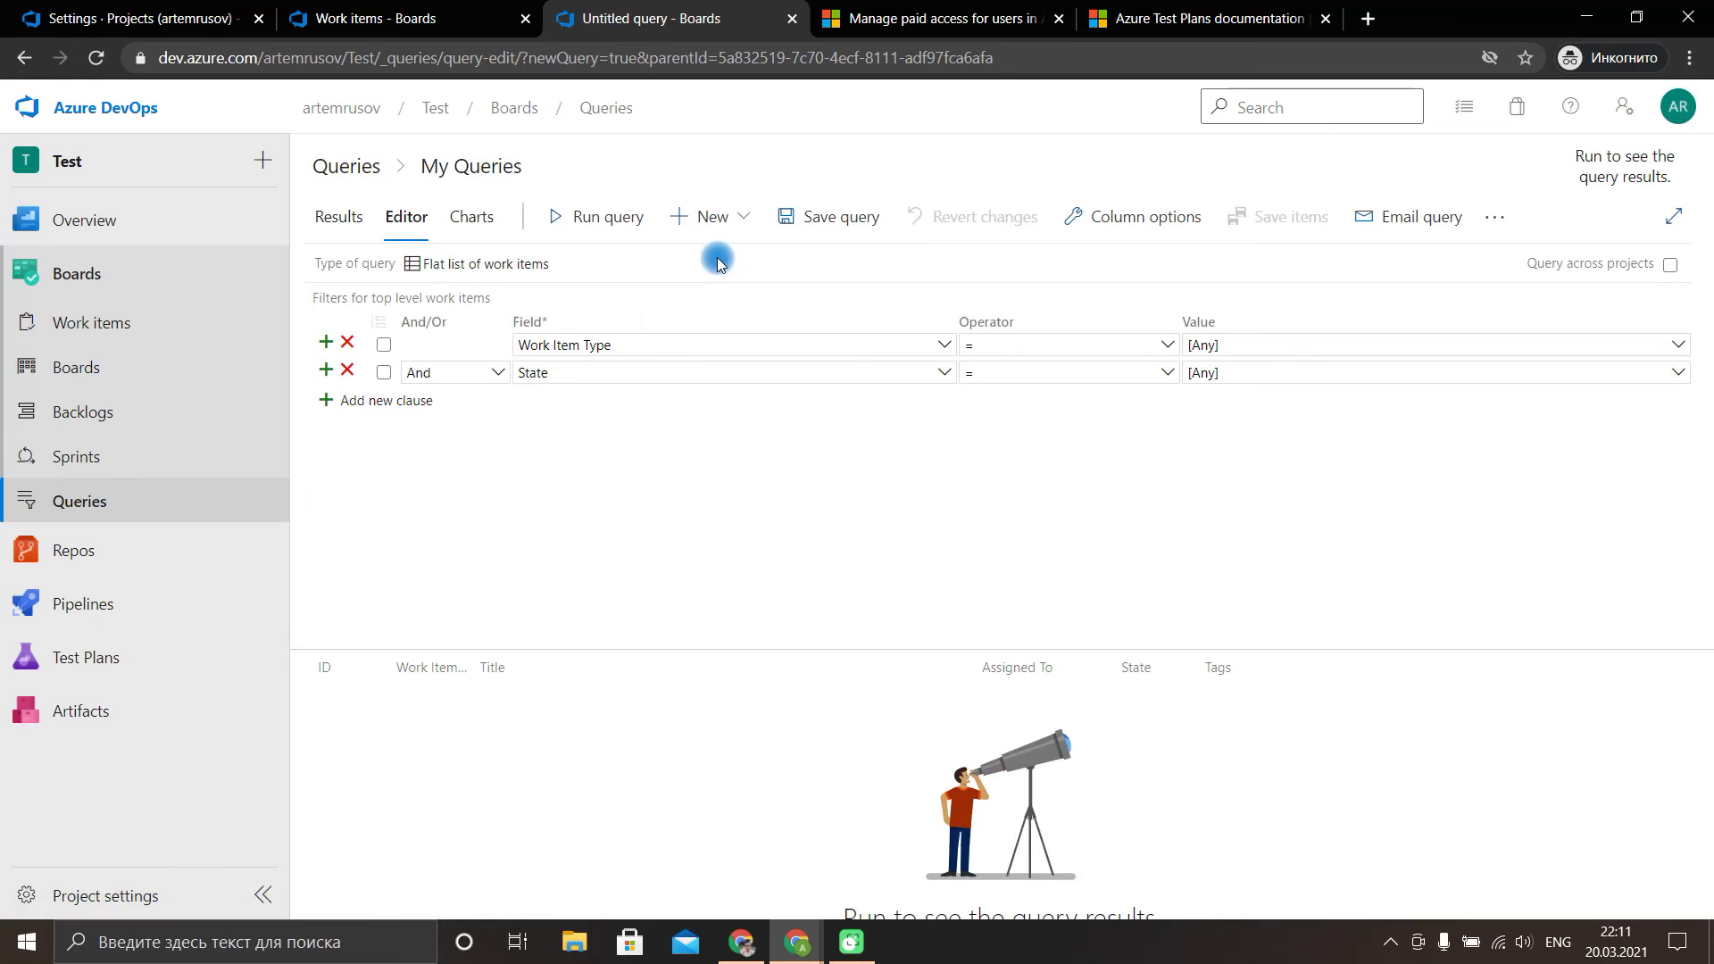
# Set the new query's Work Item Type filter to Epic and run the query.
pyautogui.click(946, 347)
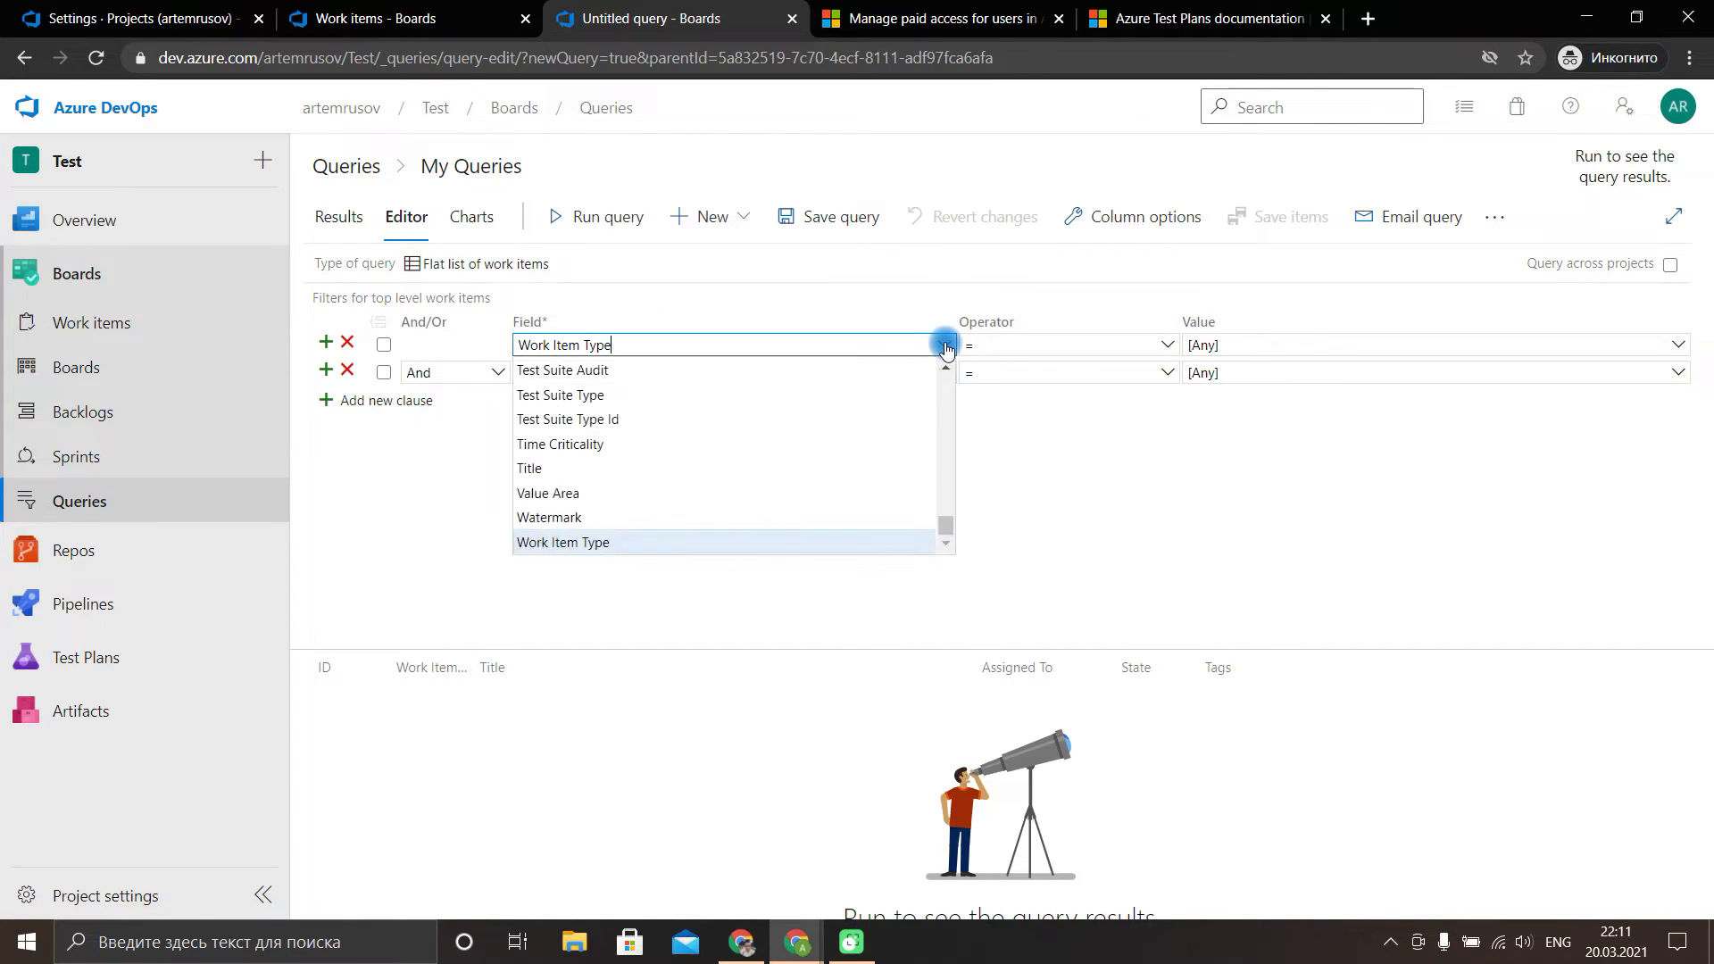
pyautogui.click(574, 539)
pyautogui.click(1678, 344)
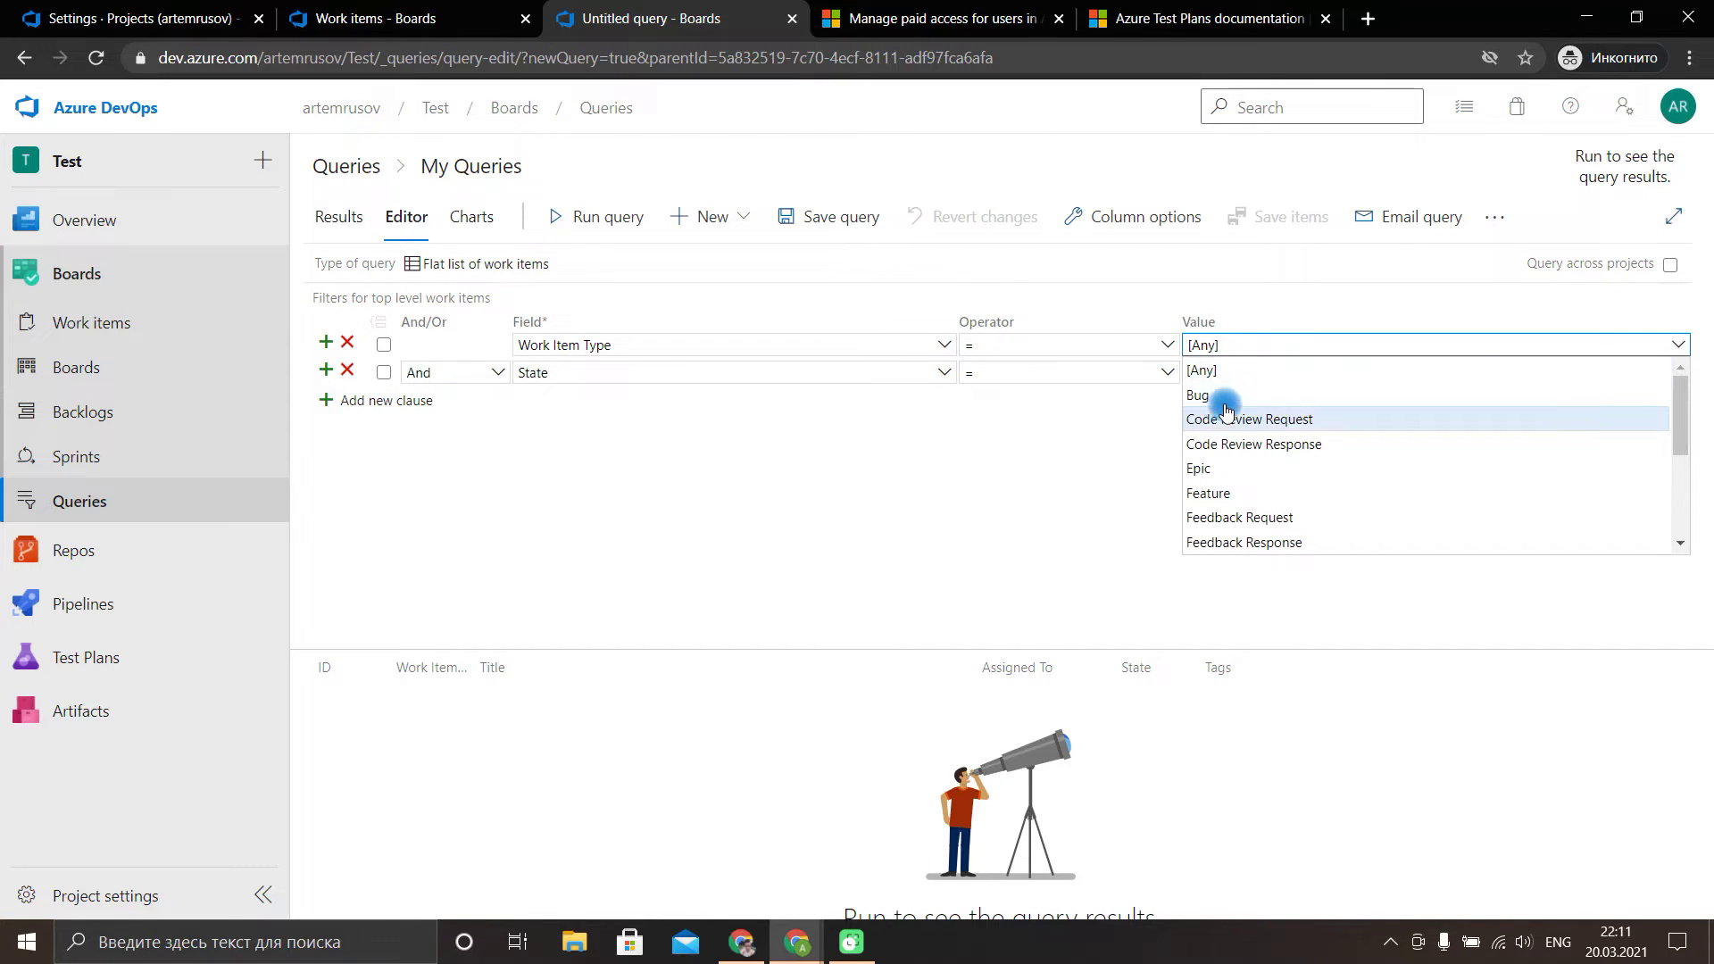
pyautogui.click(1230, 469)
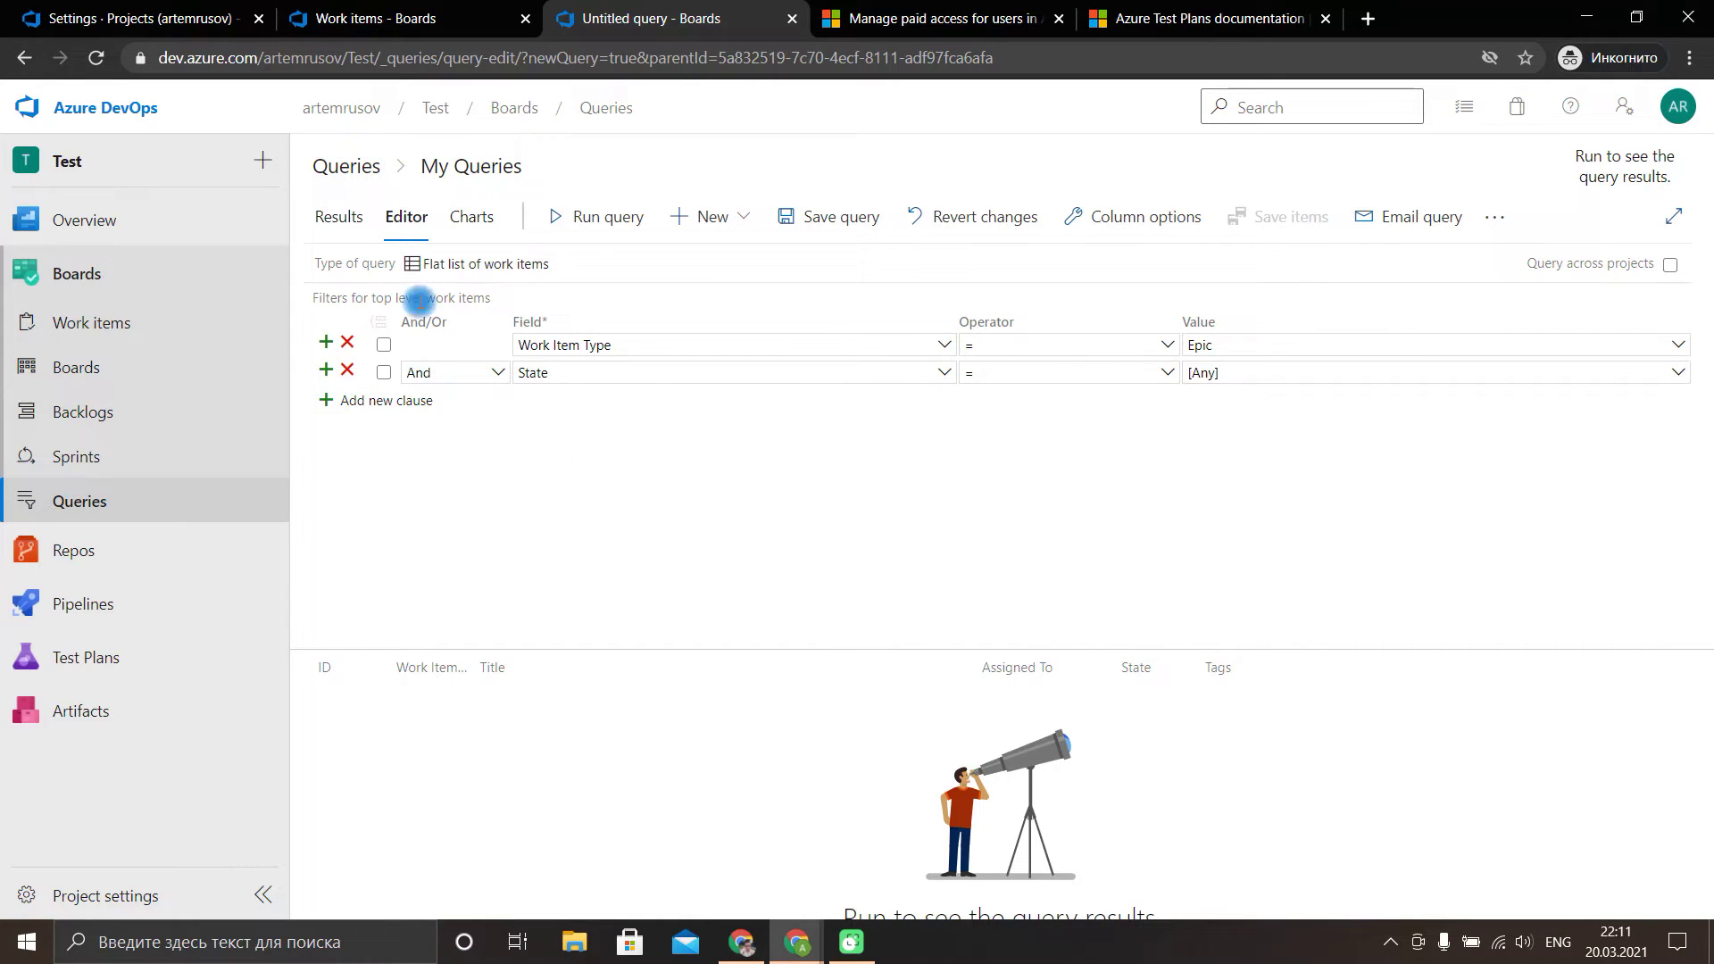
pyautogui.click(575, 217)
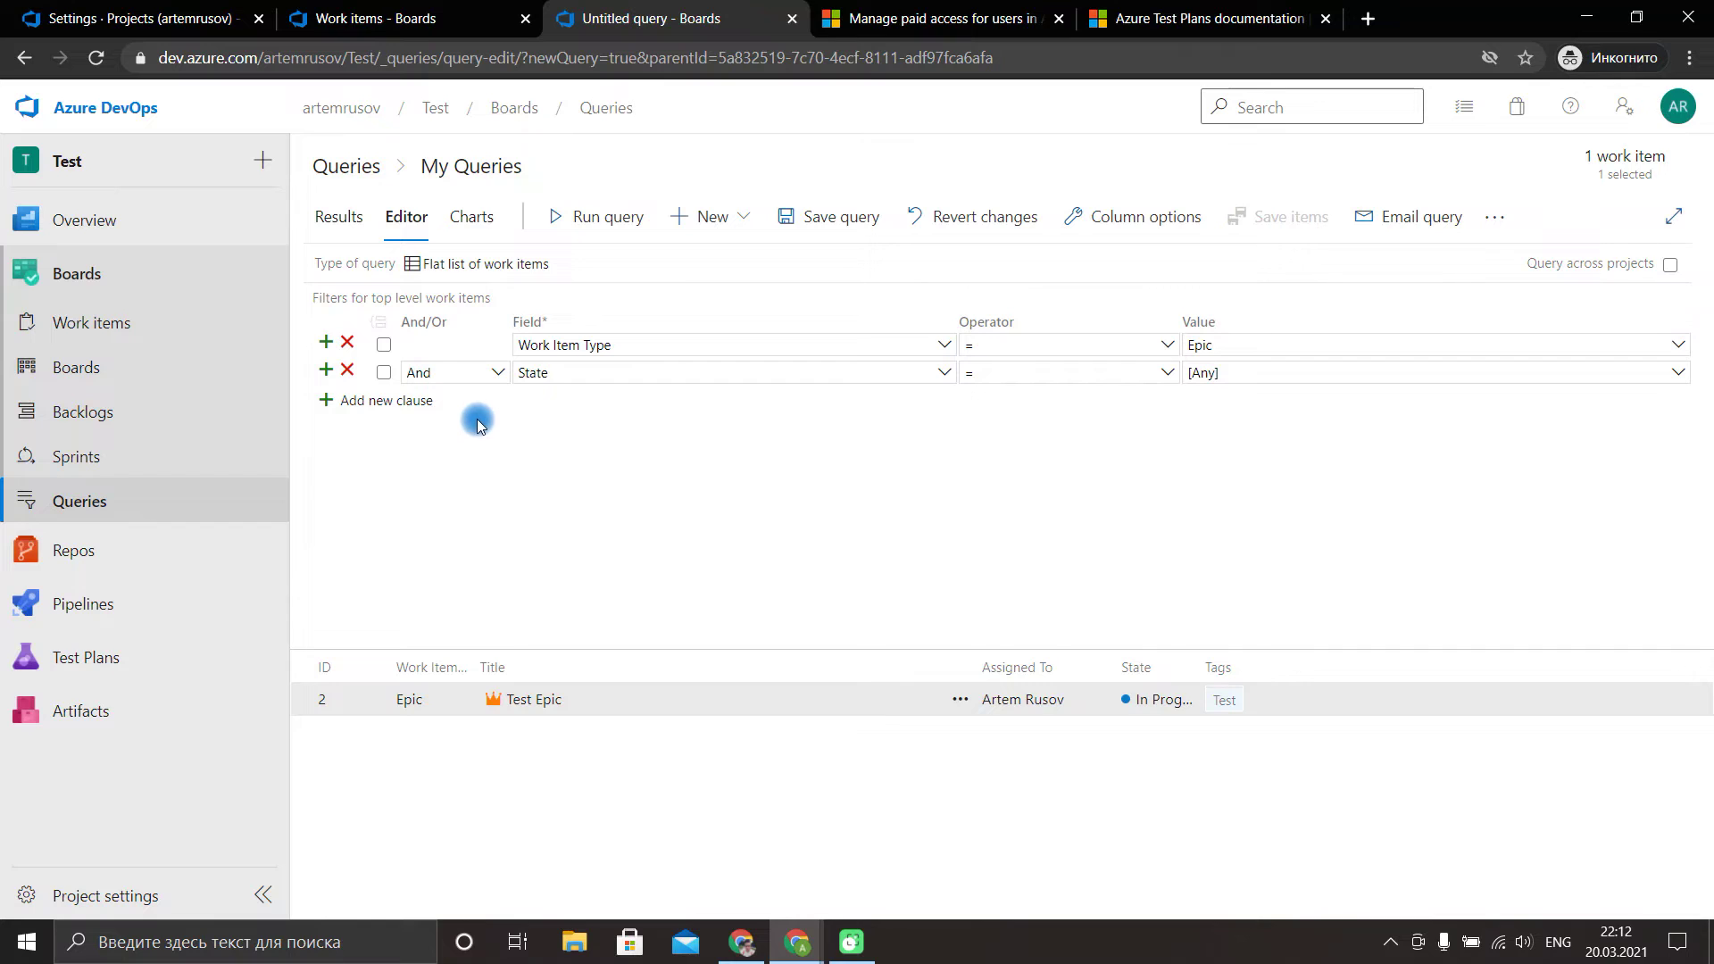
# Close the paid access documentation page and look over the Azure Test Plans documentation page and its address.
pyautogui.scroll(15, 986, 13)
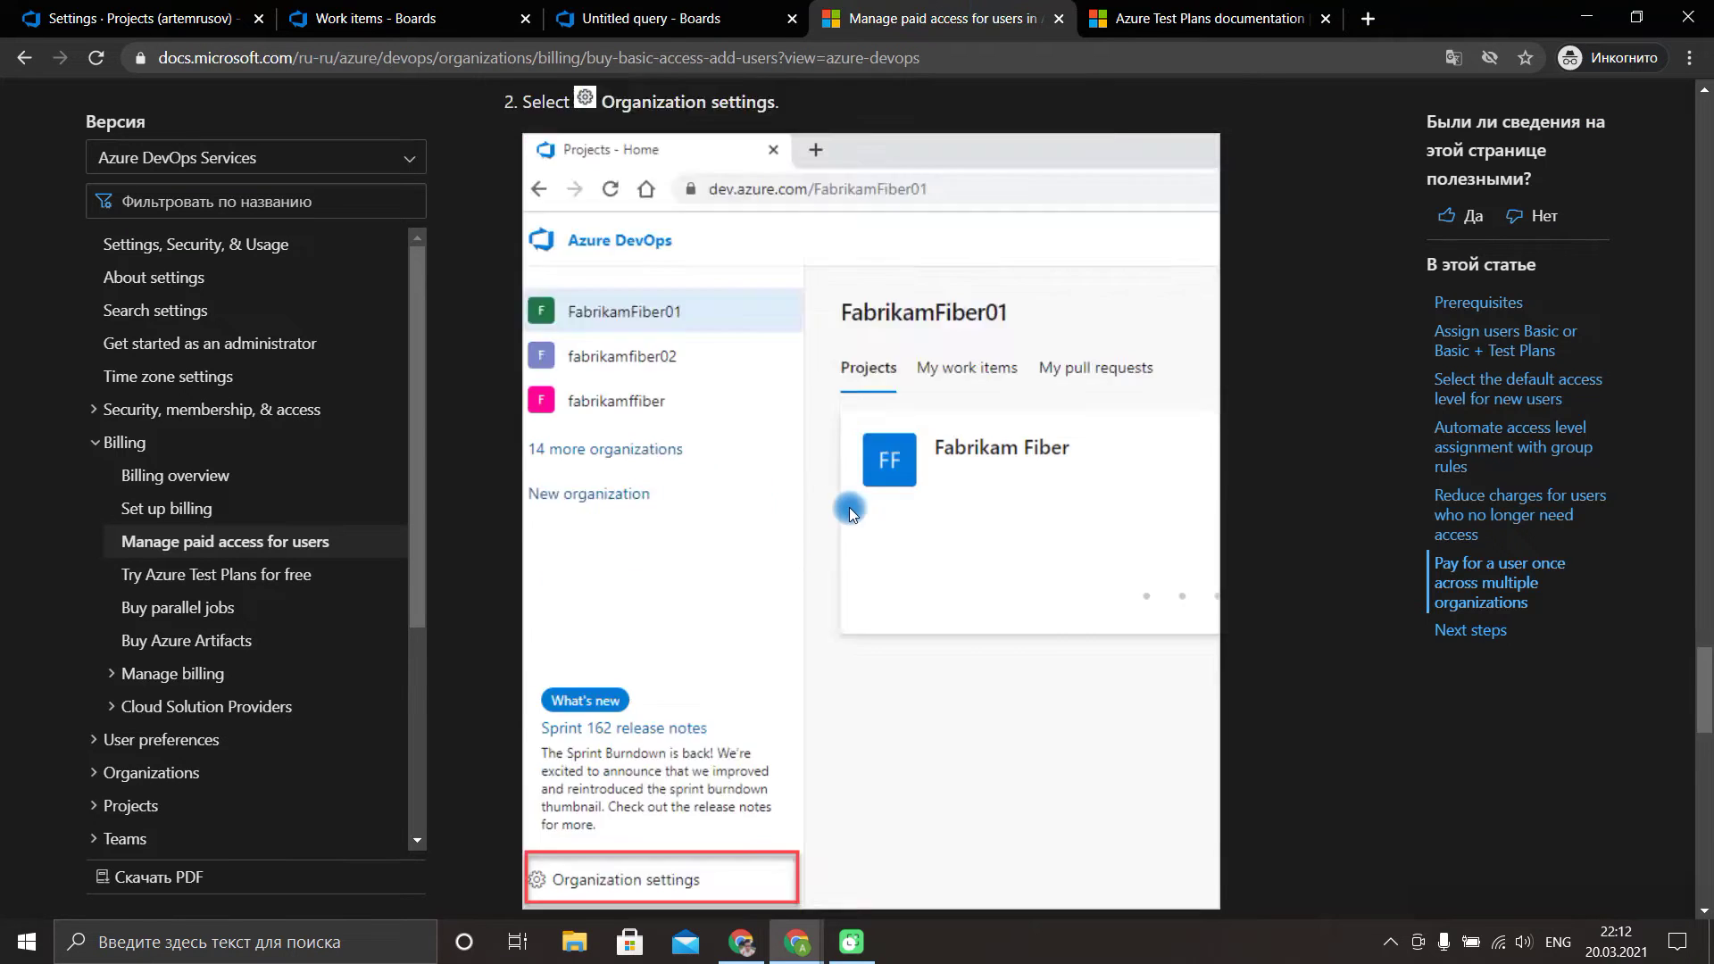
pyautogui.click(1058, 19)
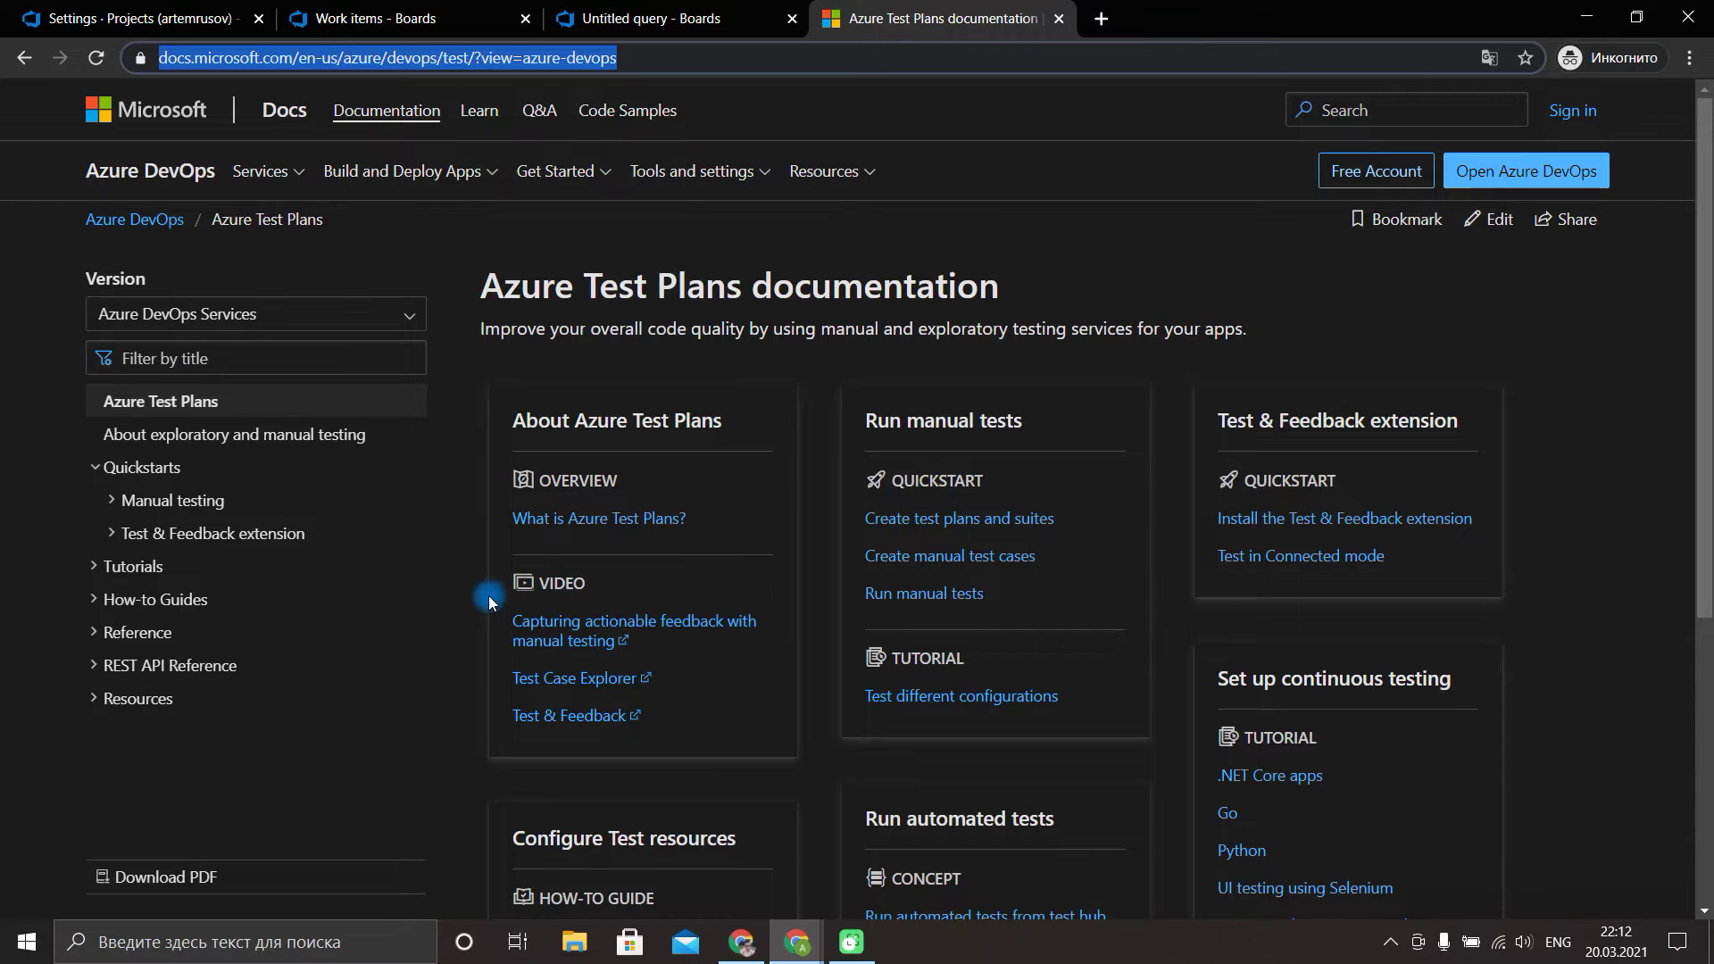
pyautogui.click(607, 55)
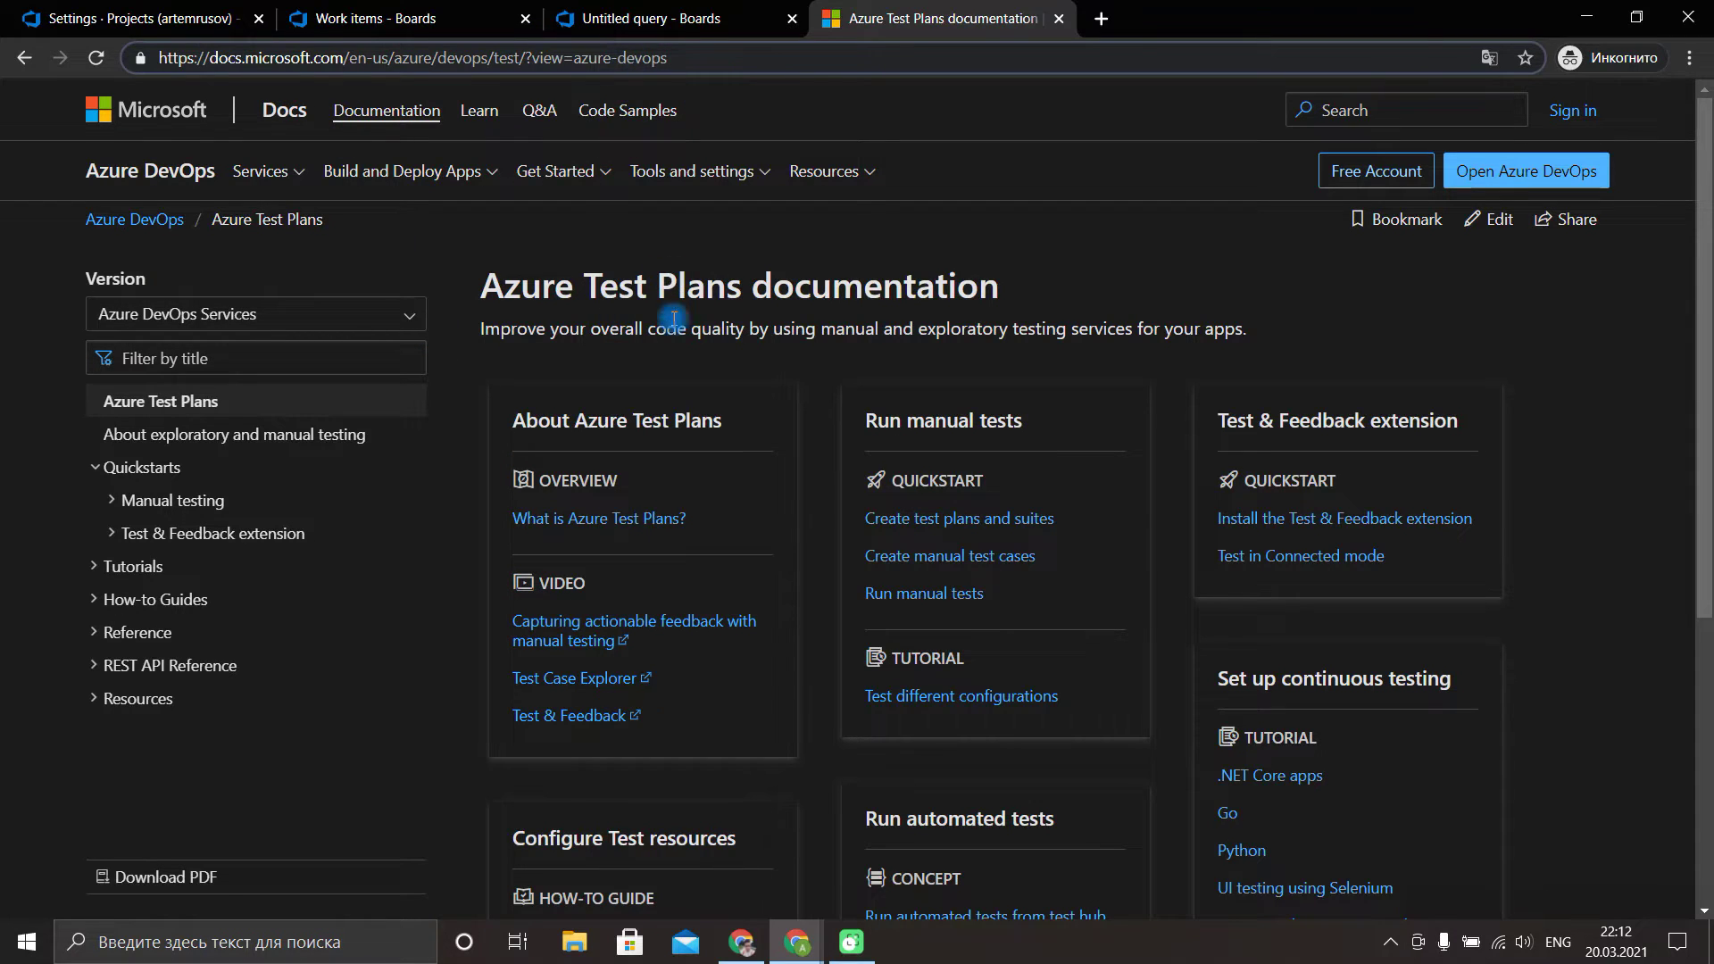
pyautogui.scroll(-1, 784, 523)
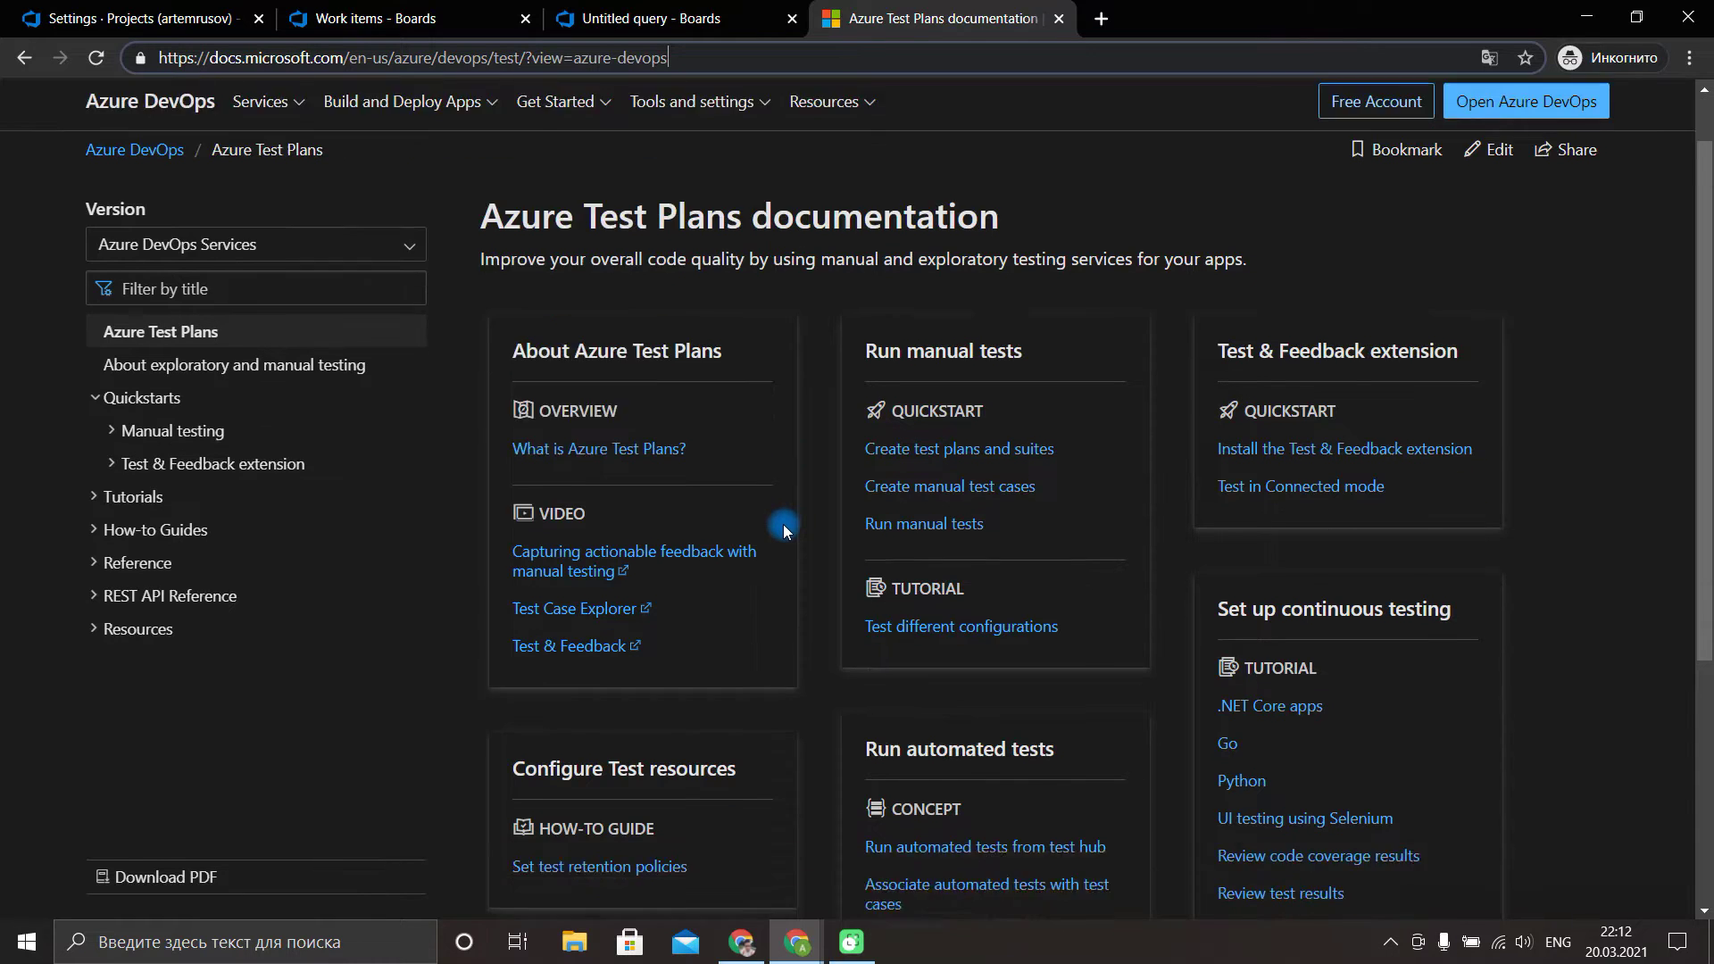
pyautogui.scroll(1, 784, 522)
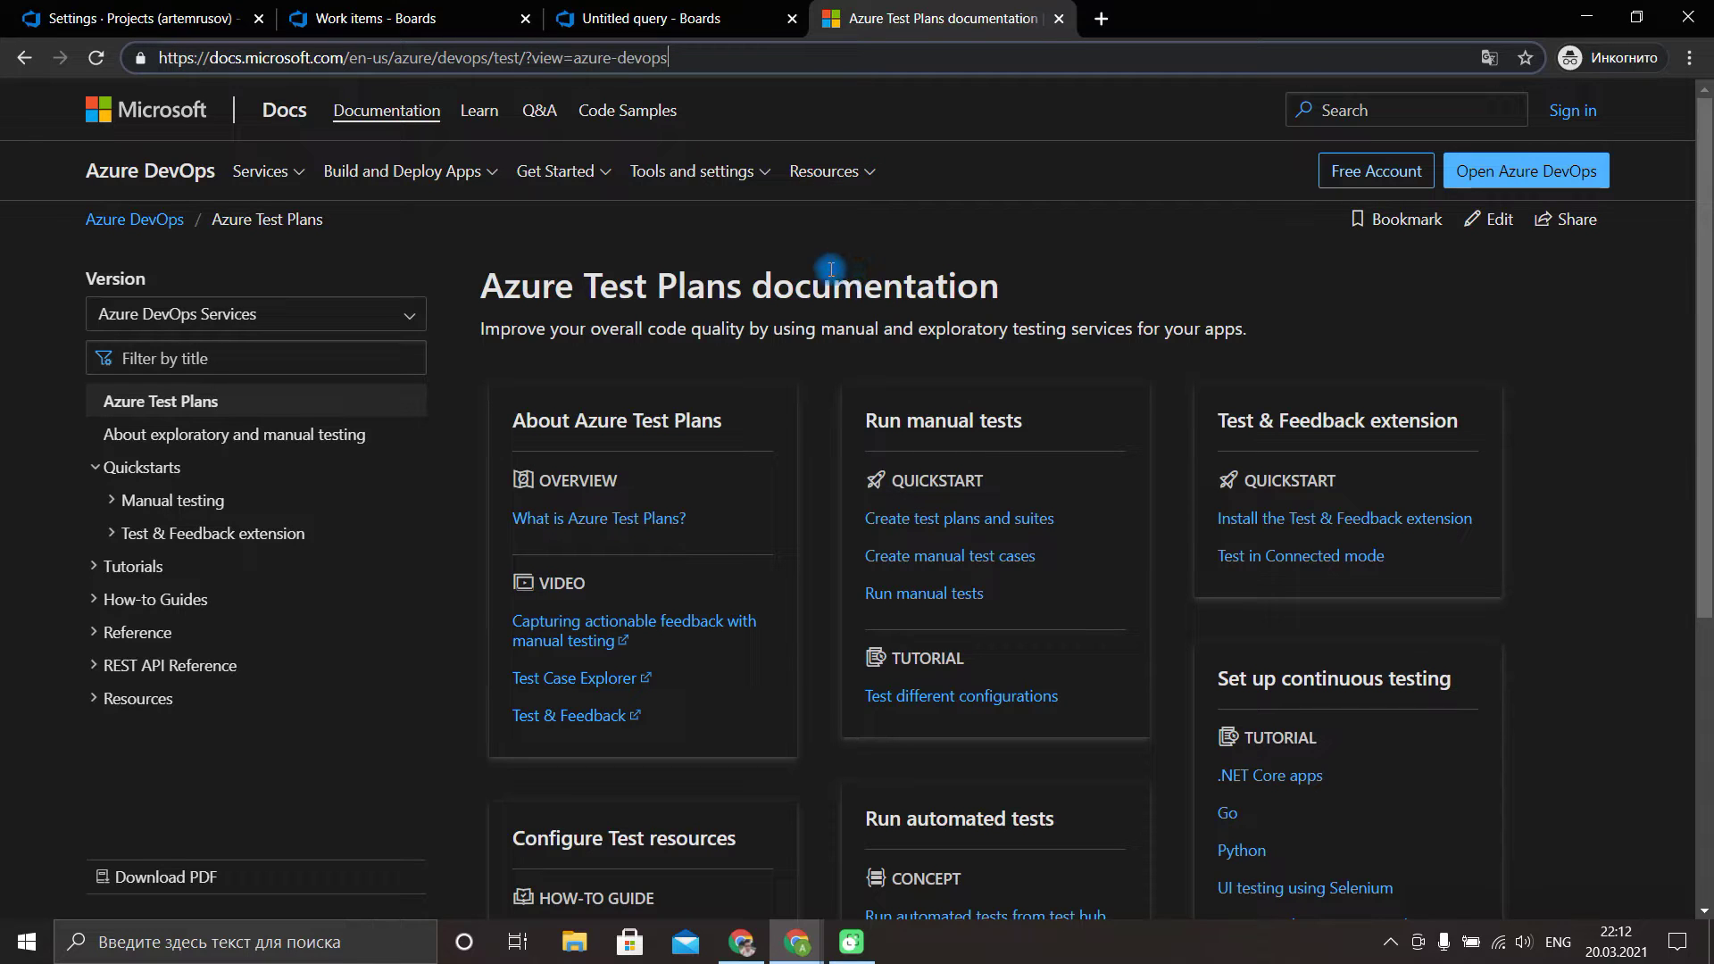
pyautogui.click(500, 57)
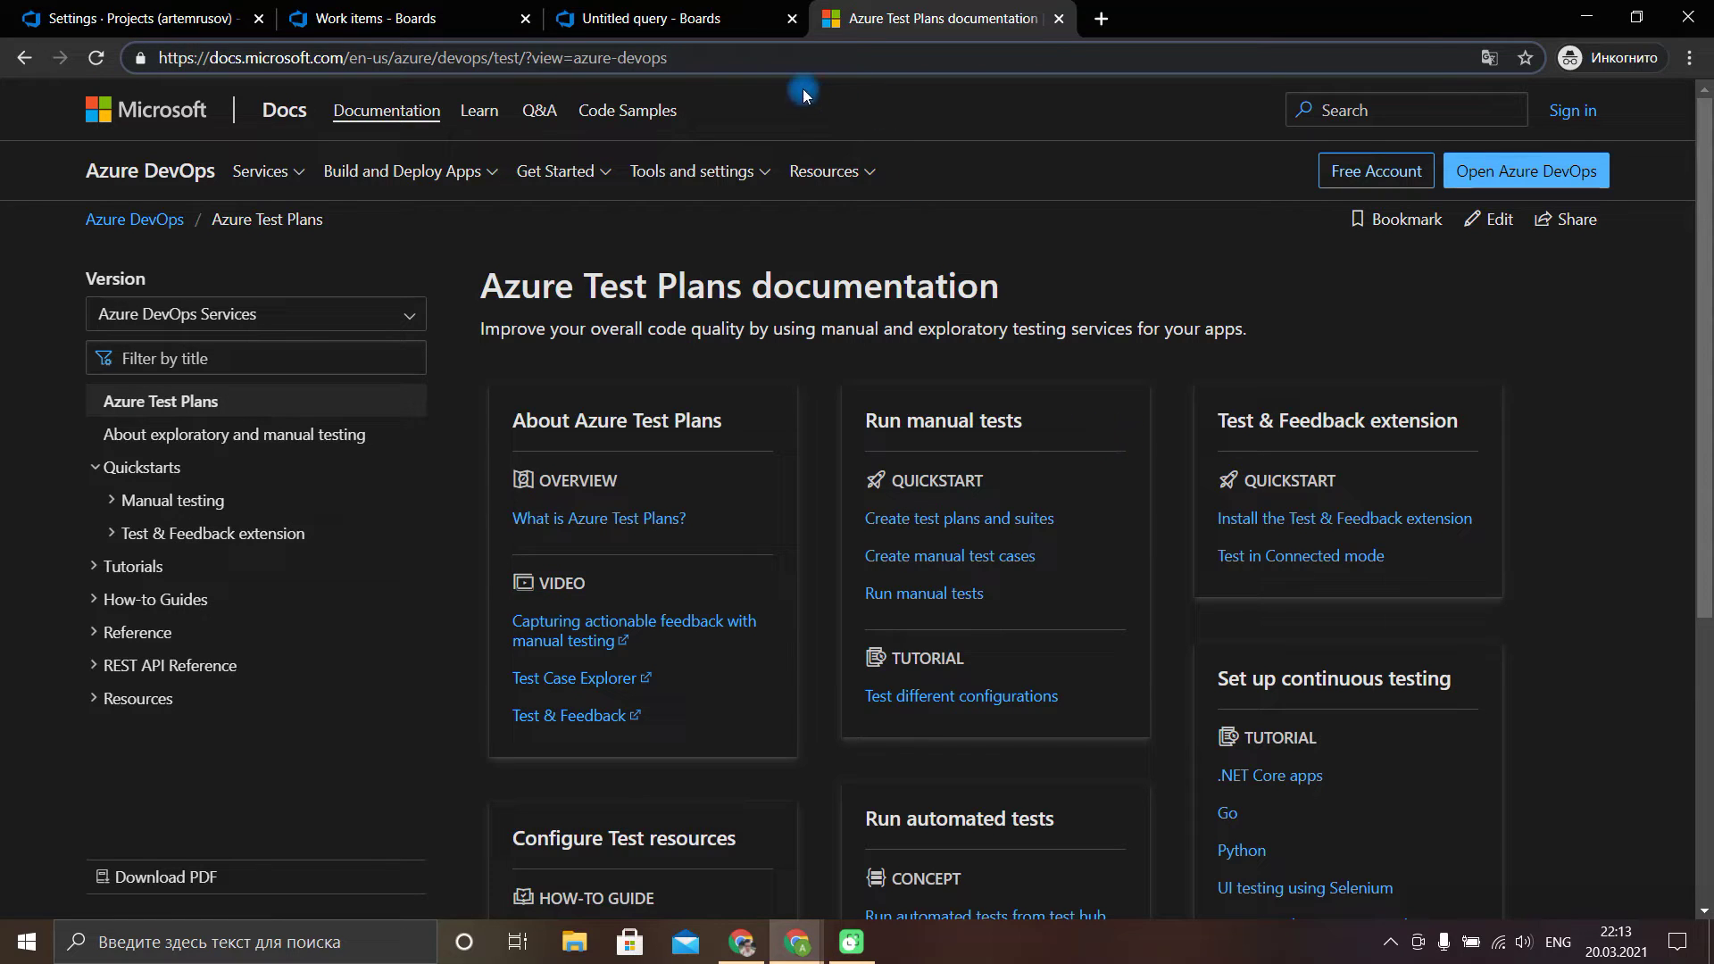
# Close the untitled Epic query without saving its changes and return to the project's Boards pages.
pyautogui.click(728, 33)
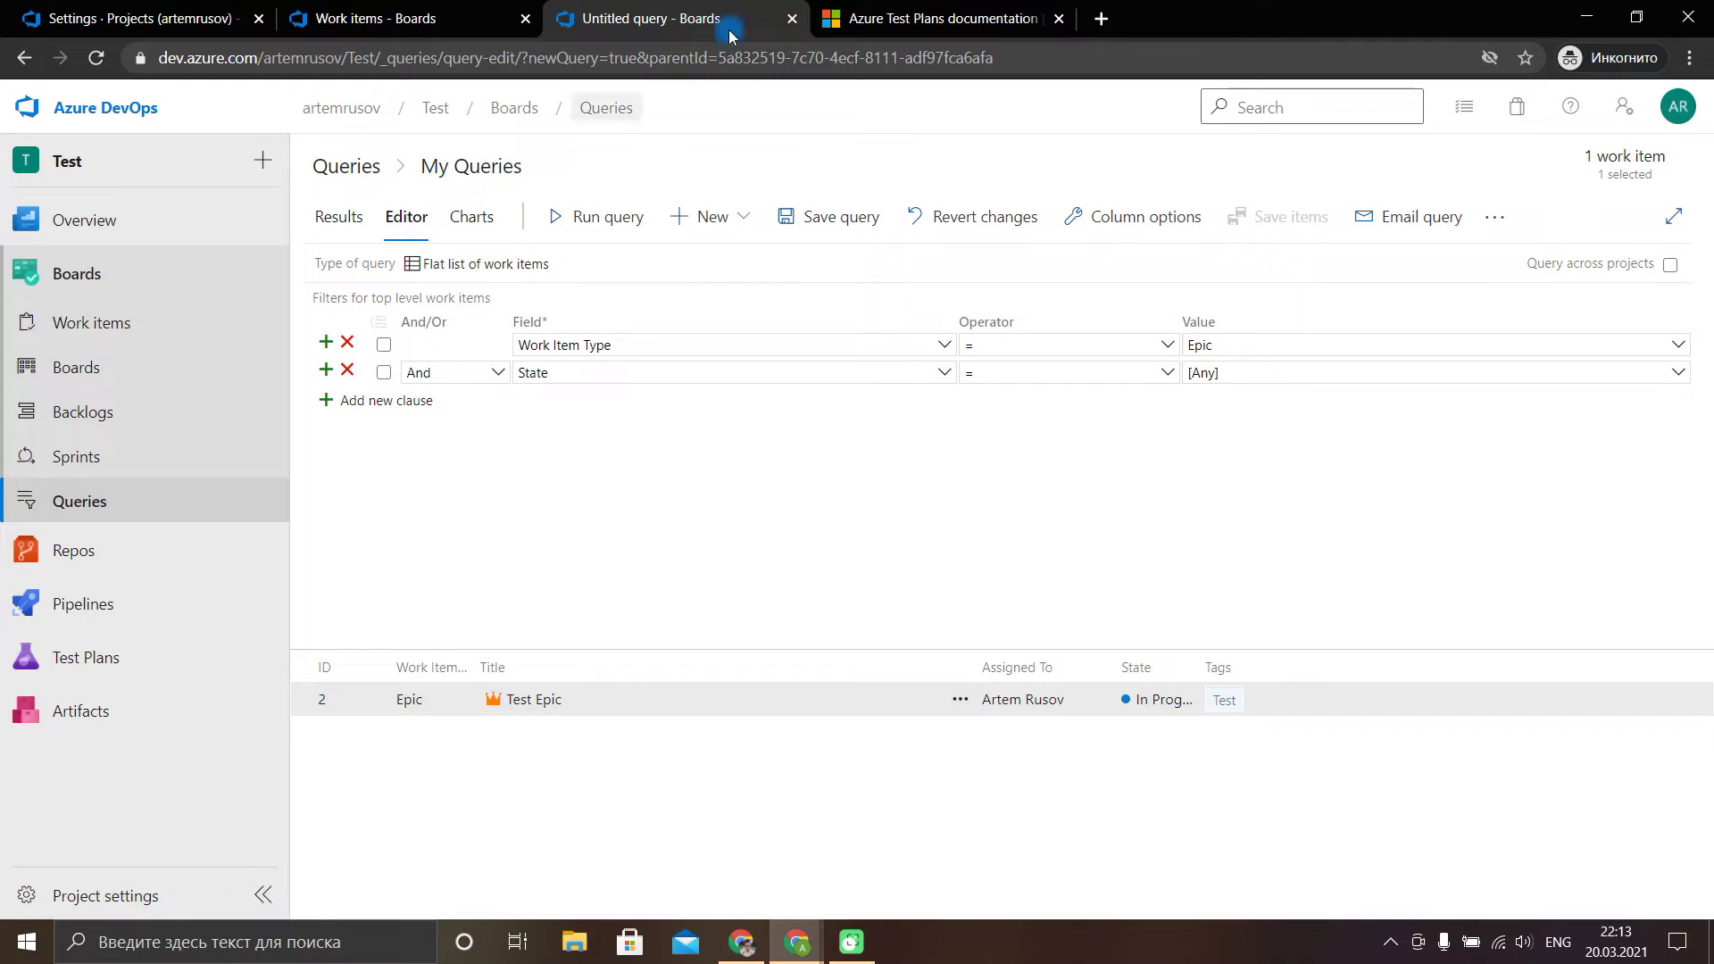
pyautogui.click(791, 18)
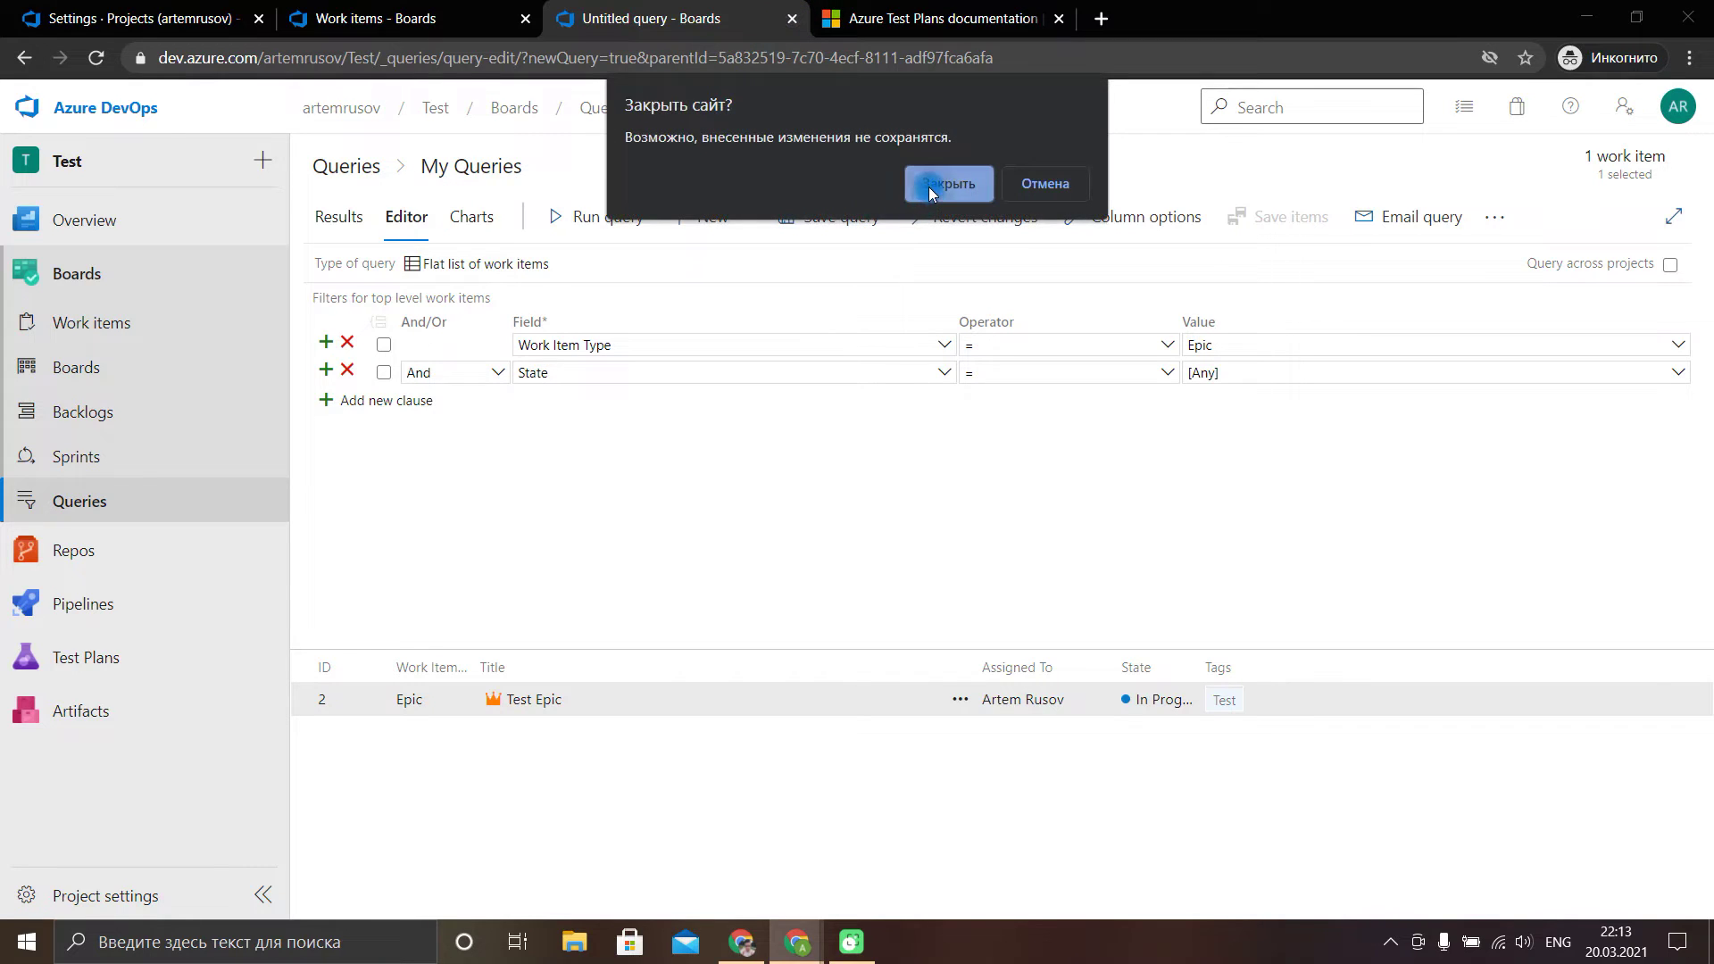
pyautogui.click(928, 185)
pyautogui.click(375, 18)
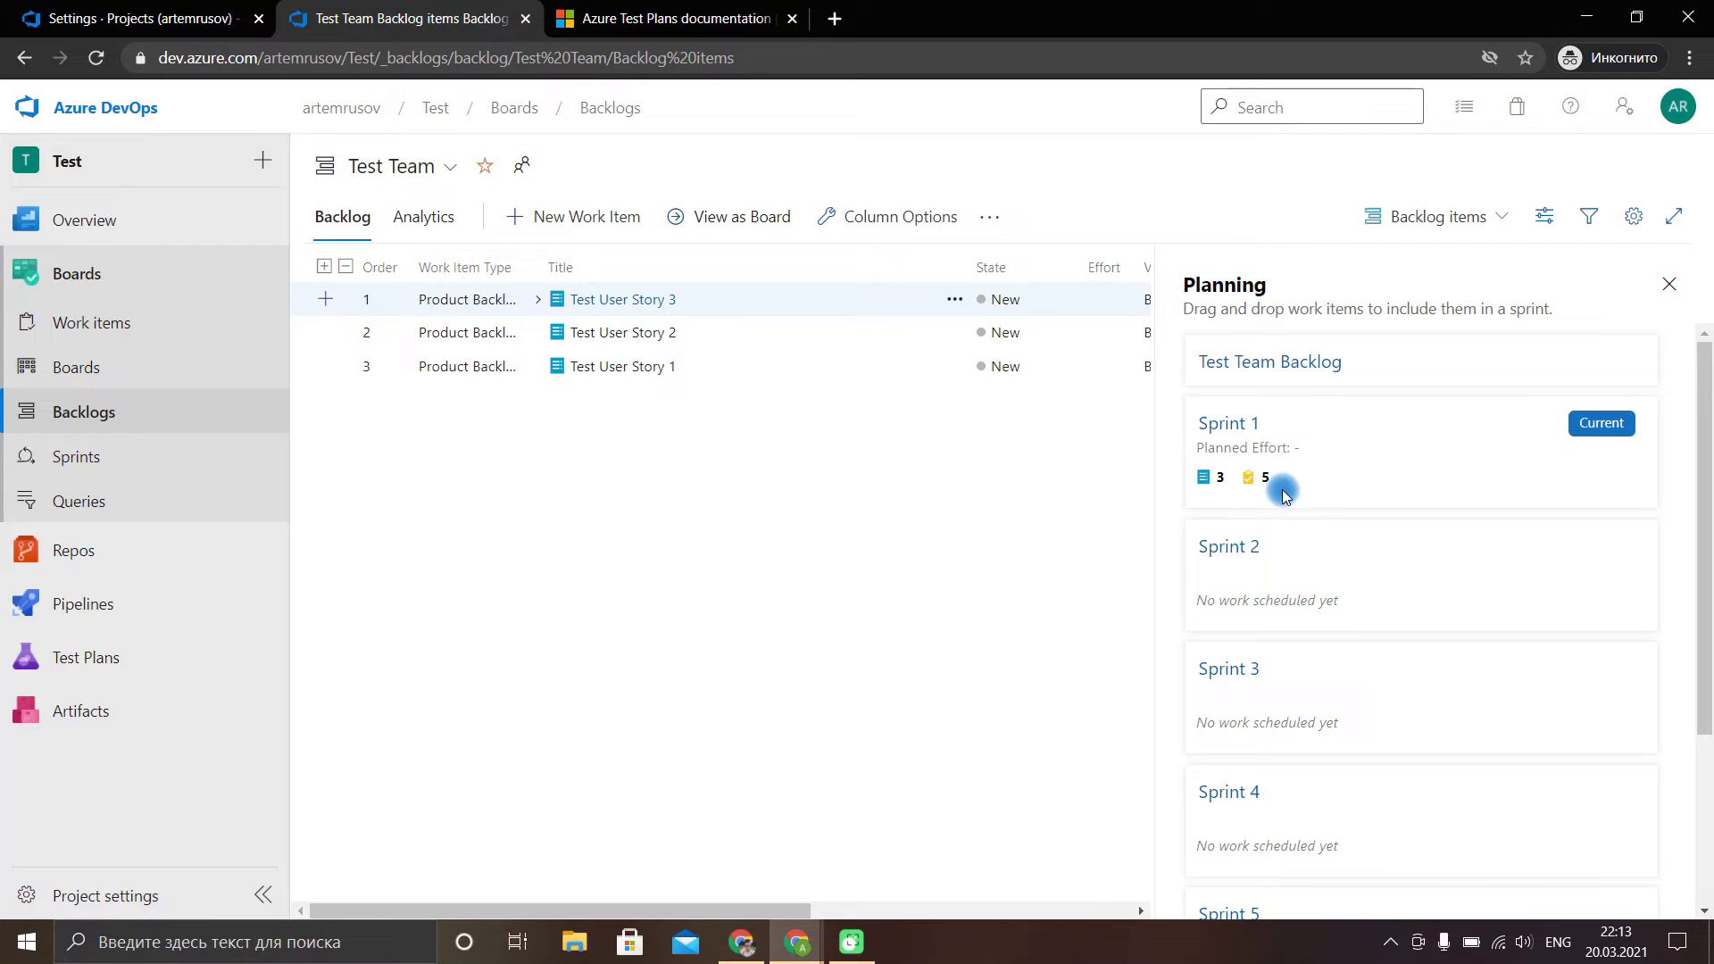
# View the Test Team backlog at the Features level and switch it back to Backlog items.
pyautogui.click(1478, 223)
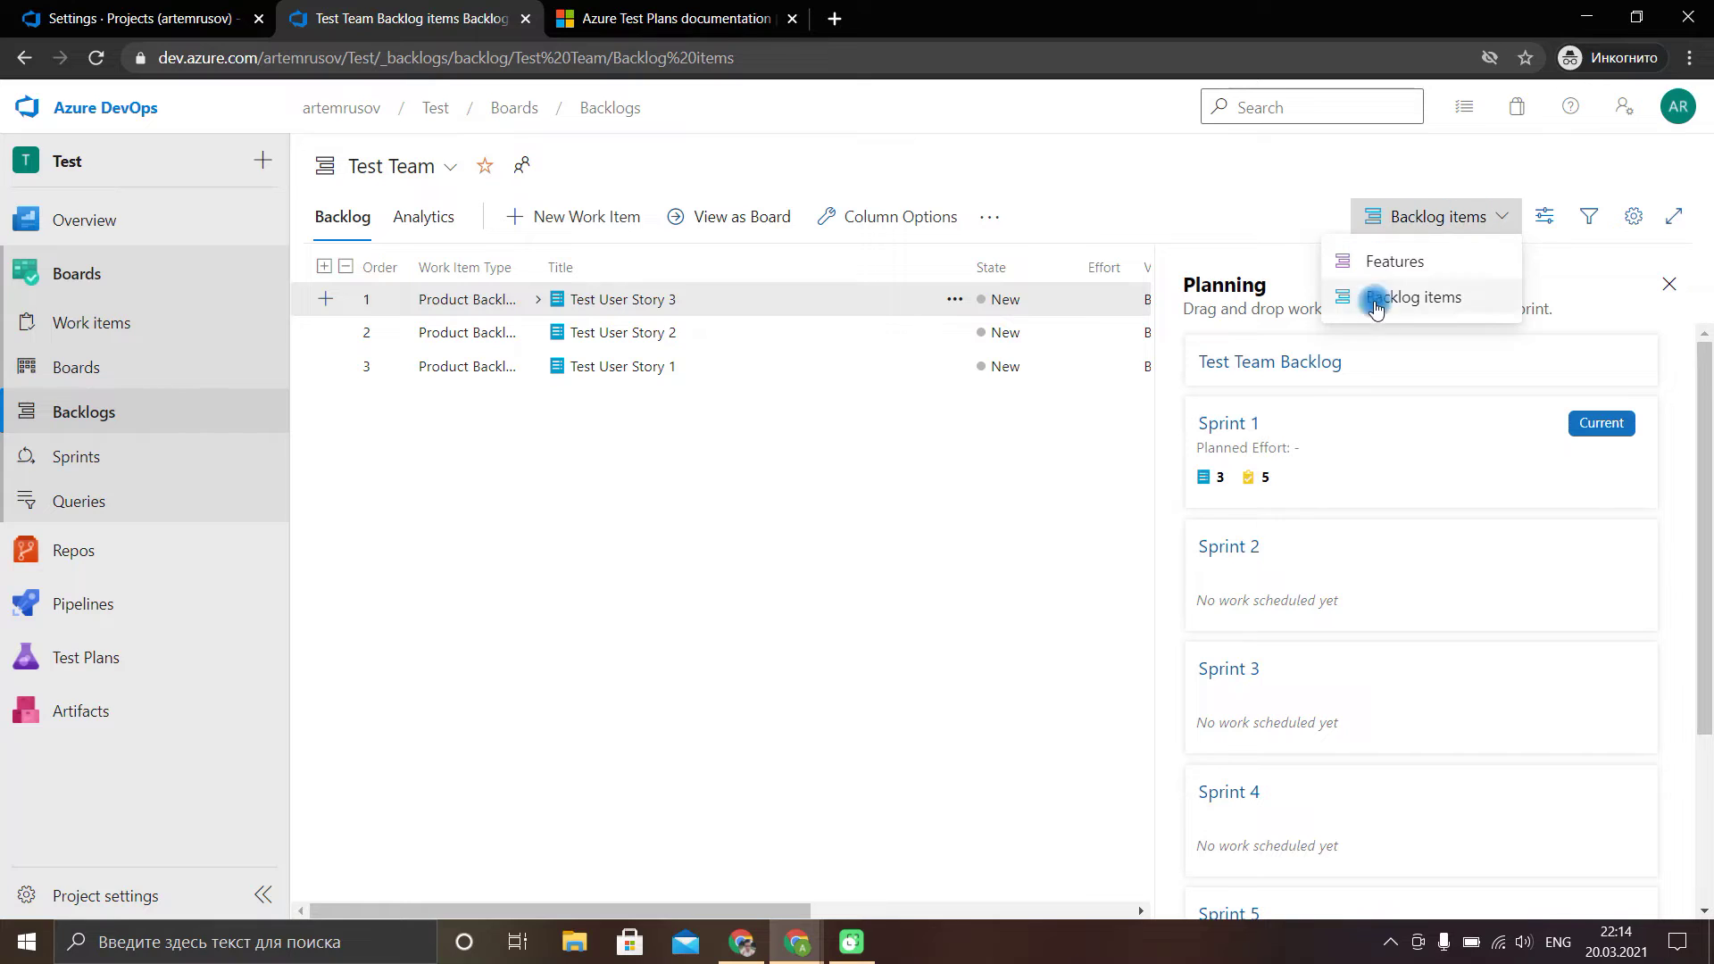
pyautogui.click(1393, 263)
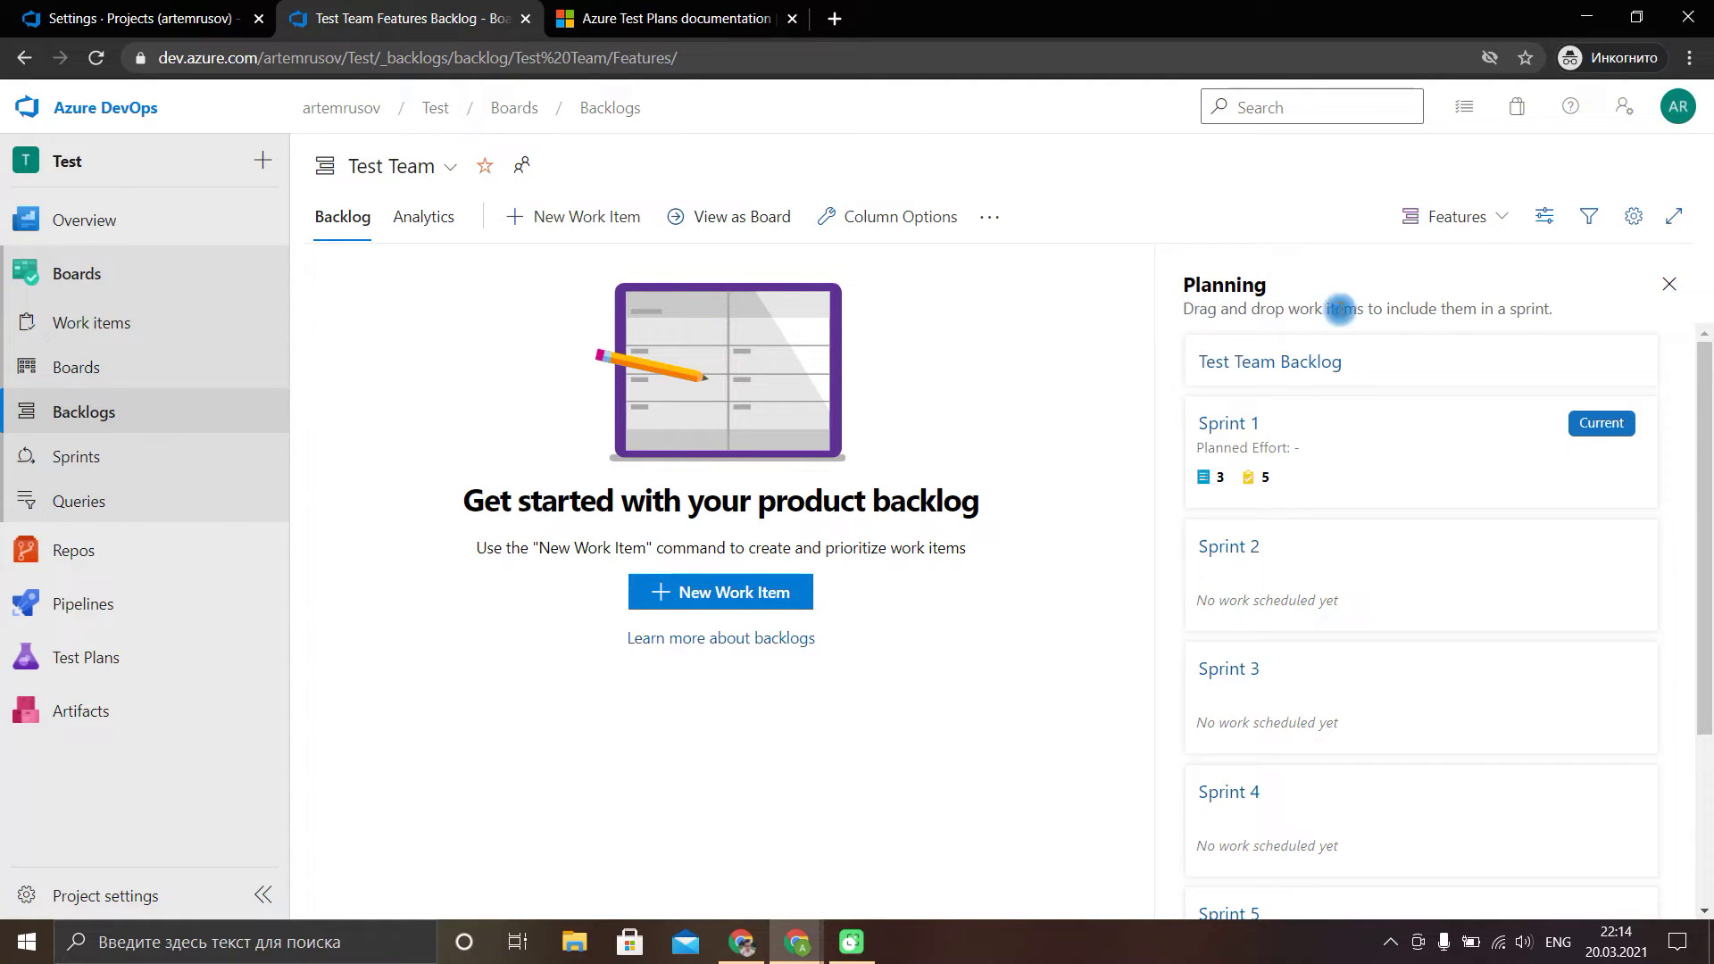
pyautogui.click(1486, 234)
pyautogui.click(1434, 291)
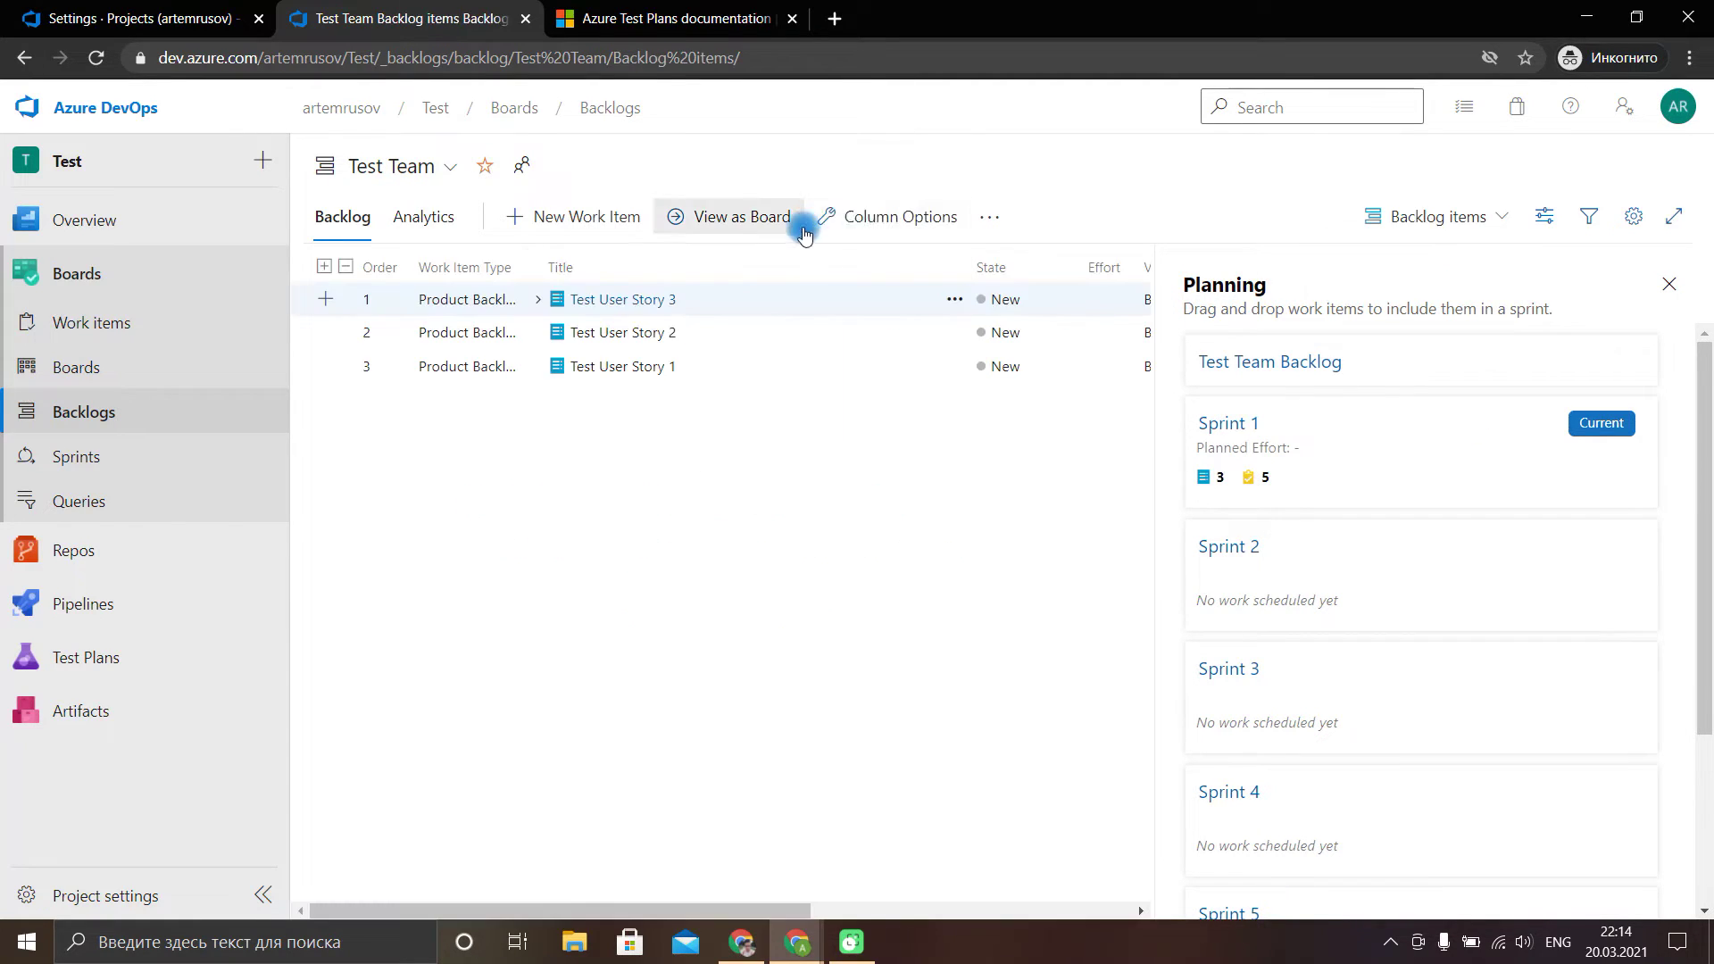
# Look over the backlog's column options and the choice to add a column, leaving without applying anything.
pyautogui.click(866, 228)
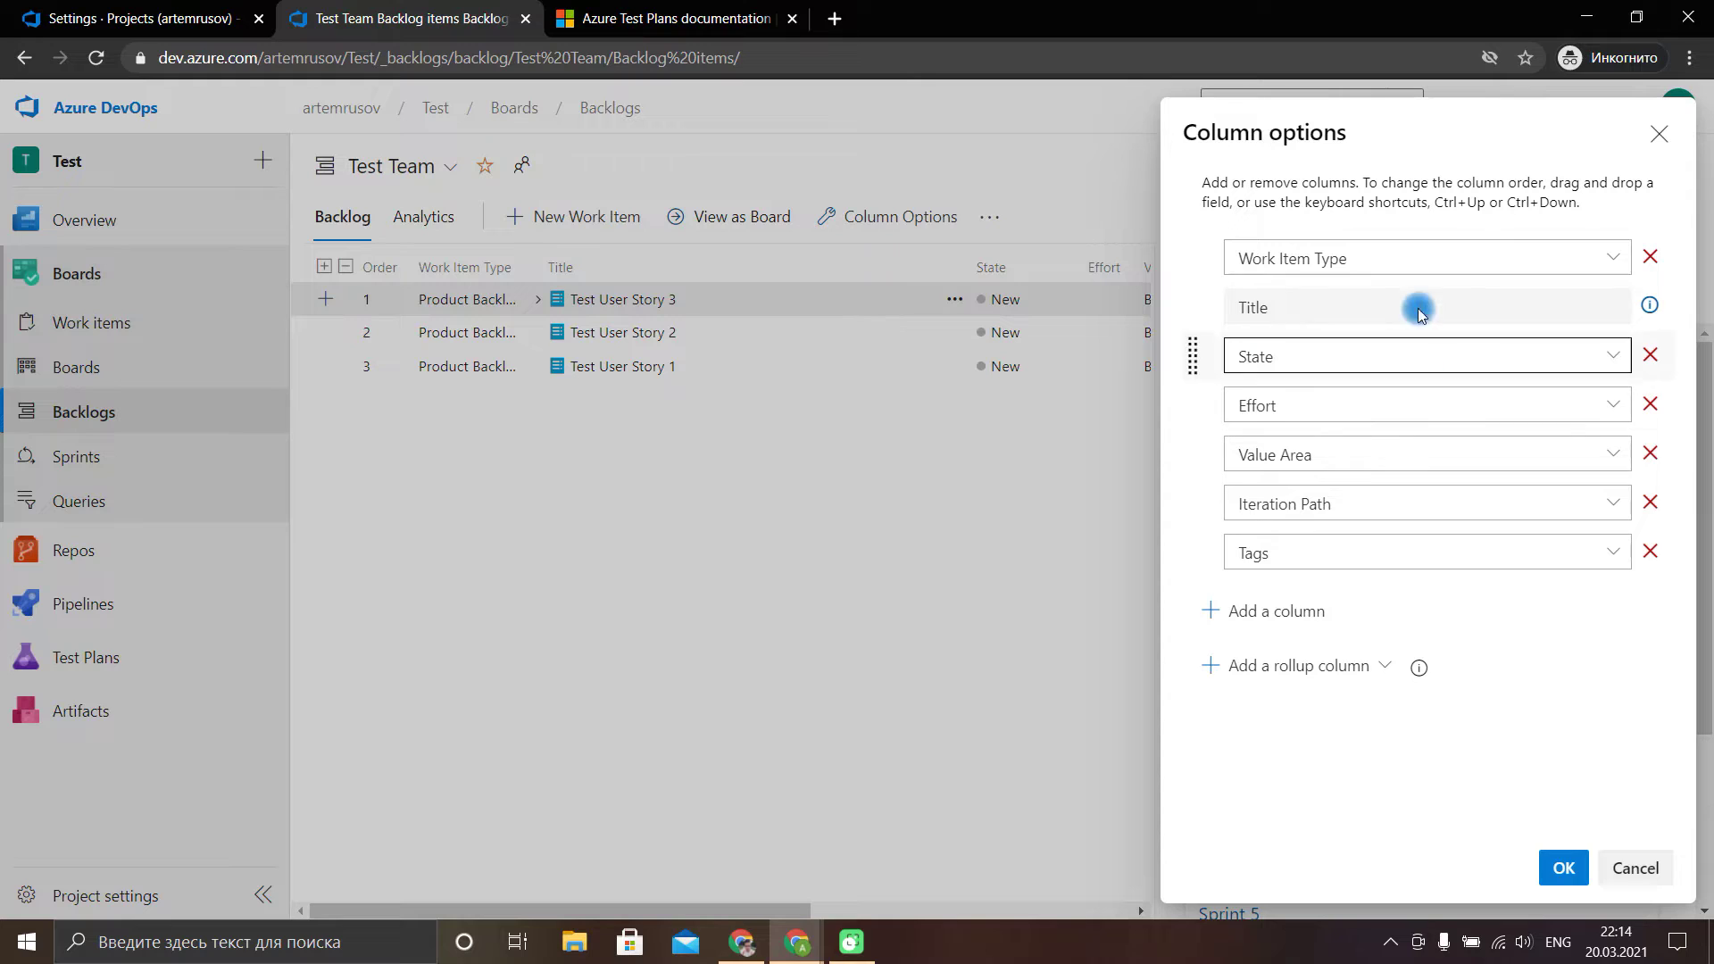
pyautogui.click(1300, 612)
pyautogui.press('Escape')
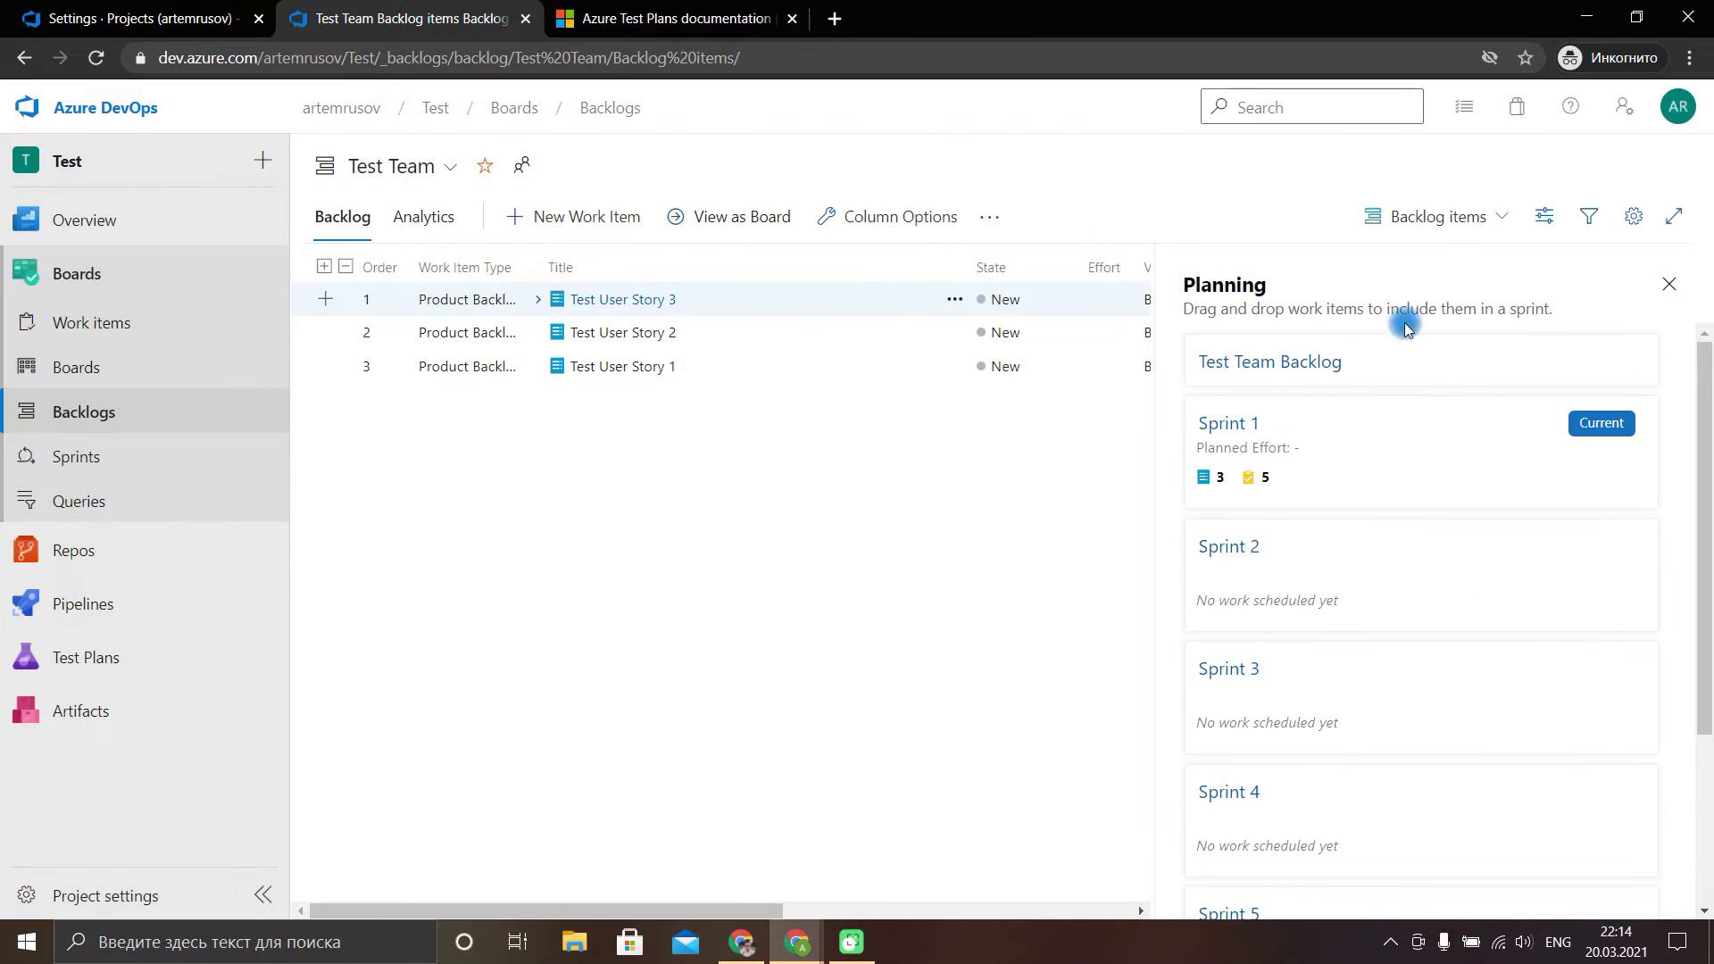
# Review the team settings for backlog navigation levels, working days and working with bugs, and cancel out of them.
pyautogui.click(1633, 217)
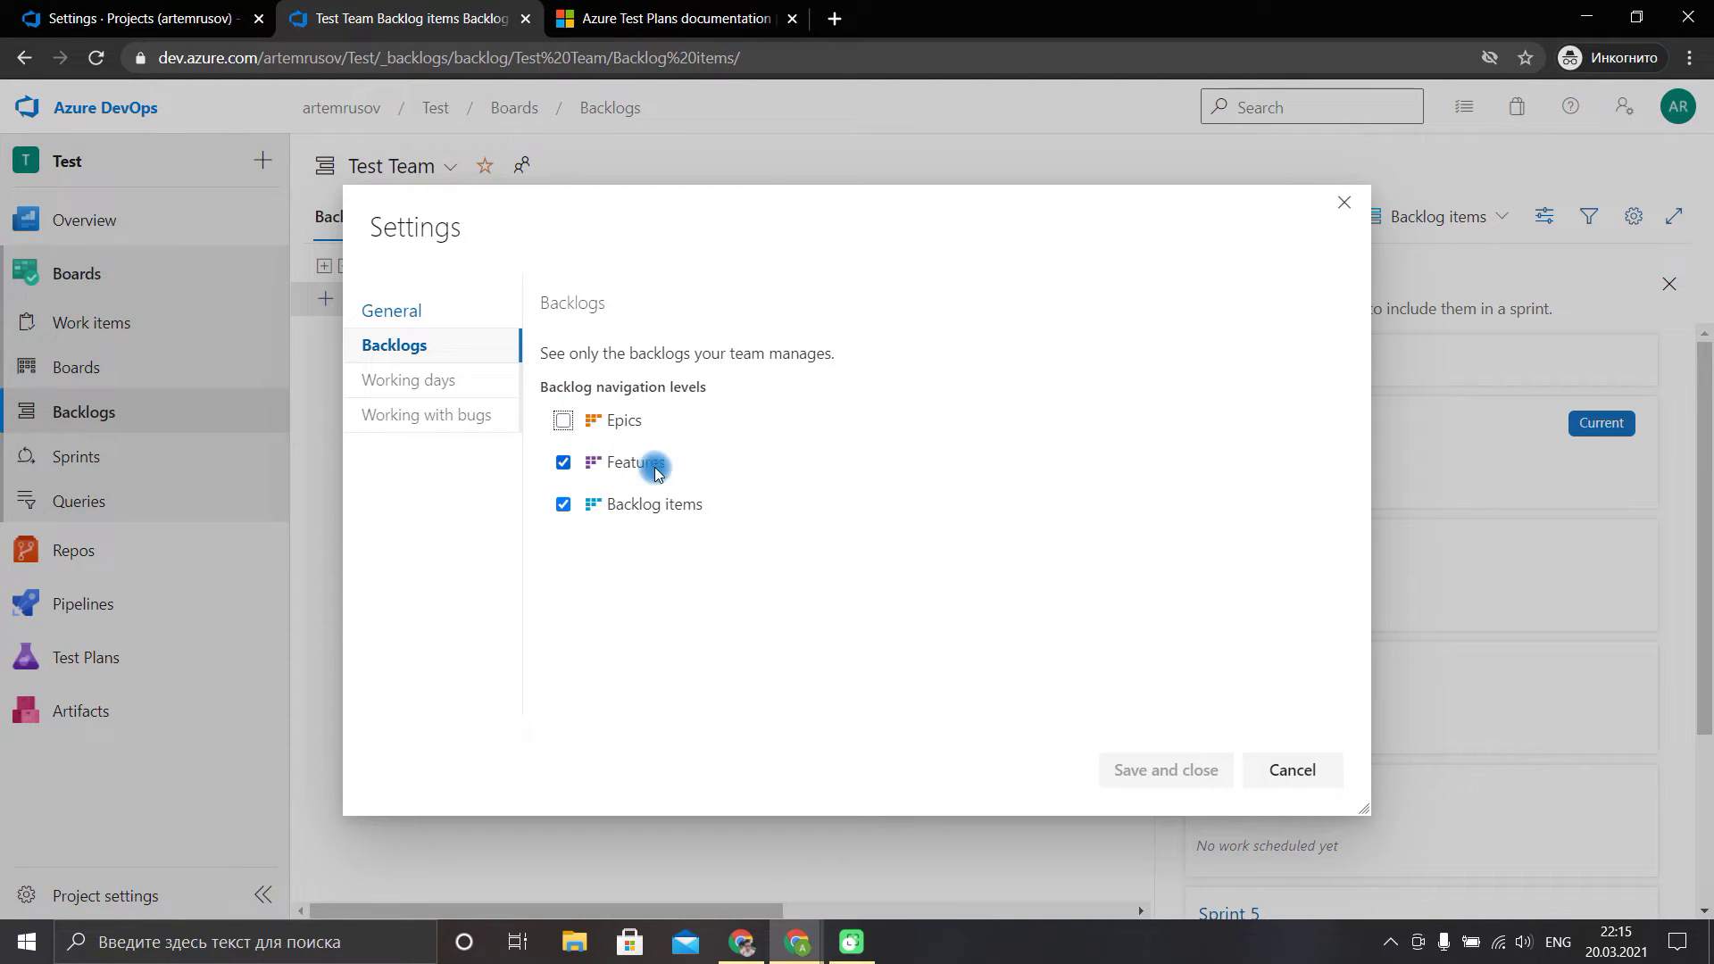
pyautogui.click(446, 380)
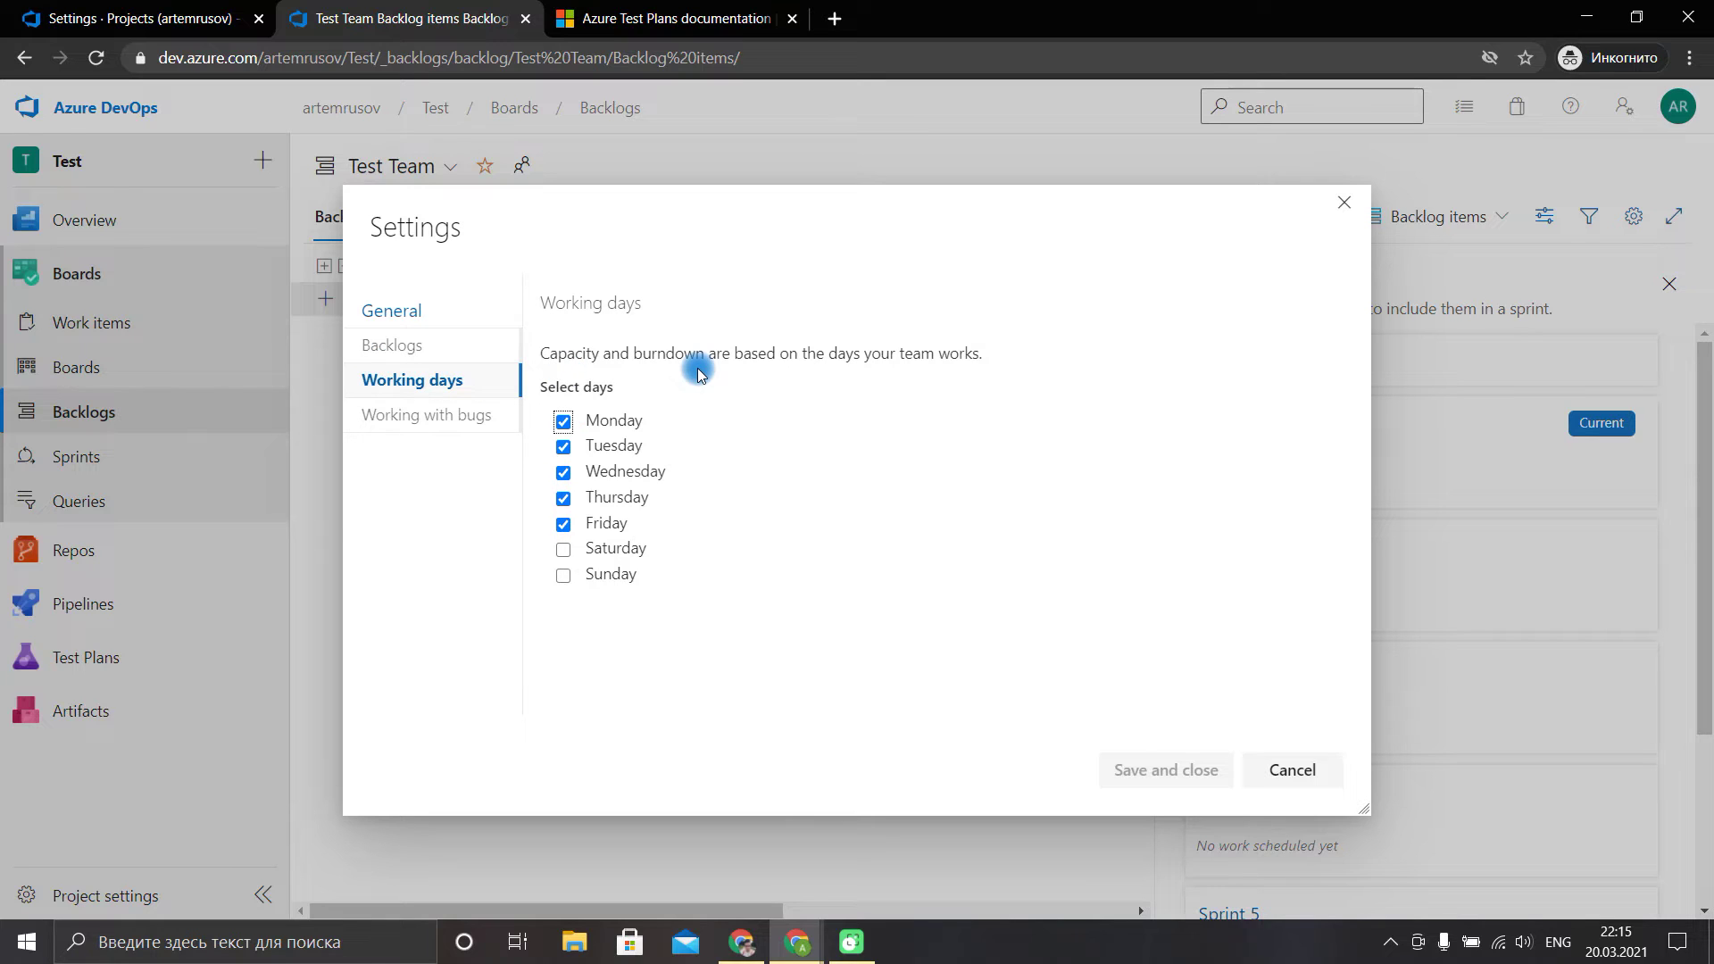
pyautogui.click(416, 418)
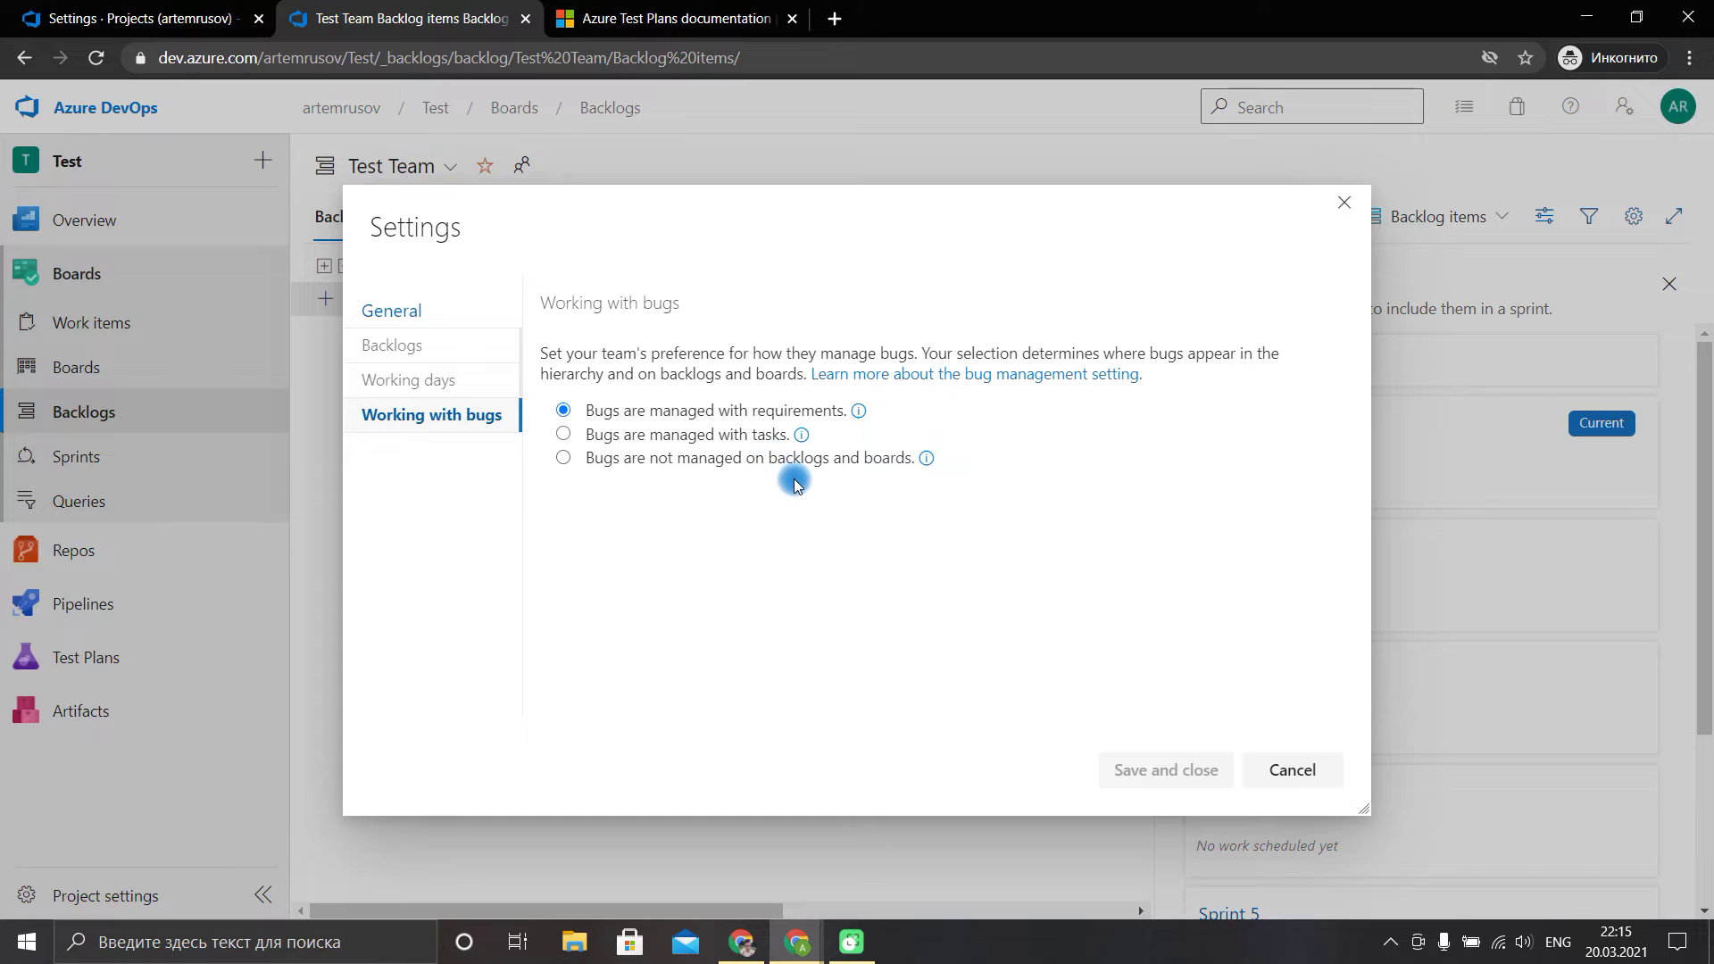
pyautogui.click(1292, 770)
# Set Sprint 1's start date to 20.03.2021 and its end date to 03.04.2021, and save the iteration.
pyautogui.click(43, 455)
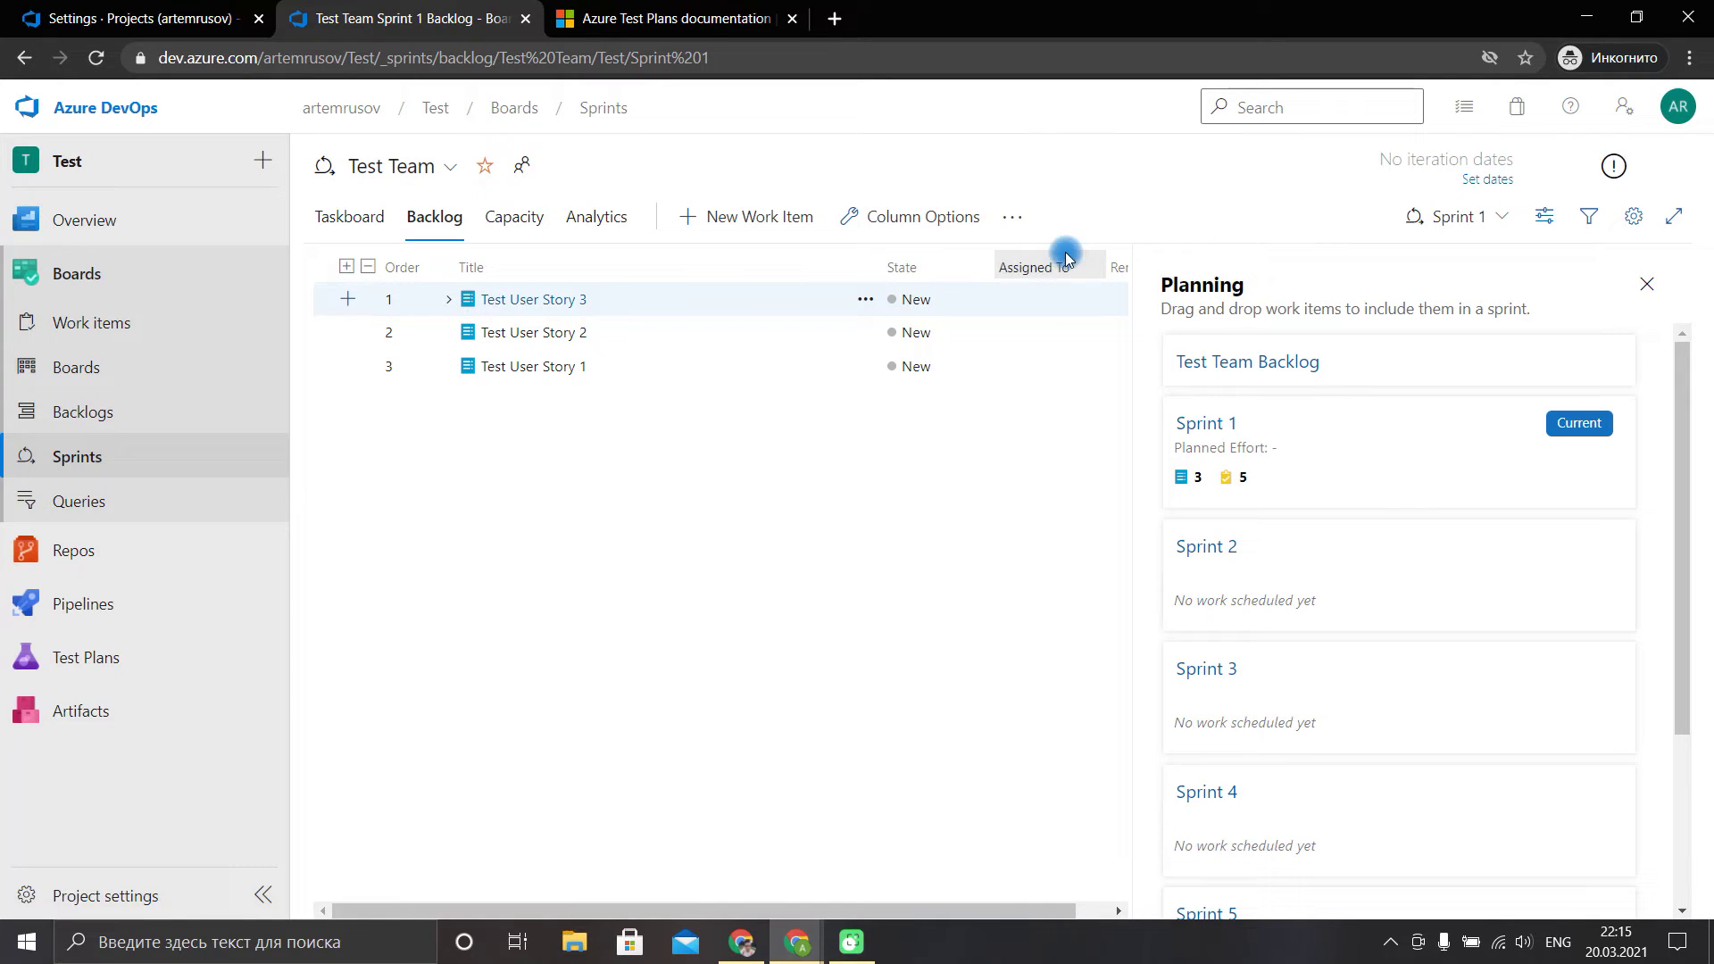
pyautogui.click(1487, 179)
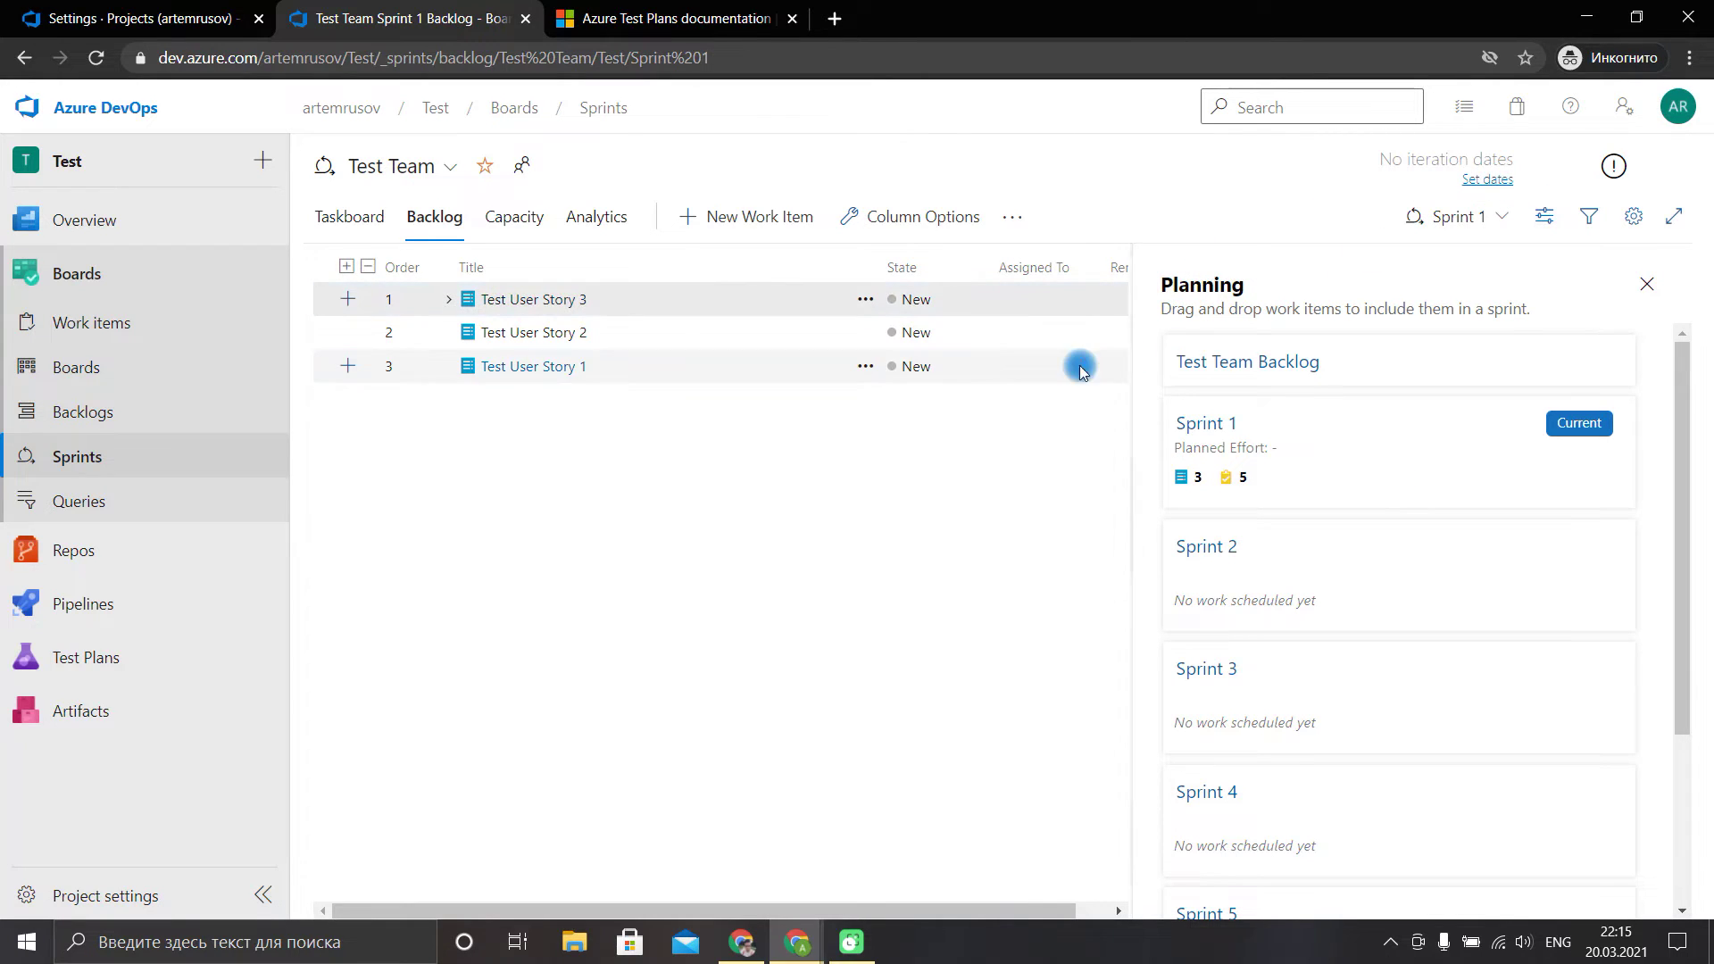
pyautogui.click(719, 383)
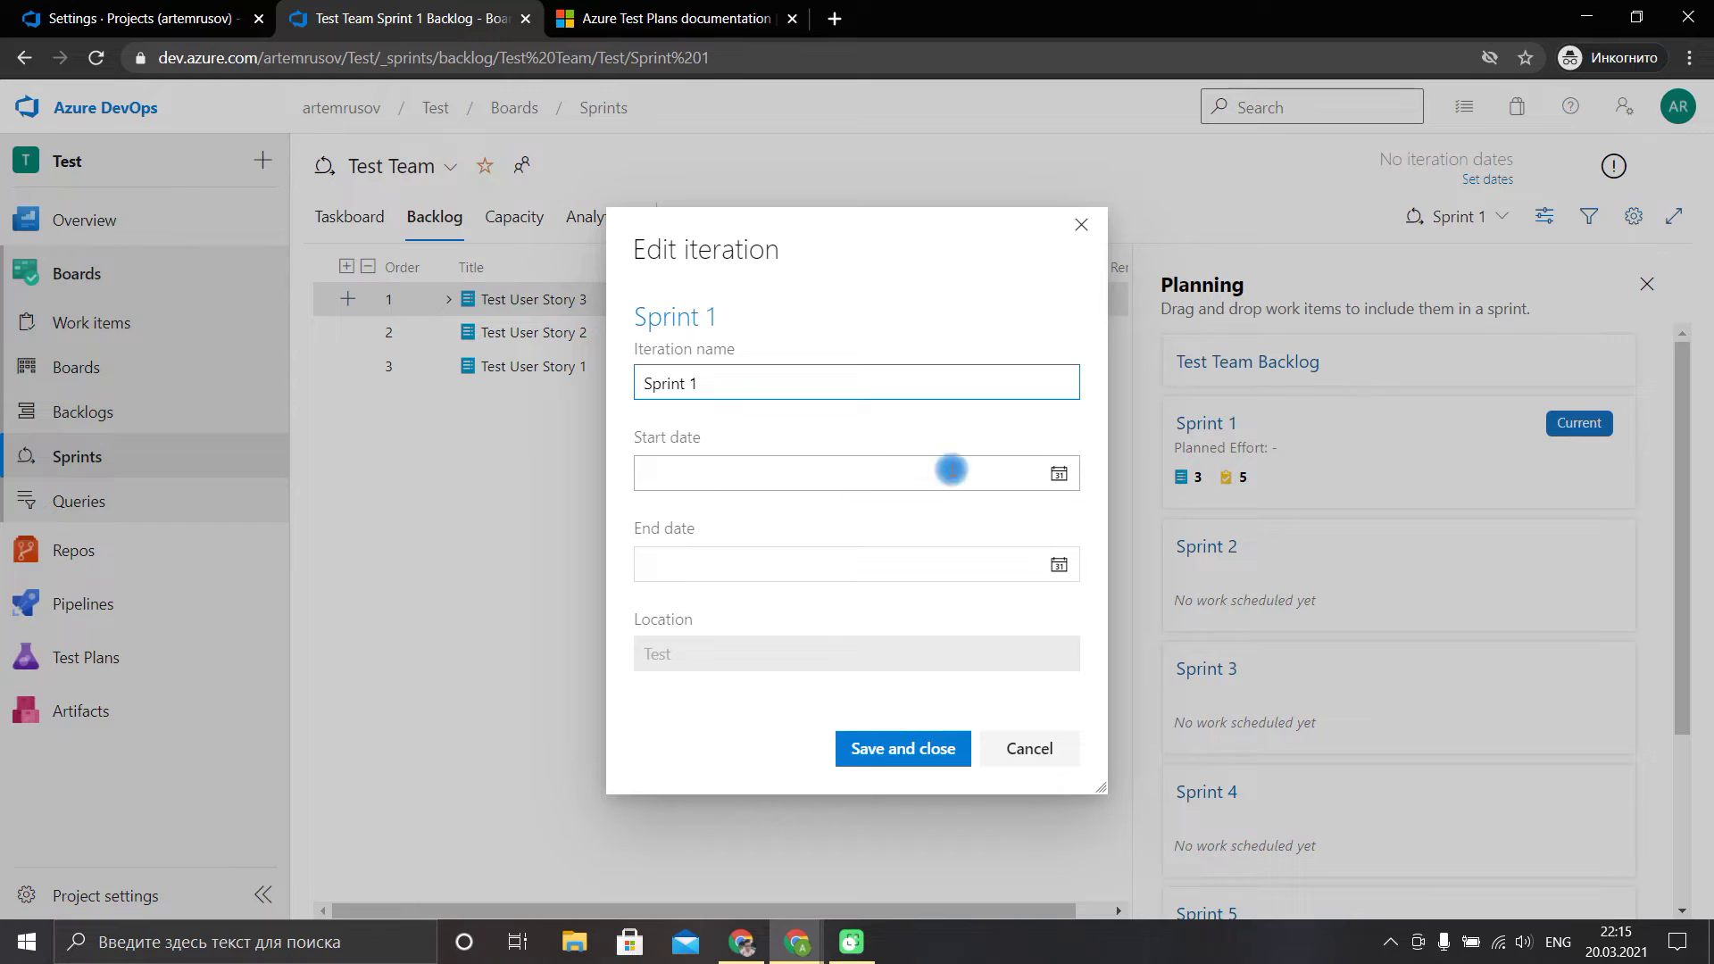
pyautogui.click(1071, 474)
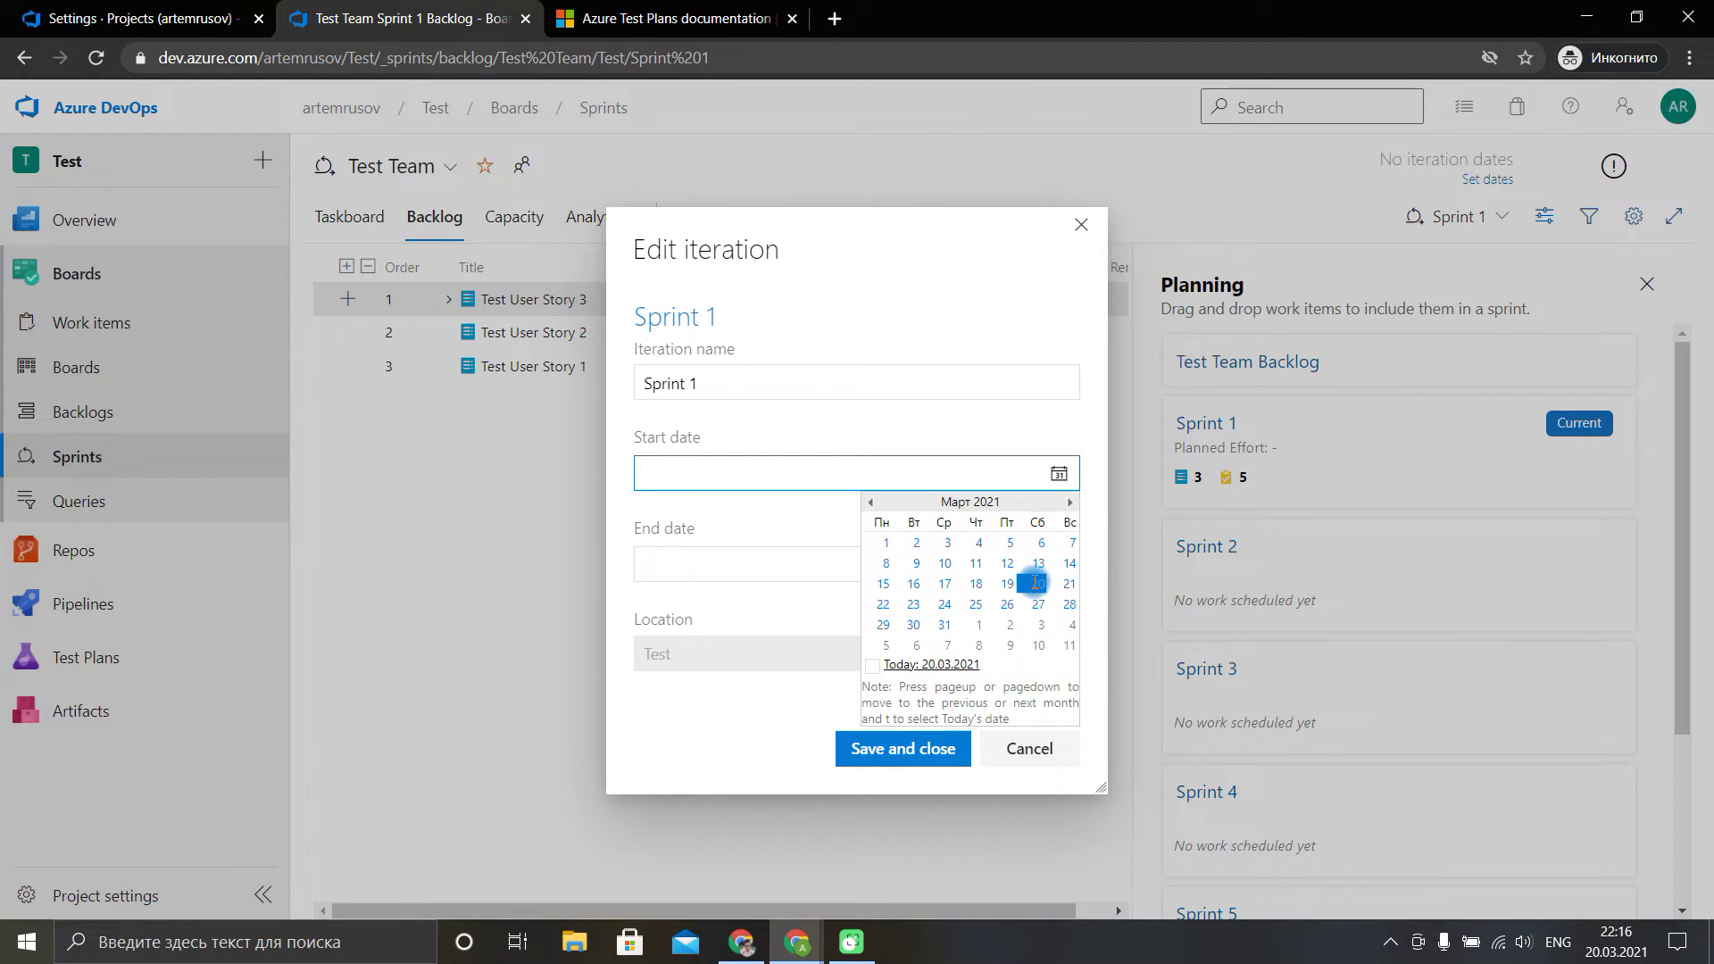
pyautogui.click(1035, 583)
pyautogui.click(1064, 563)
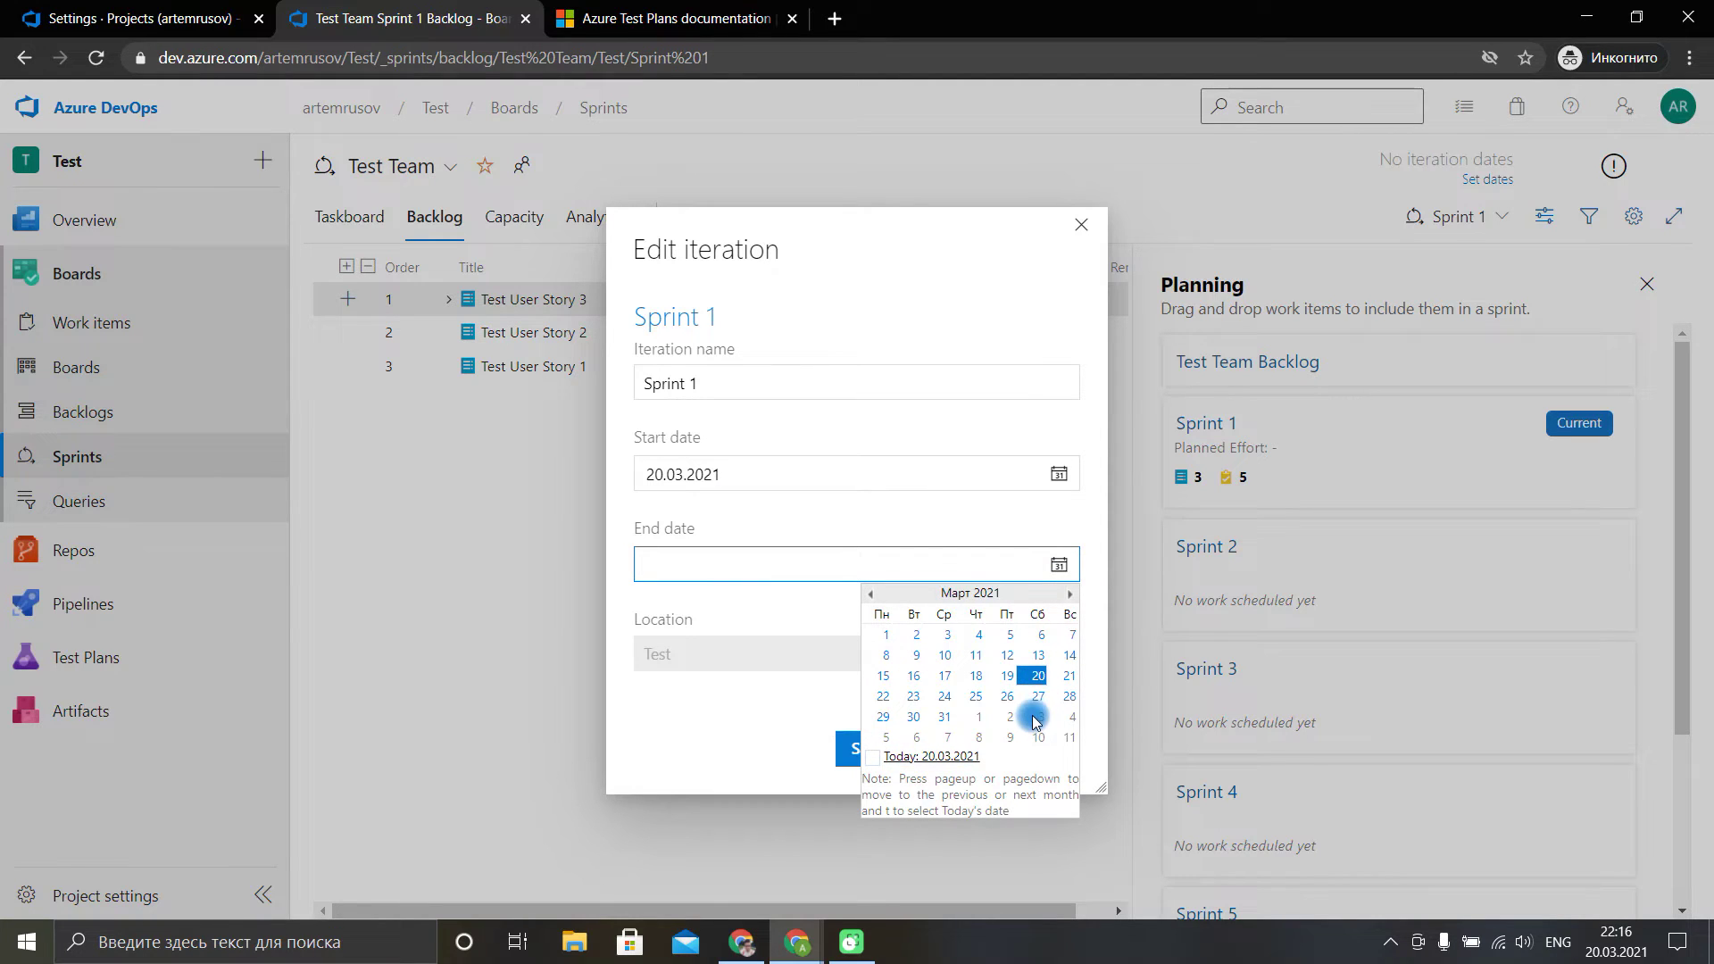
pyautogui.click(1037, 719)
pyautogui.click(883, 748)
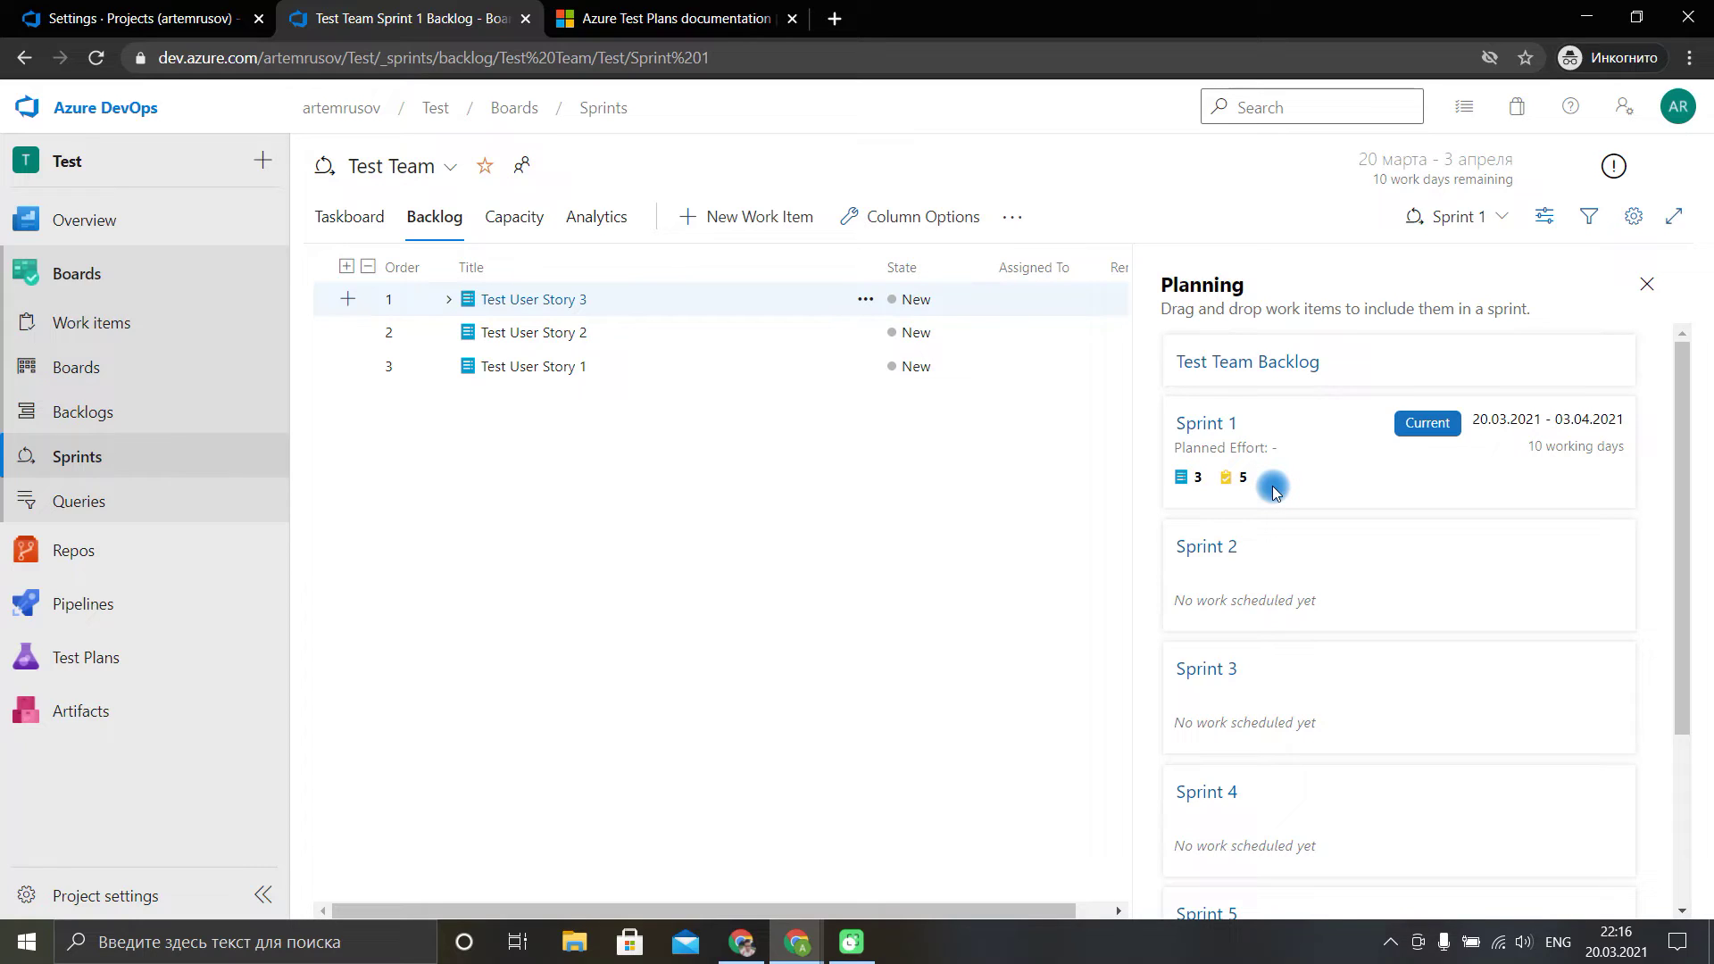
# In Sprint 1's capacity, enter days off for the team member with both start and end on 20.03.2021.
pyautogui.click(513, 218)
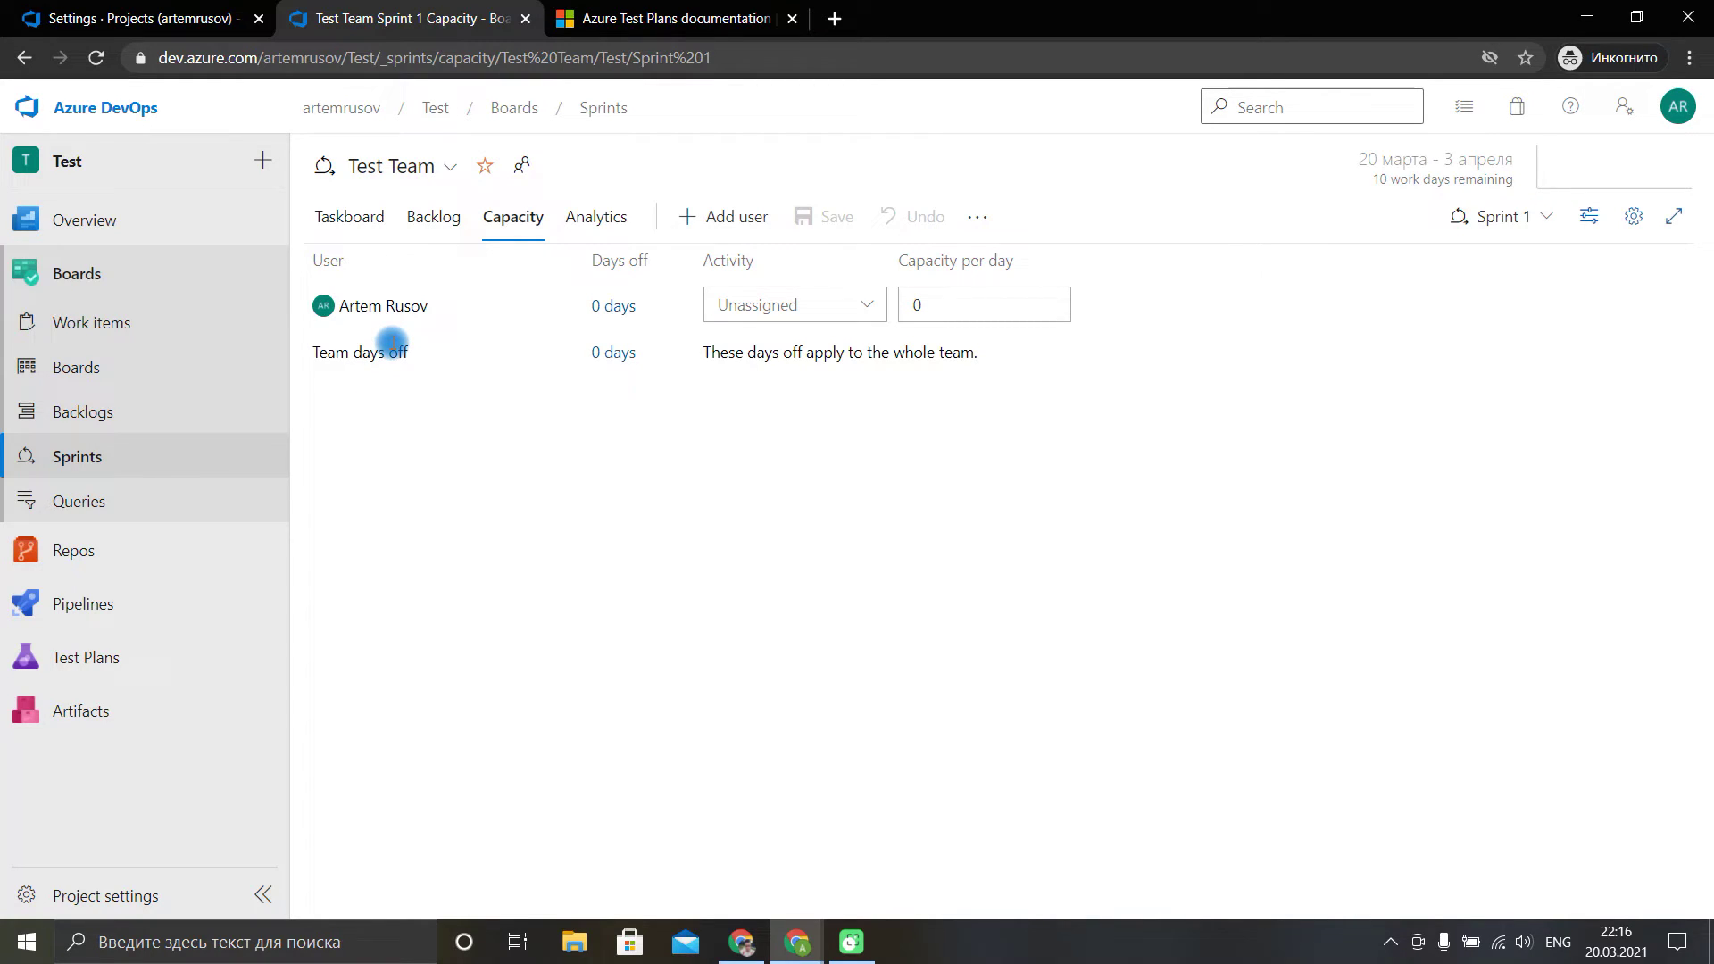
pyautogui.click(624, 305)
pyautogui.click(784, 482)
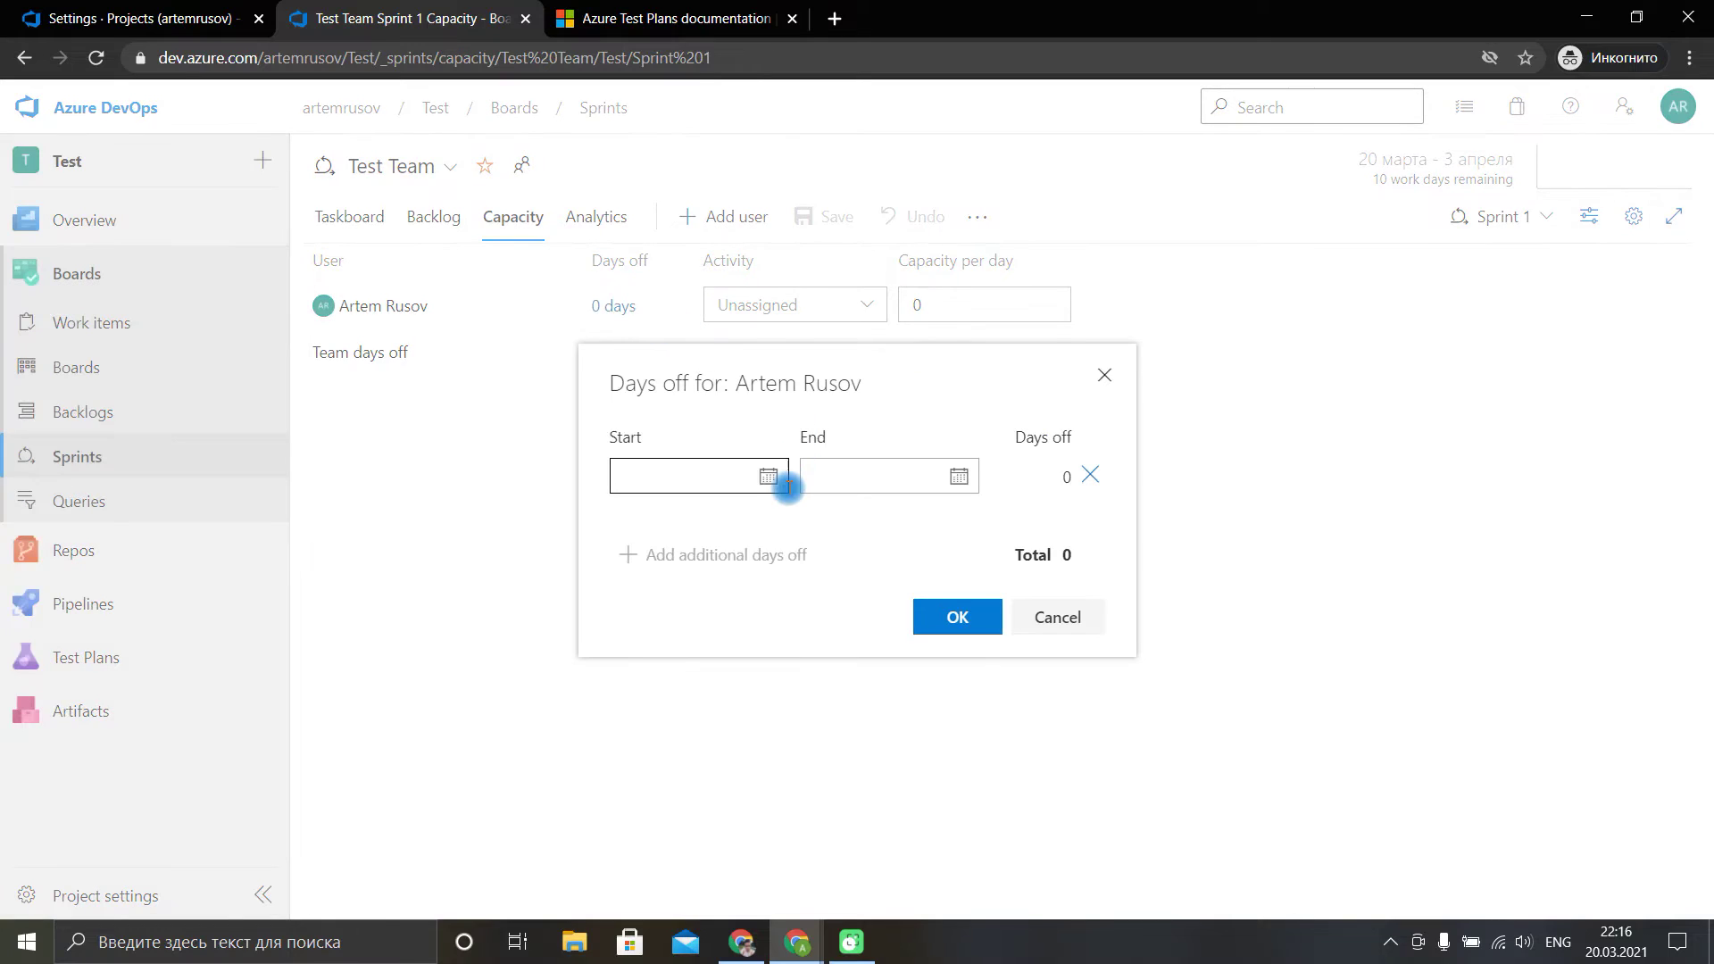
pyautogui.click(768, 480)
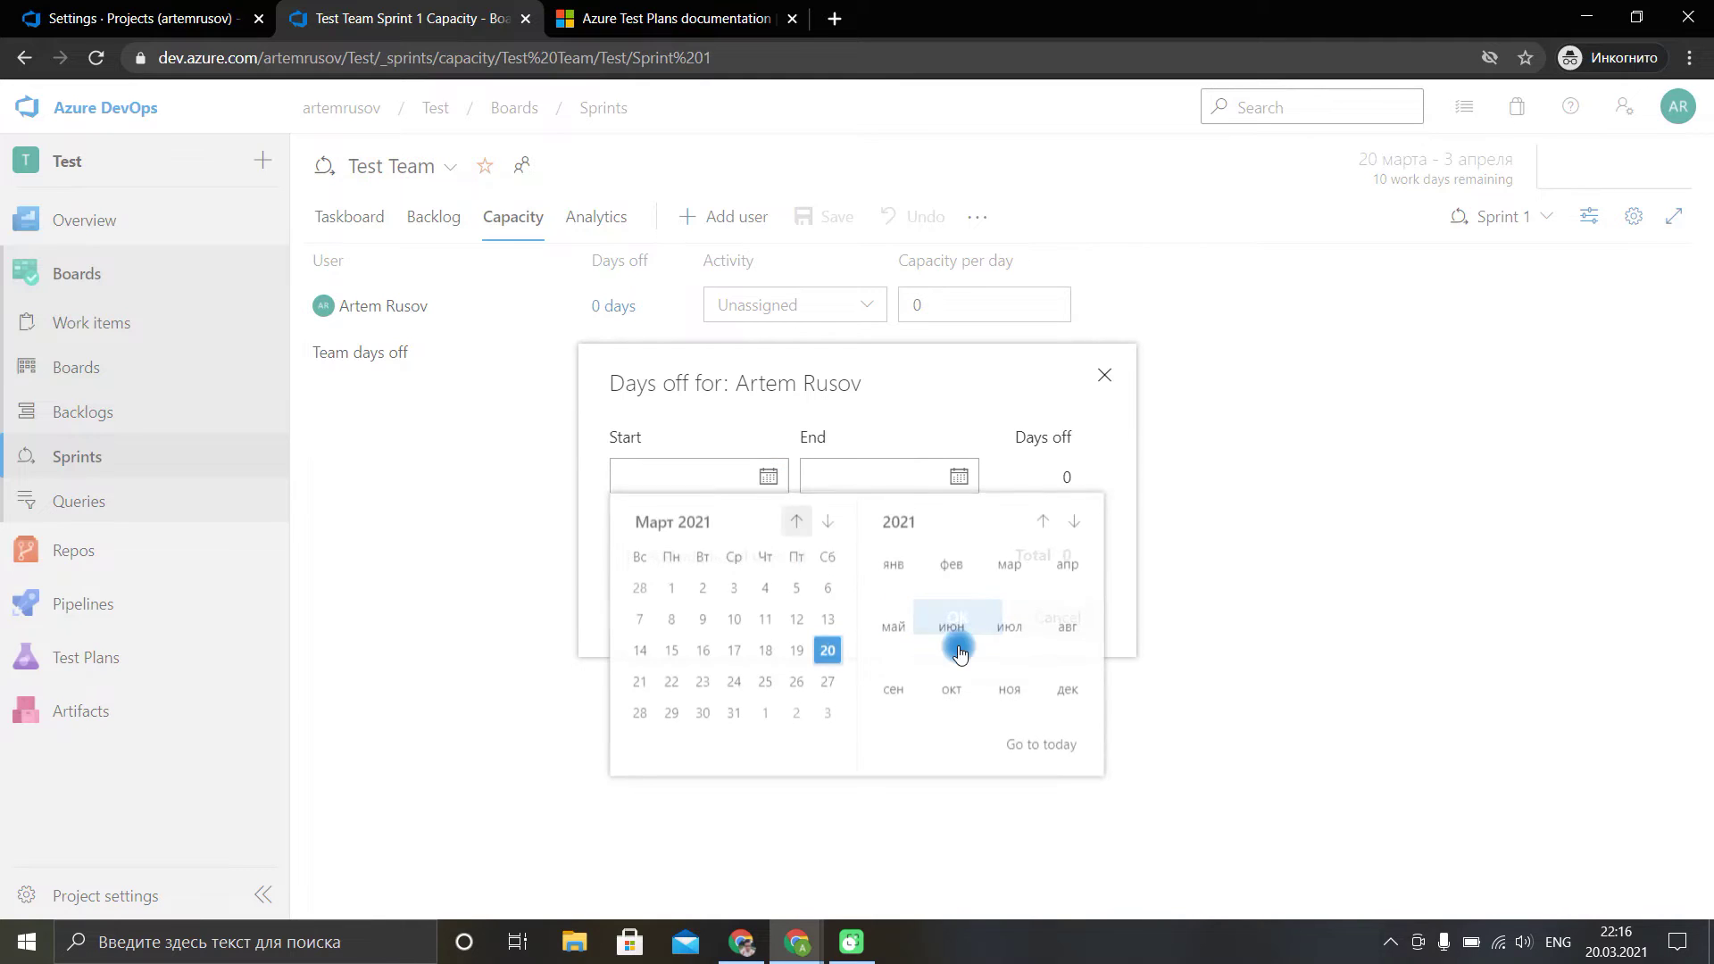
pyautogui.click(821, 650)
pyautogui.click(959, 479)
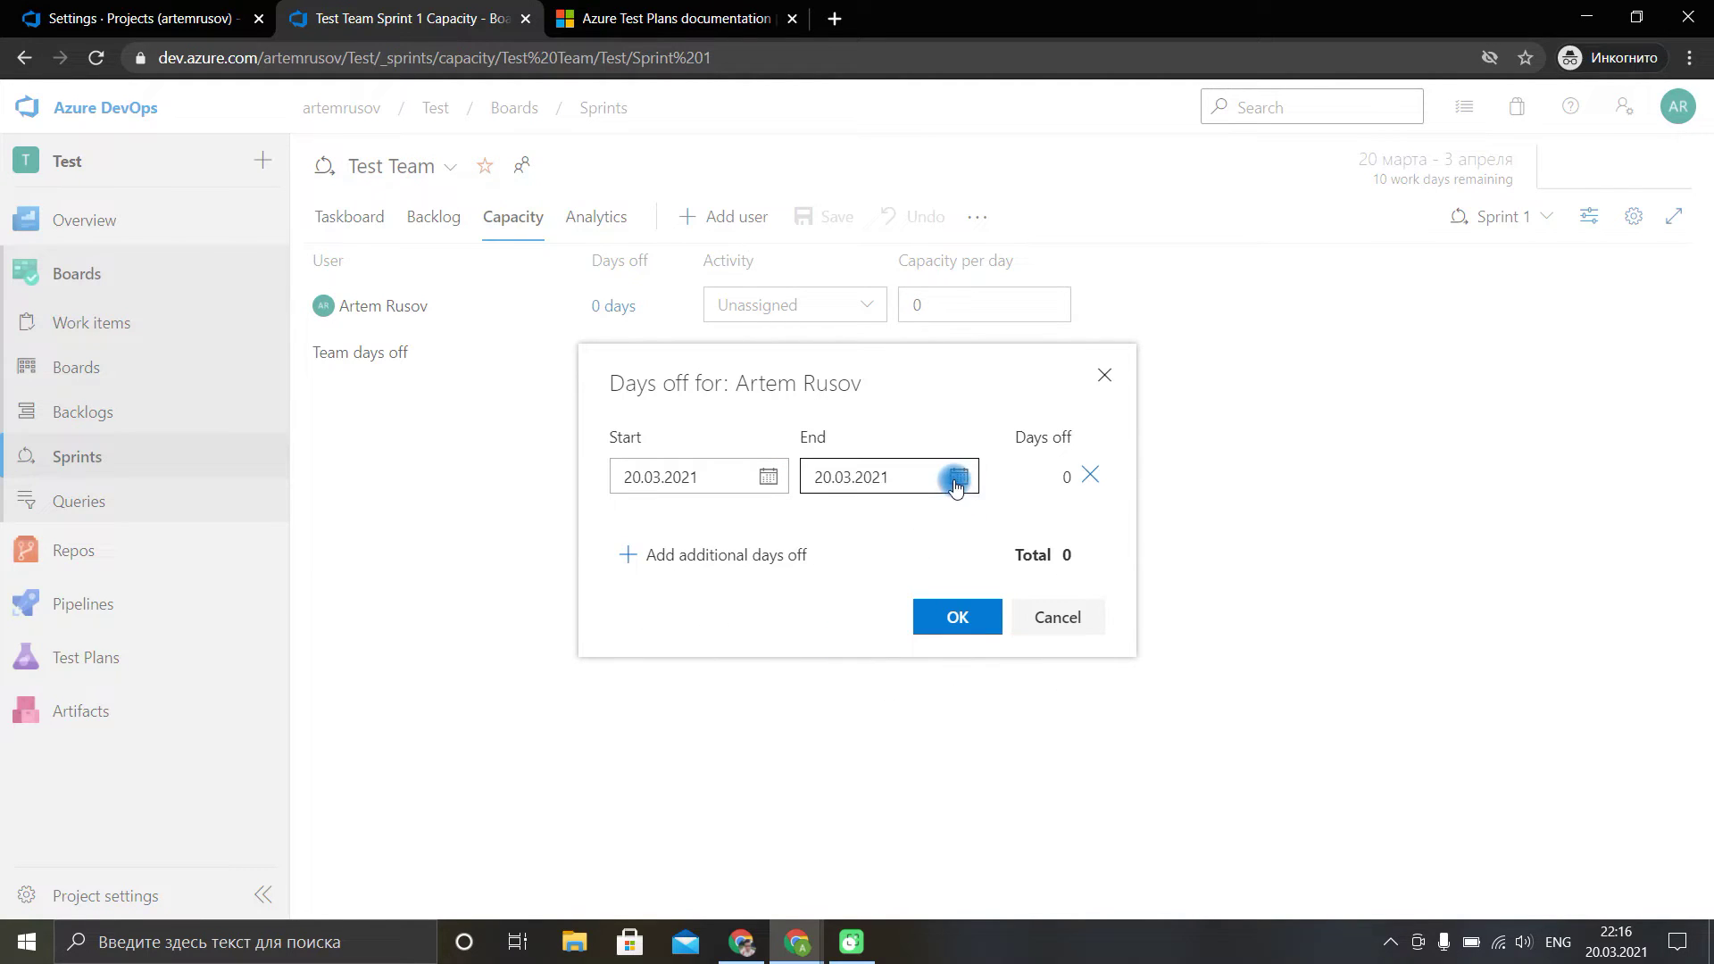
pyautogui.click(953, 625)
pyautogui.click(613, 305)
pyautogui.press('Escape')
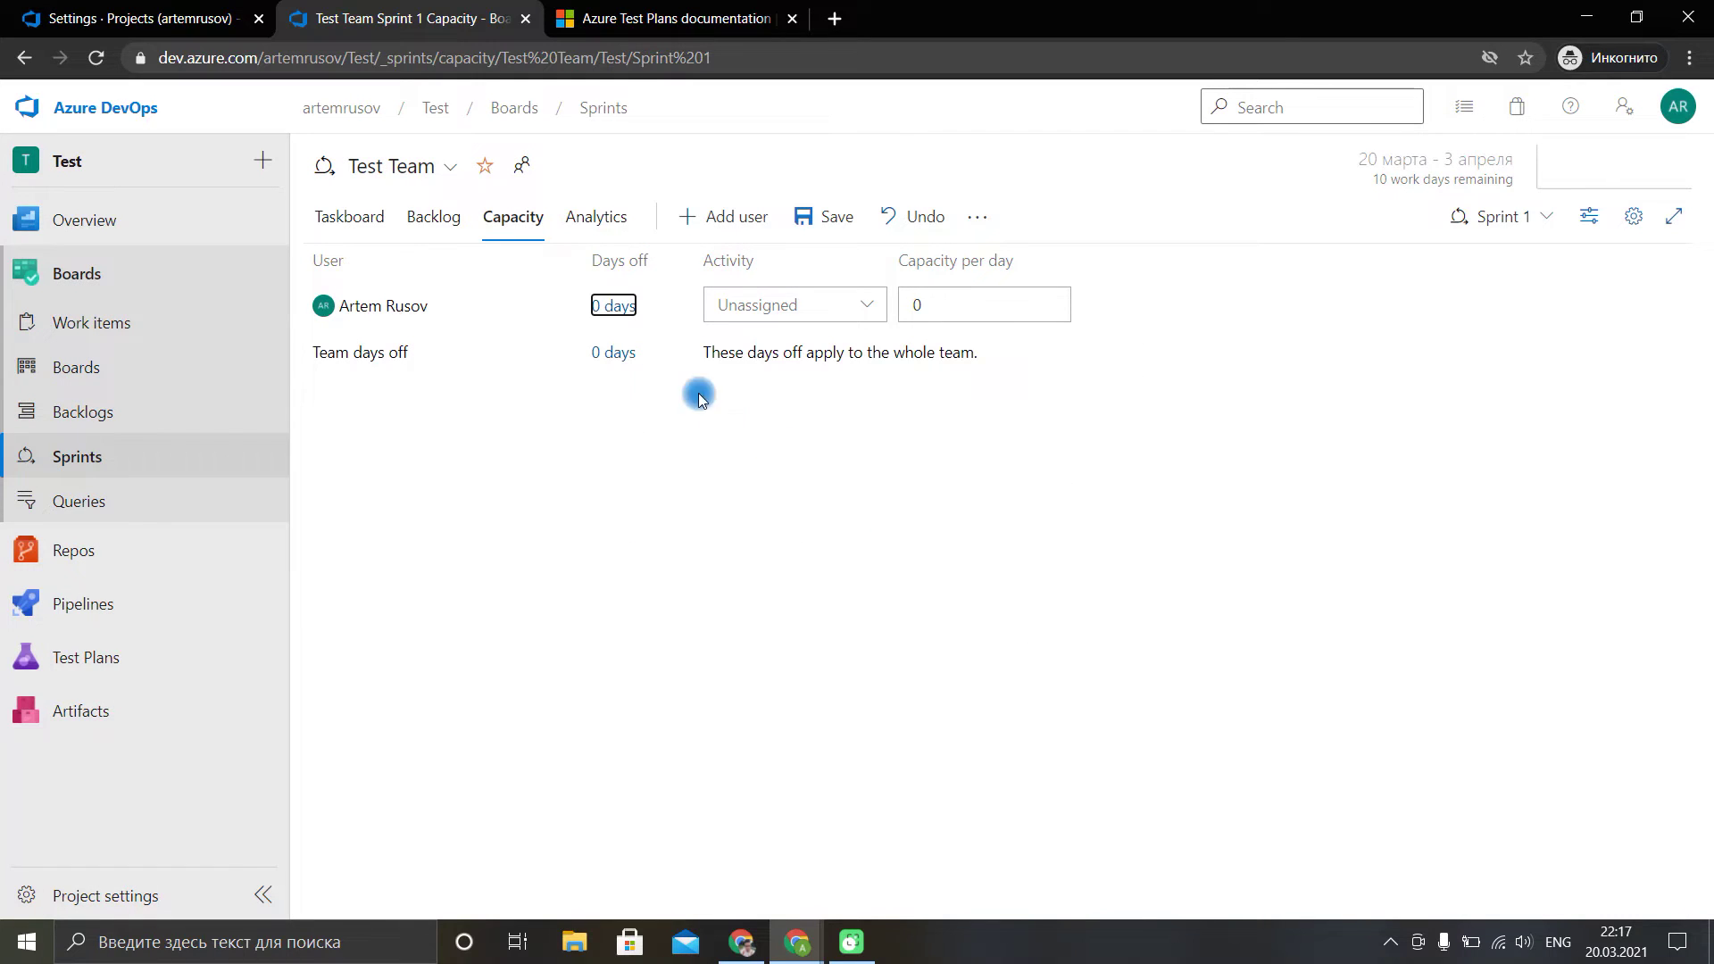
# Set the team member's activity to Testing and capacity per day to 8, and save the sprint capacity.
pyautogui.click(859, 305)
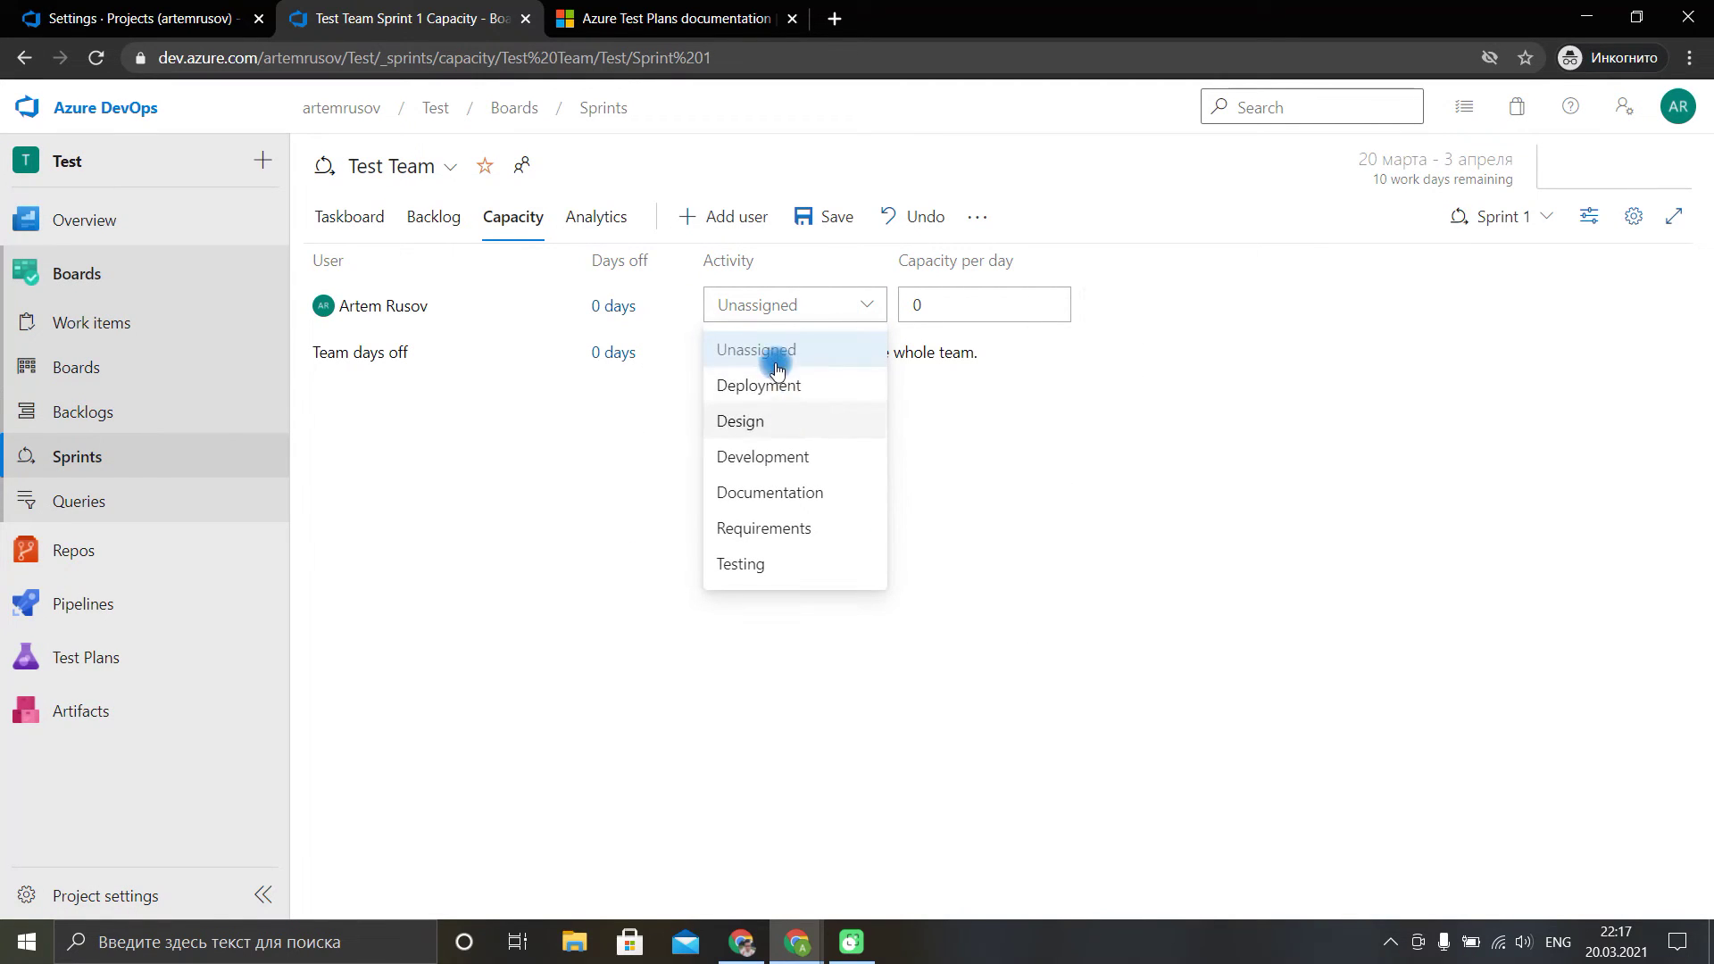
pyautogui.click(778, 563)
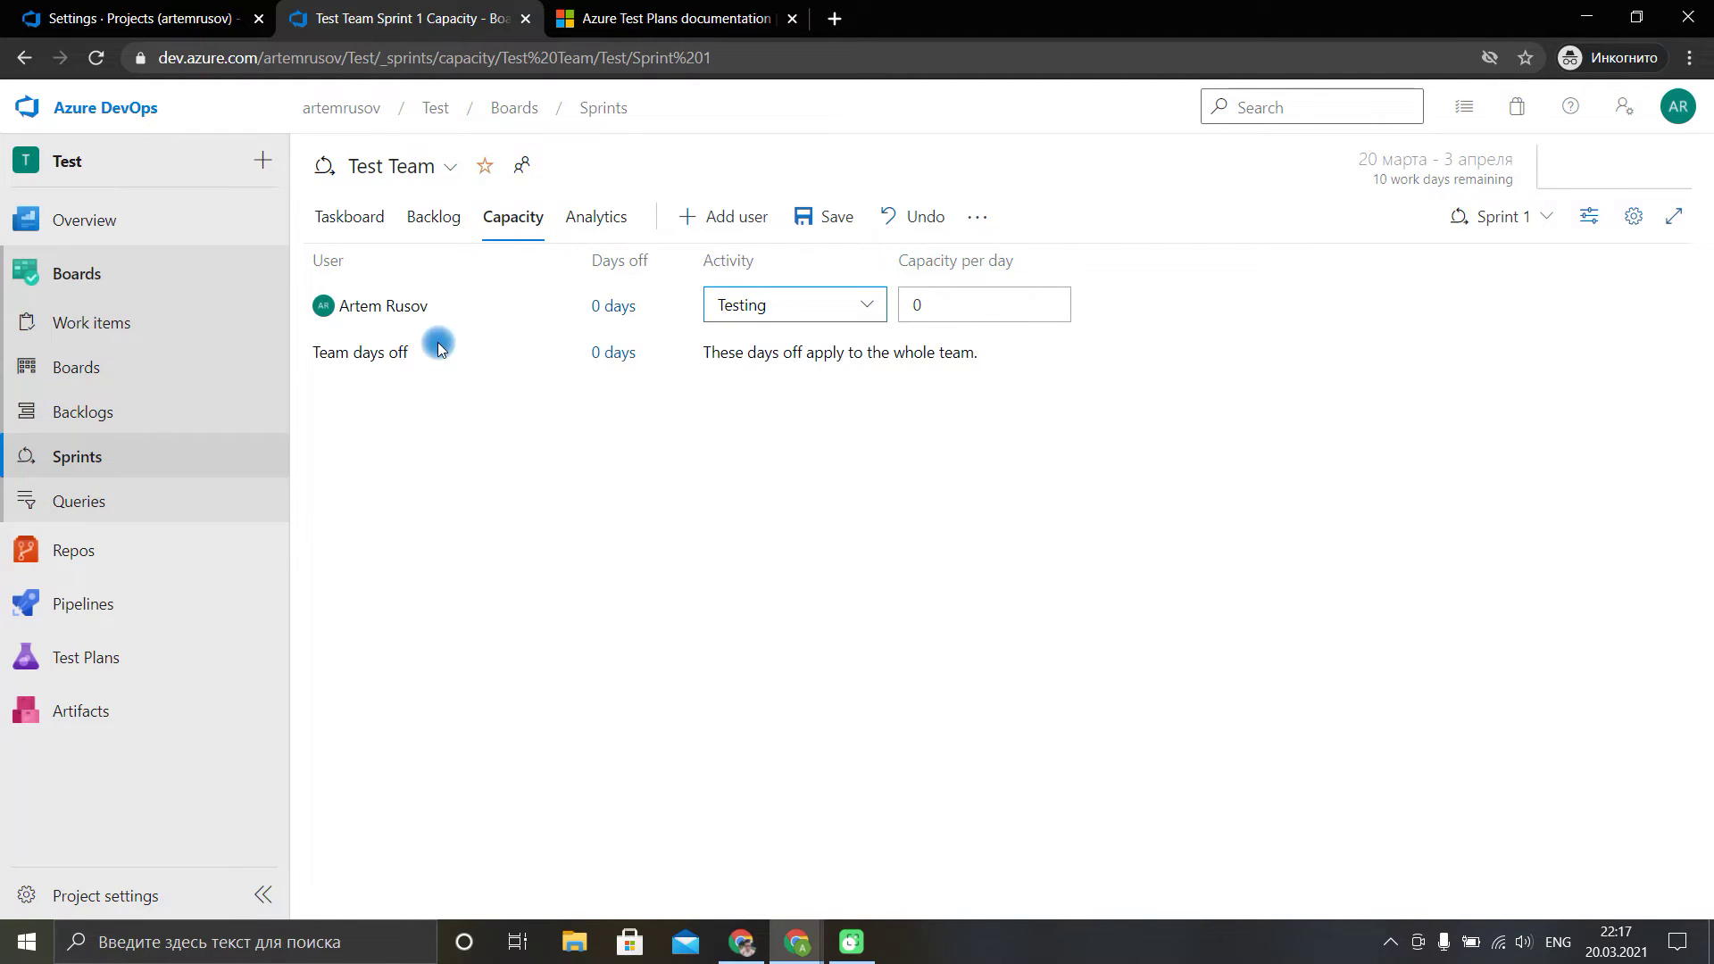
pyautogui.click(868, 304)
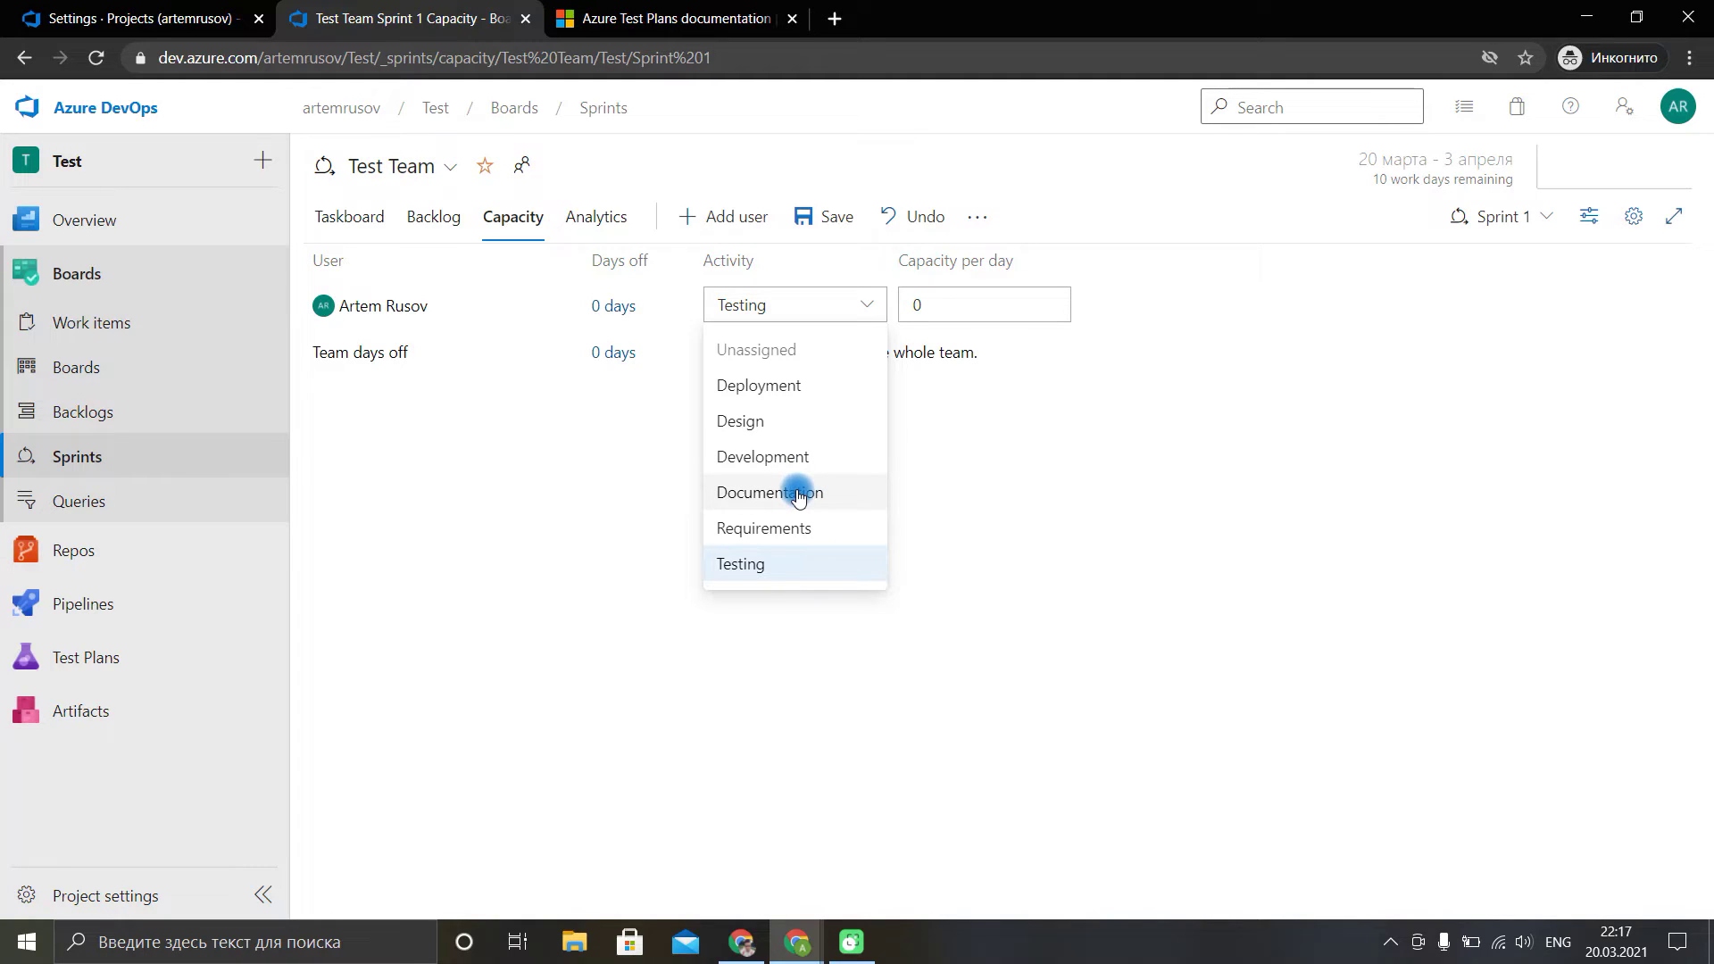
pyautogui.click(1046, 466)
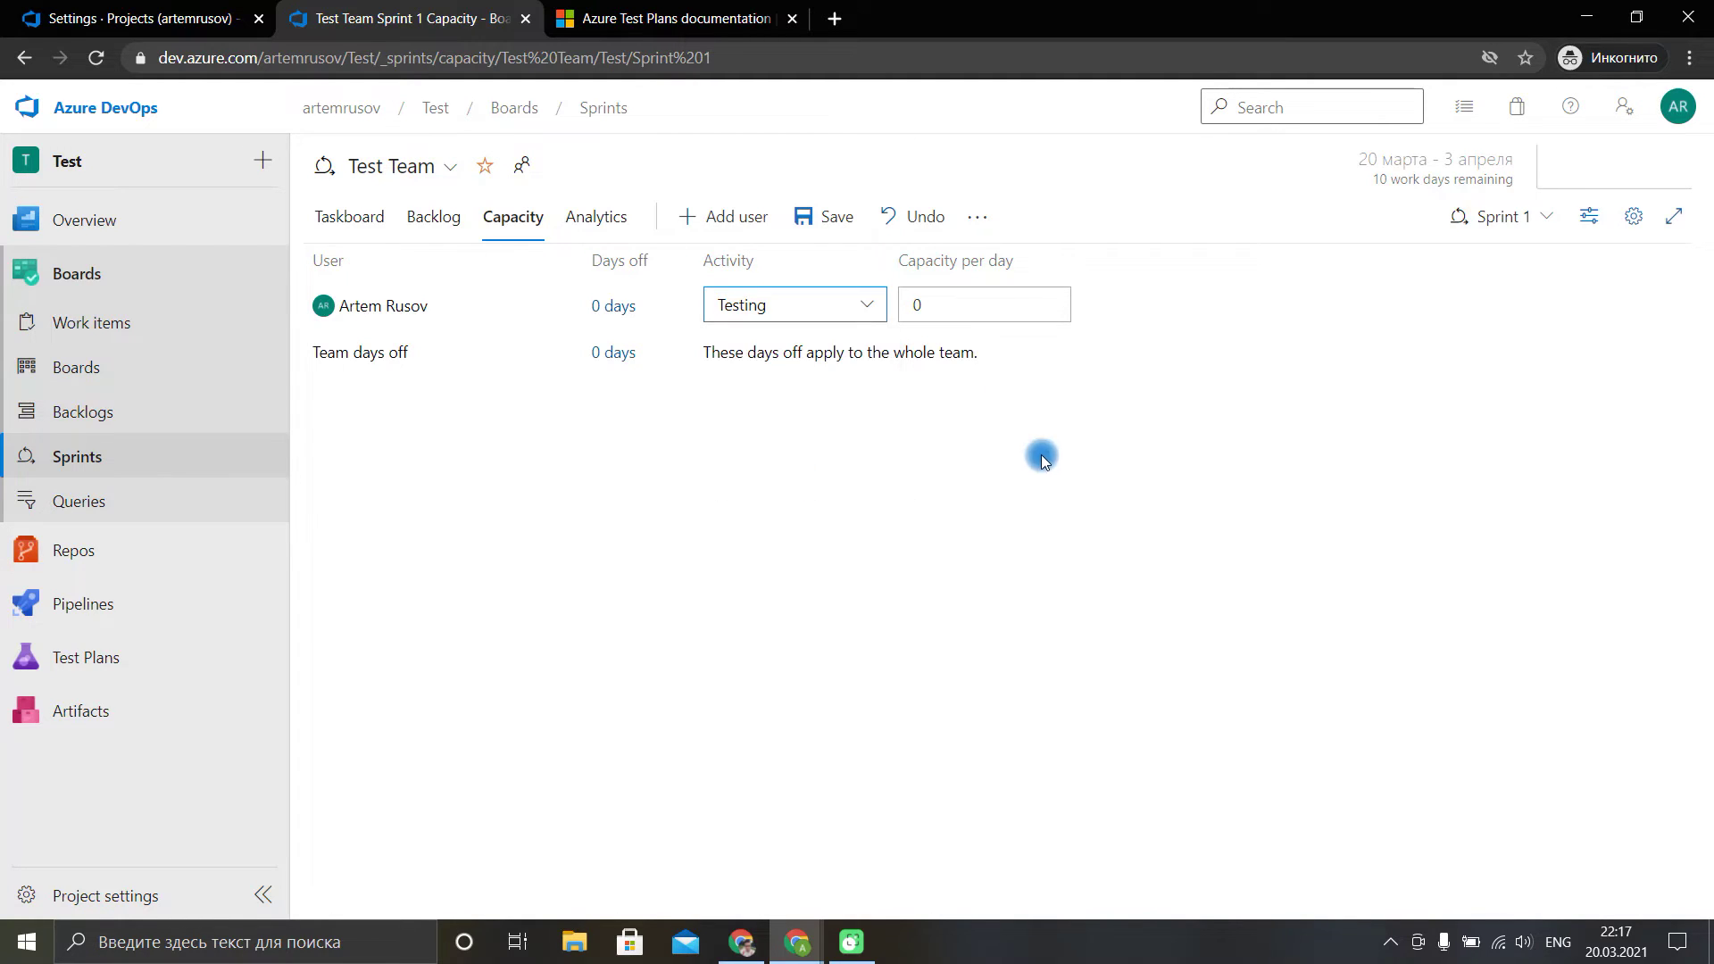
pyautogui.click(967, 309)
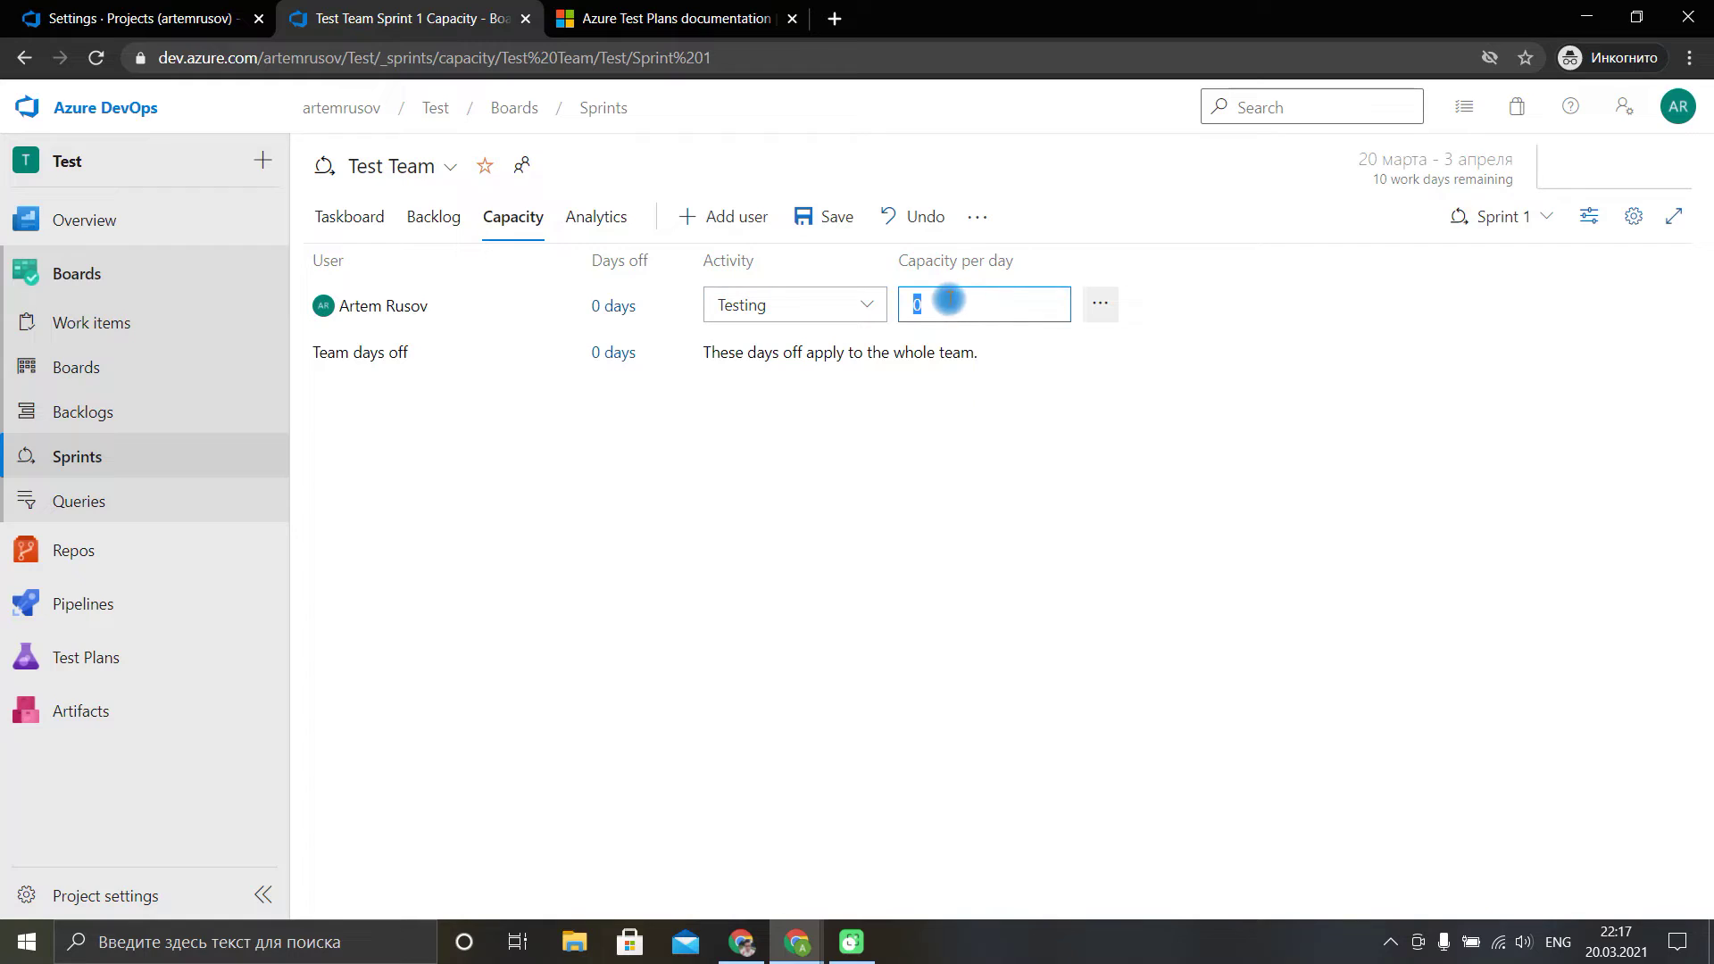
pyautogui.write('8')
pyautogui.click(968, 360)
pyautogui.hotkey('ctrl', 's')
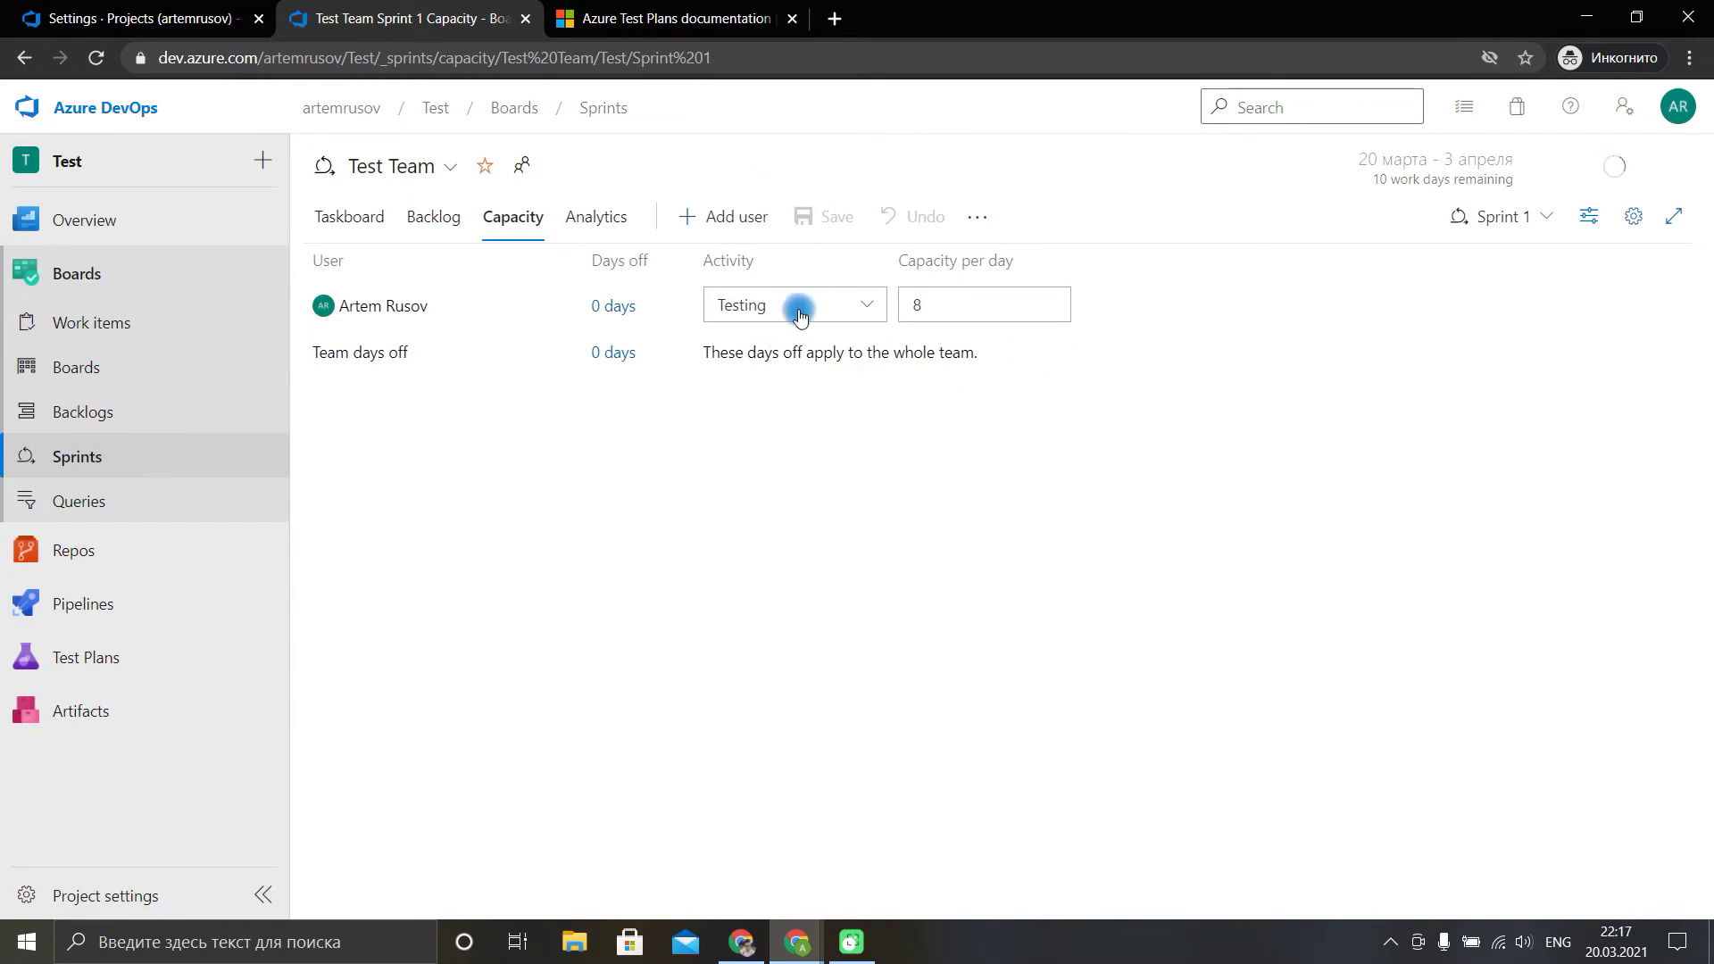
# Open Sprint 1's analytics, go through the burndown report tour and examine the Burndown Trend chart.
pyautogui.click(597, 217)
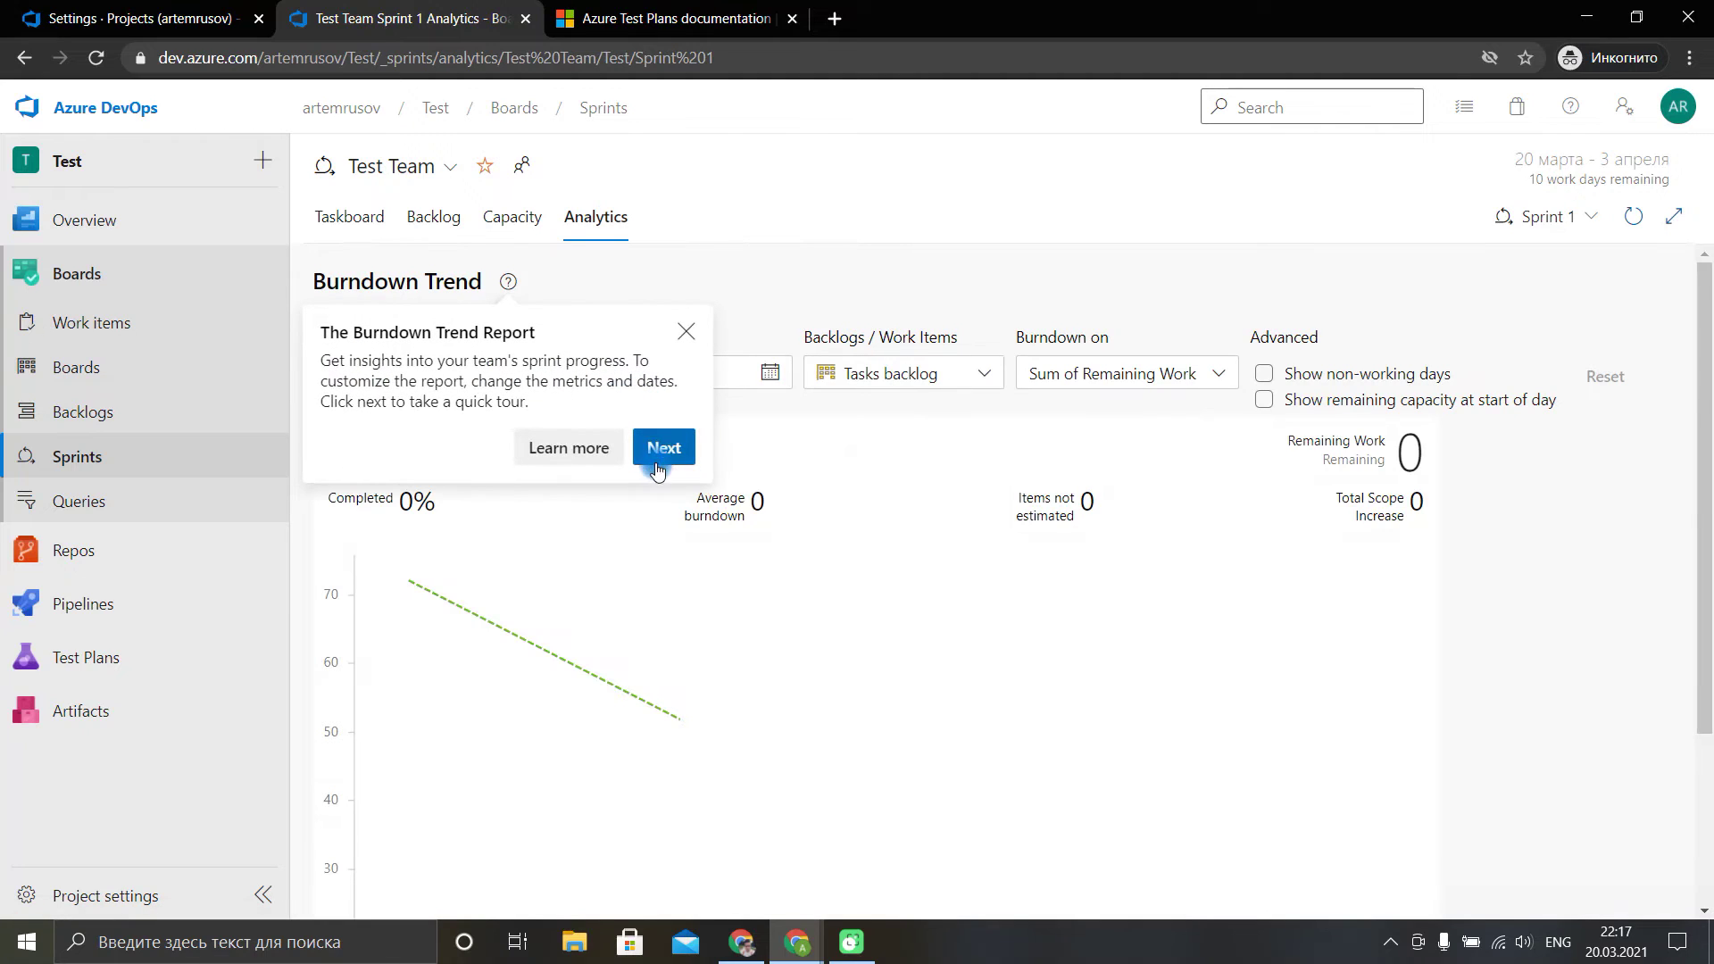
pyautogui.click(672, 446)
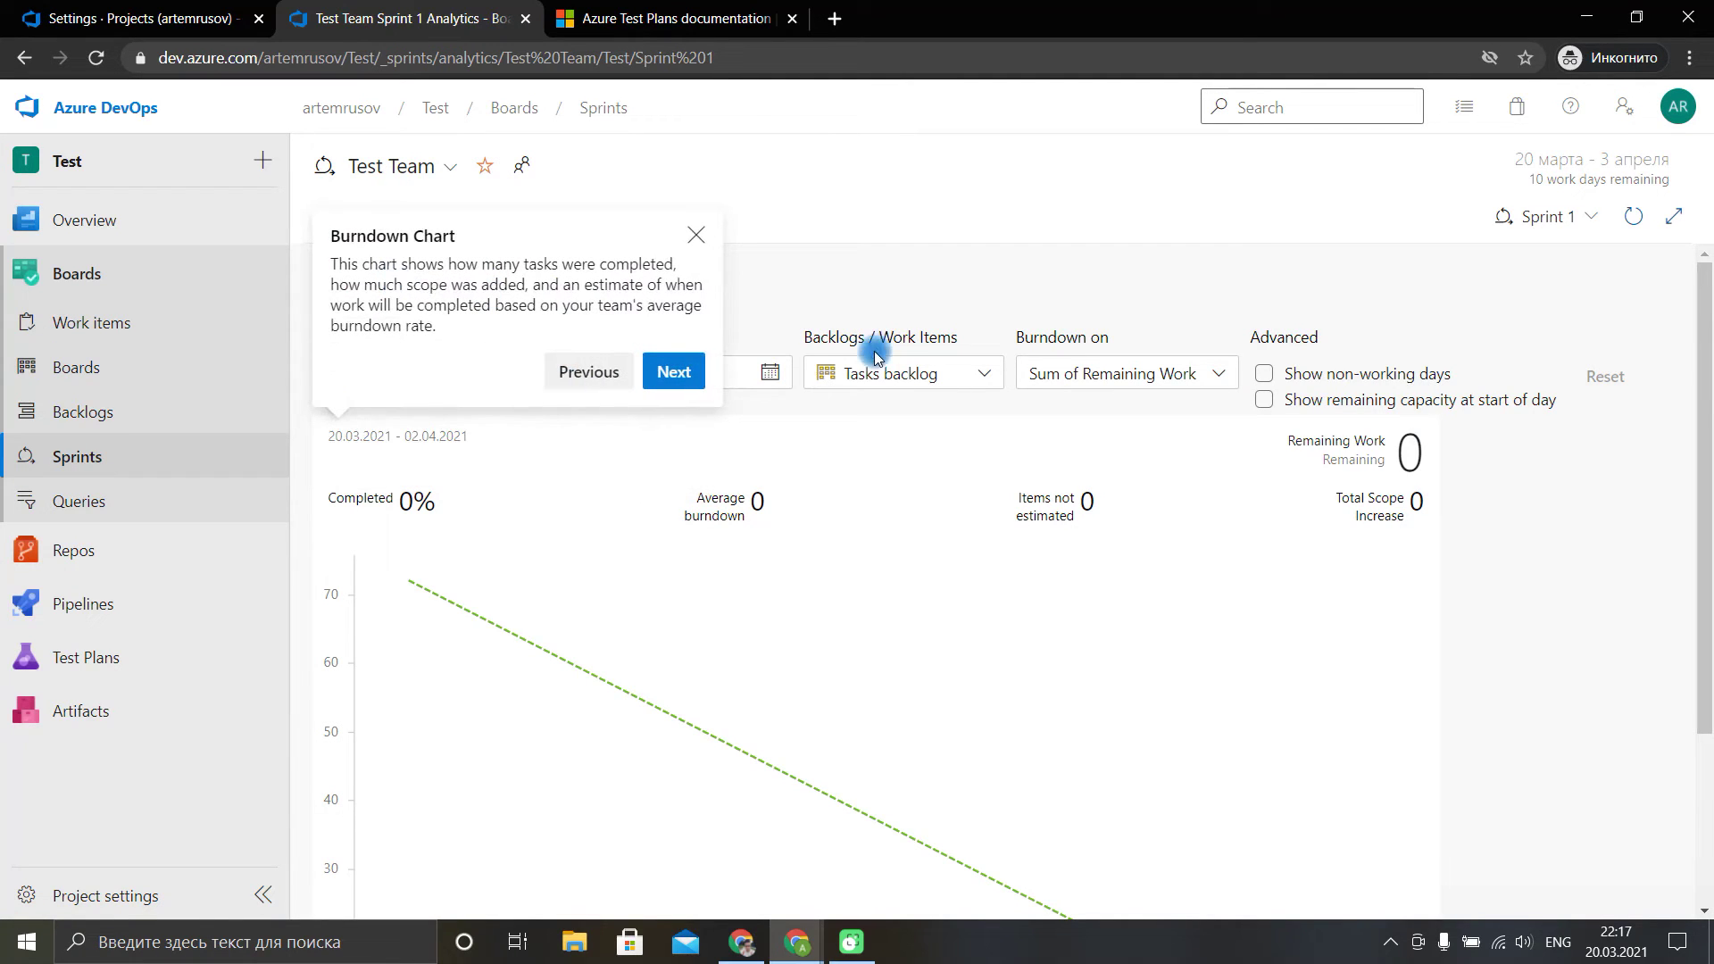
pyautogui.click(673, 382)
pyautogui.scroll(-3, 1101, 462)
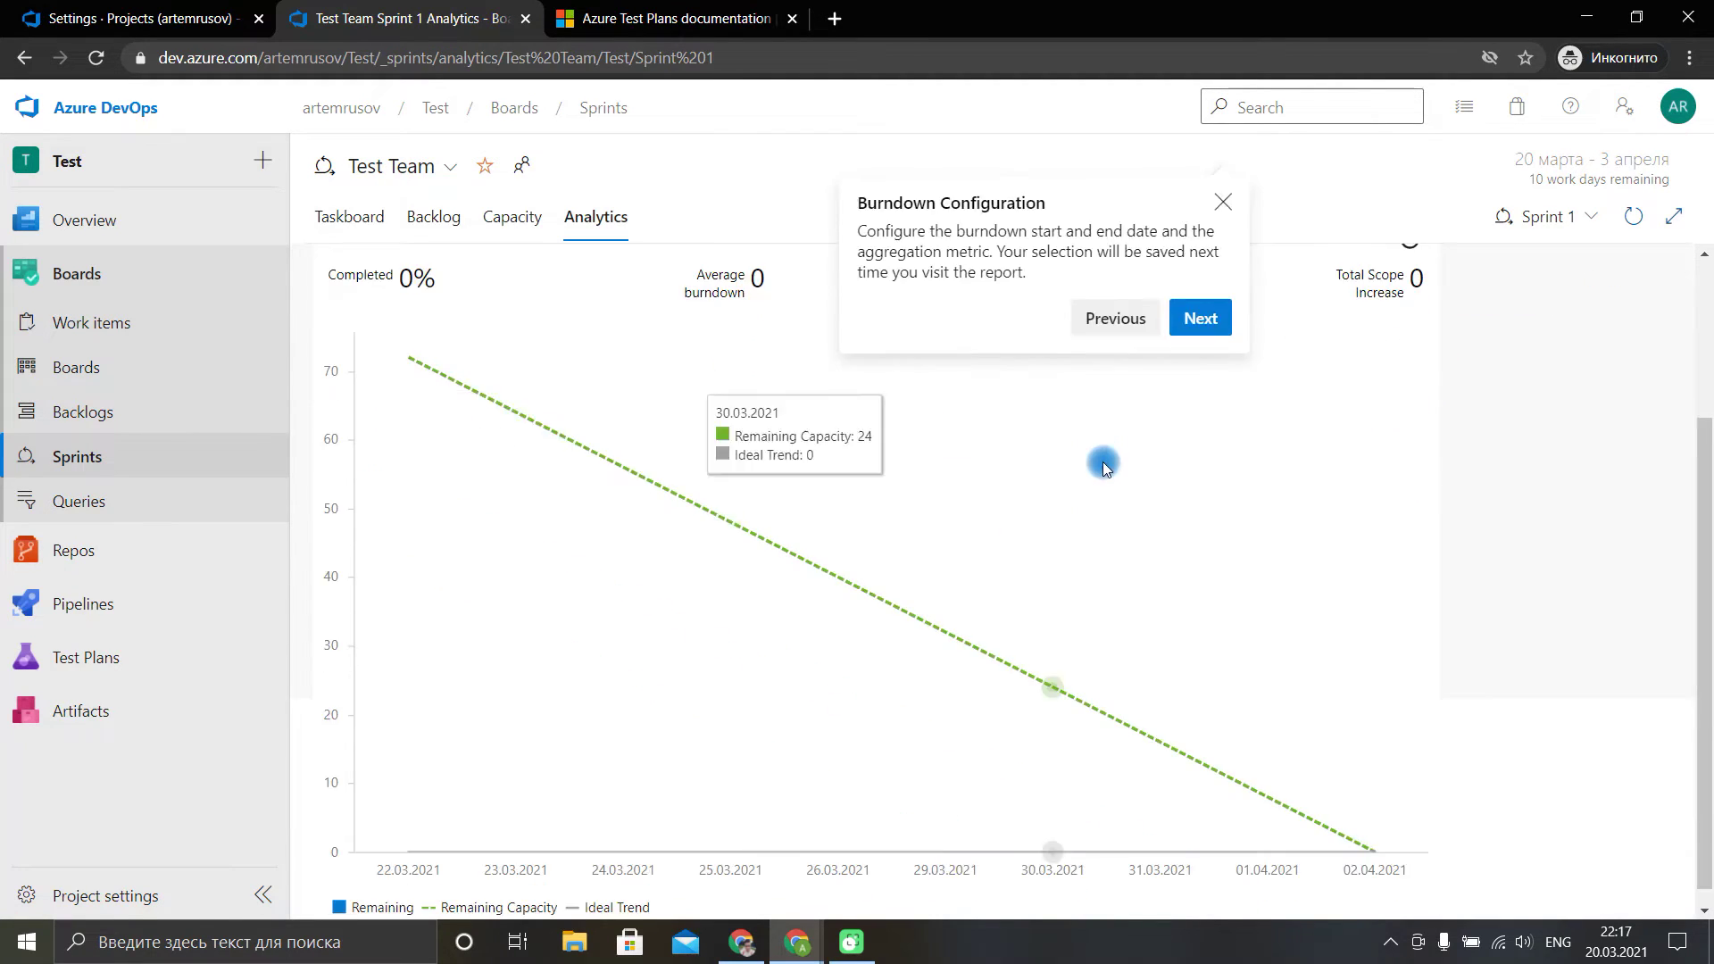
pyautogui.click(1223, 309)
pyautogui.scroll(3, 527, 448)
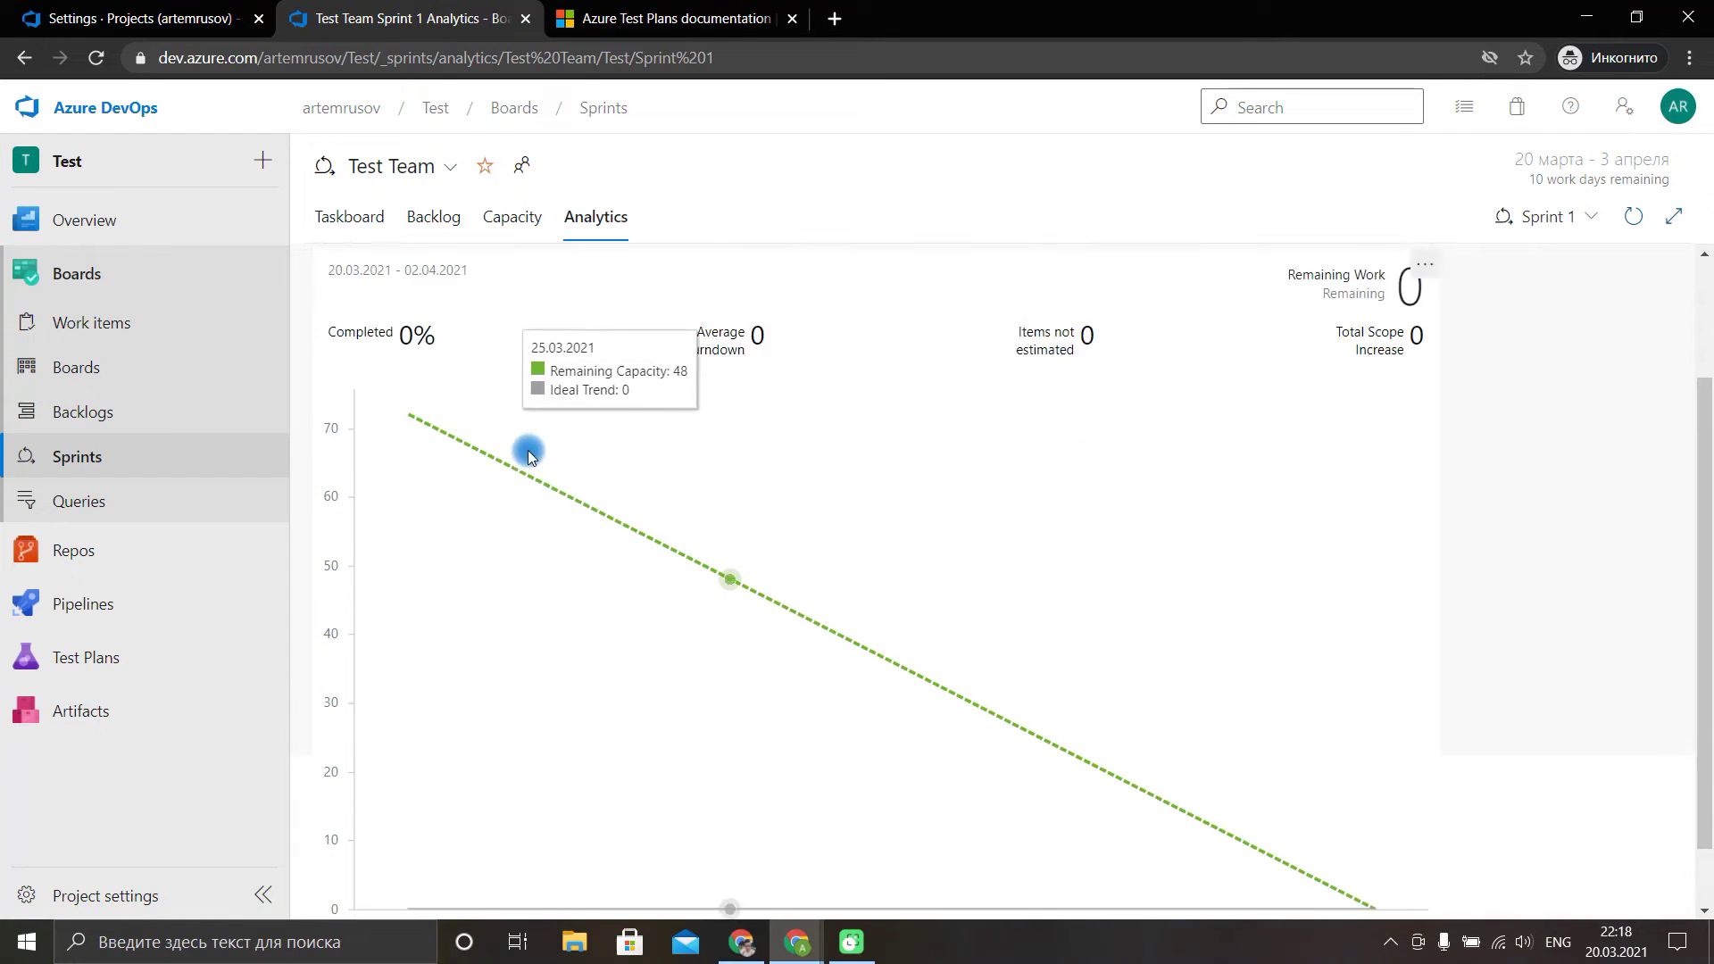
pyautogui.scroll(-3, 507, 447)
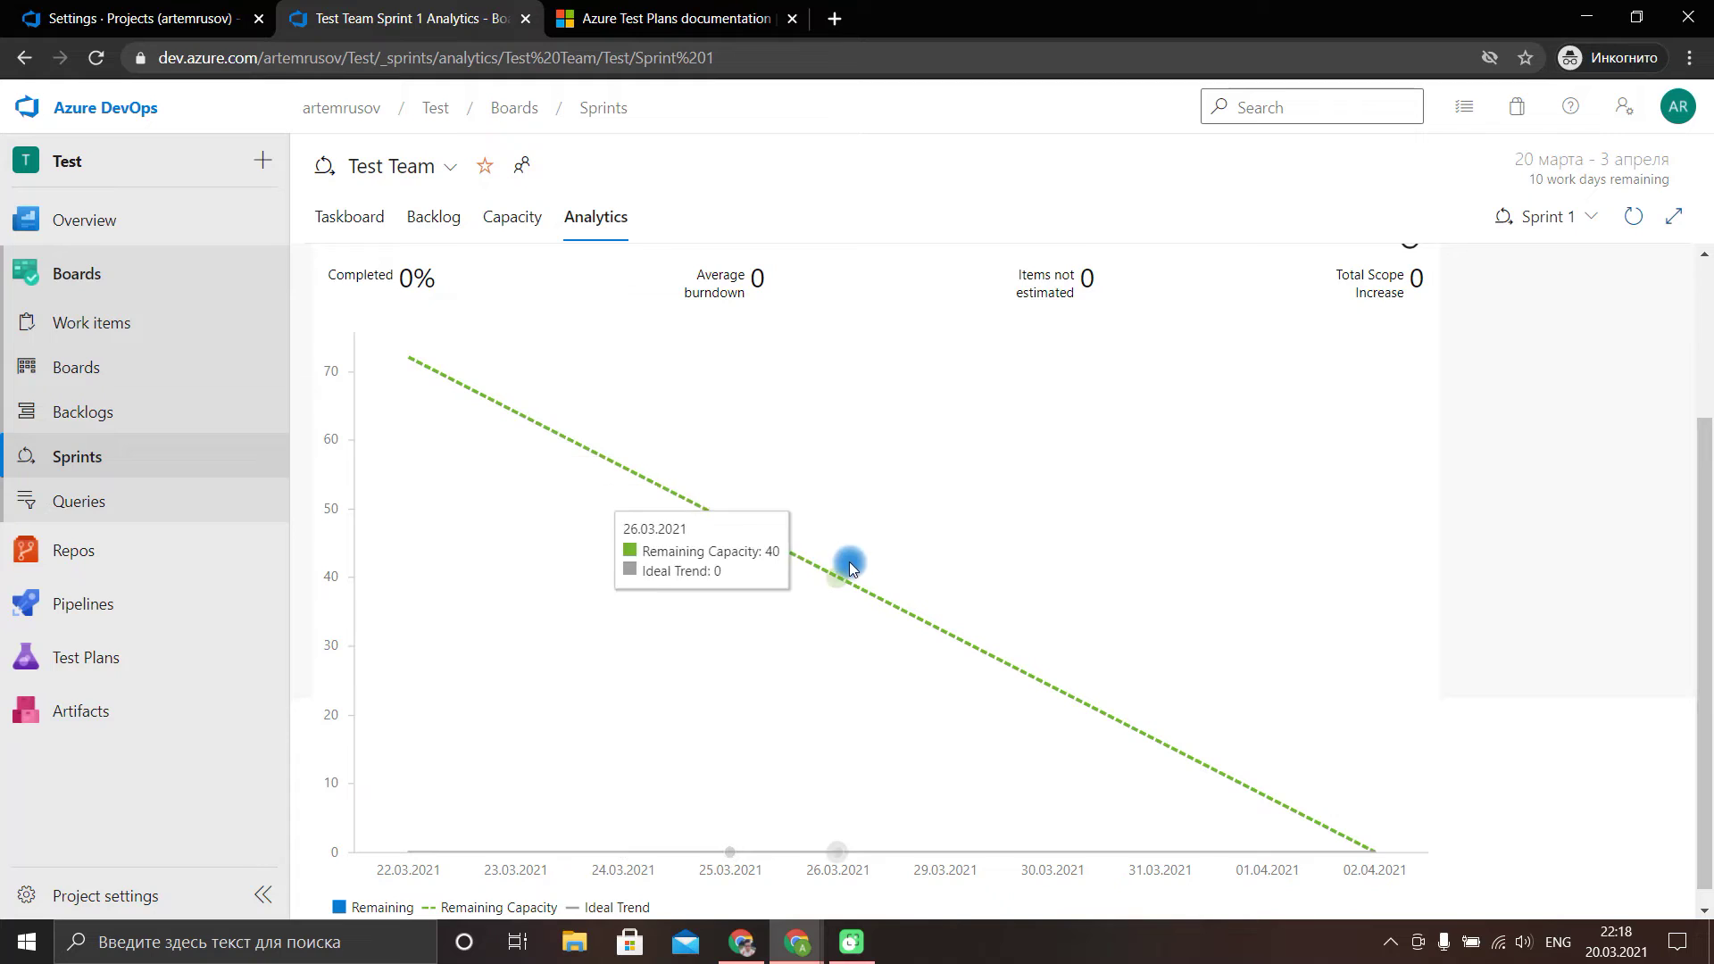
pyautogui.scroll(-1, 870, 575)
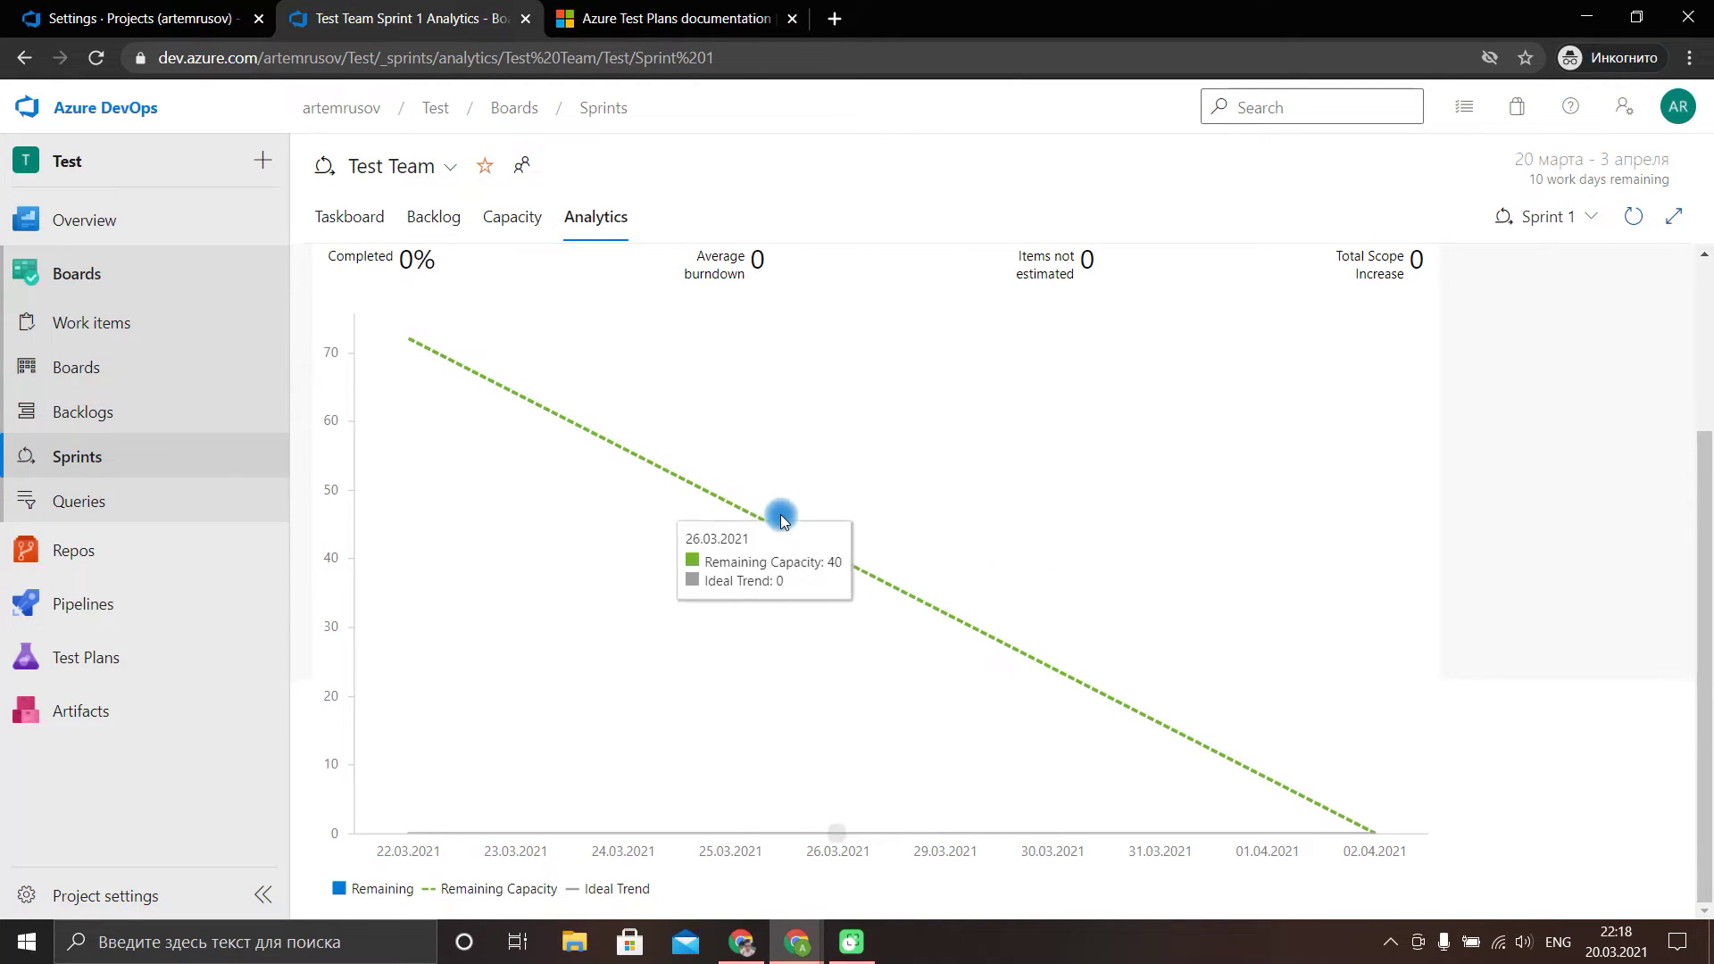
pyautogui.scroll(3, 808, 536)
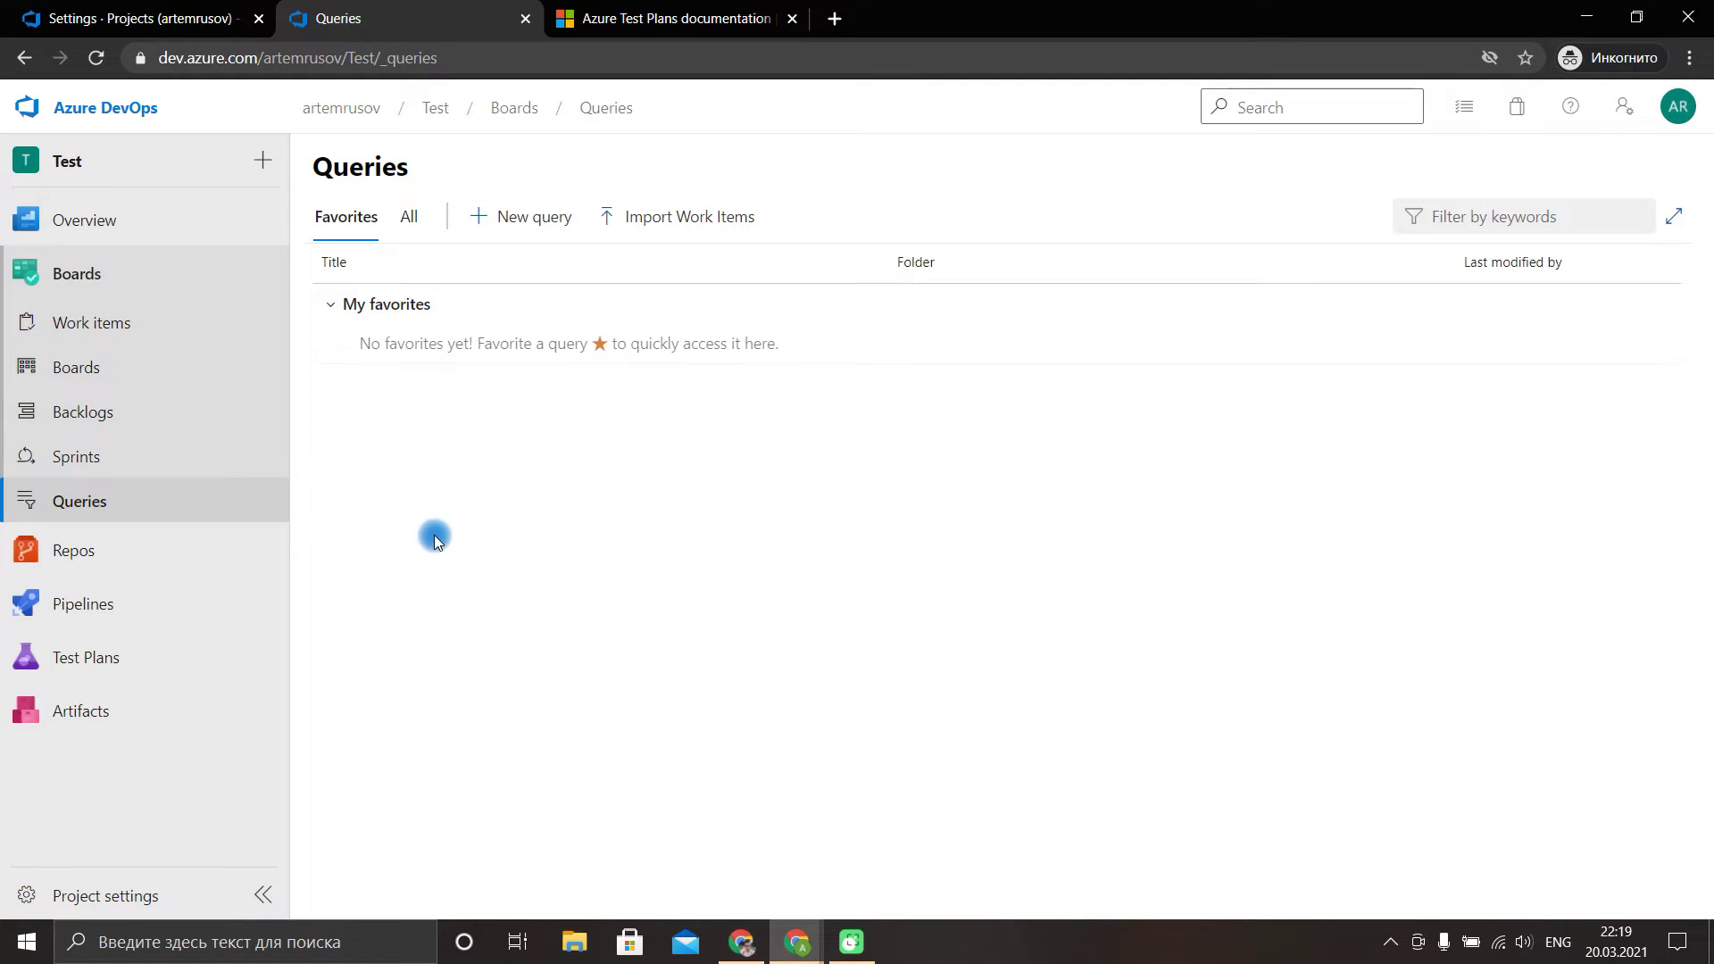
# Create a test plan named General in Test Plans, keeping the area path Test and setting the iteration to Test.
pyautogui.click(222, 659)
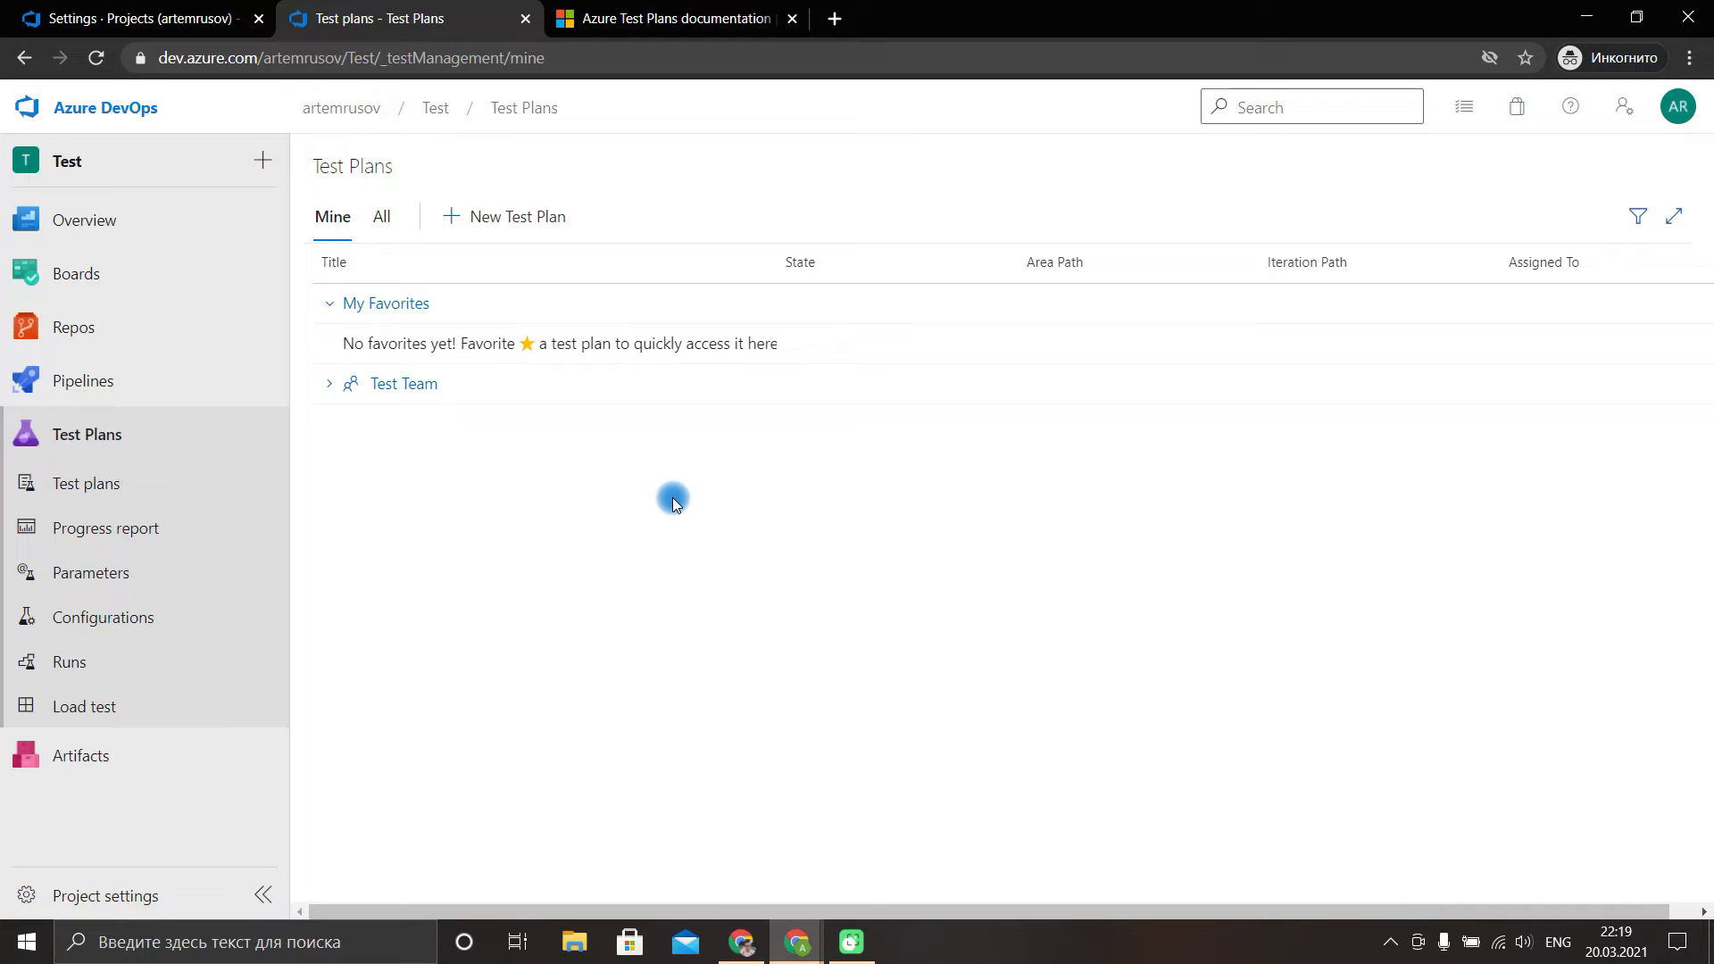
pyautogui.click(513, 216)
pyautogui.click(435, 279)
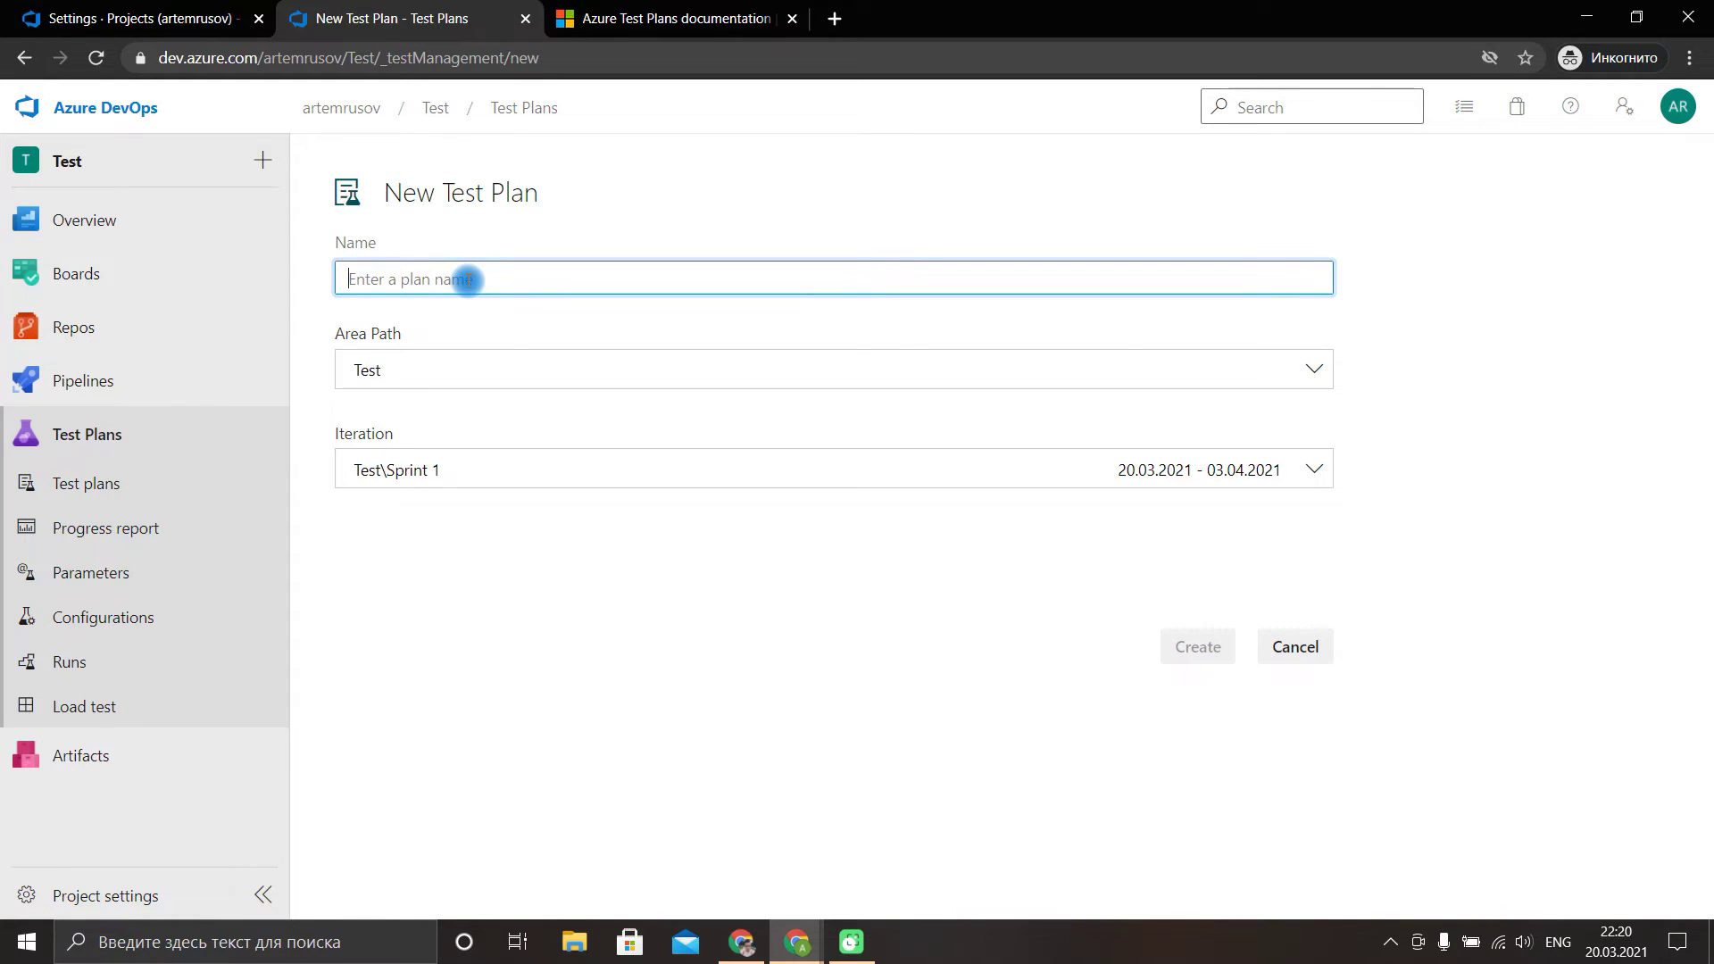
pyautogui.click(761, 310)
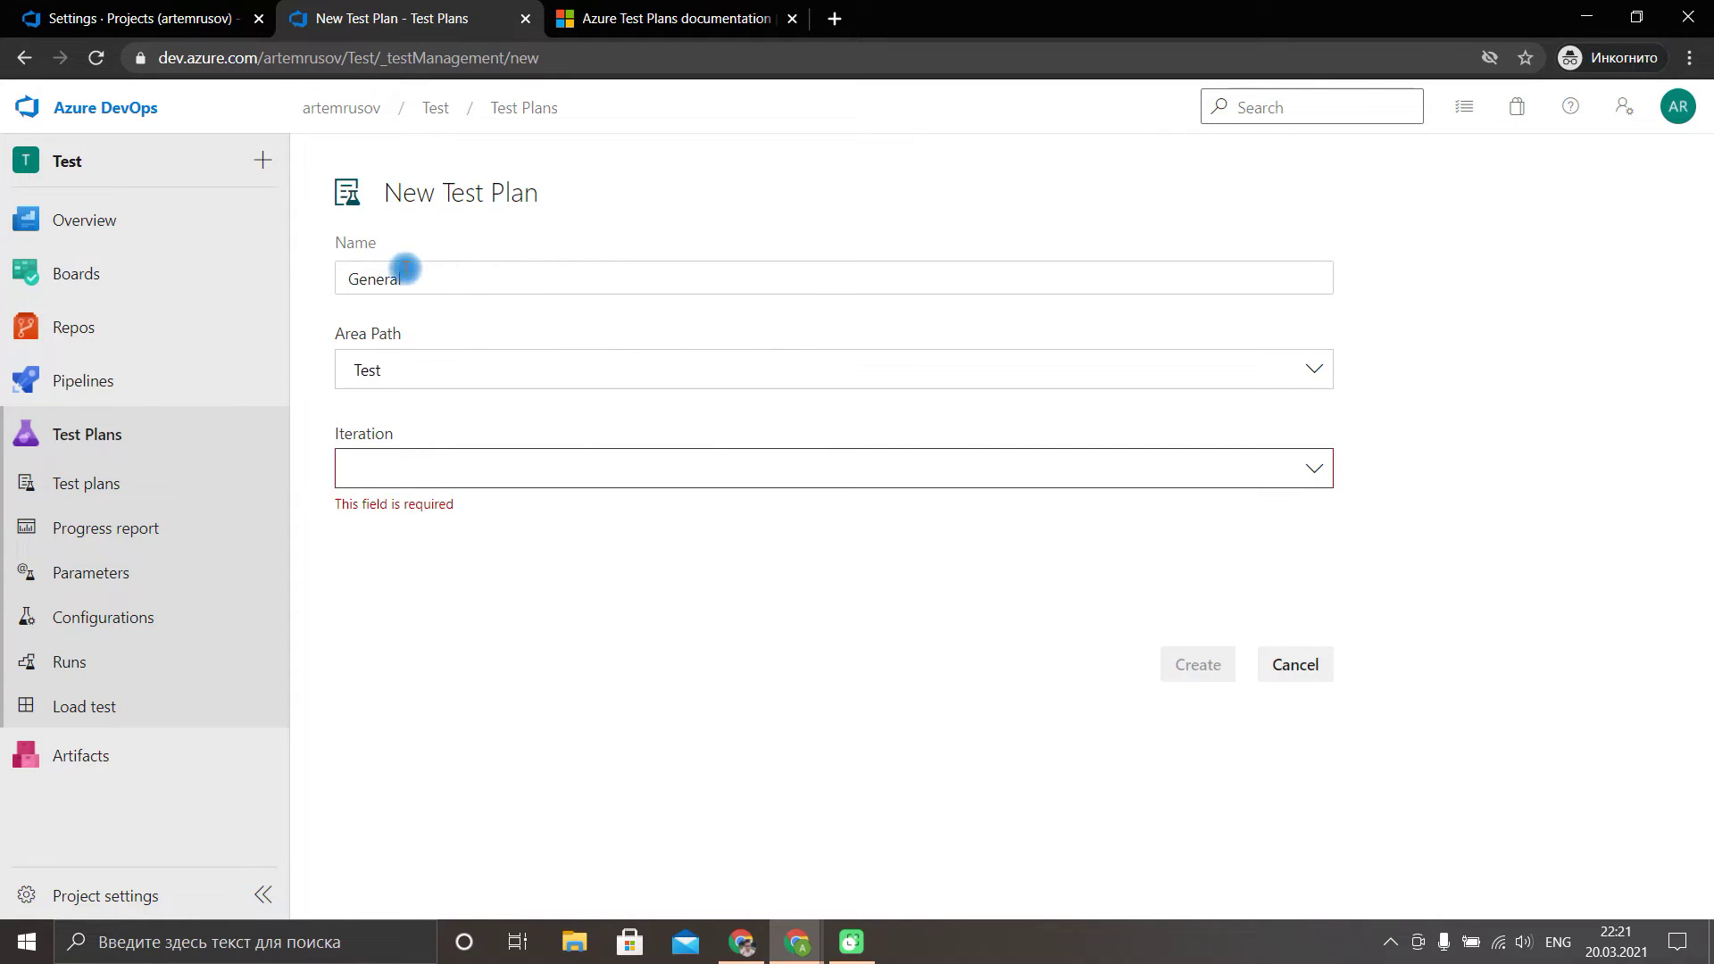
pyautogui.click(1310, 480)
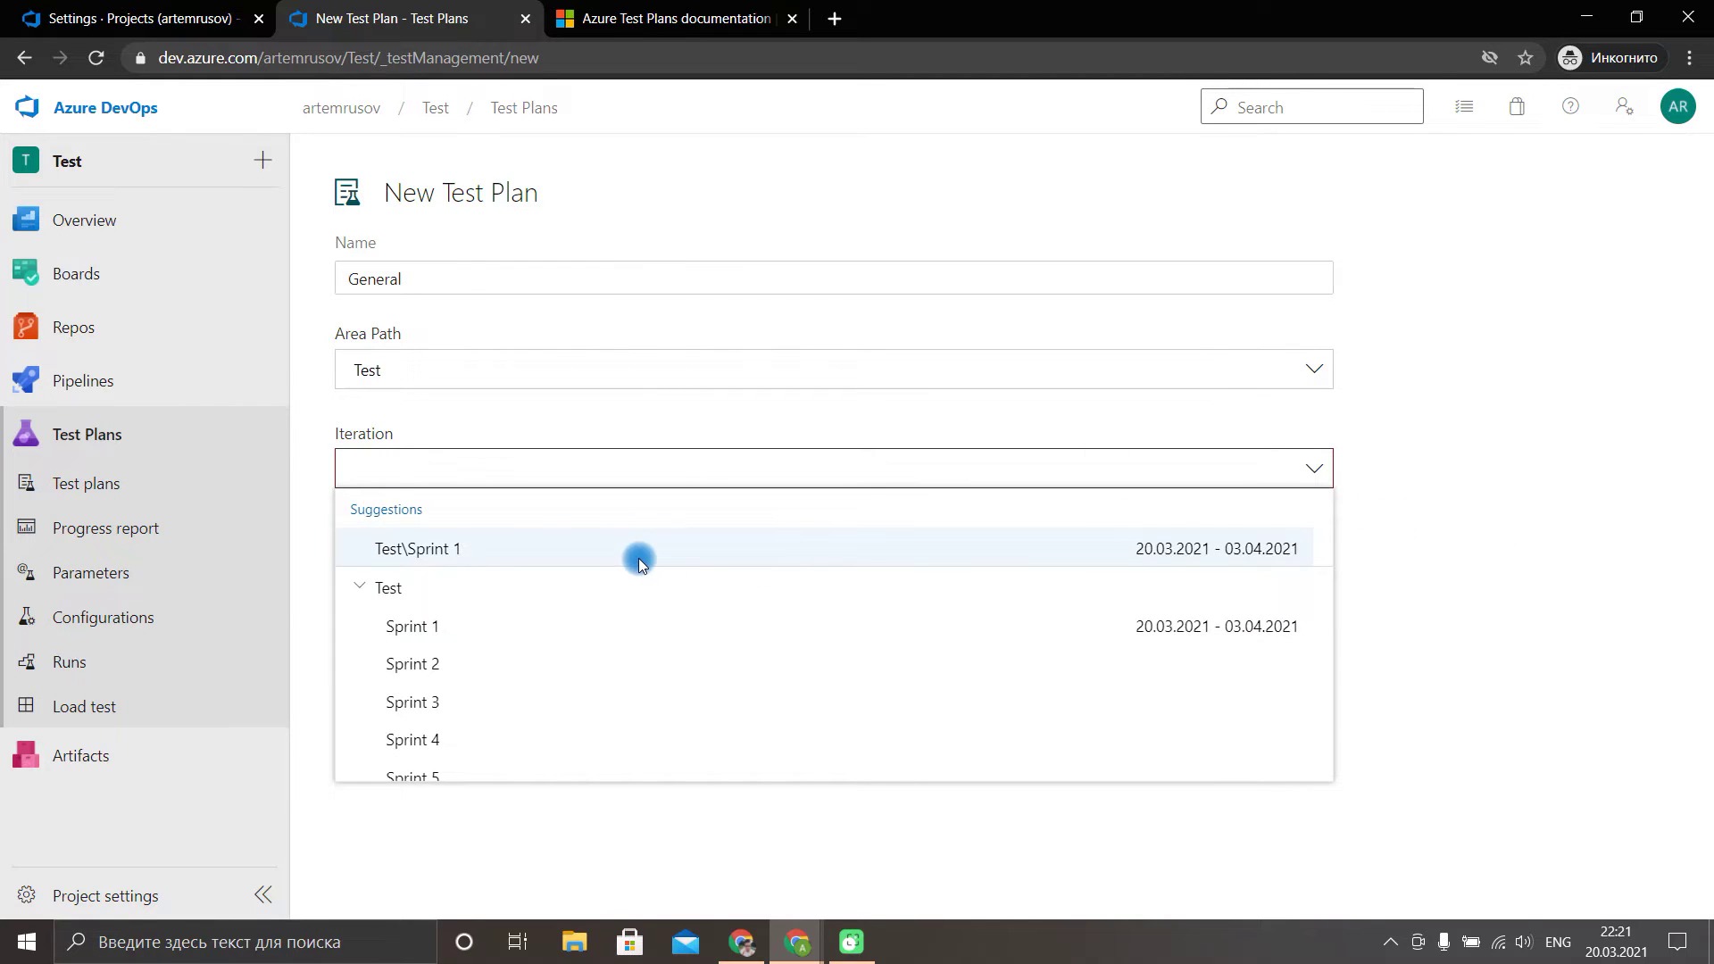
pyautogui.click(639, 585)
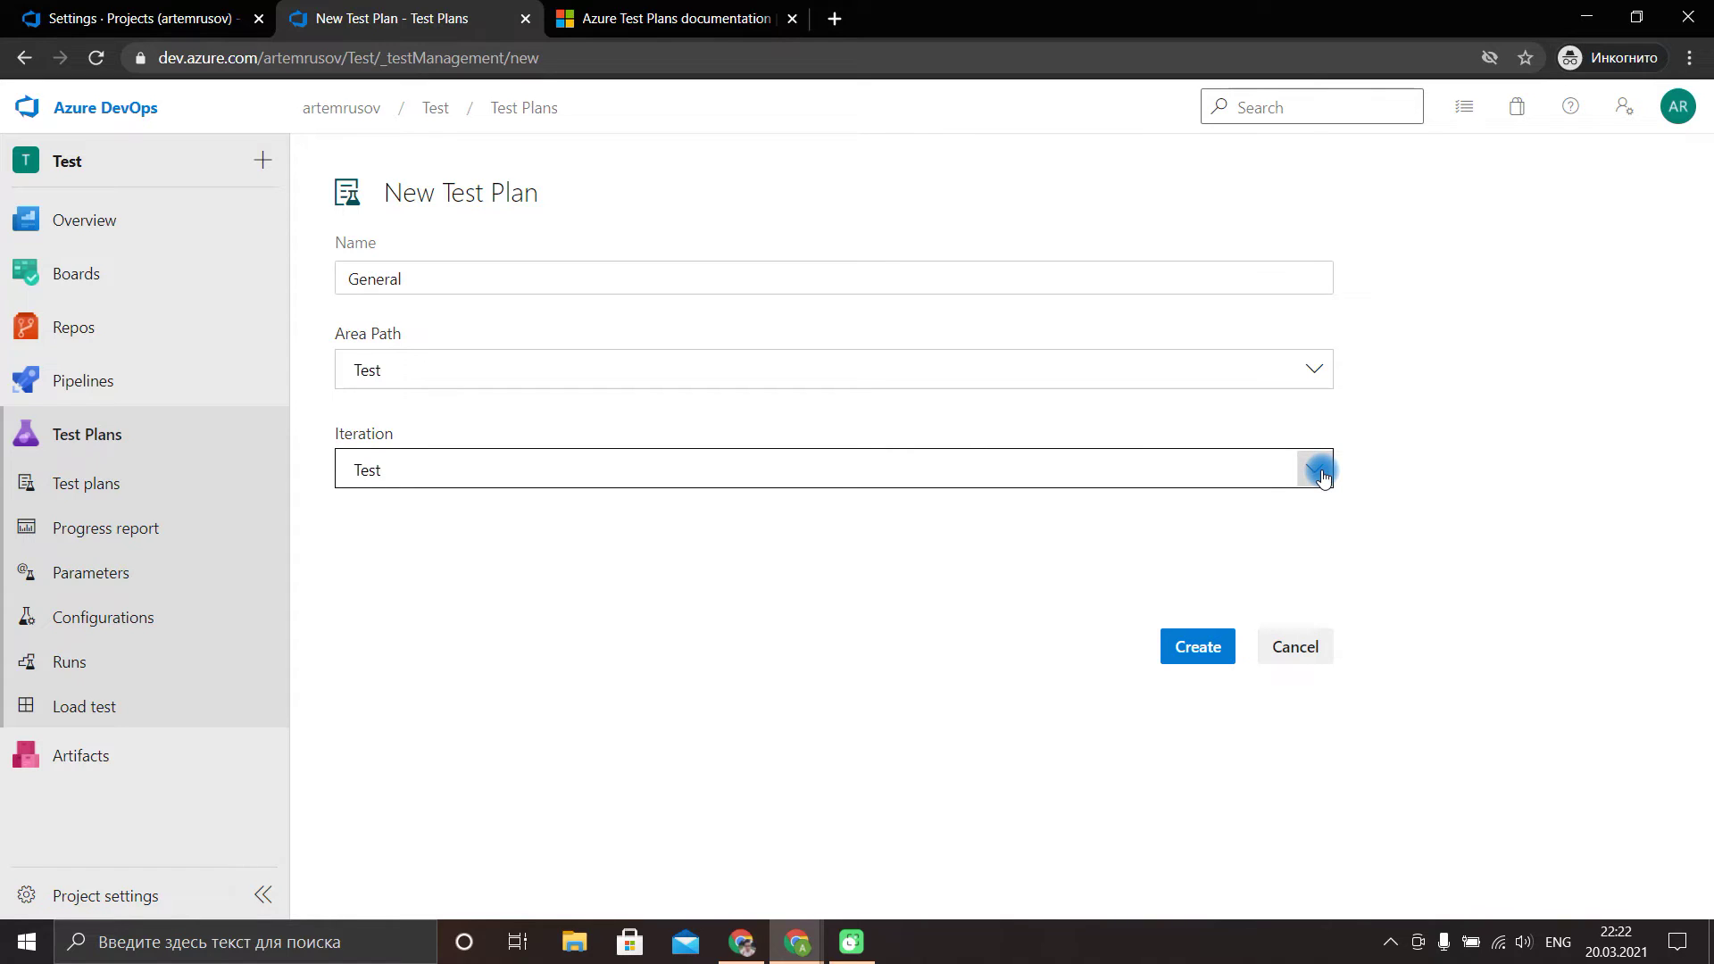
pyautogui.click(1196, 661)
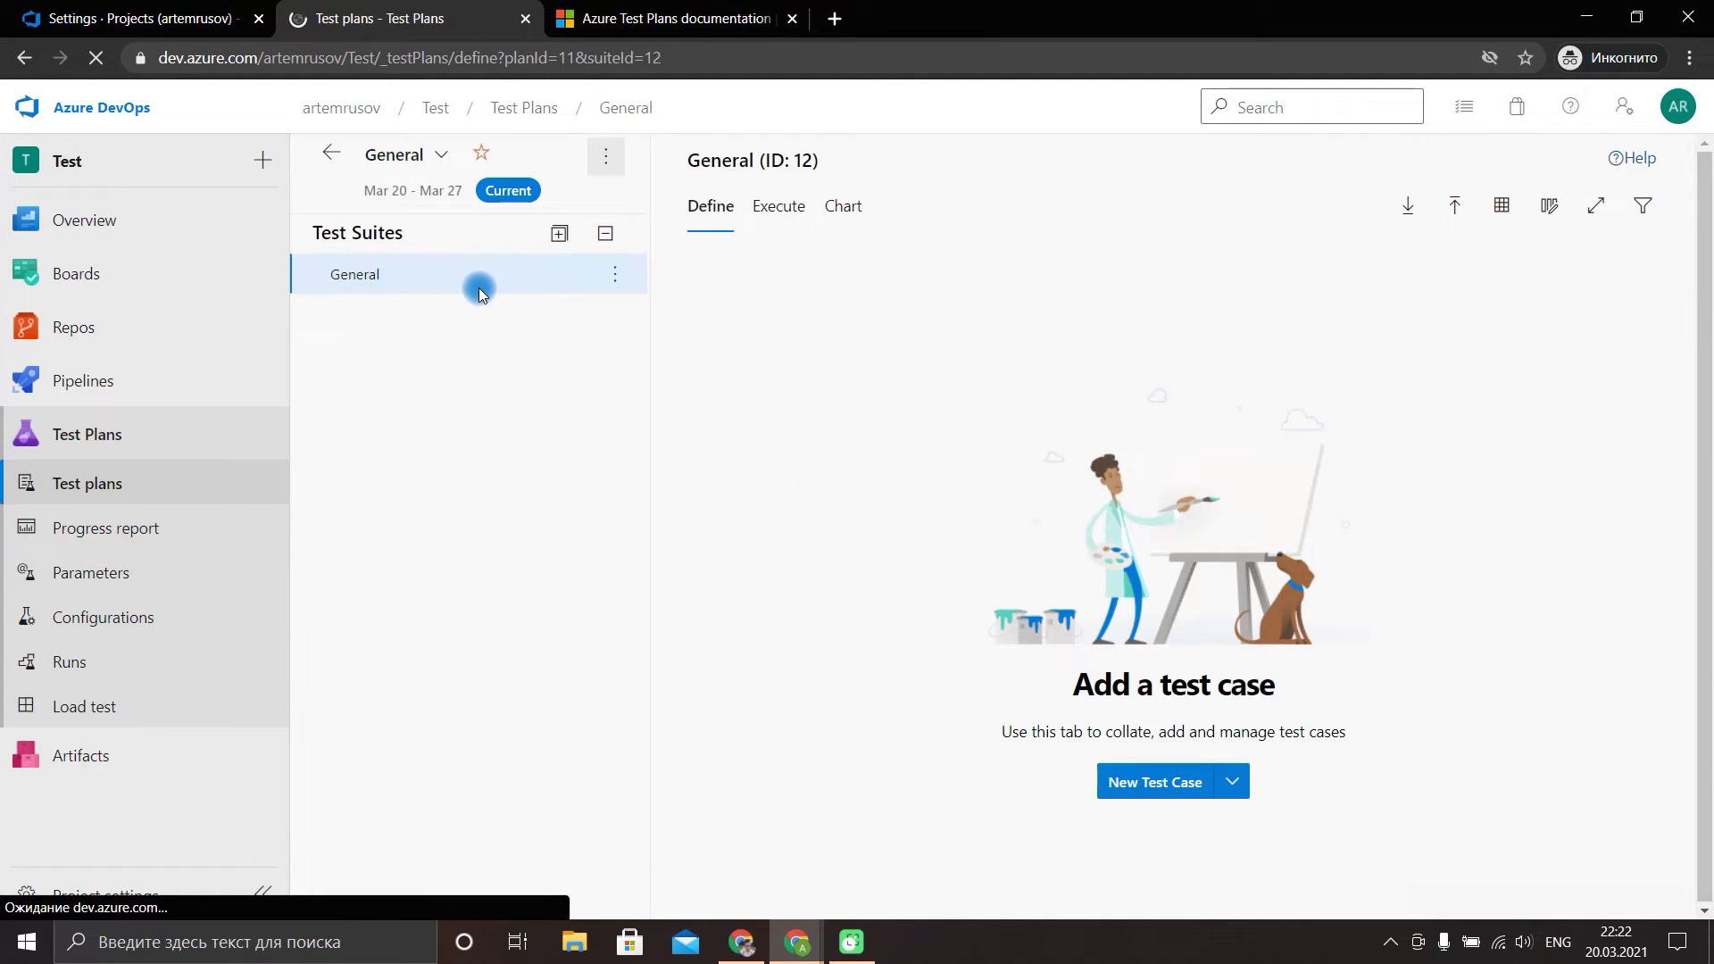
# Return from the General plan to the list of all test plans and start creating another test plan.
pyautogui.click(331, 152)
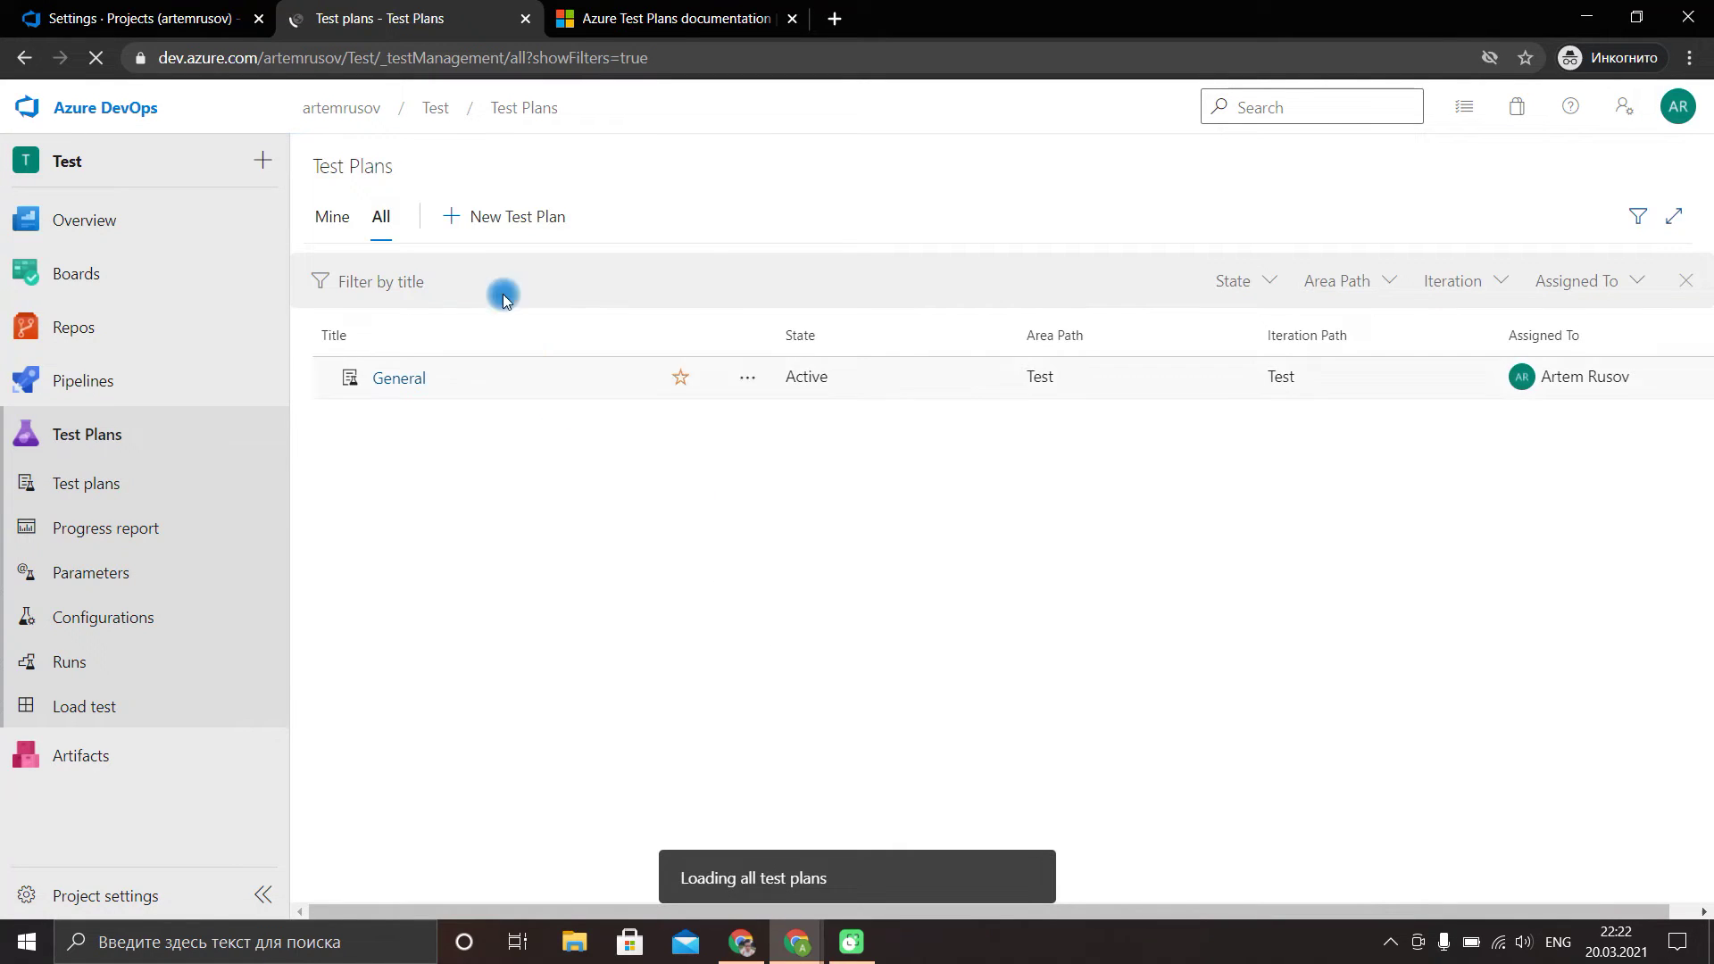
pyautogui.click(507, 217)
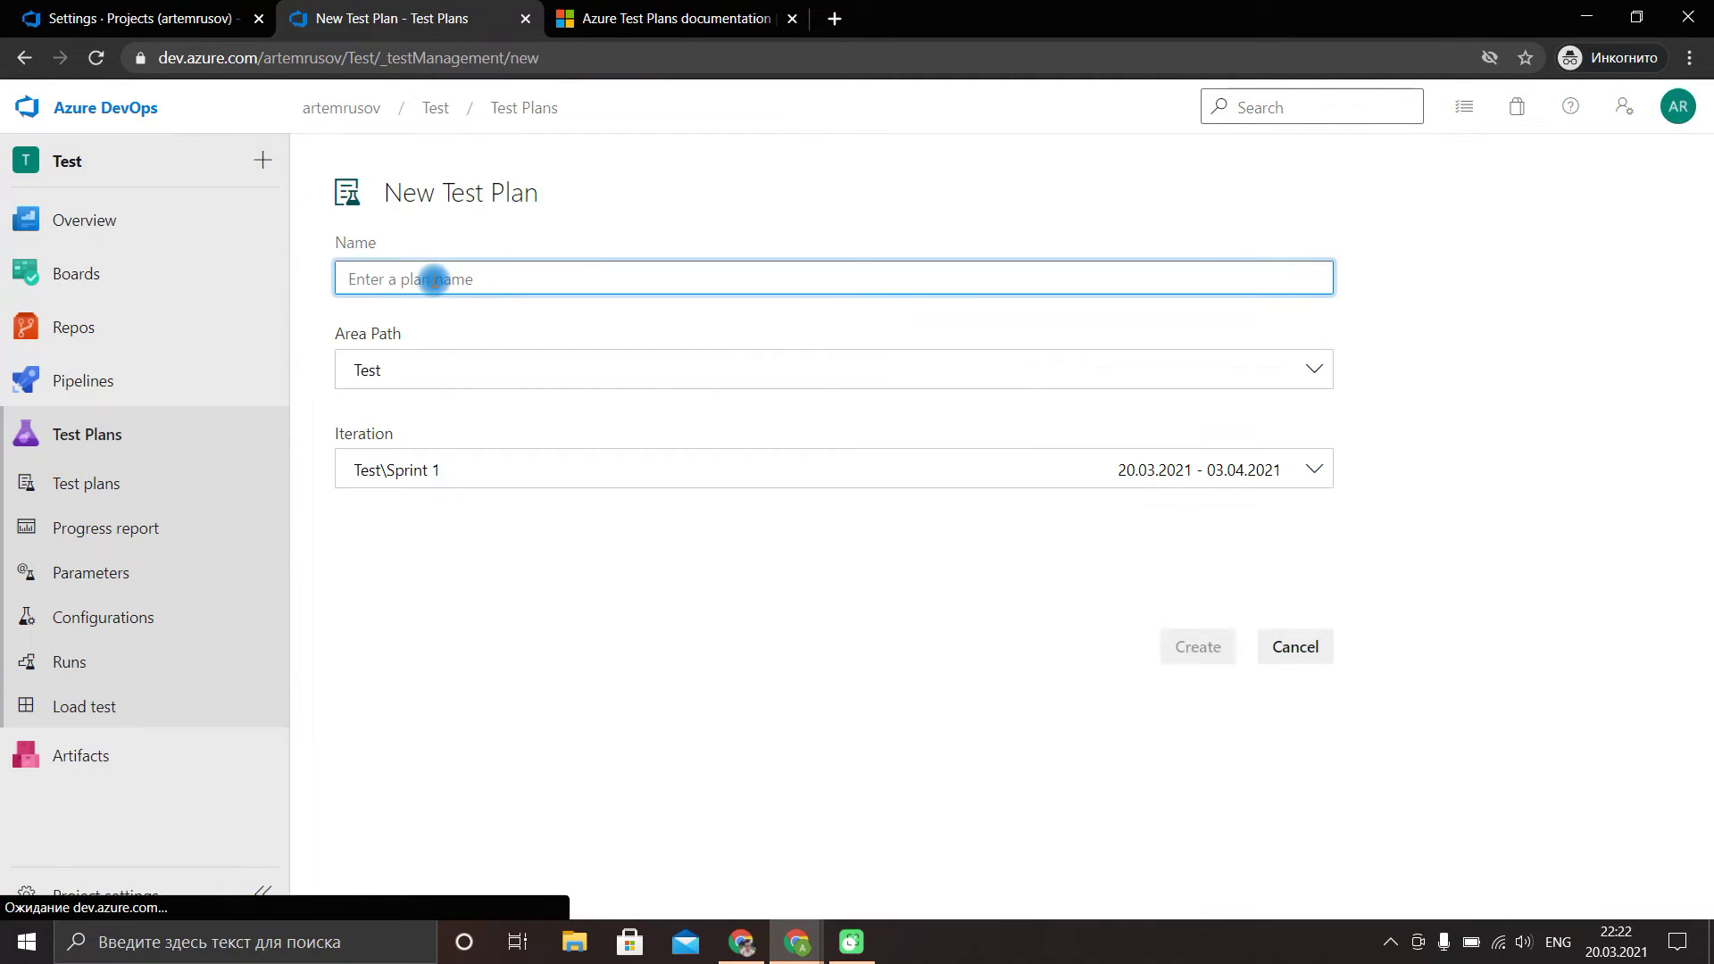
# Create a test plan named "Sprint 1" with area path Test and iteration Test\Sprint 1, and return to the list of all plans.
pyautogui.write('Sprint 1')
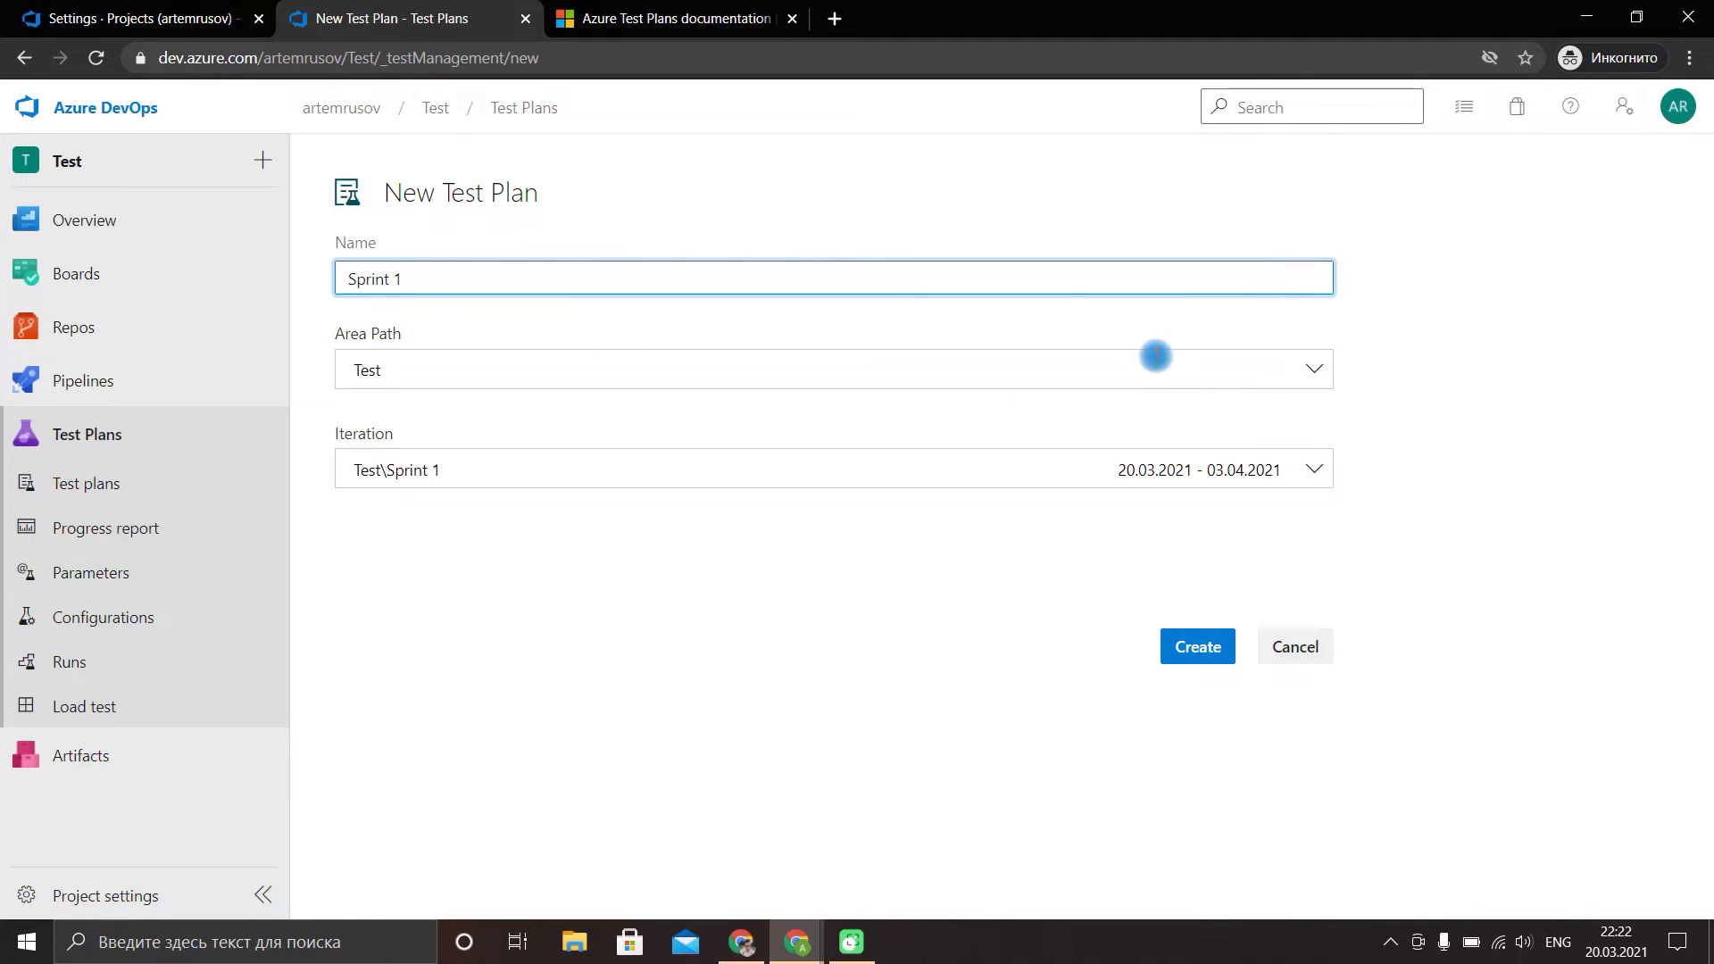
pyautogui.click(1194, 661)
pyautogui.click(347, 161)
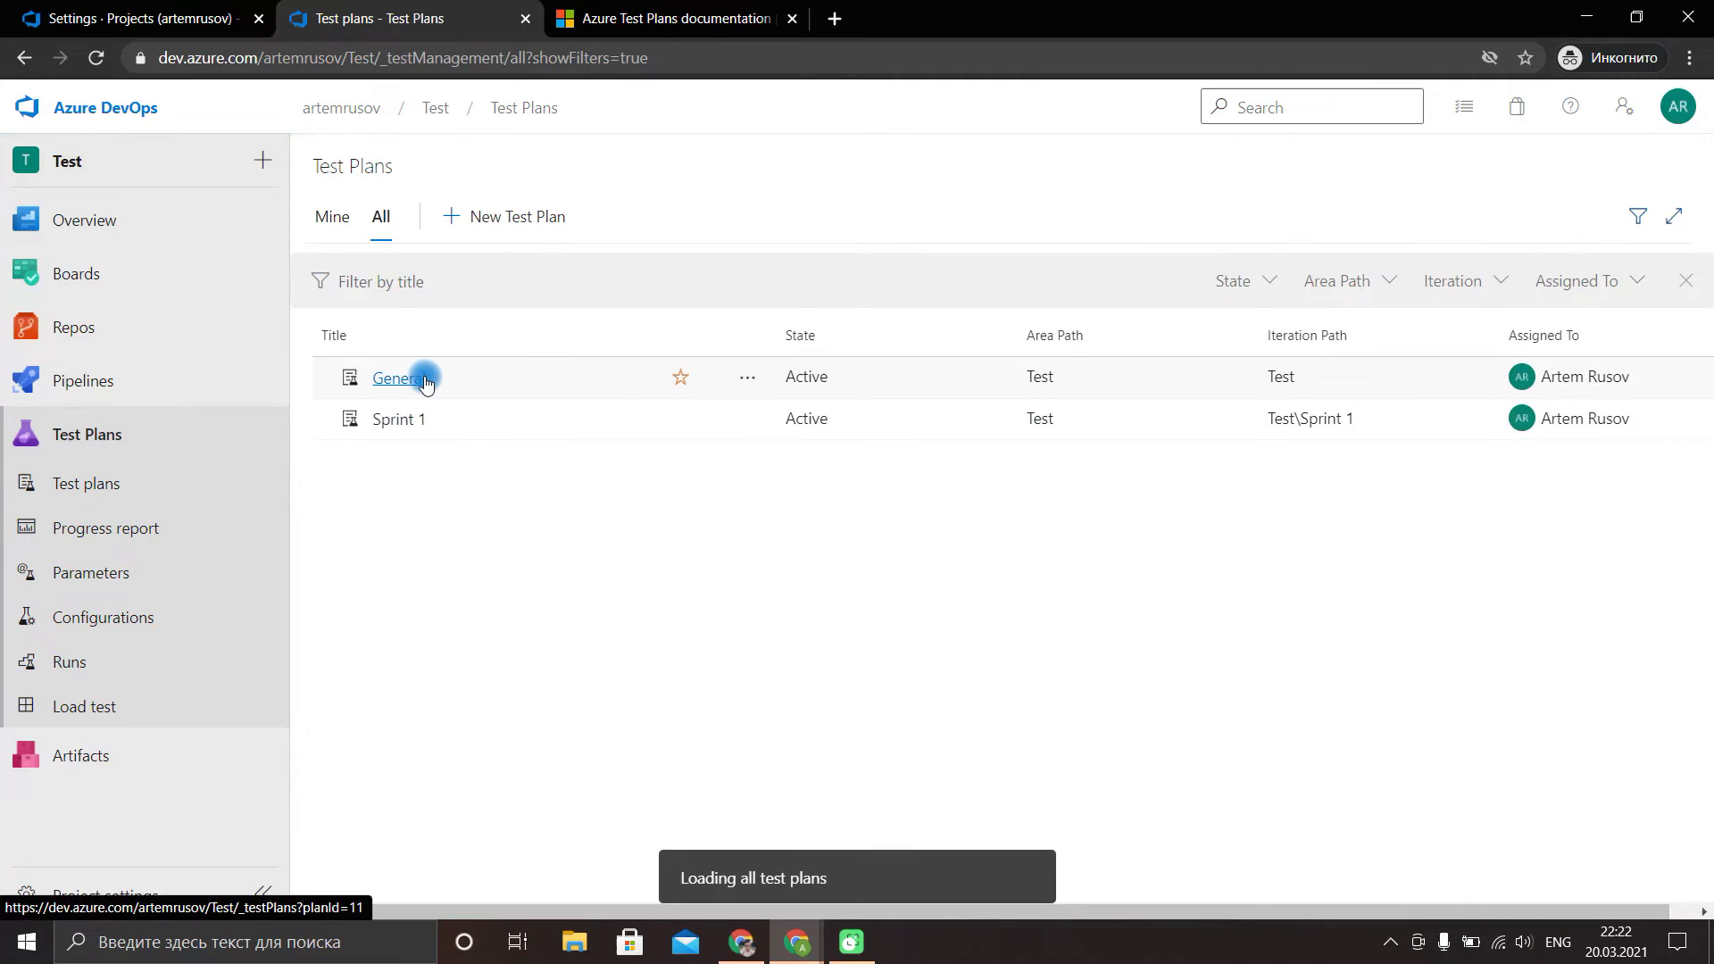
# Open the General test plan and start a new test case titled "Test case 1".
pyautogui.click(406, 379)
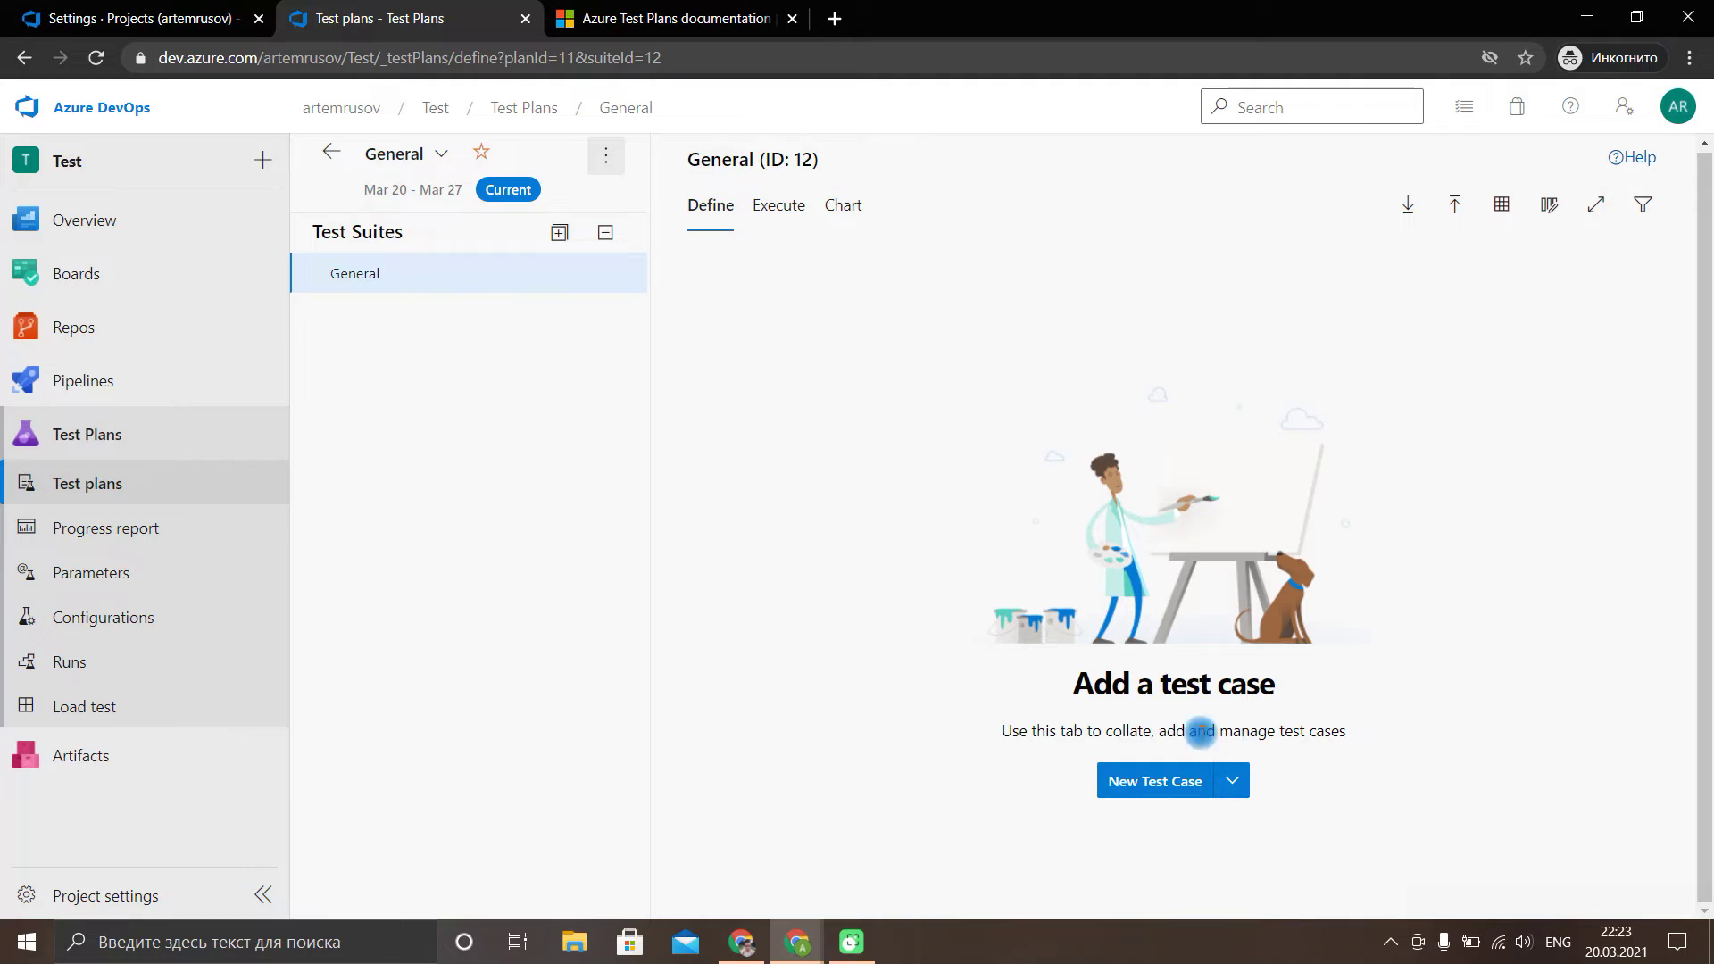
pyautogui.click(1239, 786)
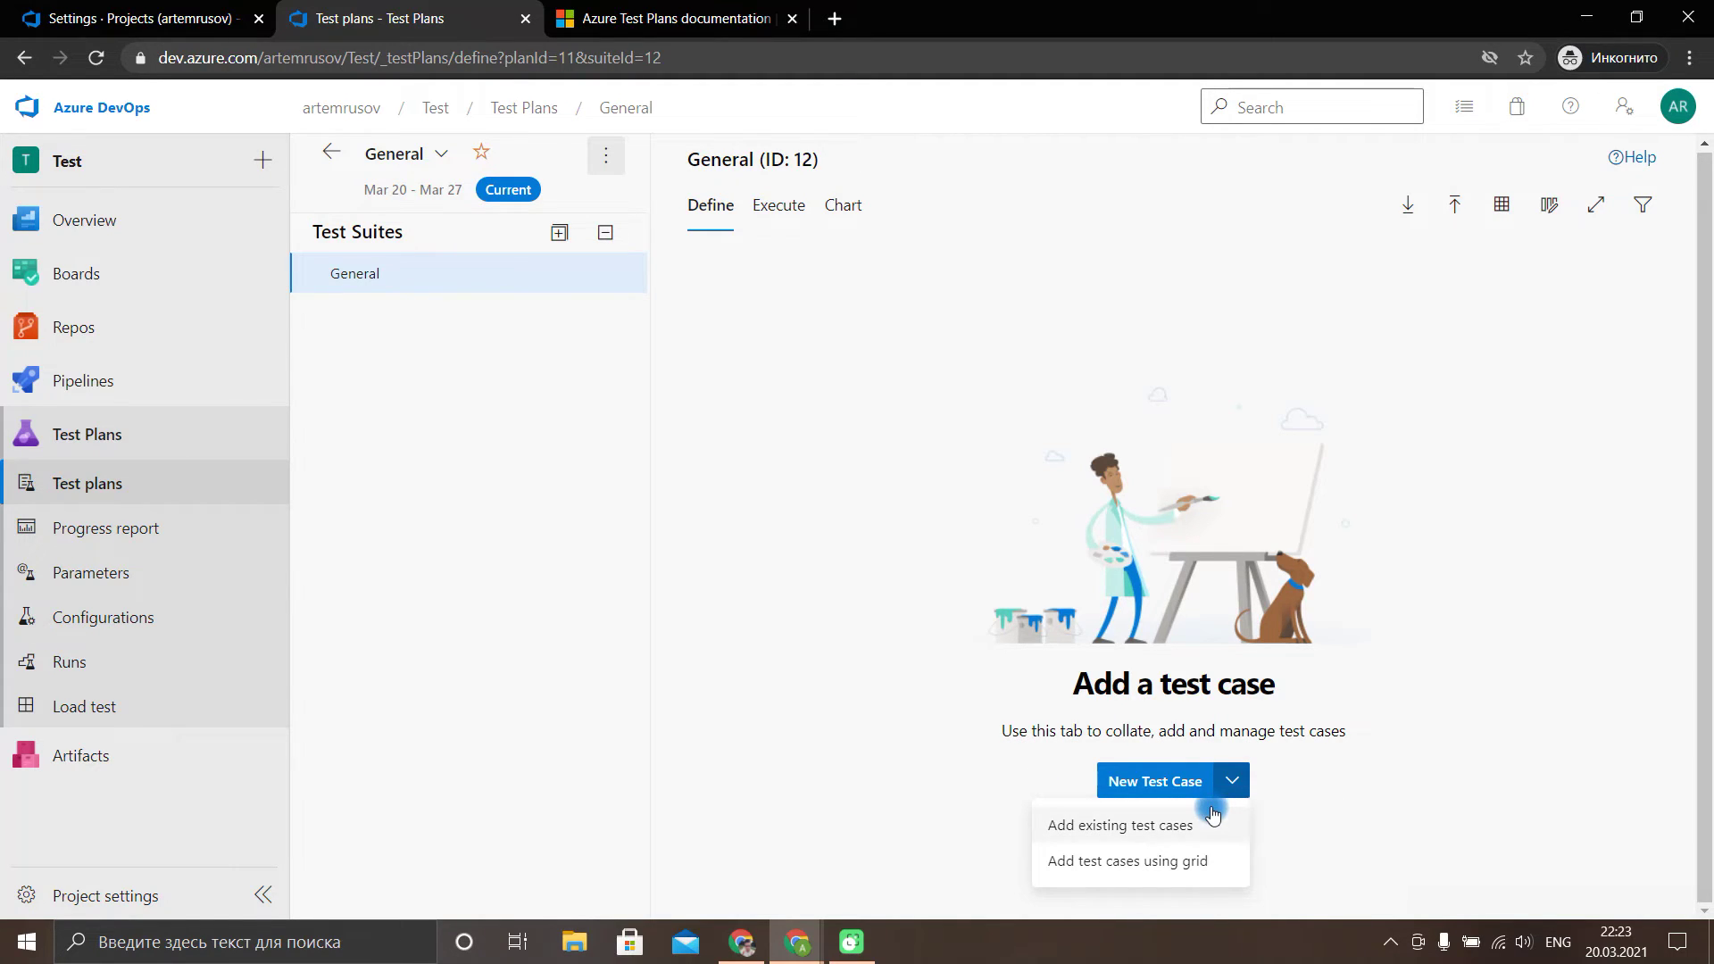
pyautogui.click(1170, 829)
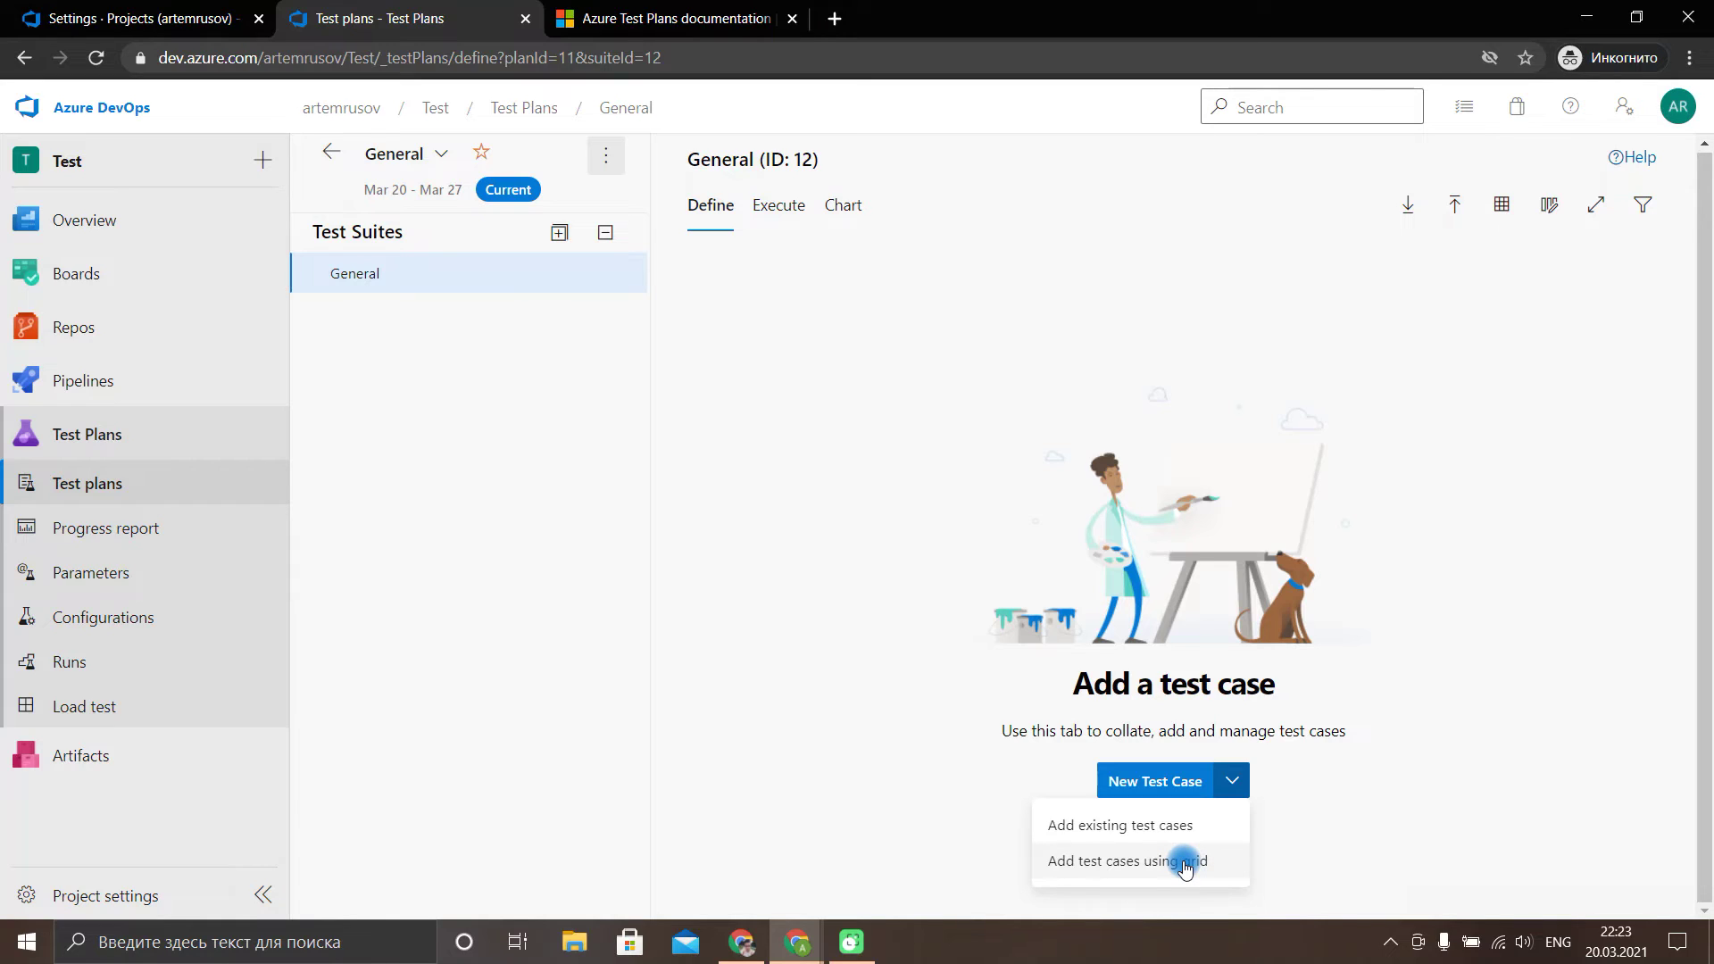
pyautogui.click(945, 639)
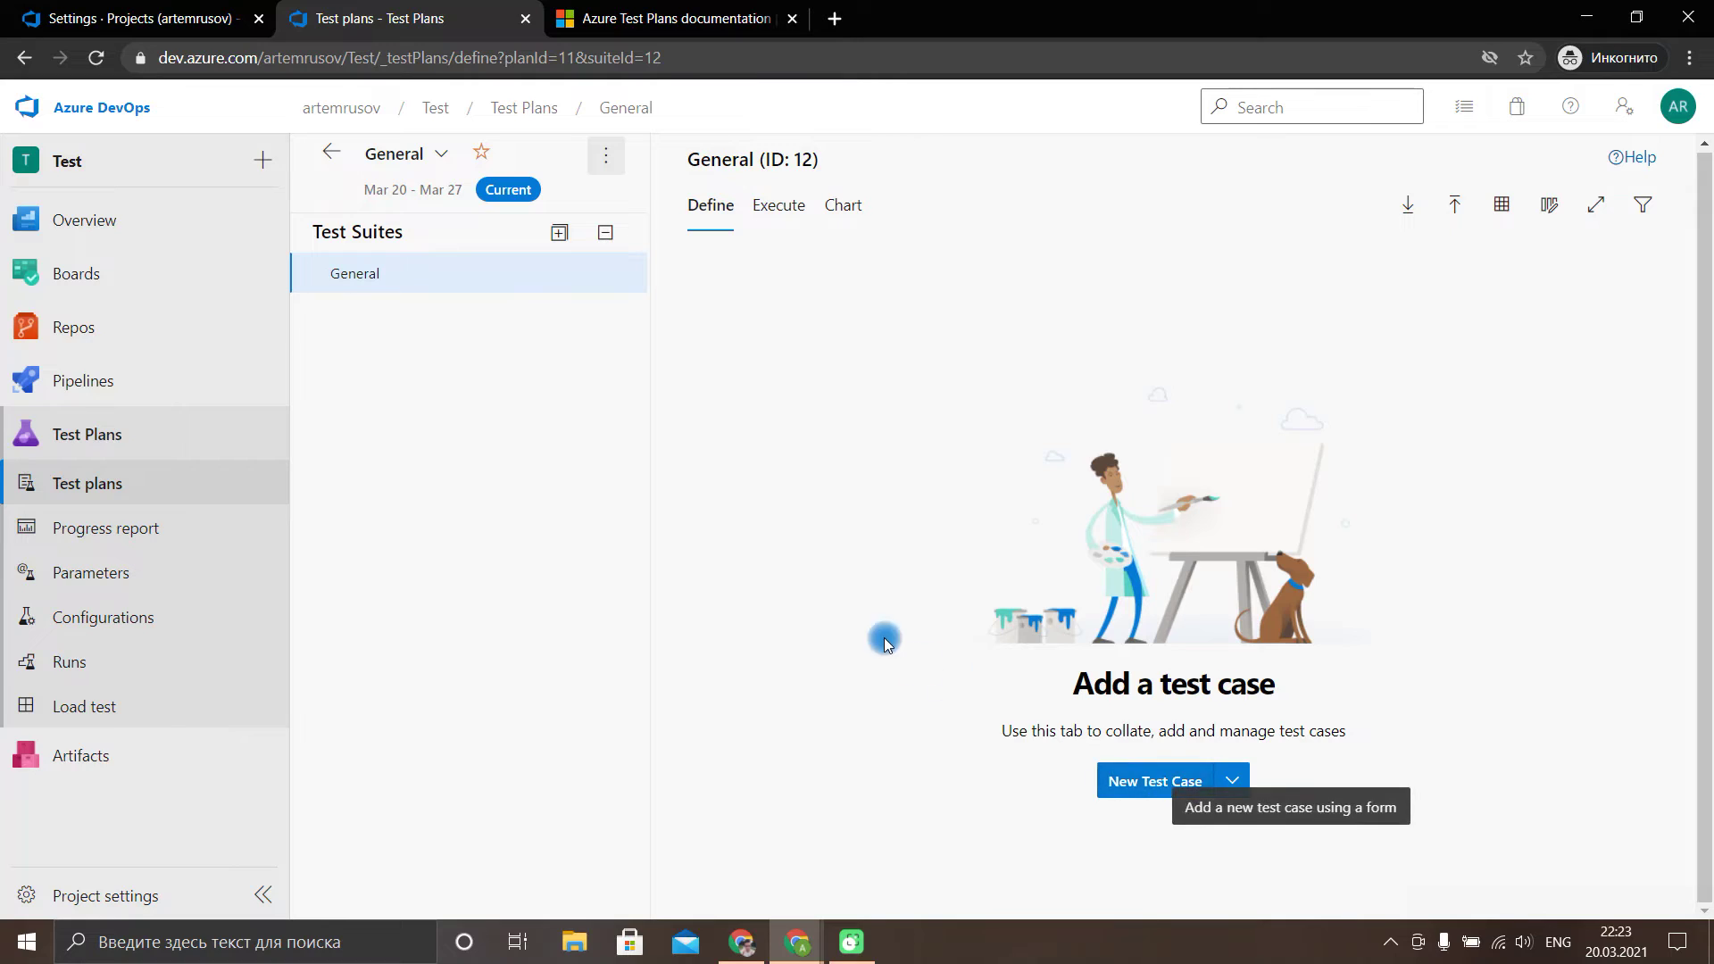
pyautogui.press('Return')
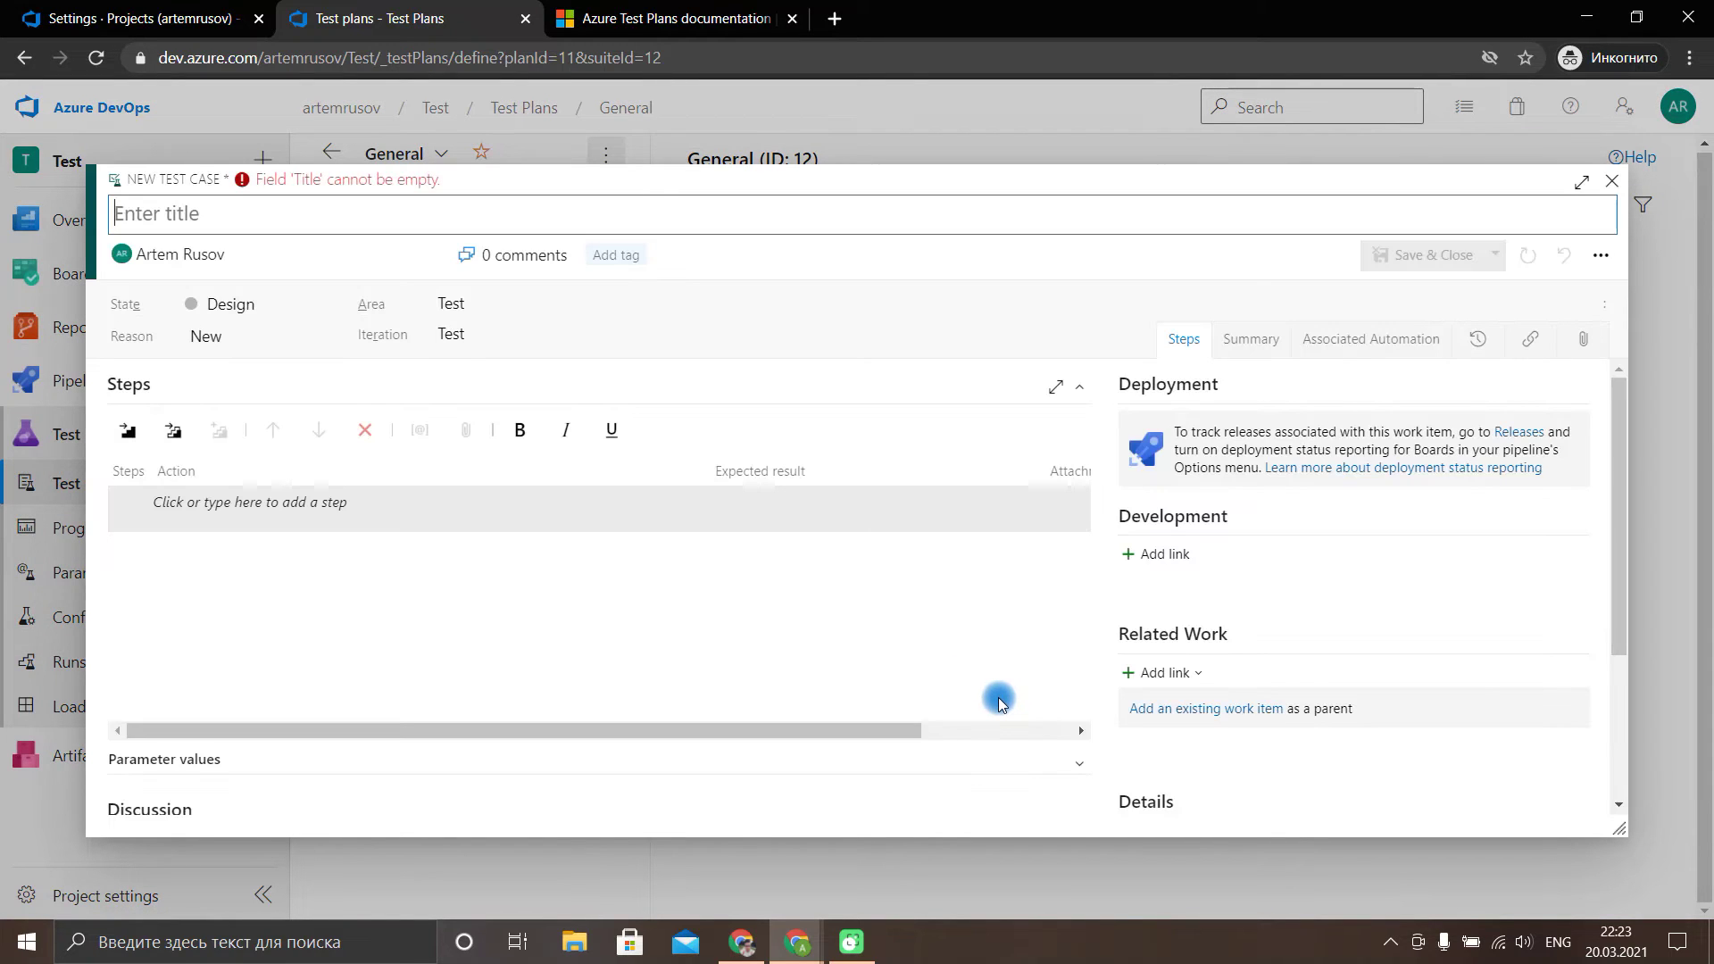
pyautogui.write('Test case 1')
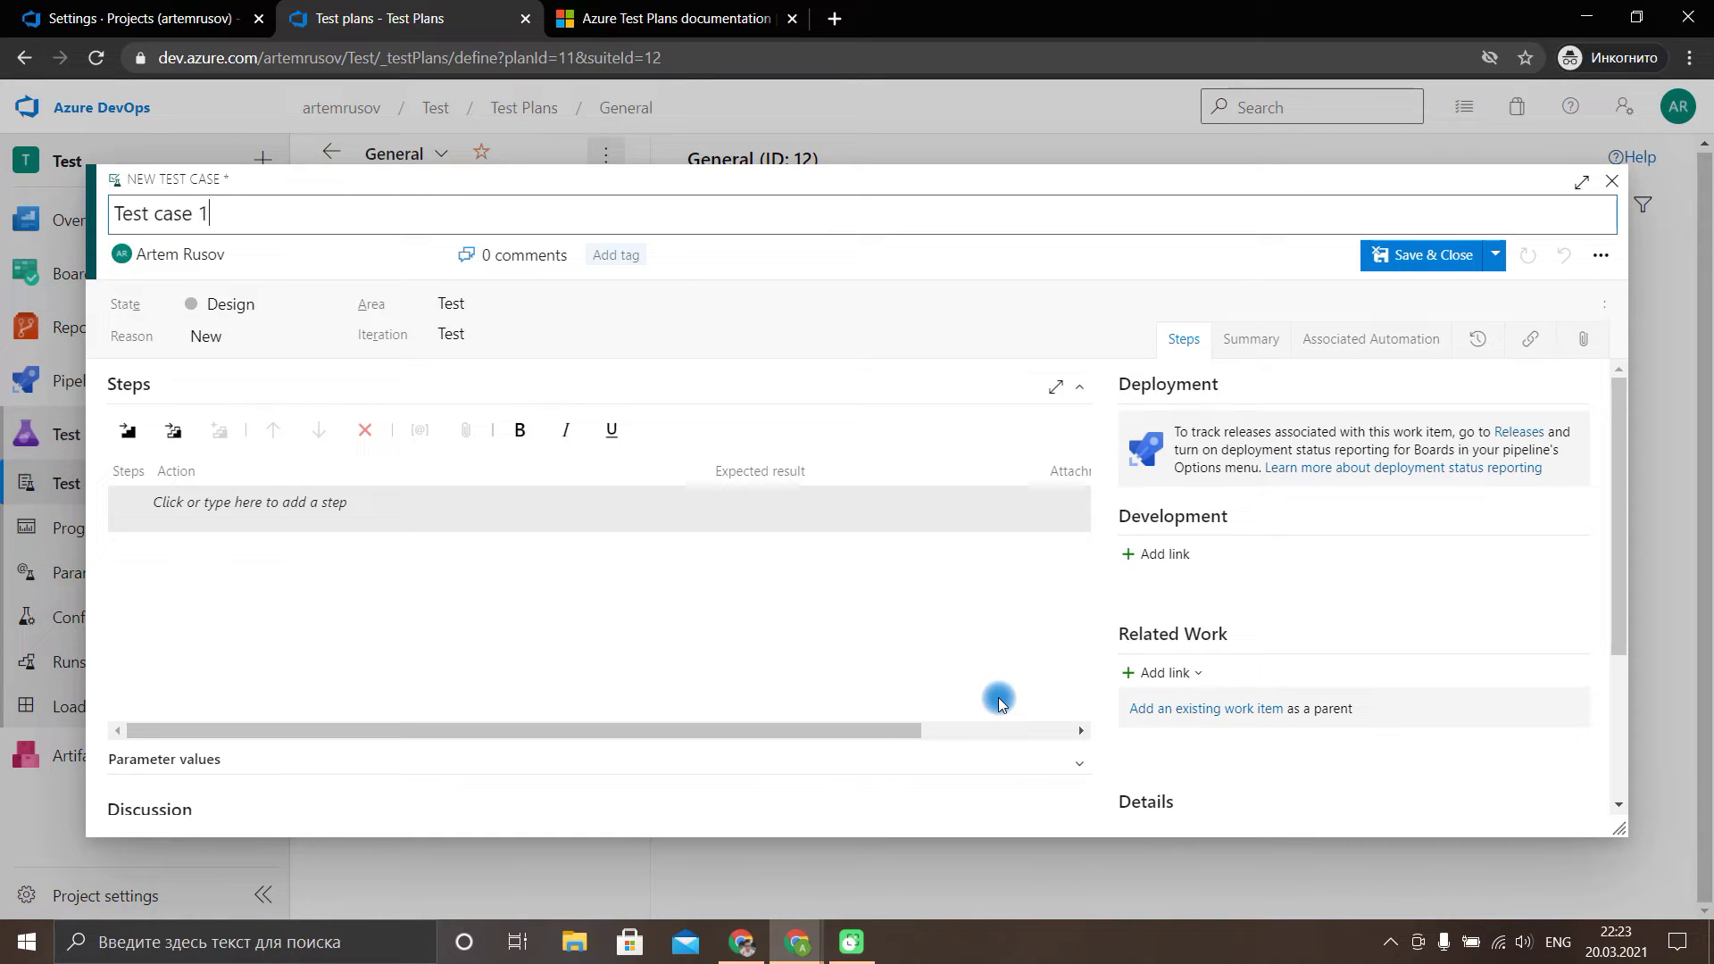
# Add four steps to the test case: "Log in to the system", "Input user name", "Input password" and "Click 'Log in' button".
pyautogui.click(998, 698)
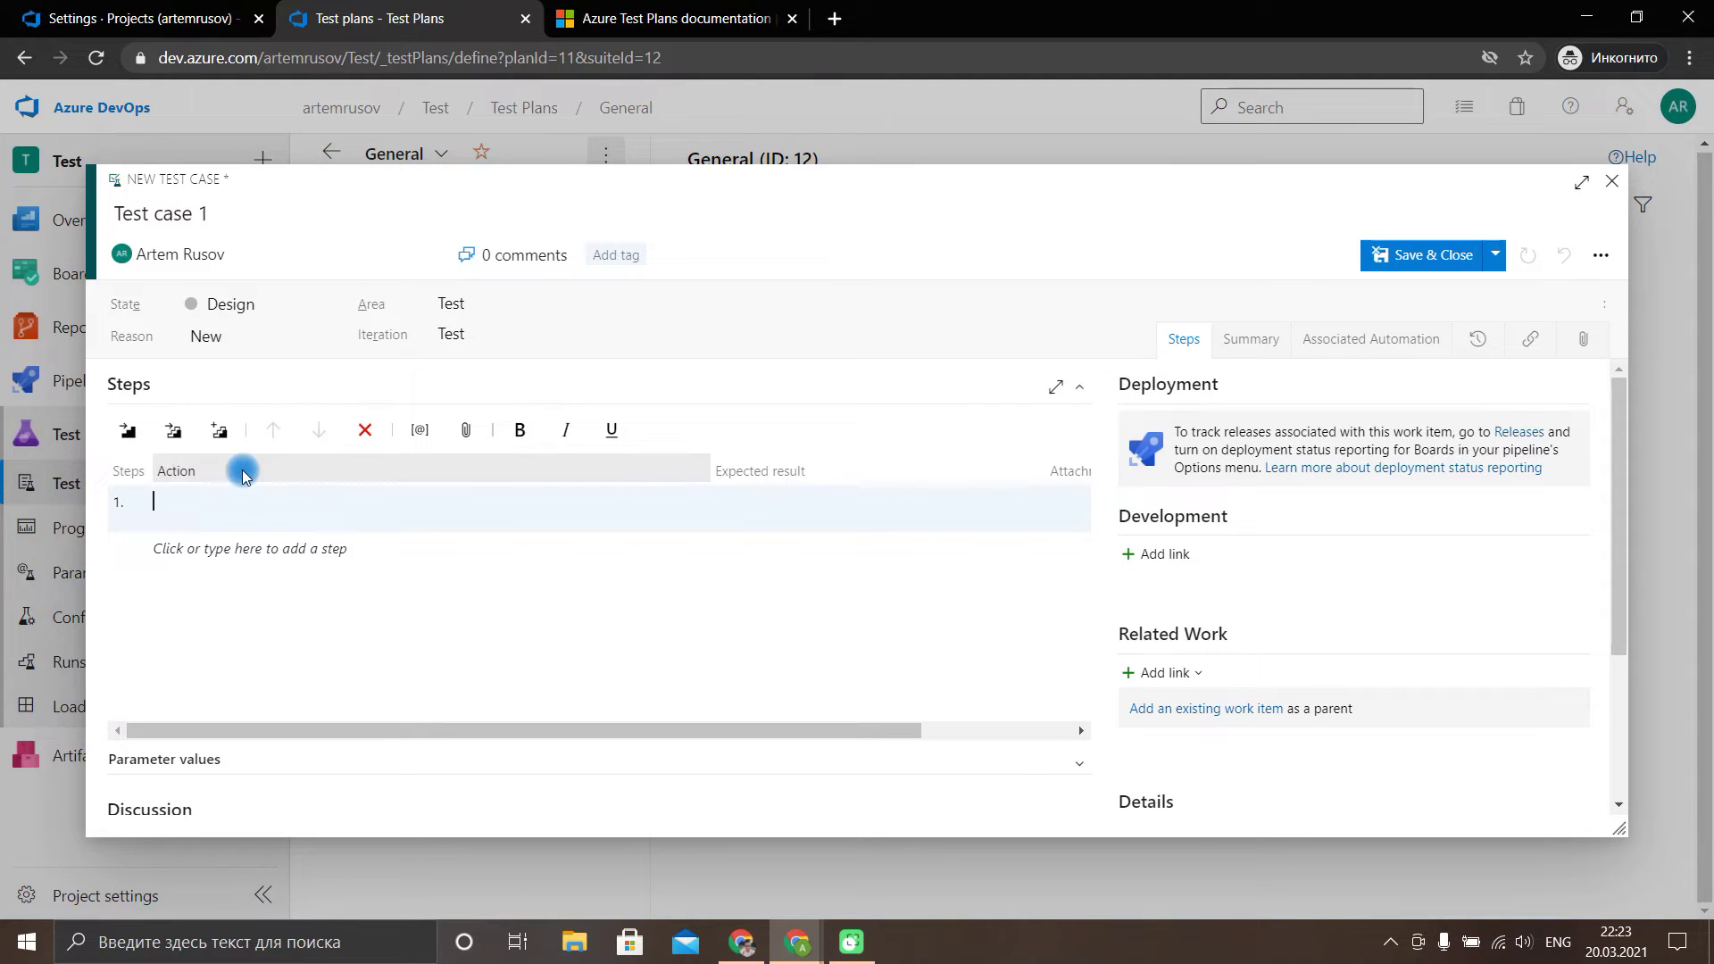
pyautogui.write('Log in to the system')
pyautogui.press('Return')
pyautogui.write('Input user name')
pyautogui.press('Return')
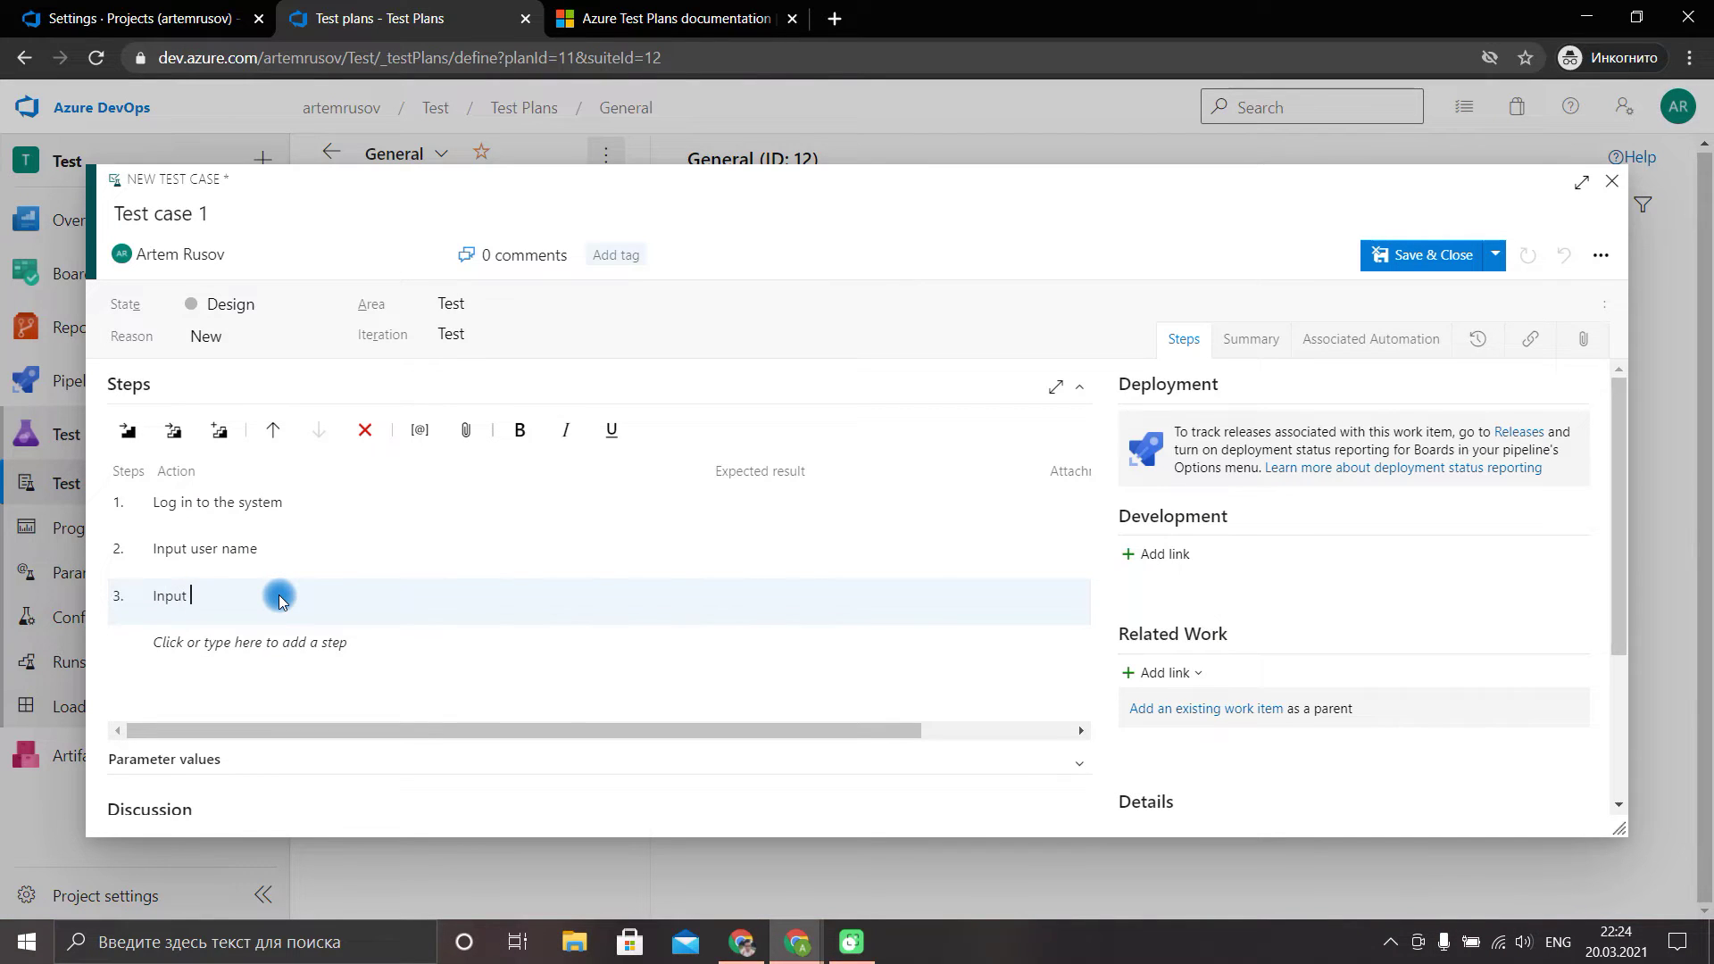
pyautogui.click(272, 646)
pyautogui.write("Click 'Log in' button")
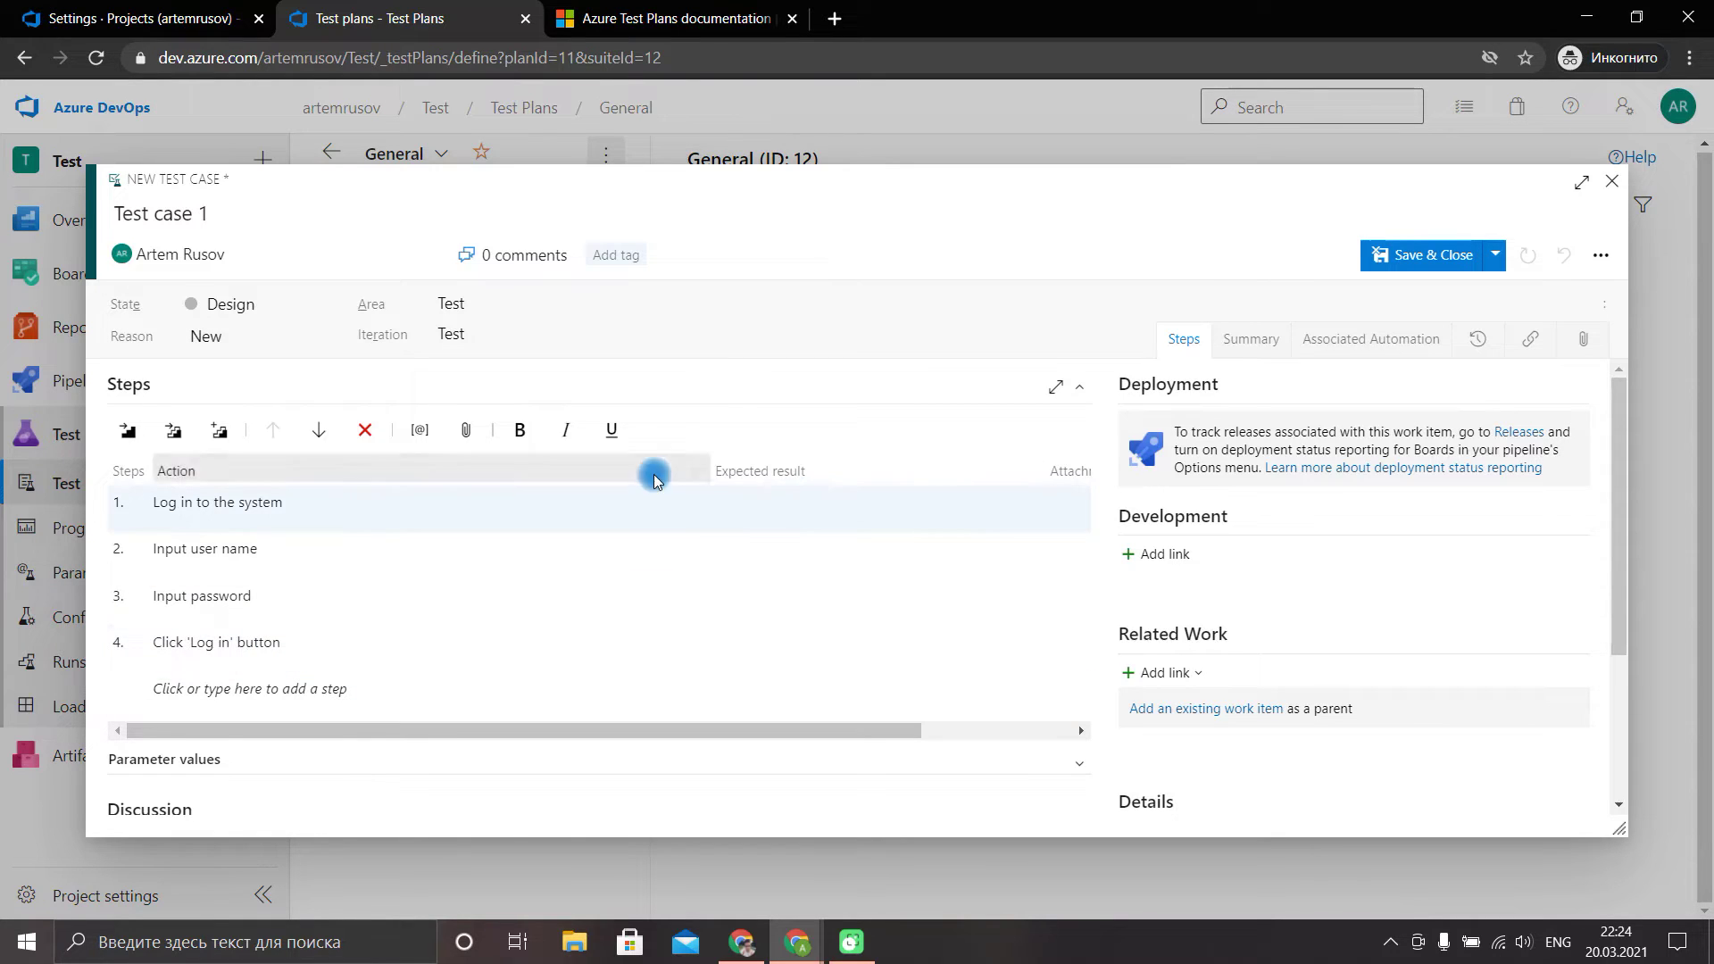
# Turn the first step of the test case into shared steps named "Log in to the system".
pyautogui.click(751, 500)
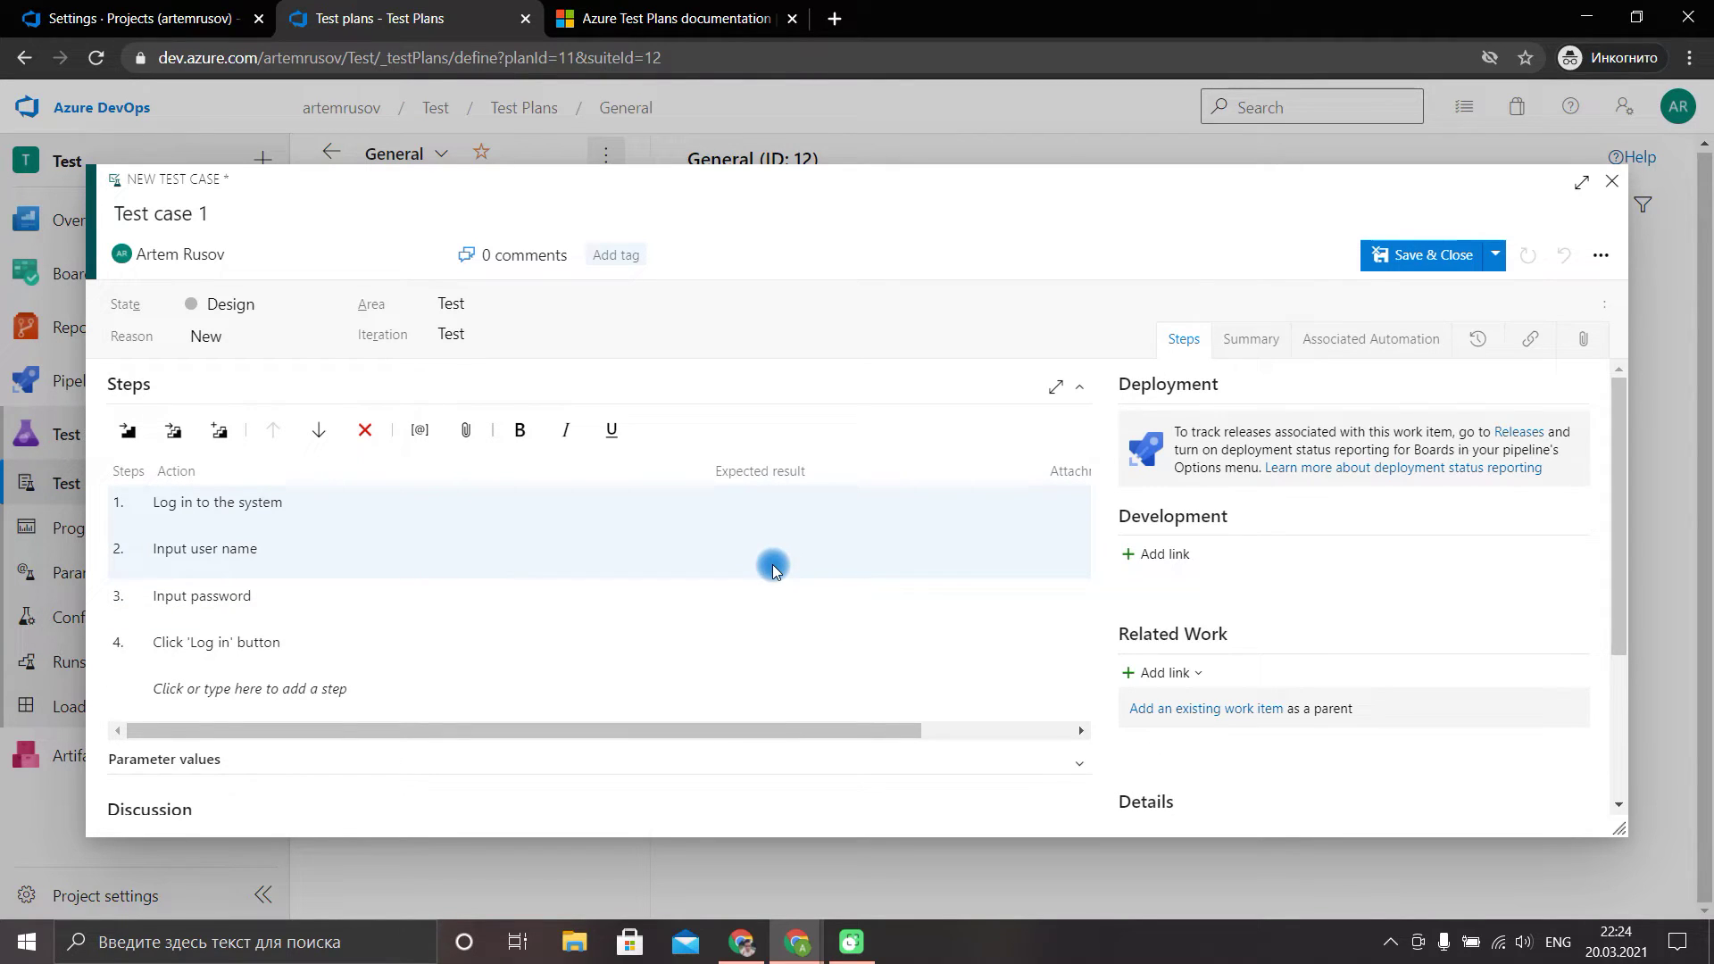
pyautogui.scroll(-1, 763, 594)
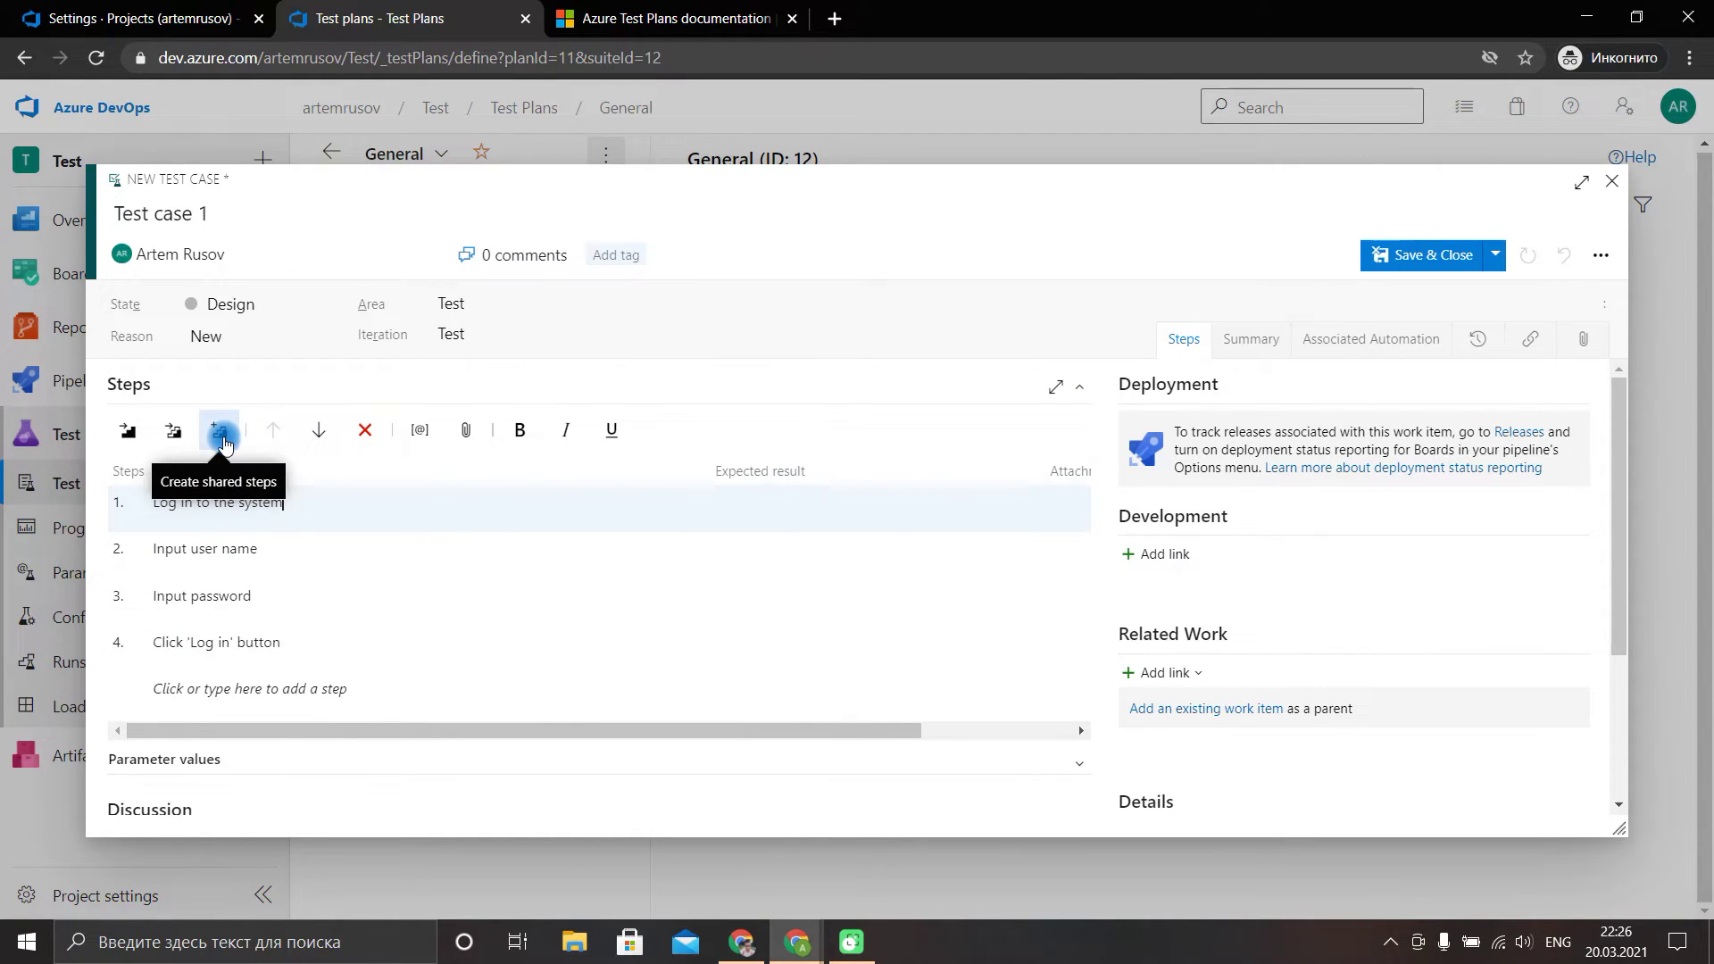
pyautogui.click(220, 432)
pyautogui.click(754, 482)
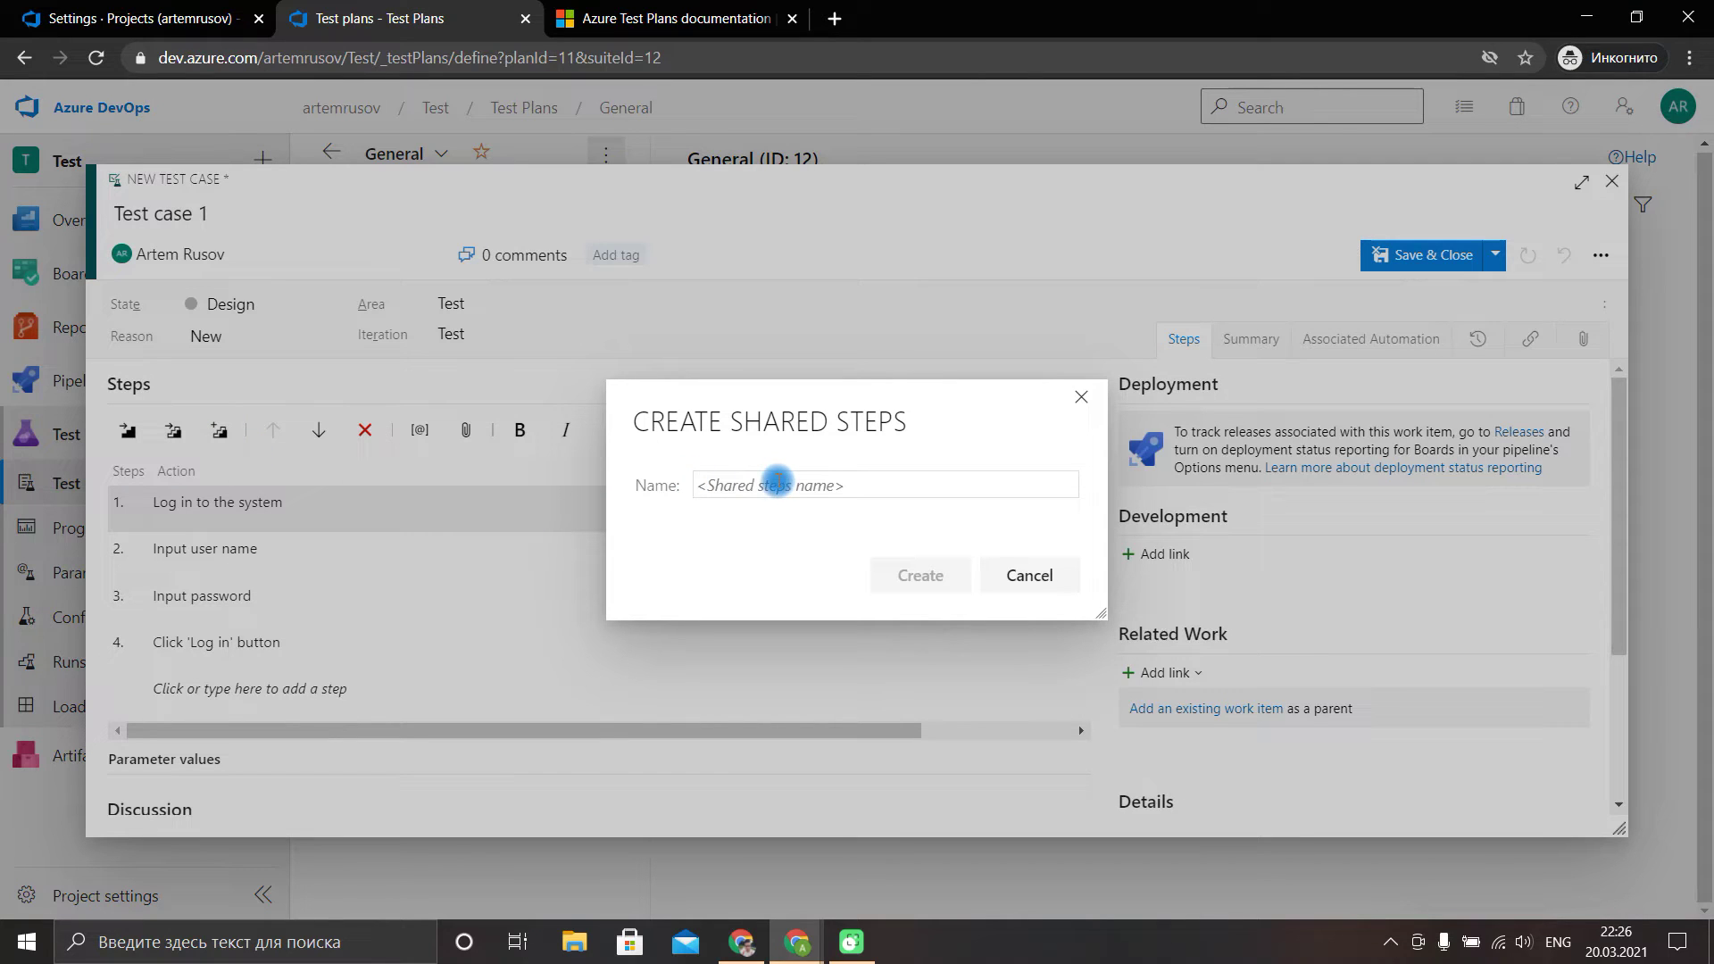
pyautogui.write('Log in to the system')
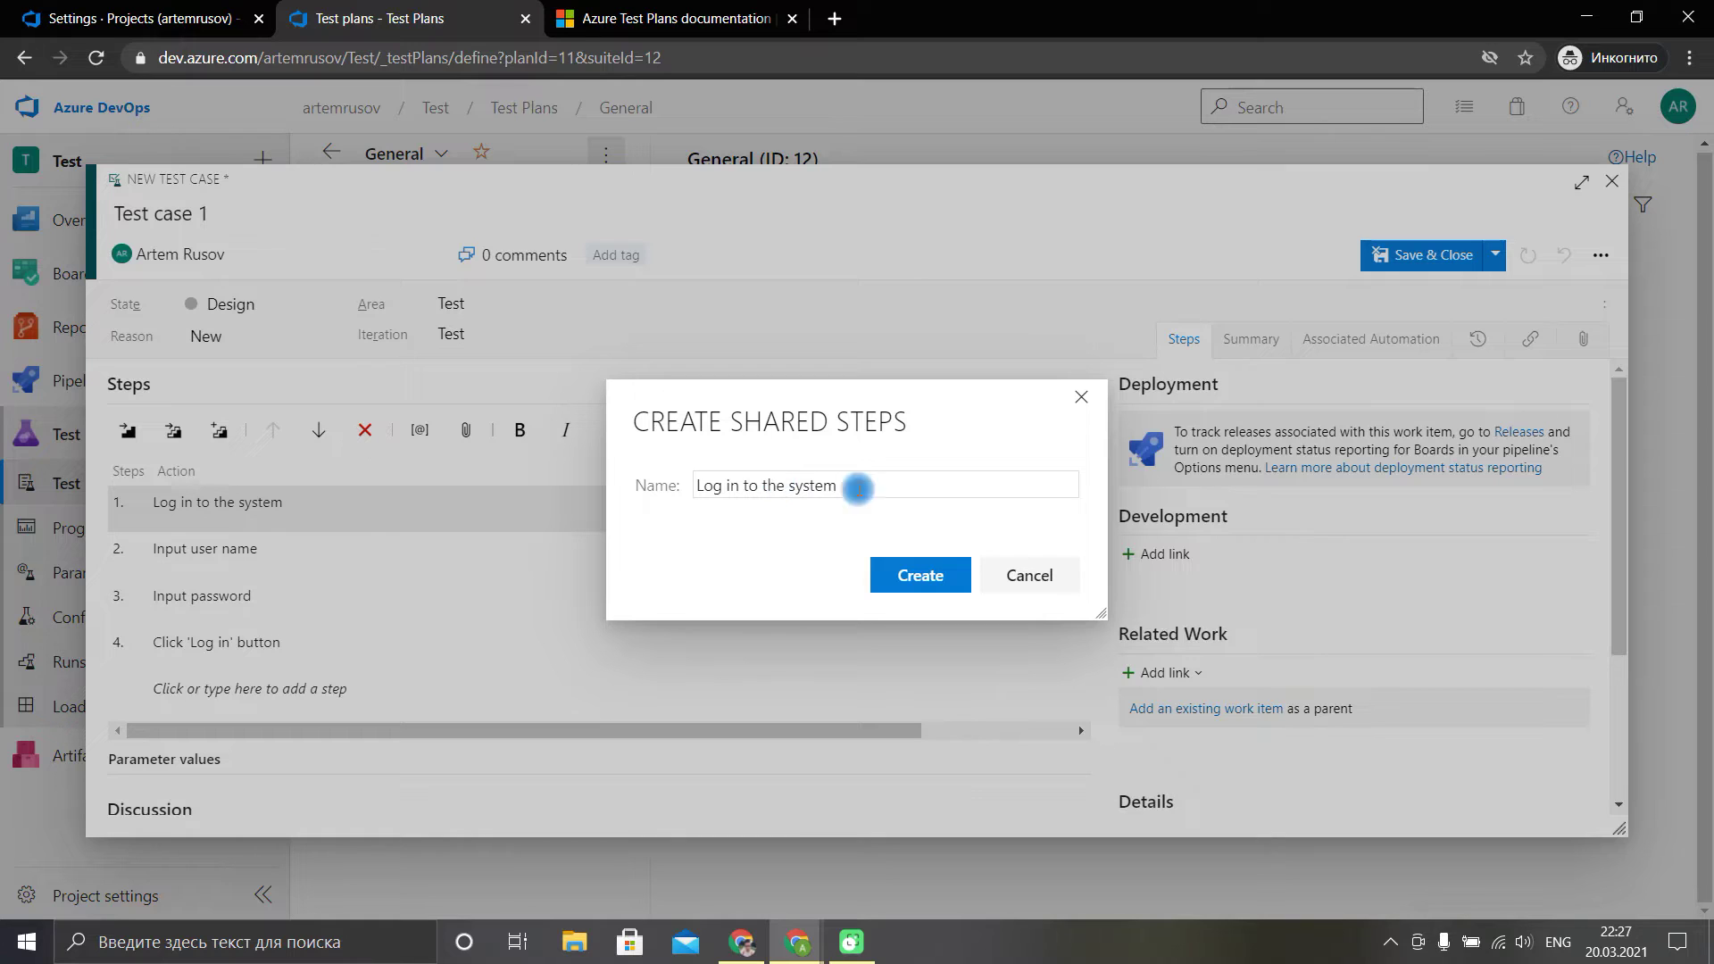
pyautogui.click(910, 574)
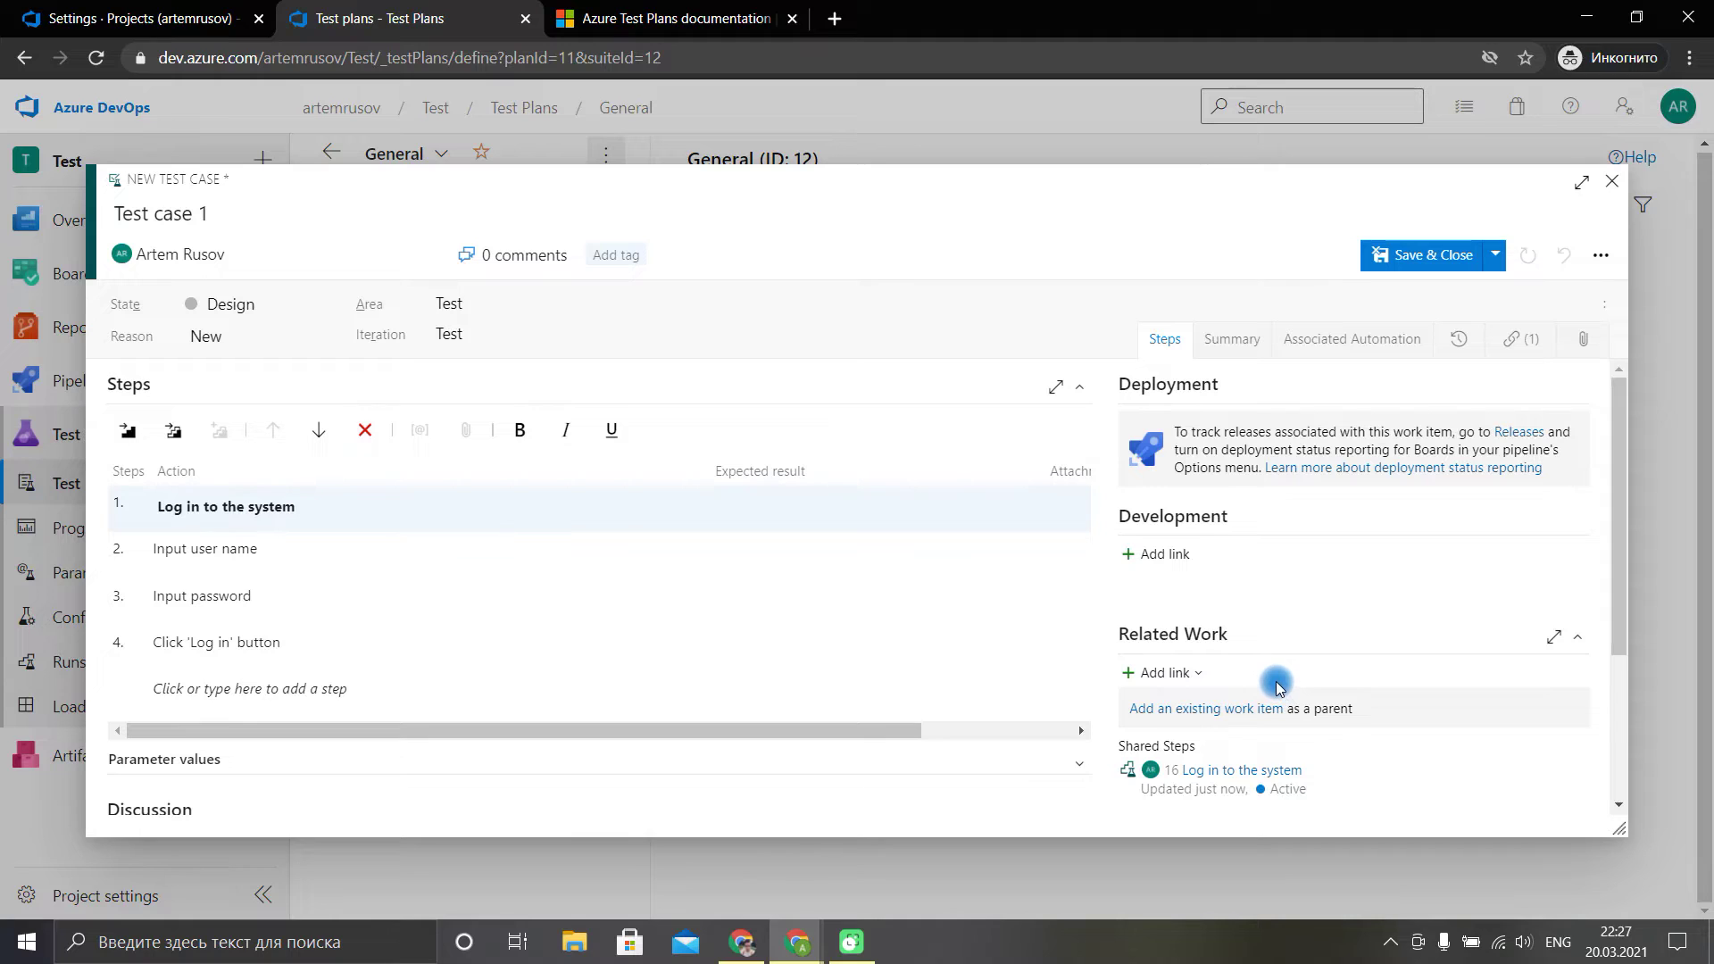
# Query the existing shared steps, insert "Log in to the system" into Test case 1, and delete the extra entry from the second row.
pyautogui.scroll(-1, 1276, 684)
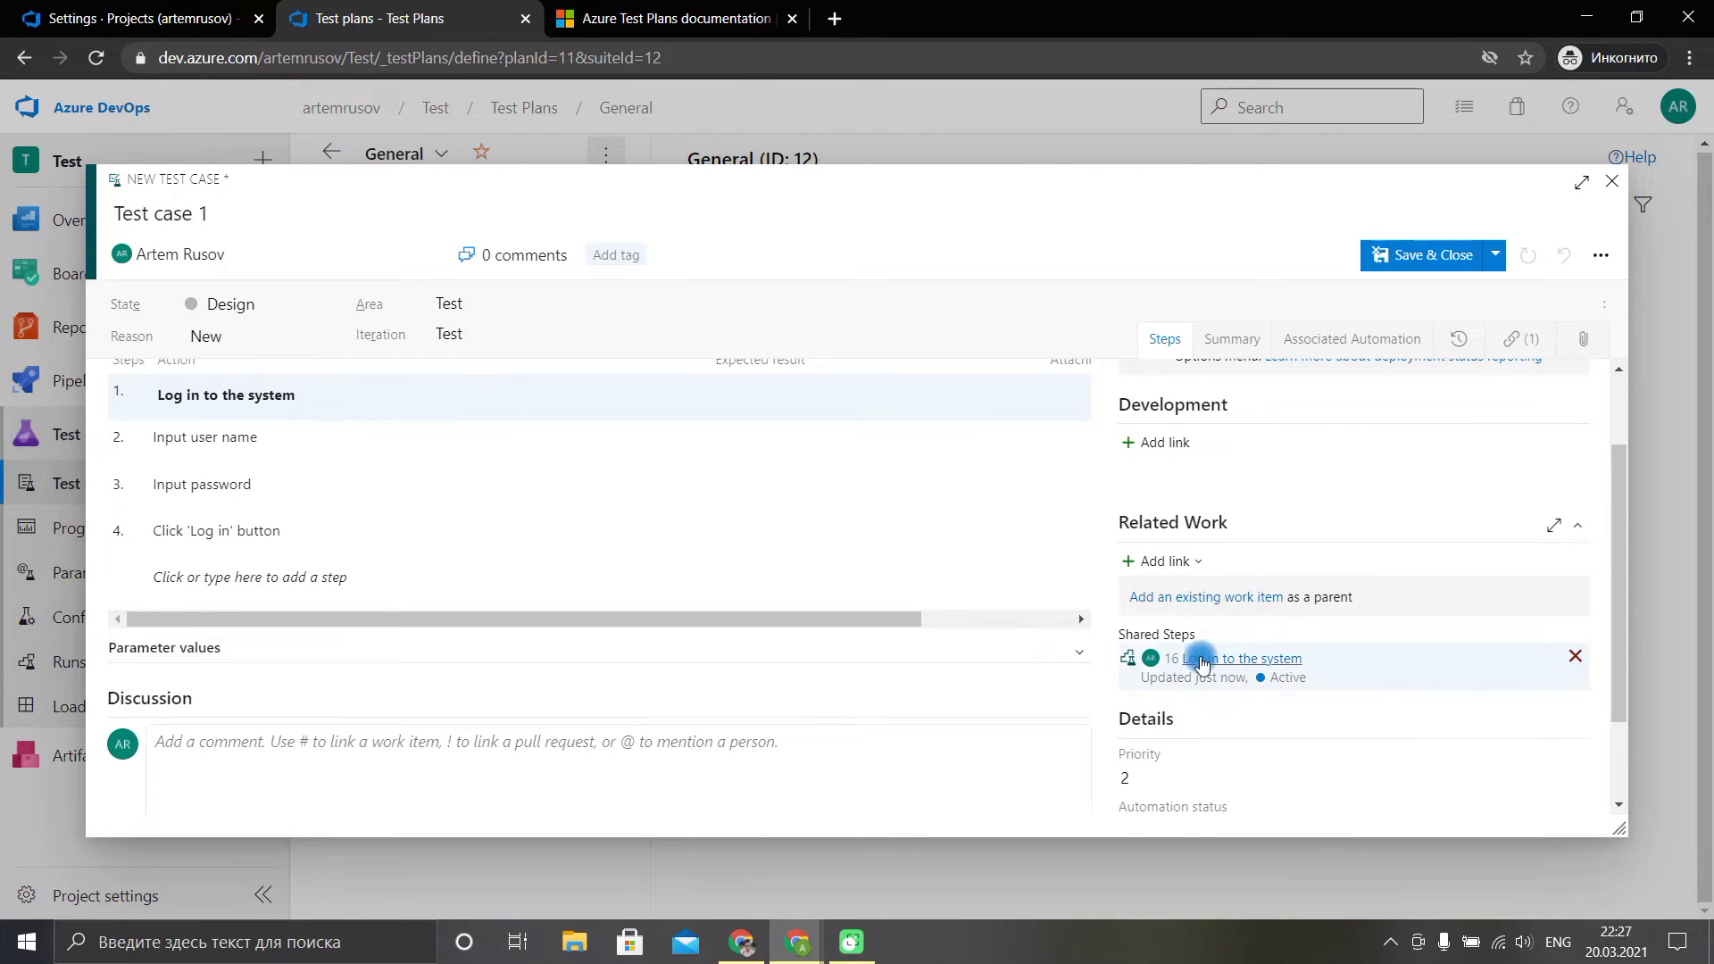
pyautogui.scroll(1, 957, 679)
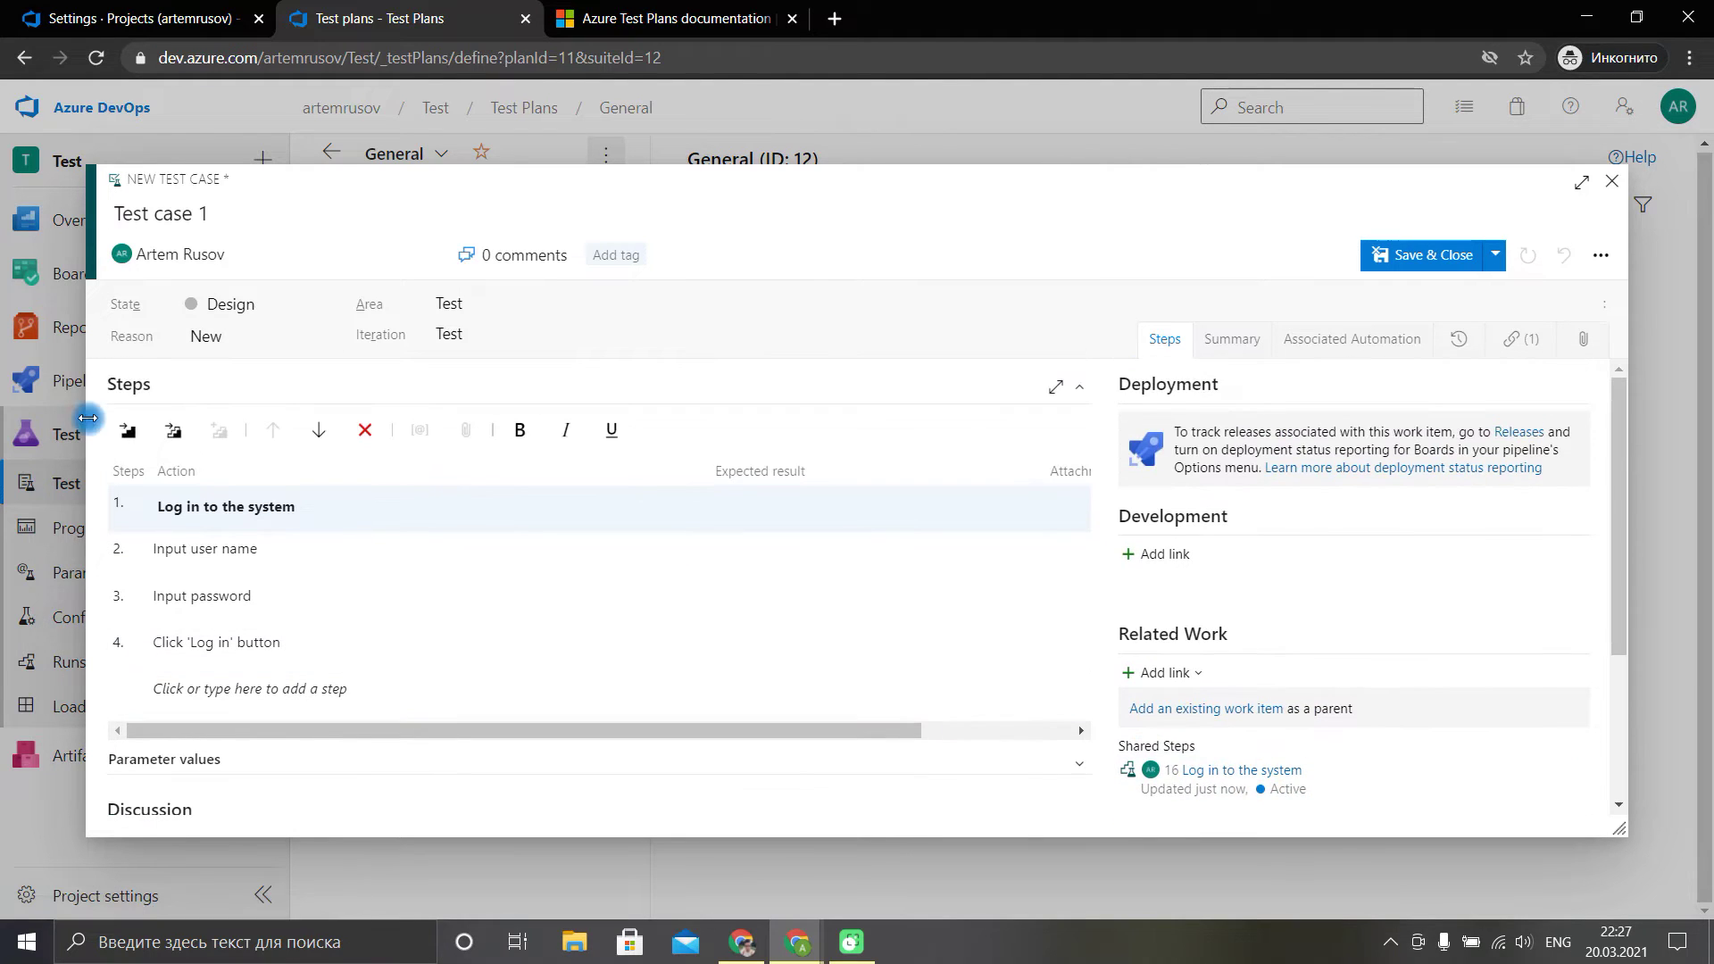
pyautogui.click(175, 432)
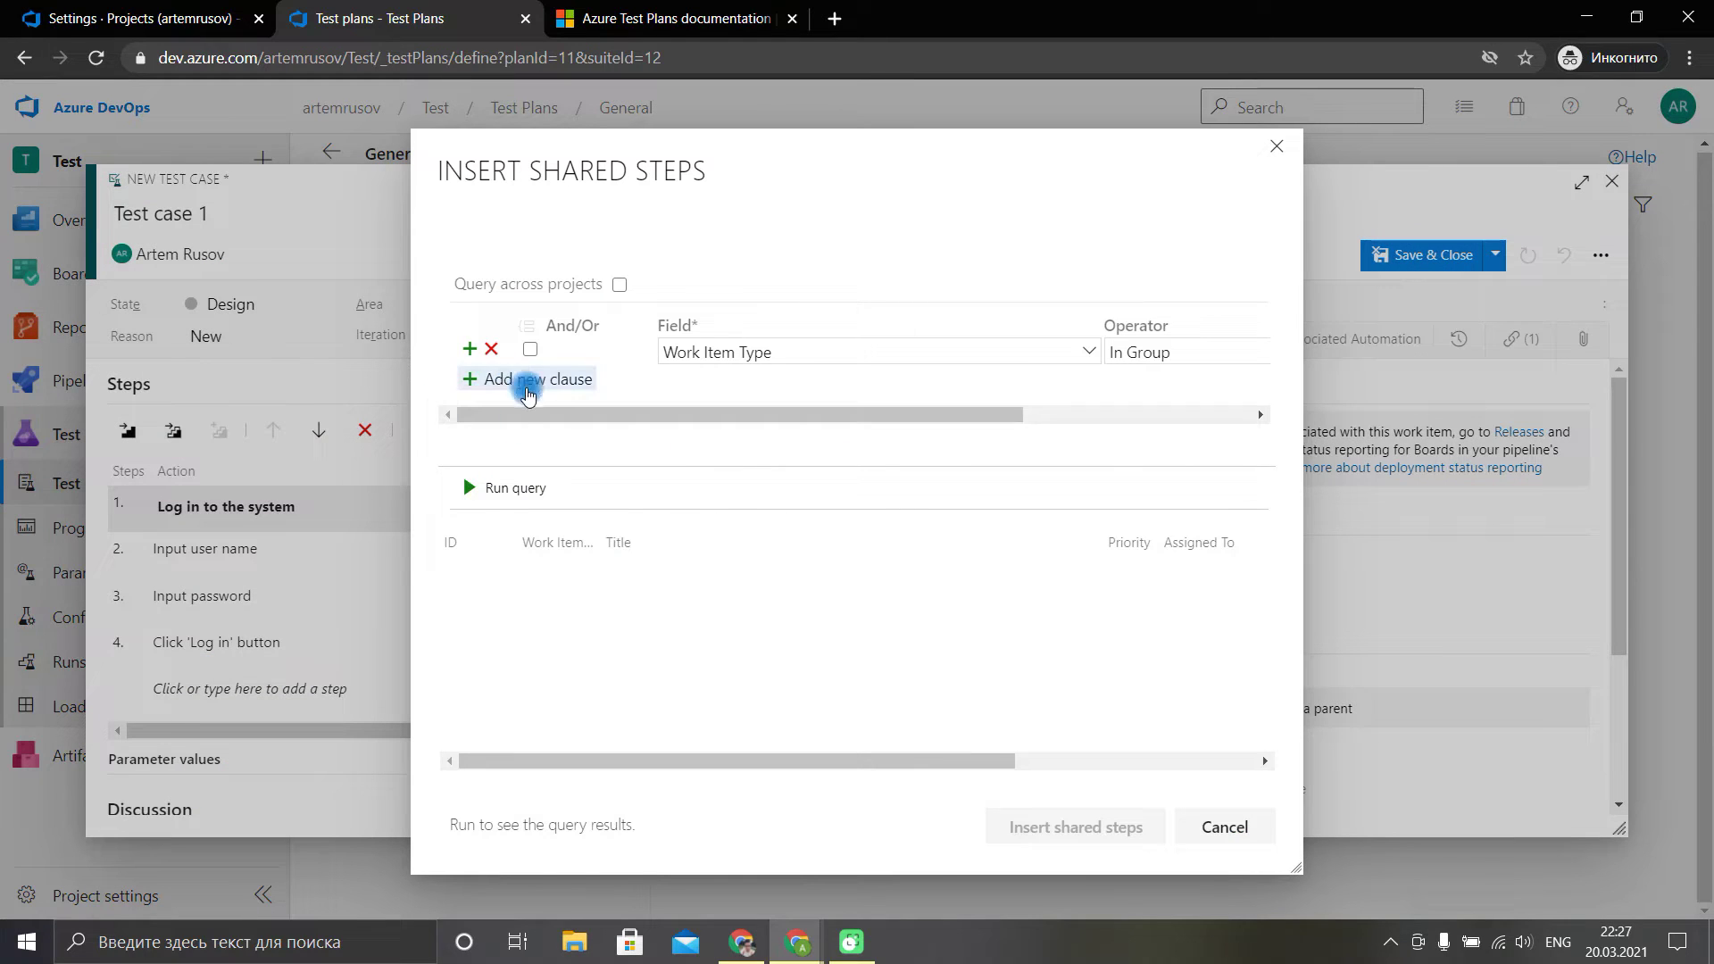
pyautogui.click(487, 500)
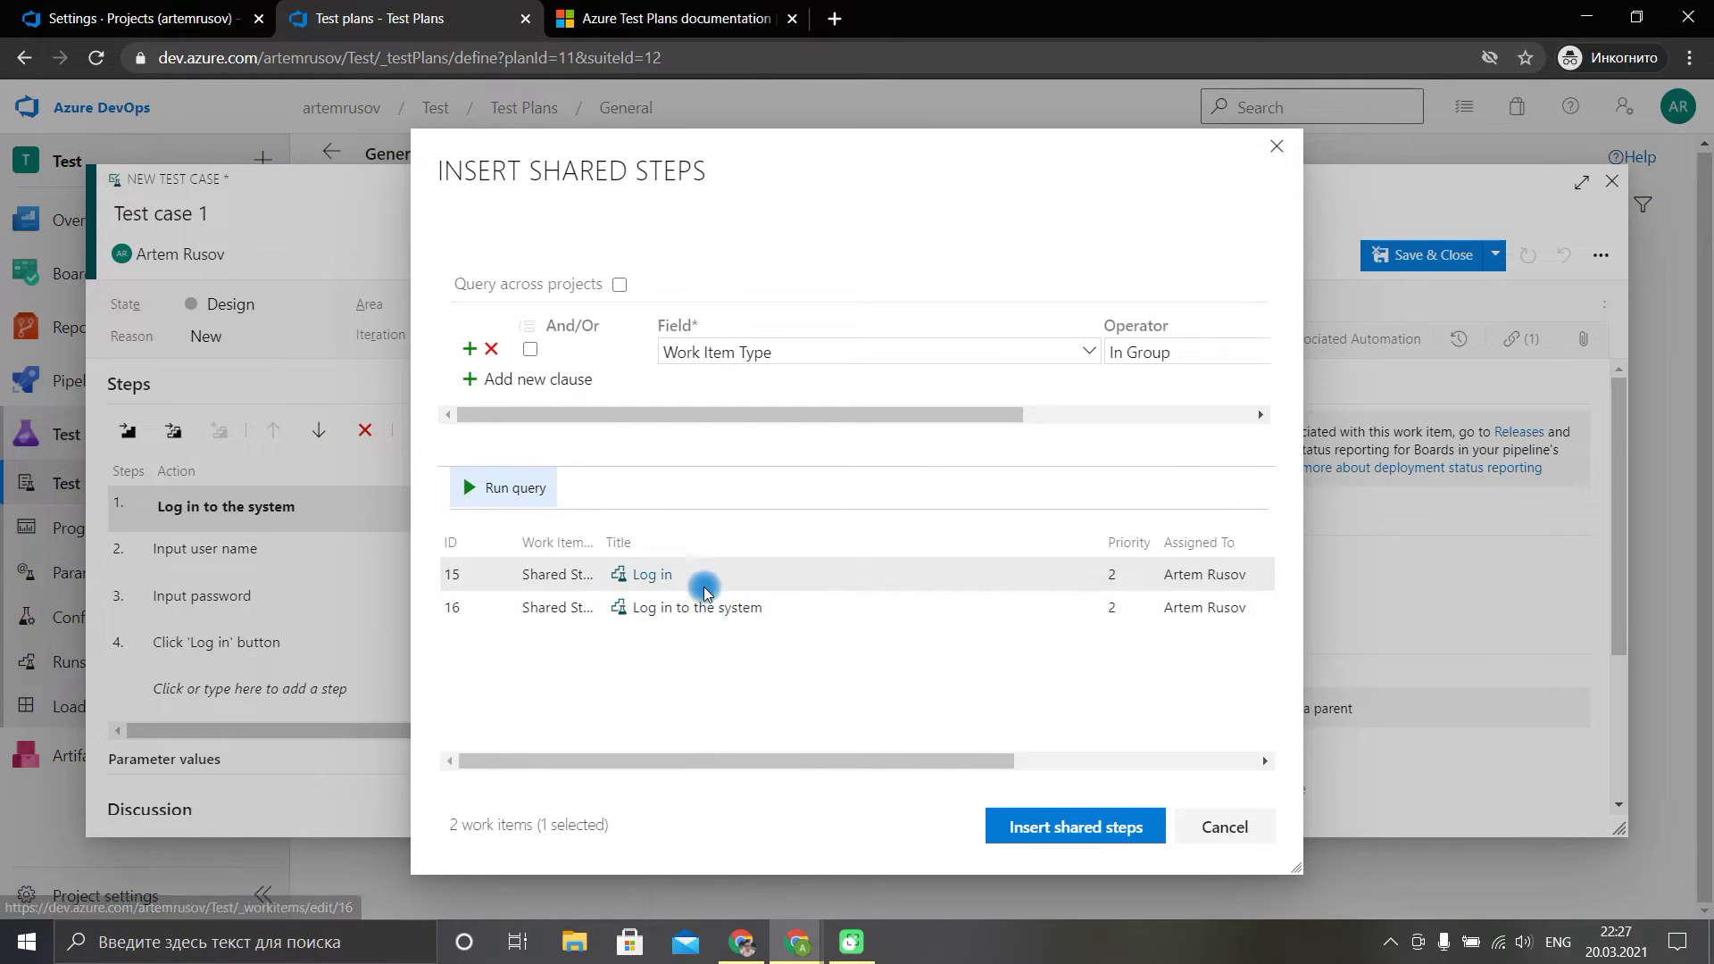
pyautogui.click(726, 607)
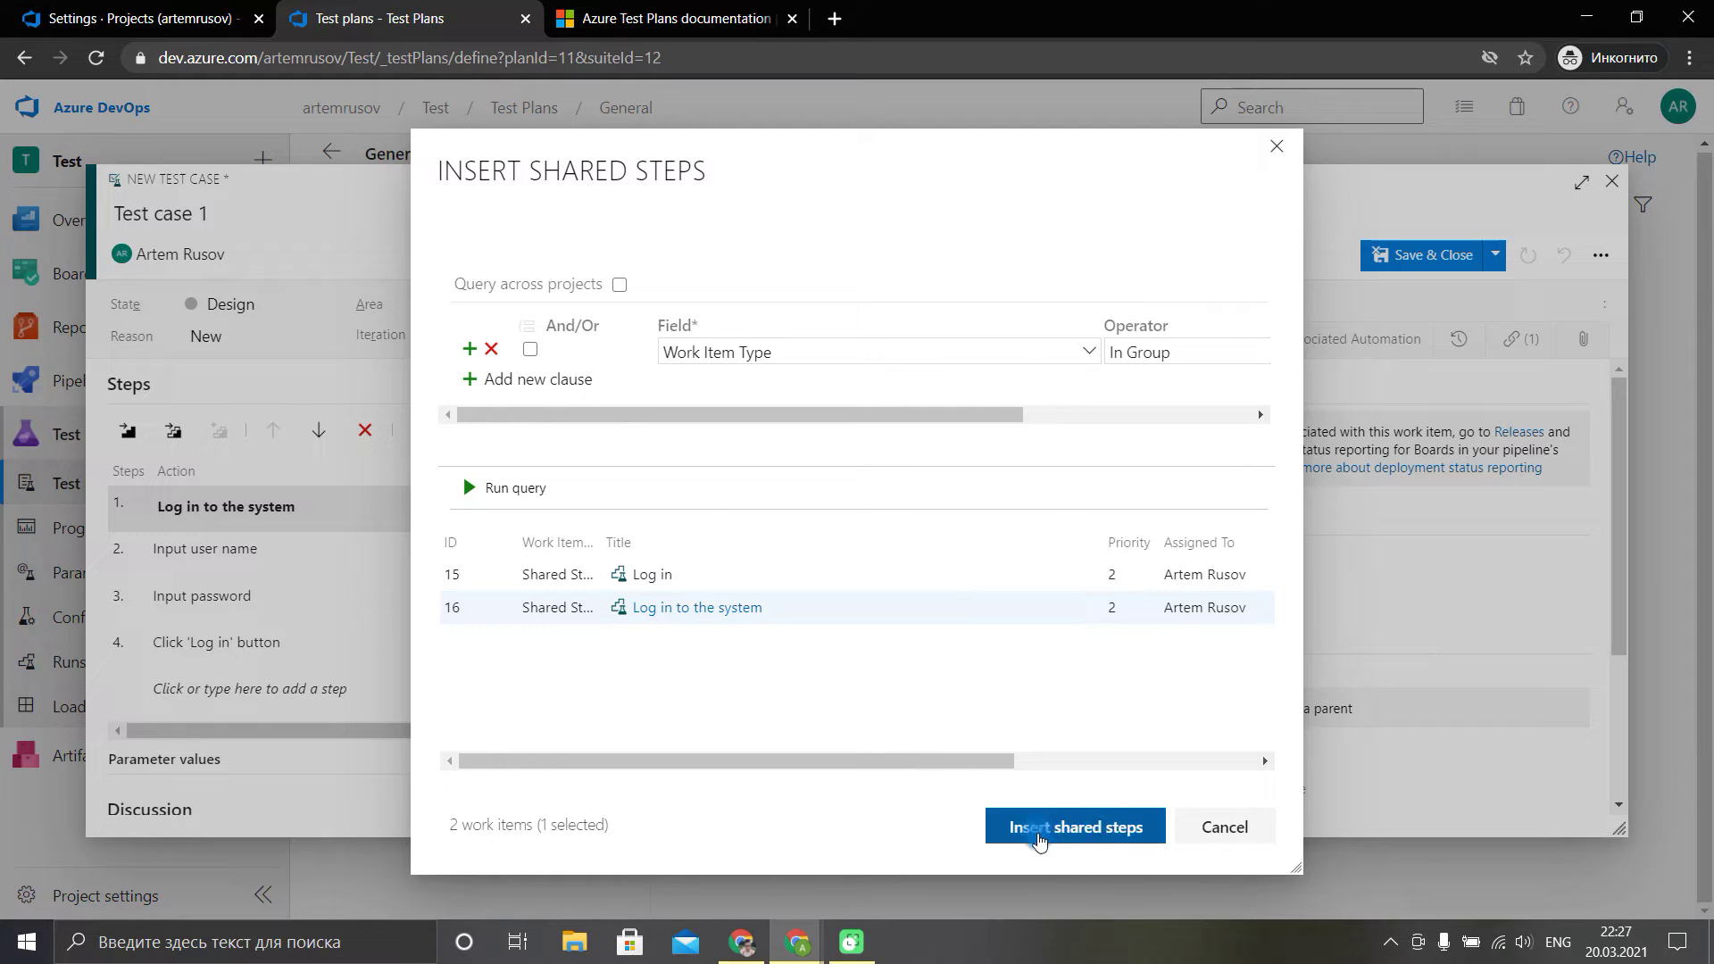
pyautogui.click(1083, 828)
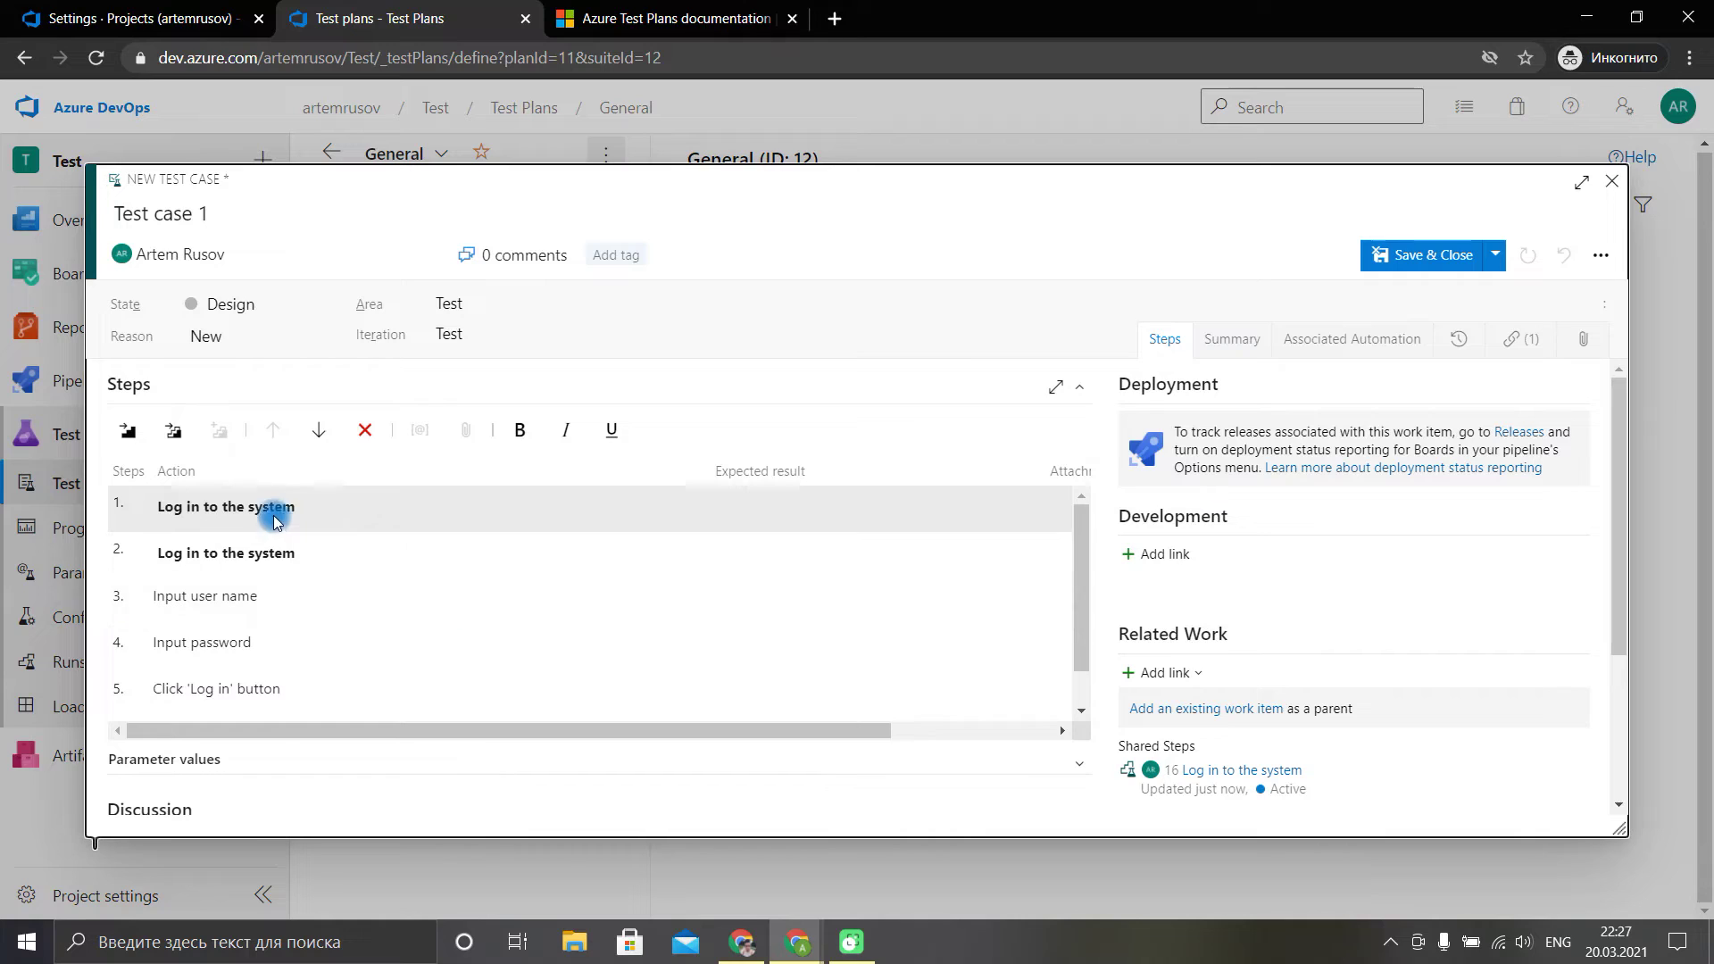
pyautogui.click(341, 555)
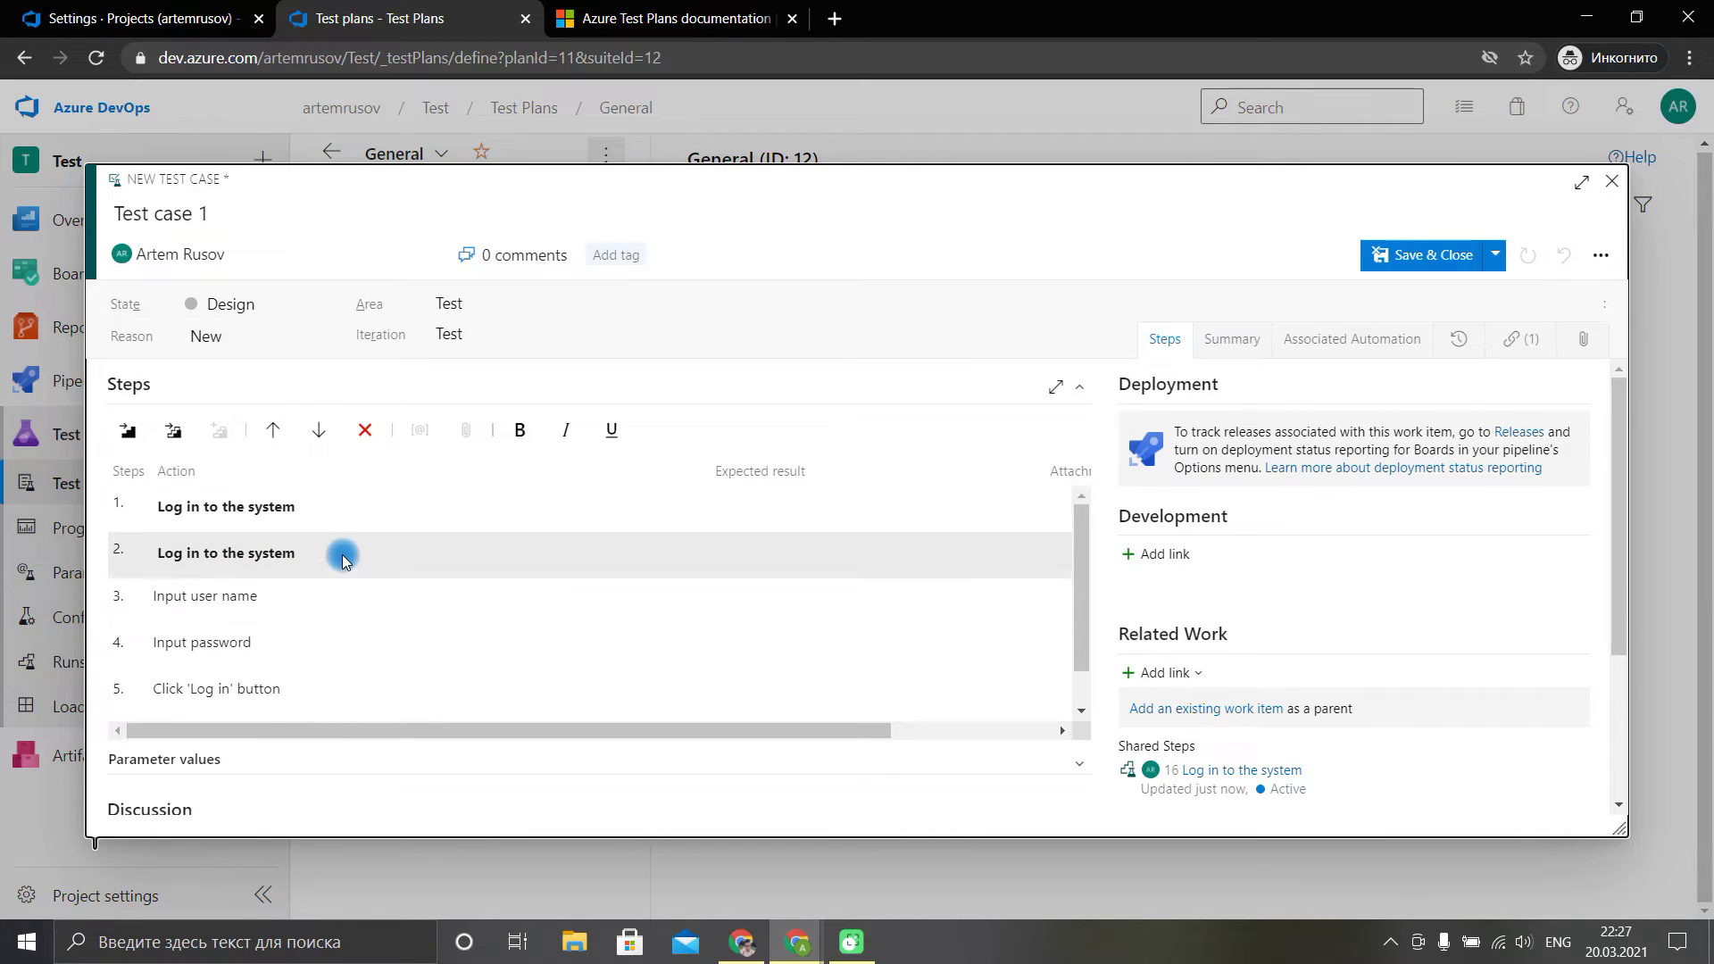
pyautogui.click(374, 444)
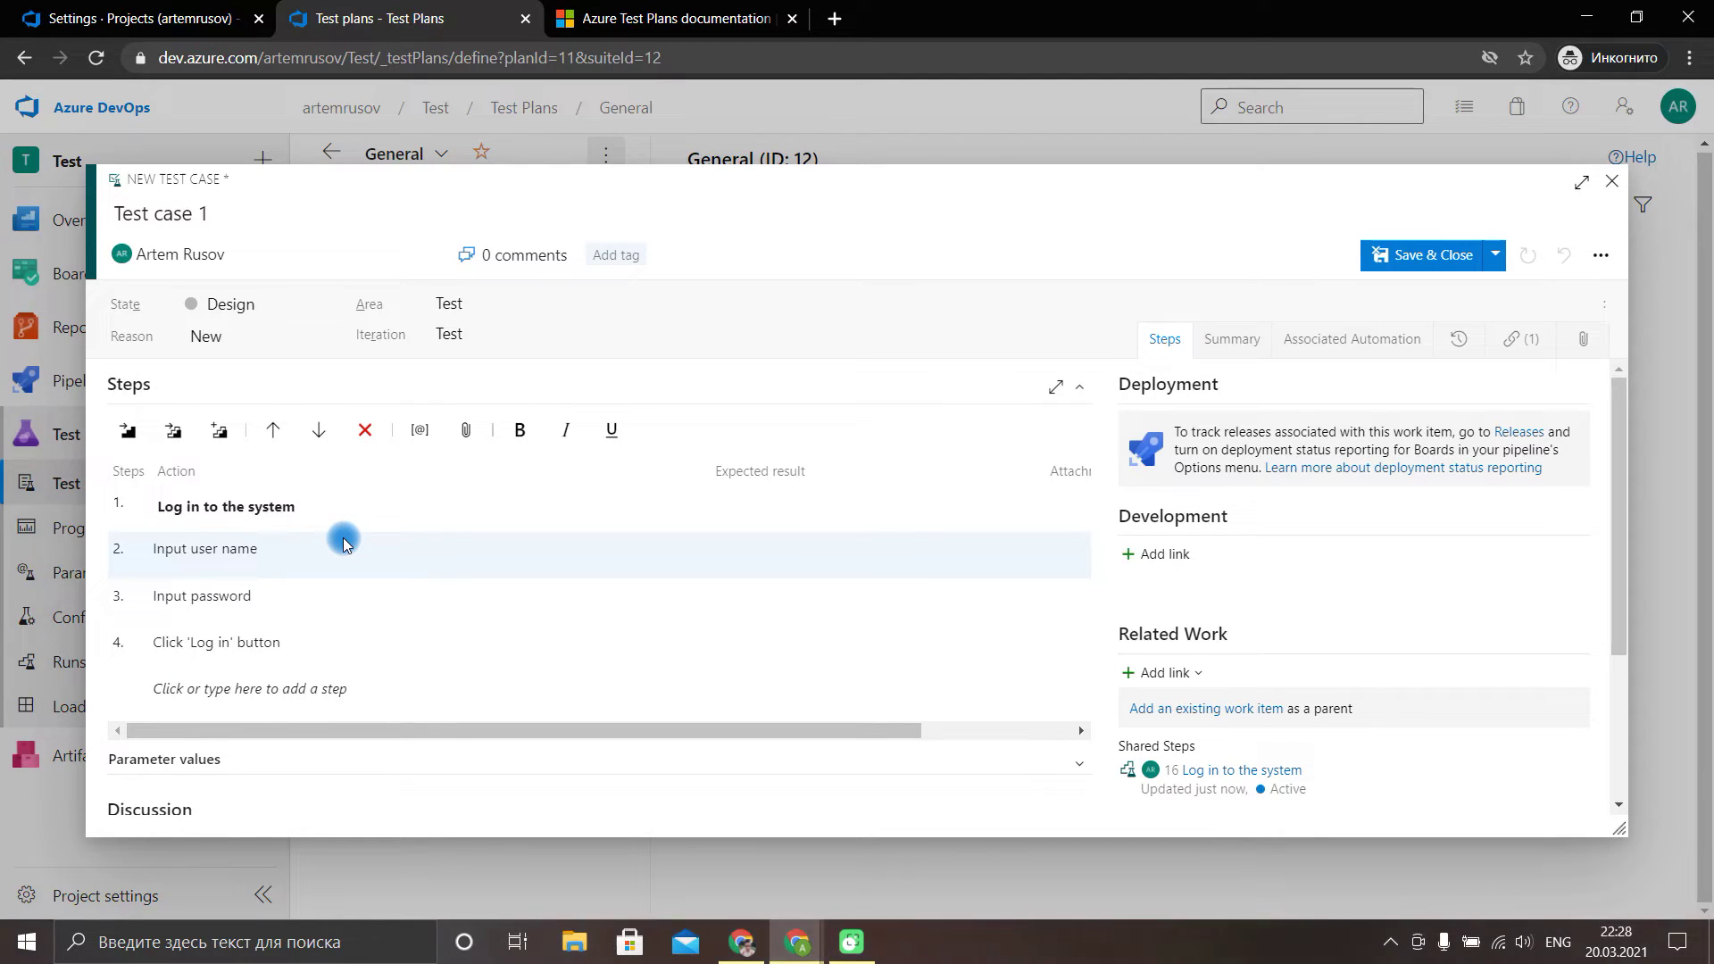
# Save Test case 1 and close its form.
pyautogui.click(1495, 254)
pyautogui.click(1428, 279)
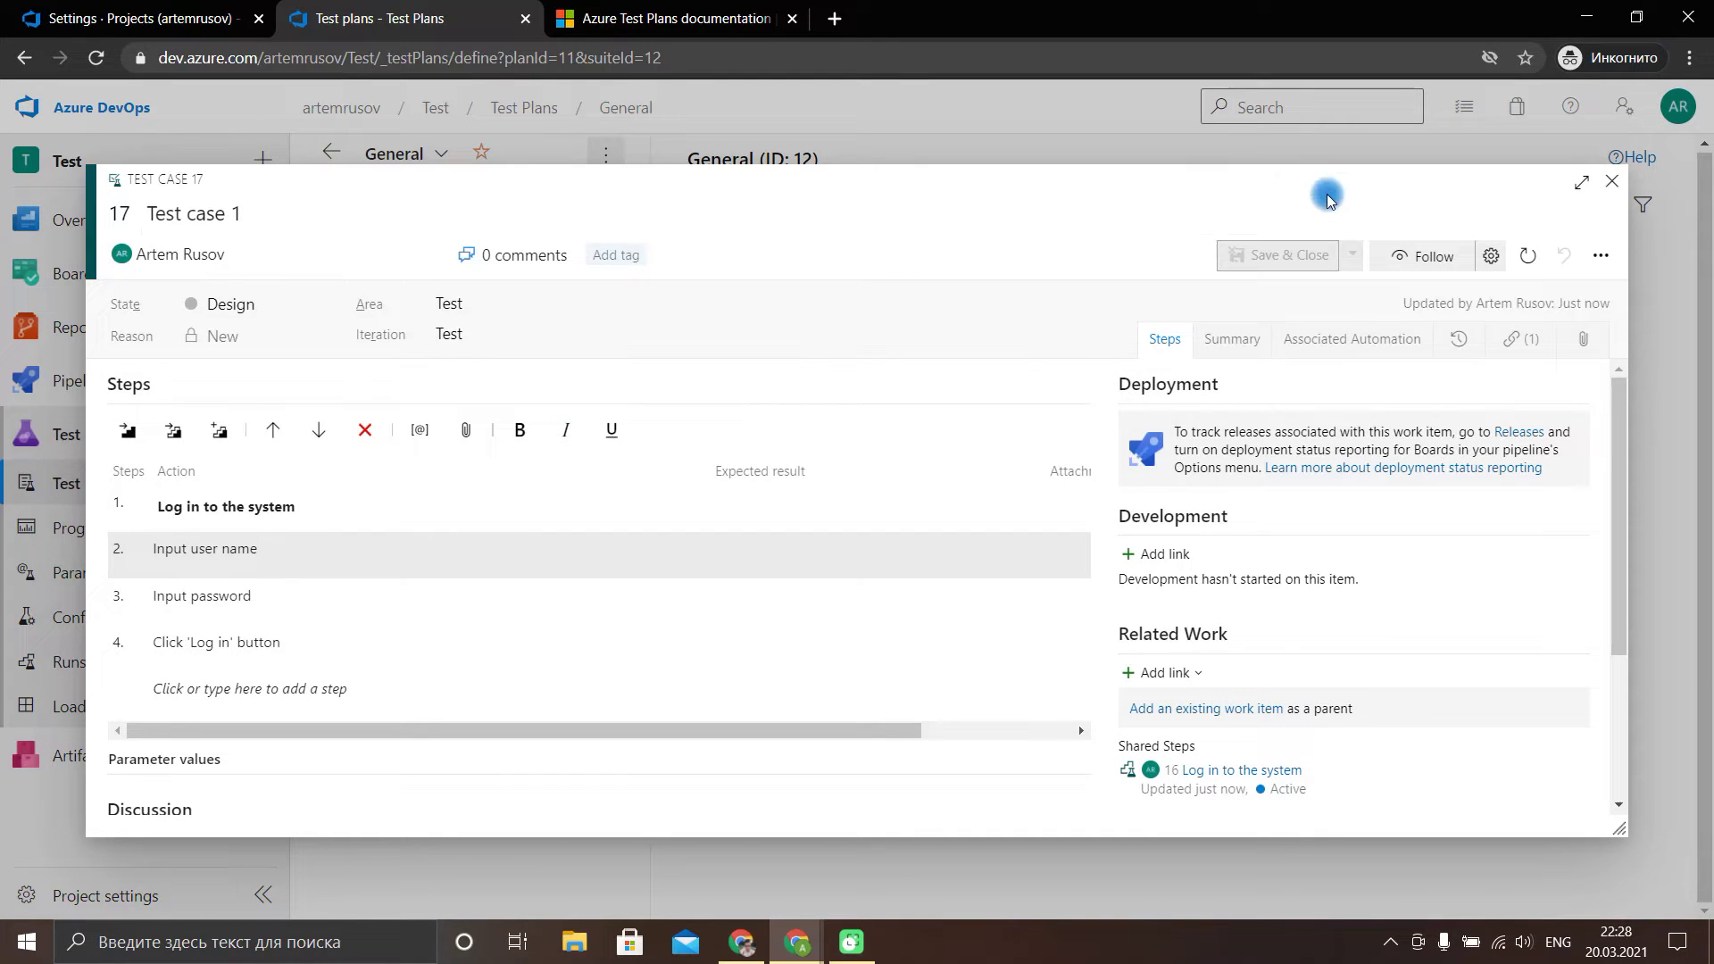
pyautogui.click(1604, 194)
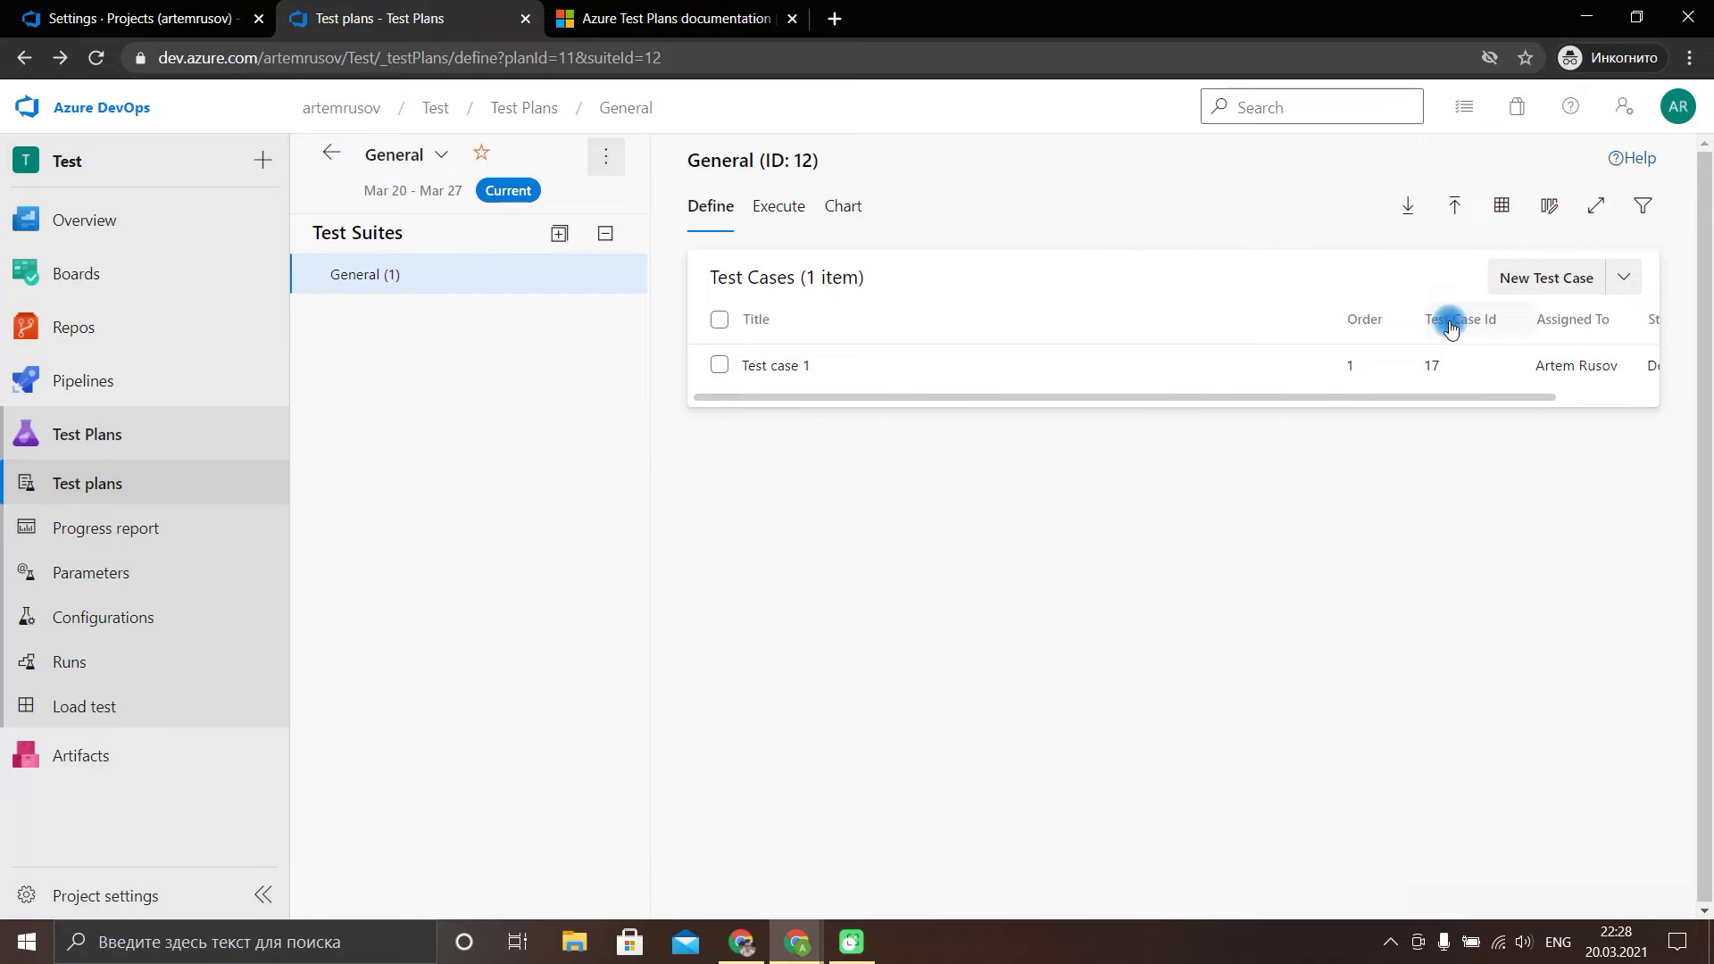
# Insert the shared steps "Log in to the system" into another new, untitled test case, and discard that test case without saving.
pyautogui.click(1558, 280)
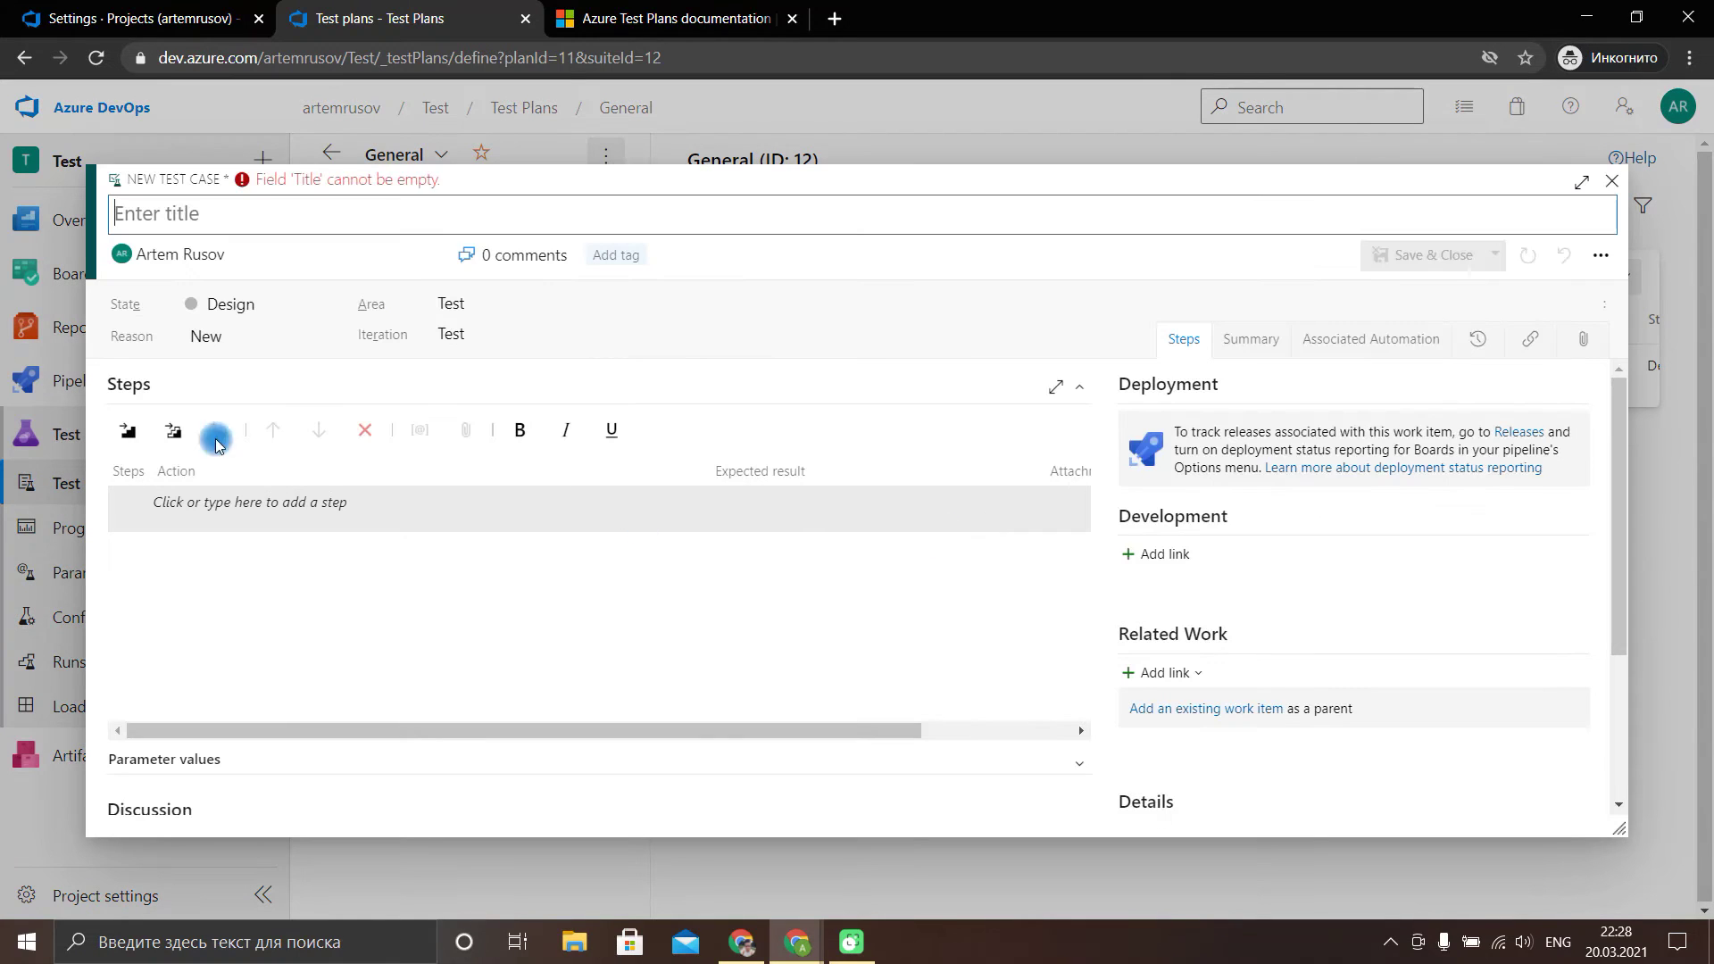
pyautogui.click(220, 507)
pyautogui.click(173, 430)
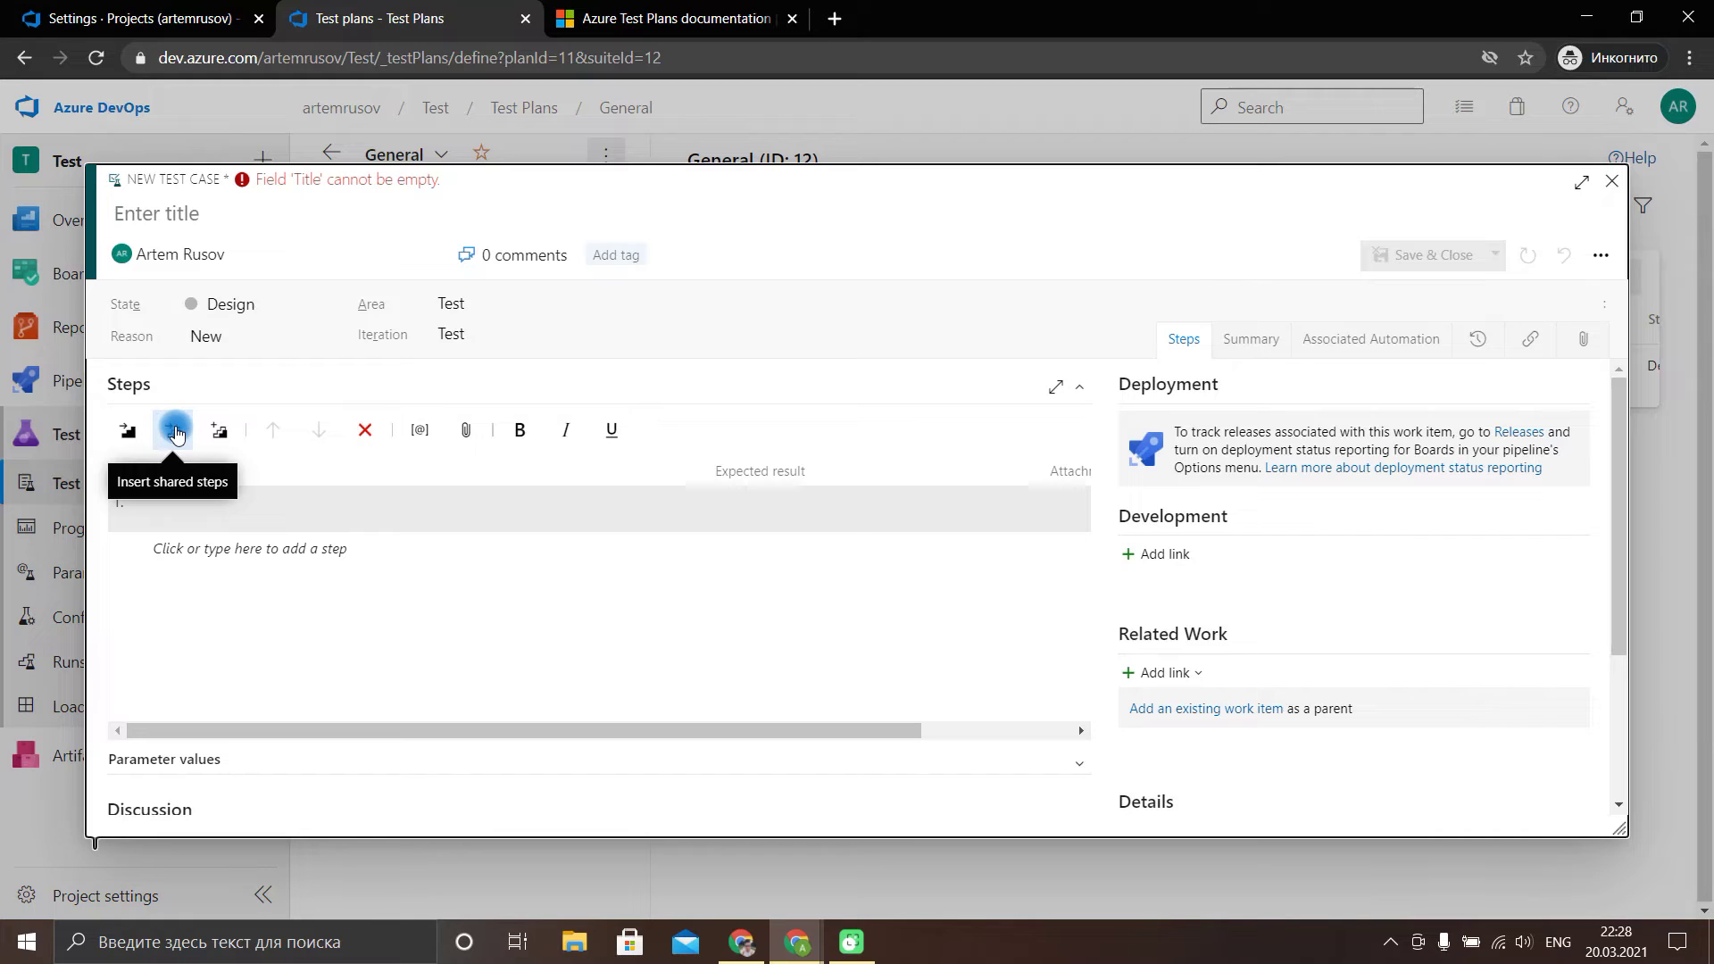
pyautogui.click(174, 430)
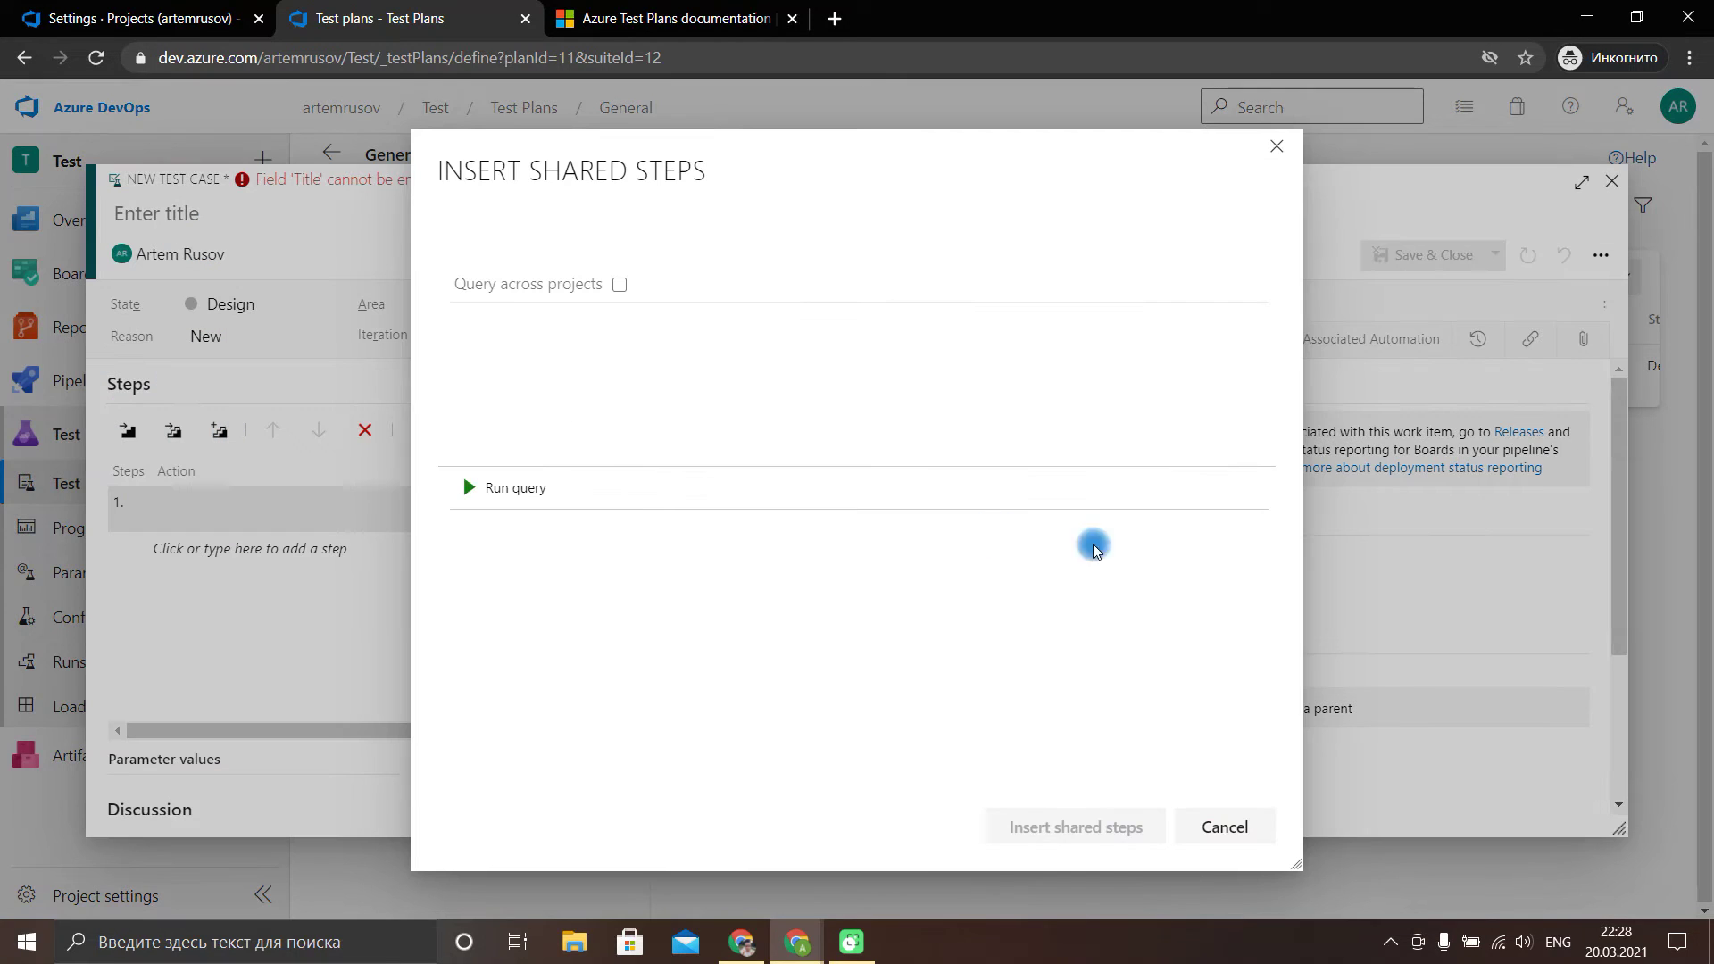
pyautogui.click(471, 487)
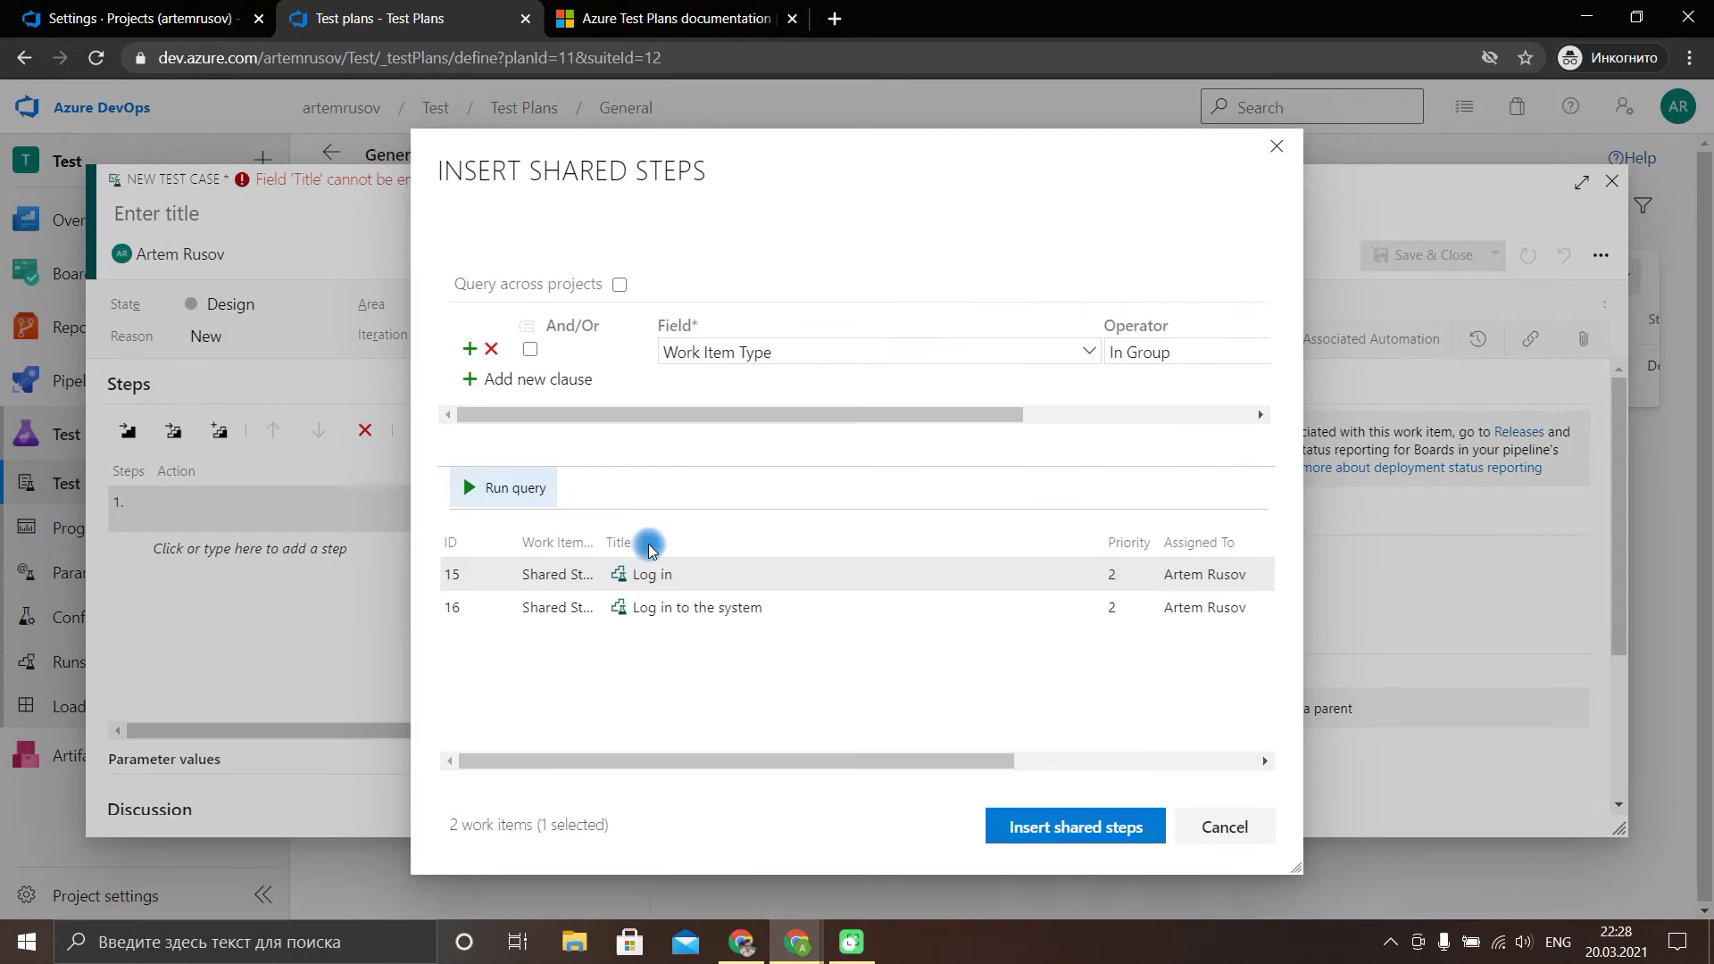
pyautogui.doubleClick(788, 606)
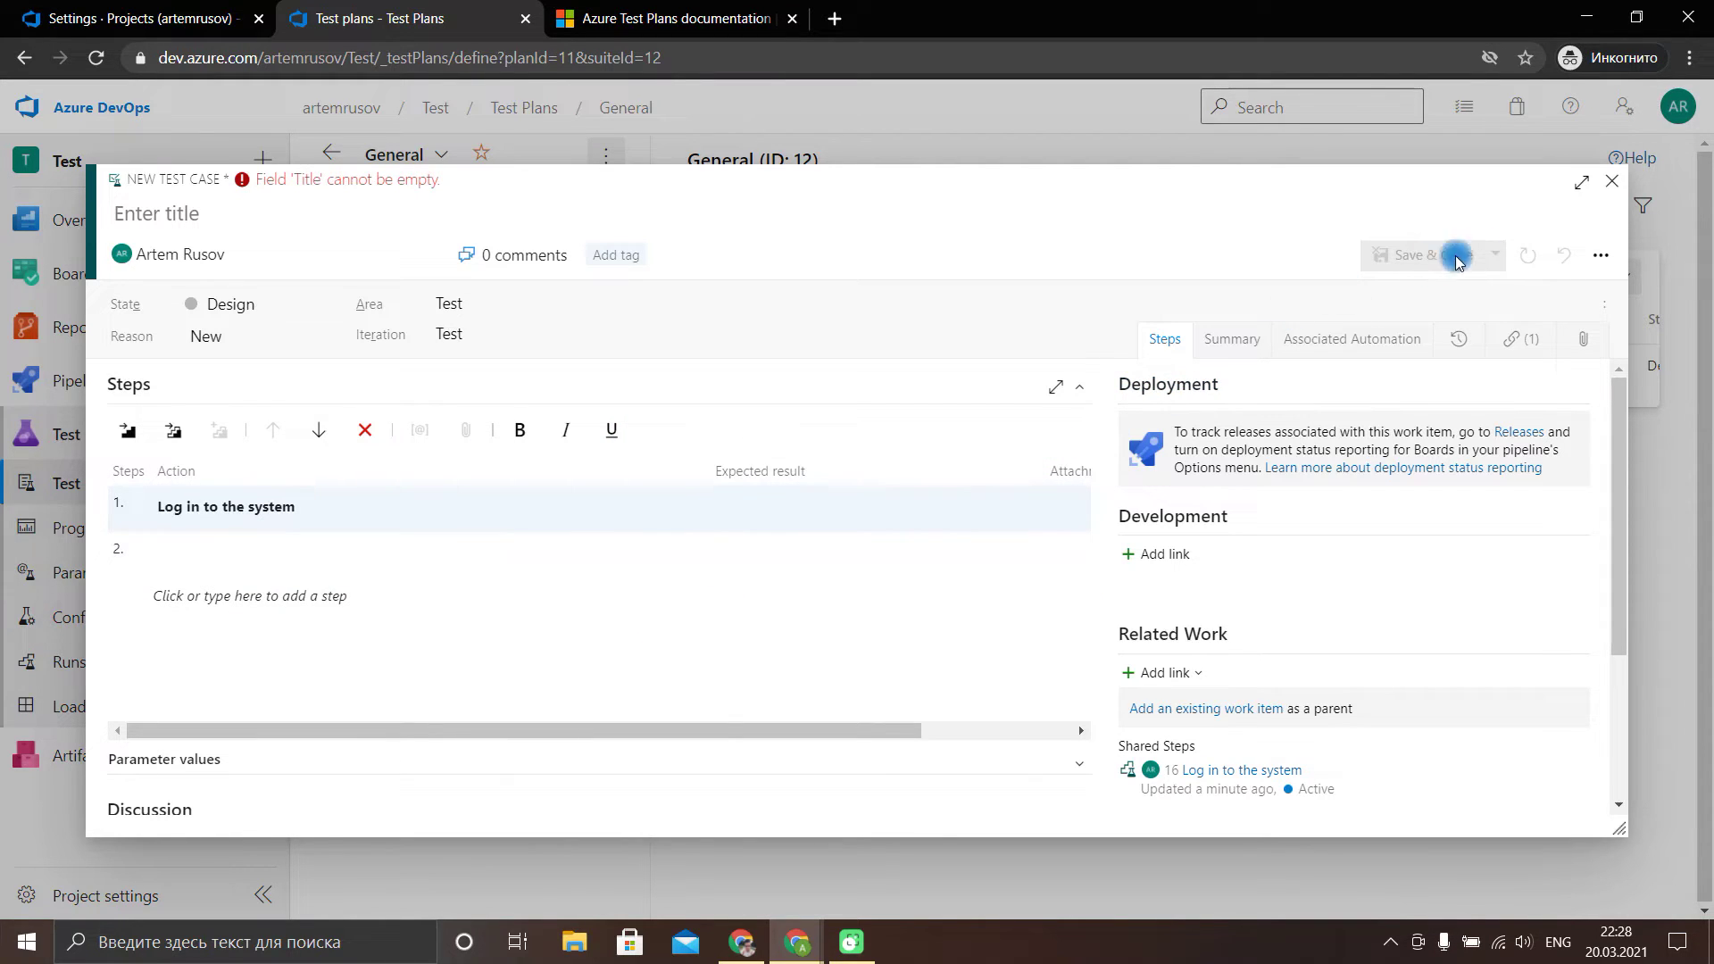
pyautogui.click(1607, 185)
pyautogui.click(882, 568)
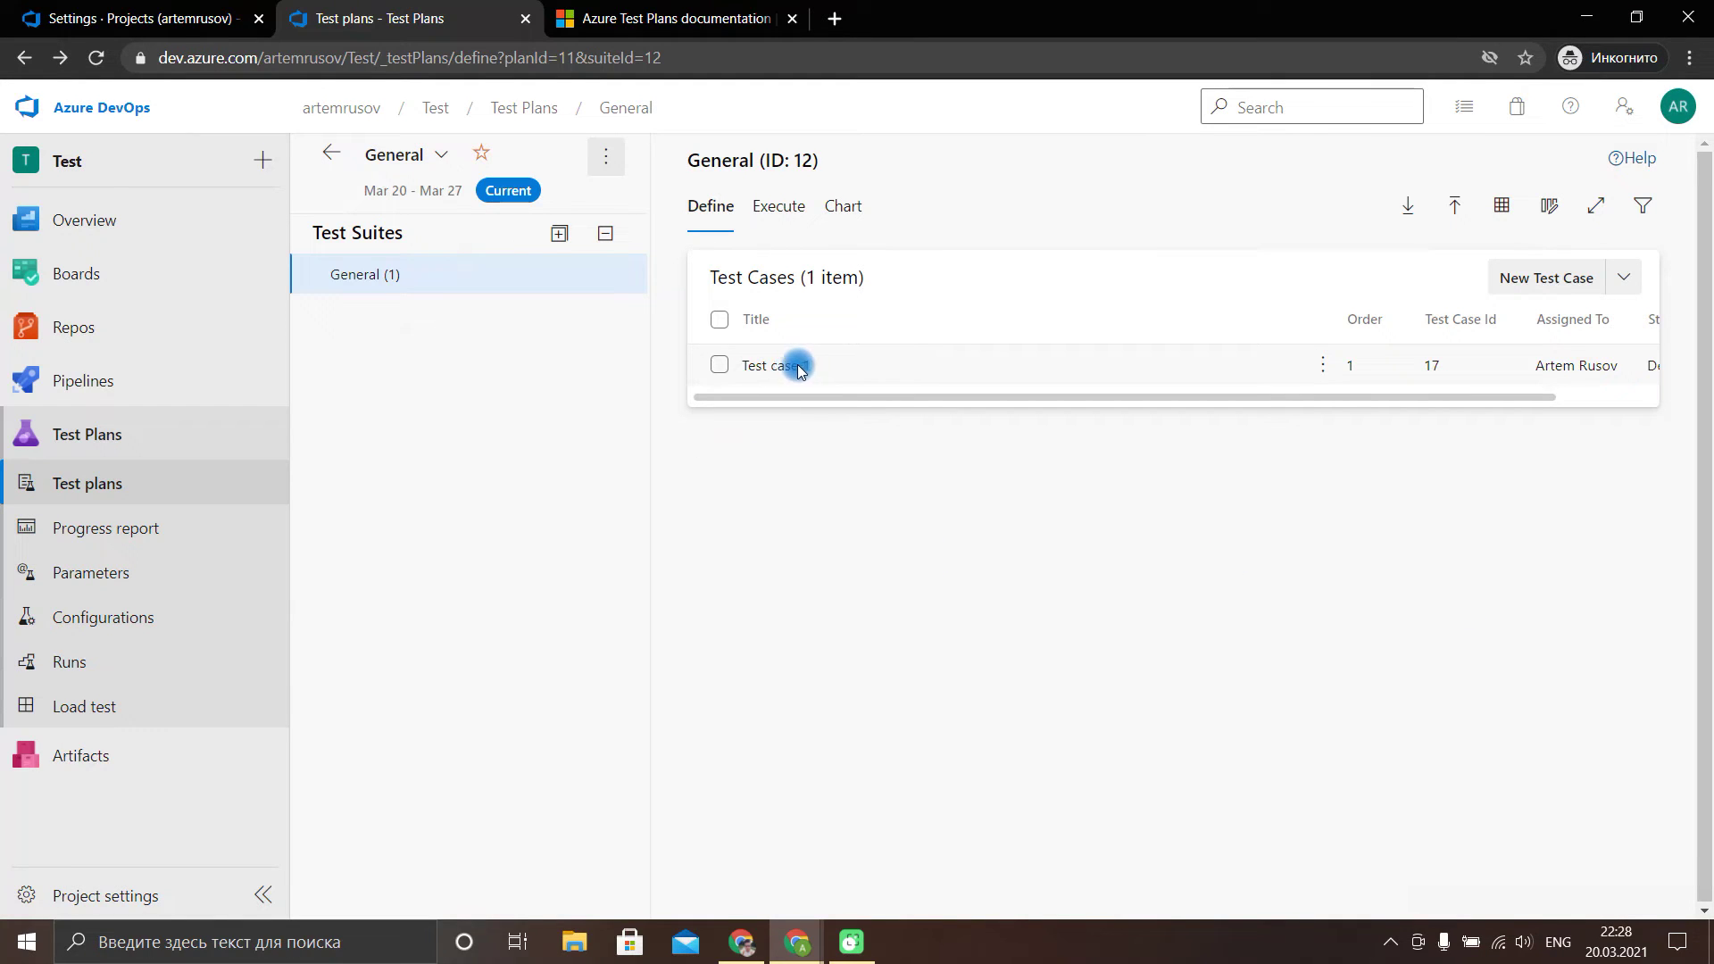
# Open Test case 1 and start adding a related-work link to an existing item with the link type Tested By.
pyautogui.click(776, 365)
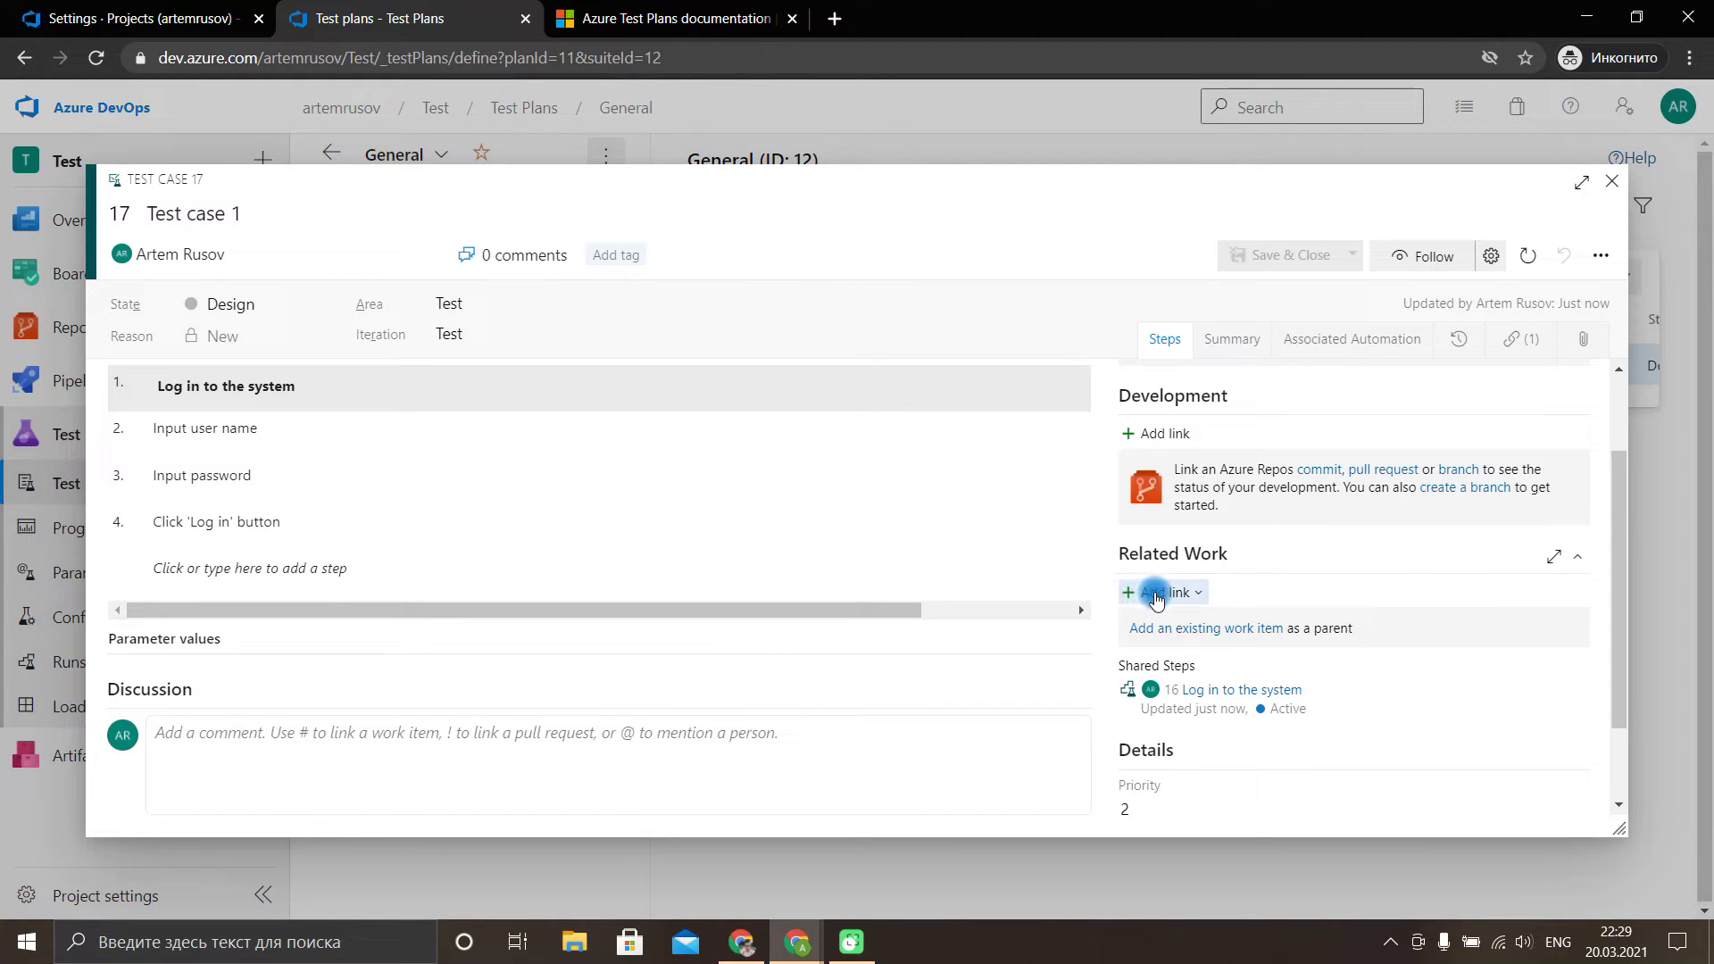
pyautogui.click(1156, 595)
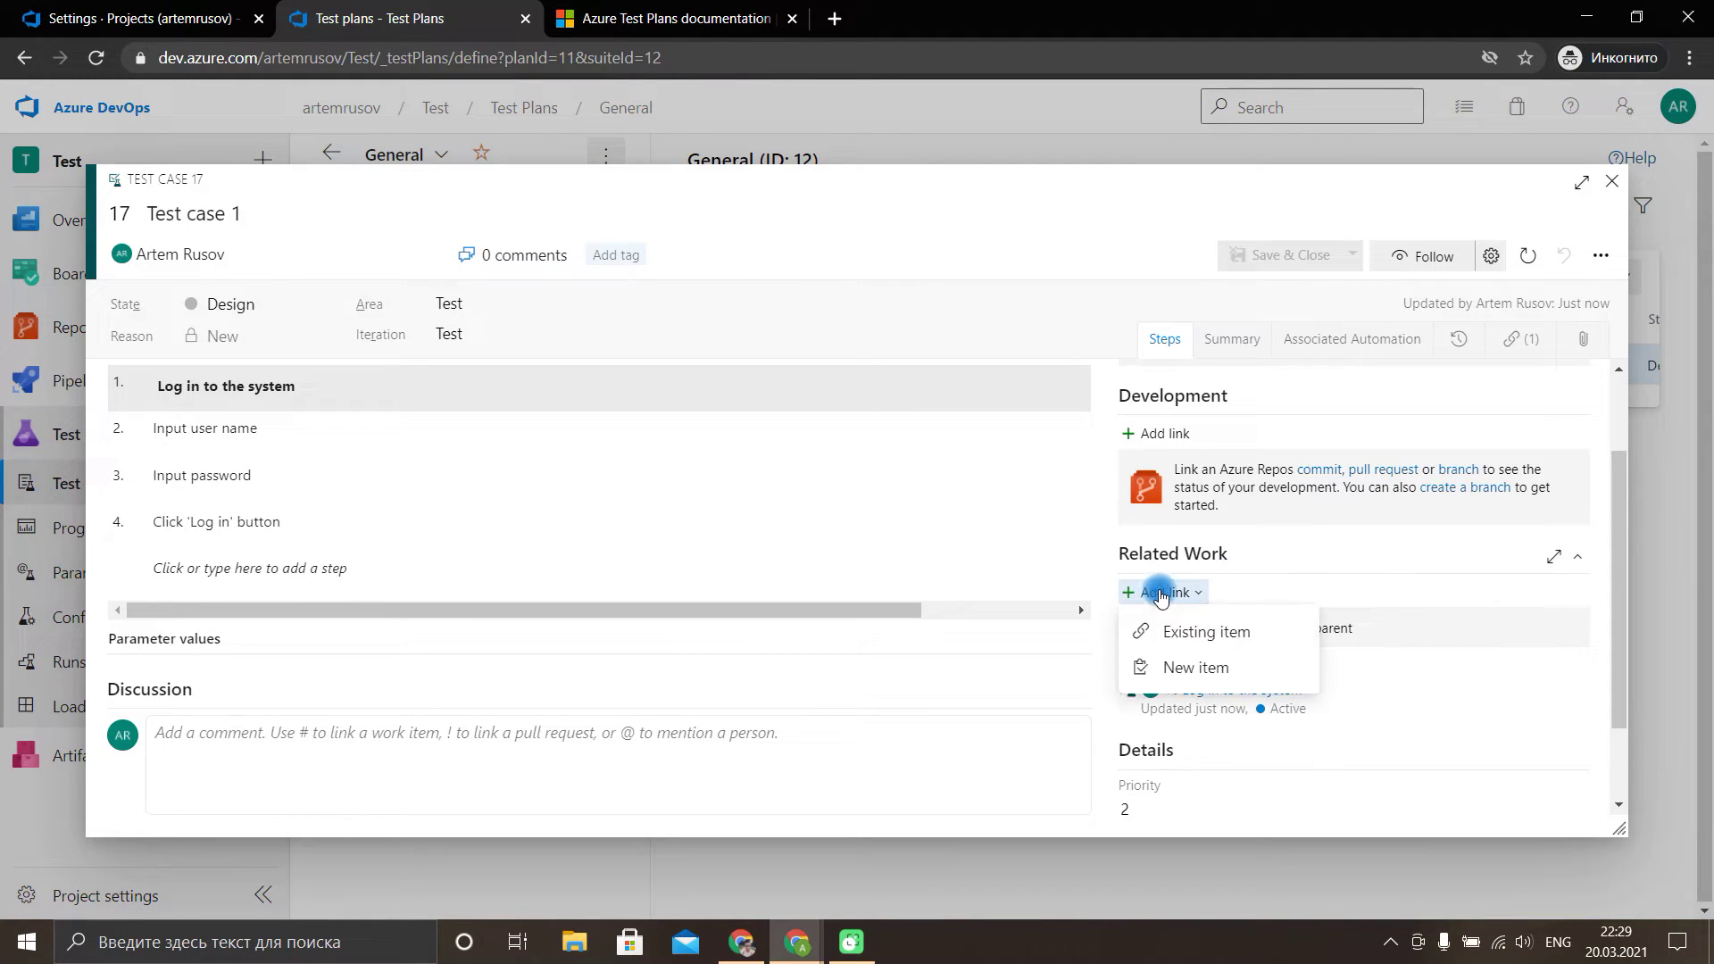
pyautogui.click(1181, 643)
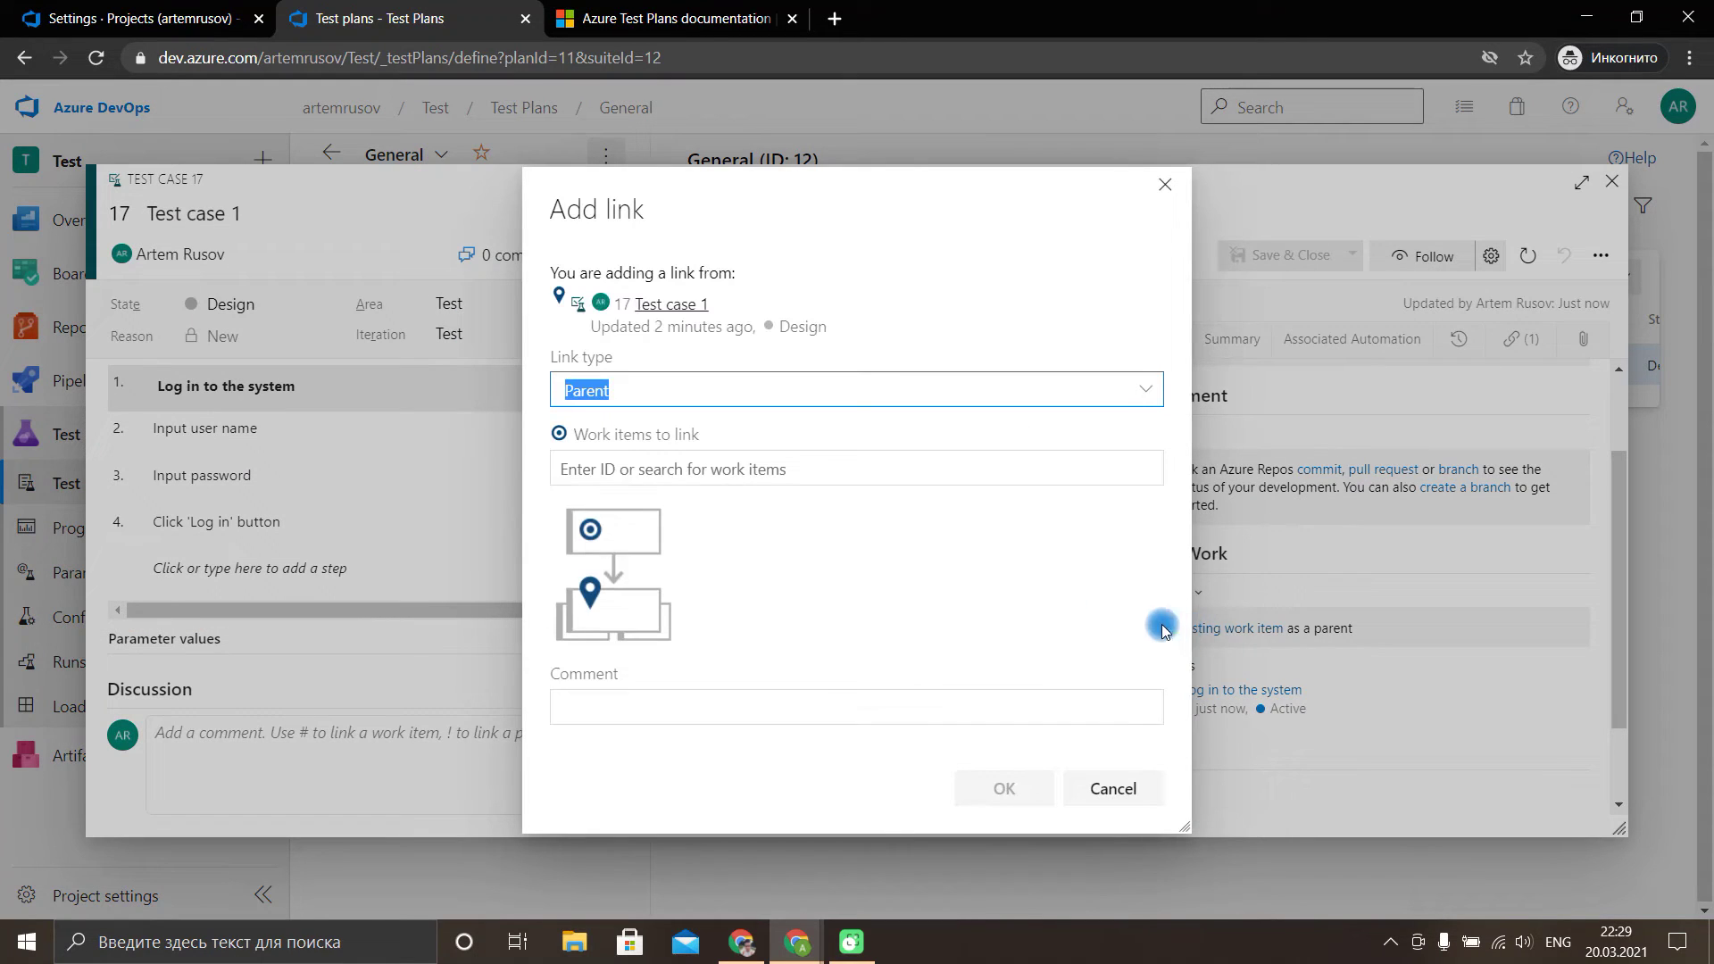
pyautogui.click(1143, 388)
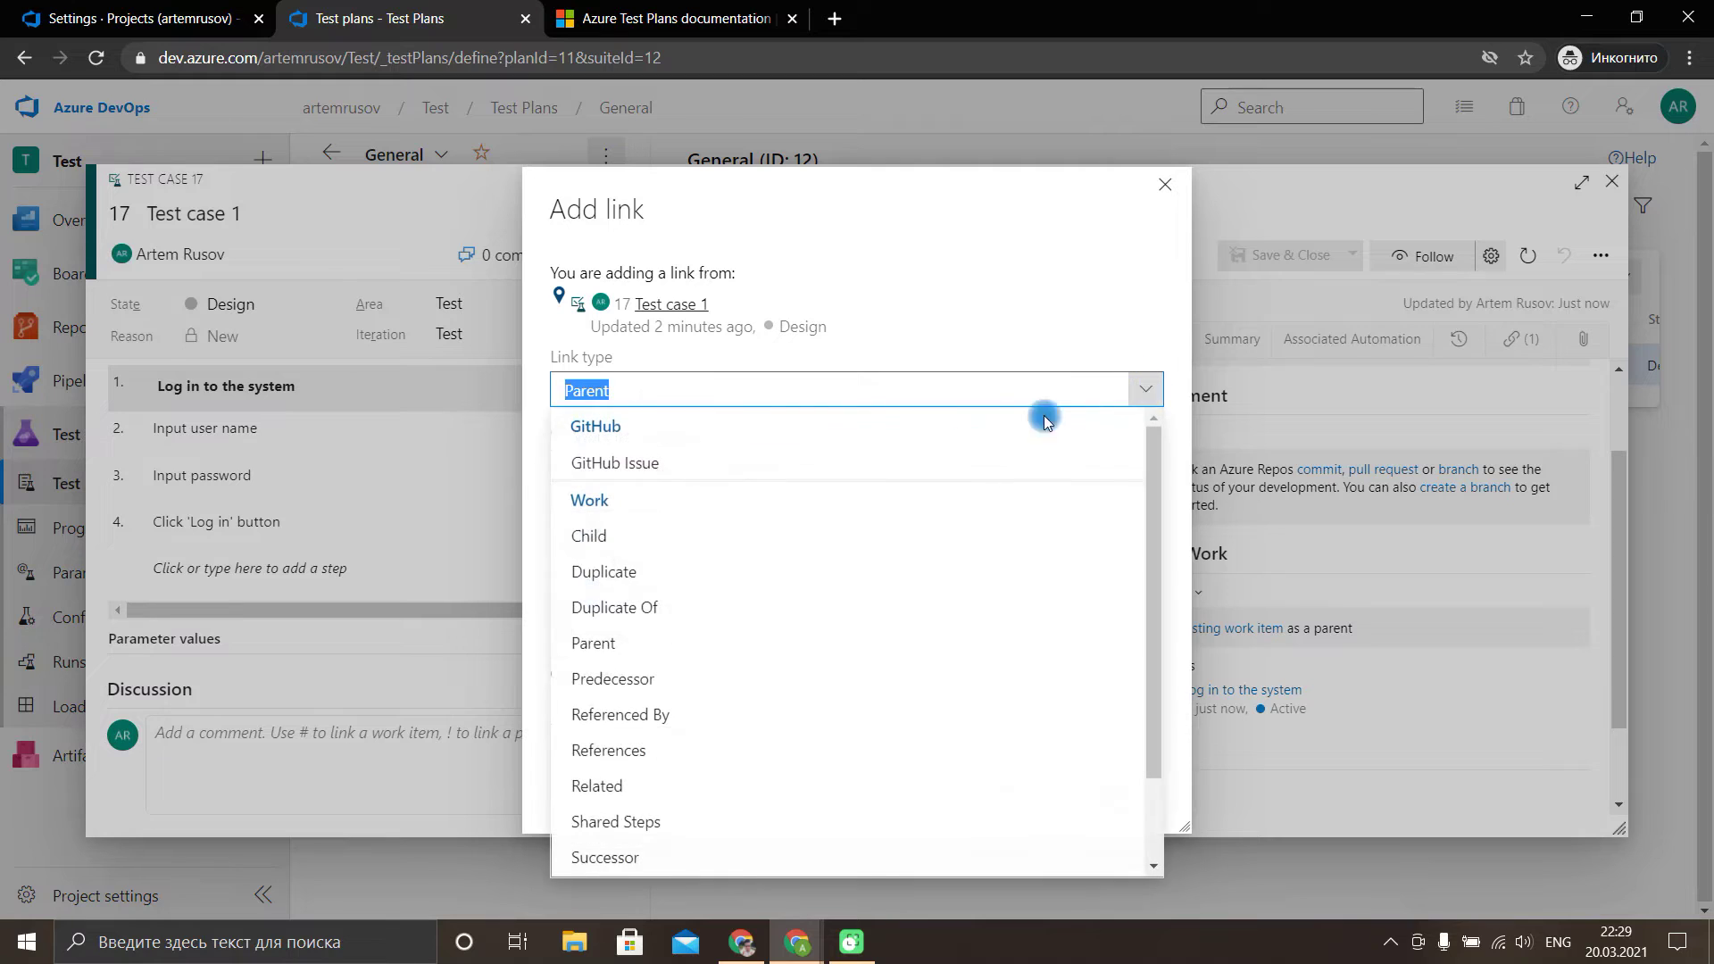
pyautogui.scroll(-1, 747, 677)
pyautogui.click(635, 817)
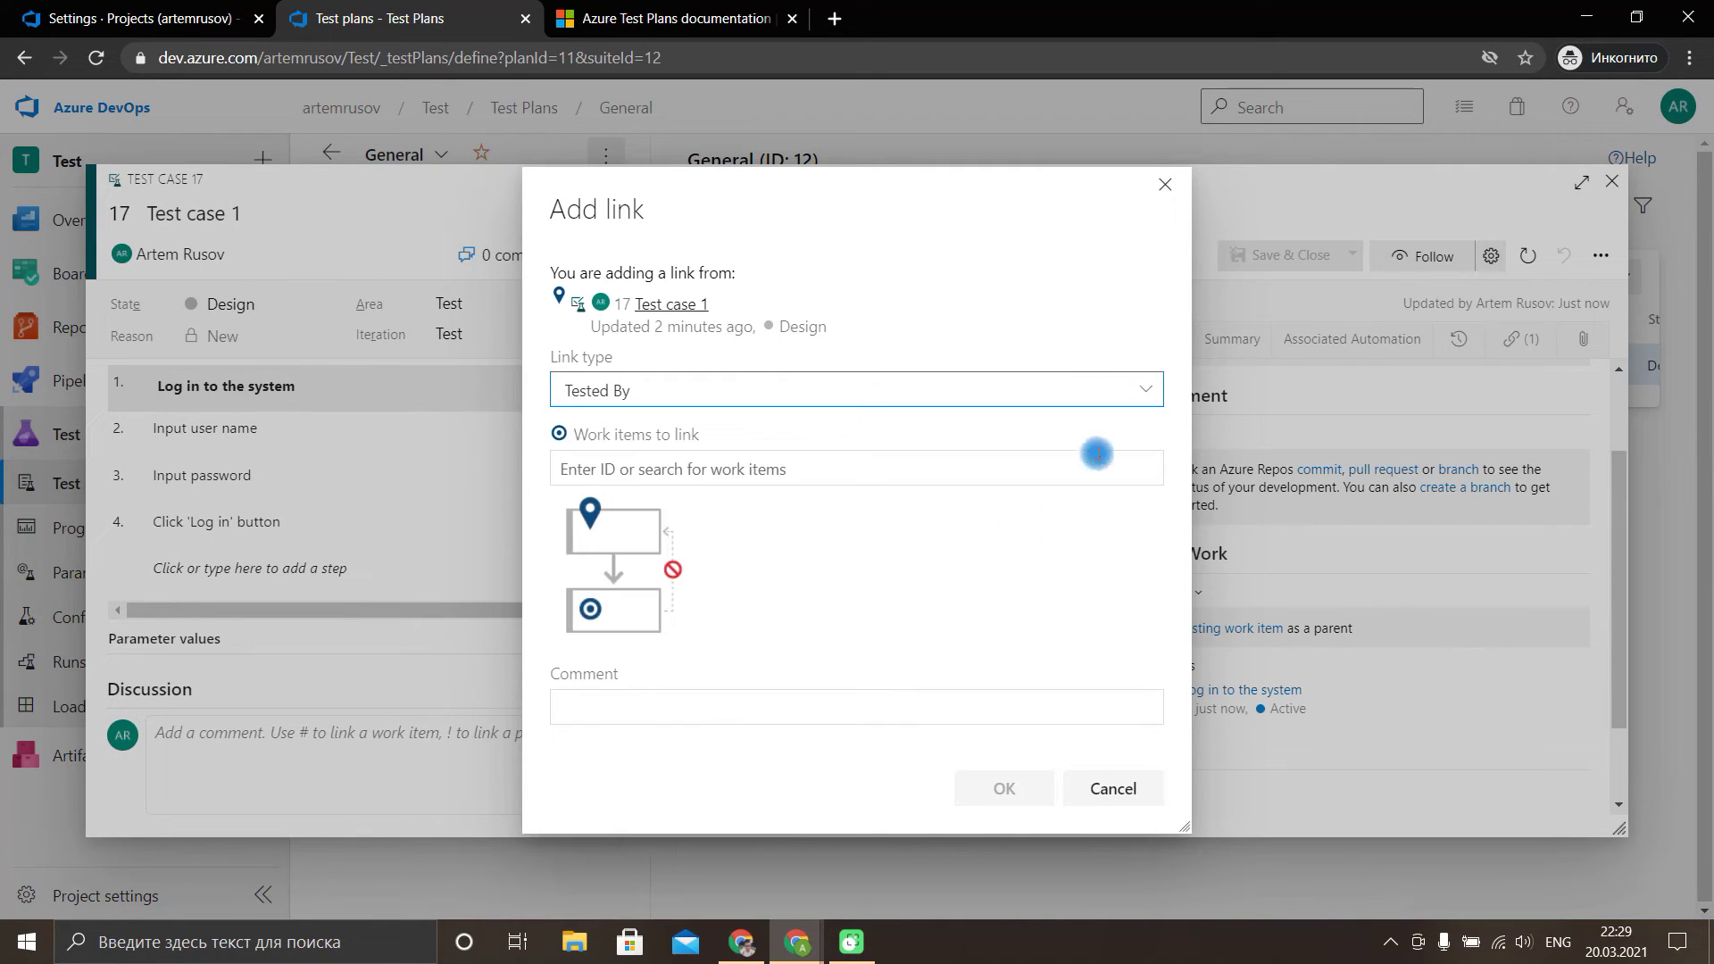
# Link Product Backlog Item 3: Test User Story 1 to the test case and save it without closing.
pyautogui.click(687, 480)
pyautogui.scroll(-1, 793, 594)
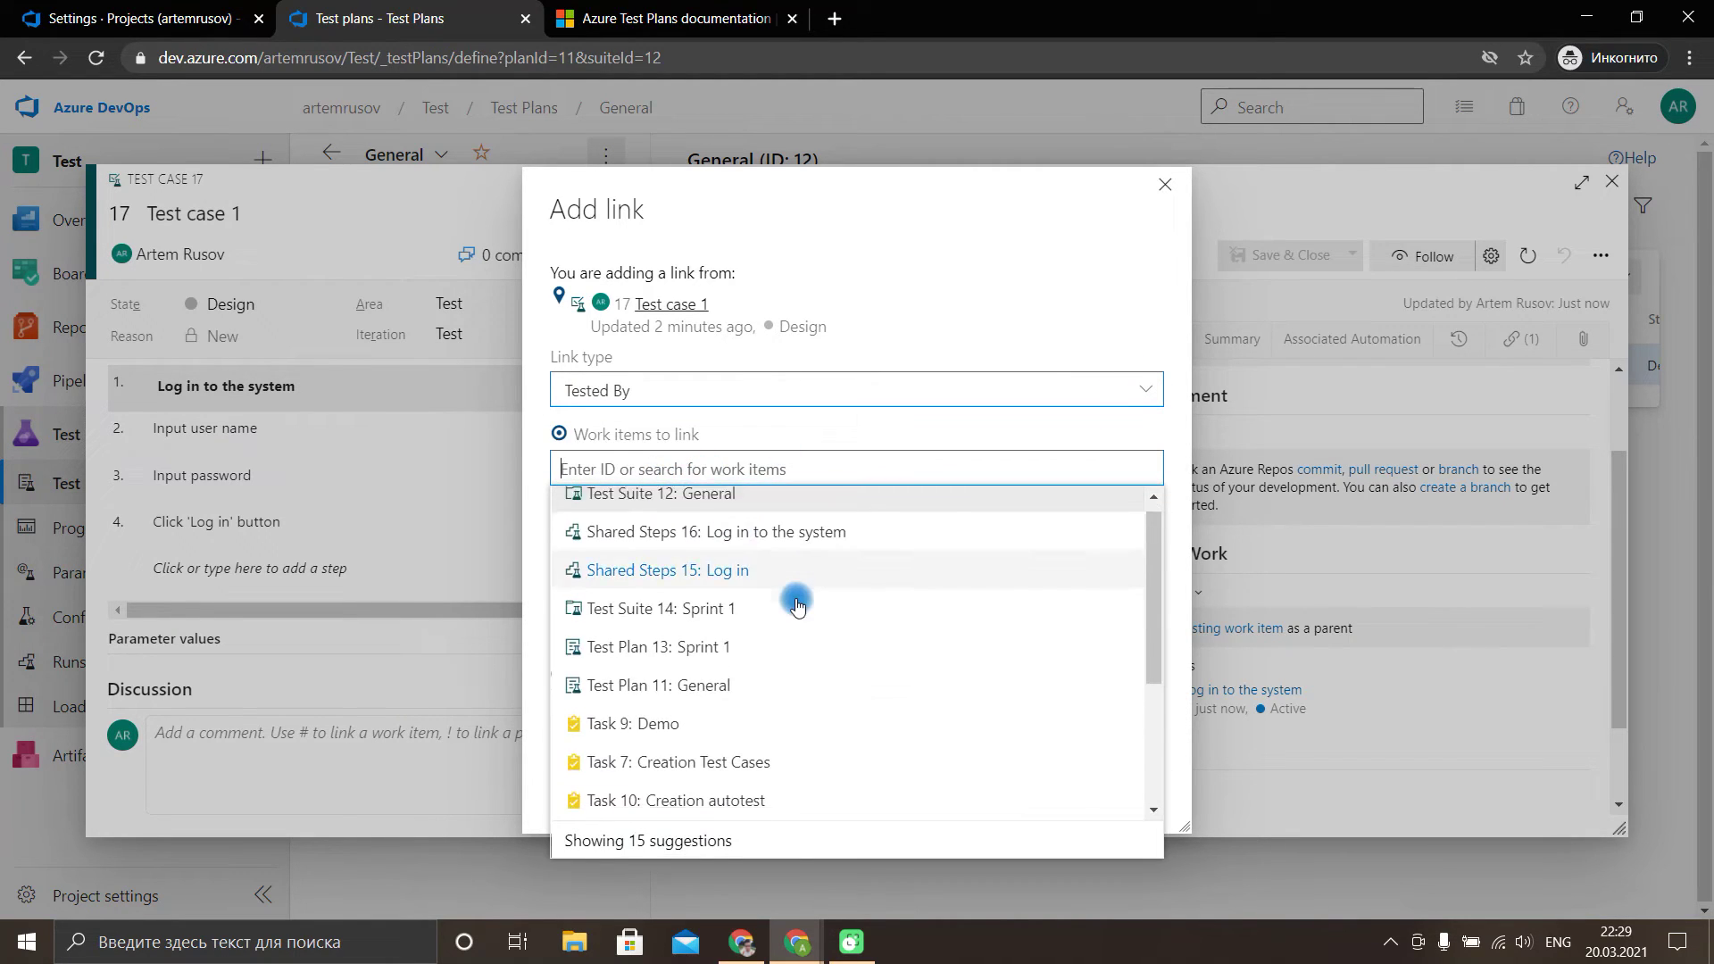
pyautogui.scroll(-2, 797, 649)
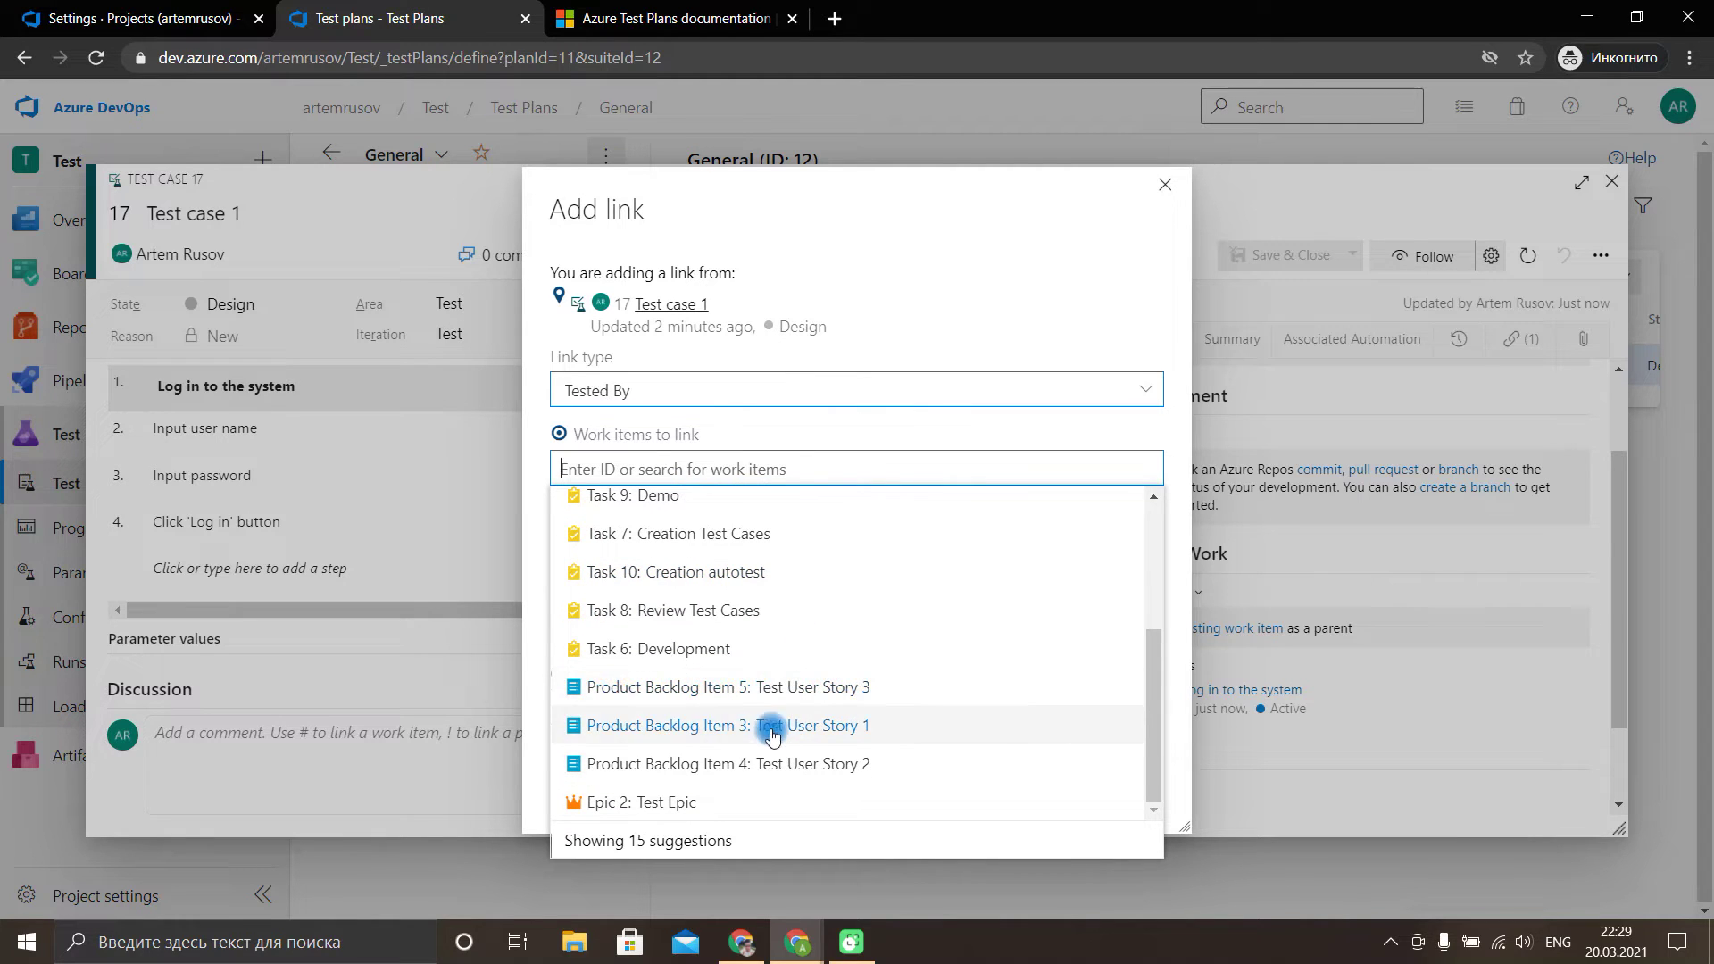
pyautogui.press('Escape')
pyautogui.click(1004, 788)
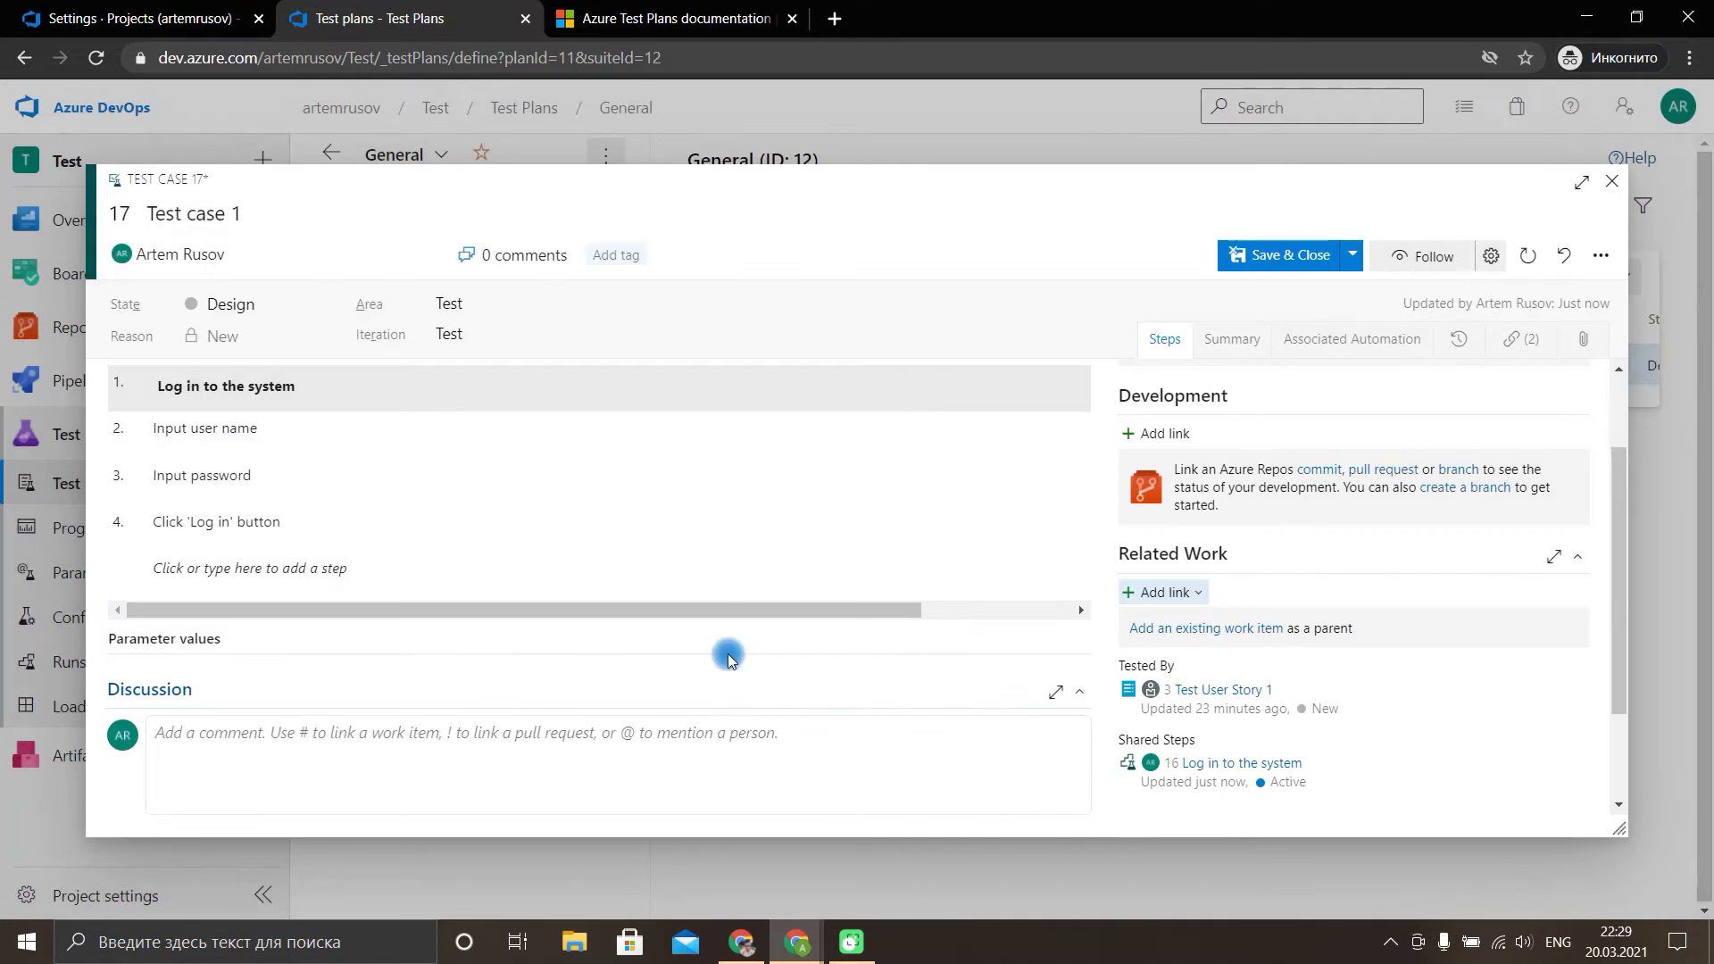
pyautogui.click(1352, 254)
pyautogui.click(1297, 281)
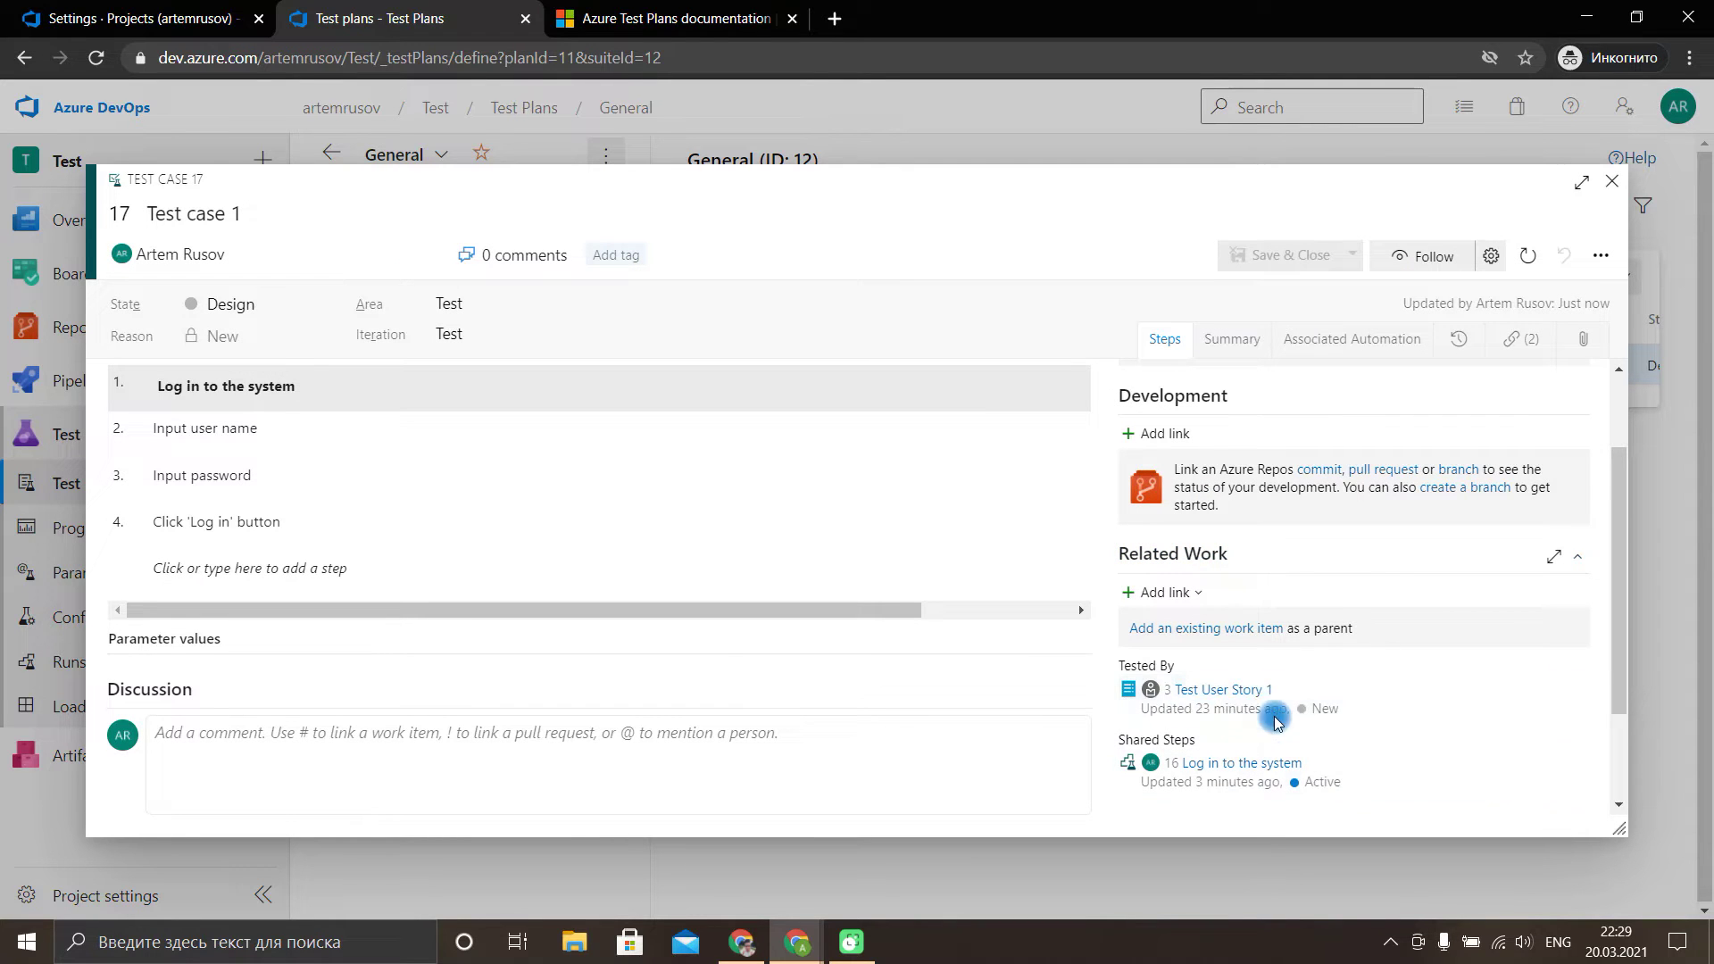
# Open the linked Test User Story 1, examine its related work, and go back to Test case 1 through its link.
pyautogui.click(1238, 696)
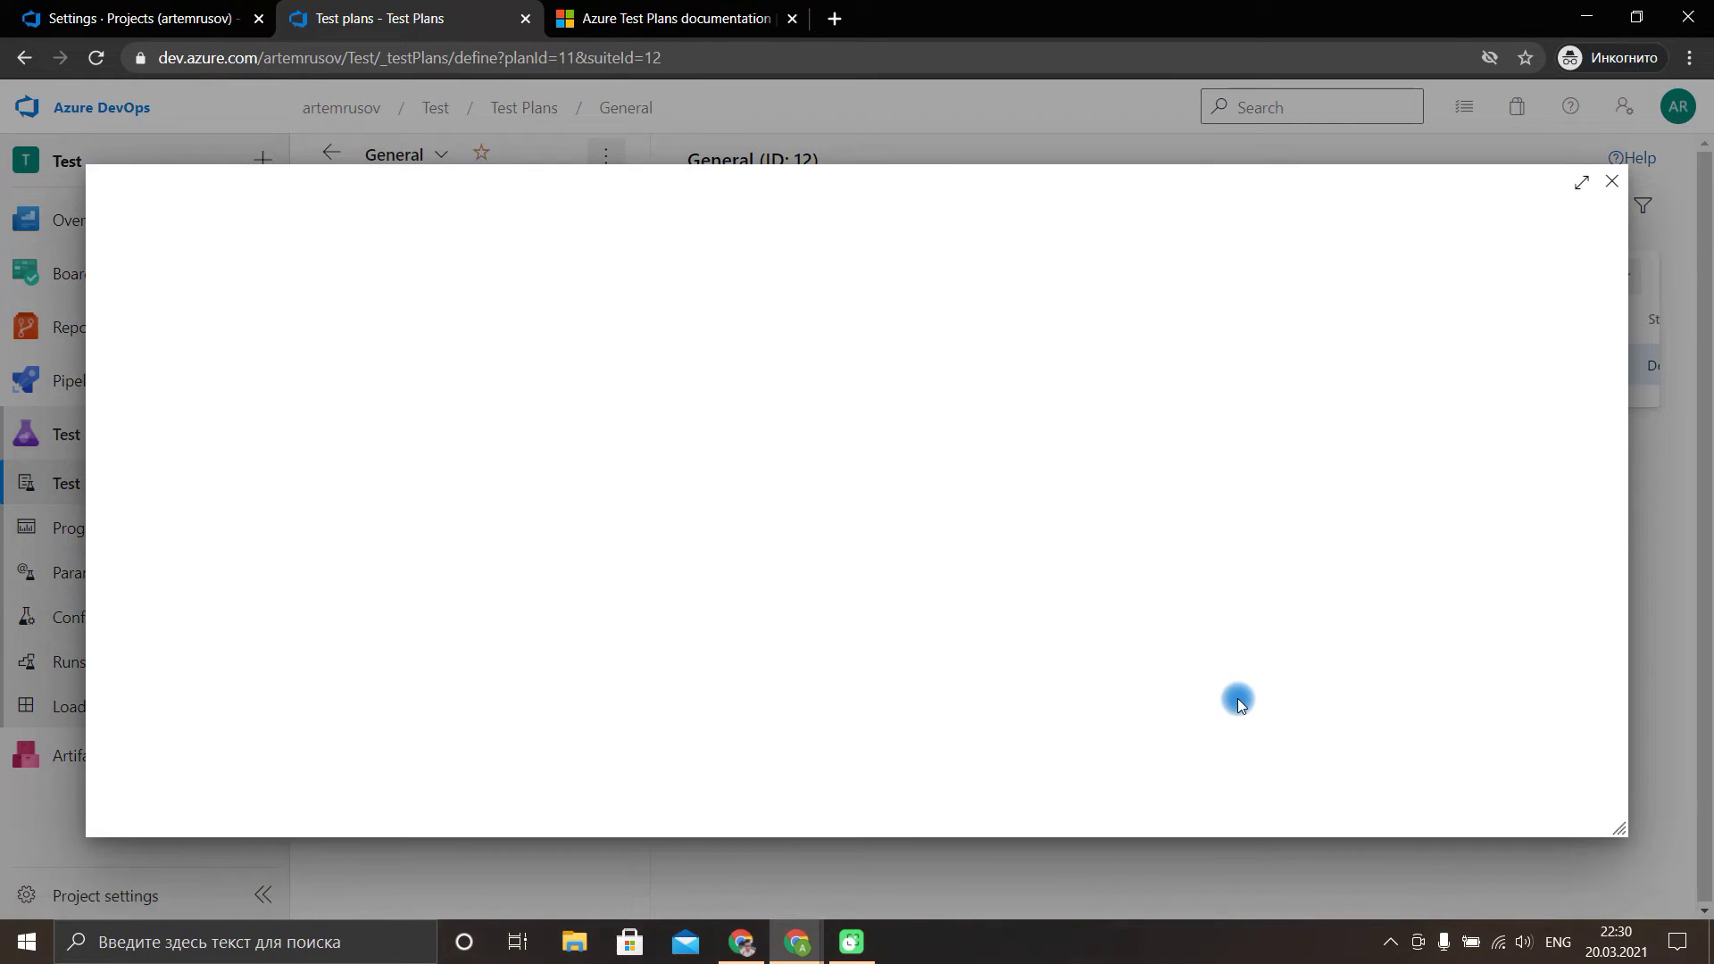
pyautogui.scroll(-1, 1340, 625)
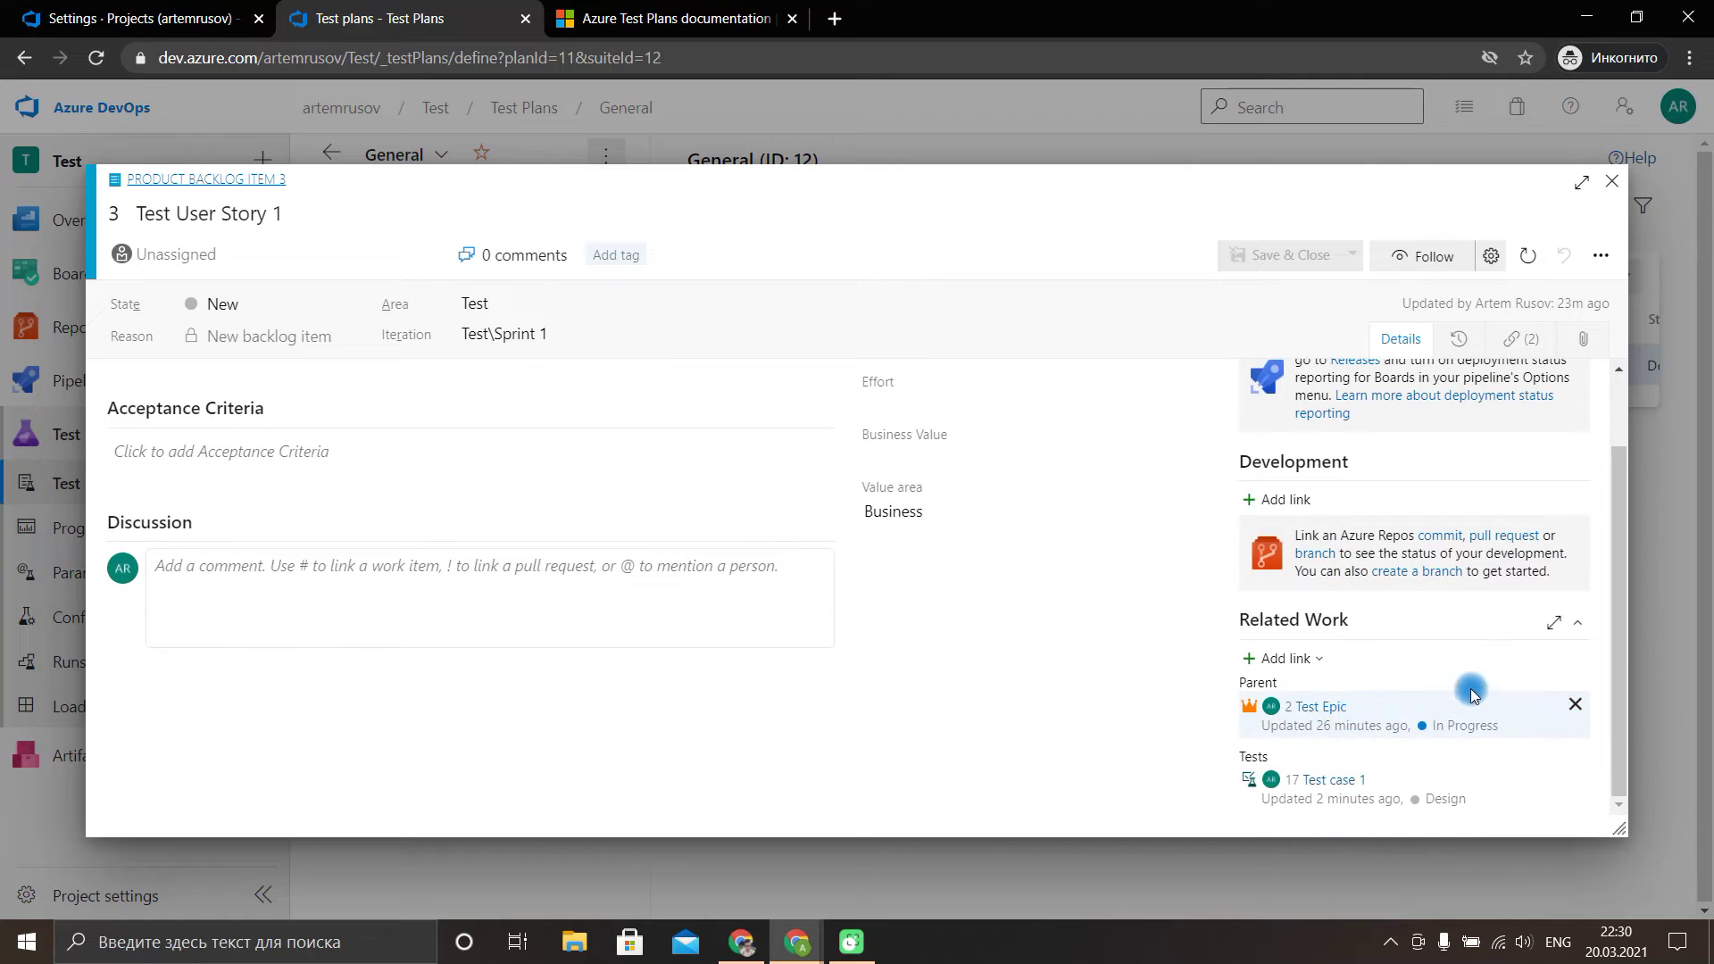
pyautogui.click(1320, 779)
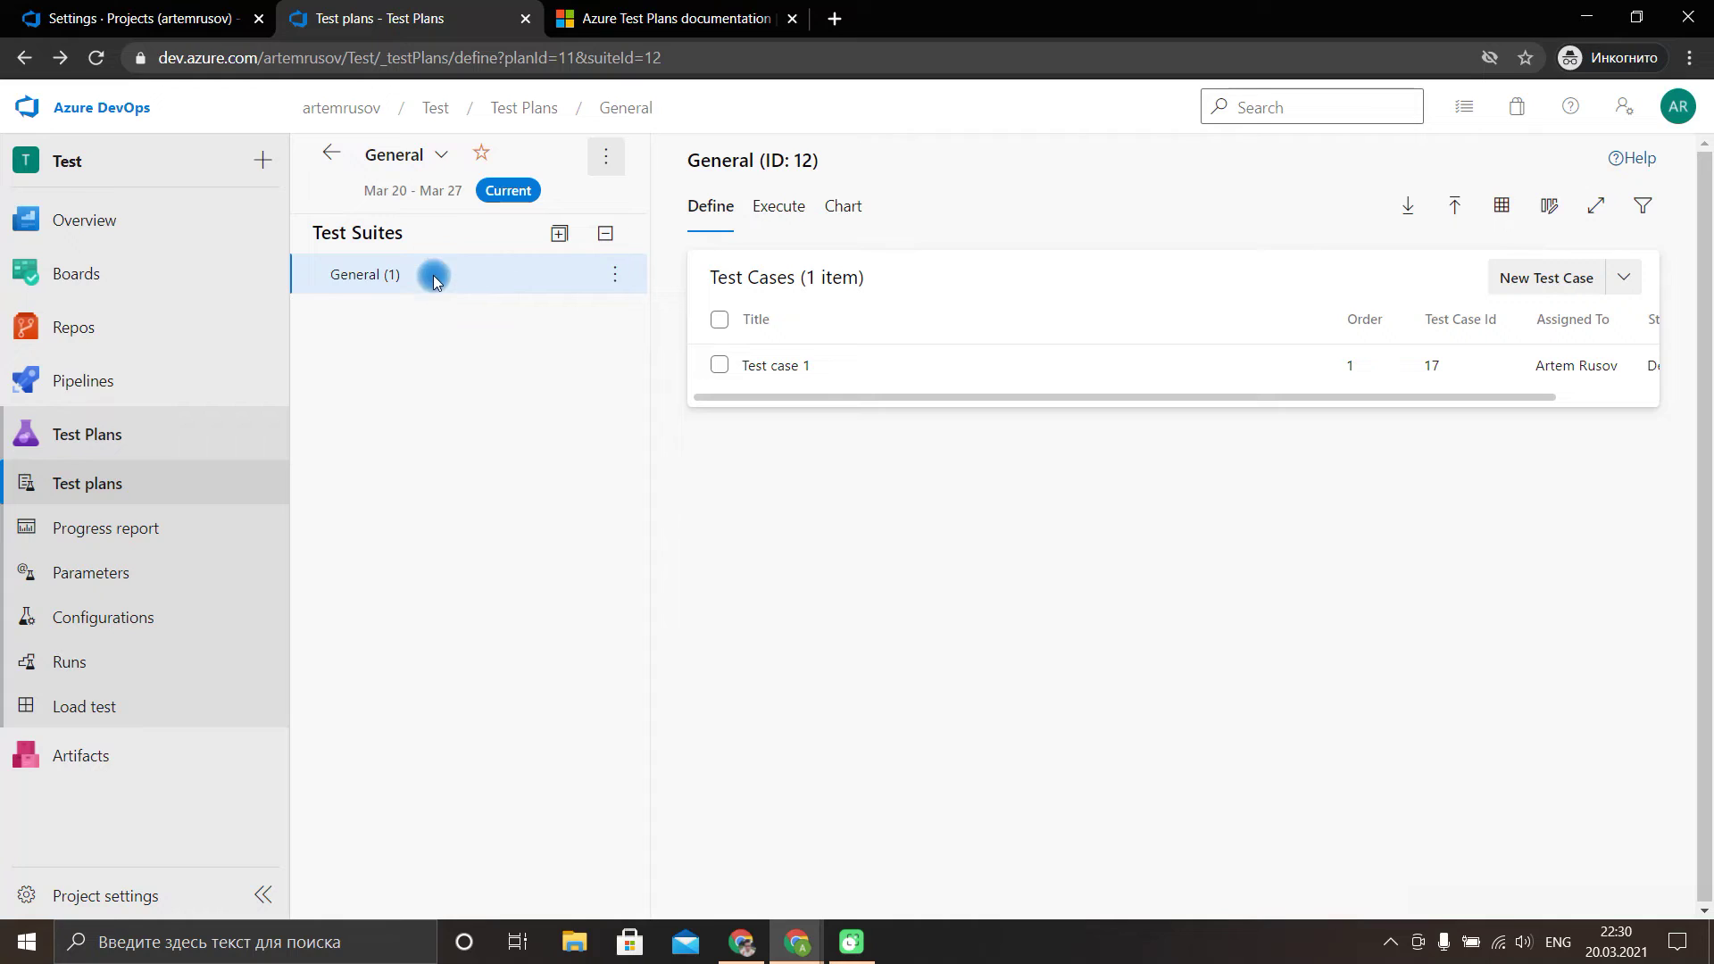
# Create a requirement-based suite under General by running the work item query and choosing Test User Story 1.
pyautogui.click(614, 274)
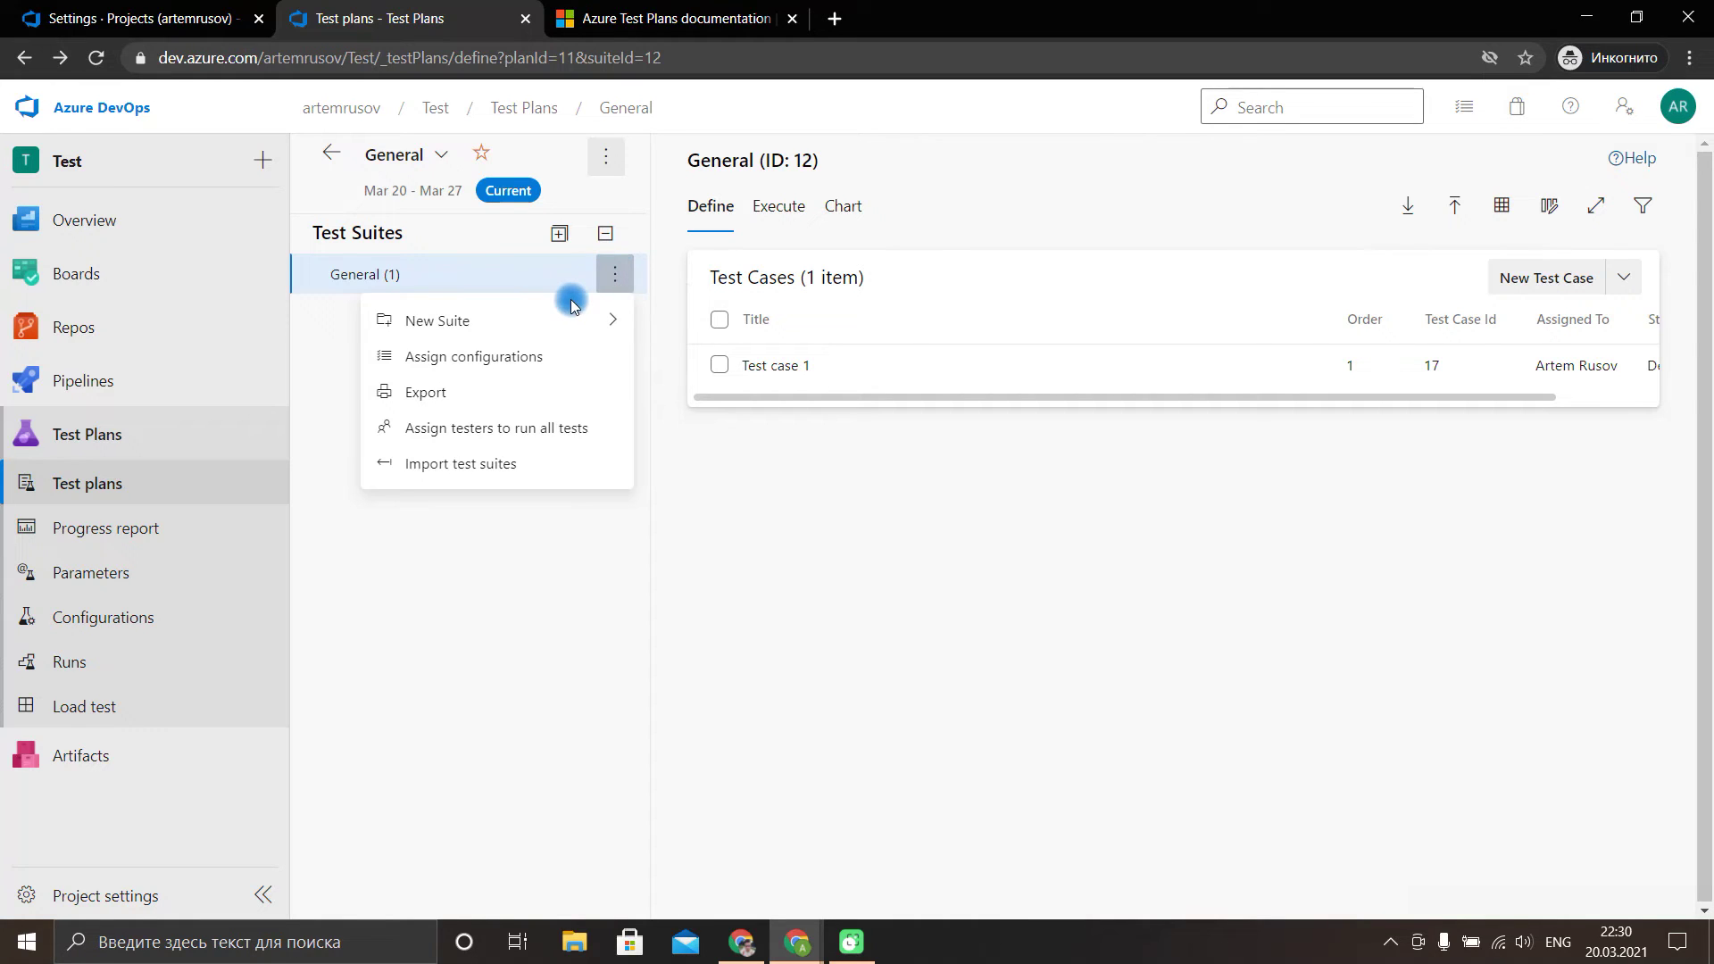
pyautogui.moveTo(567, 318)
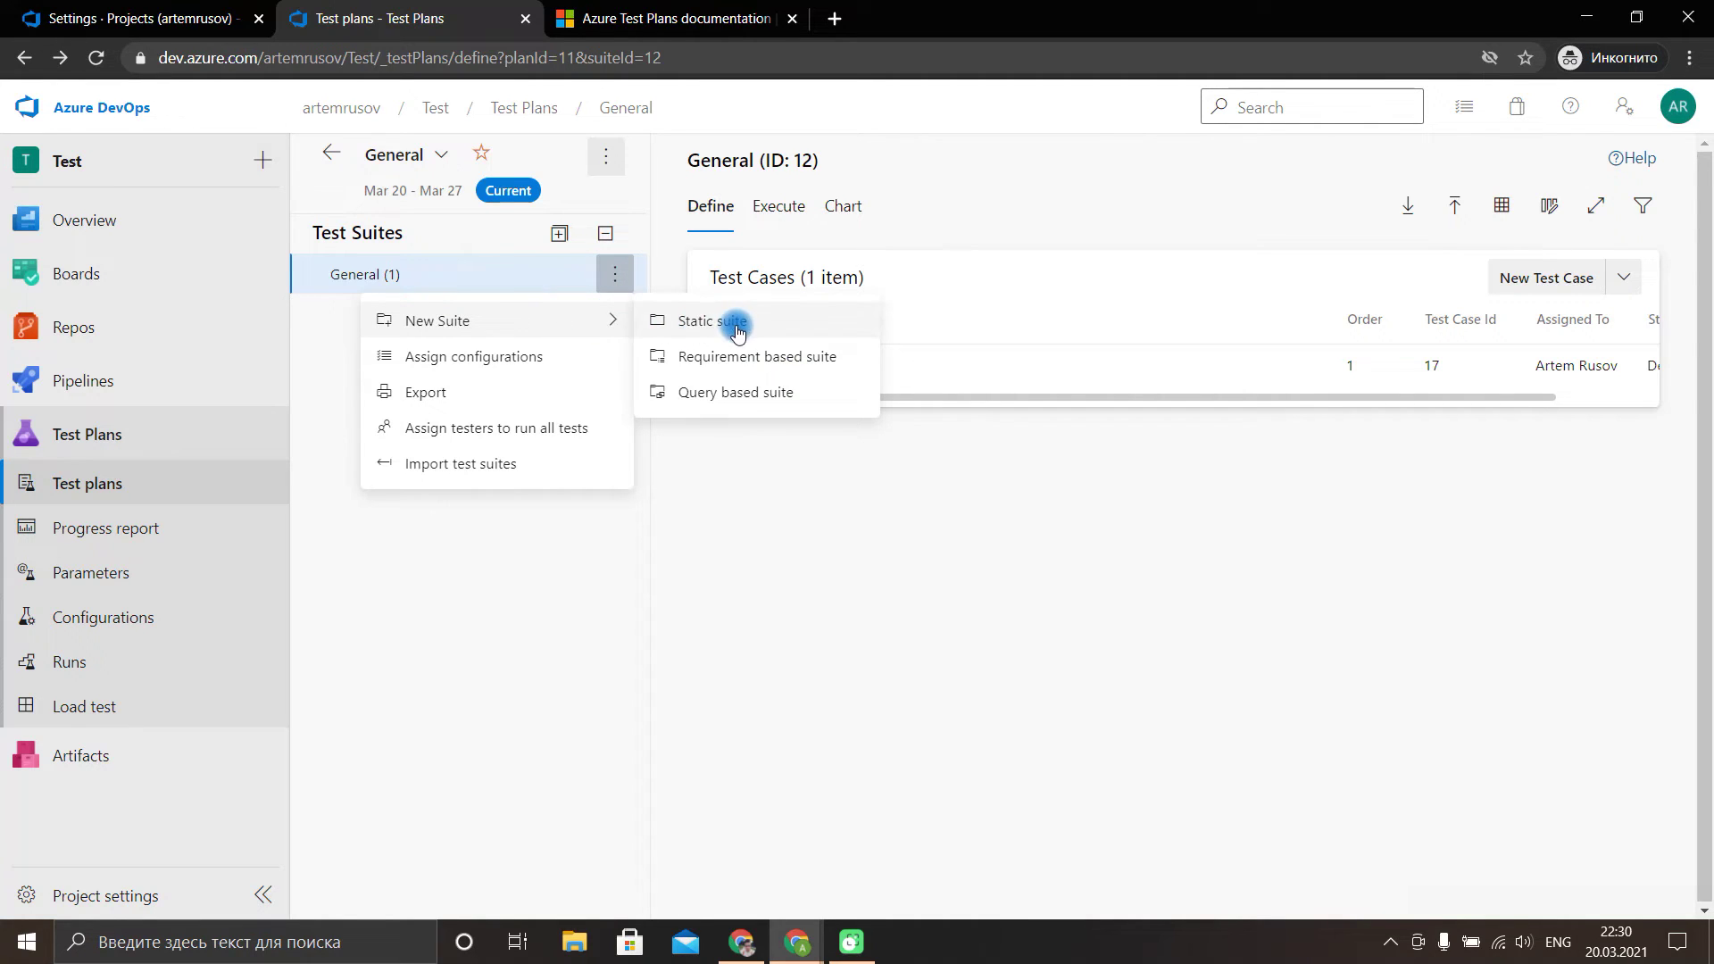
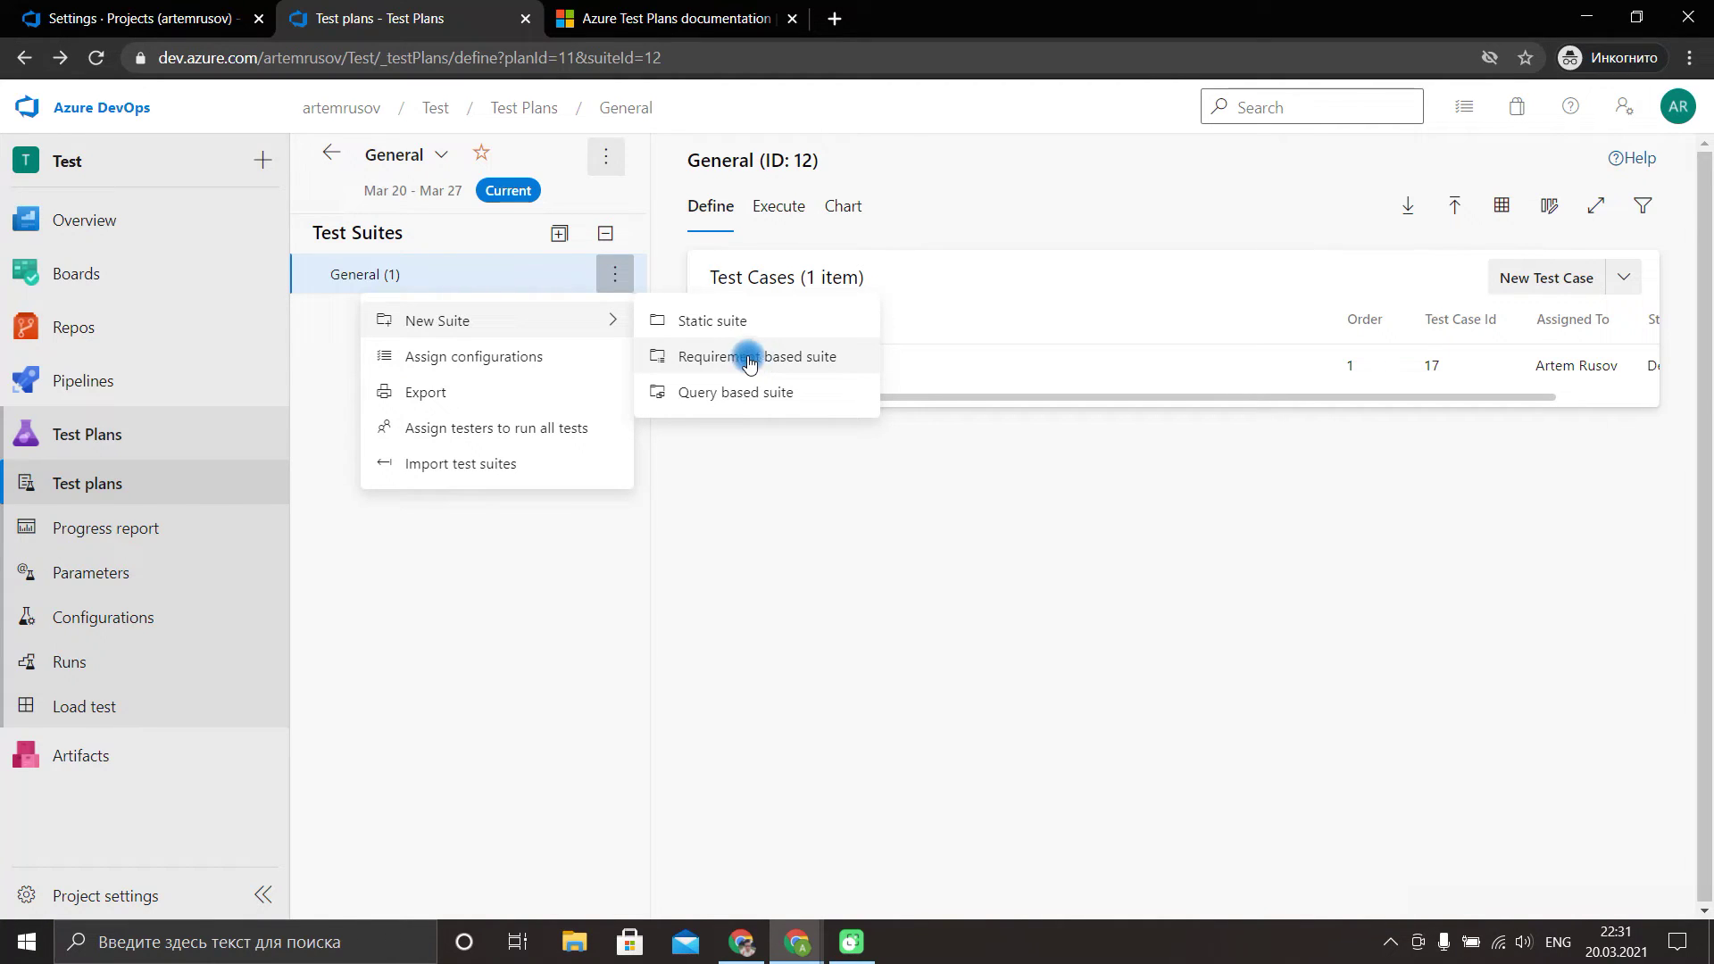
pyautogui.click(752, 357)
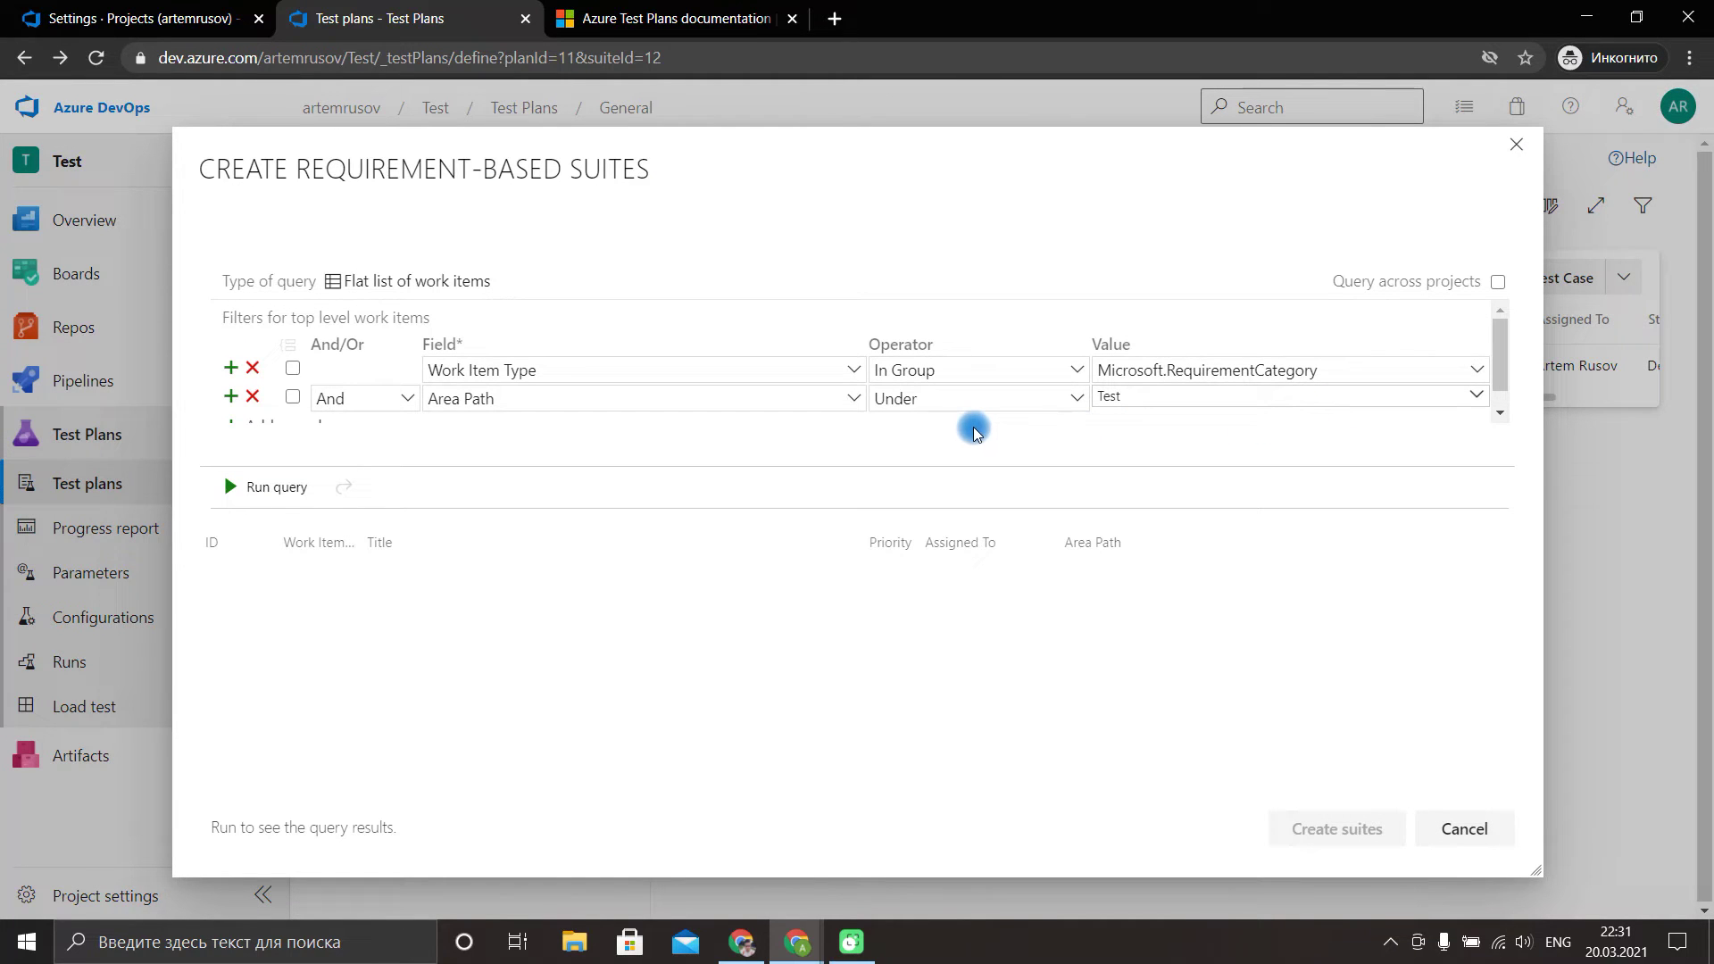
pyautogui.click(263, 487)
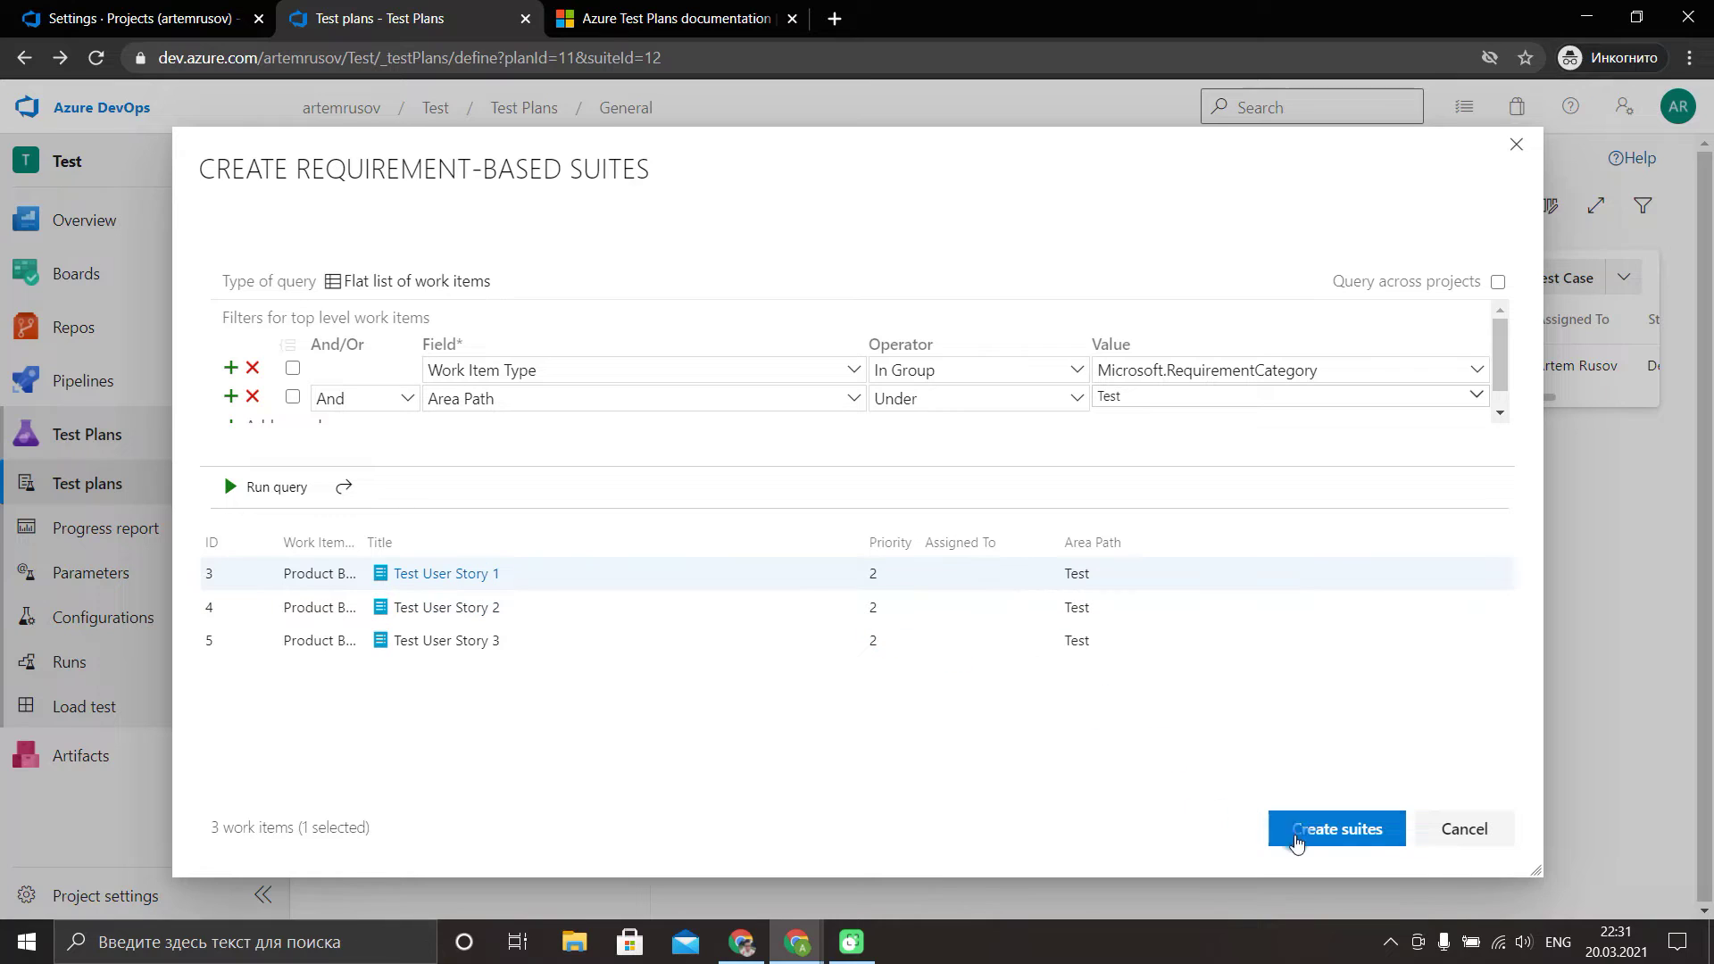
pyautogui.click(1310, 828)
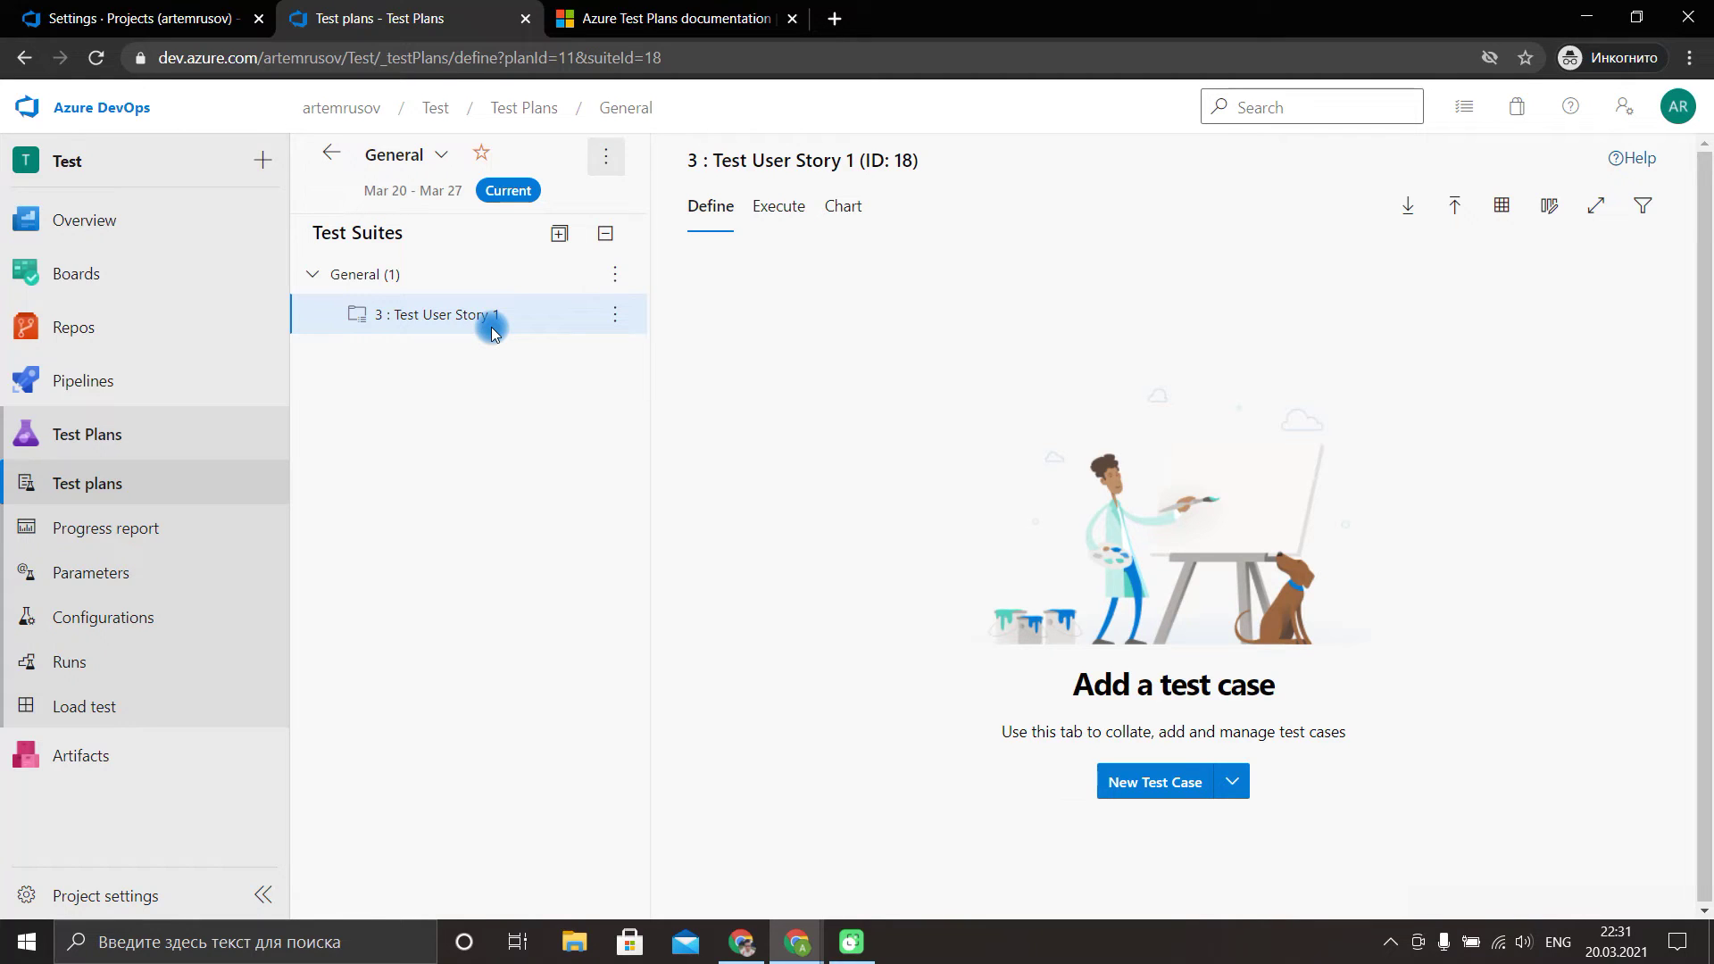
# Open the grid for adding test cases to the Test User Story 1 suite and title the first one "Test case 2".
pyautogui.click(411, 271)
pyautogui.click(1241, 790)
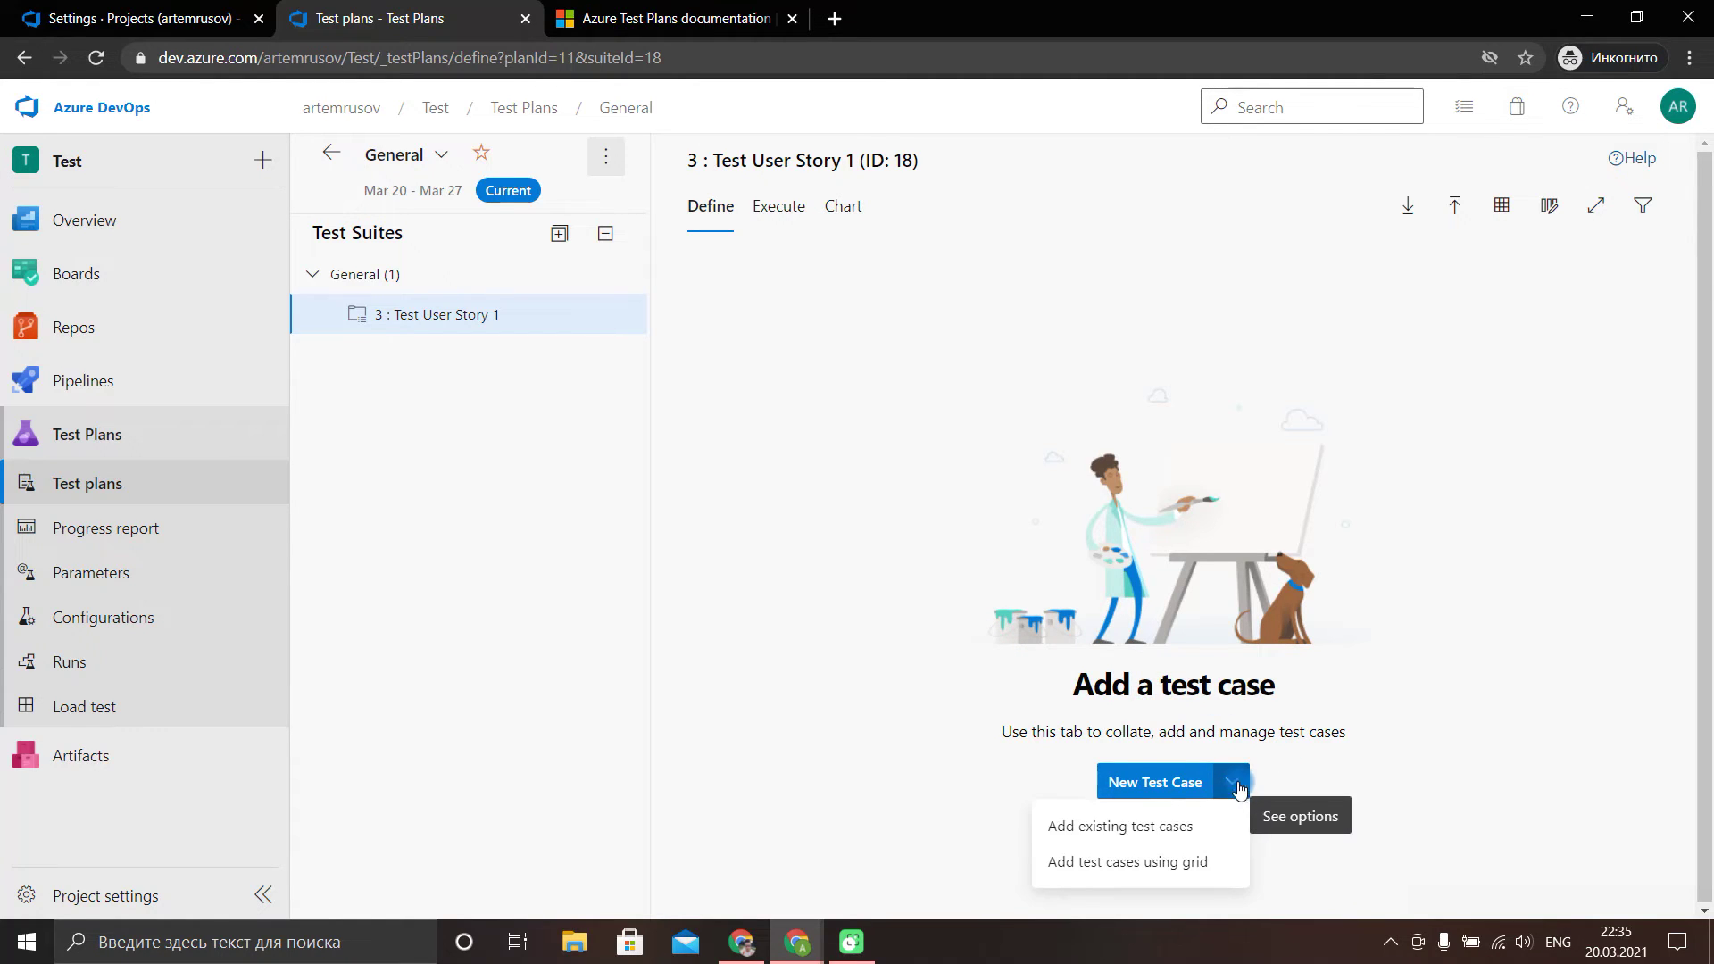
pyautogui.click(1168, 864)
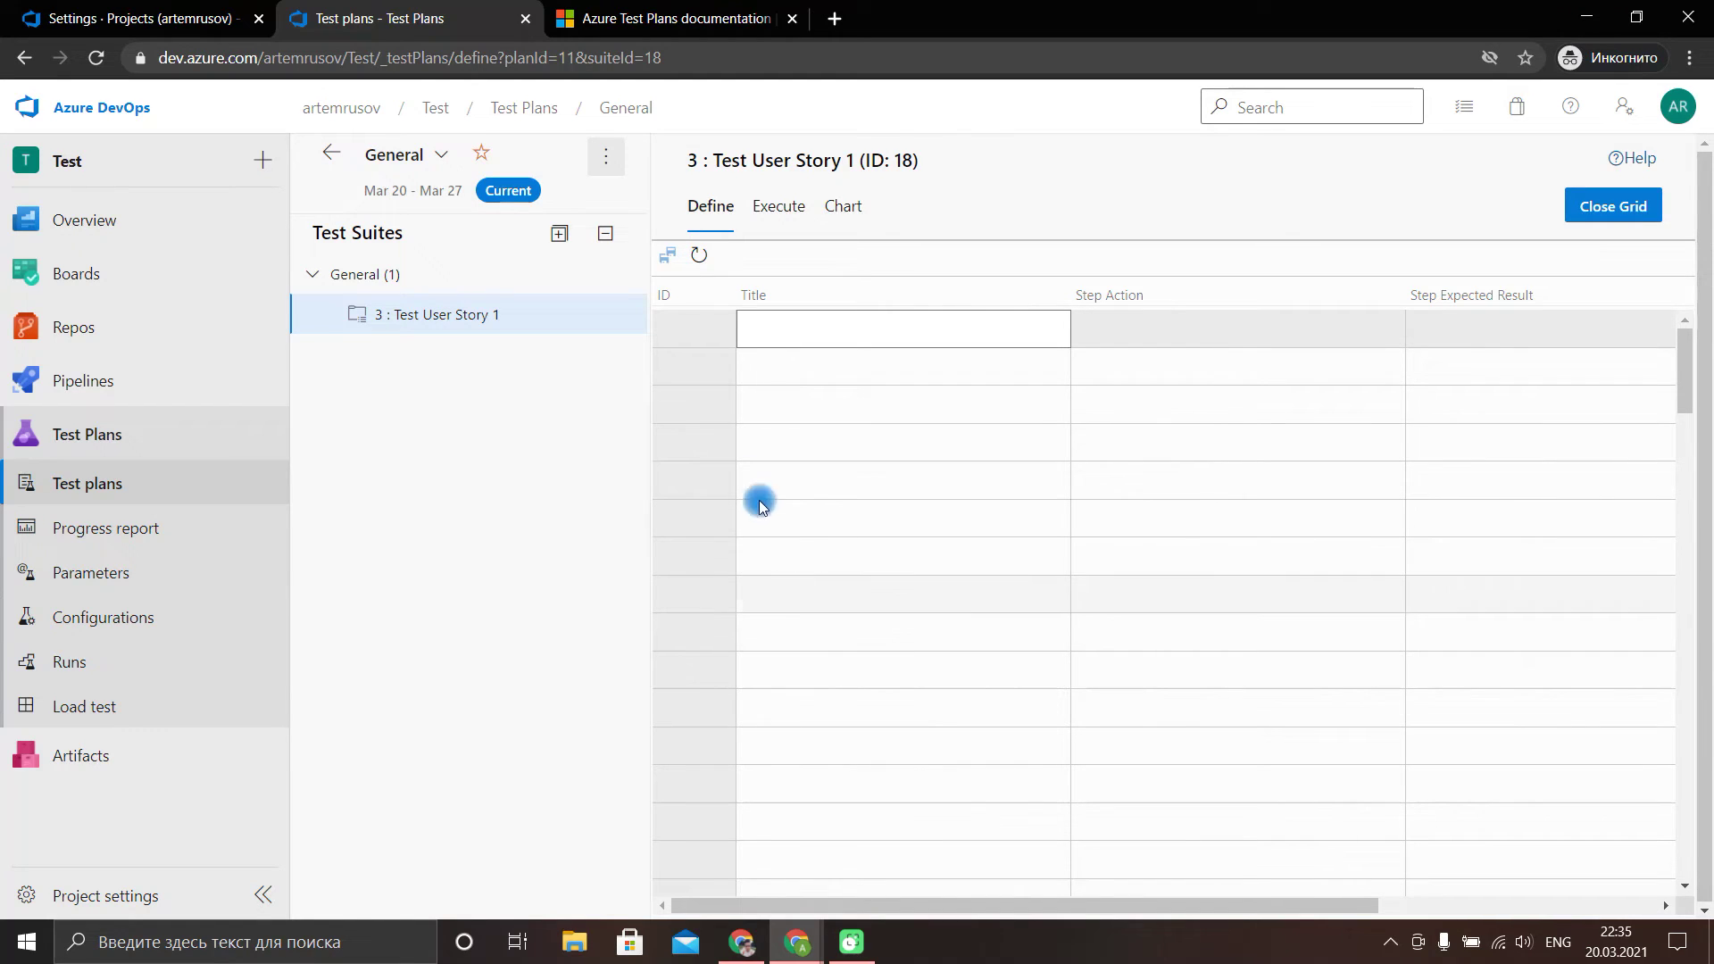
pyautogui.click(783, 336)
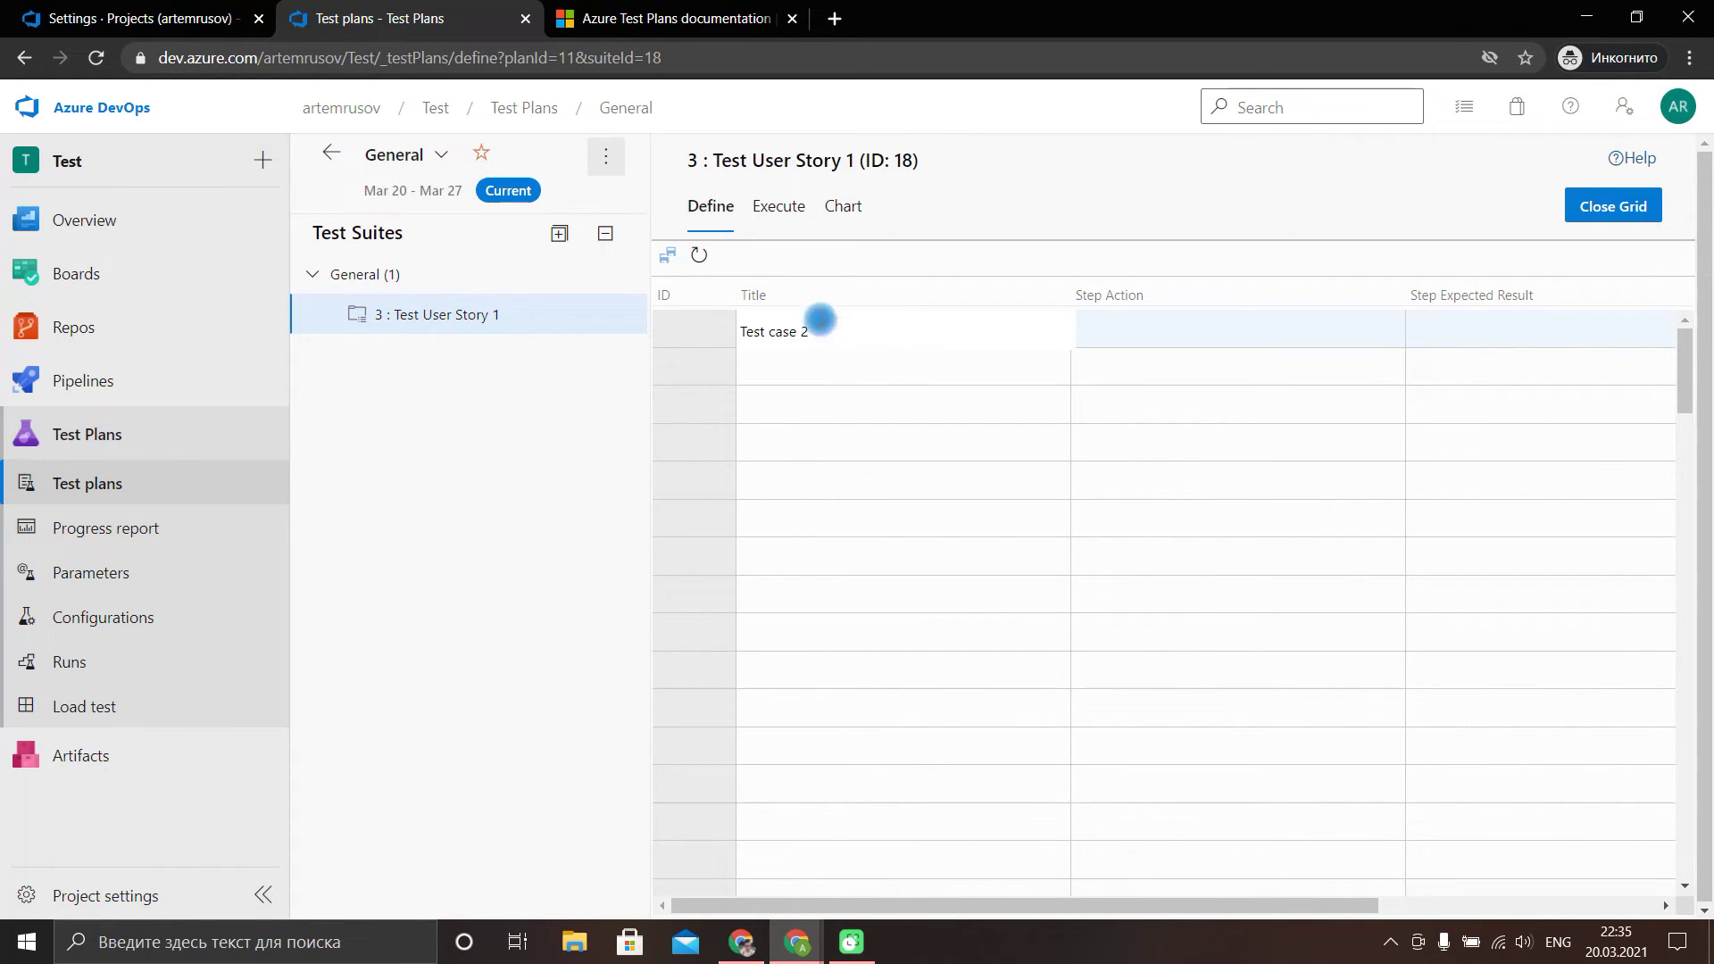
# Enter the step actions "Log in to the system", "Reload the page" and "Check the payment status" for Test case 2, then save and close the grid.
pyautogui.click(1184, 386)
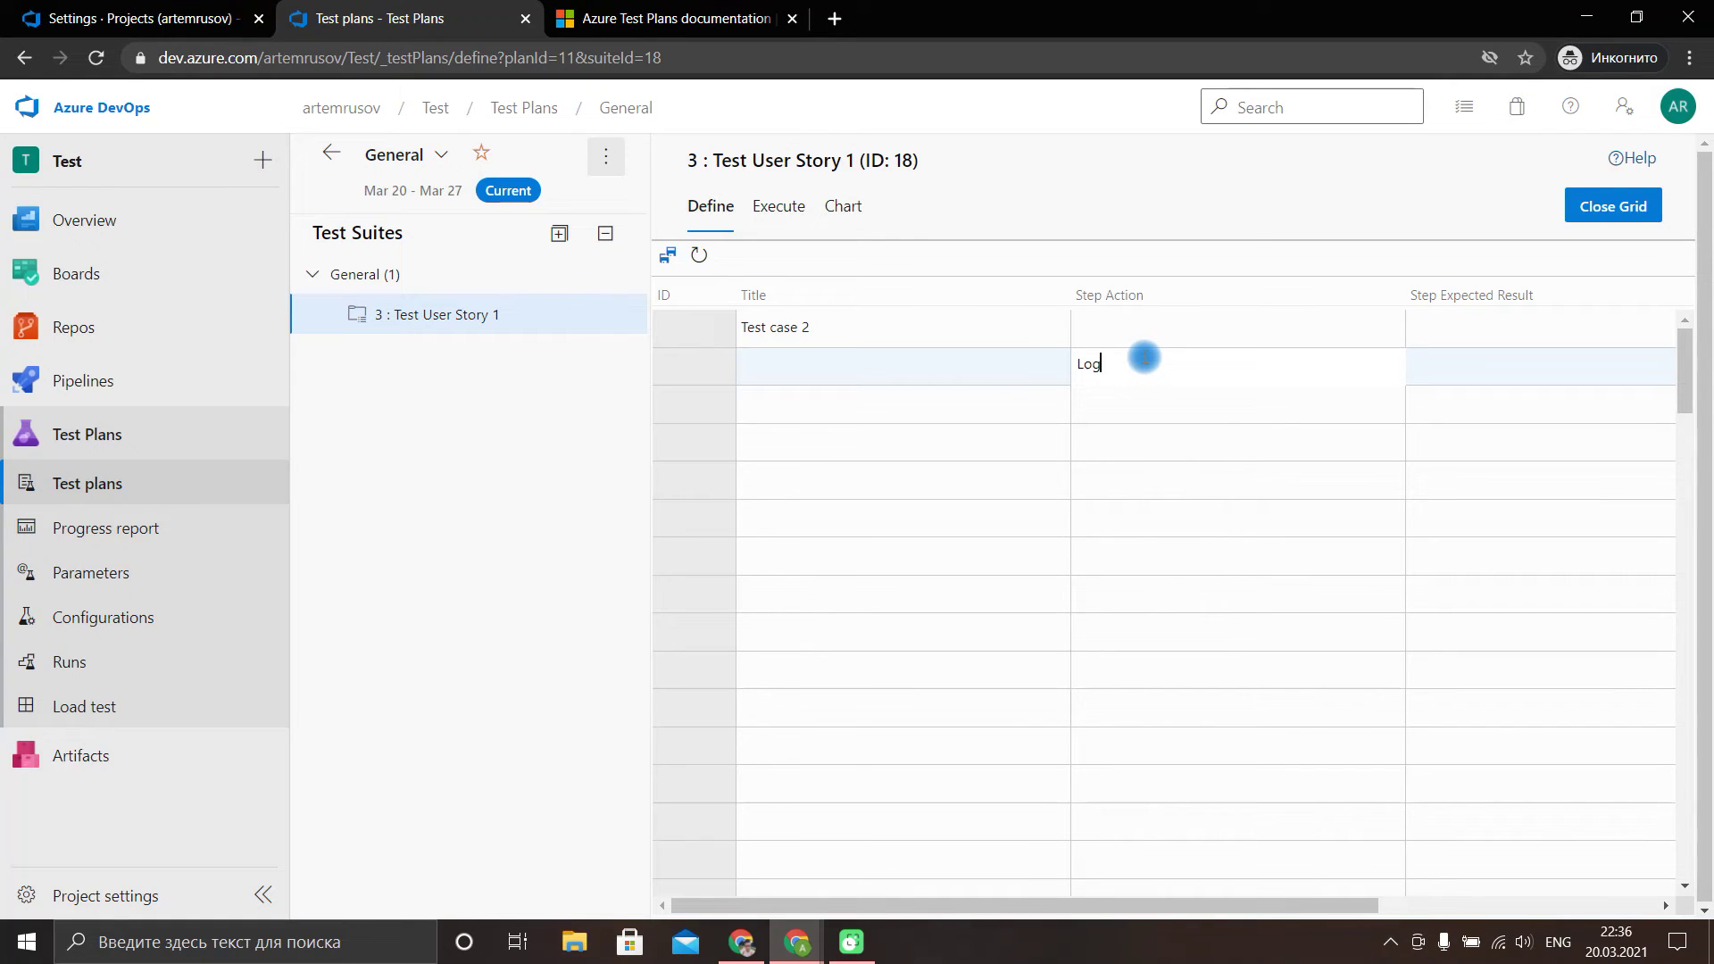
pyautogui.write('Log in to the system')
pyautogui.click(1112, 415)
pyautogui.write('Relo')
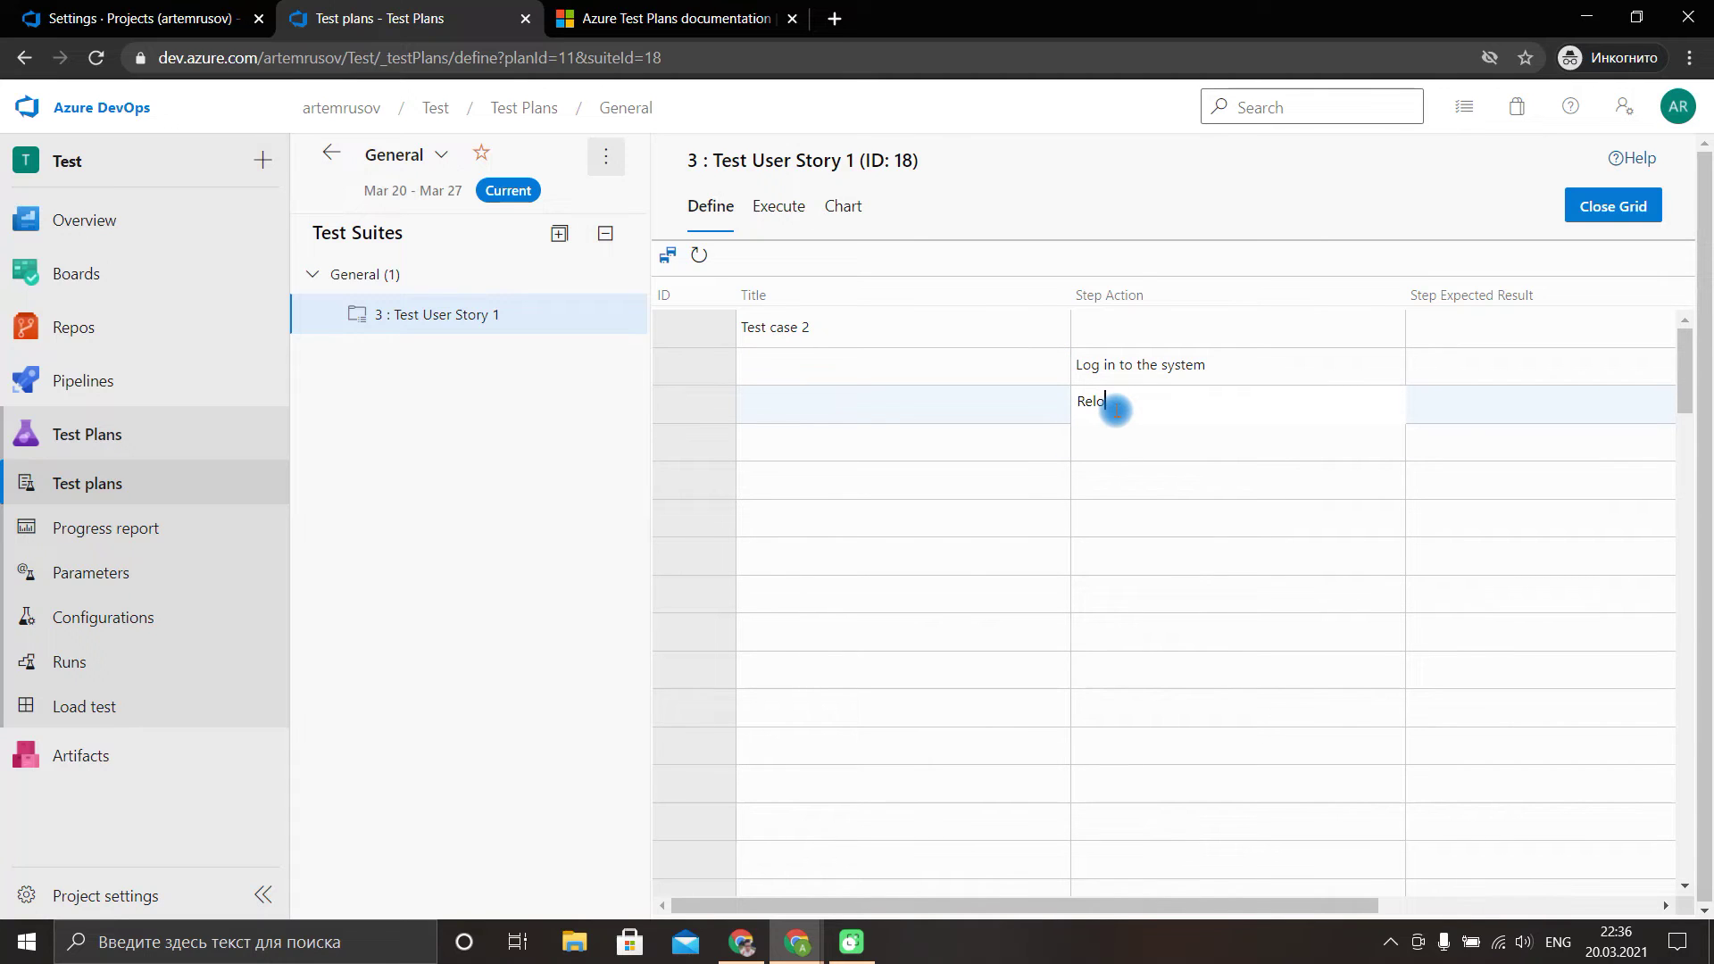
pyautogui.write('ad the page')
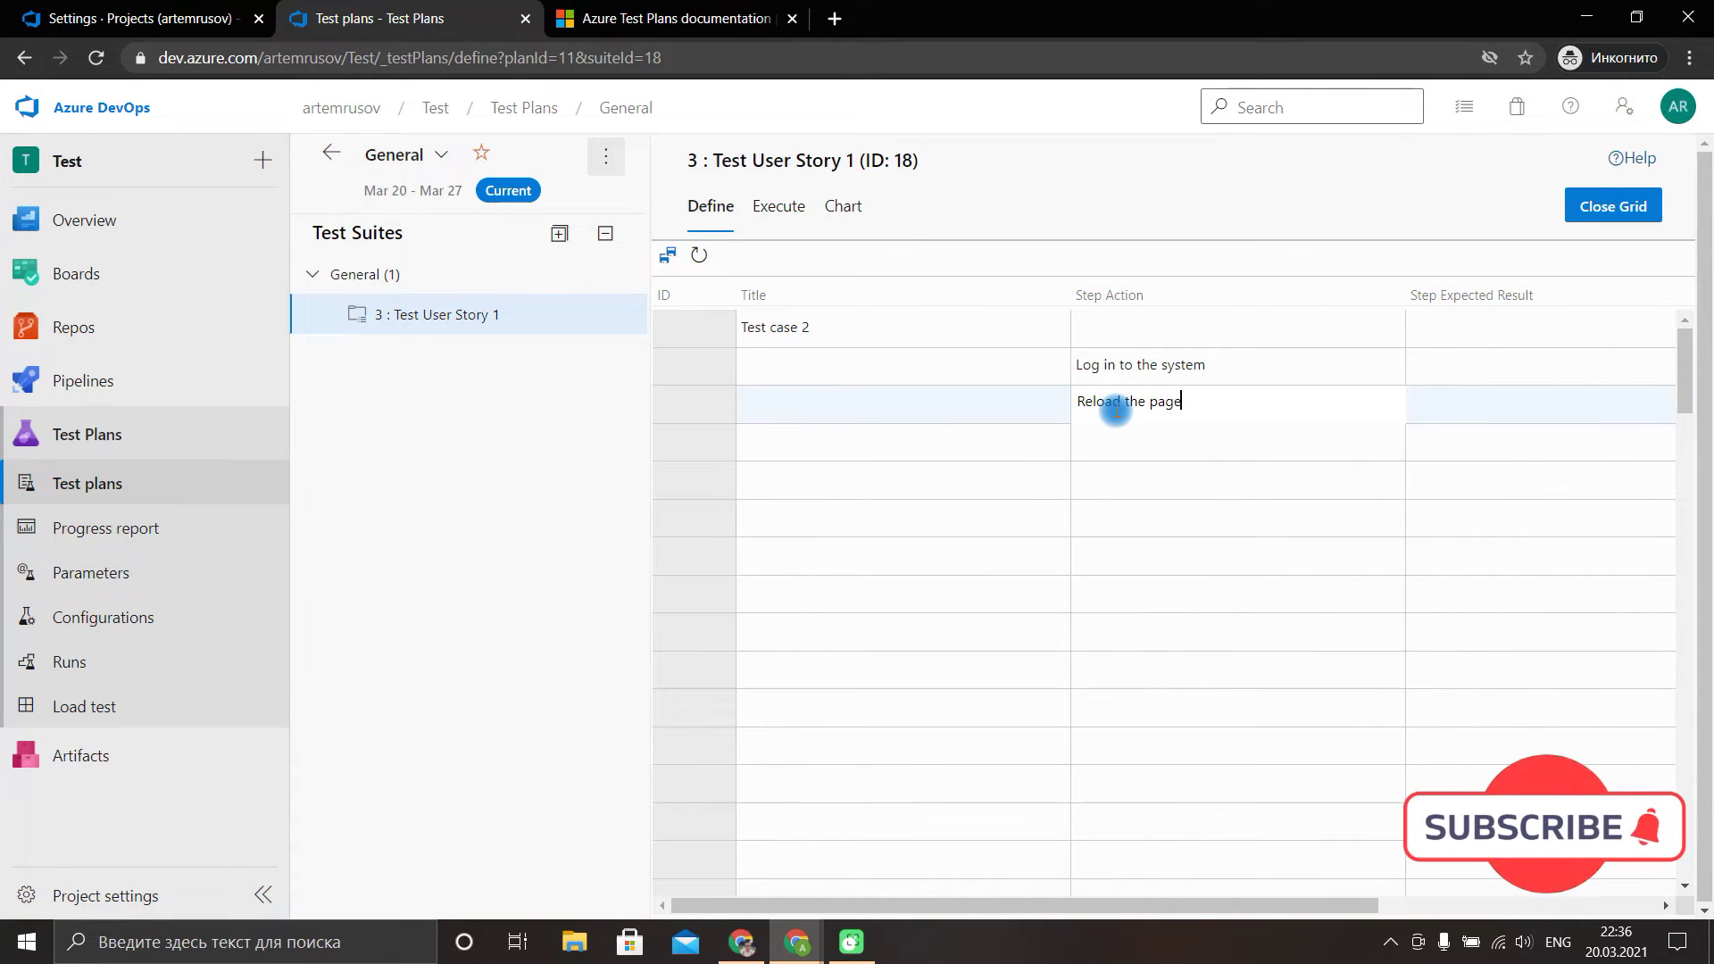
pyautogui.click(1093, 445)
pyautogui.write('Check')
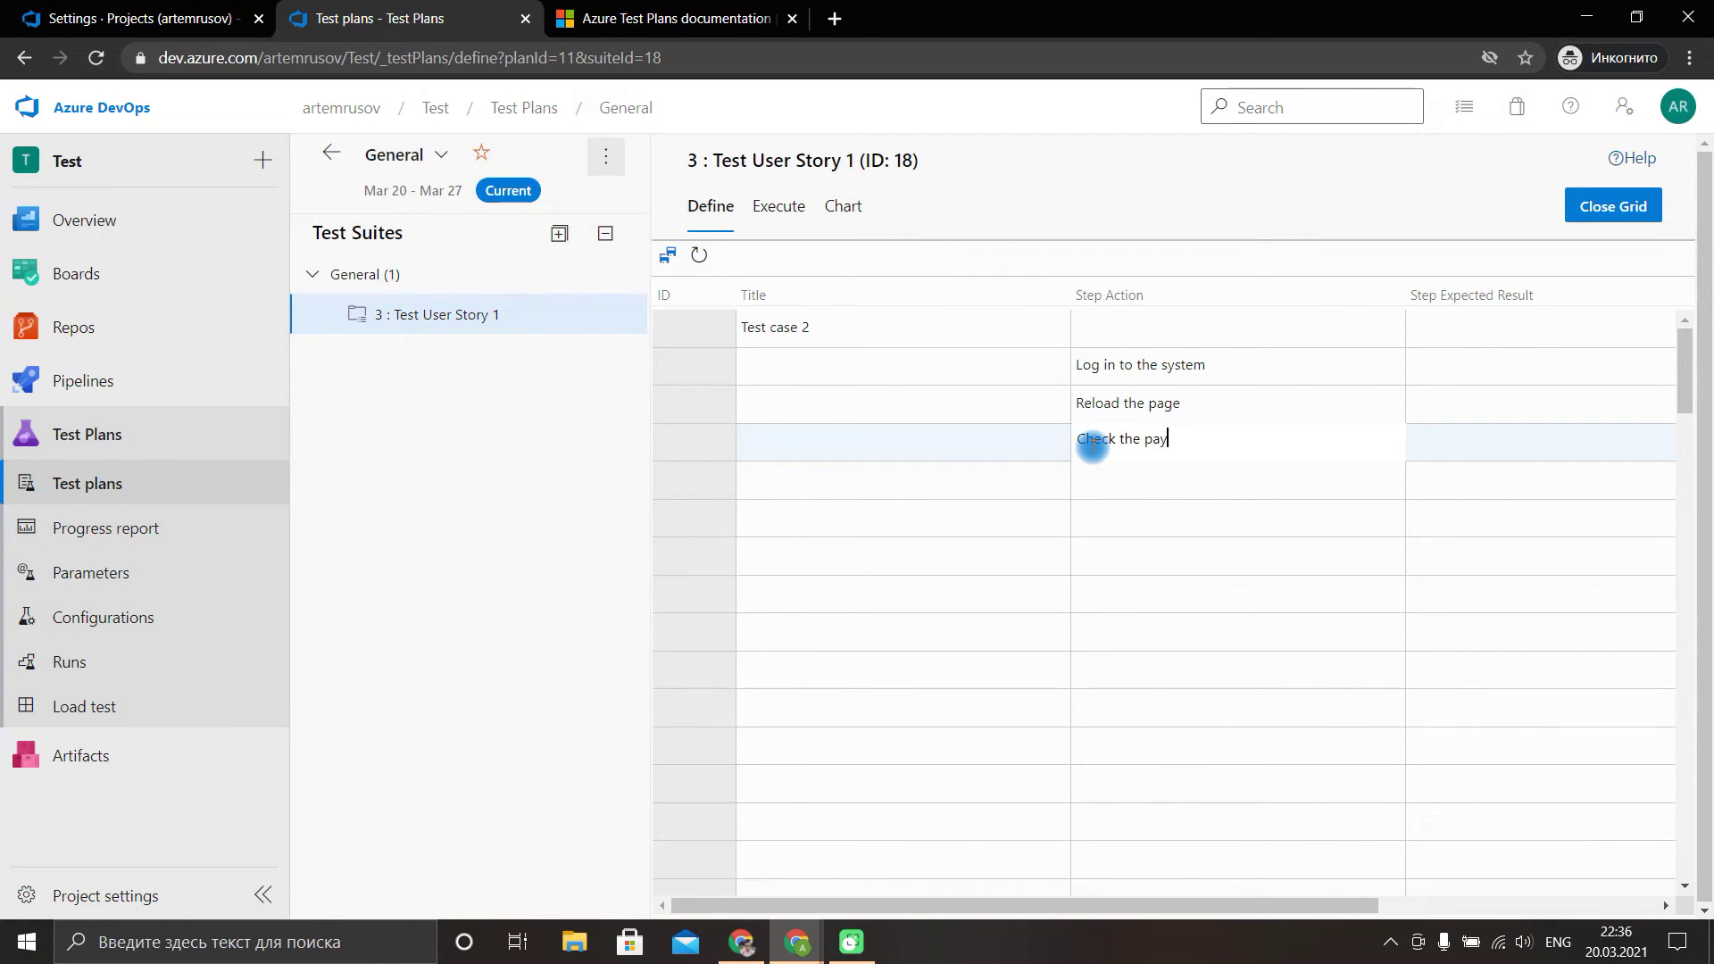
pyautogui.write('the payment status')
pyautogui.press('Return')
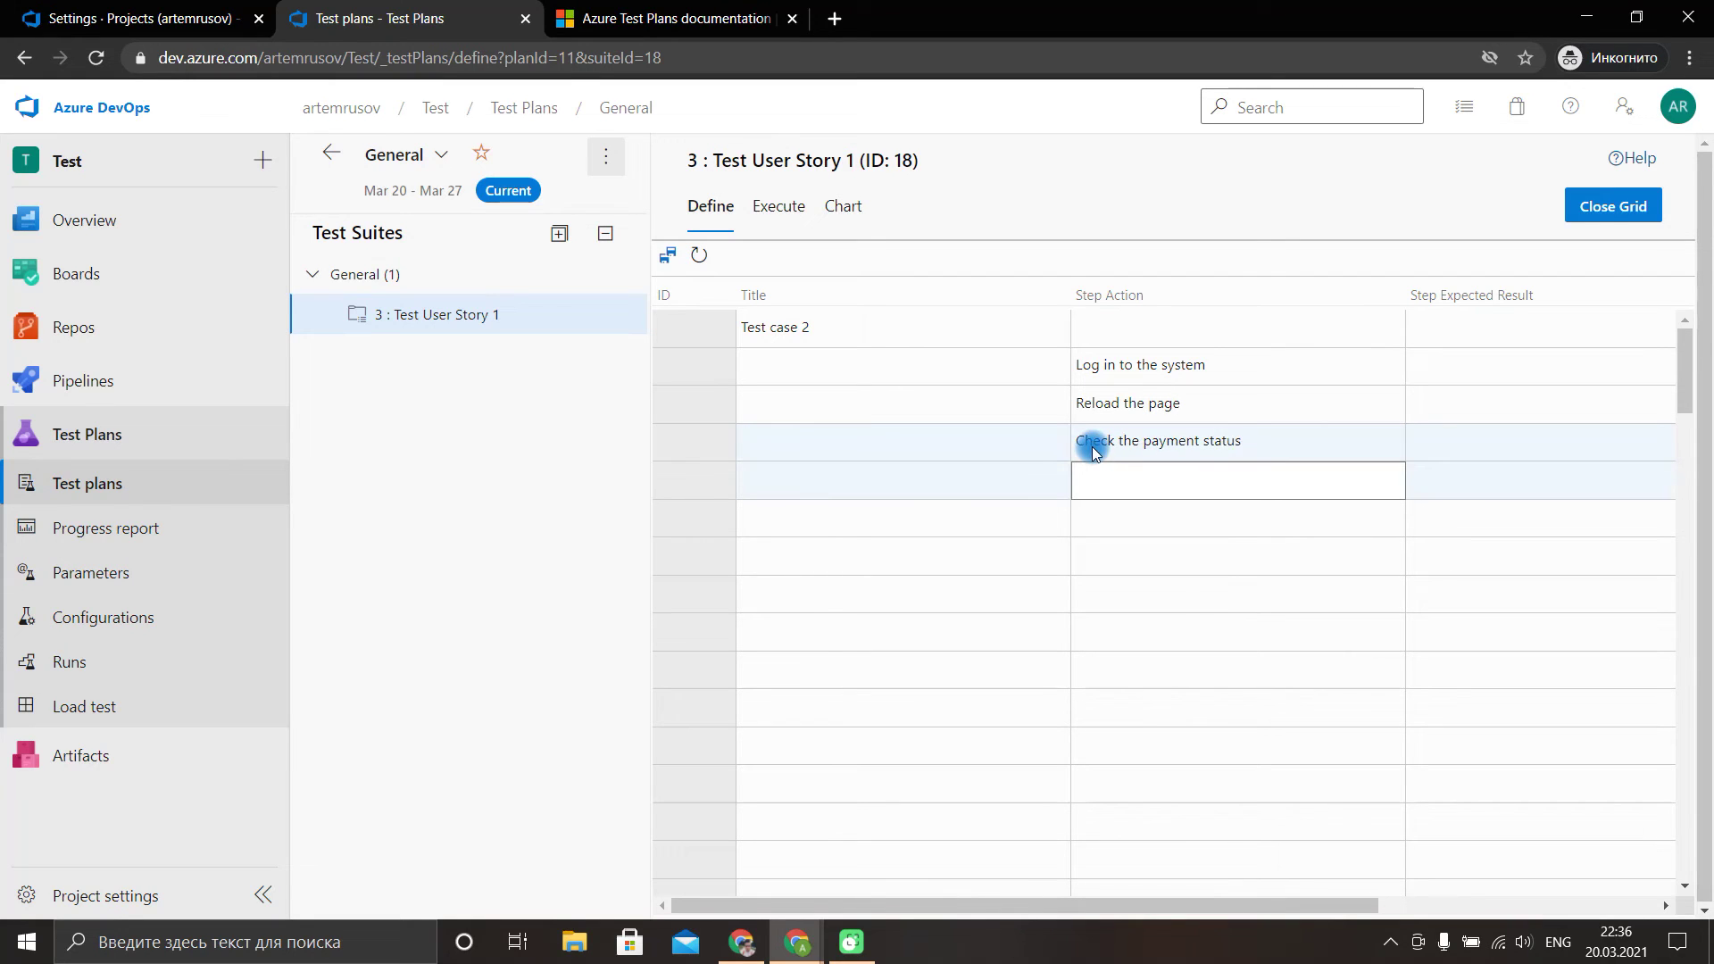
pyautogui.click(1454, 371)
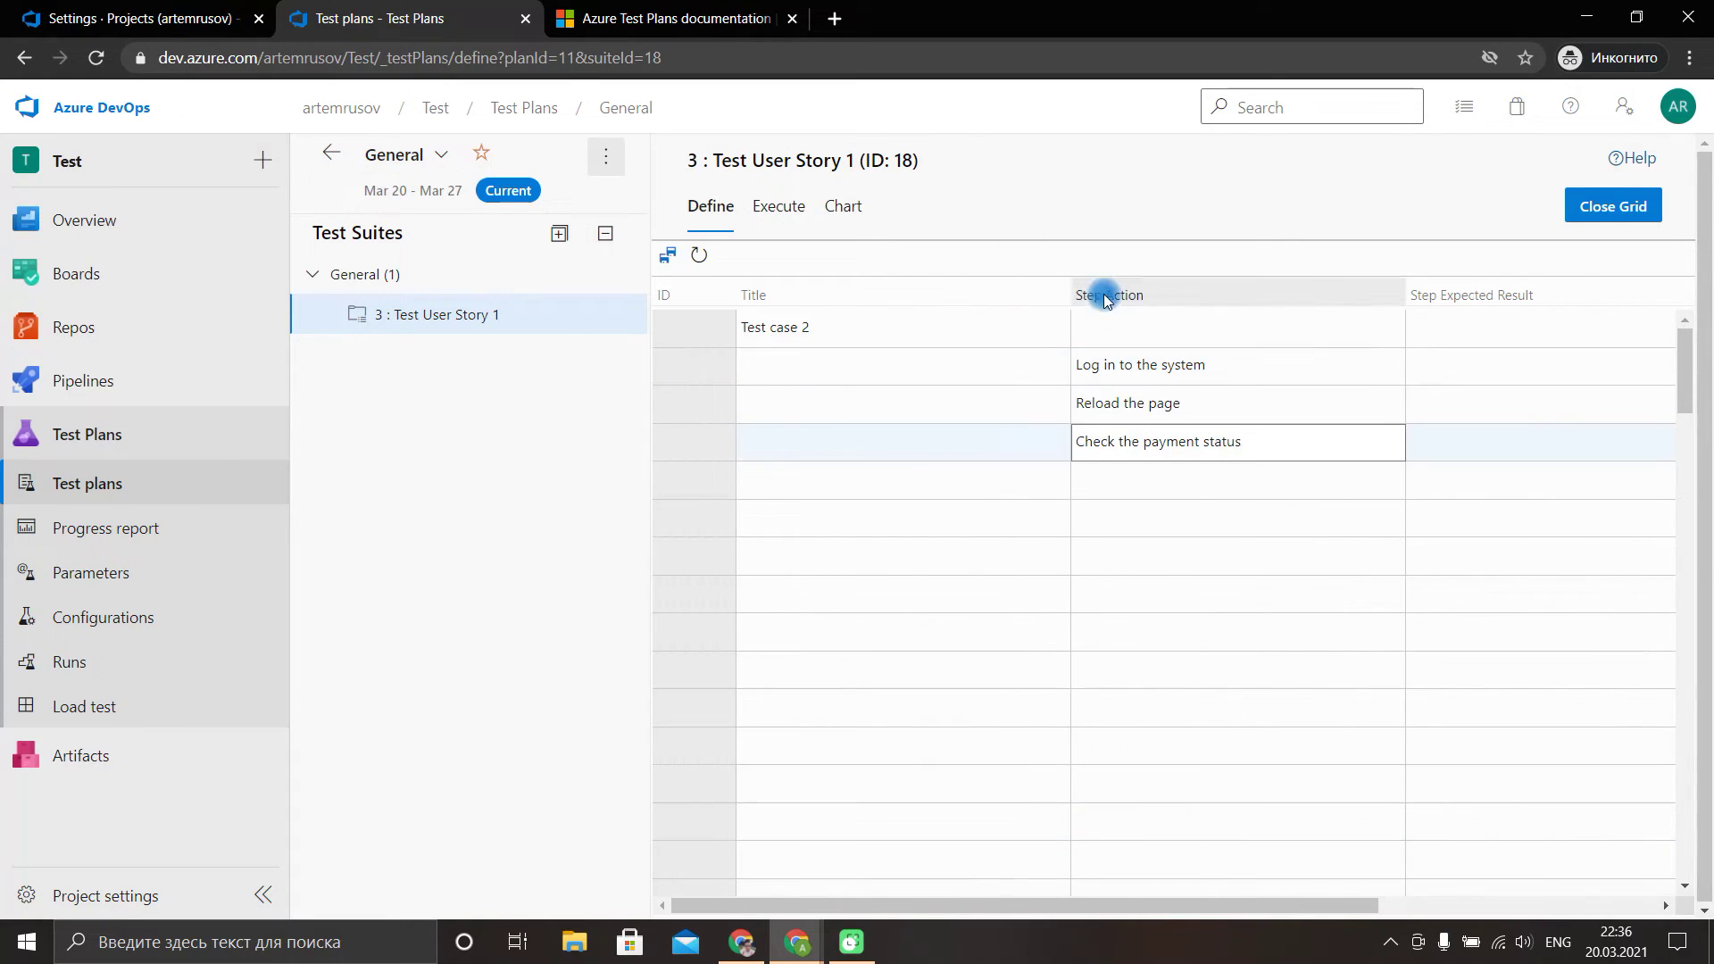
pyautogui.click(670, 258)
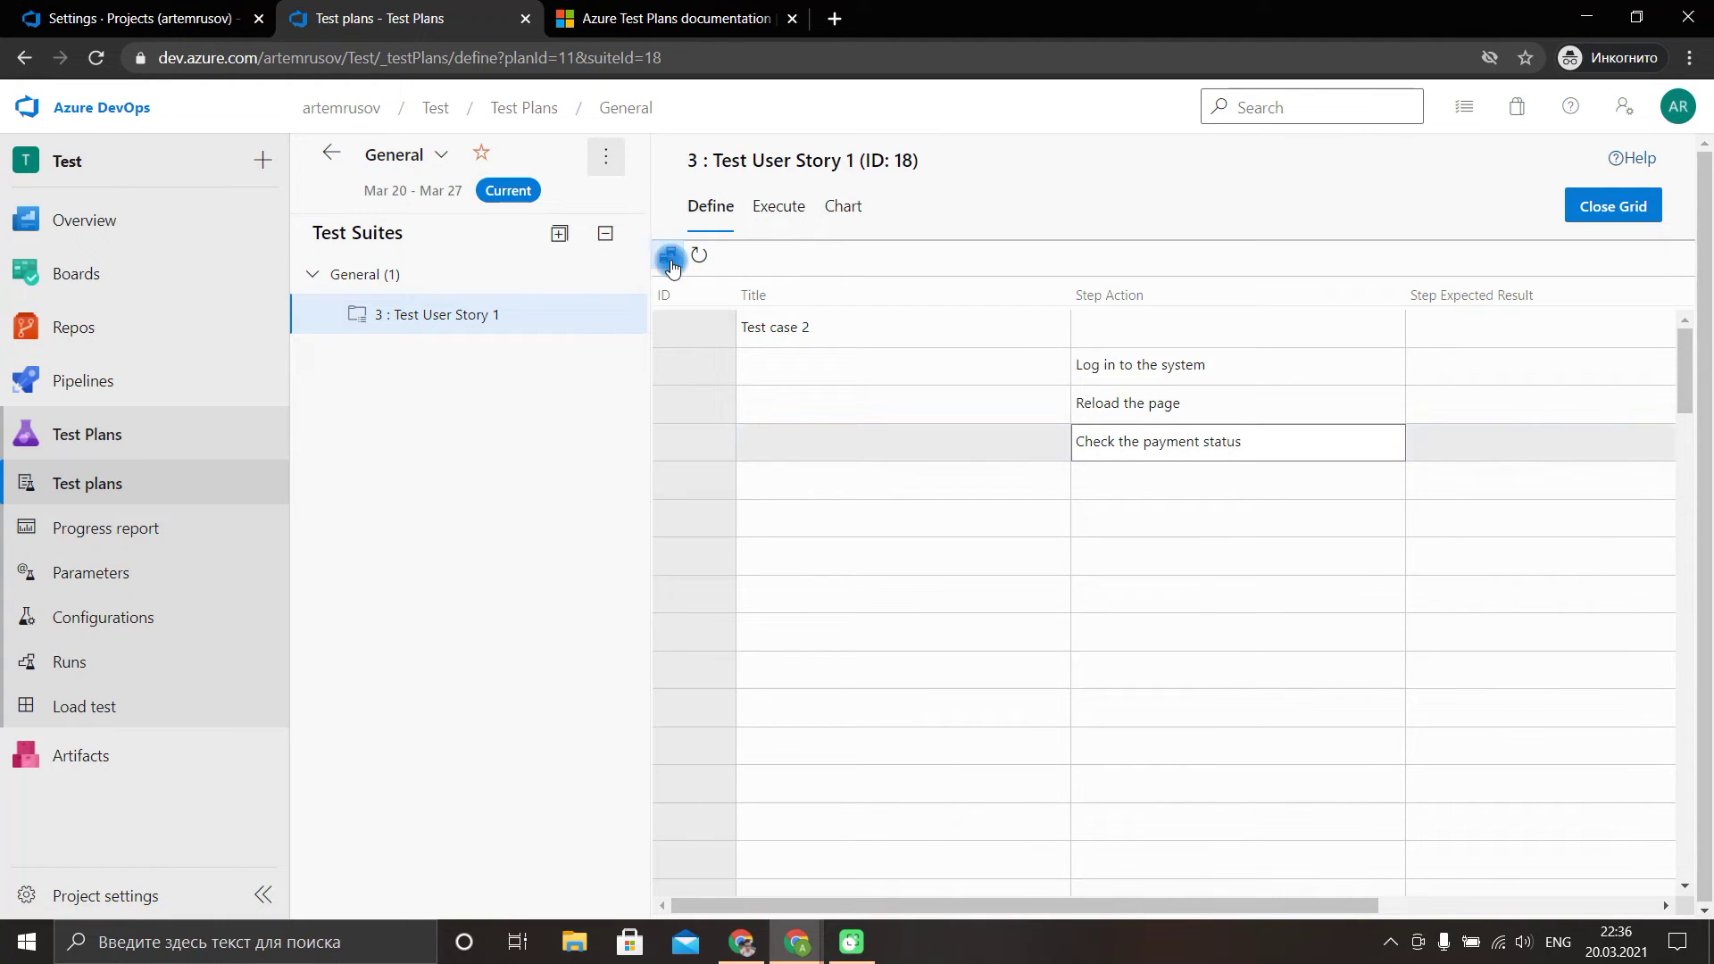
pyautogui.click(1606, 207)
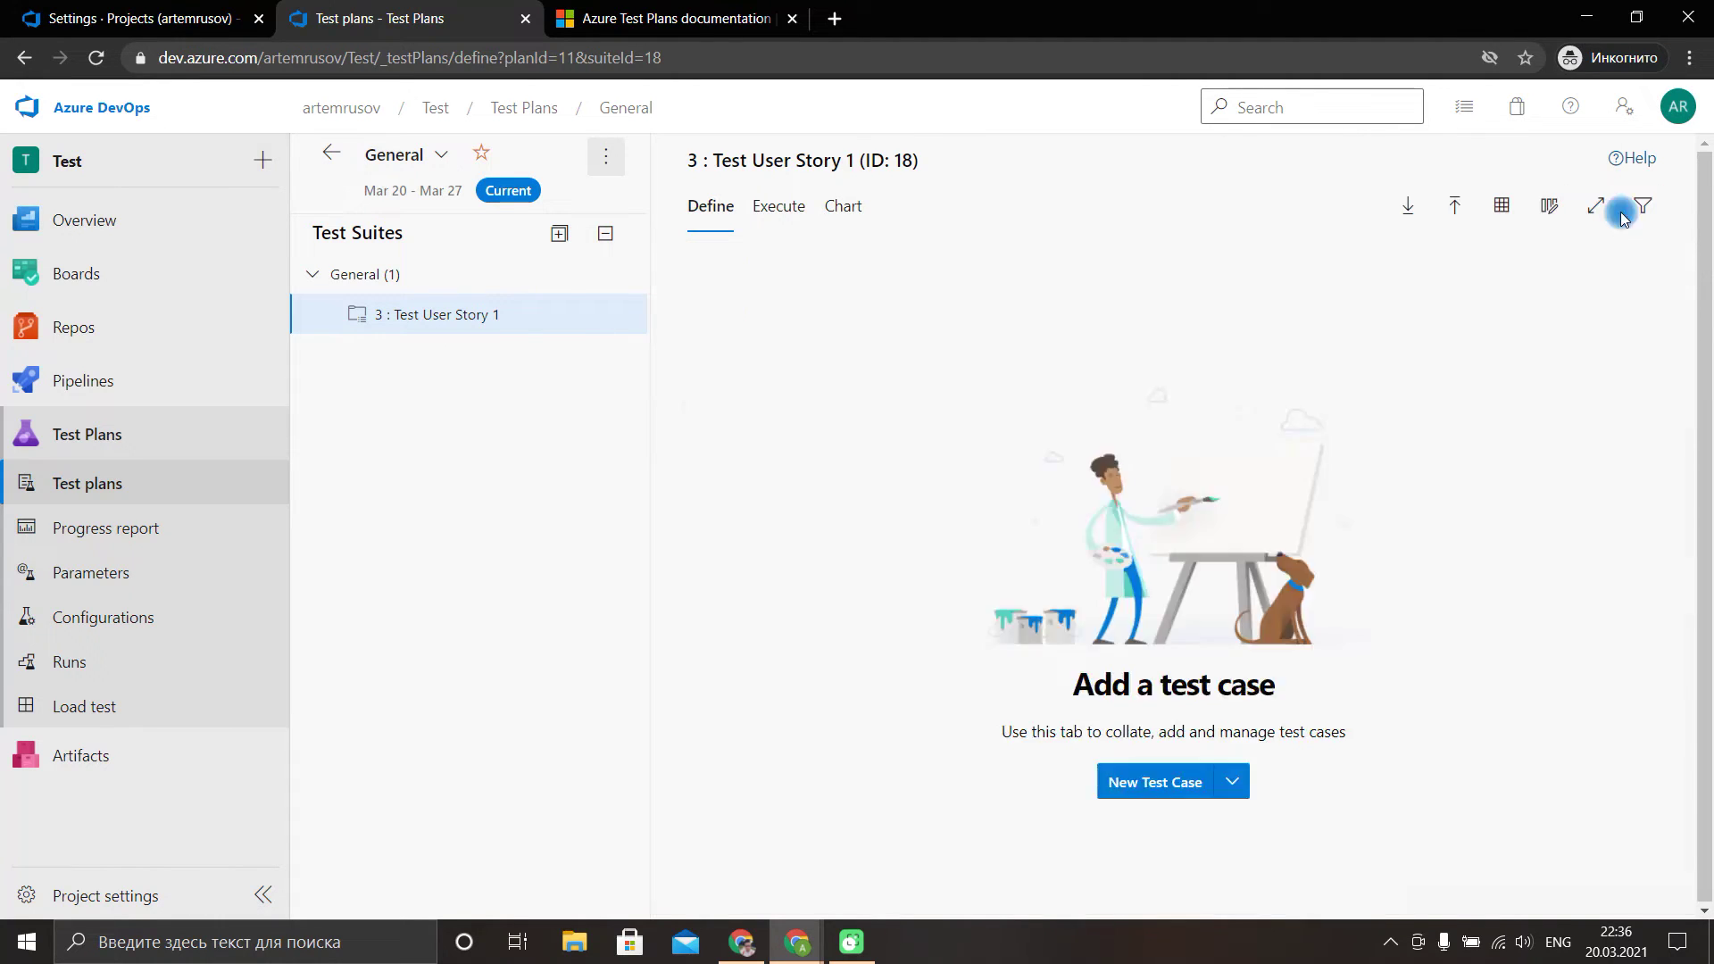
# Open Test case 2, set its state to Ready, and save and close it.
pyautogui.click(984, 370)
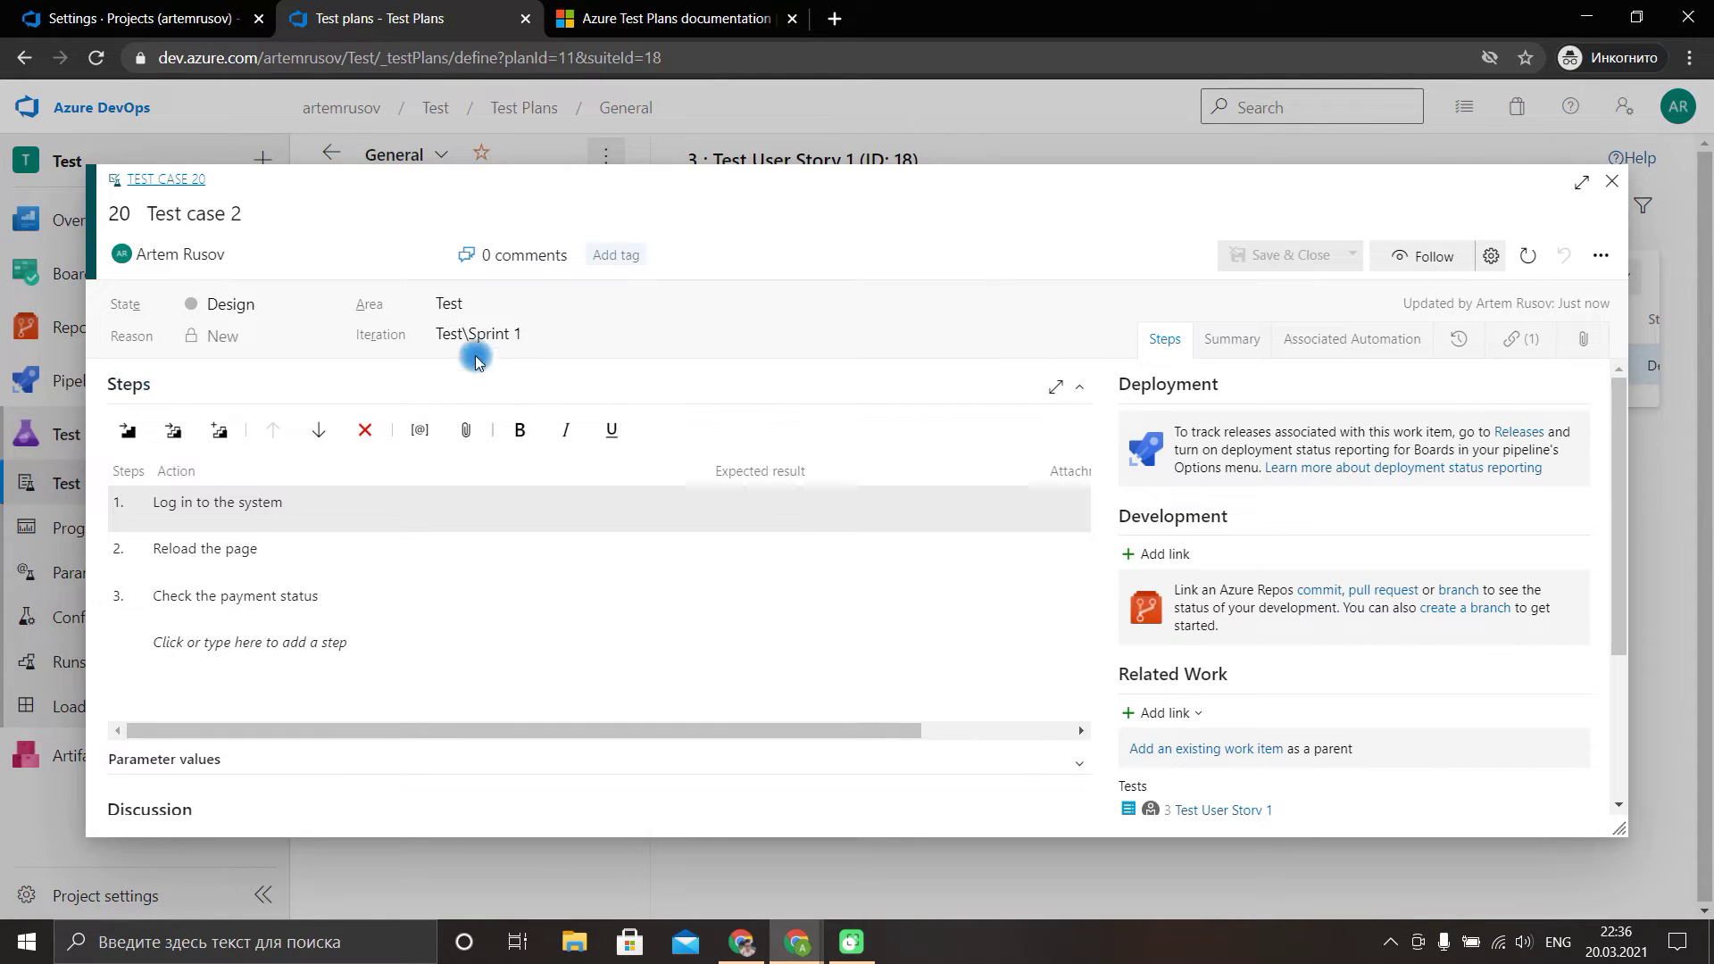
pyautogui.scroll(-3, 1075, 562)
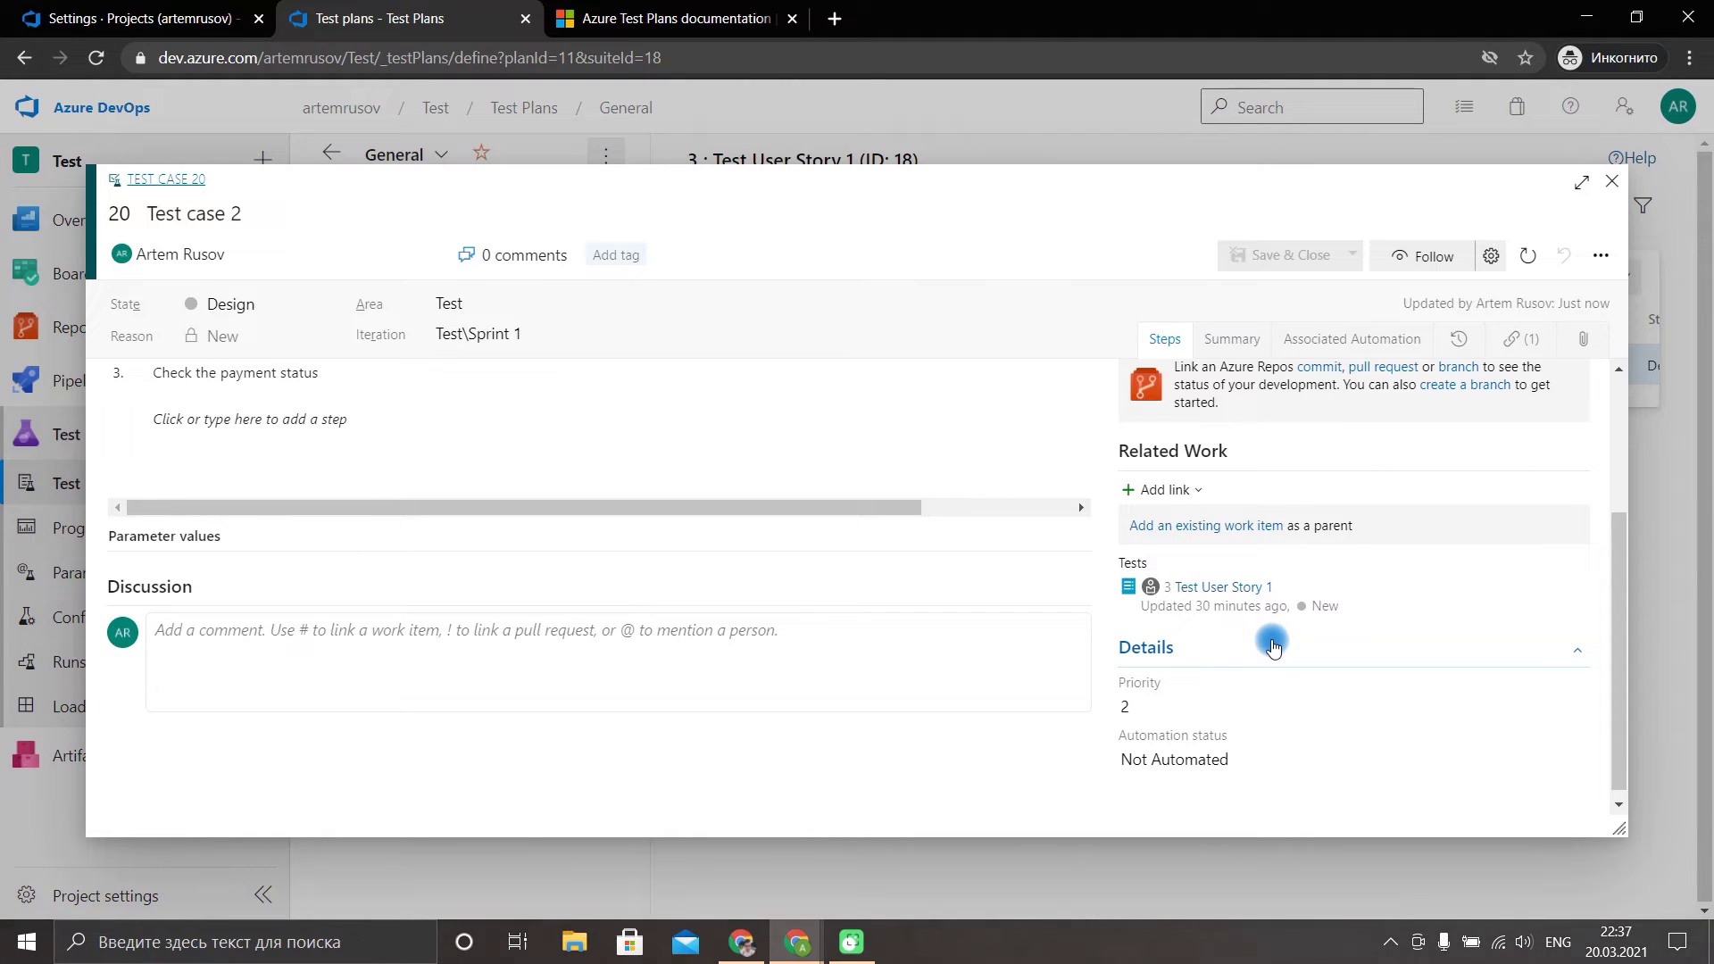
pyautogui.scroll(3, 1273, 648)
pyautogui.click(330, 304)
pyautogui.click(333, 297)
pyautogui.click(335, 306)
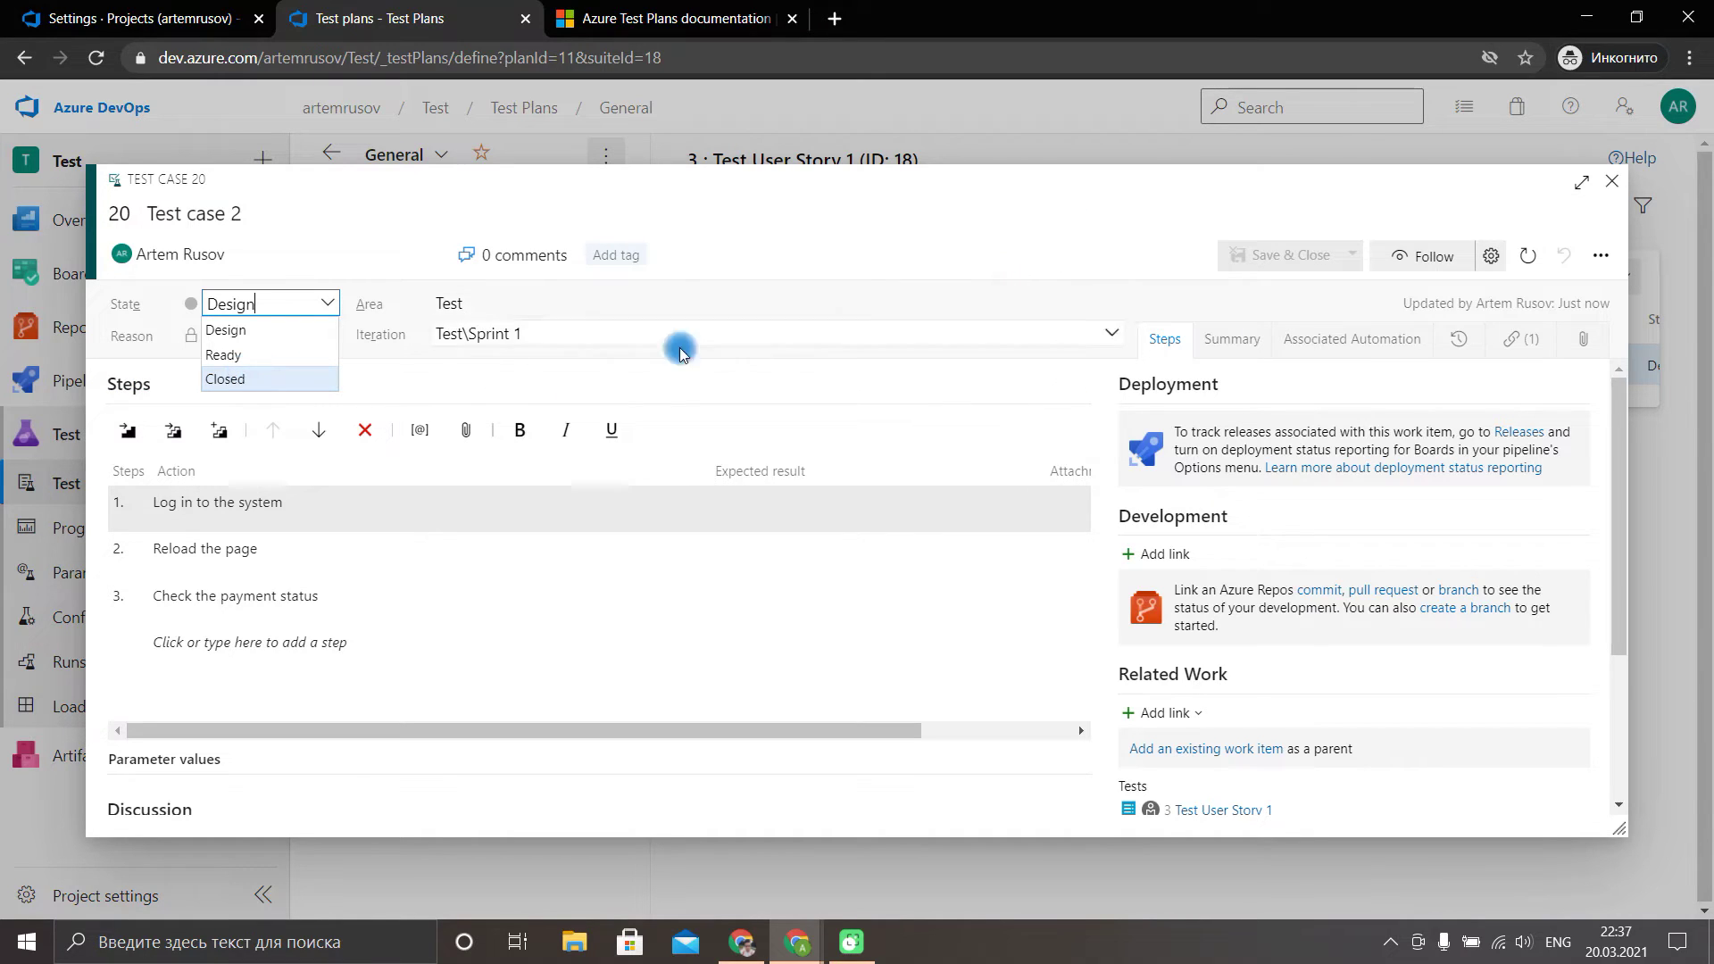
pyautogui.click(304, 331)
pyautogui.click(325, 305)
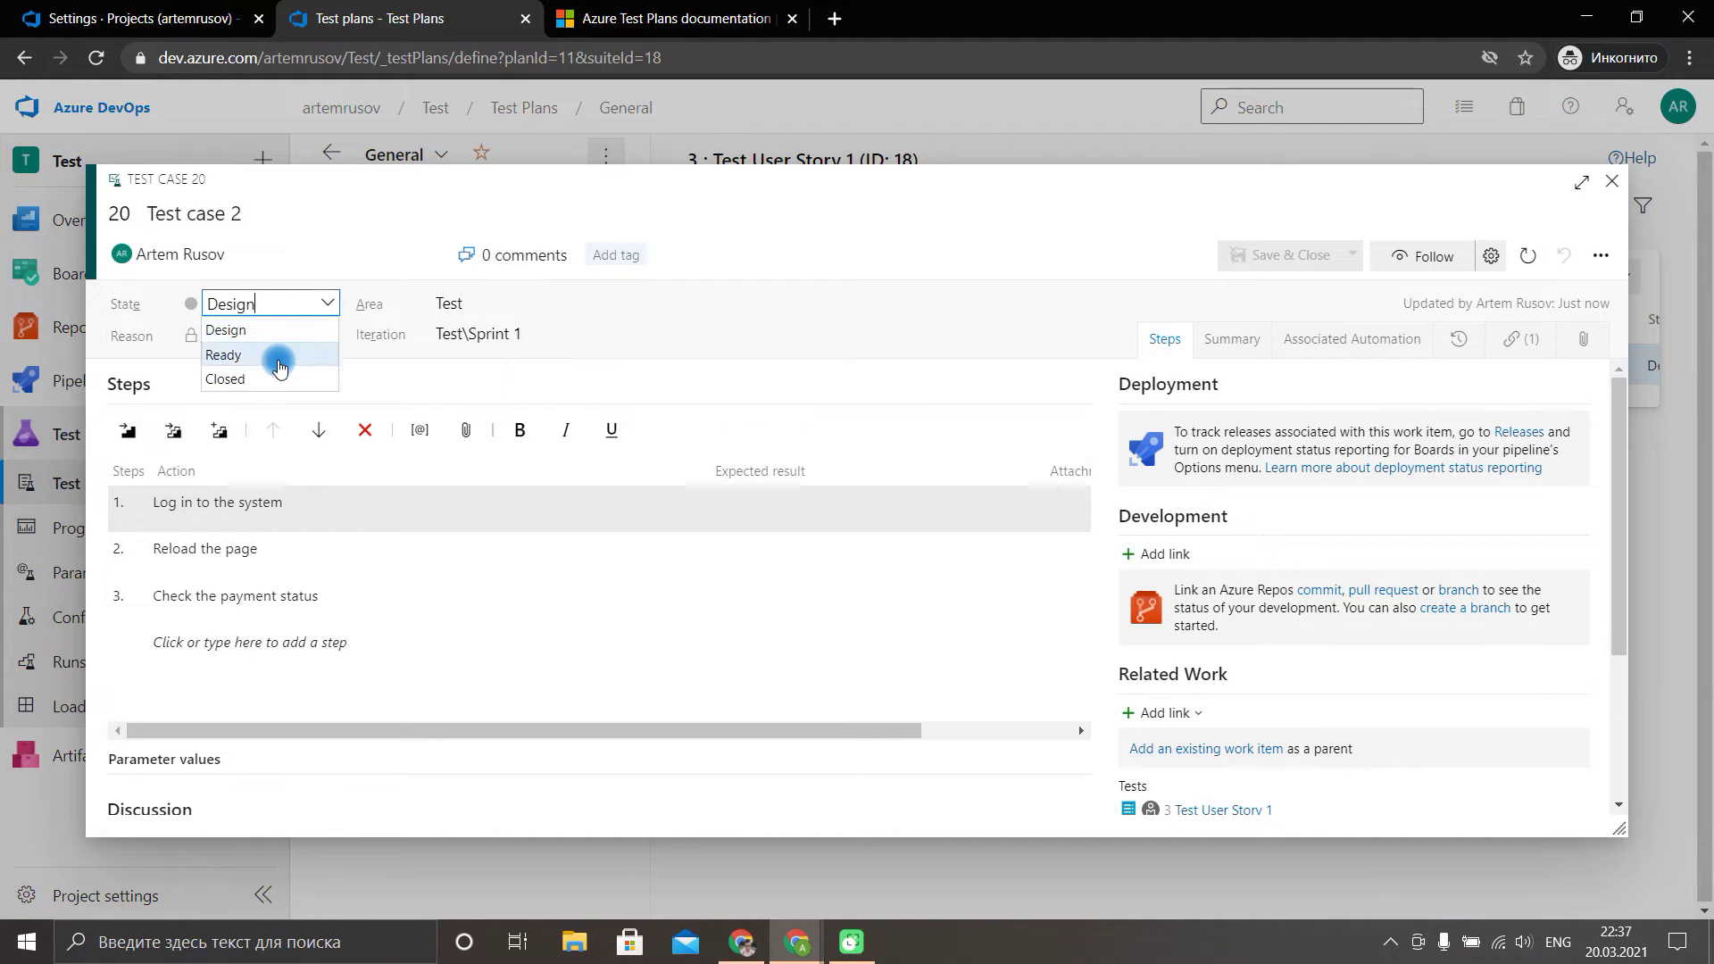
pyautogui.click(280, 367)
pyautogui.click(1259, 256)
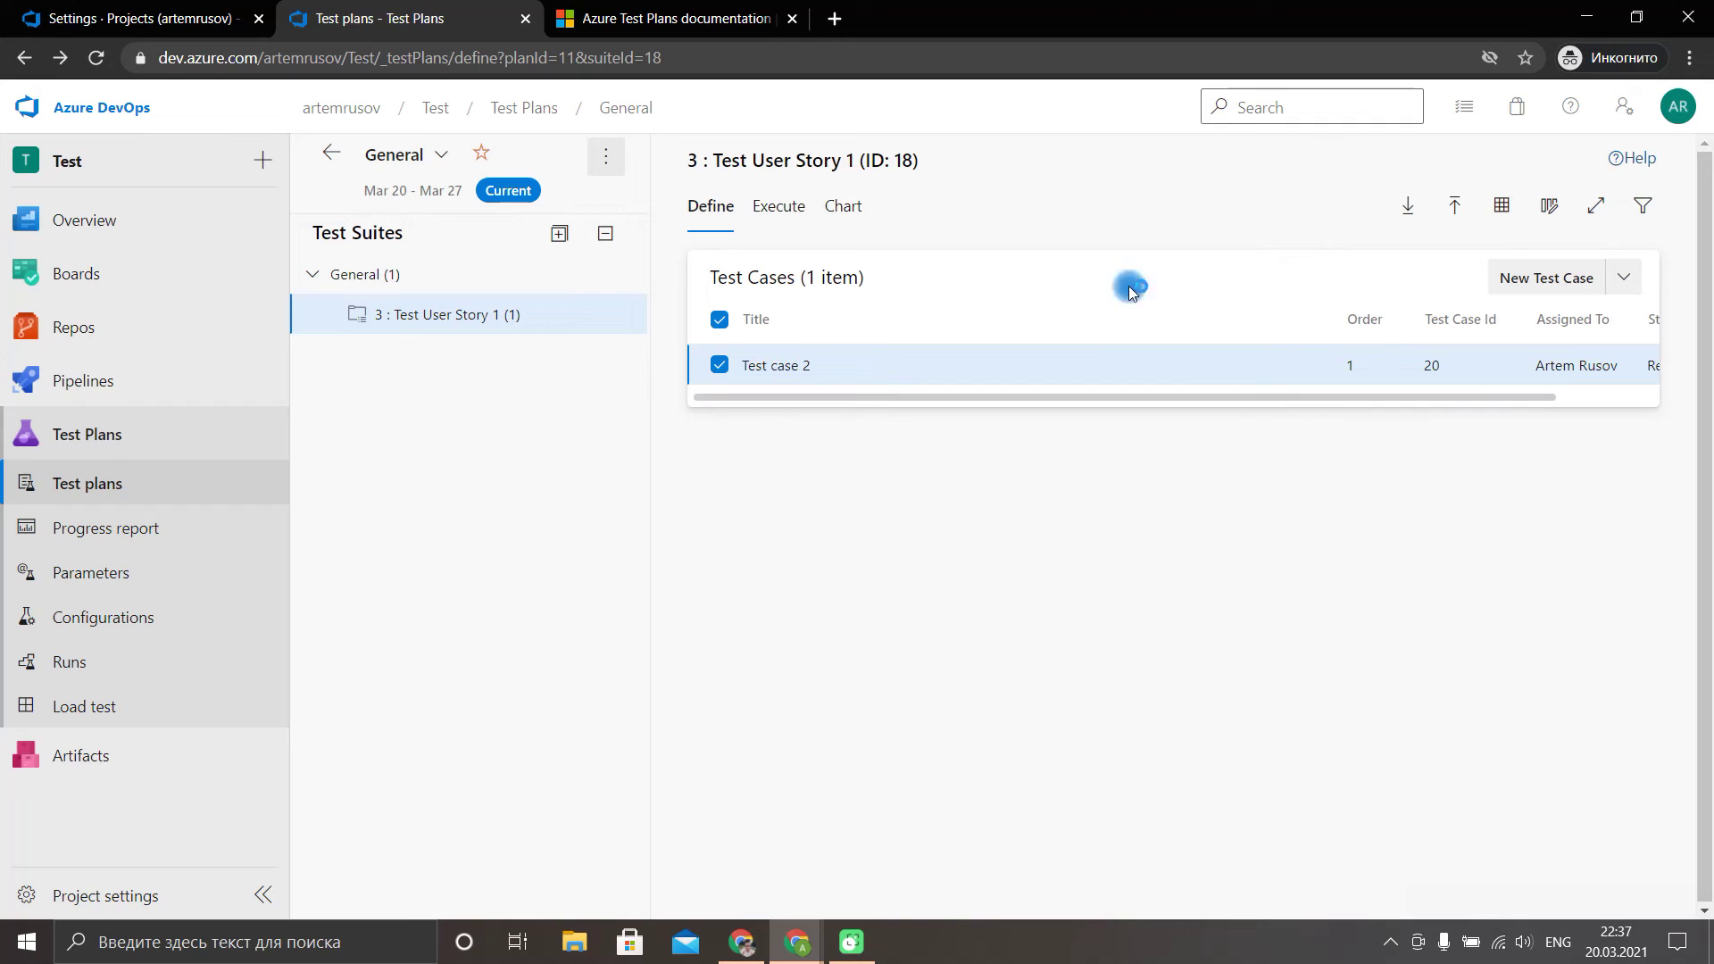
# Create two new test cases titled "Test case 3" and "Test case 4" in the Test User Story 1 suite, saving each one.
pyautogui.click(1532, 278)
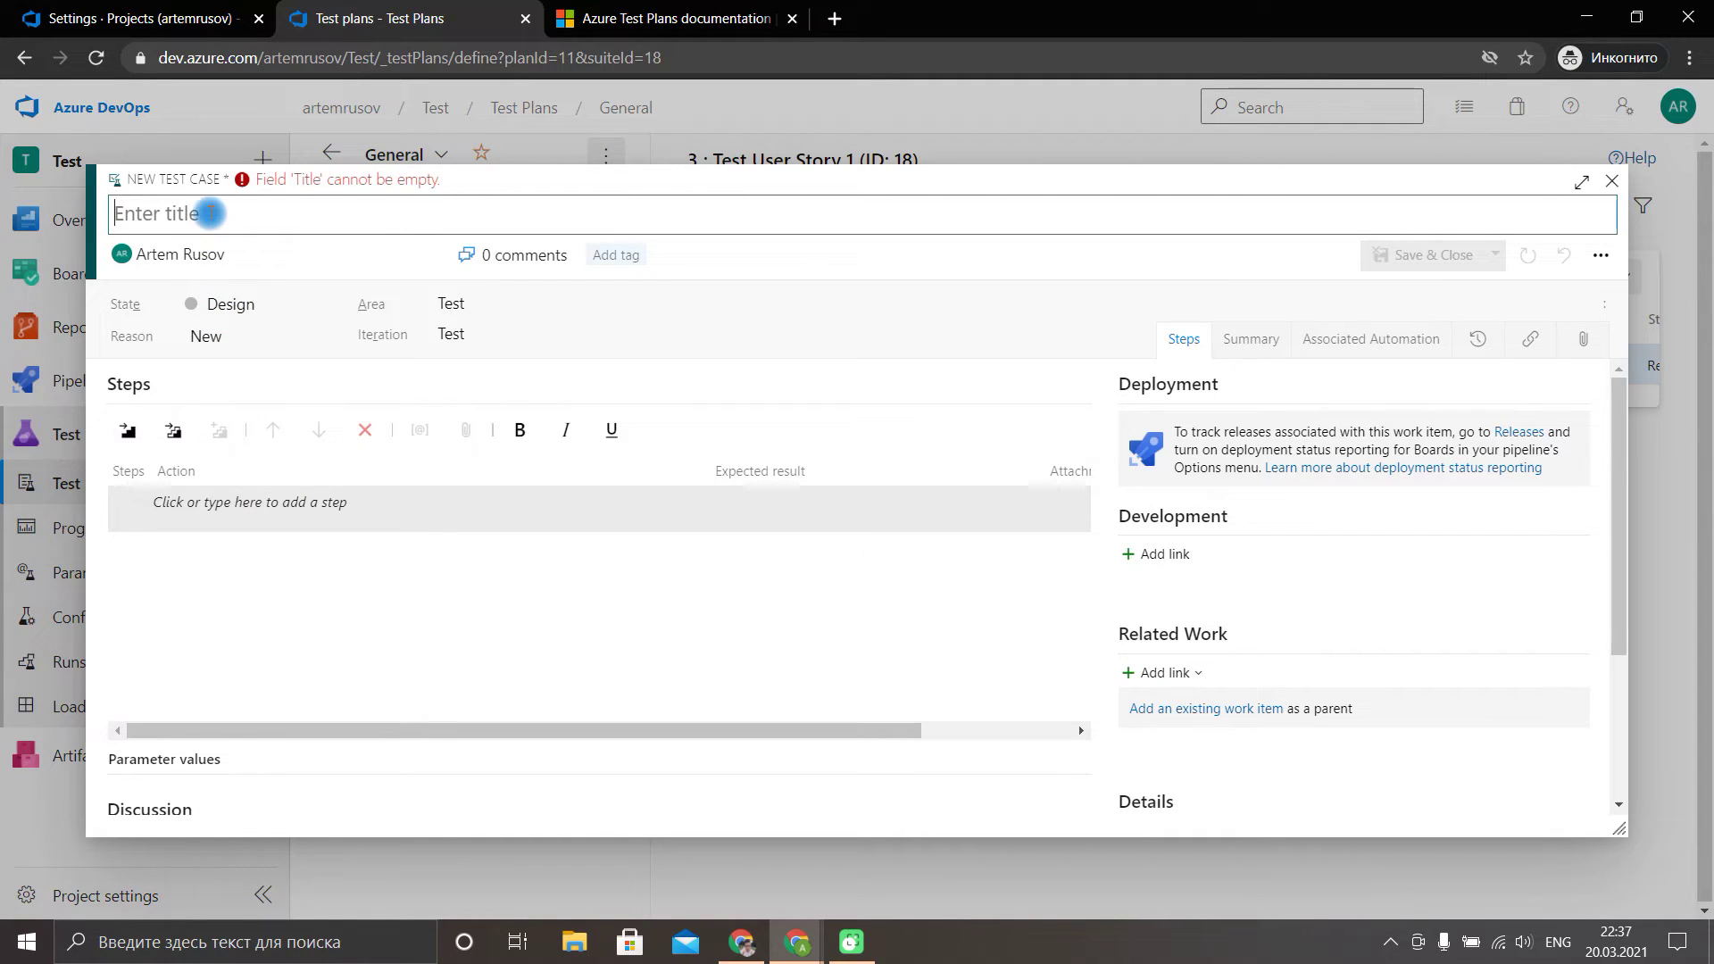
pyautogui.write('Test case 3')
pyautogui.click(1427, 255)
pyautogui.click(1549, 276)
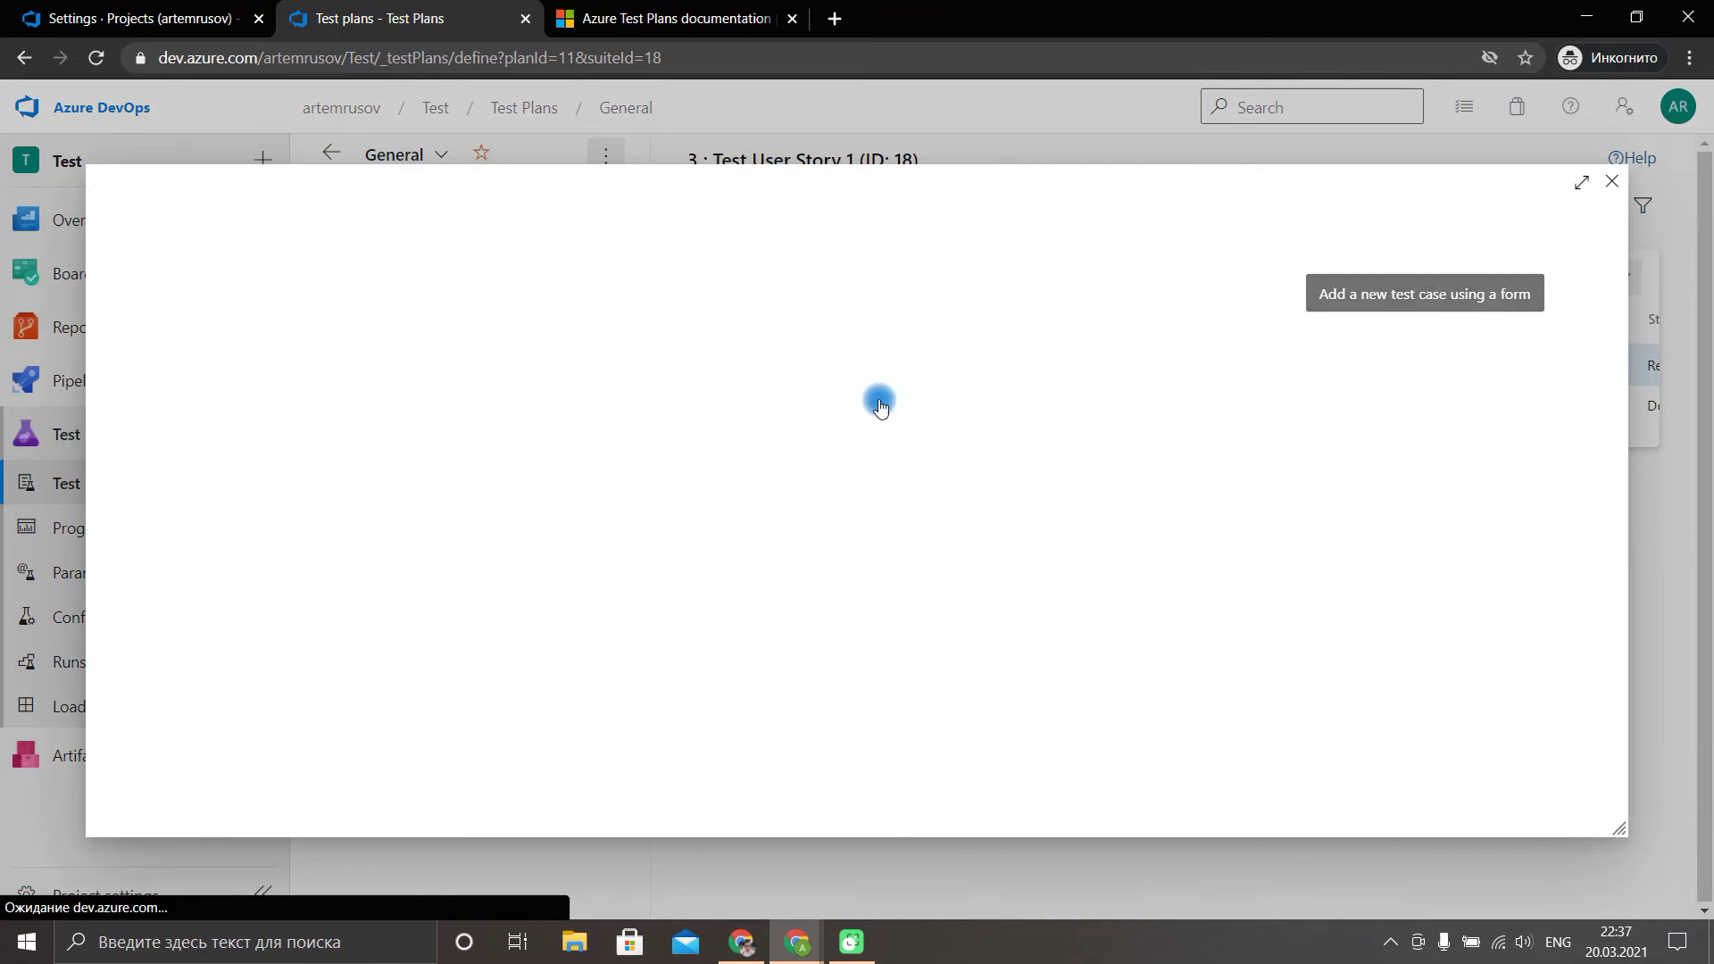
pyautogui.write('Test case 4')
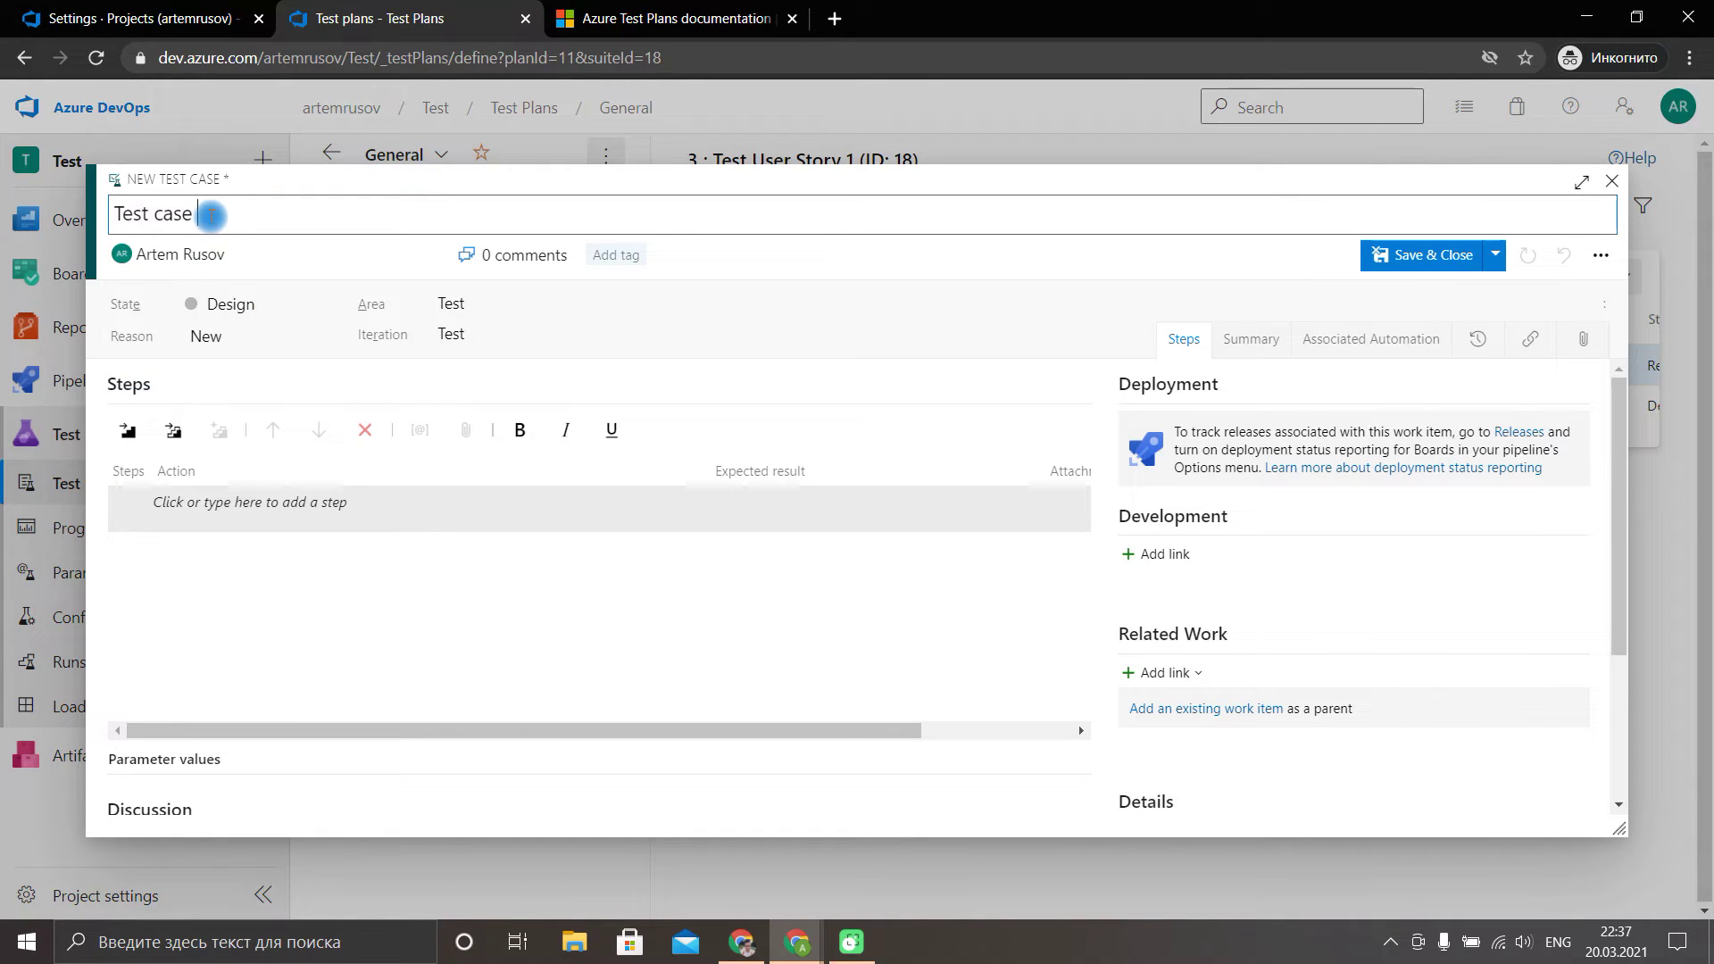
pyautogui.click(1373, 256)
# Add another test case titled "Test case 4" through the grid, with the step actions 1, 2 and 3.
pyautogui.click(1623, 276)
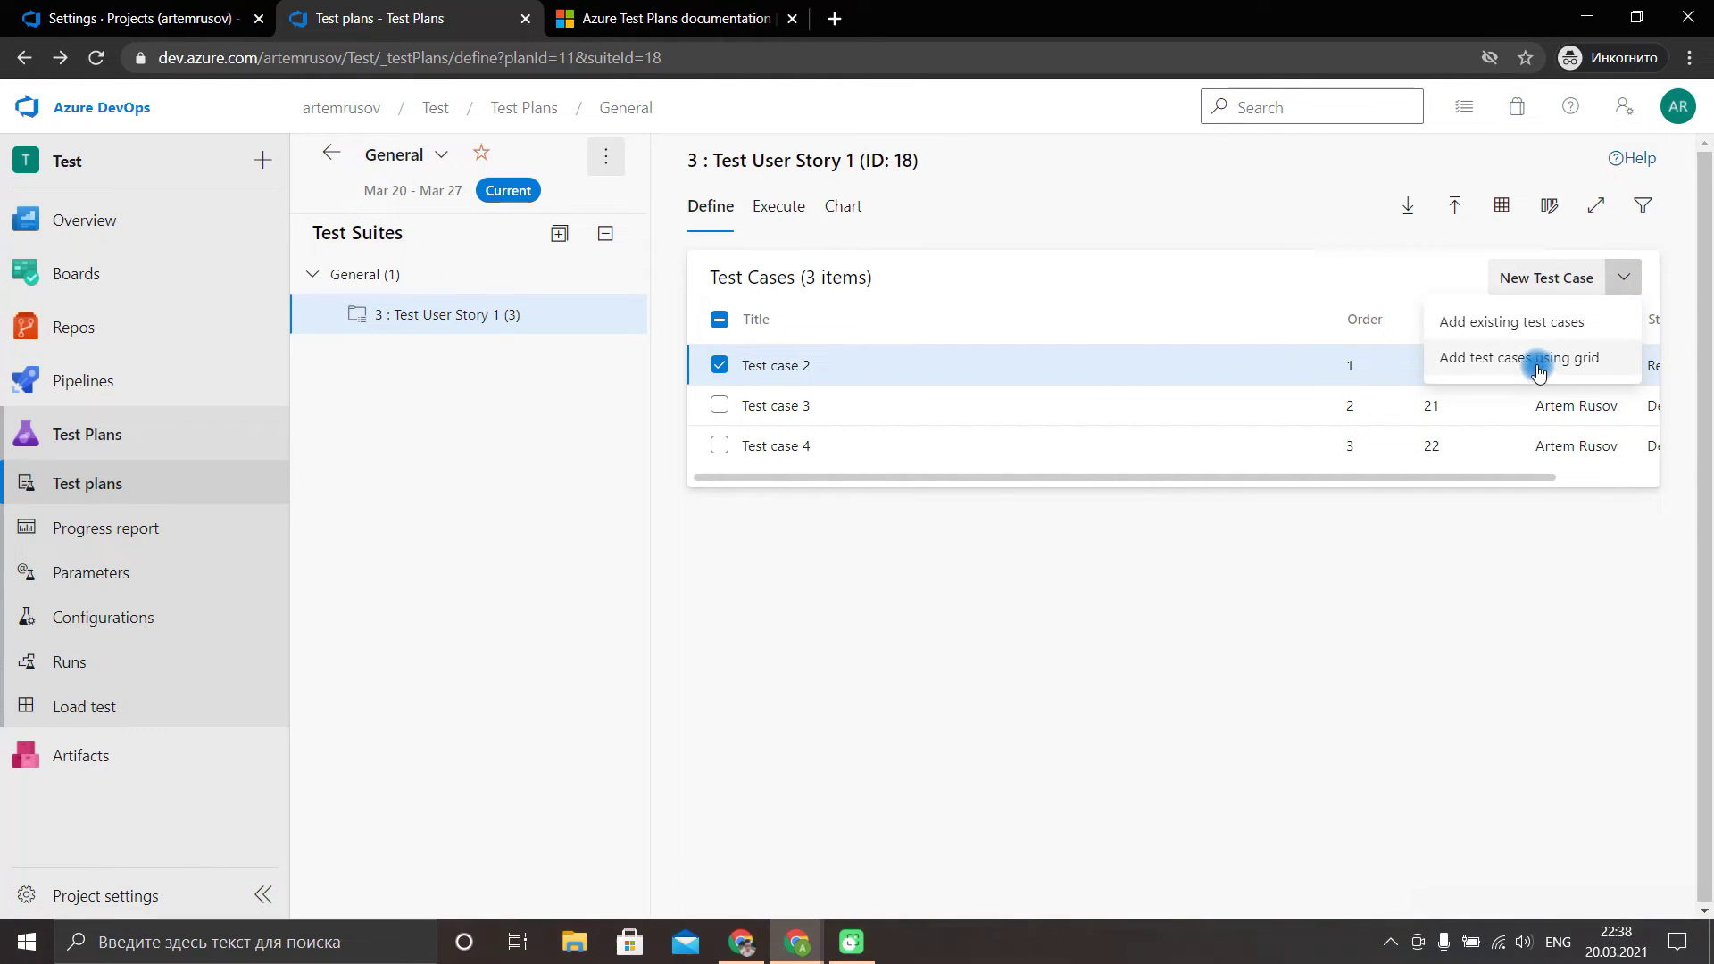
pyautogui.click(1535, 363)
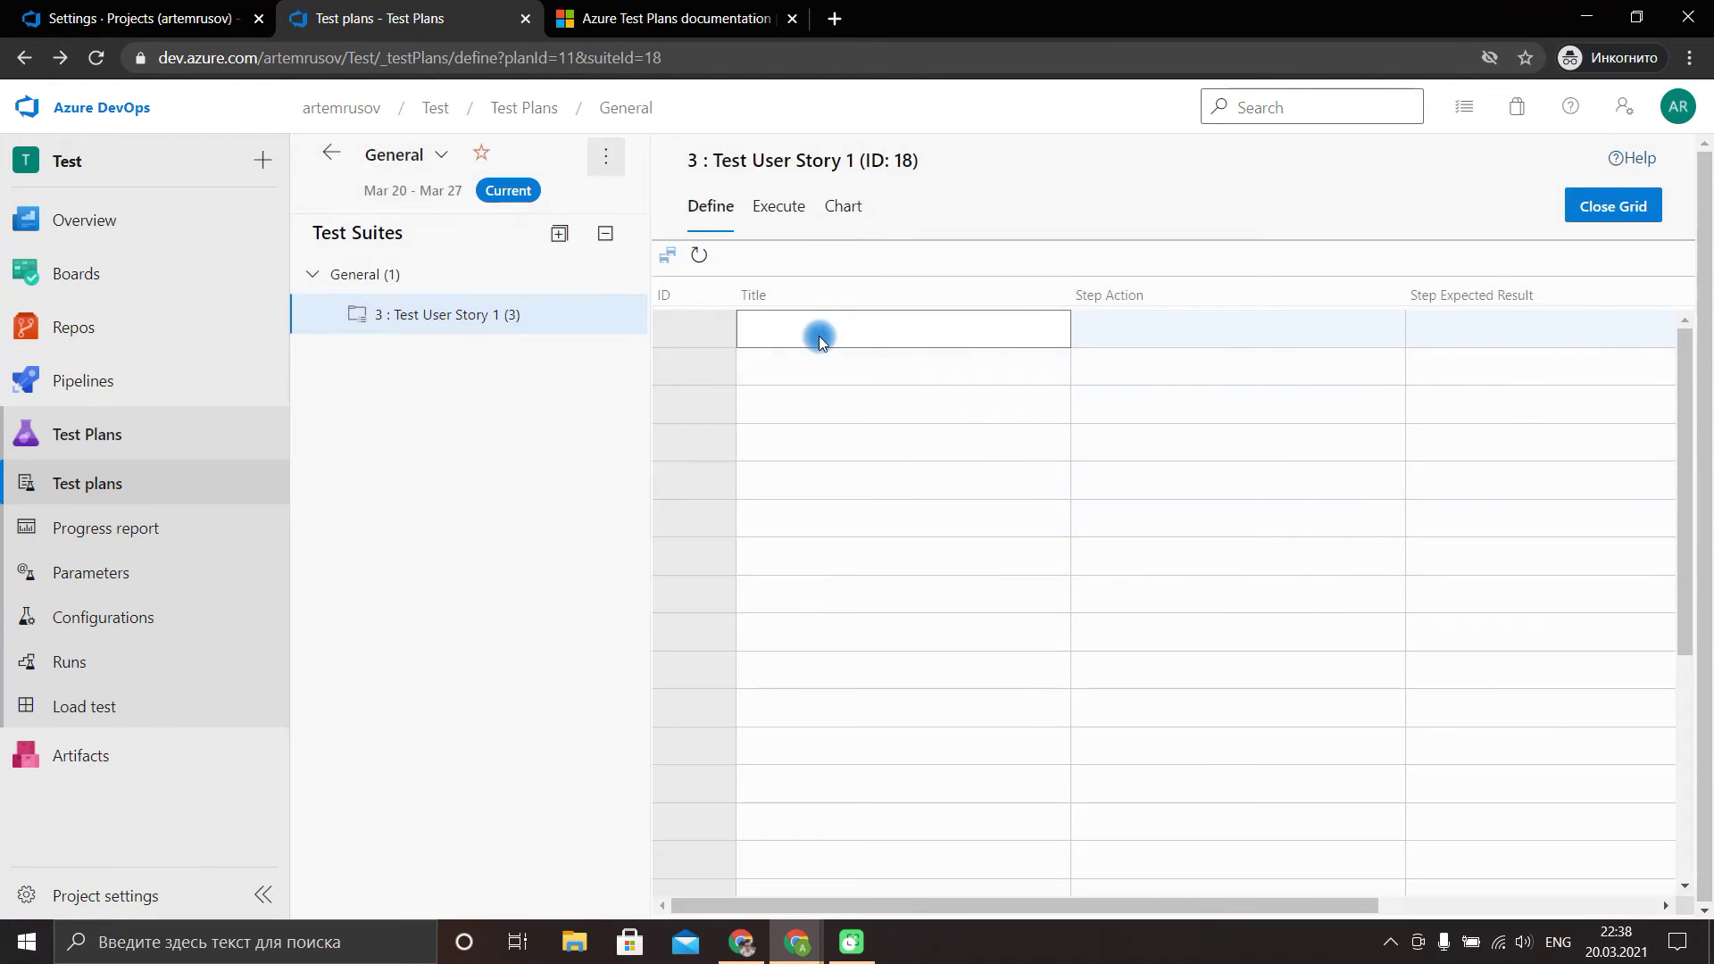
pyautogui.click(819, 335)
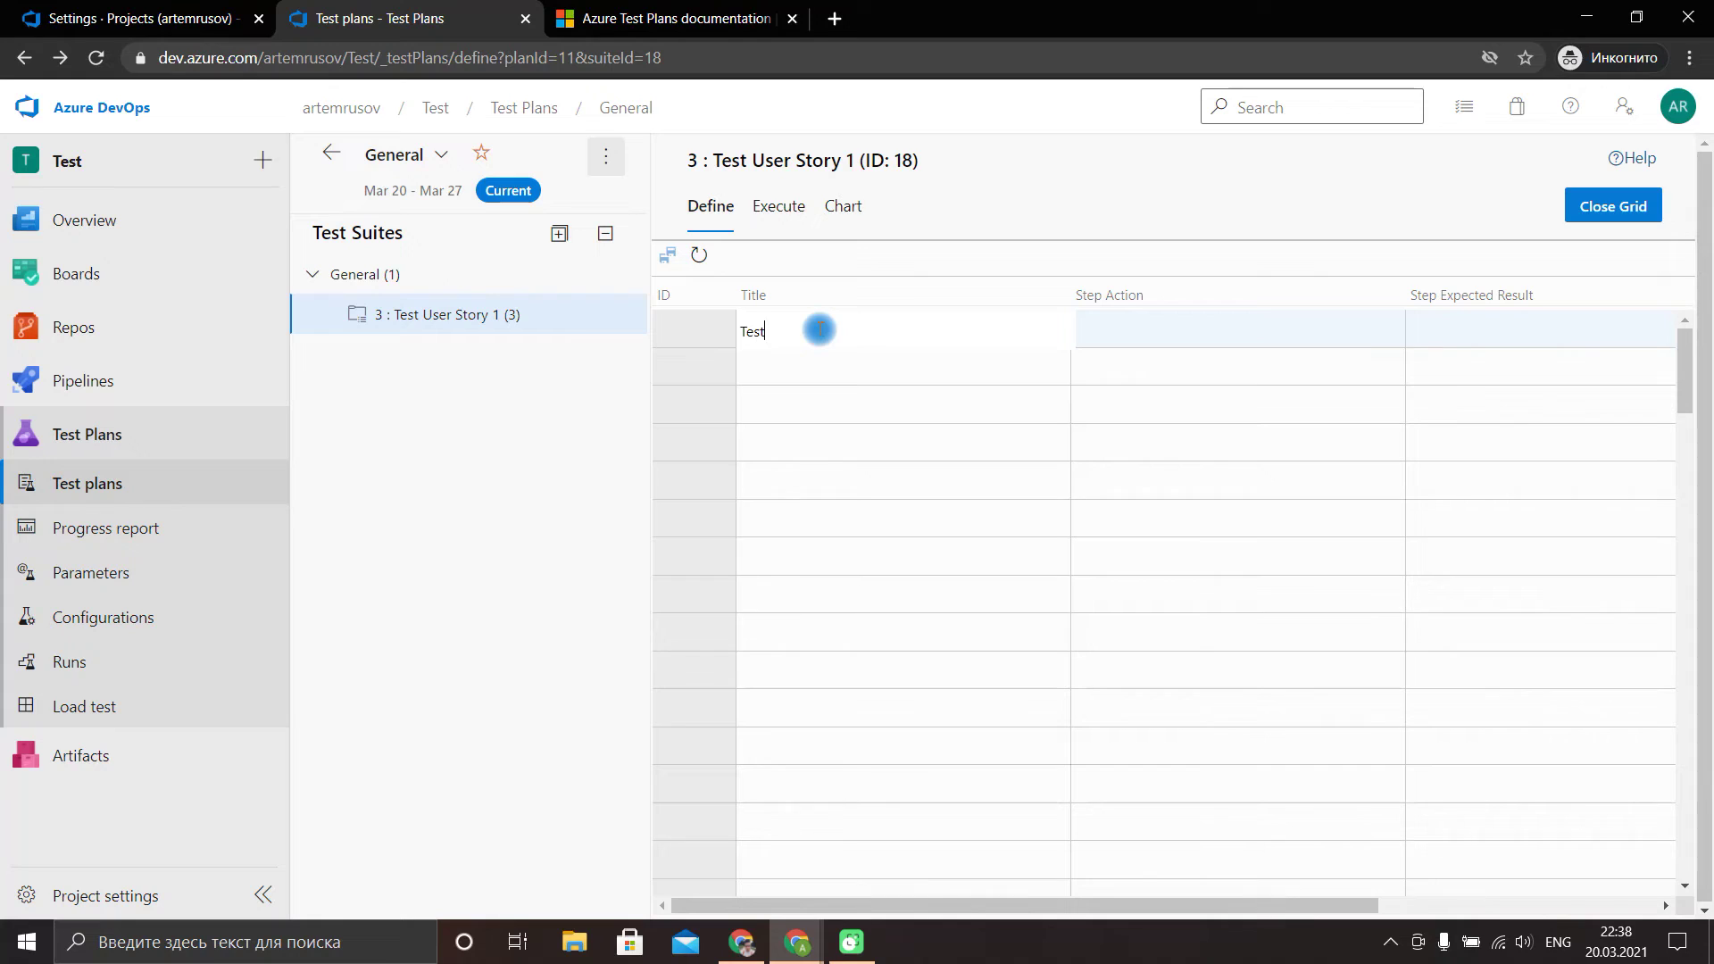
pyautogui.write('Test case 4')
pyautogui.click(1208, 367)
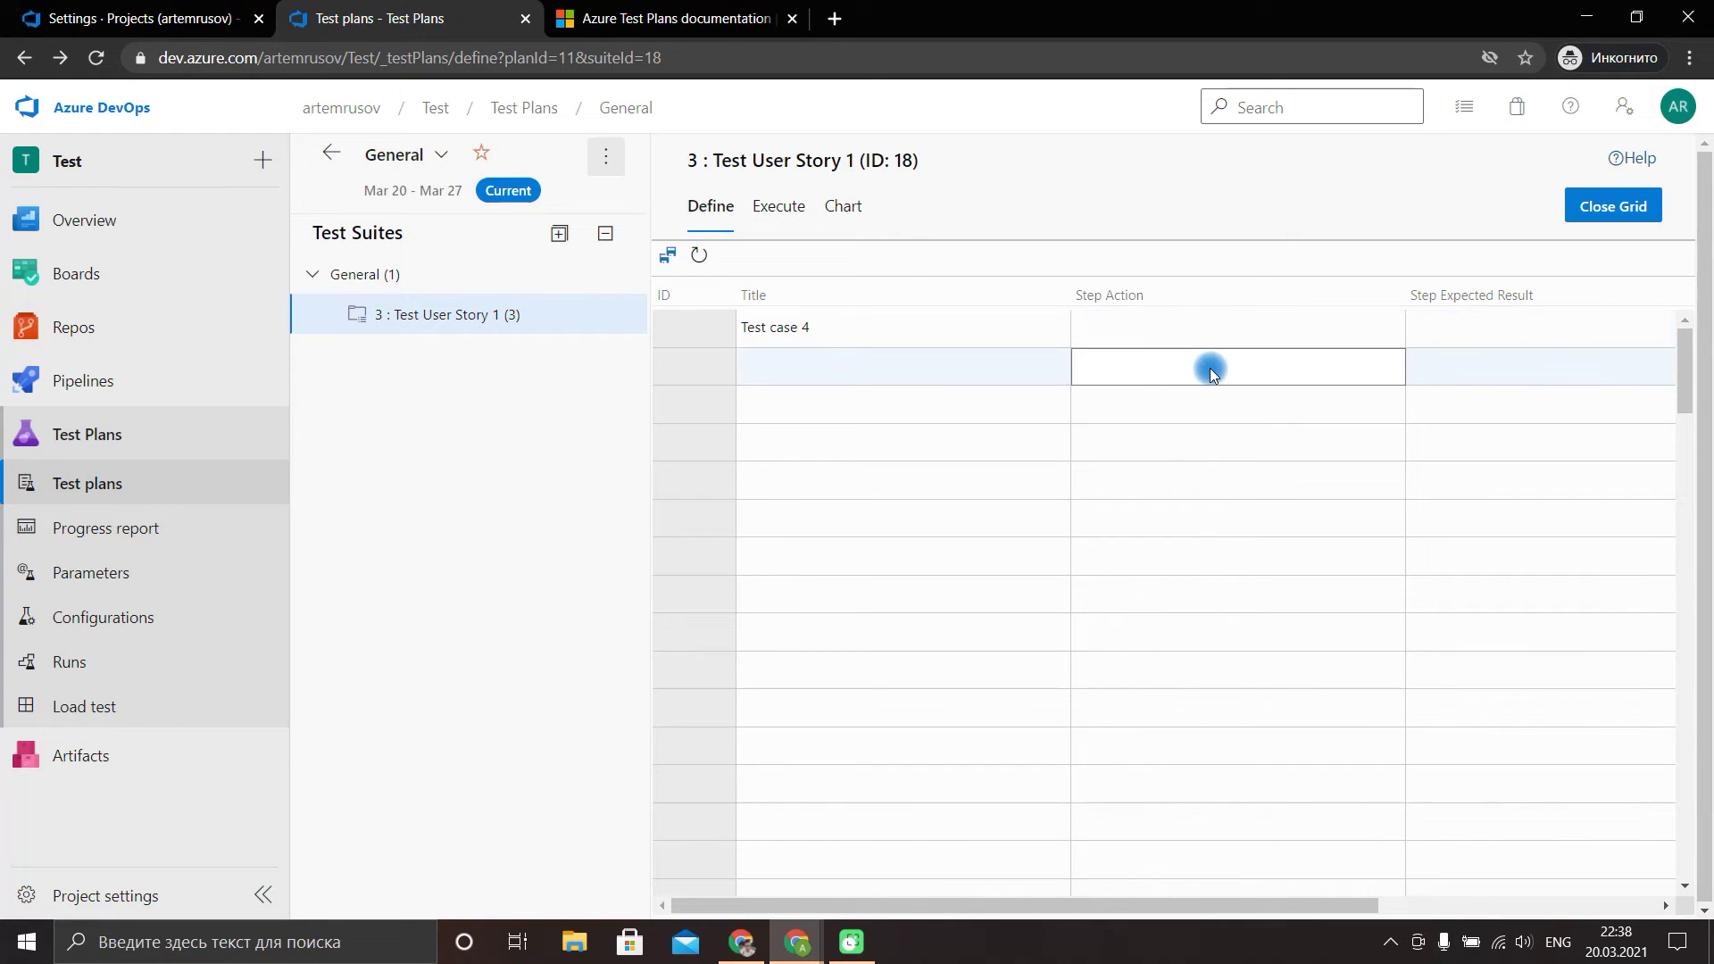
pyautogui.write('1')
pyautogui.click(1121, 403)
pyautogui.write('2')
pyautogui.click(1110, 440)
pyautogui.write('3')
# Title a further grid test case "Test case 5", copy the three step rows above into it, then save and return to the suite.
pyautogui.click(907, 482)
pyautogui.write('Test cas')
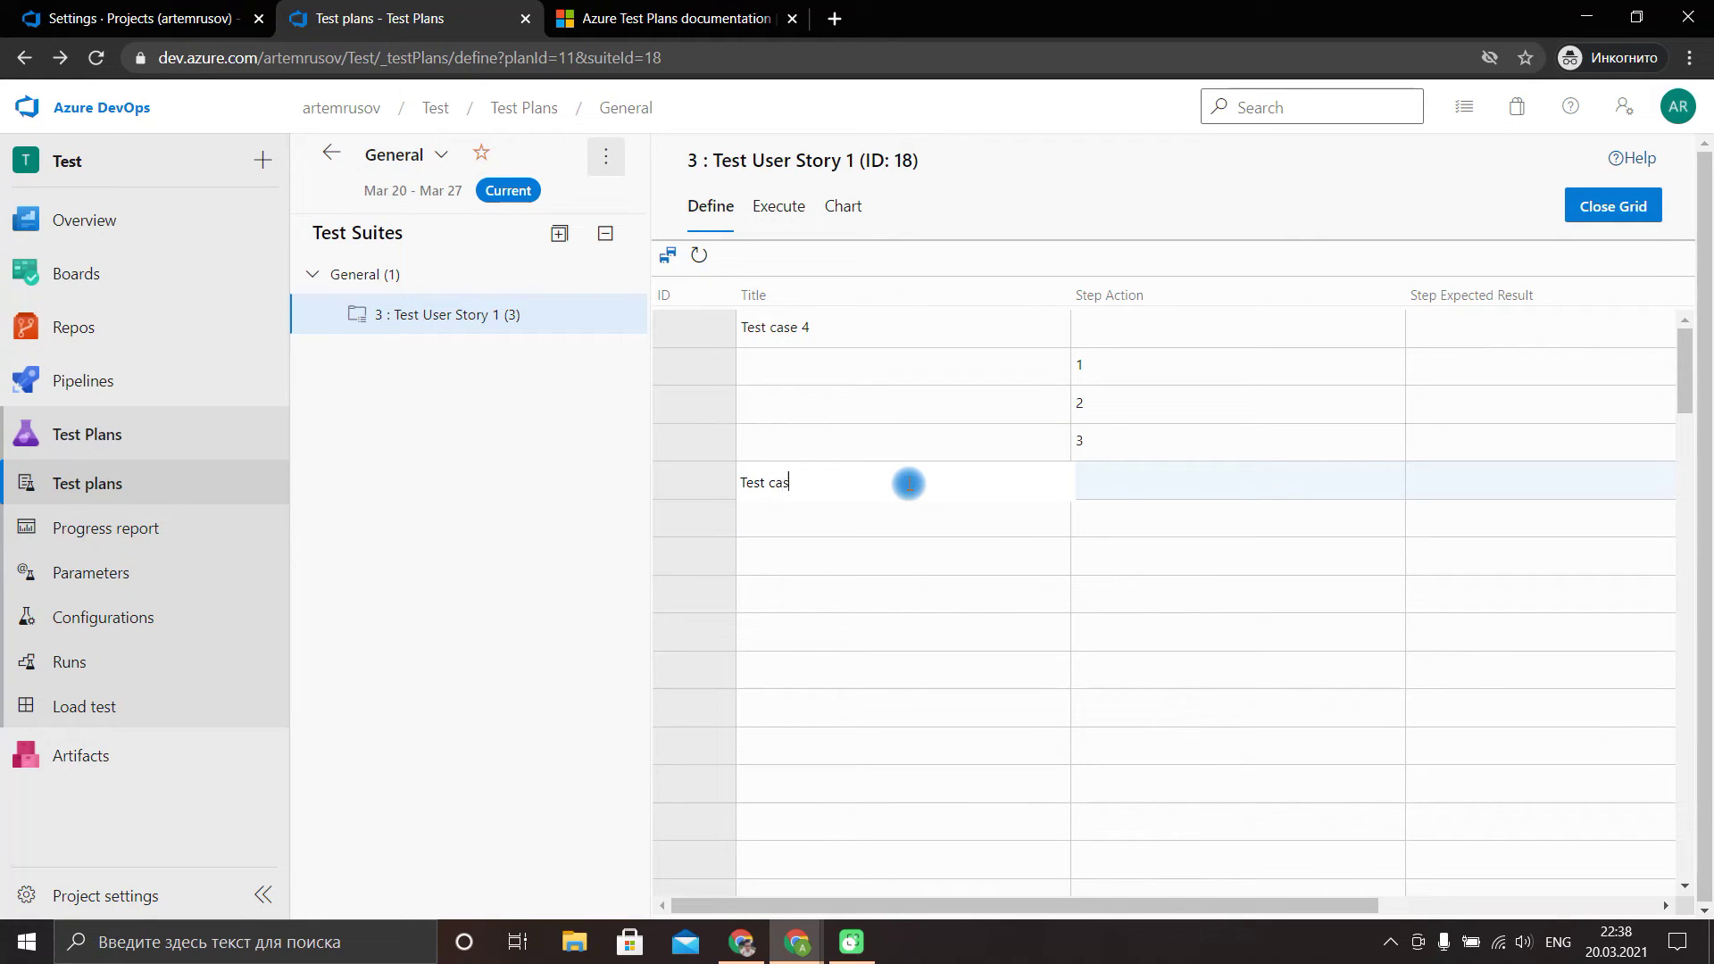
pyautogui.write('e 5')
pyautogui.click(1101, 399)
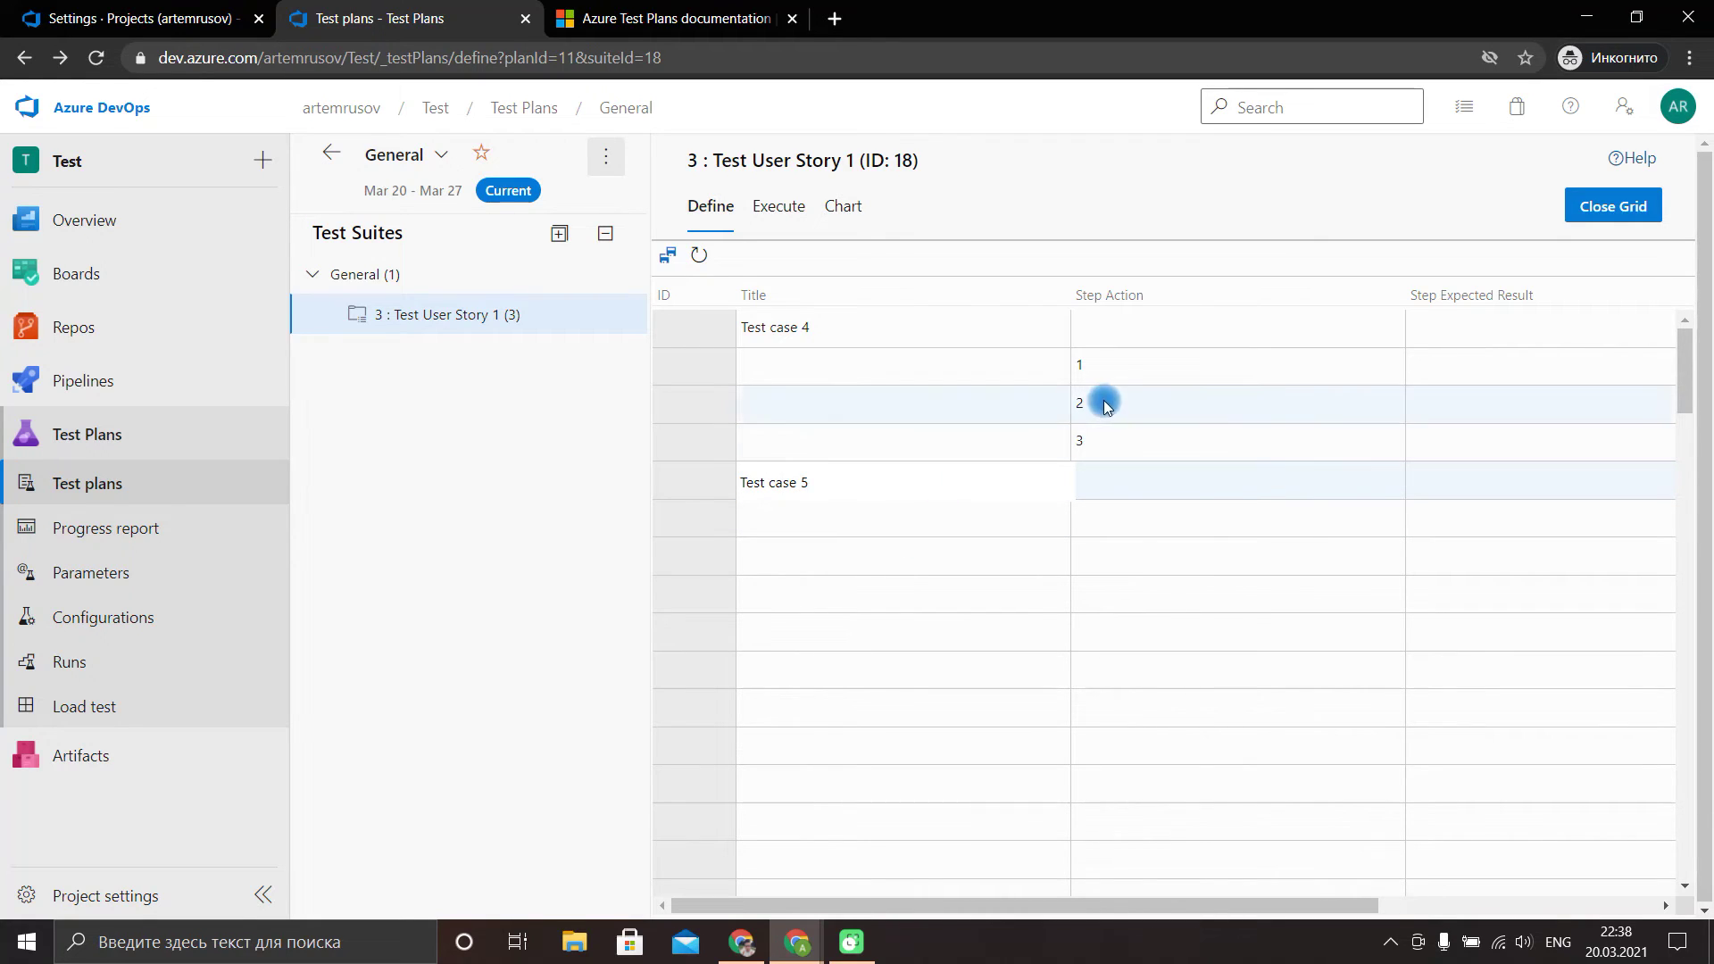
pyautogui.click(1106, 367)
pyautogui.keyDown('shift'); pyautogui.click(1048, 393); pyautogui.keyUp('shift')
pyautogui.hotkey('shift', 'Down')
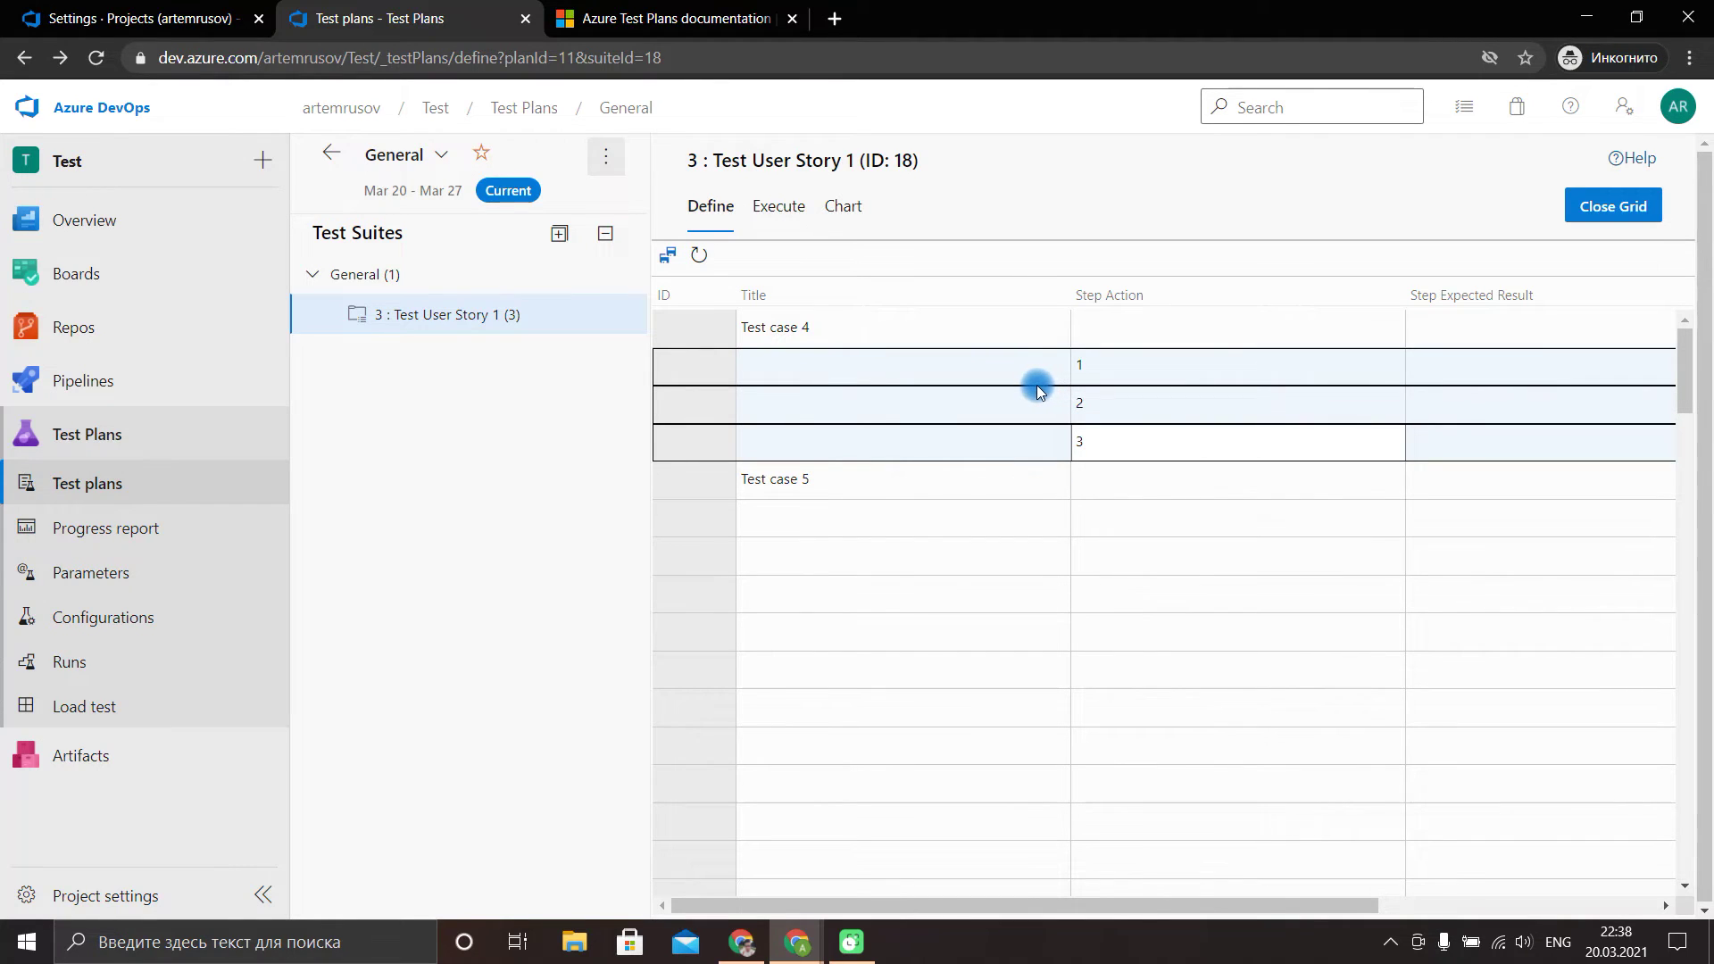
pyautogui.click(1185, 507)
pyautogui.hotkey('ctrl', 'v')
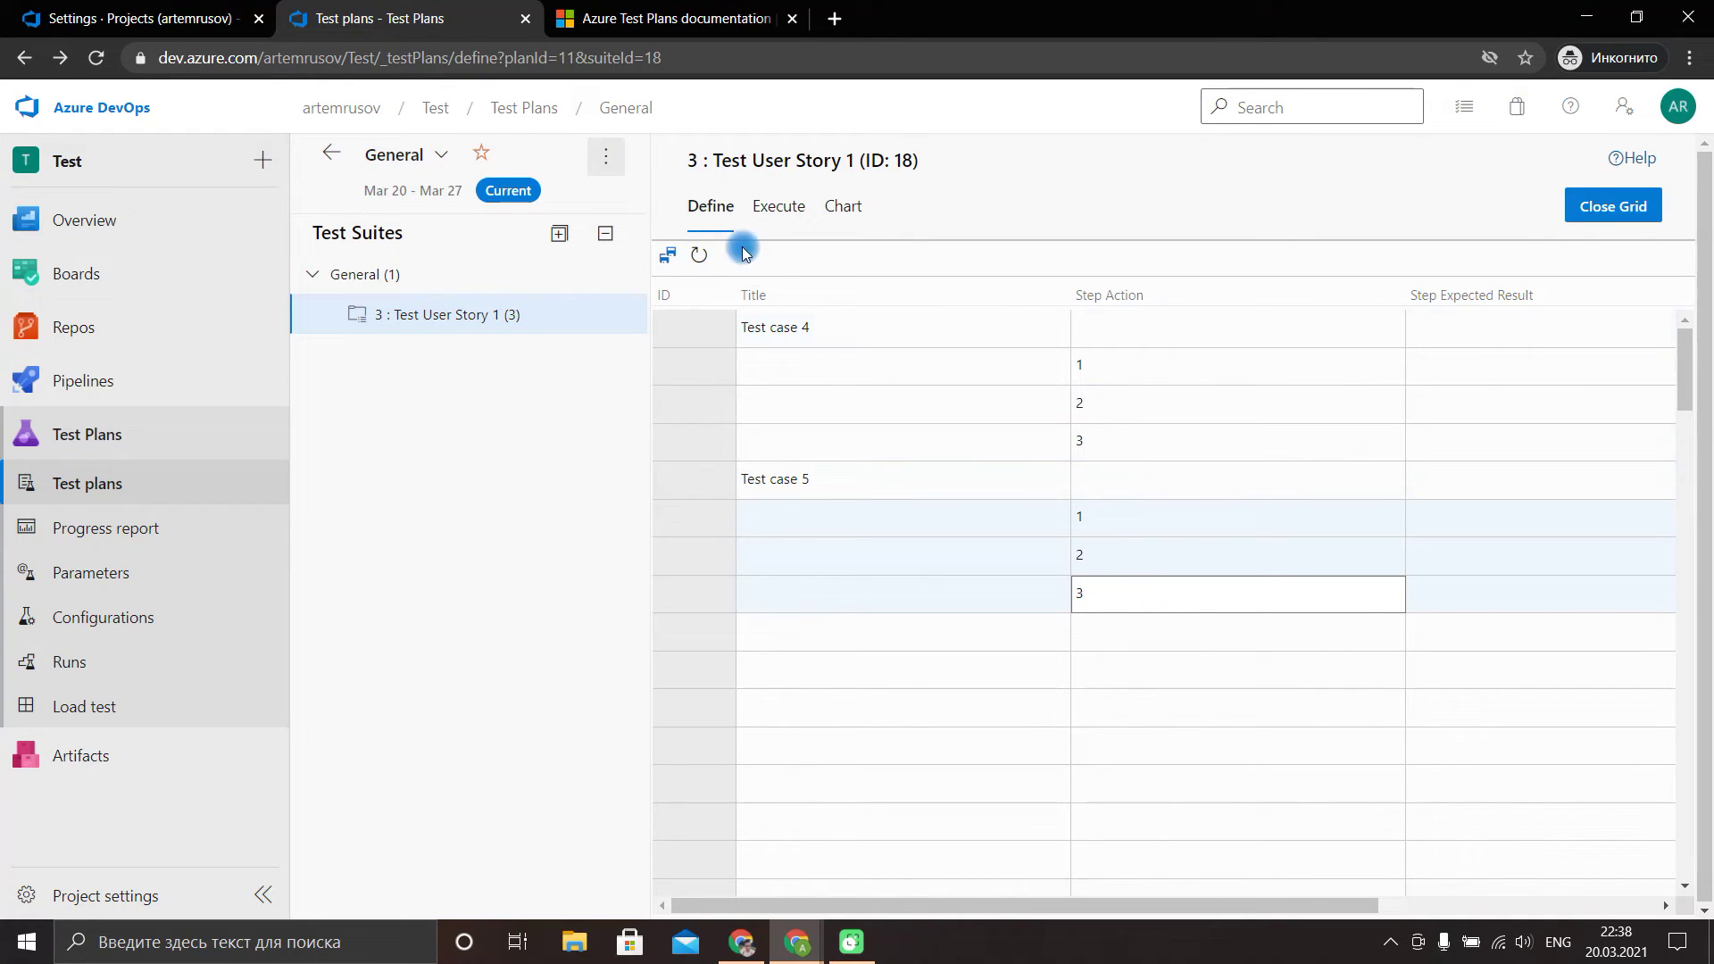
pyautogui.click(432, 312)
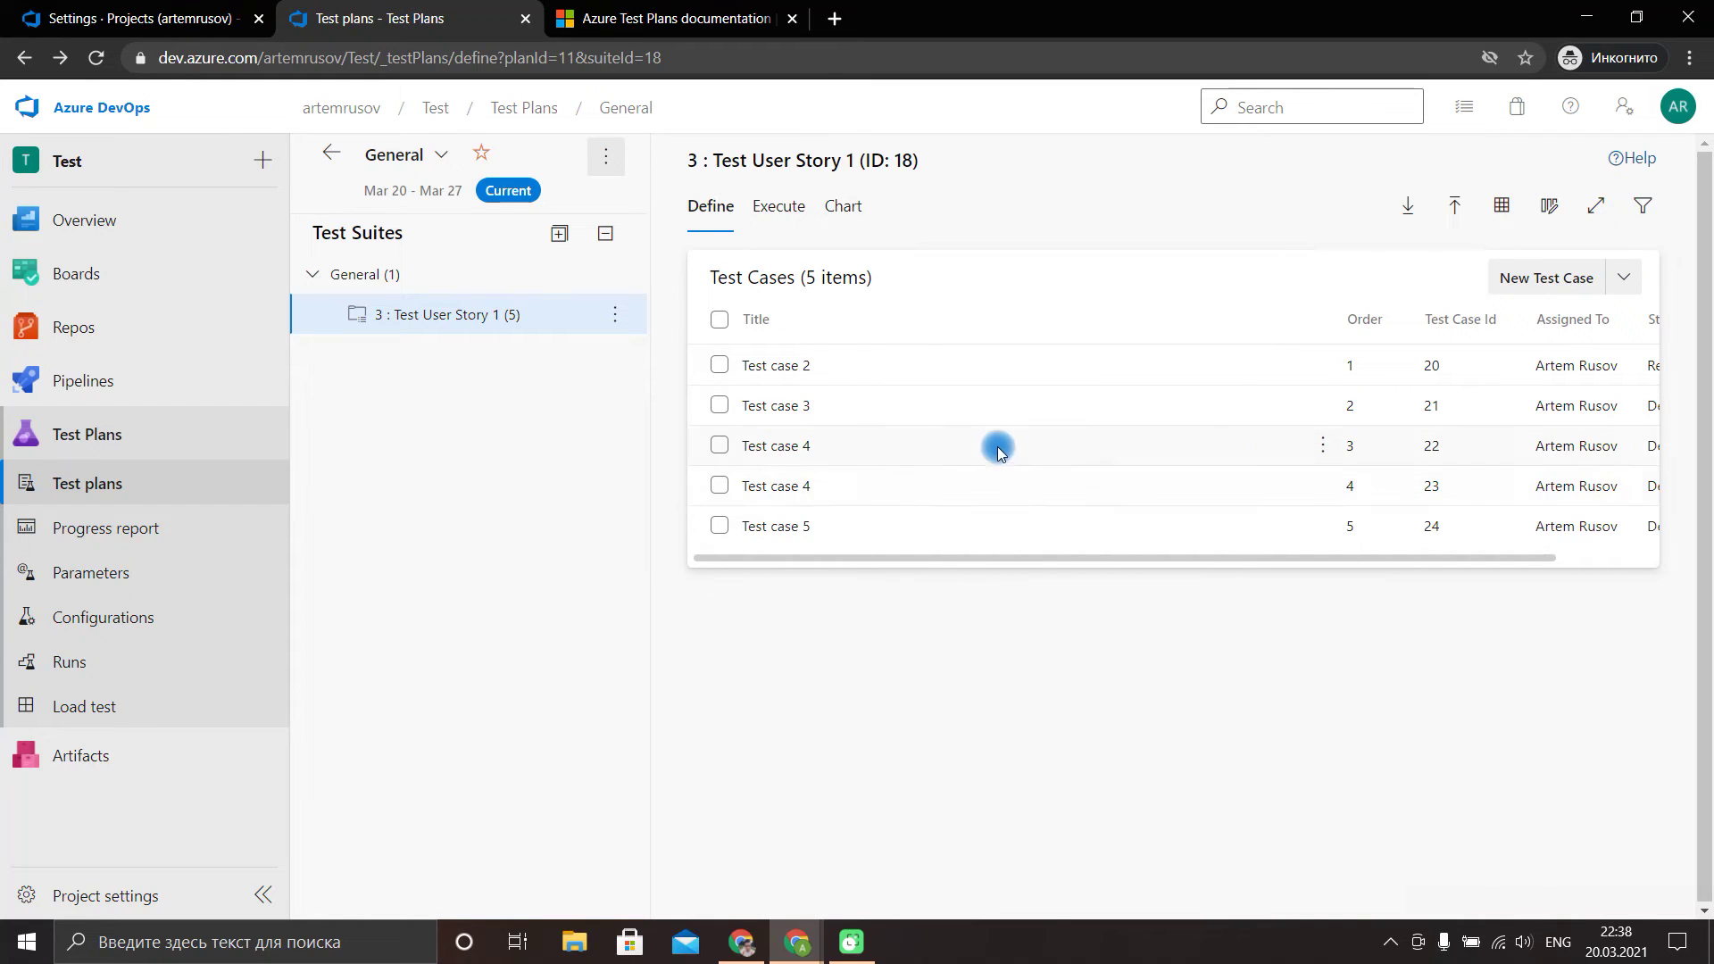
# Reopen the suite's test cases in the grid, retitle ID 23 as "Test case 5" and ID 24 as "Test case 6", then save and close.
pyautogui.click(1502, 206)
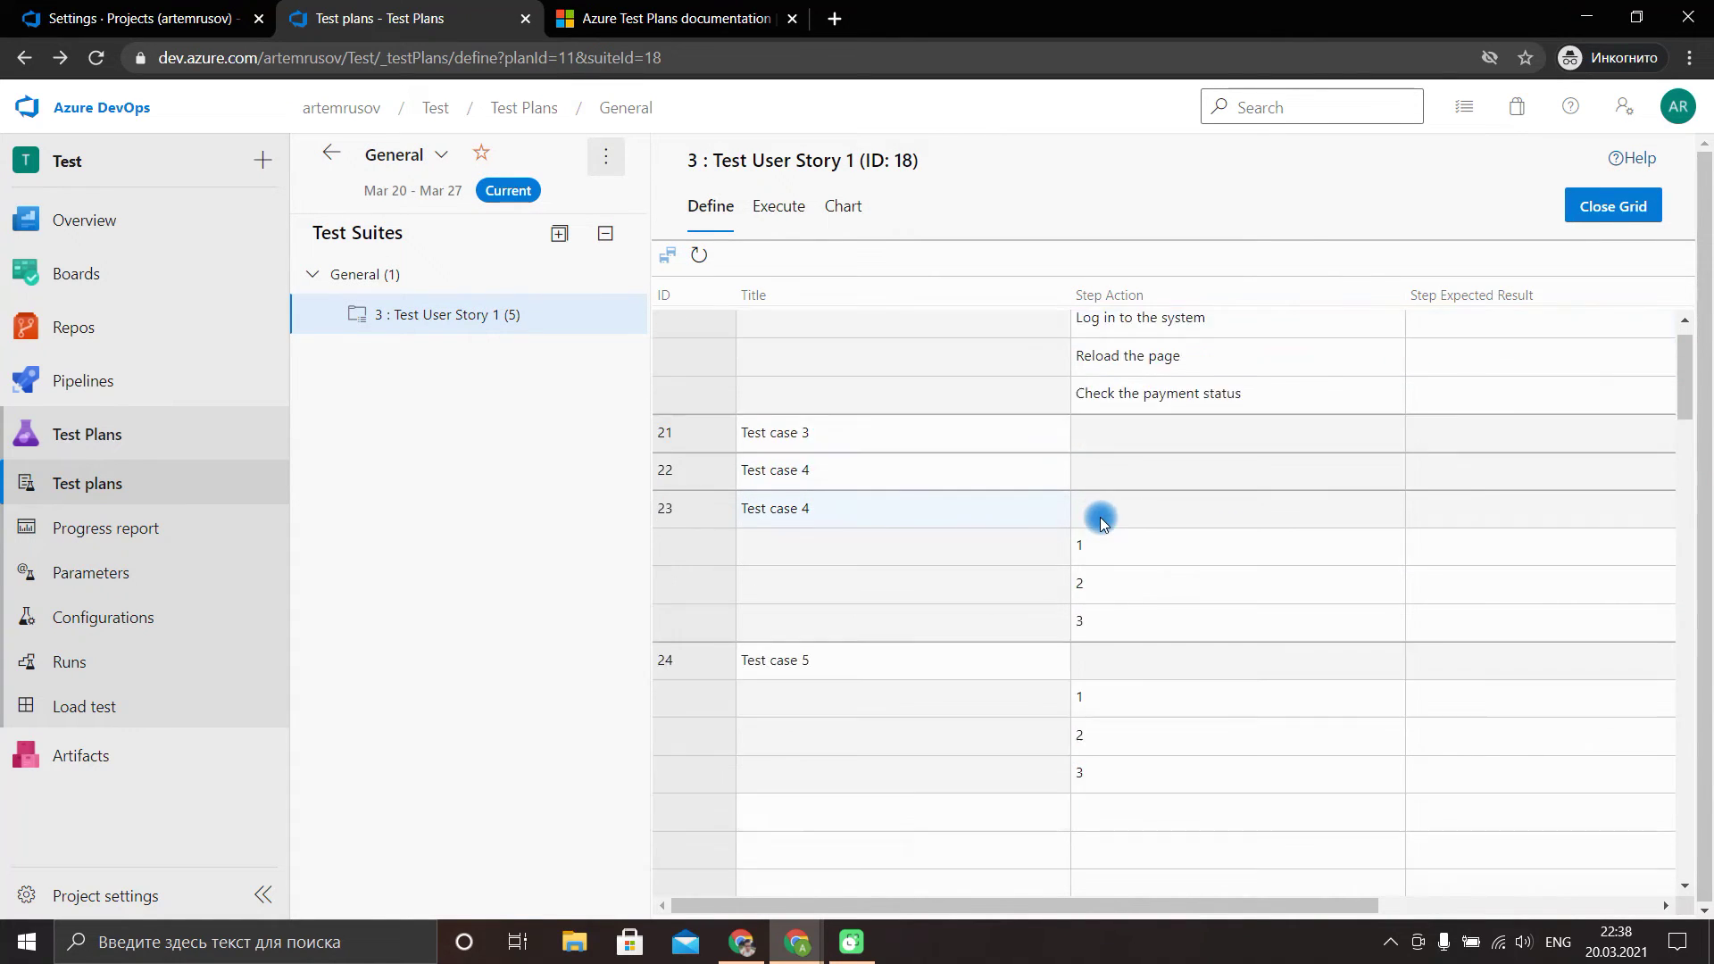
pyautogui.click(814, 555)
pyautogui.press('BackSpace')
pyautogui.write('5')
pyautogui.click(830, 707)
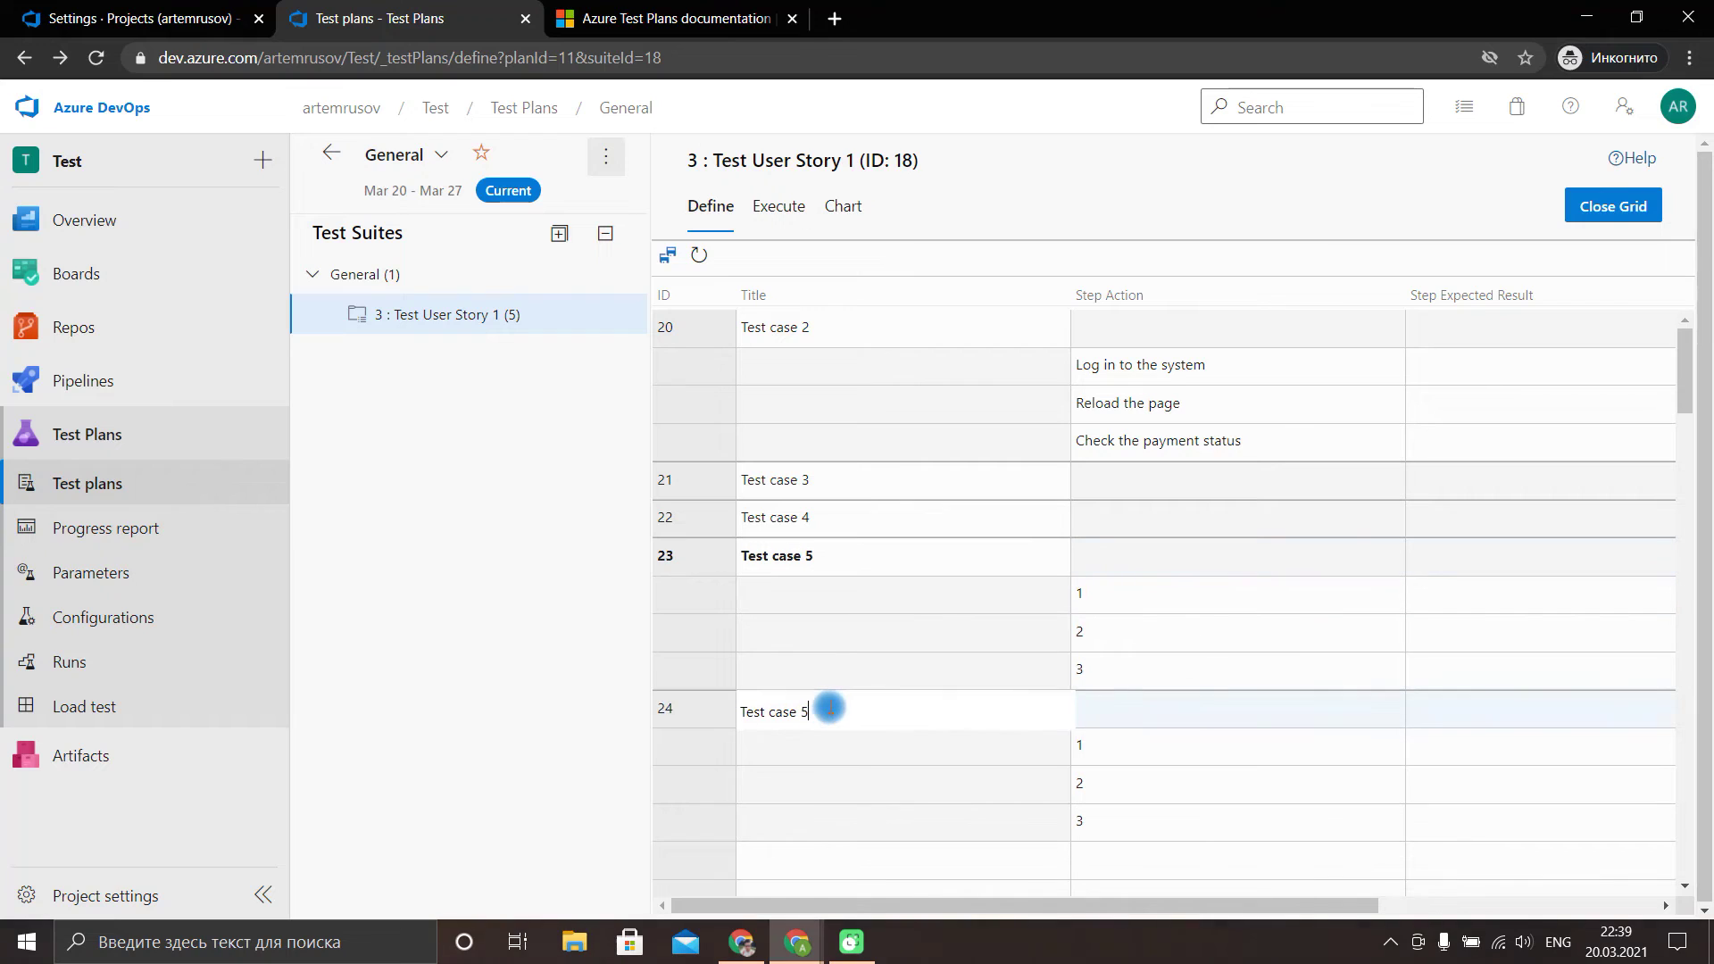
pyautogui.press('BackSpace')
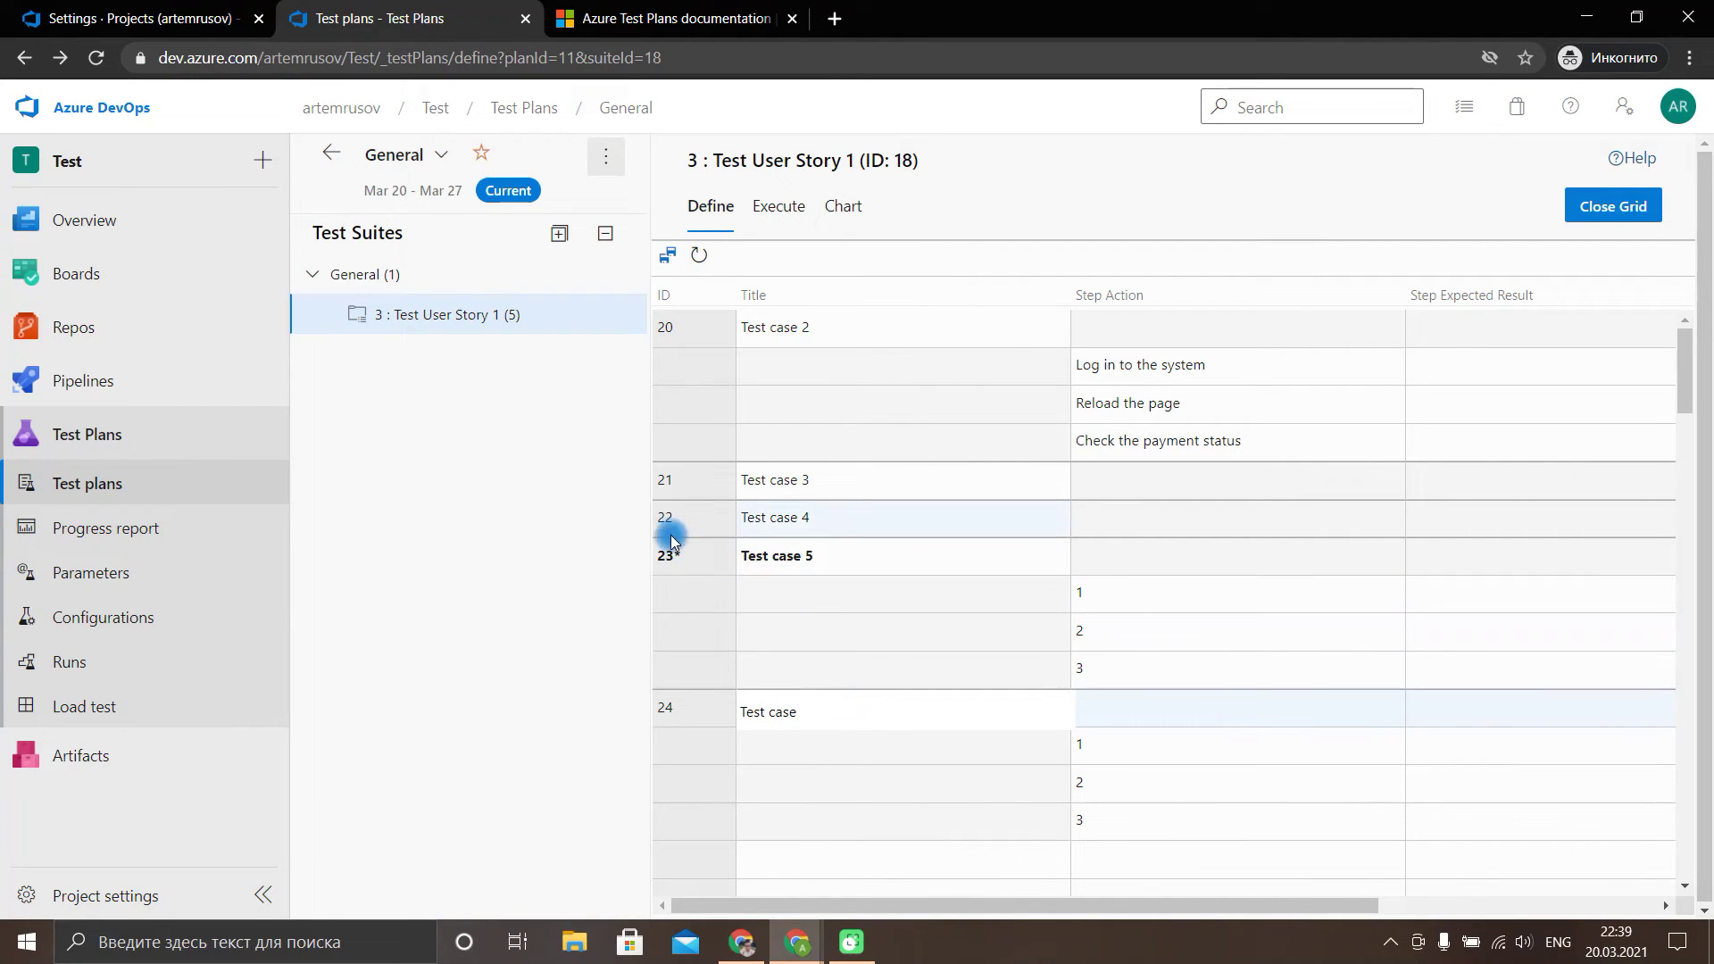
pyautogui.write('6')
pyautogui.click(862, 621)
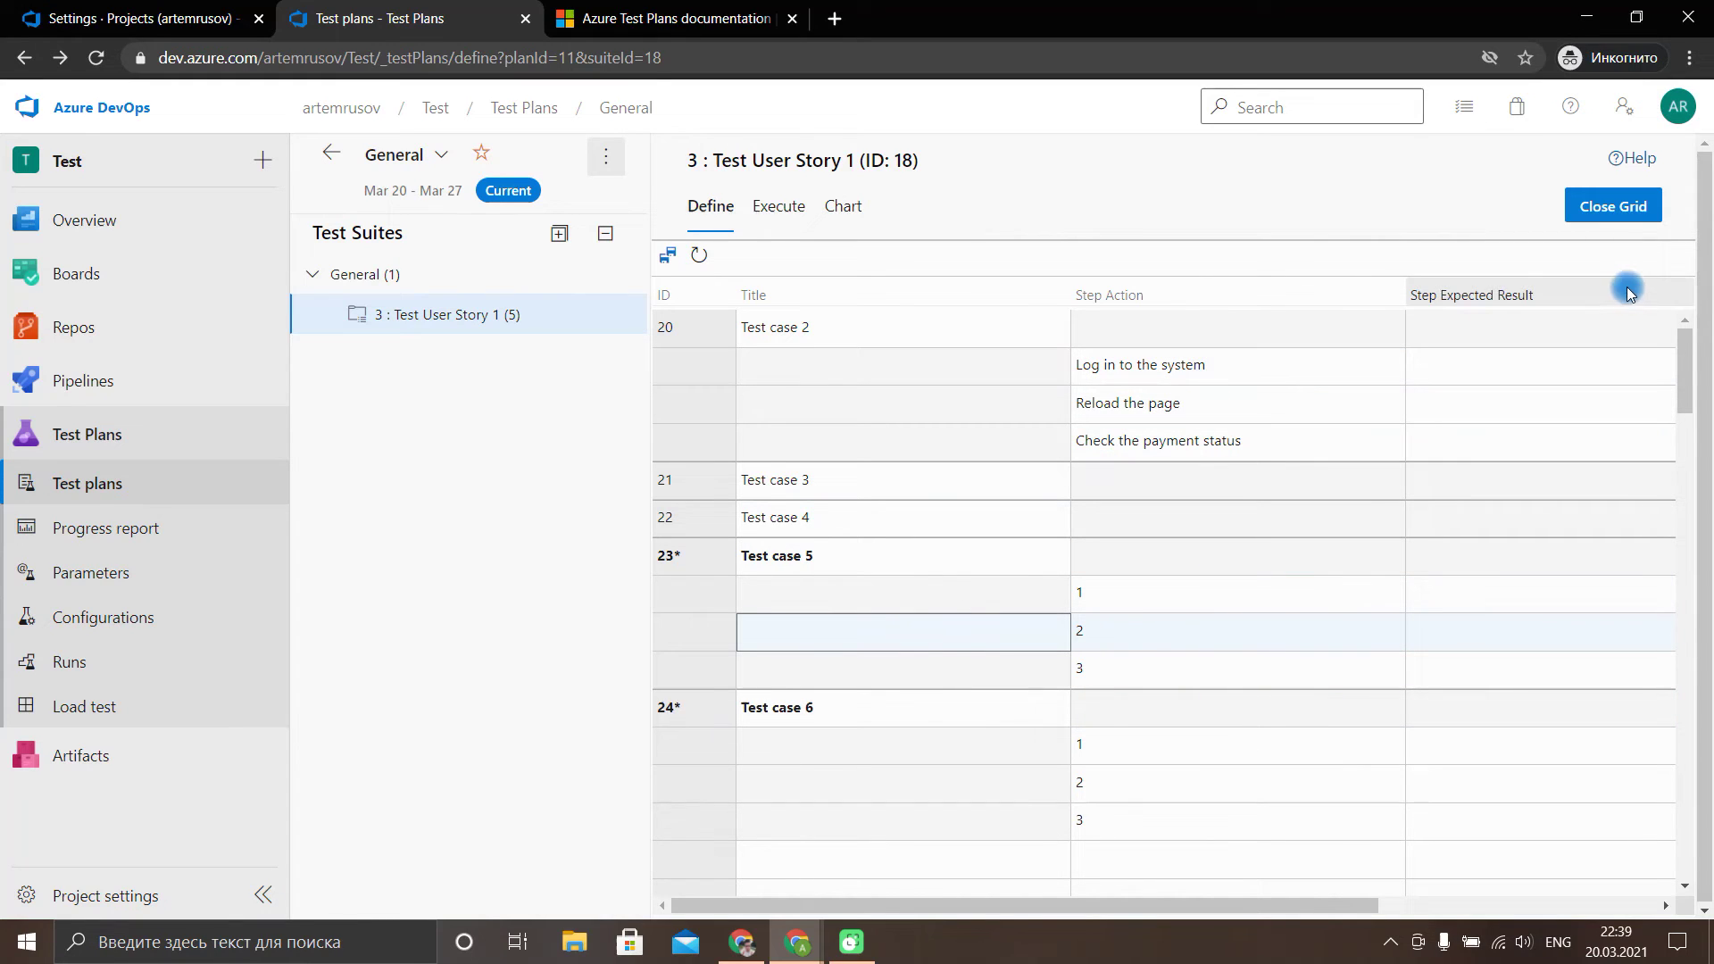
pyautogui.click(667, 257)
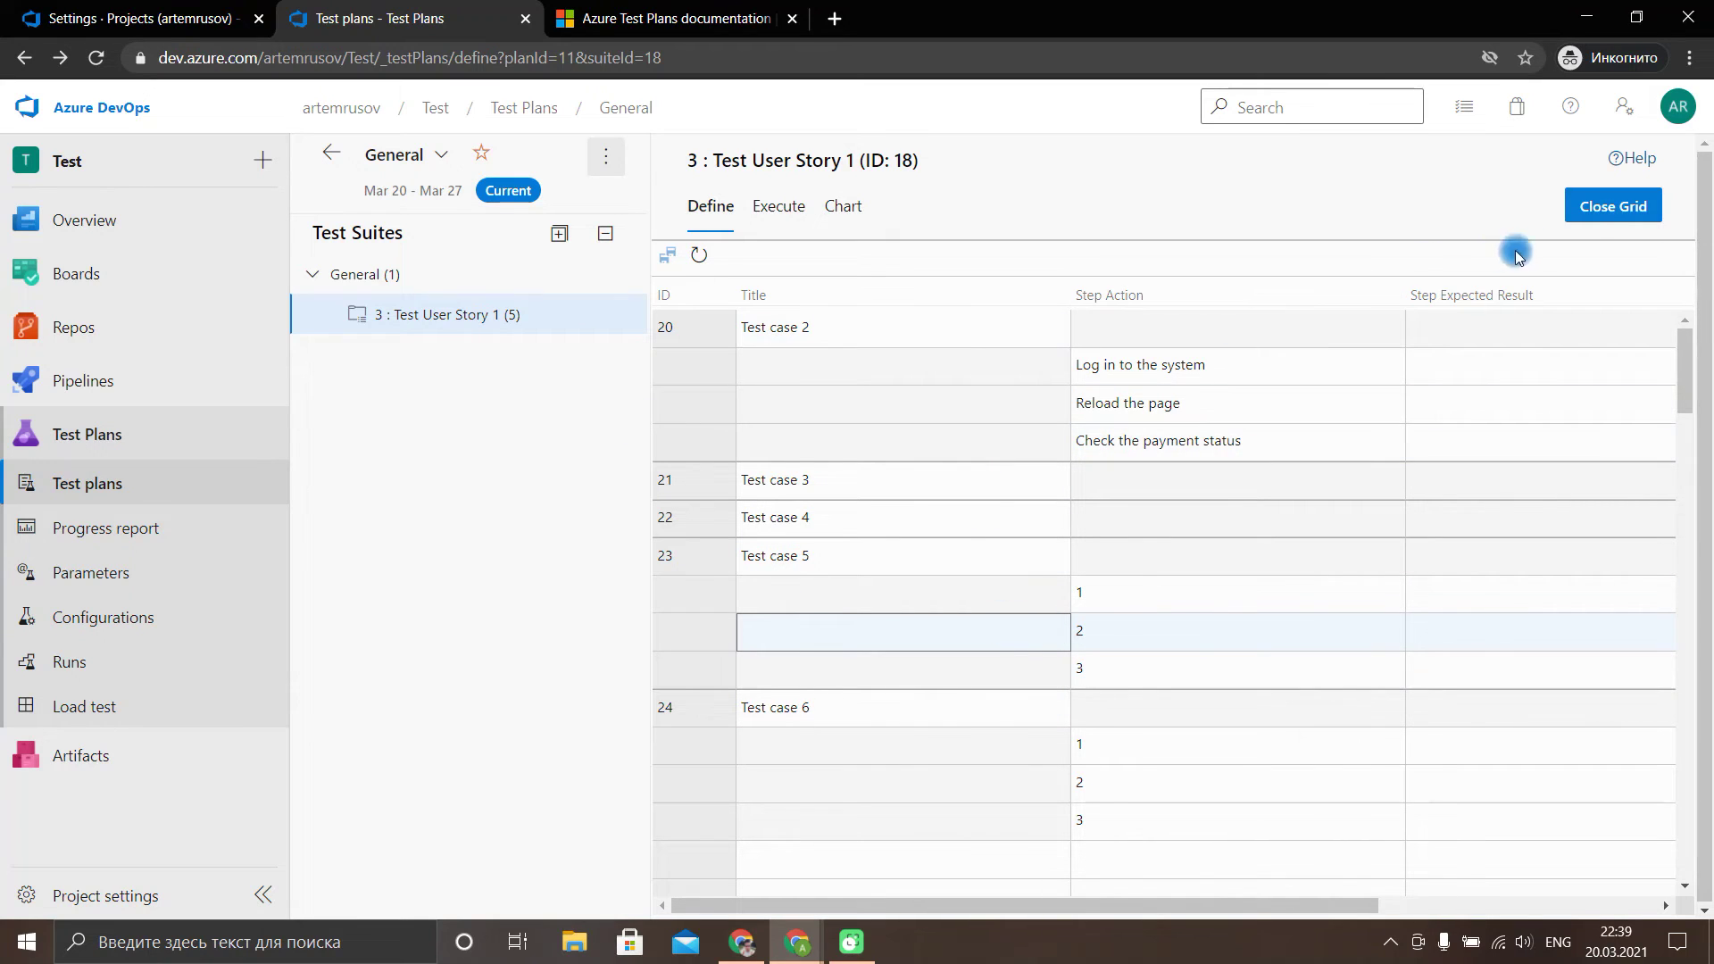
pyautogui.click(1598, 205)
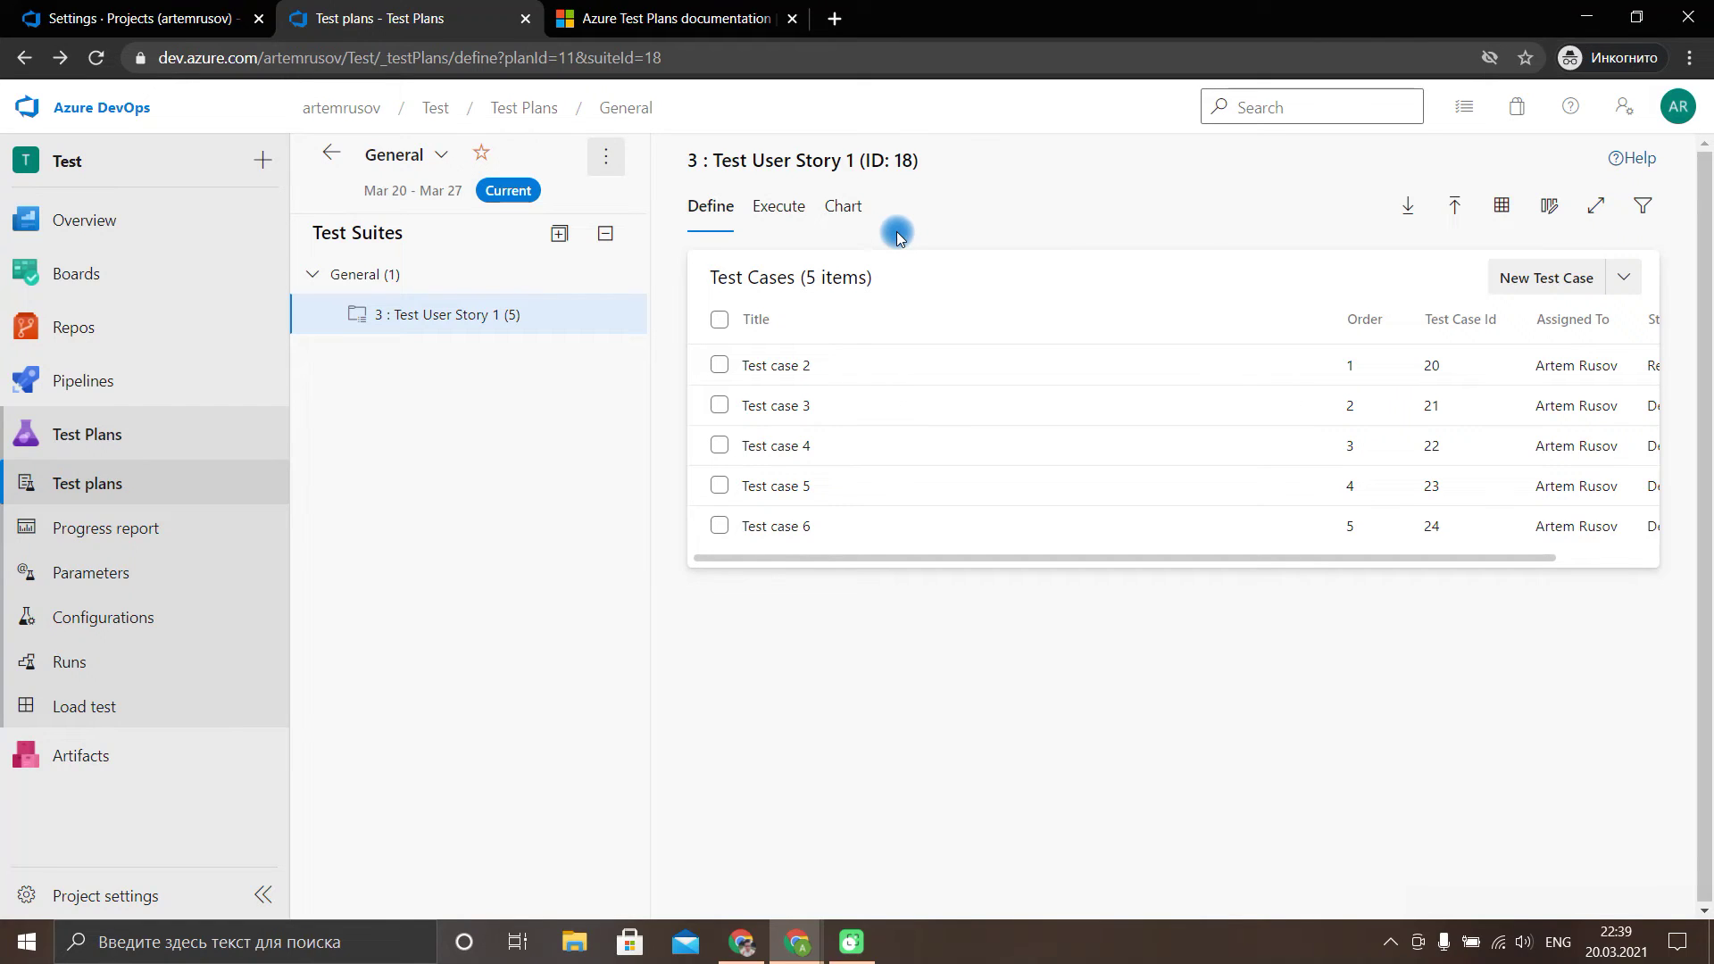
# Select all test points in the Execute view and review the outcomes that can be assigned to them.
pyautogui.click(775, 207)
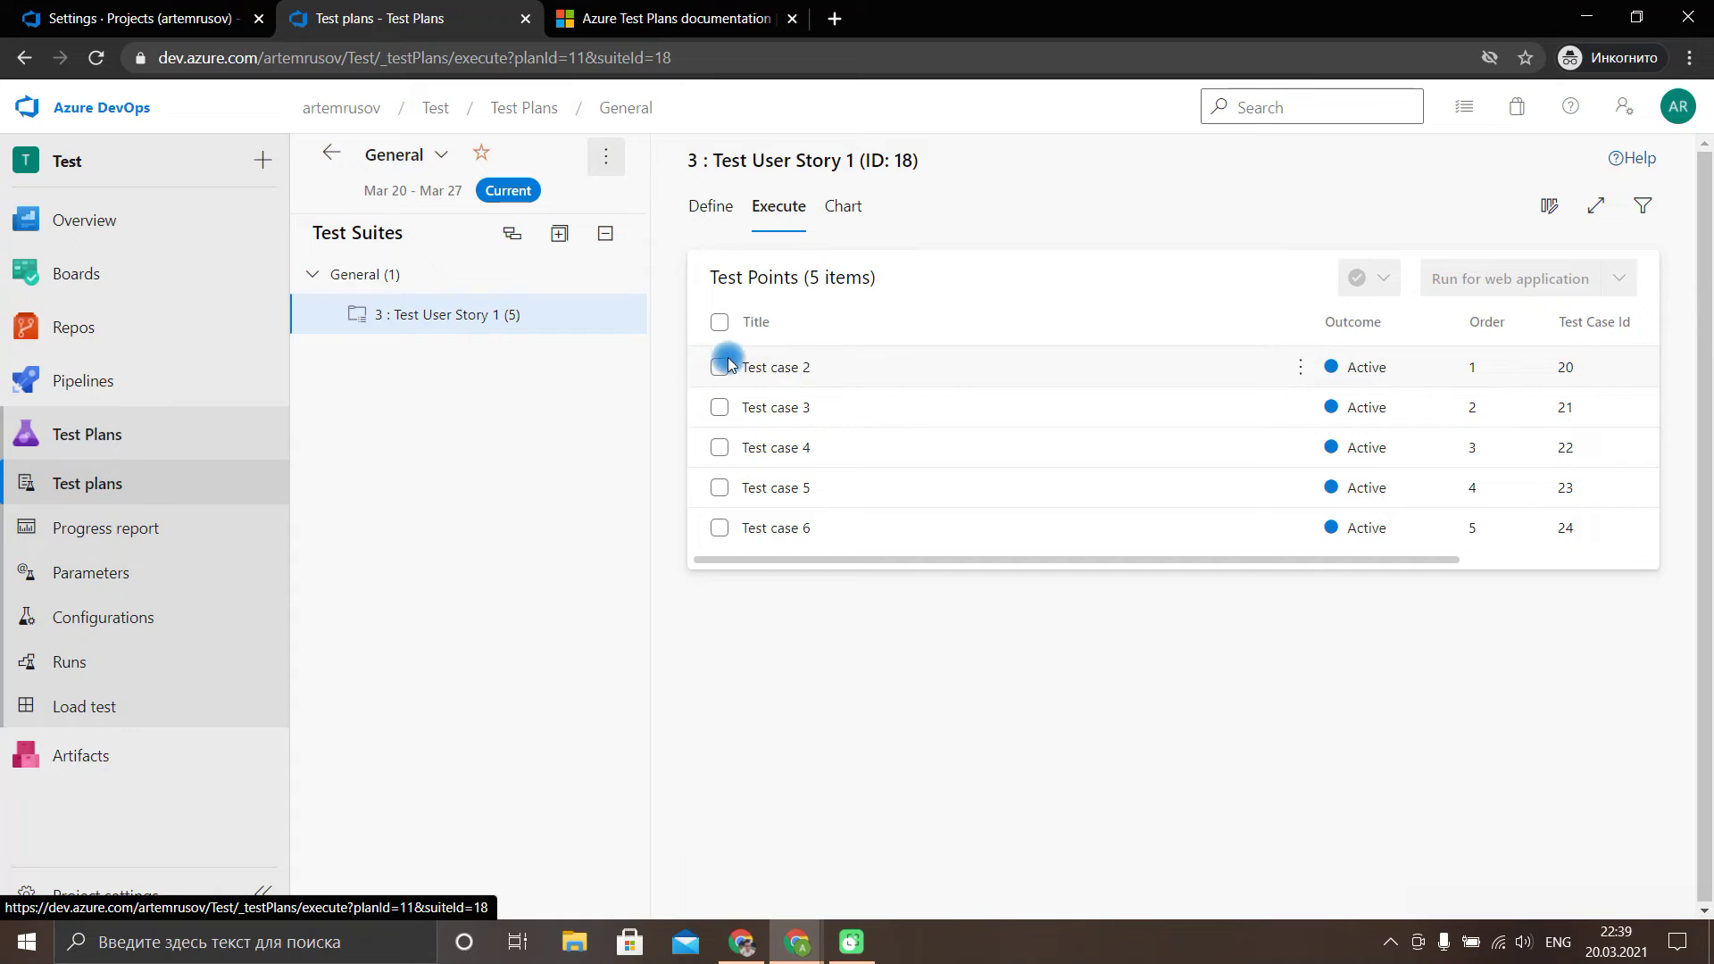
pyautogui.click(720, 324)
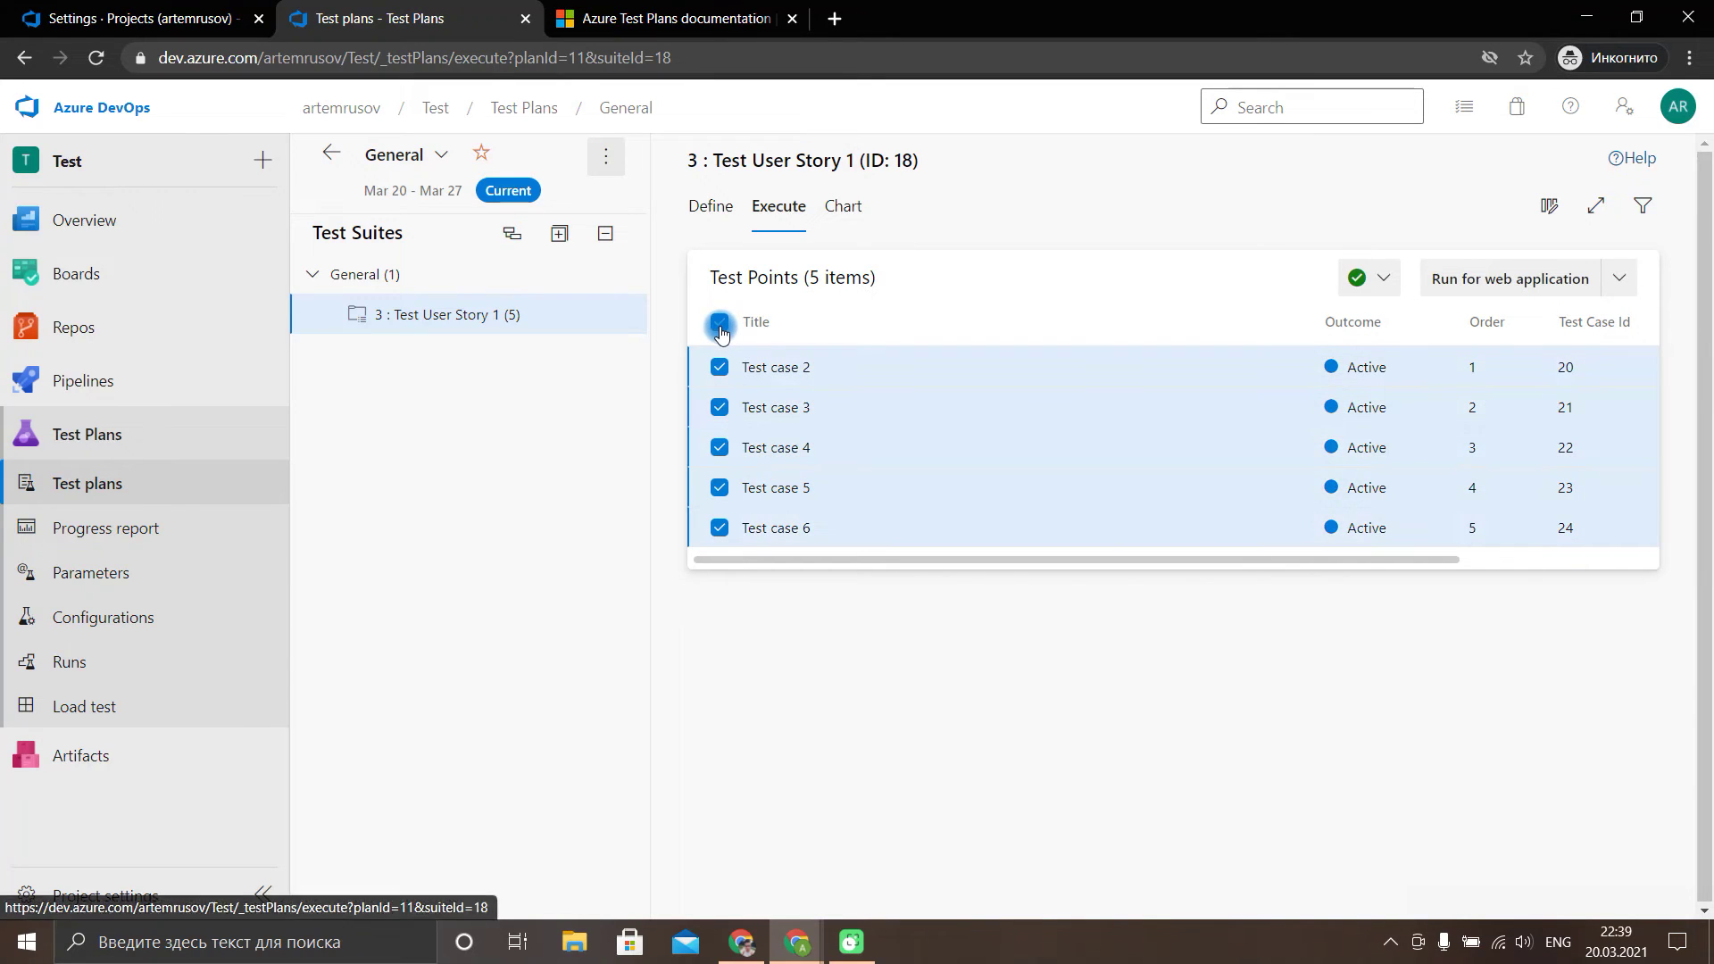
pyautogui.click(1386, 280)
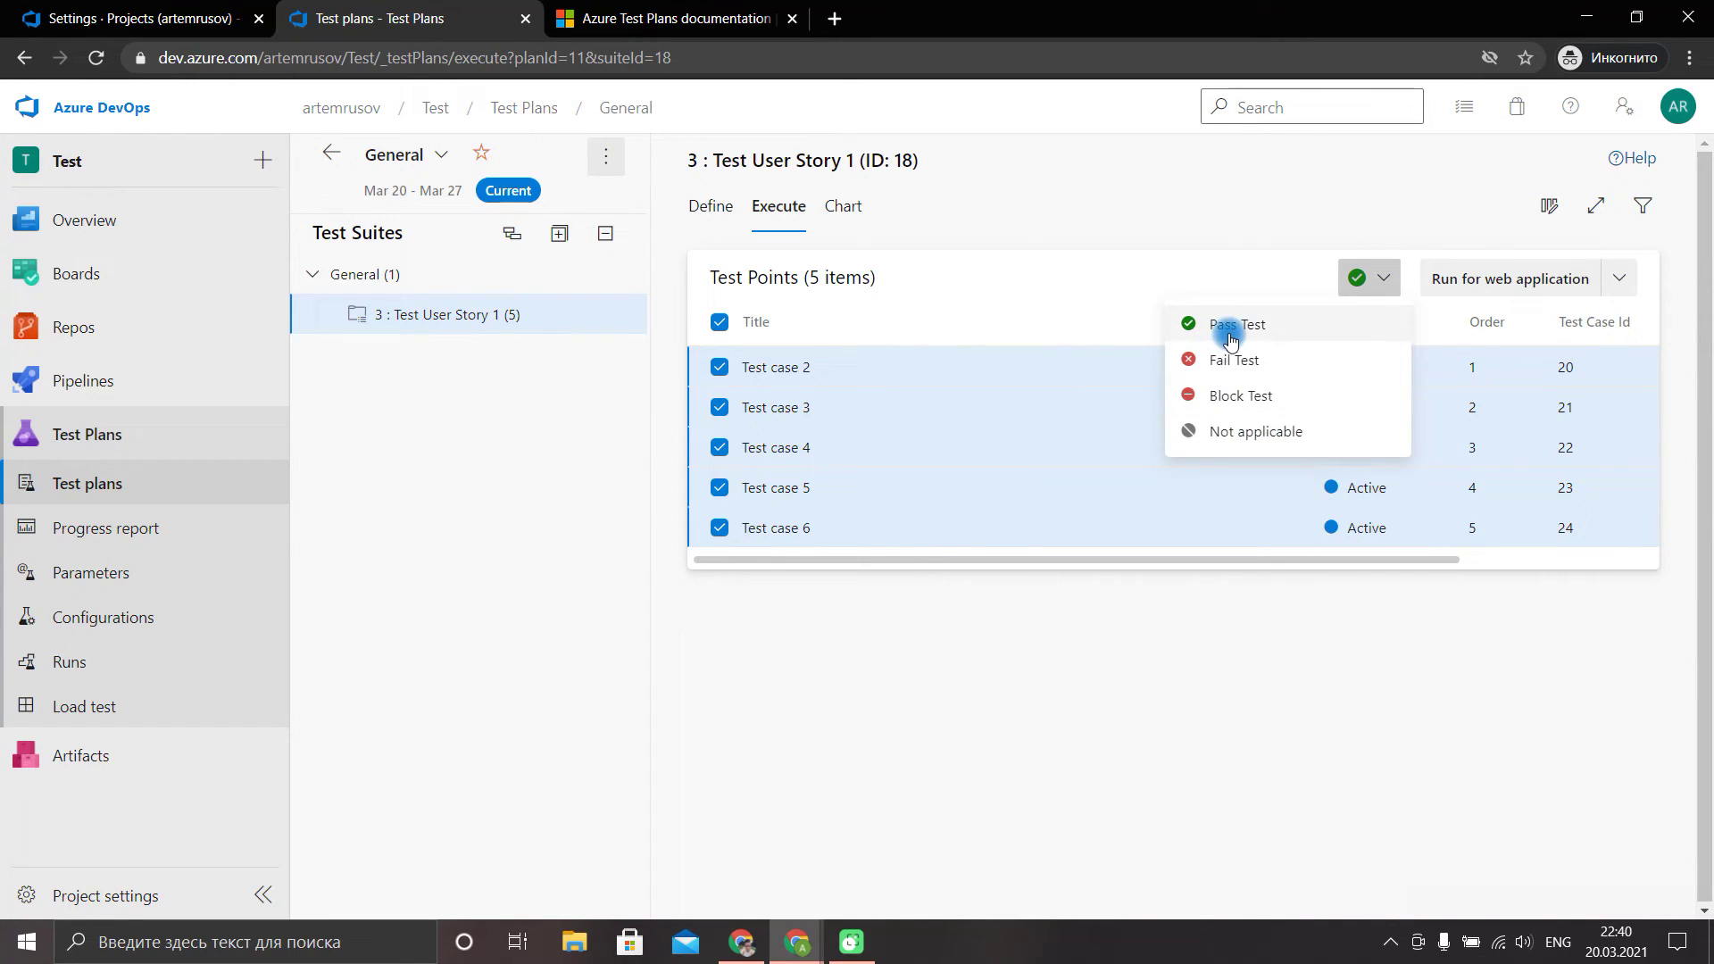
pyautogui.click(1238, 288)
# Review the run choices for the selected test points and the test types and runners offered under Run with options.
pyautogui.click(1619, 278)
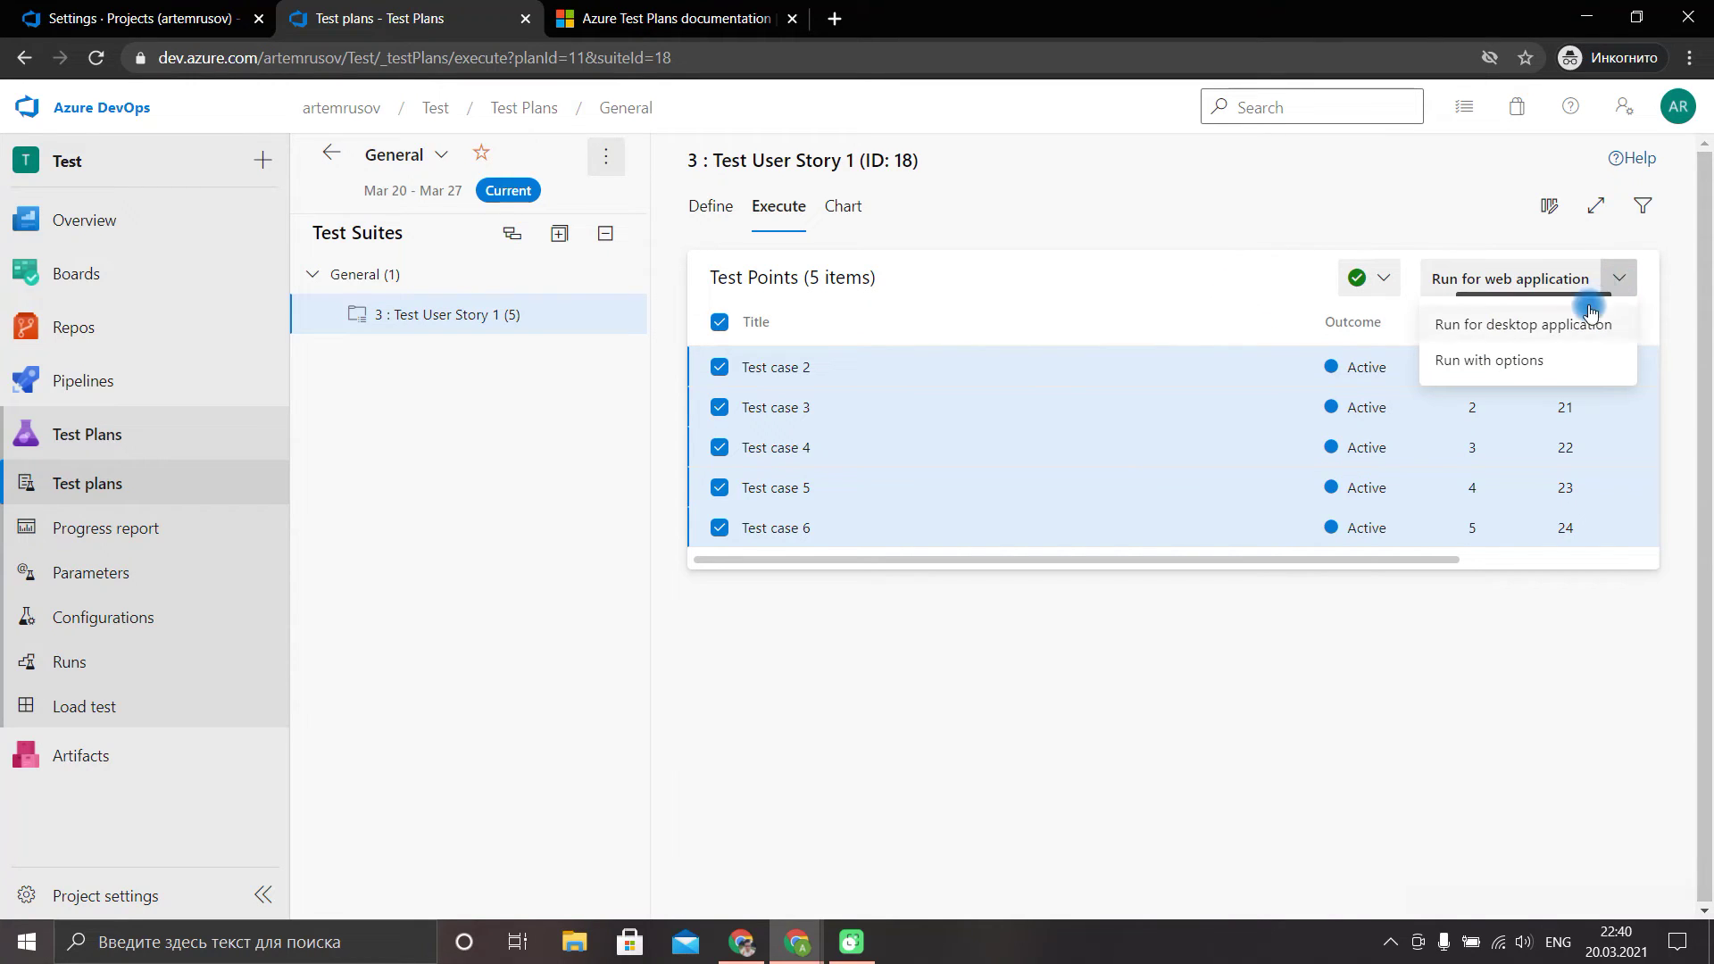
pyautogui.click(1614, 273)
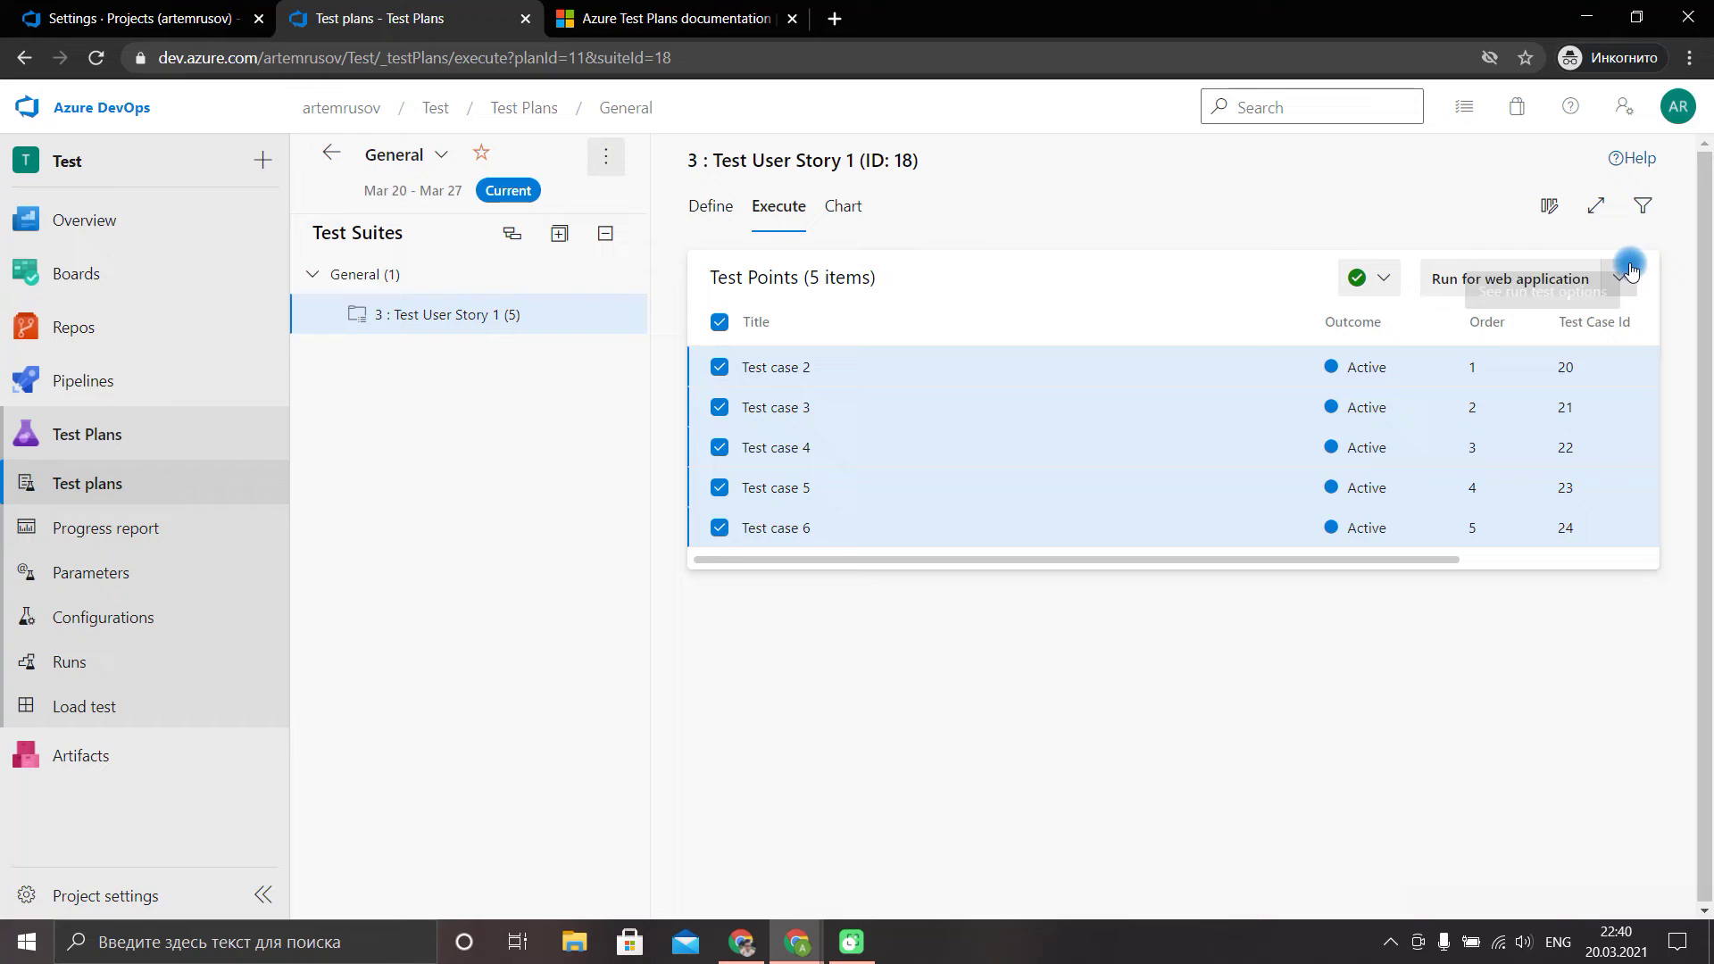
pyautogui.click(1630, 270)
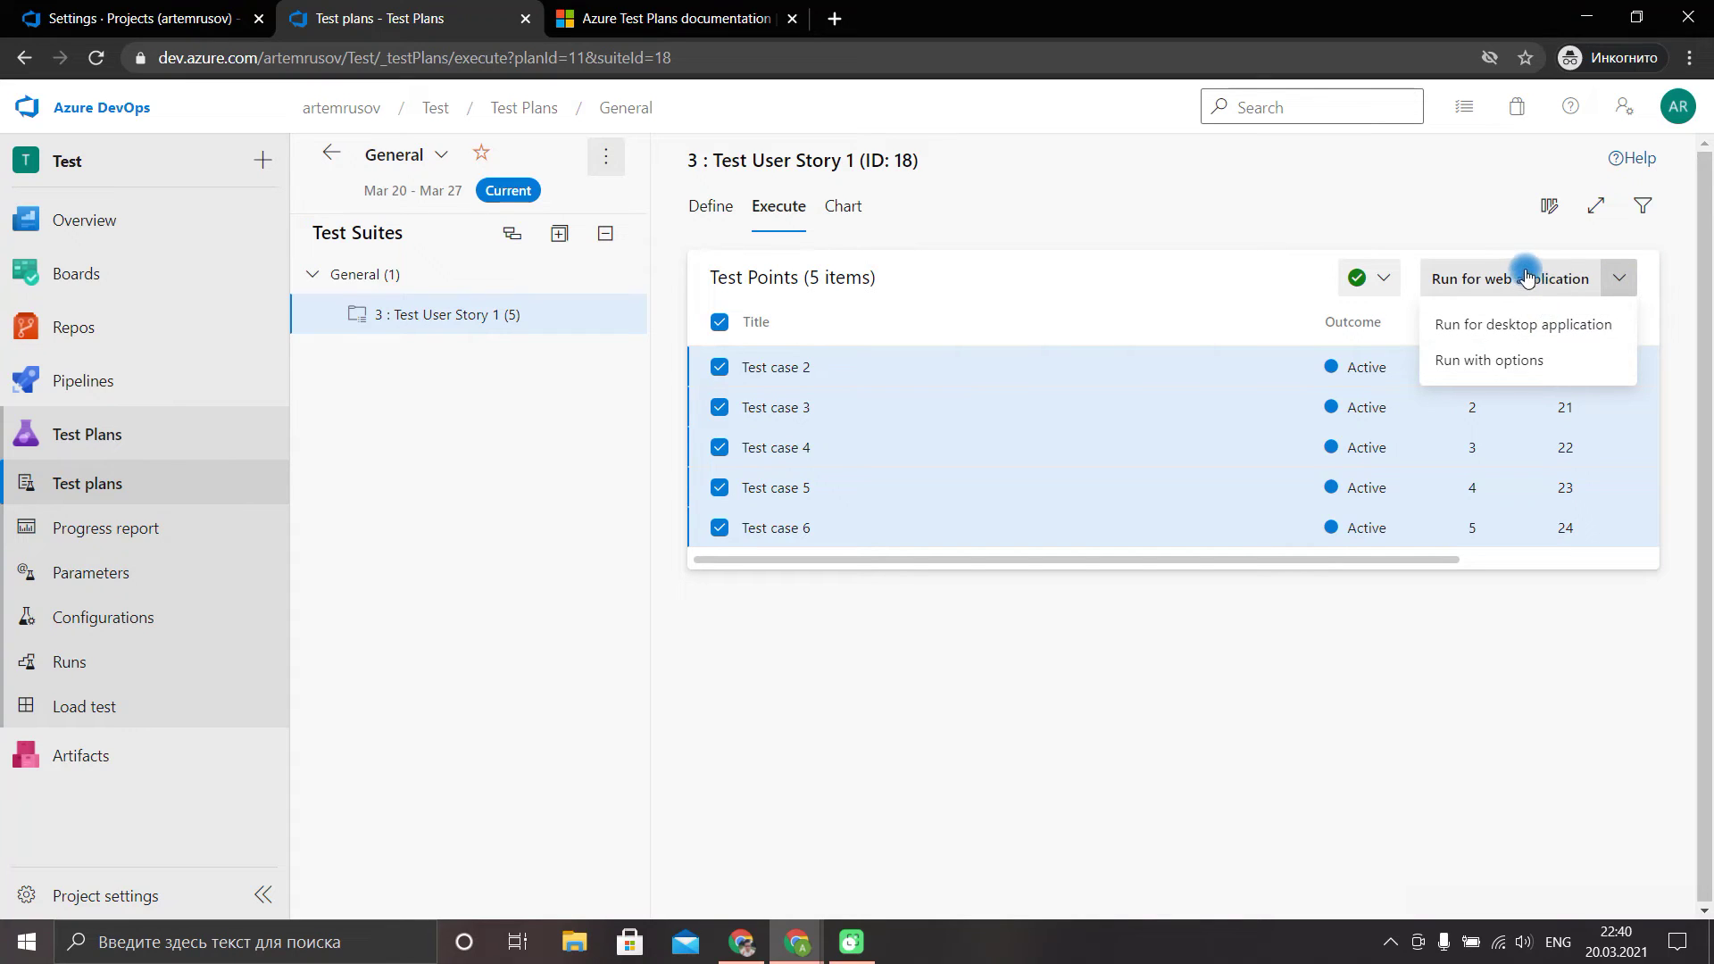
pyautogui.click(1519, 367)
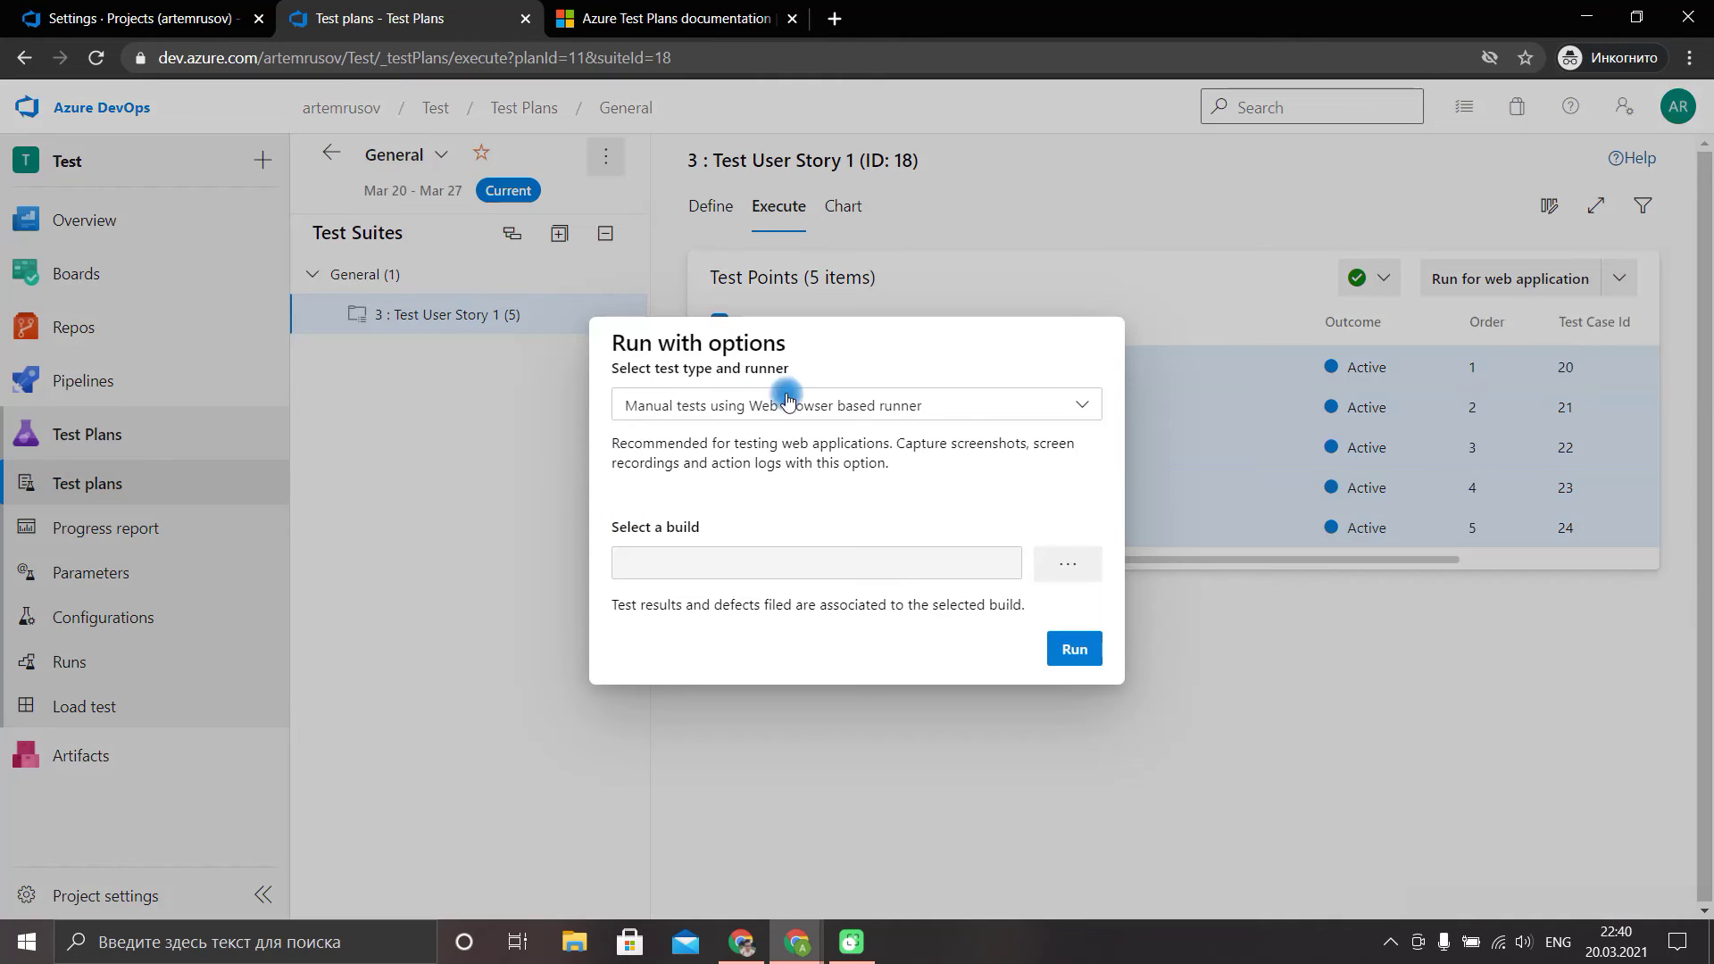
pyautogui.click(1003, 407)
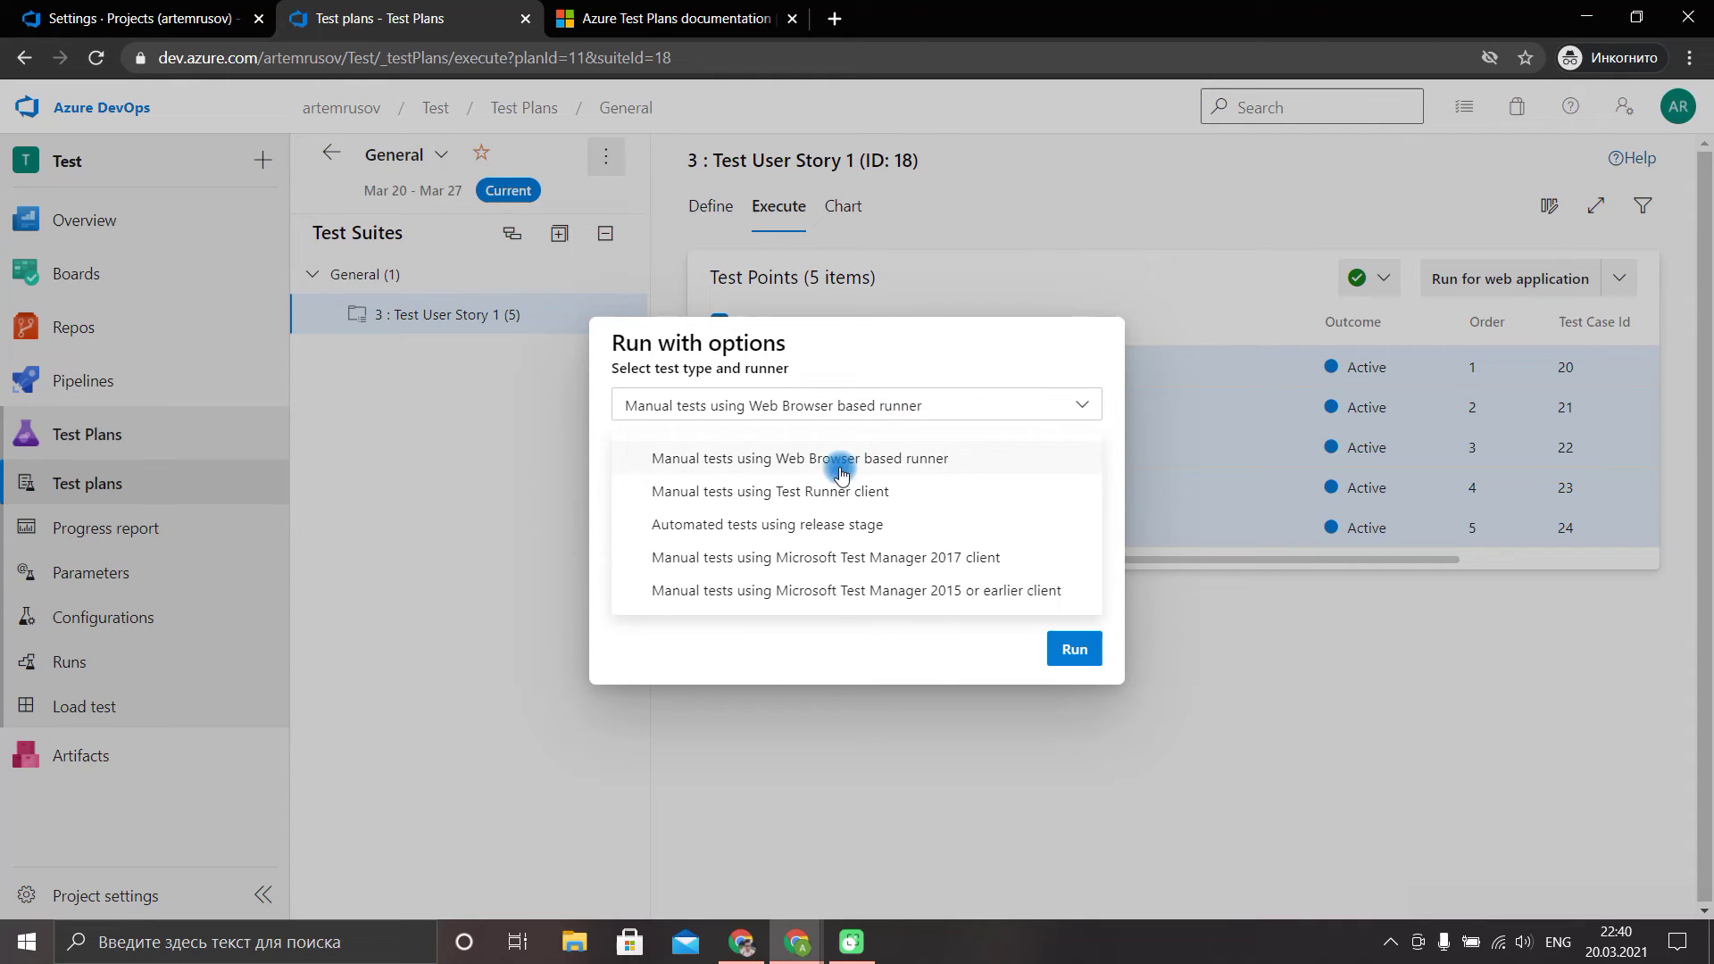
pyautogui.click(907, 656)
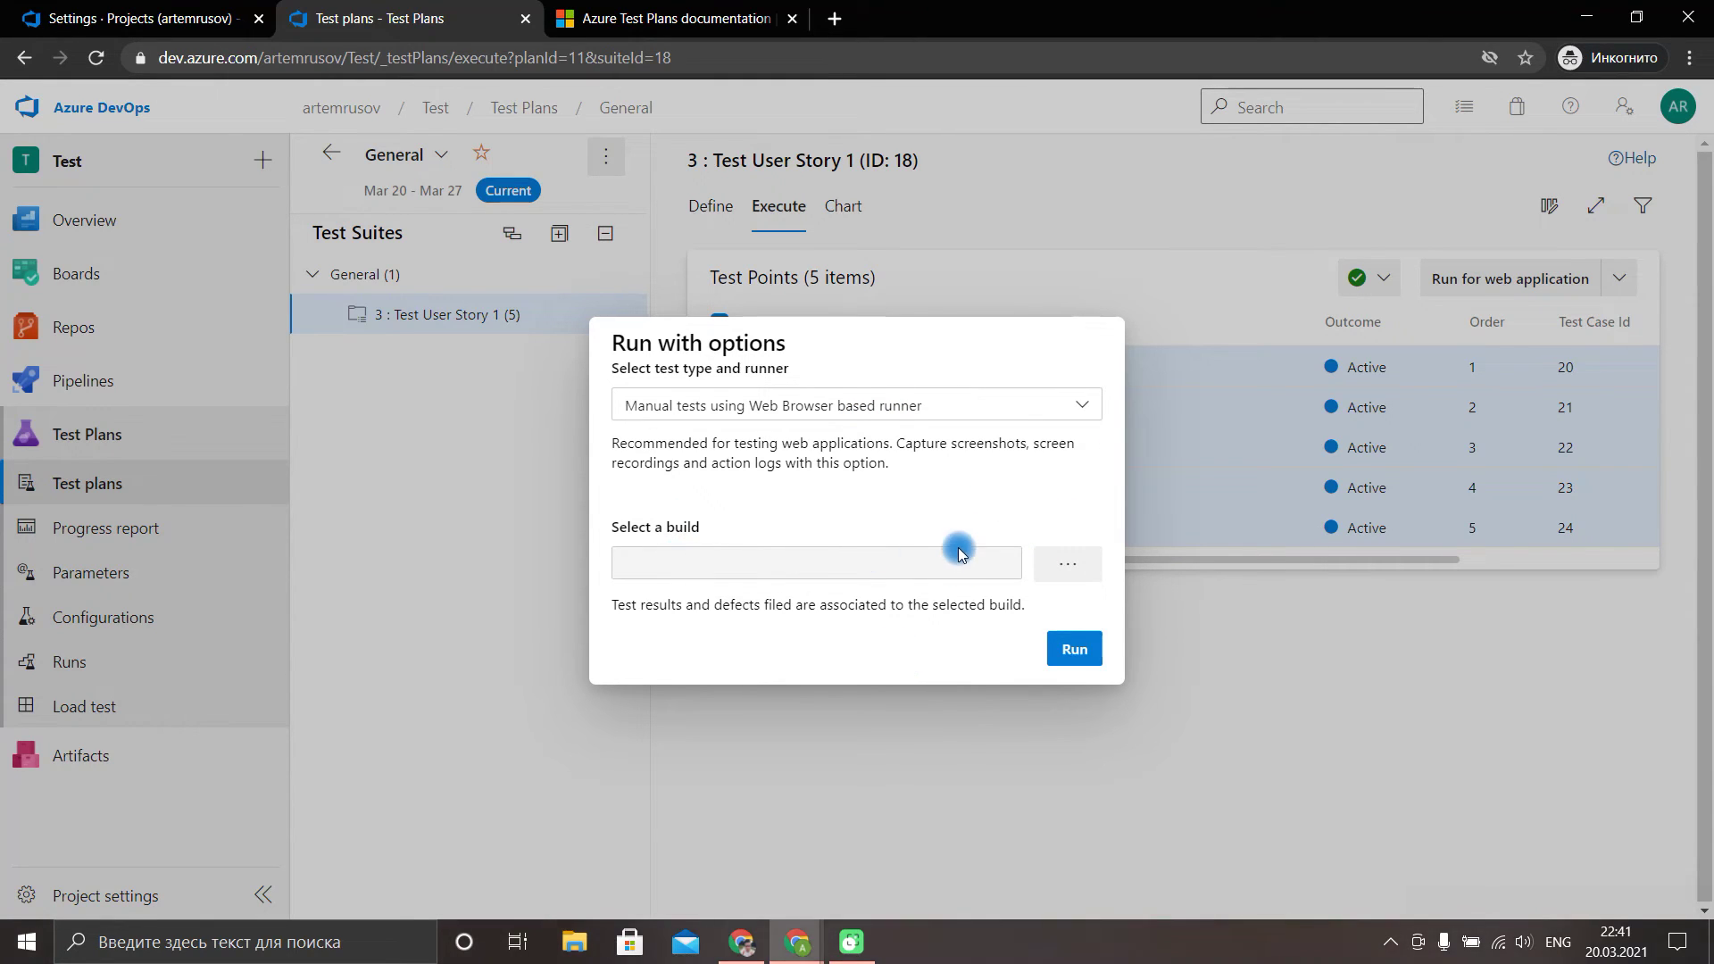
pyautogui.click(1357, 650)
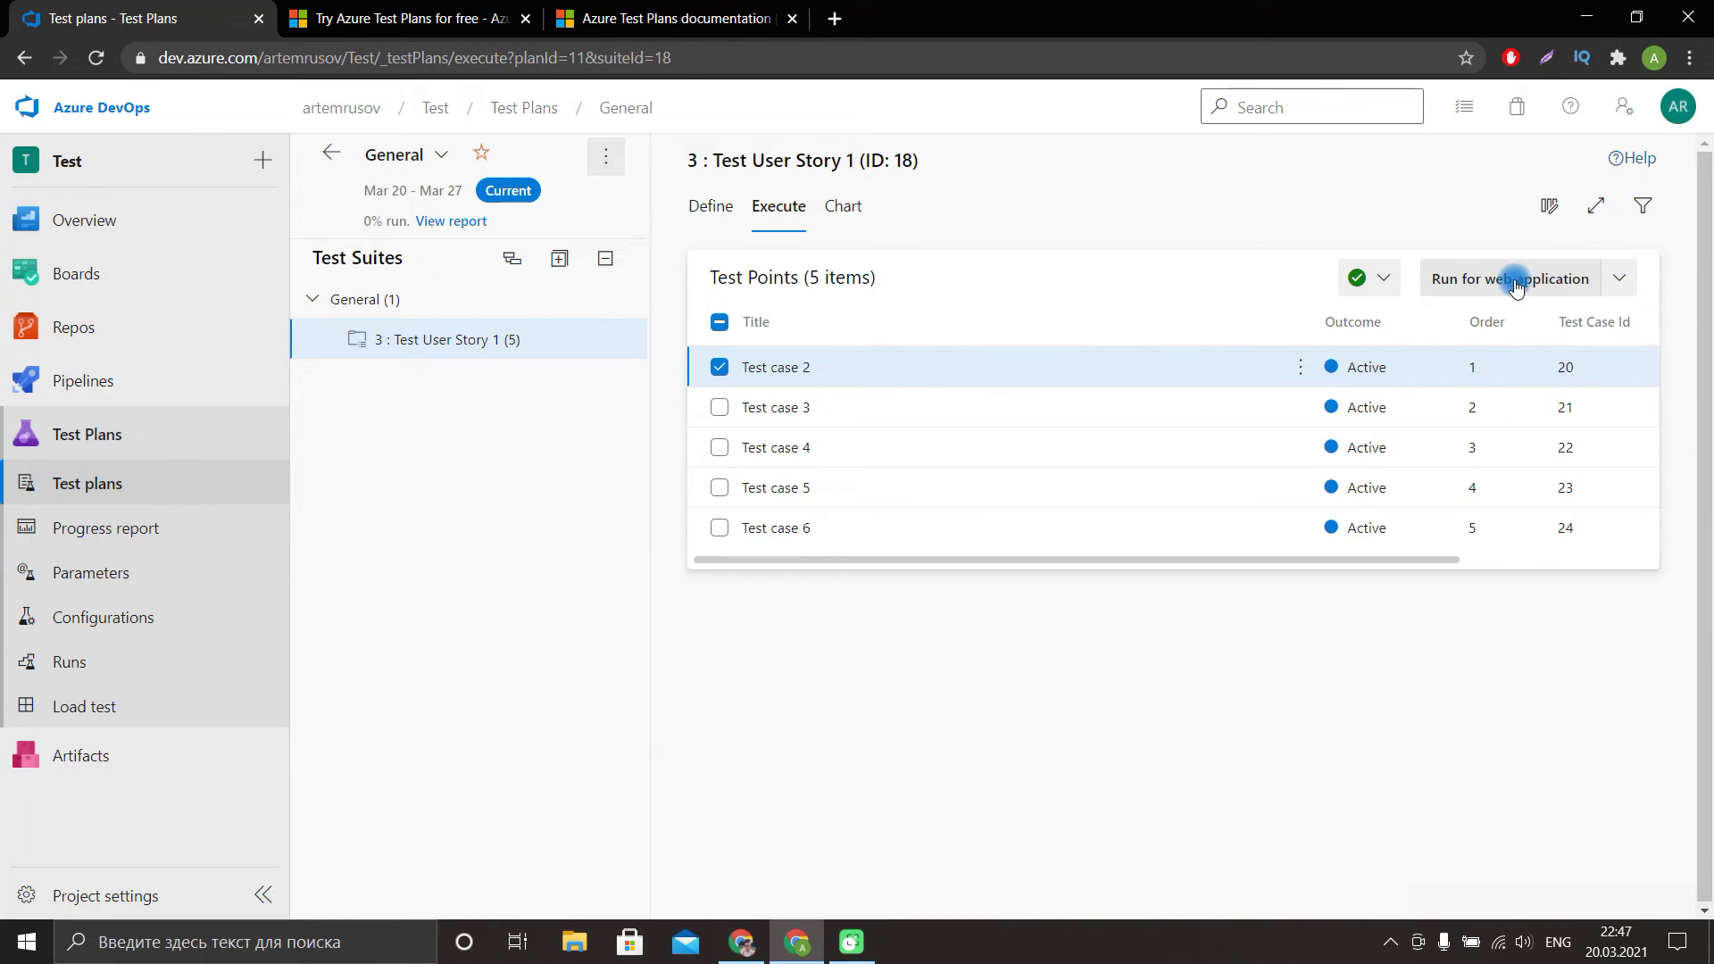
# Run Test case 2 for web application and open it in the test runner.
pyautogui.click(1299, 367)
pyautogui.moveTo(1281, 486)
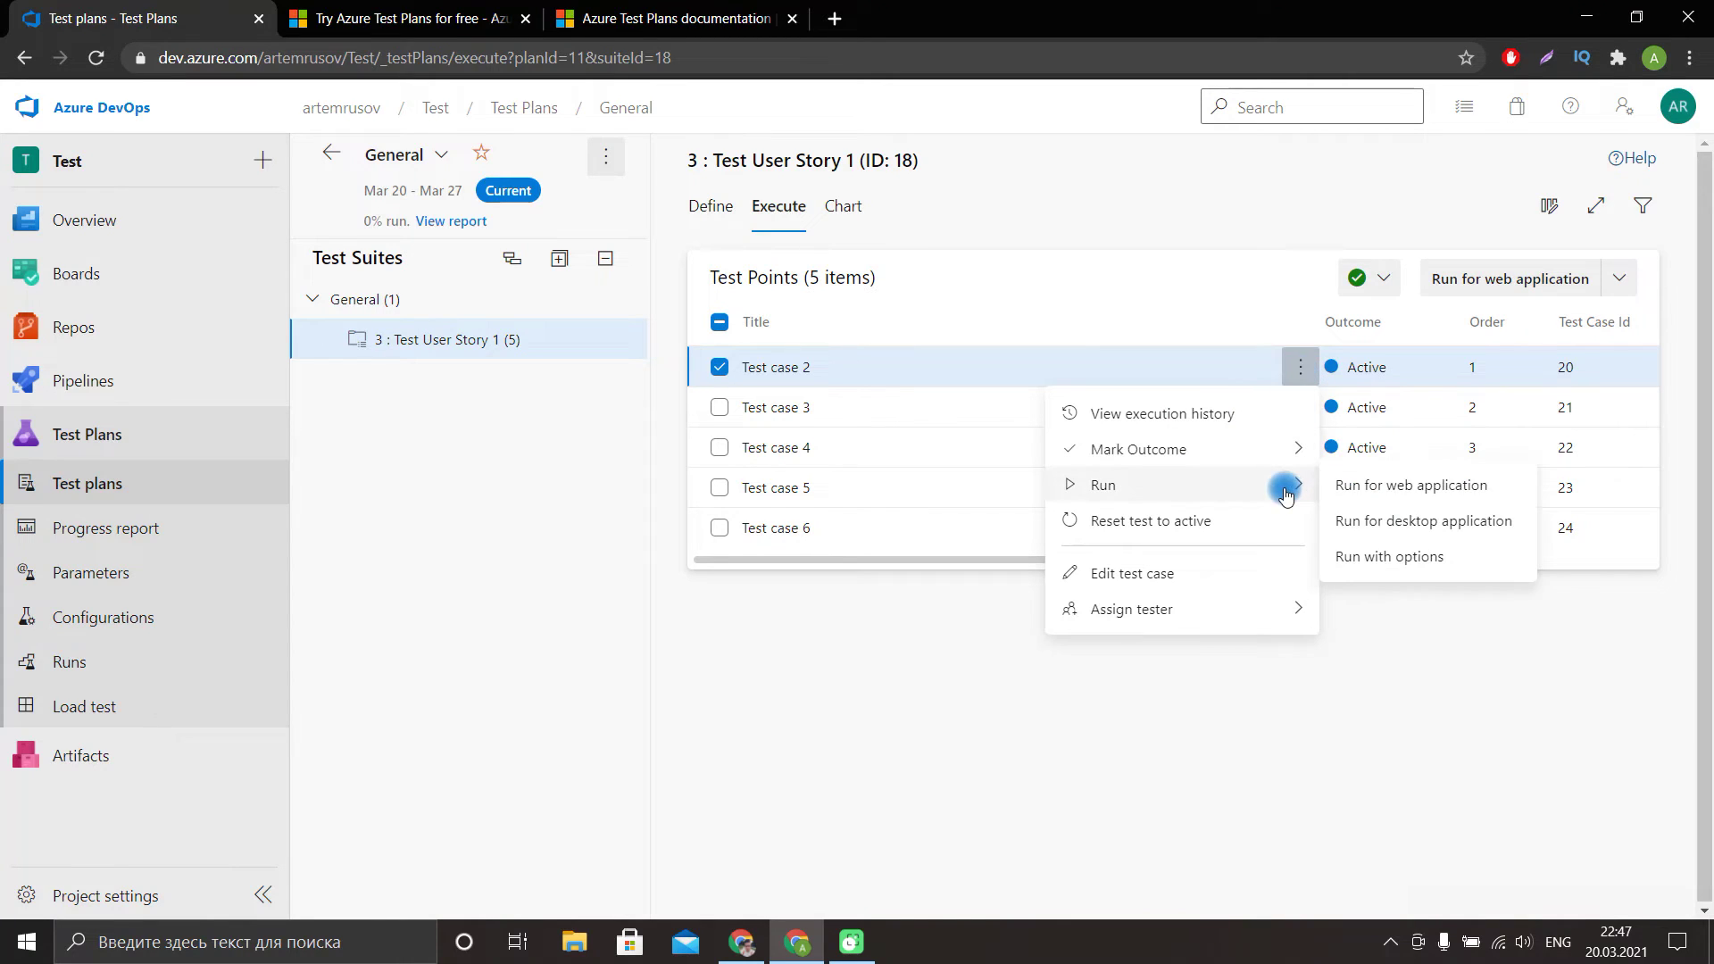
pyautogui.click(1402, 490)
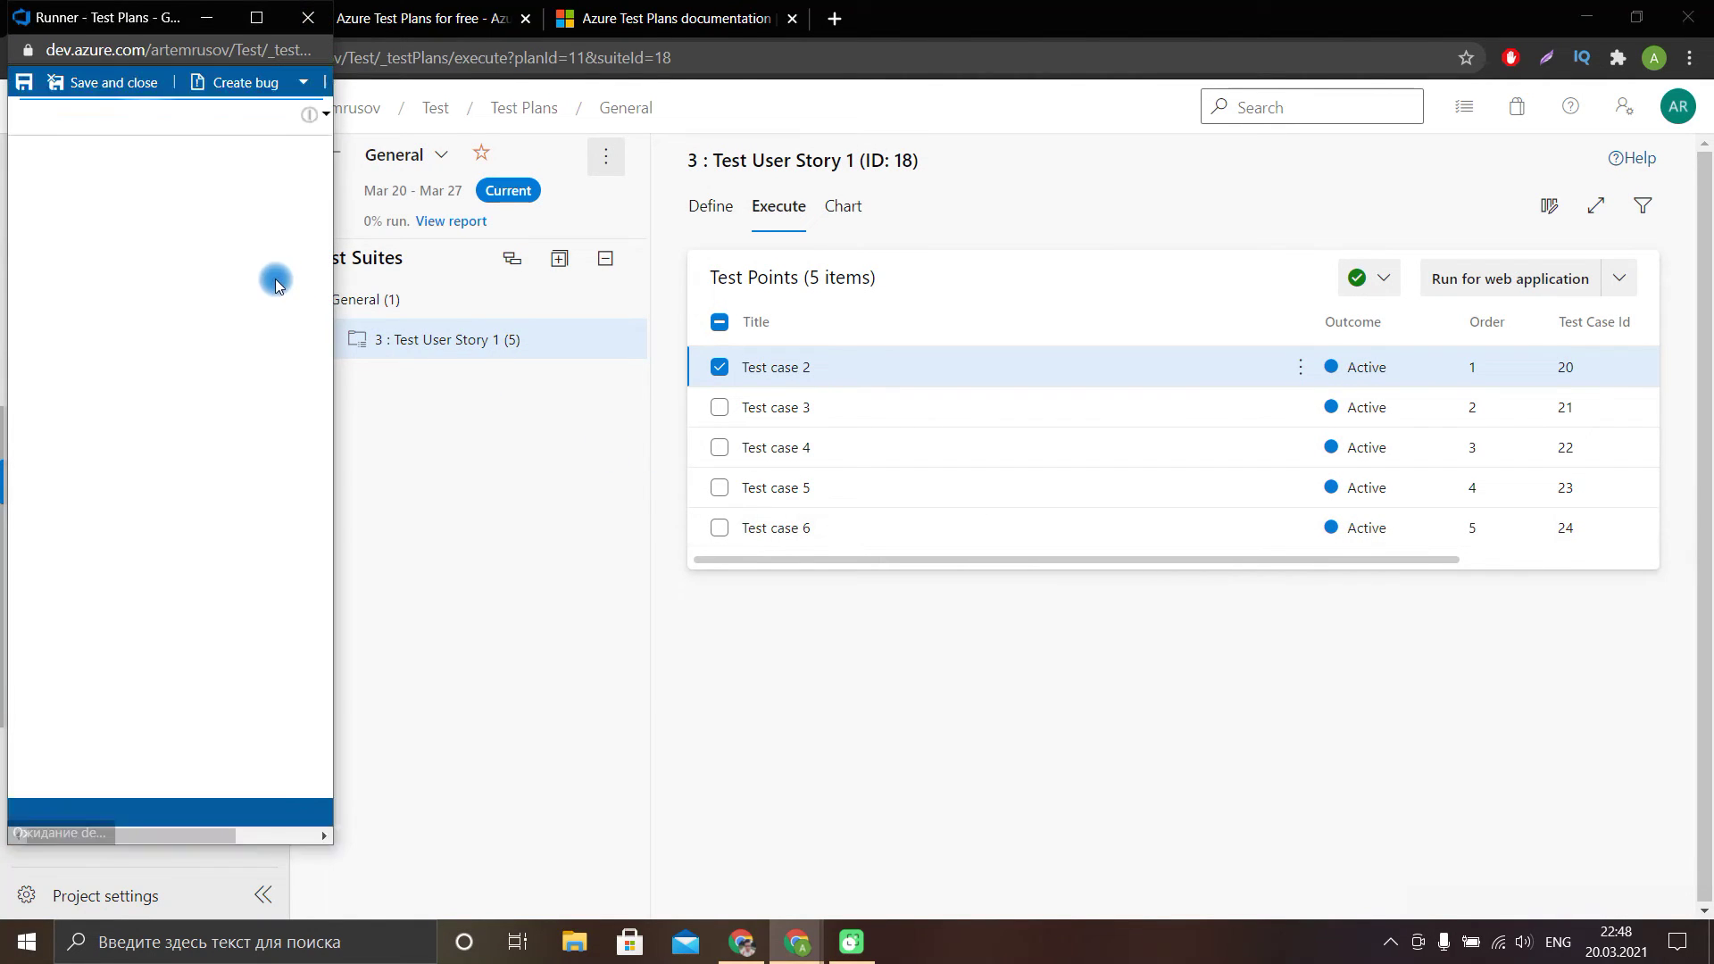
pyautogui.click(136, 190)
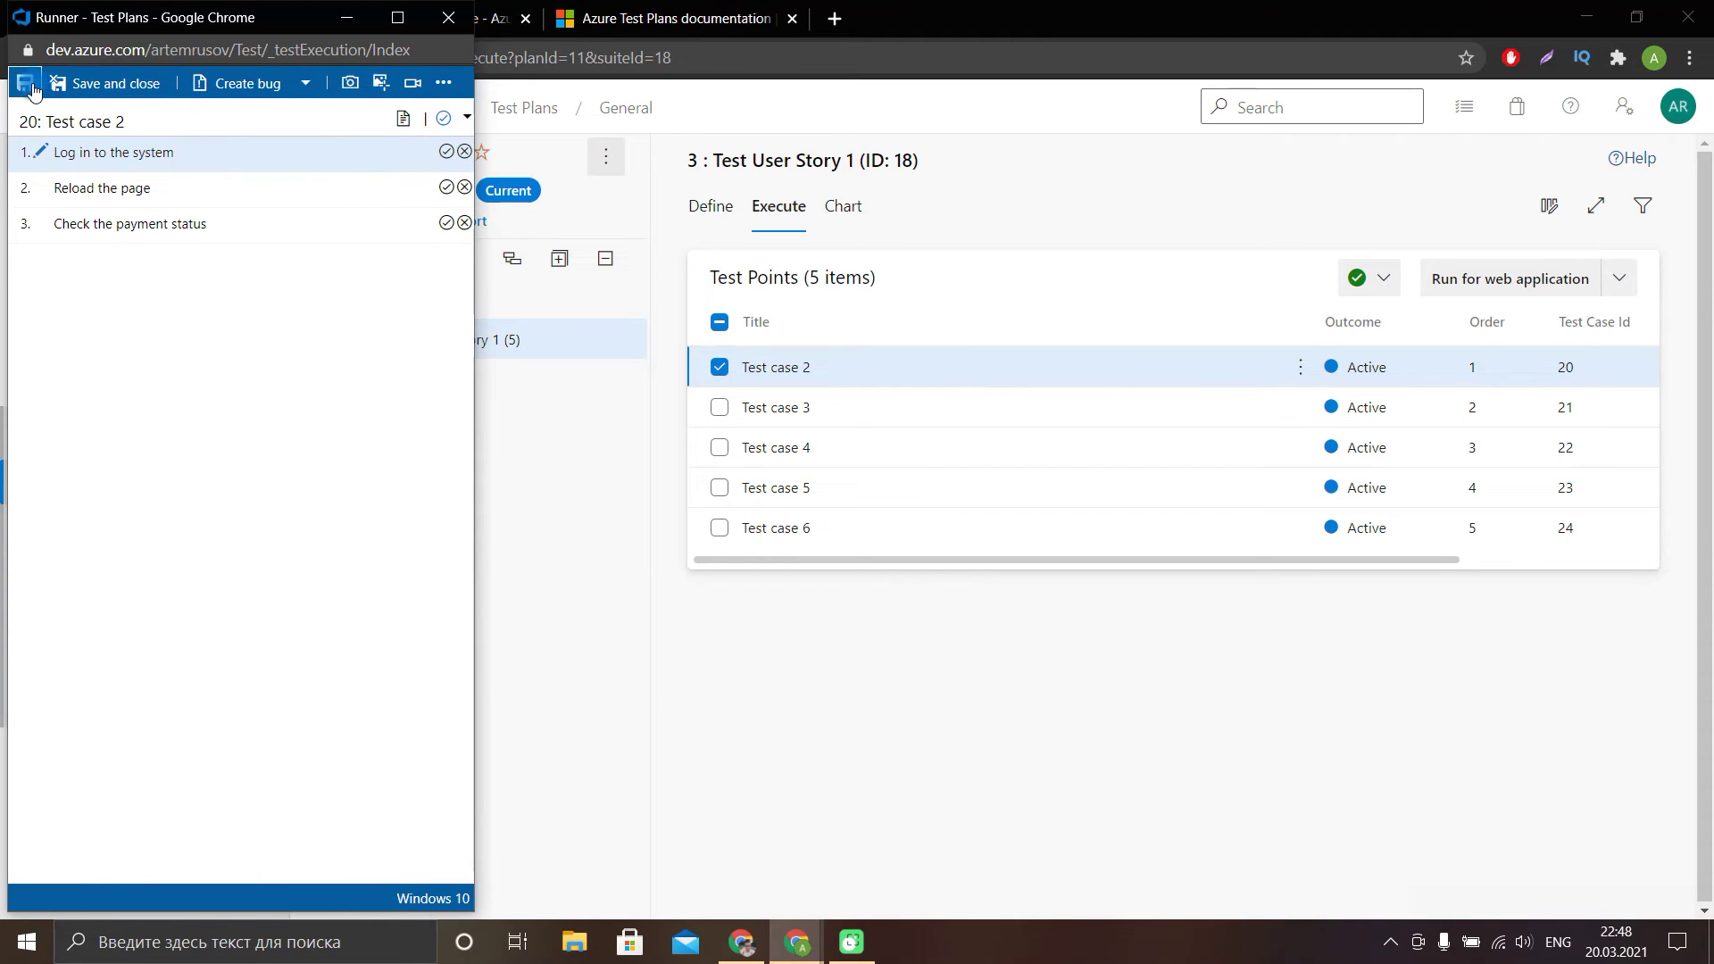
# Mark the first two steps of Test case 2 as passed and fail the third with the comment "The payment status is not available".
pyautogui.click(446, 152)
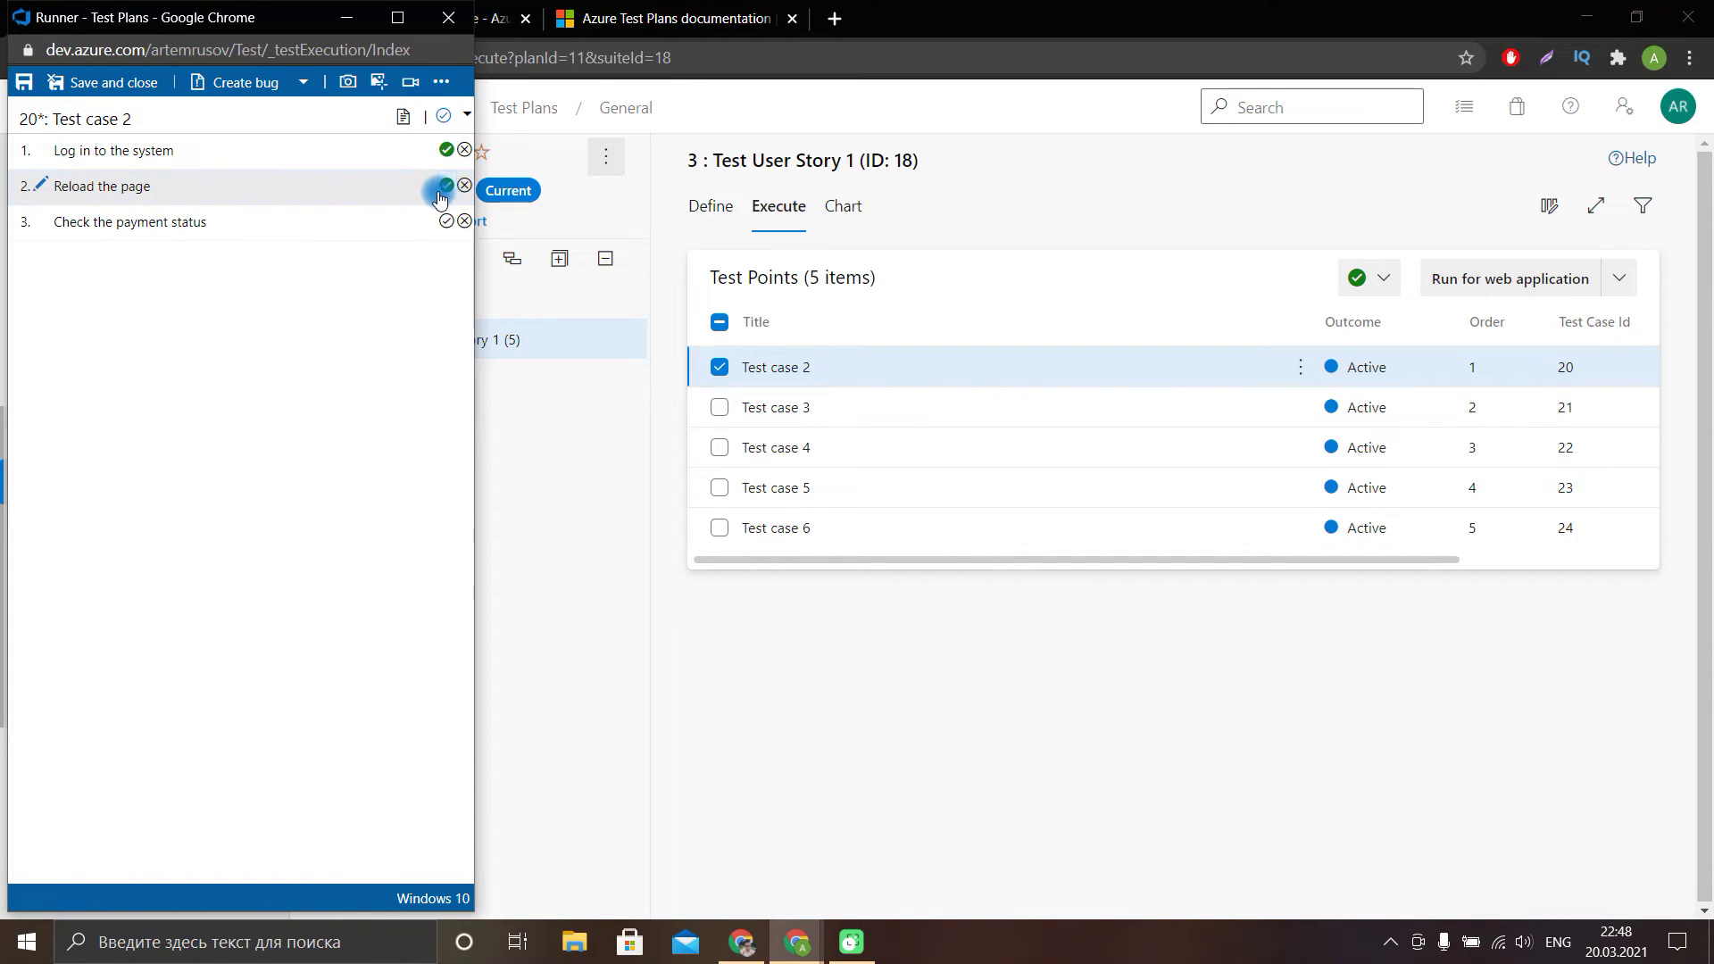
pyautogui.click(438, 192)
pyautogui.click(308, 221)
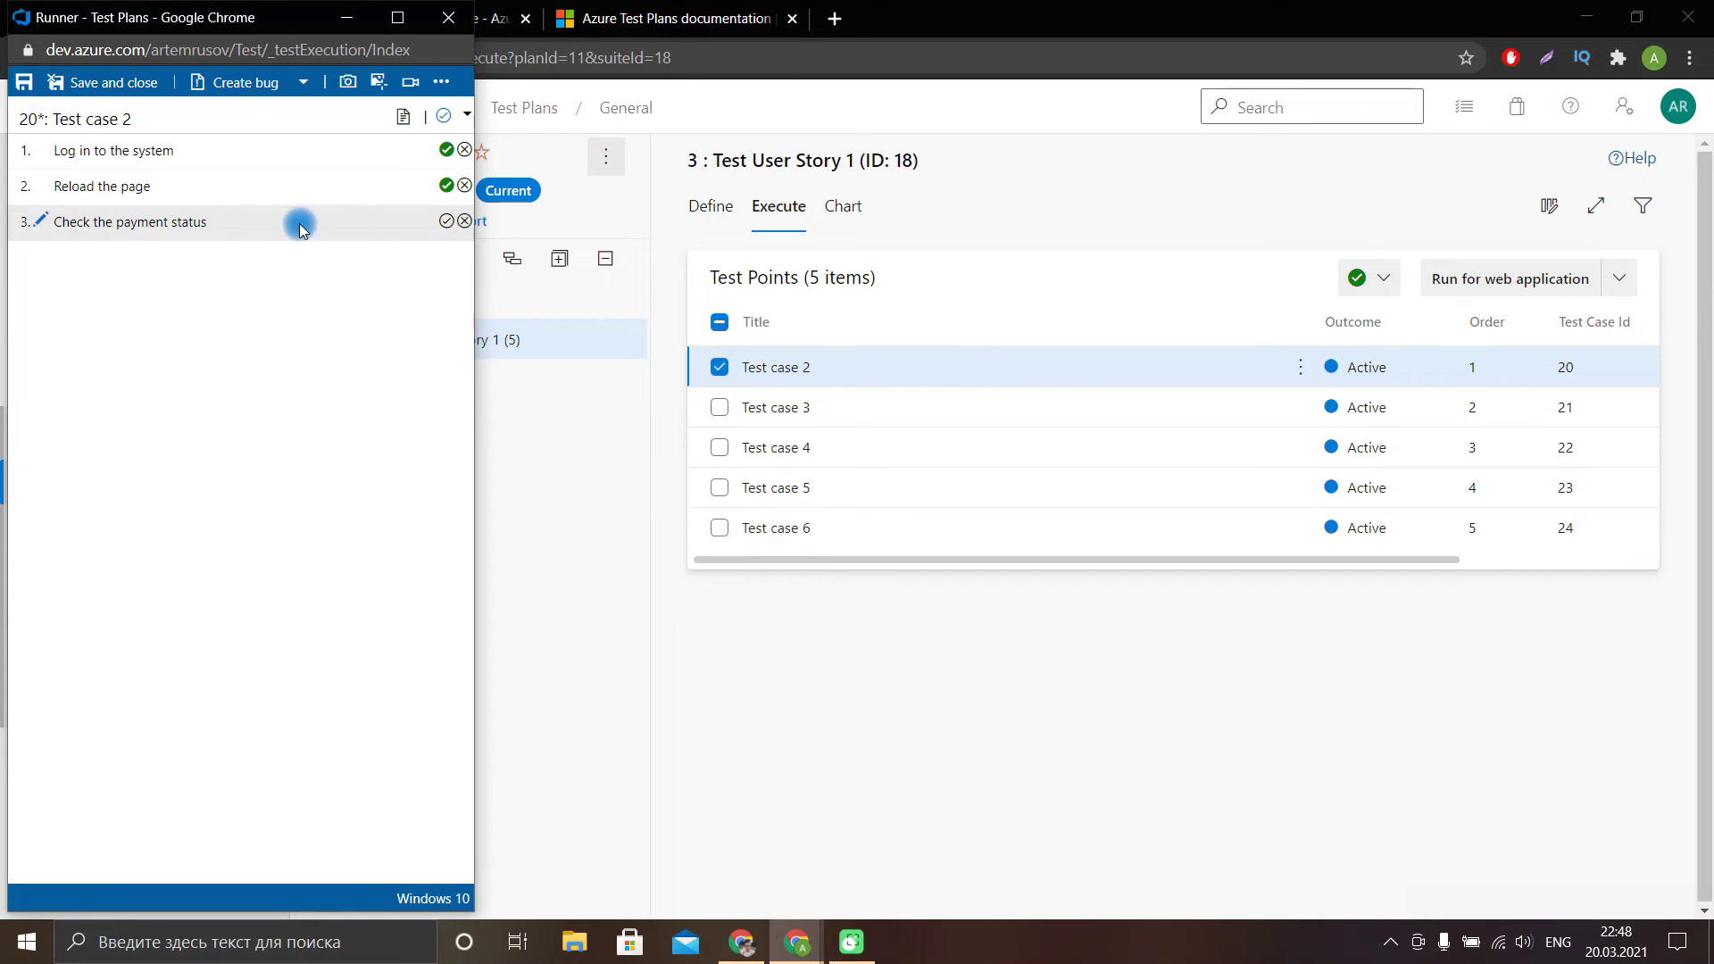
pyautogui.click(464, 222)
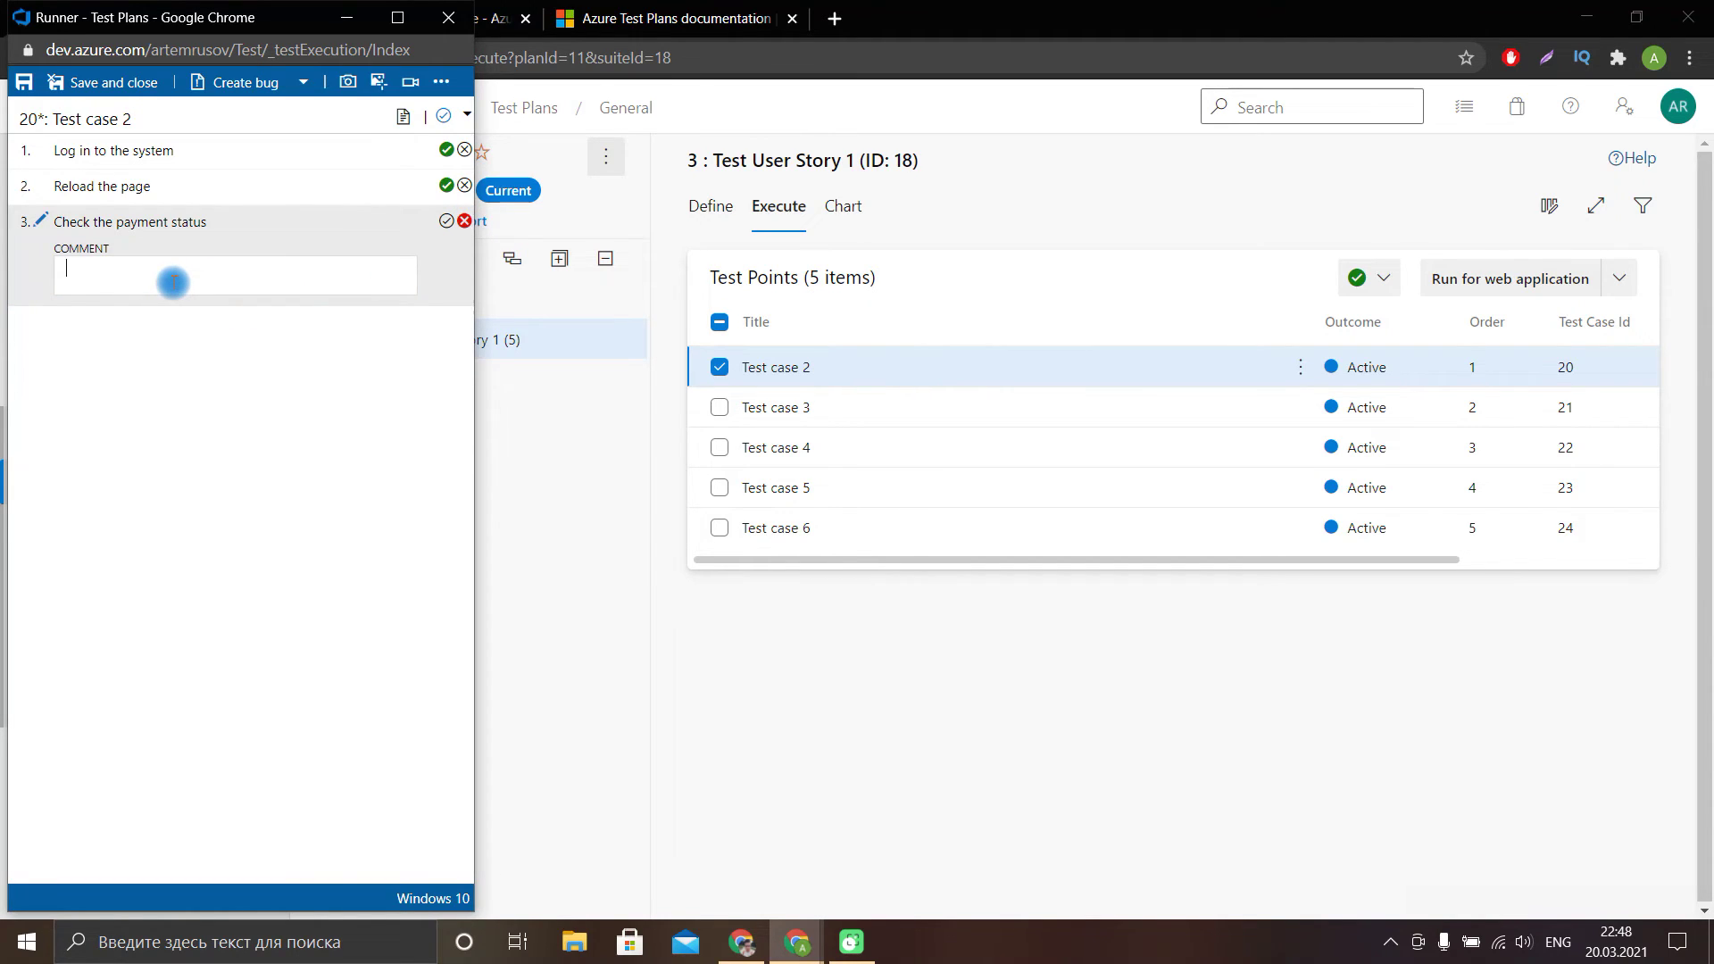
pyautogui.write('The payment')
pyautogui.write('status is not available')
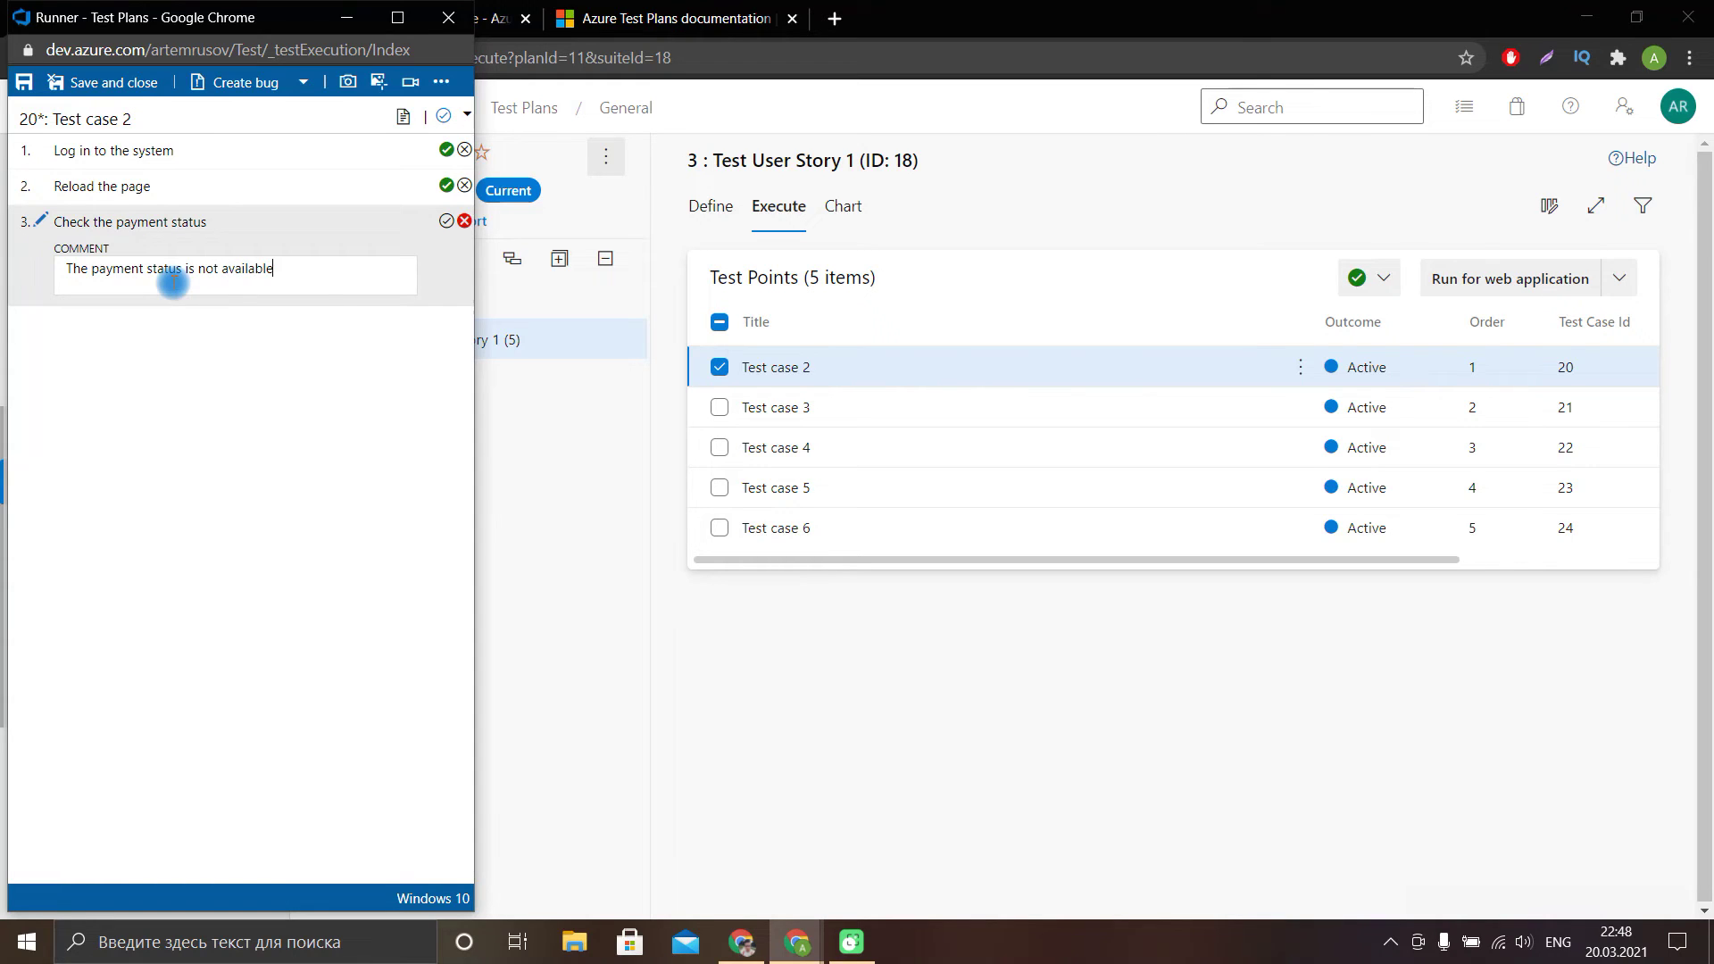
# Save the Test case 2 result and review the runner's capture tools and additional options for comments, attachments and recording.
pyautogui.click(24, 82)
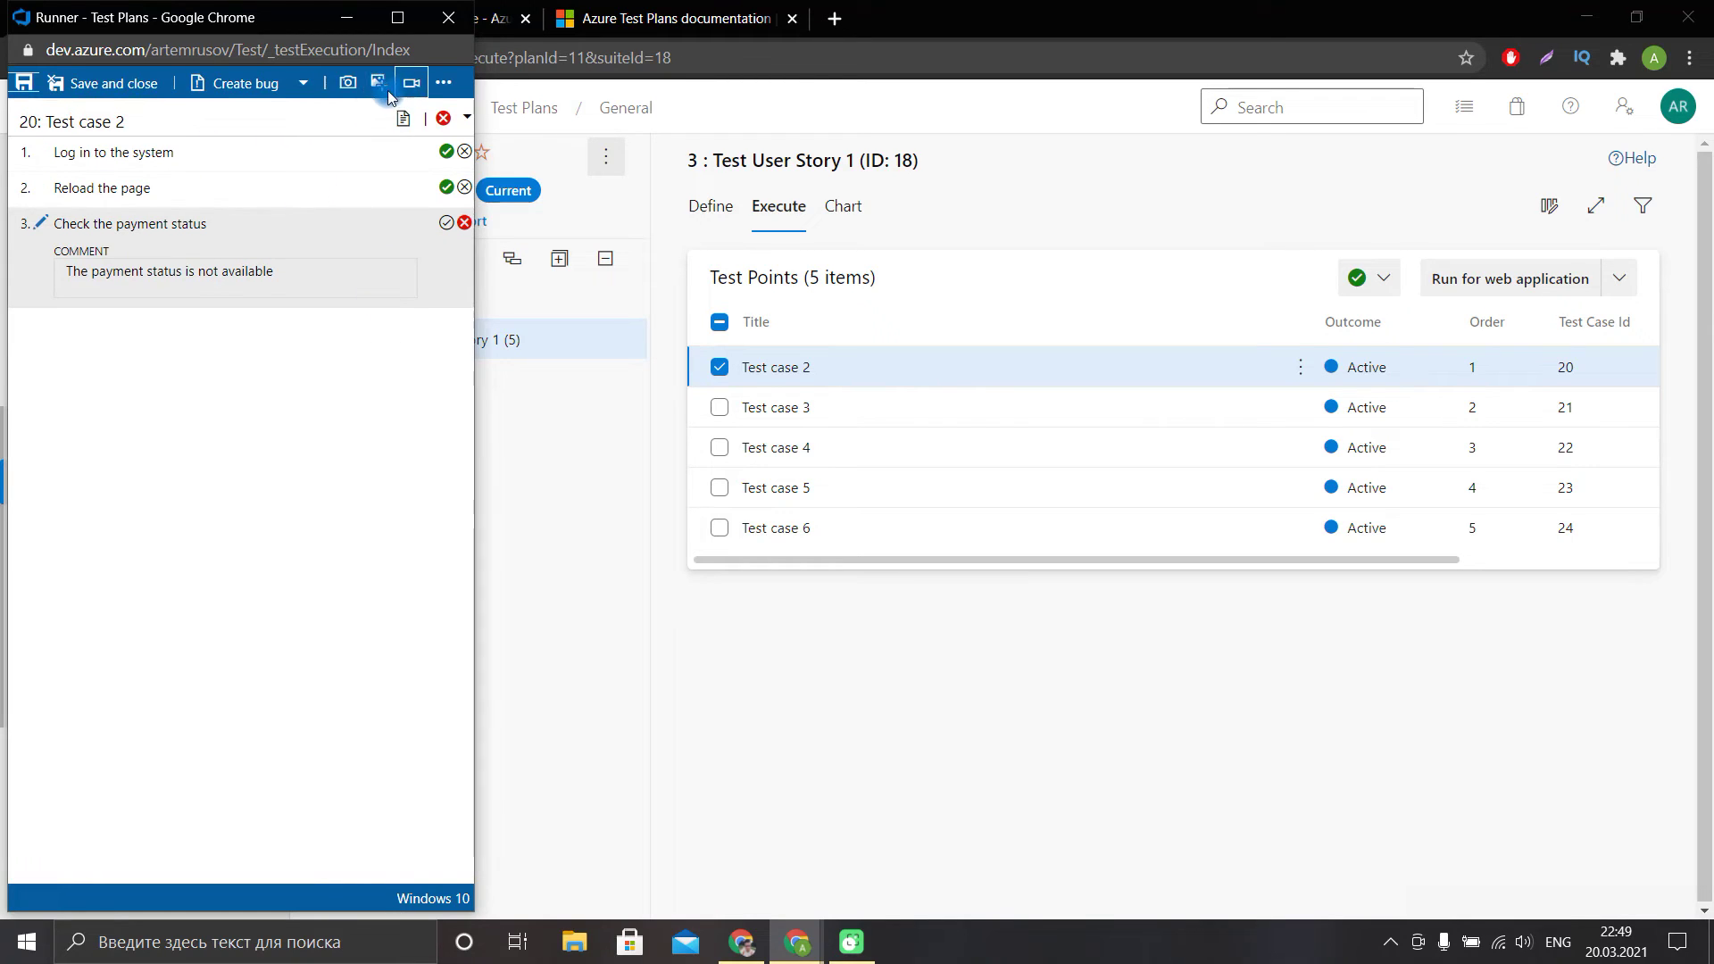
pyautogui.click(354, 88)
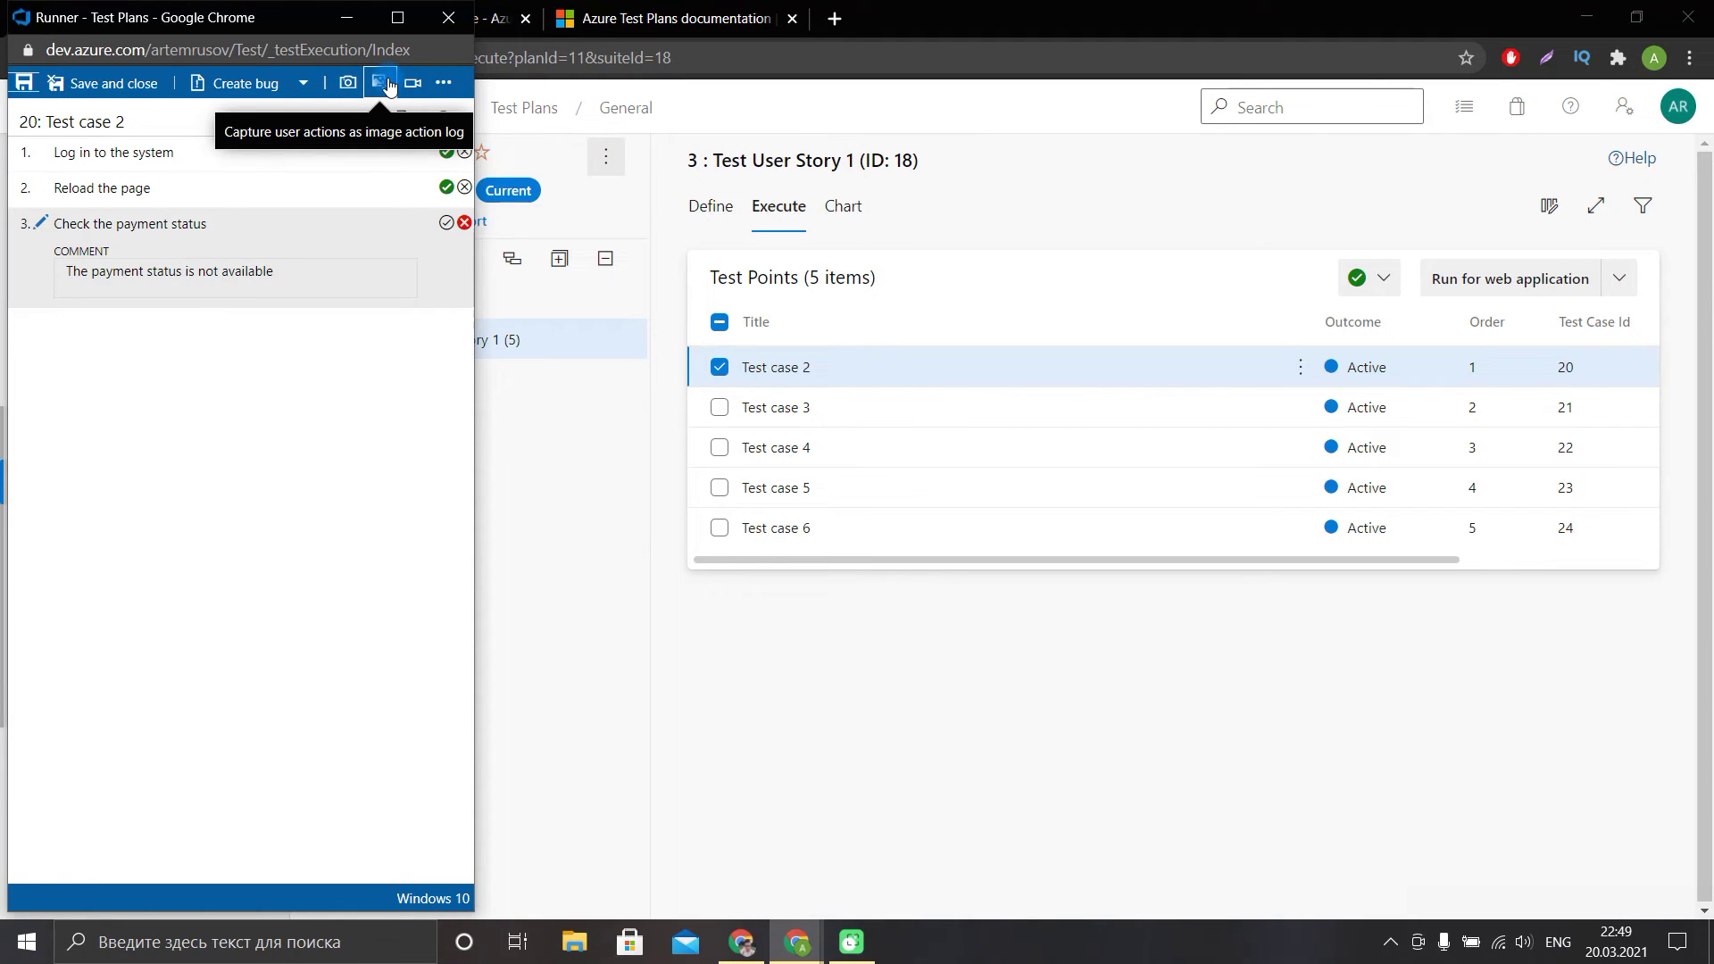
pyautogui.click(438, 89)
pyautogui.click(435, 94)
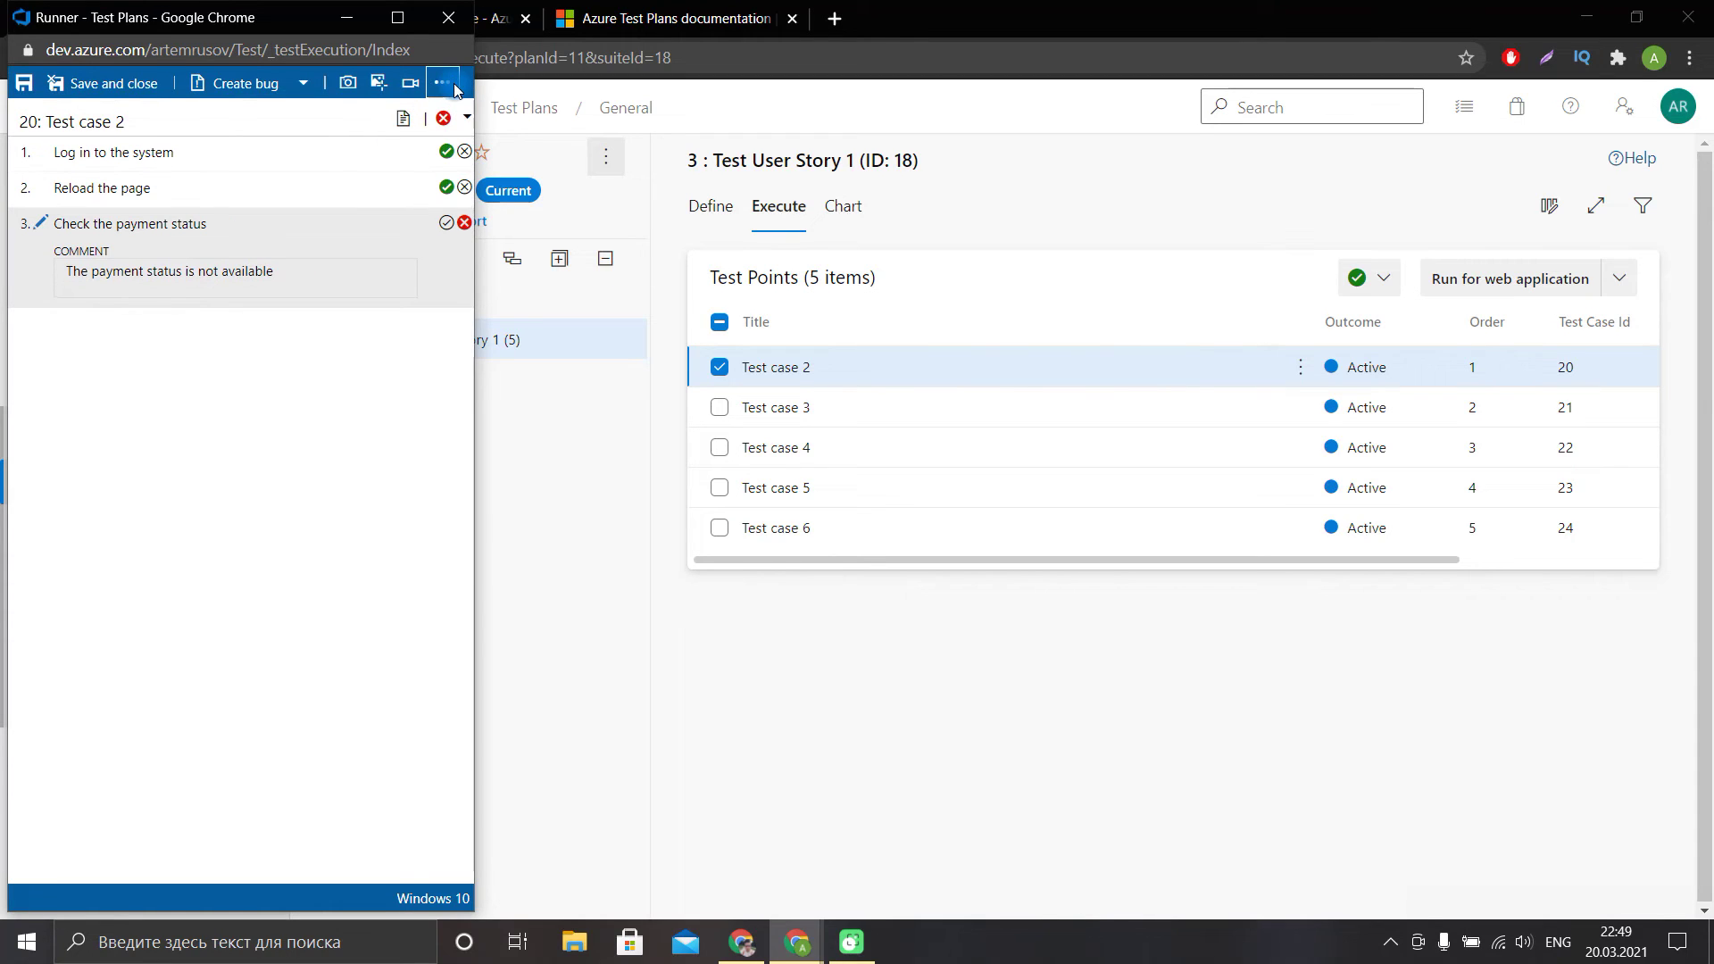
pyautogui.click(435, 107)
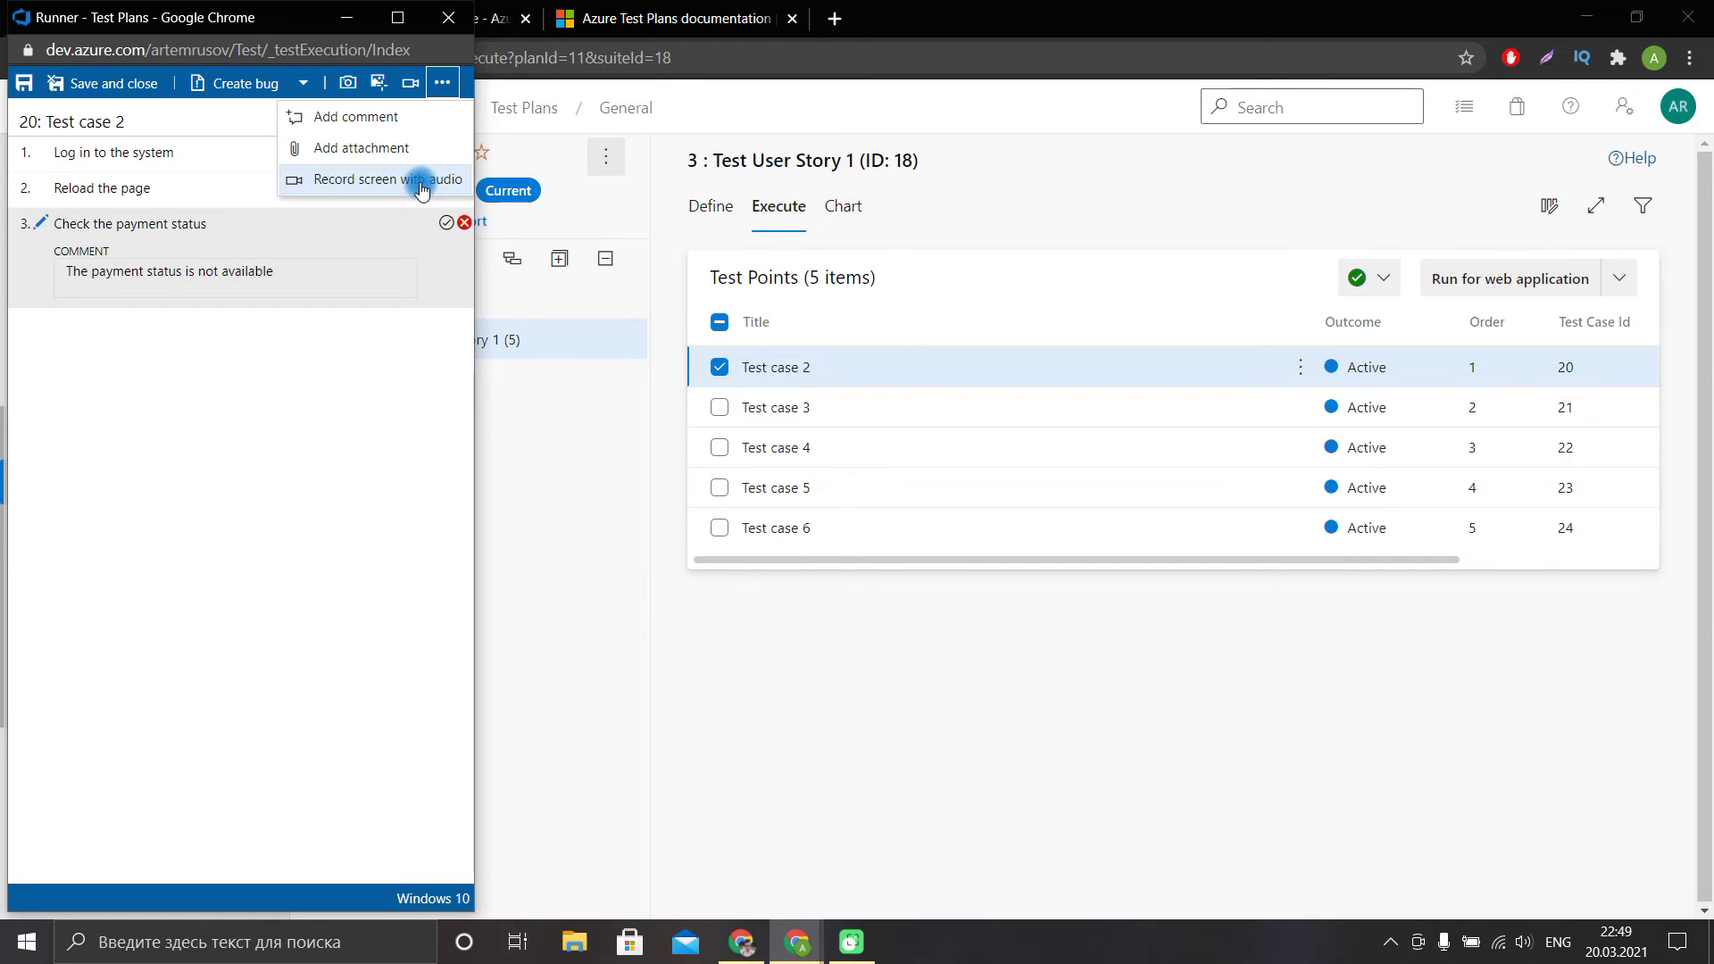
# Install the Test & Feedback extension required for screenshot capture and dismiss the runner relaunch.
pyautogui.click(351, 89)
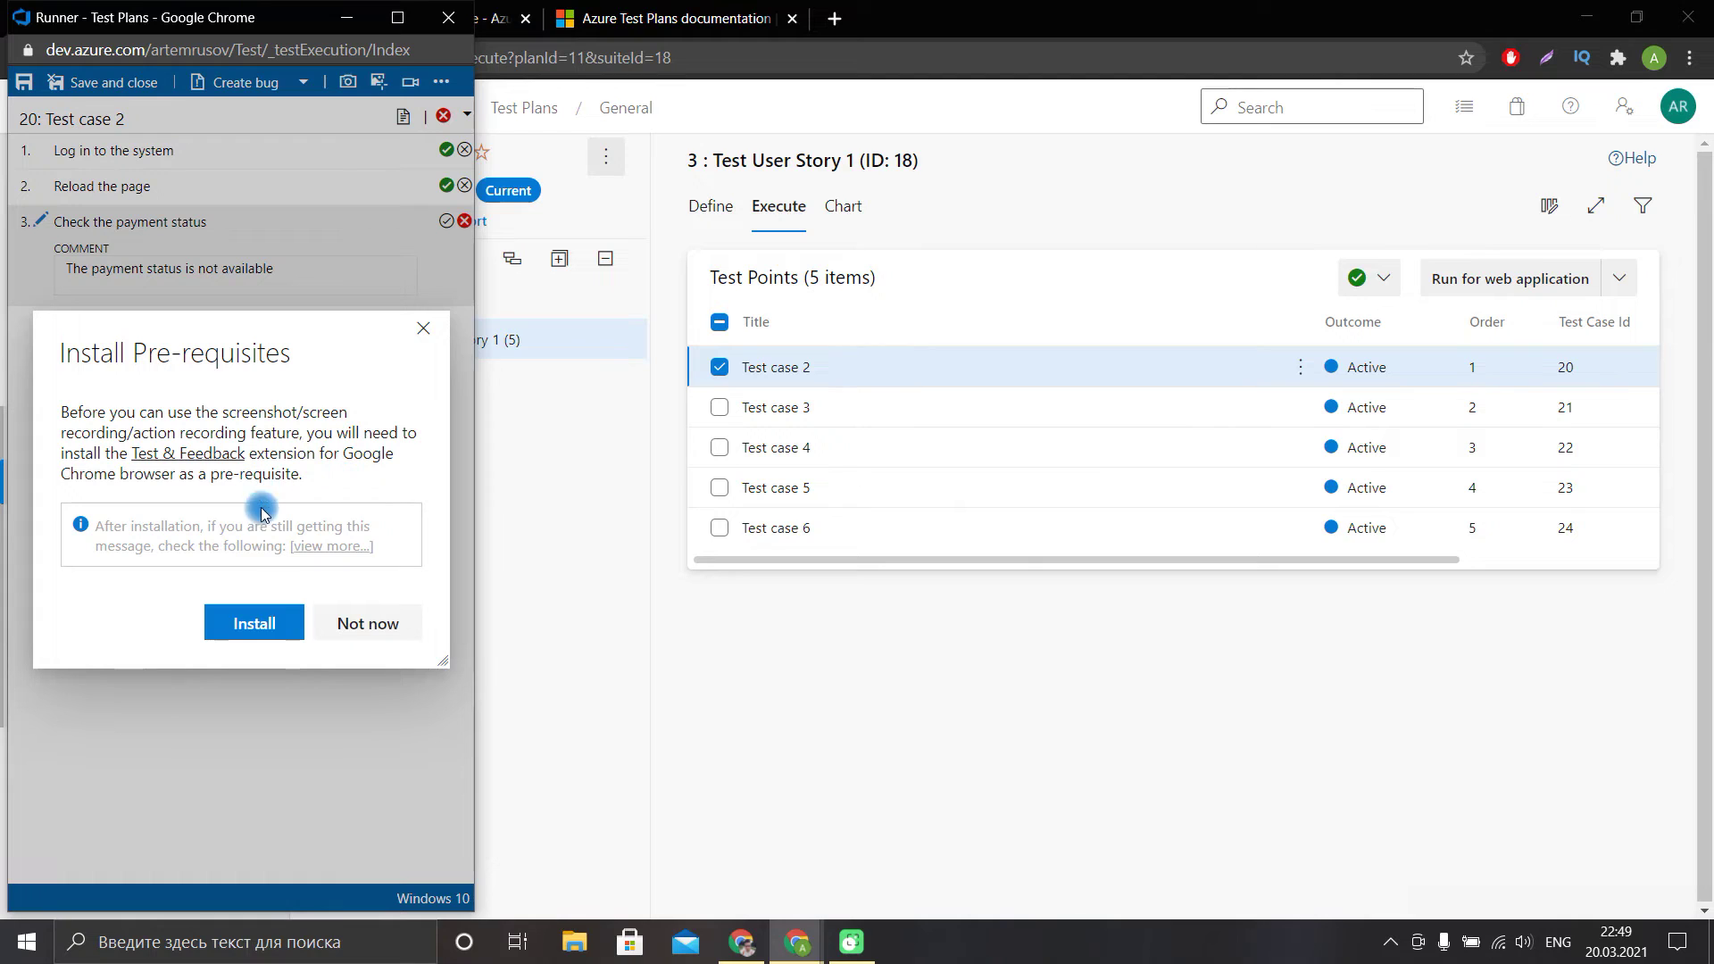
pyautogui.click(254, 622)
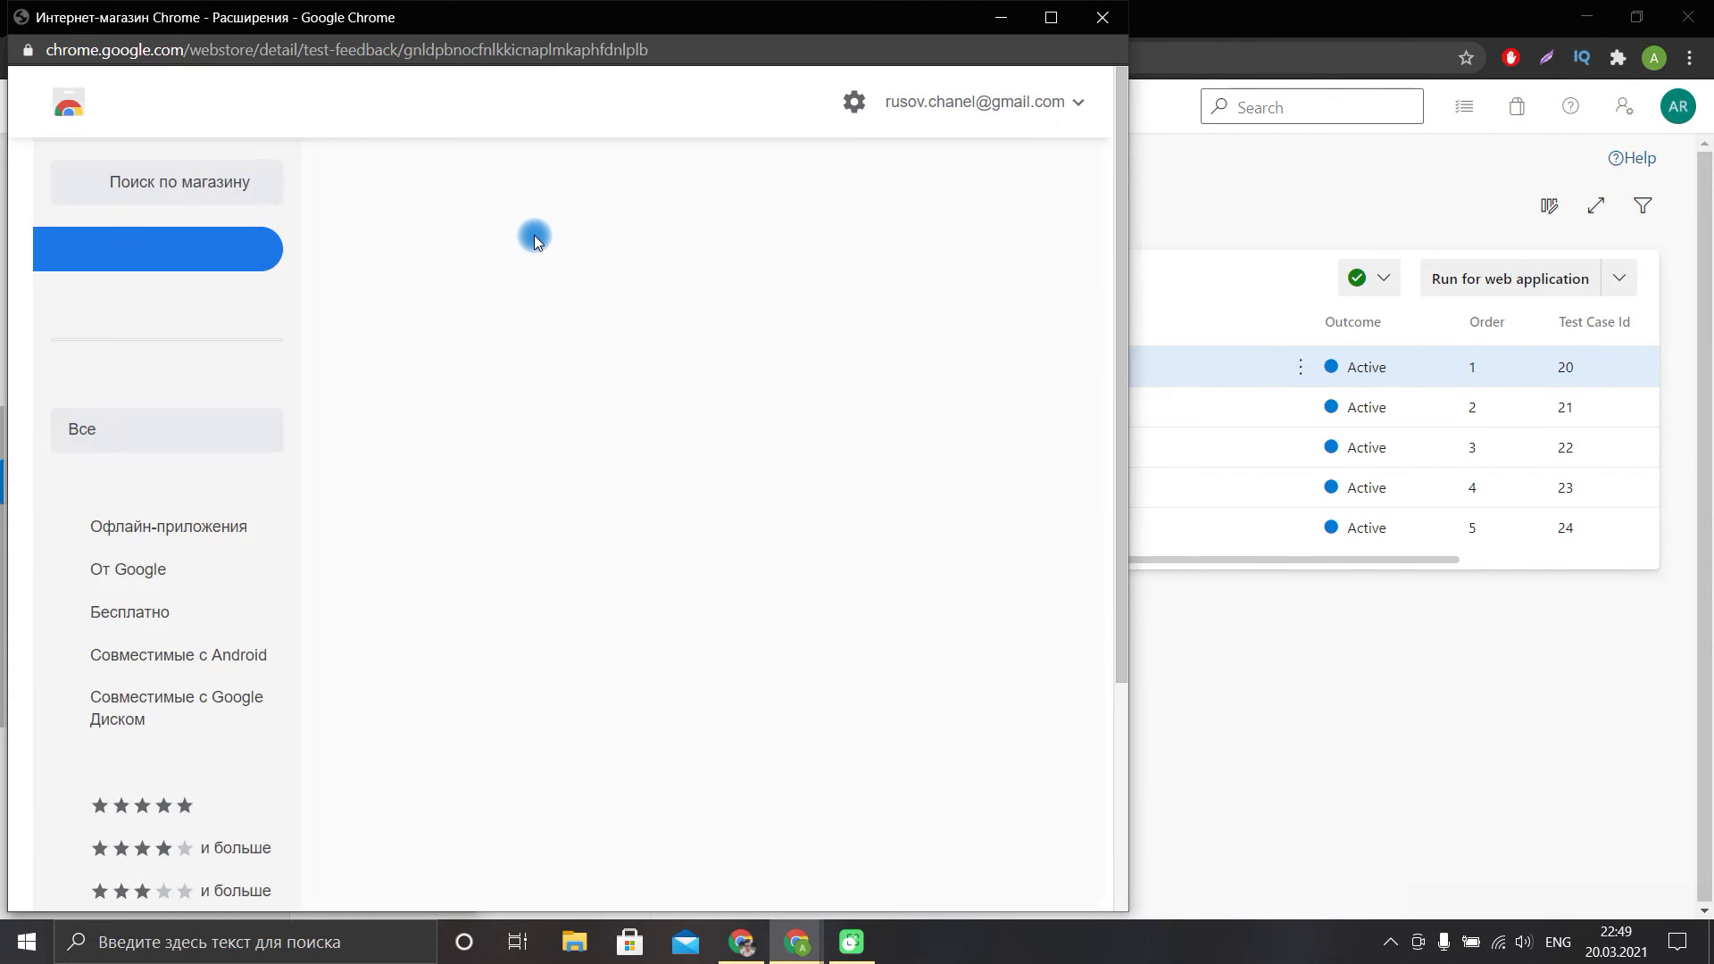
pyautogui.click(1035, 259)
pyautogui.click(624, 259)
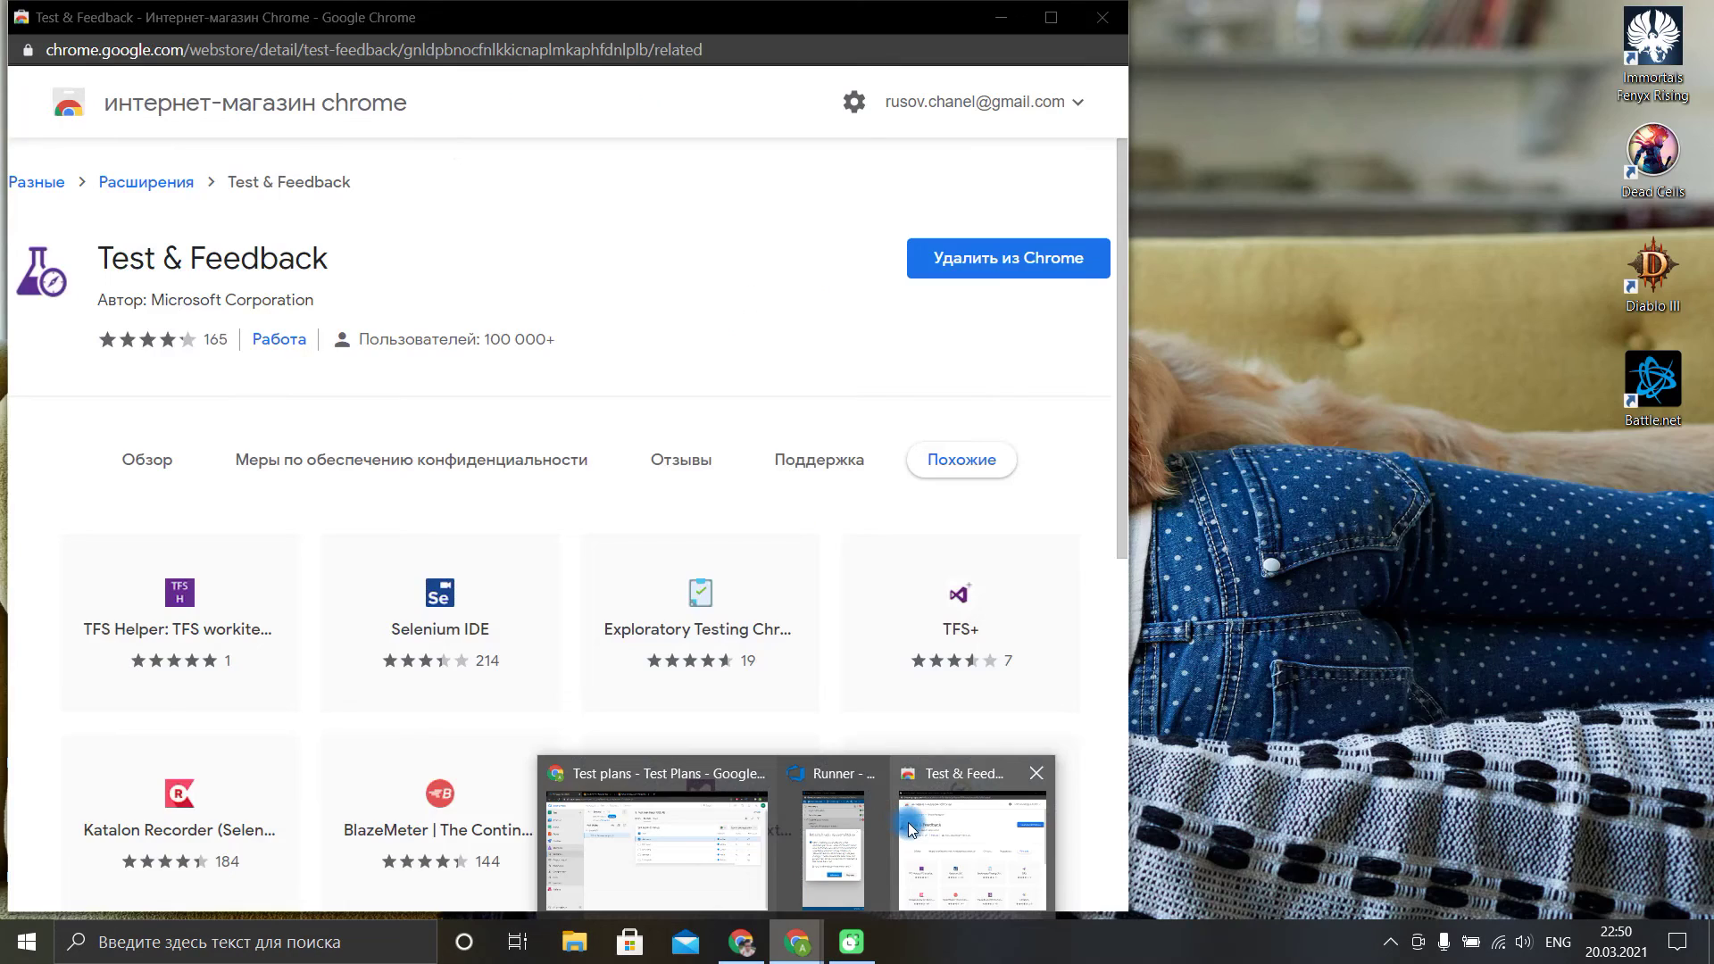
pyautogui.click(1036, 773)
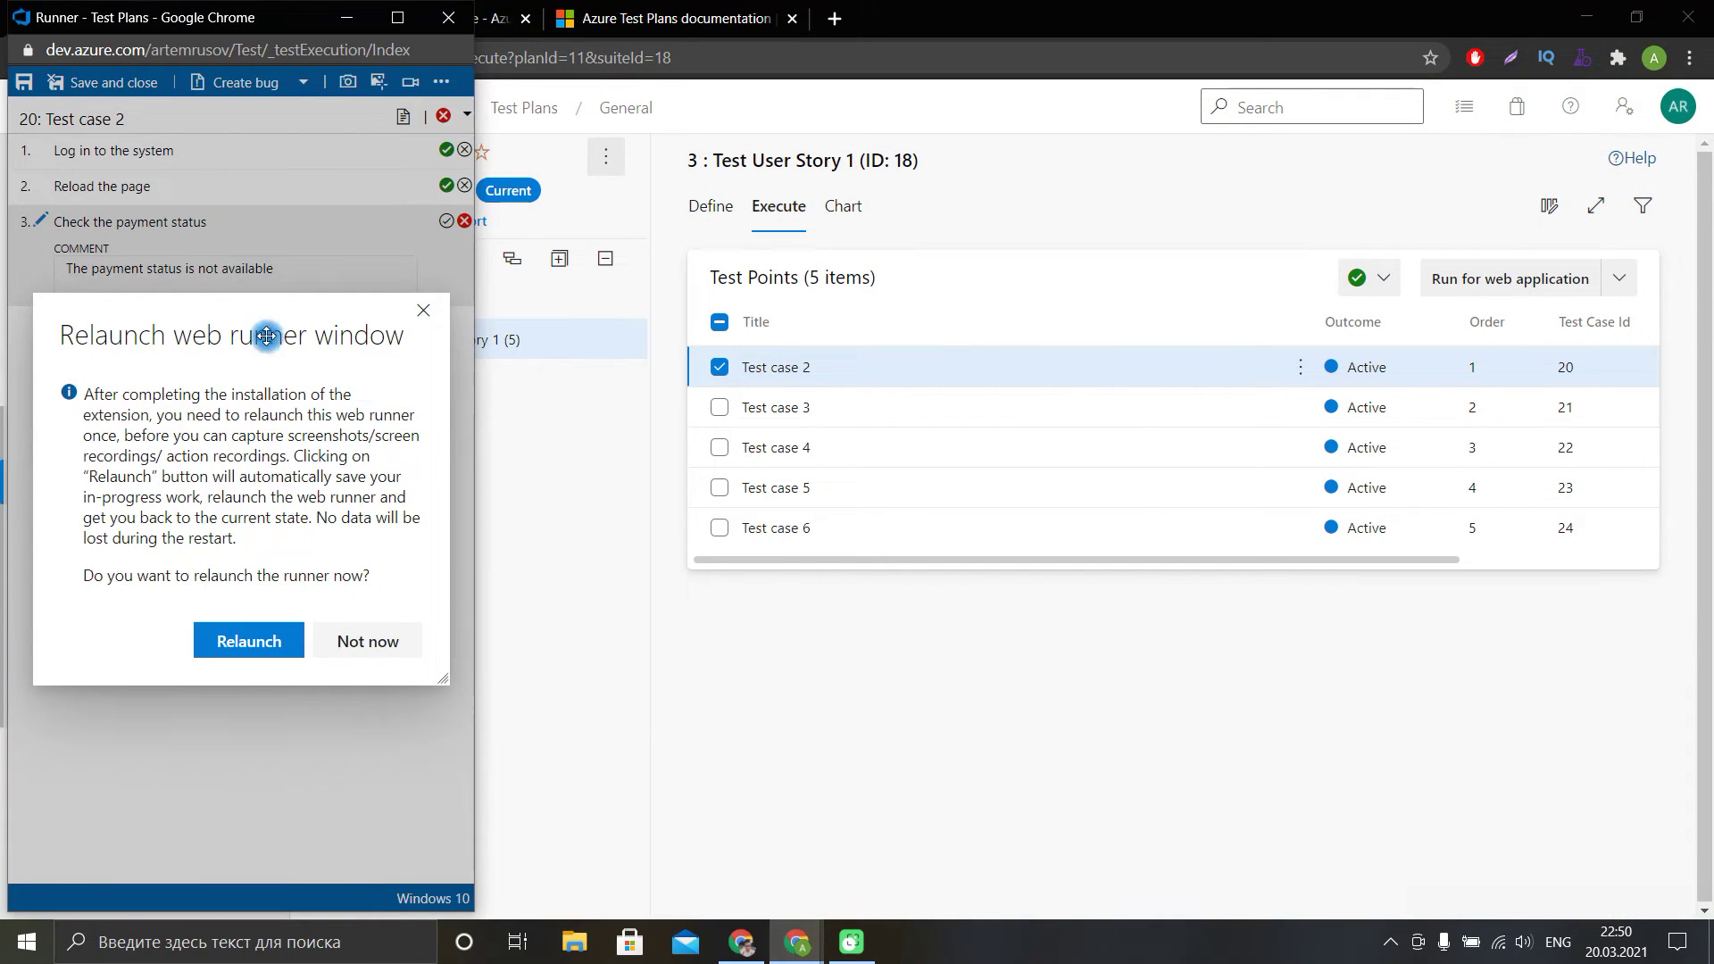
pyautogui.click(425, 310)
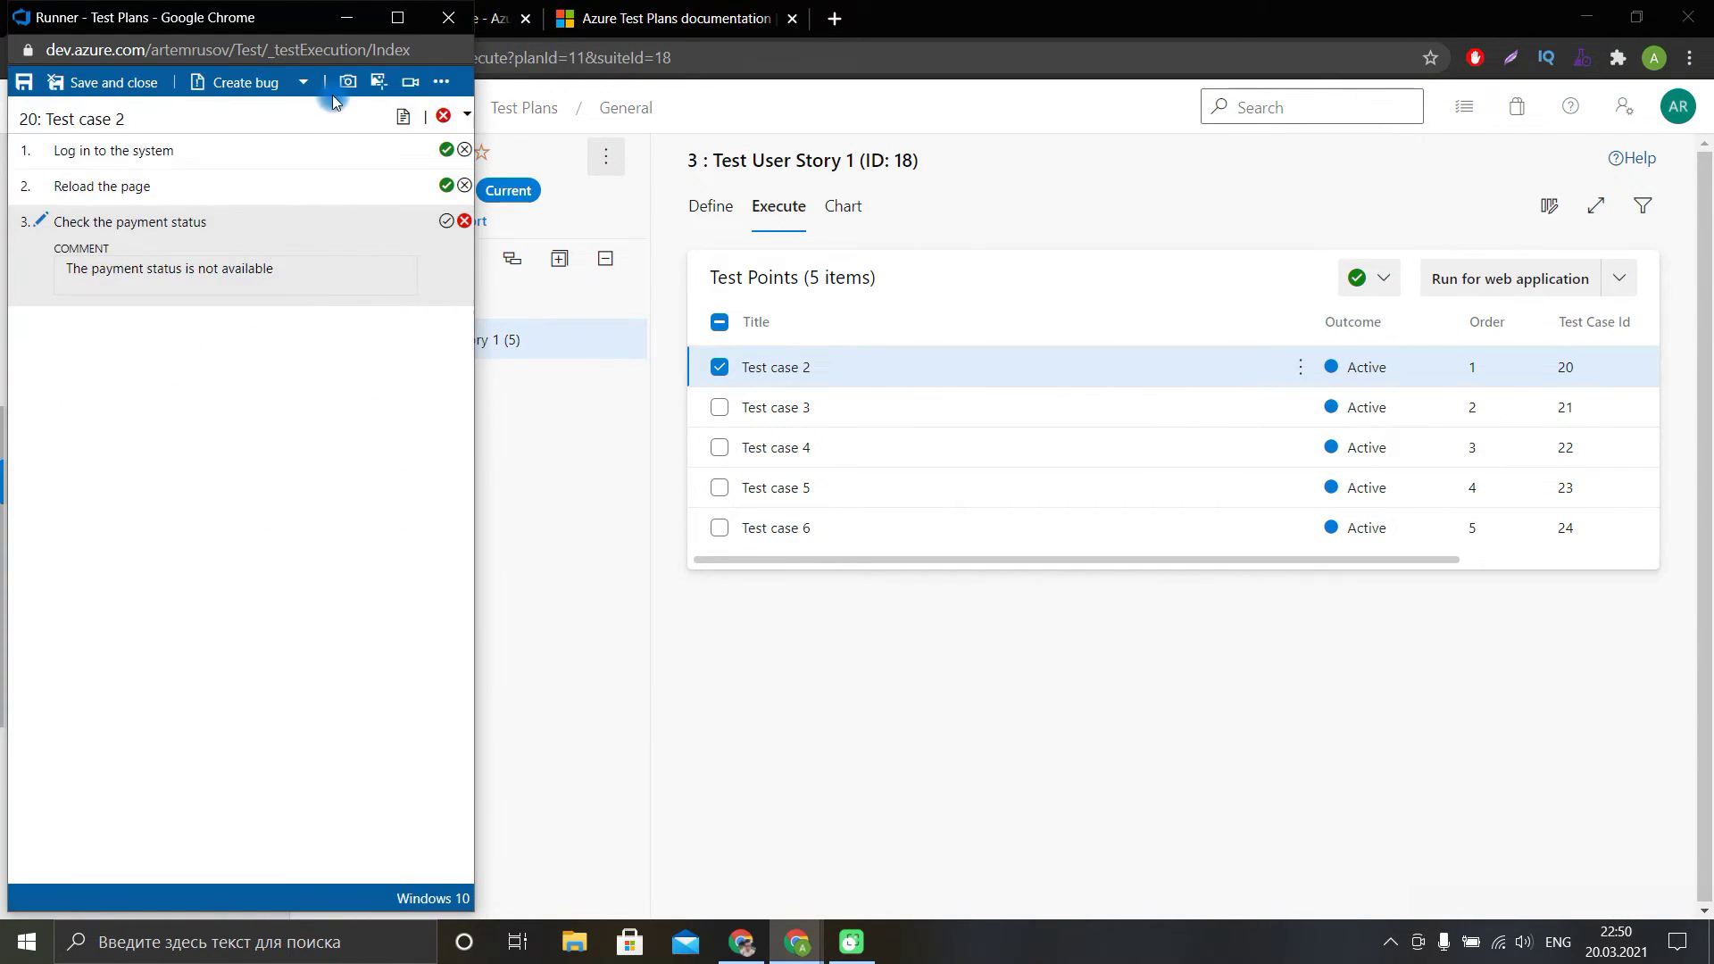
# Save the current run, reset Test case 2 to active and run it again for web application.
pyautogui.click(24, 82)
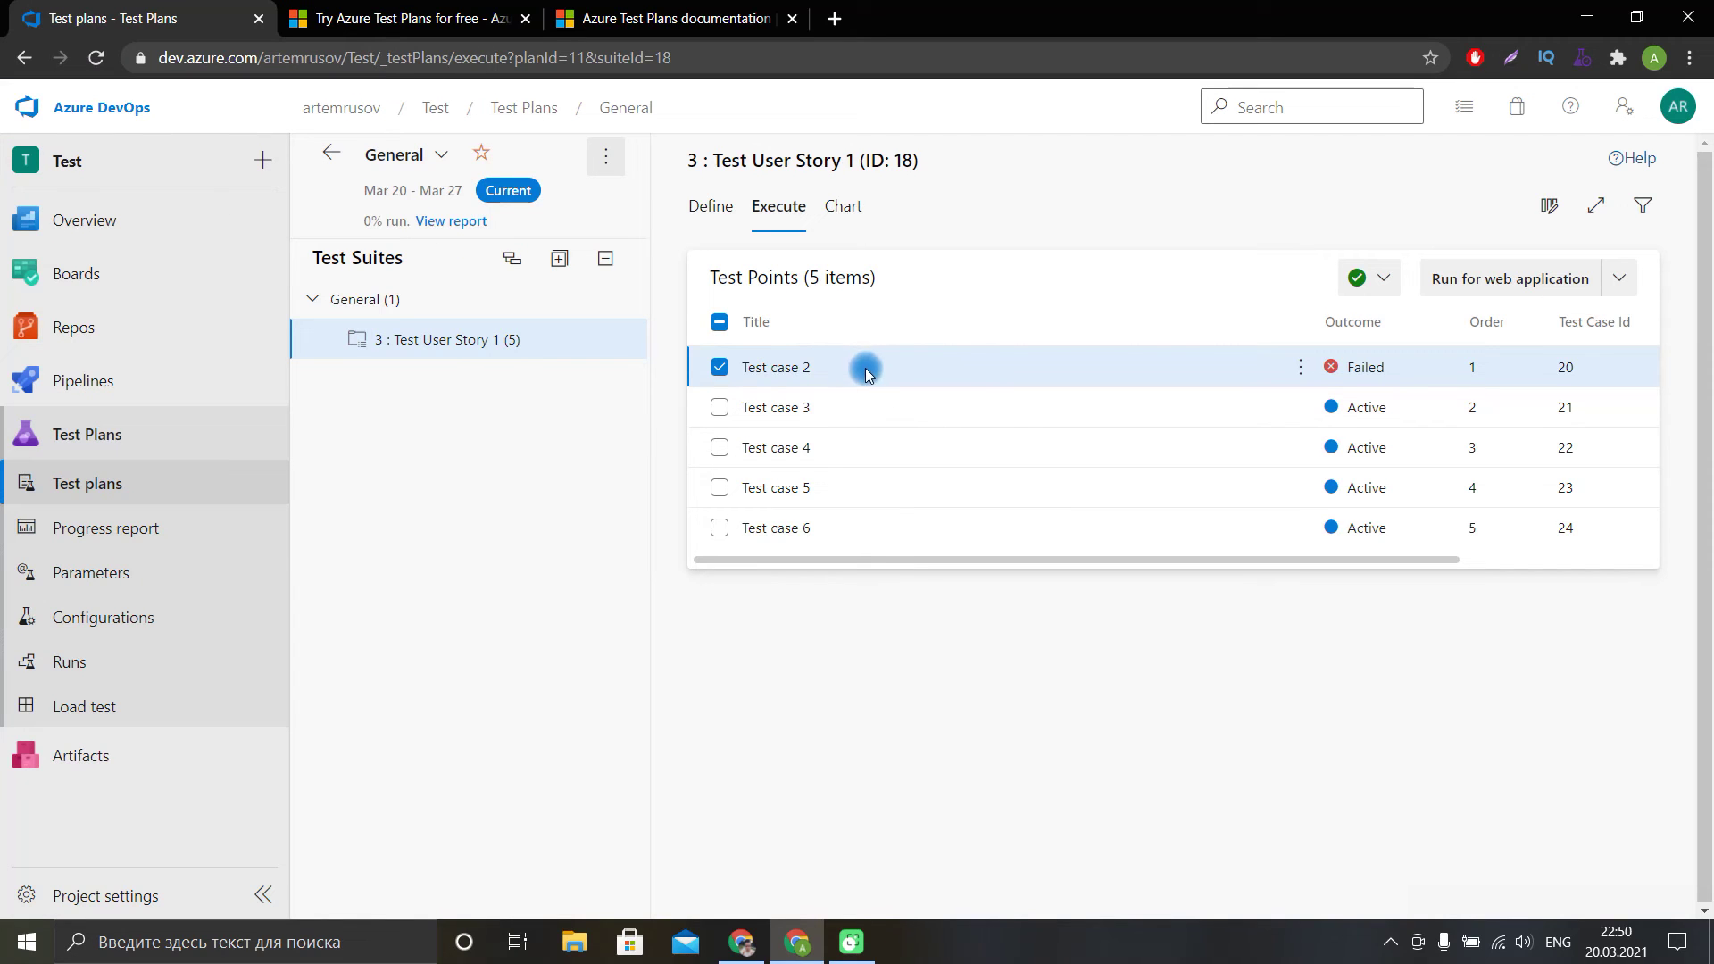
pyautogui.click(1300, 367)
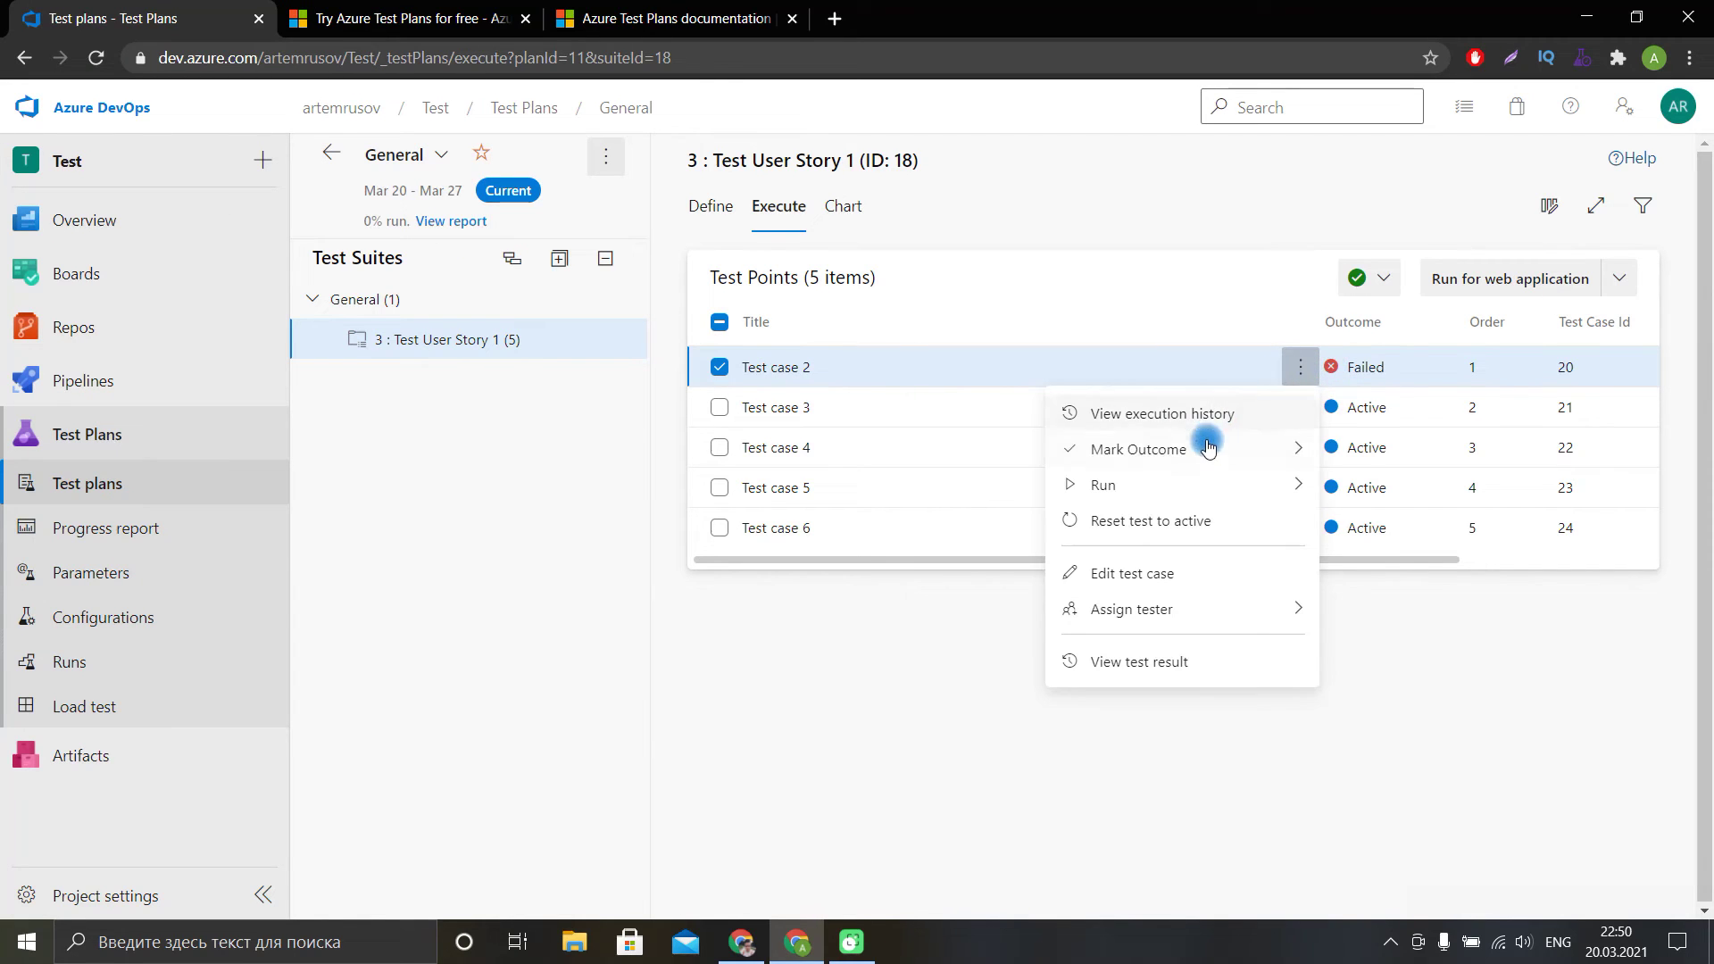
pyautogui.click(1147, 520)
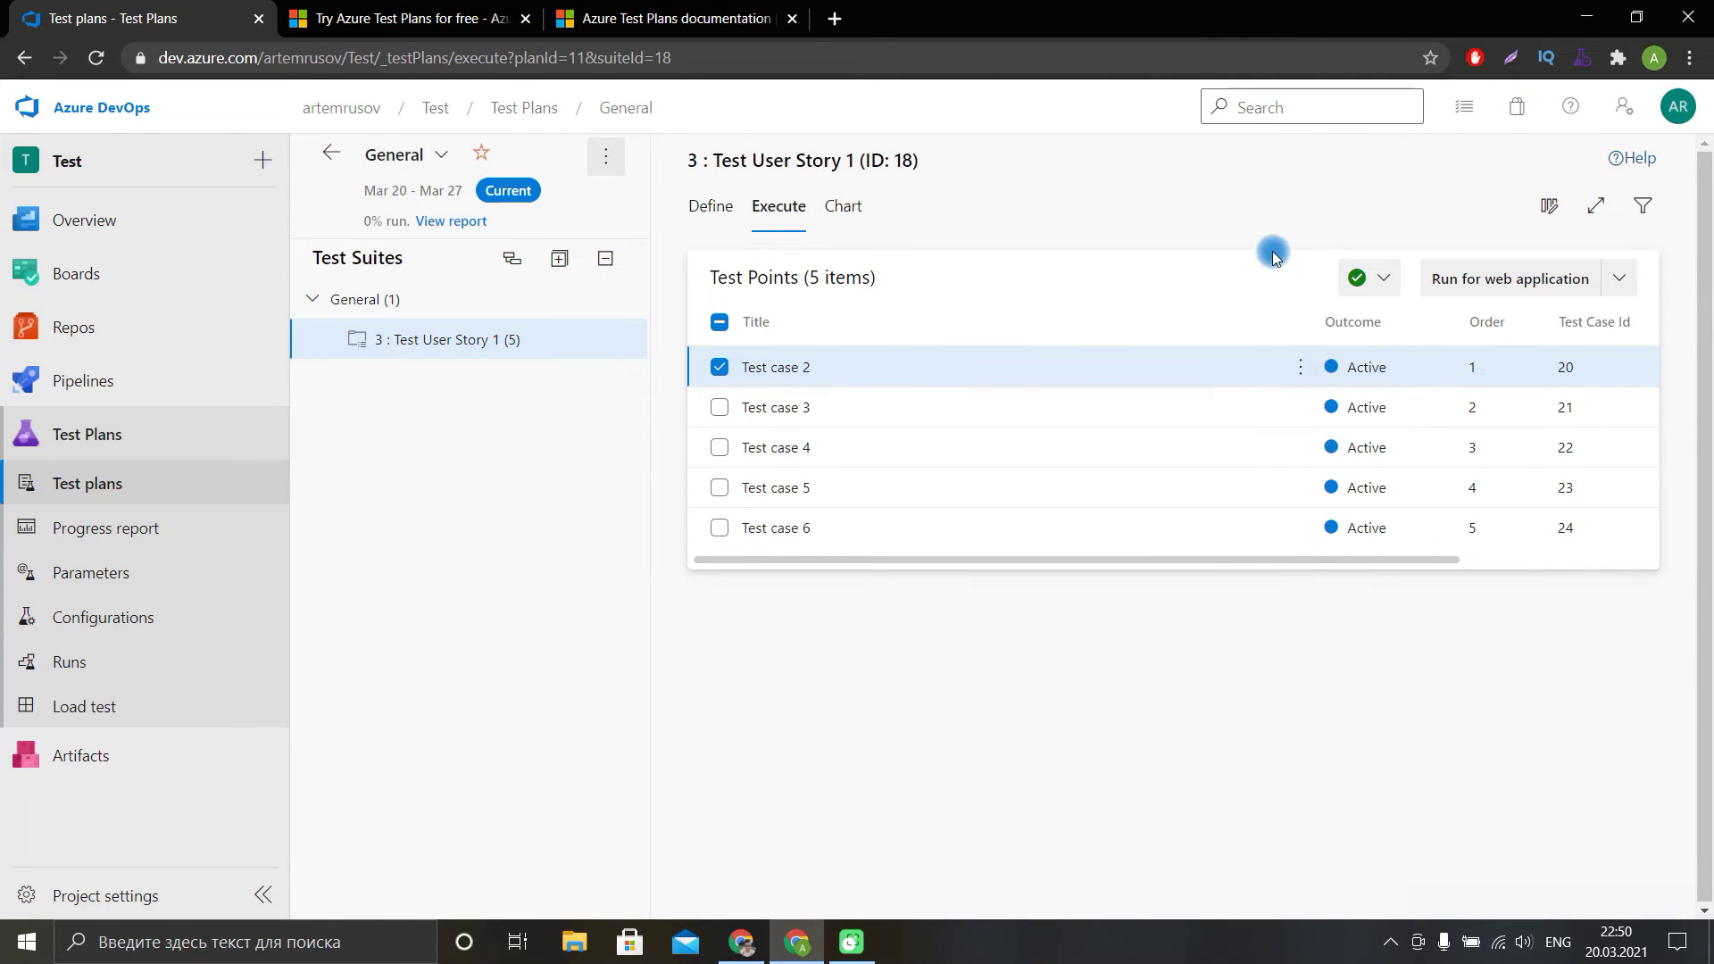
pyautogui.click(1471, 277)
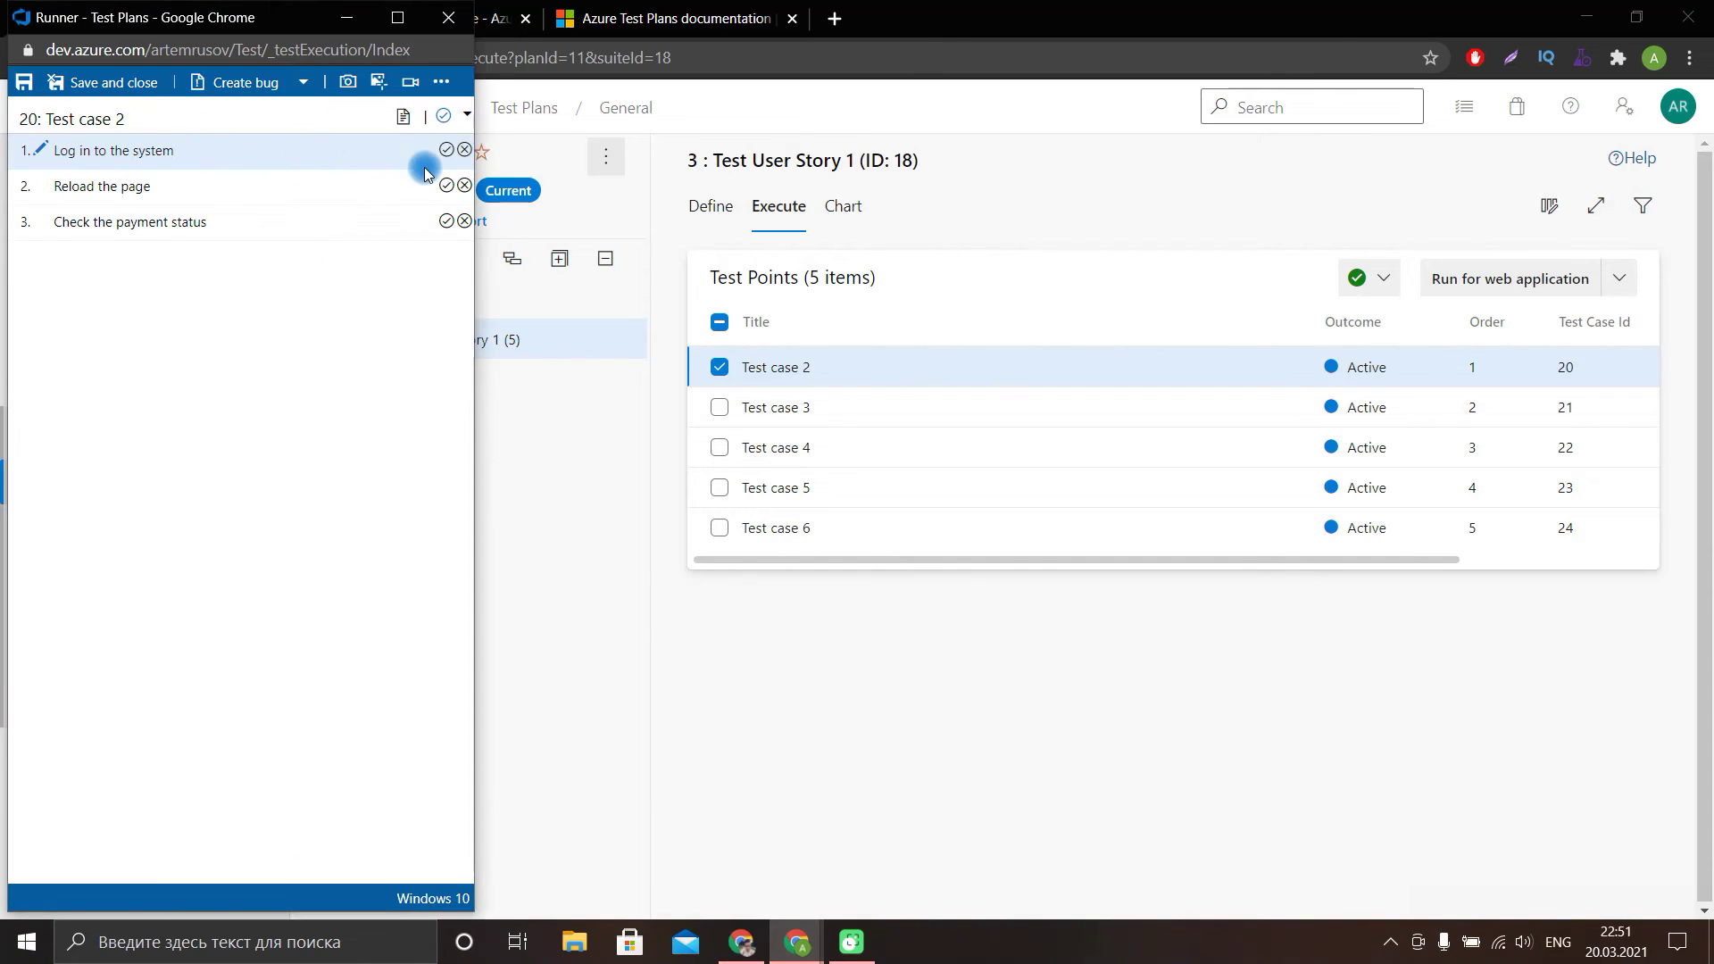
# Mark the first two steps of Test case 2 as passed and fail step 3, commenting "The payment status is not available".
pyautogui.click(446, 152)
pyautogui.click(447, 185)
pyautogui.click(464, 220)
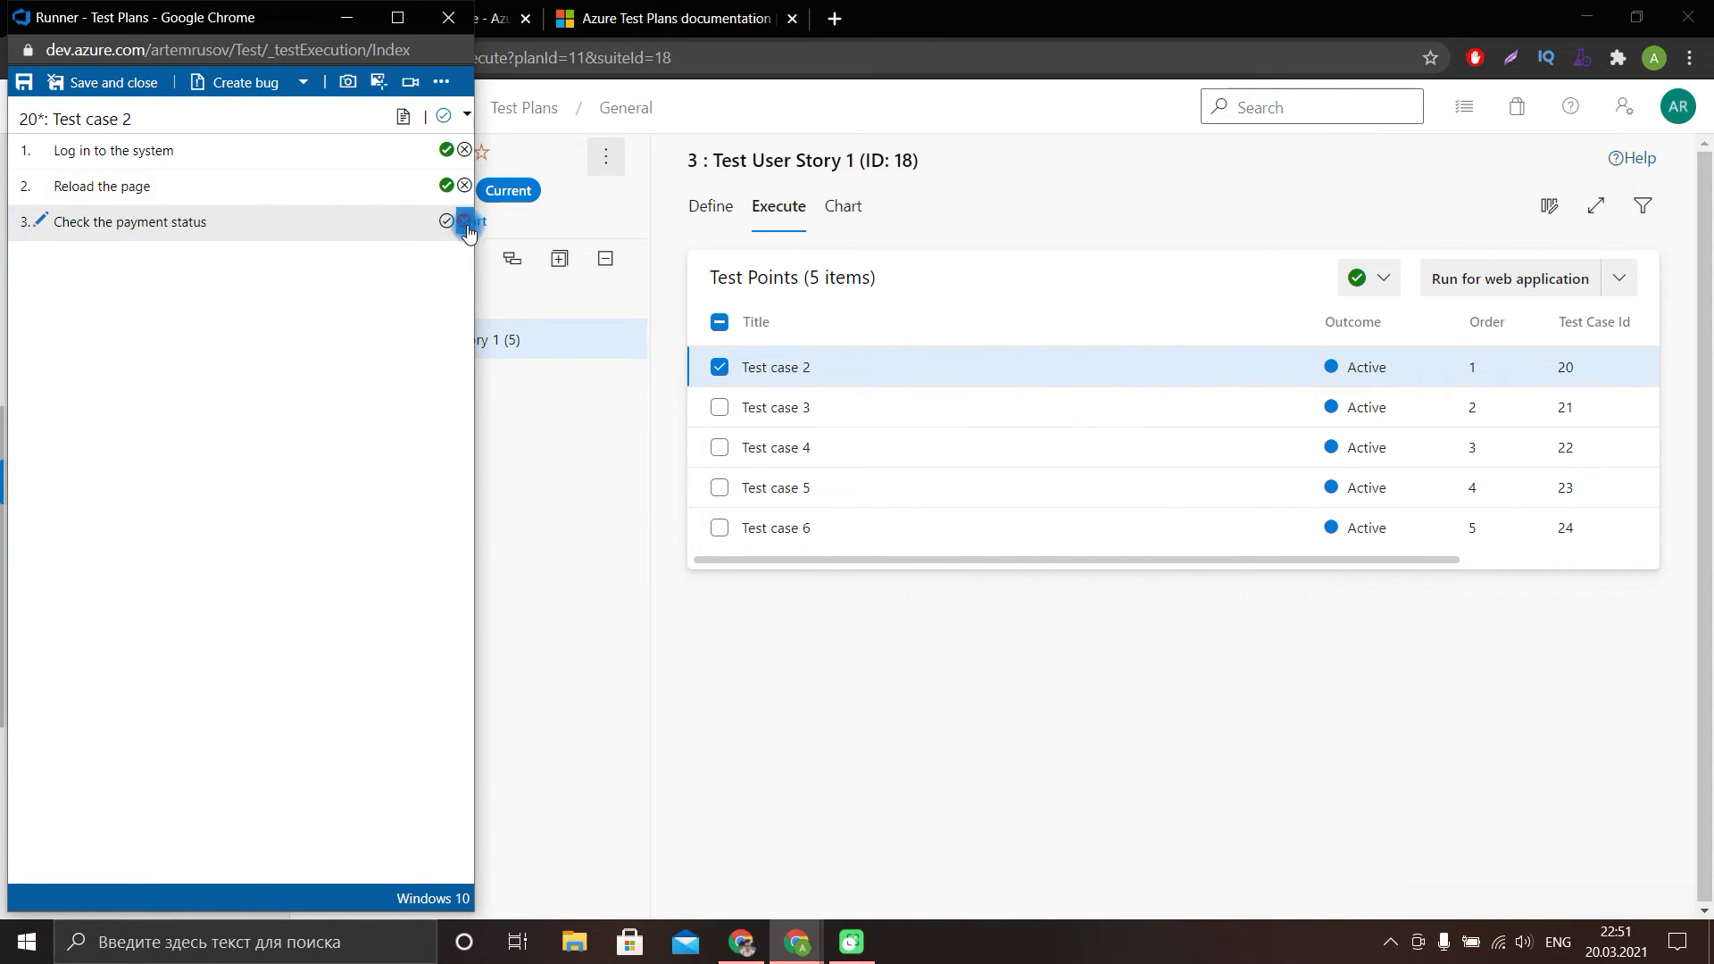
pyautogui.click(90, 295)
pyautogui.click(104, 267)
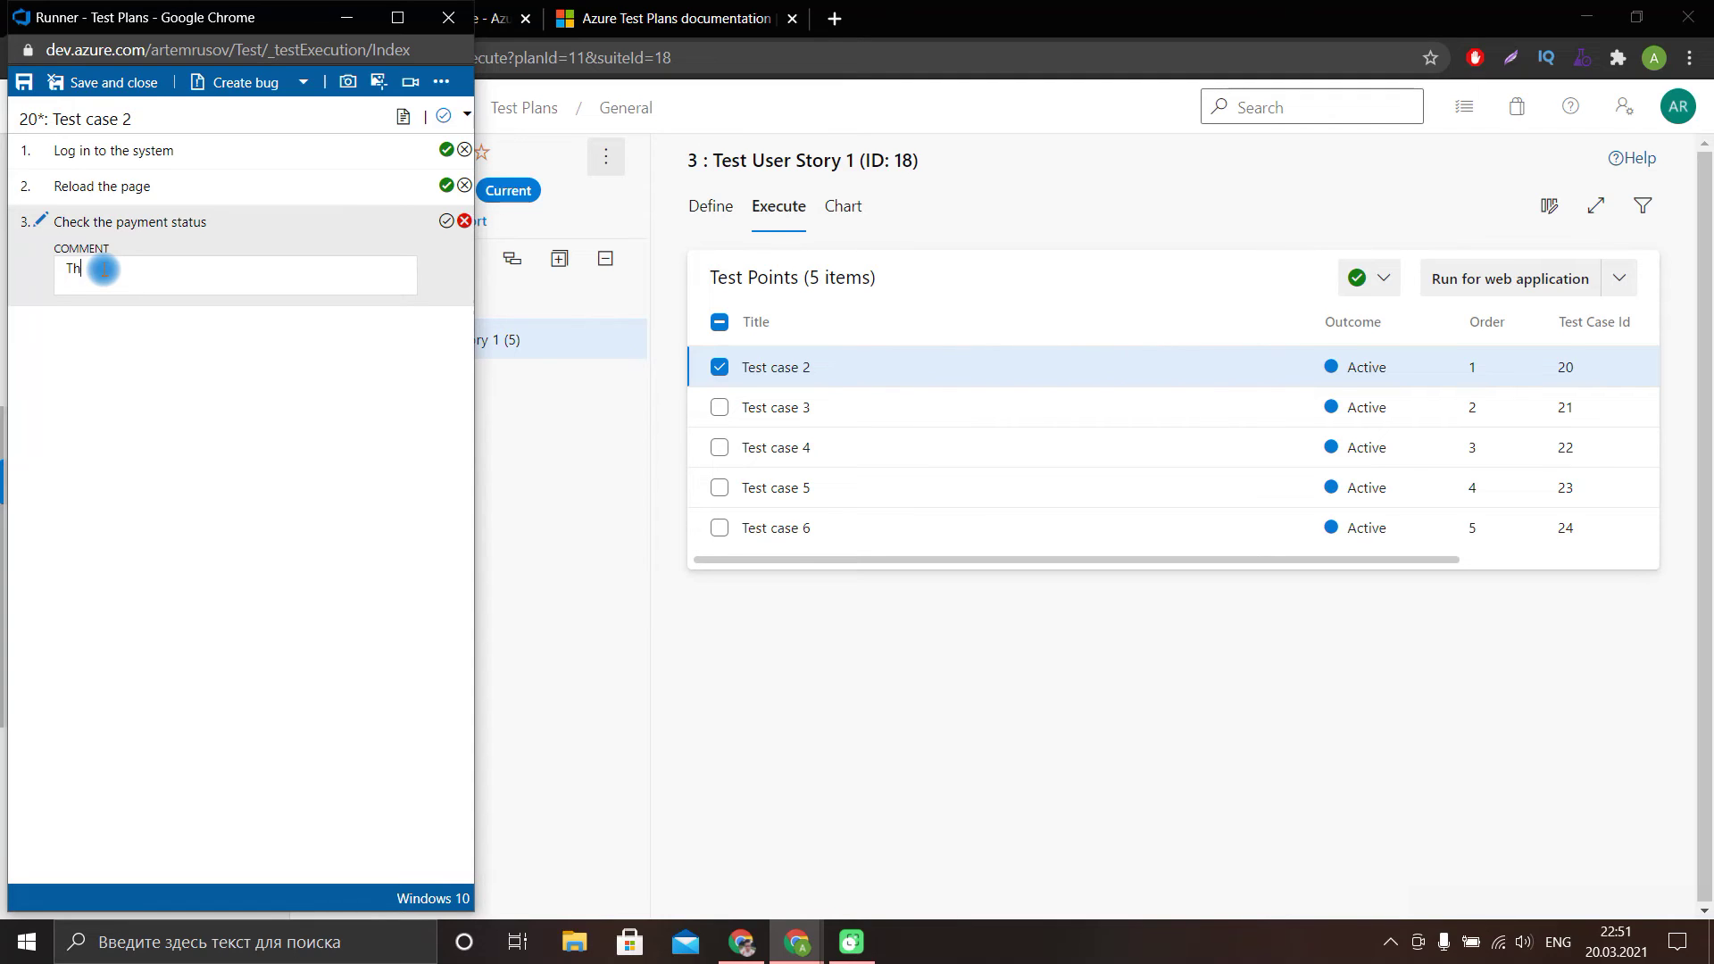
pyautogui.write('The paymn')
pyautogui.press('BackSpace')
pyautogui.write('ent status is not available')
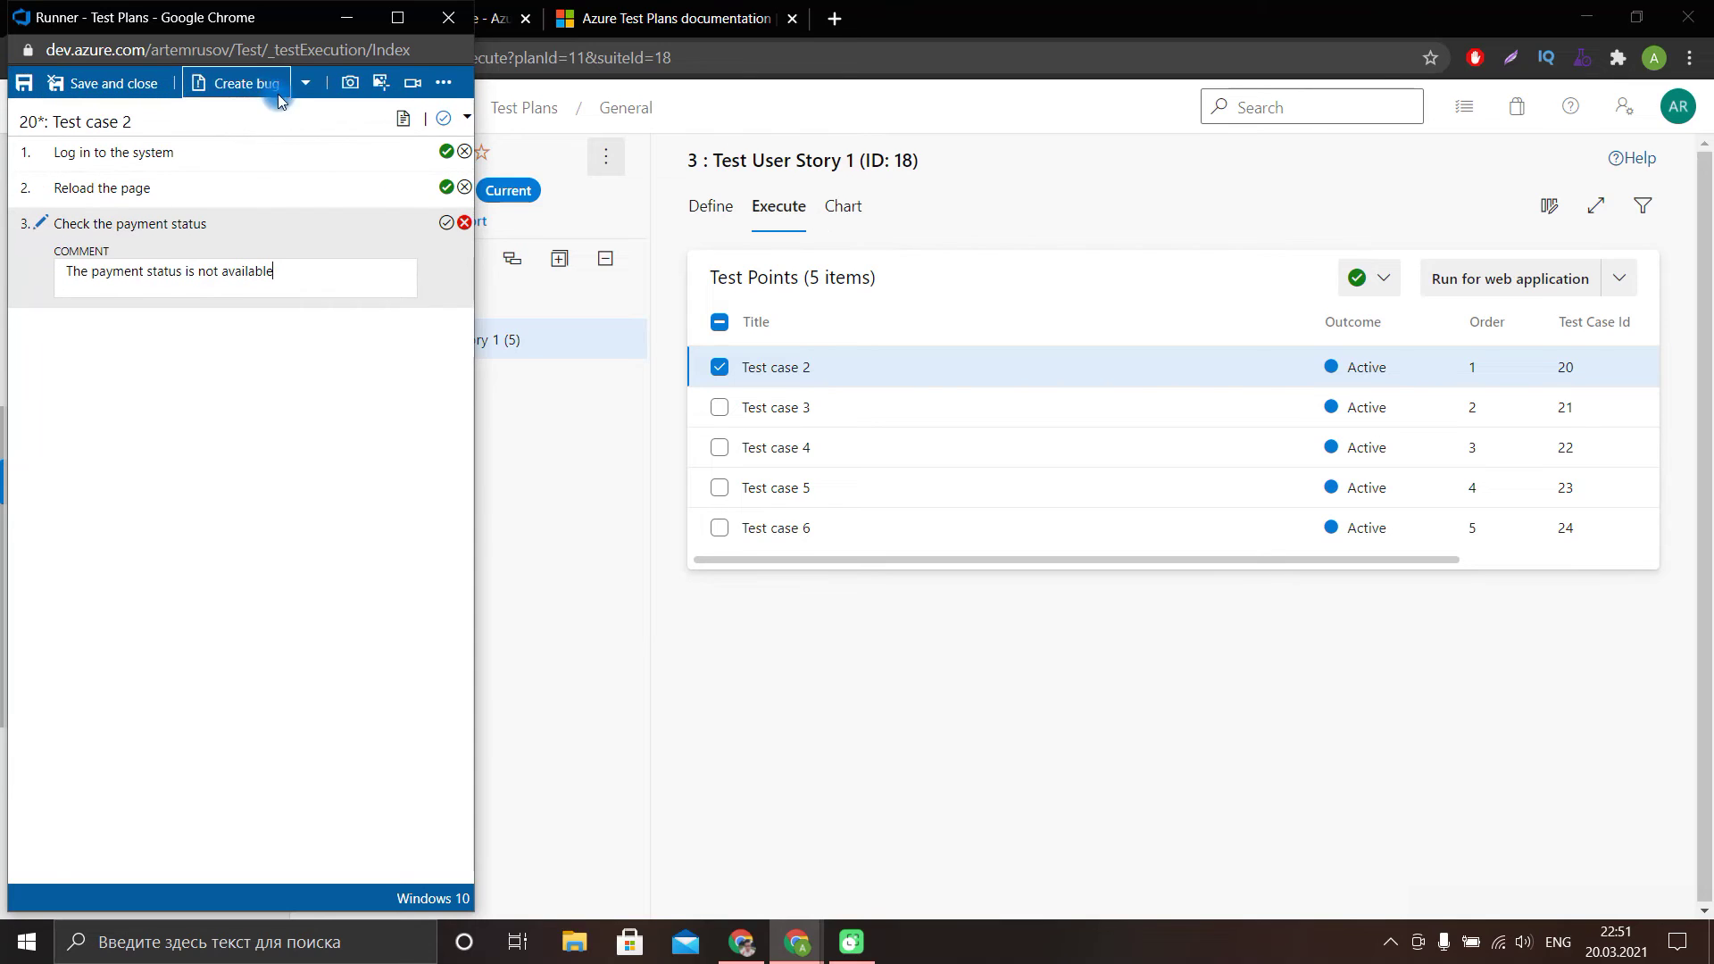
# Connect the Test & Feedback extension to the Azure DevOps organization, using the organization part of the page address as server URL.
pyautogui.click(348, 82)
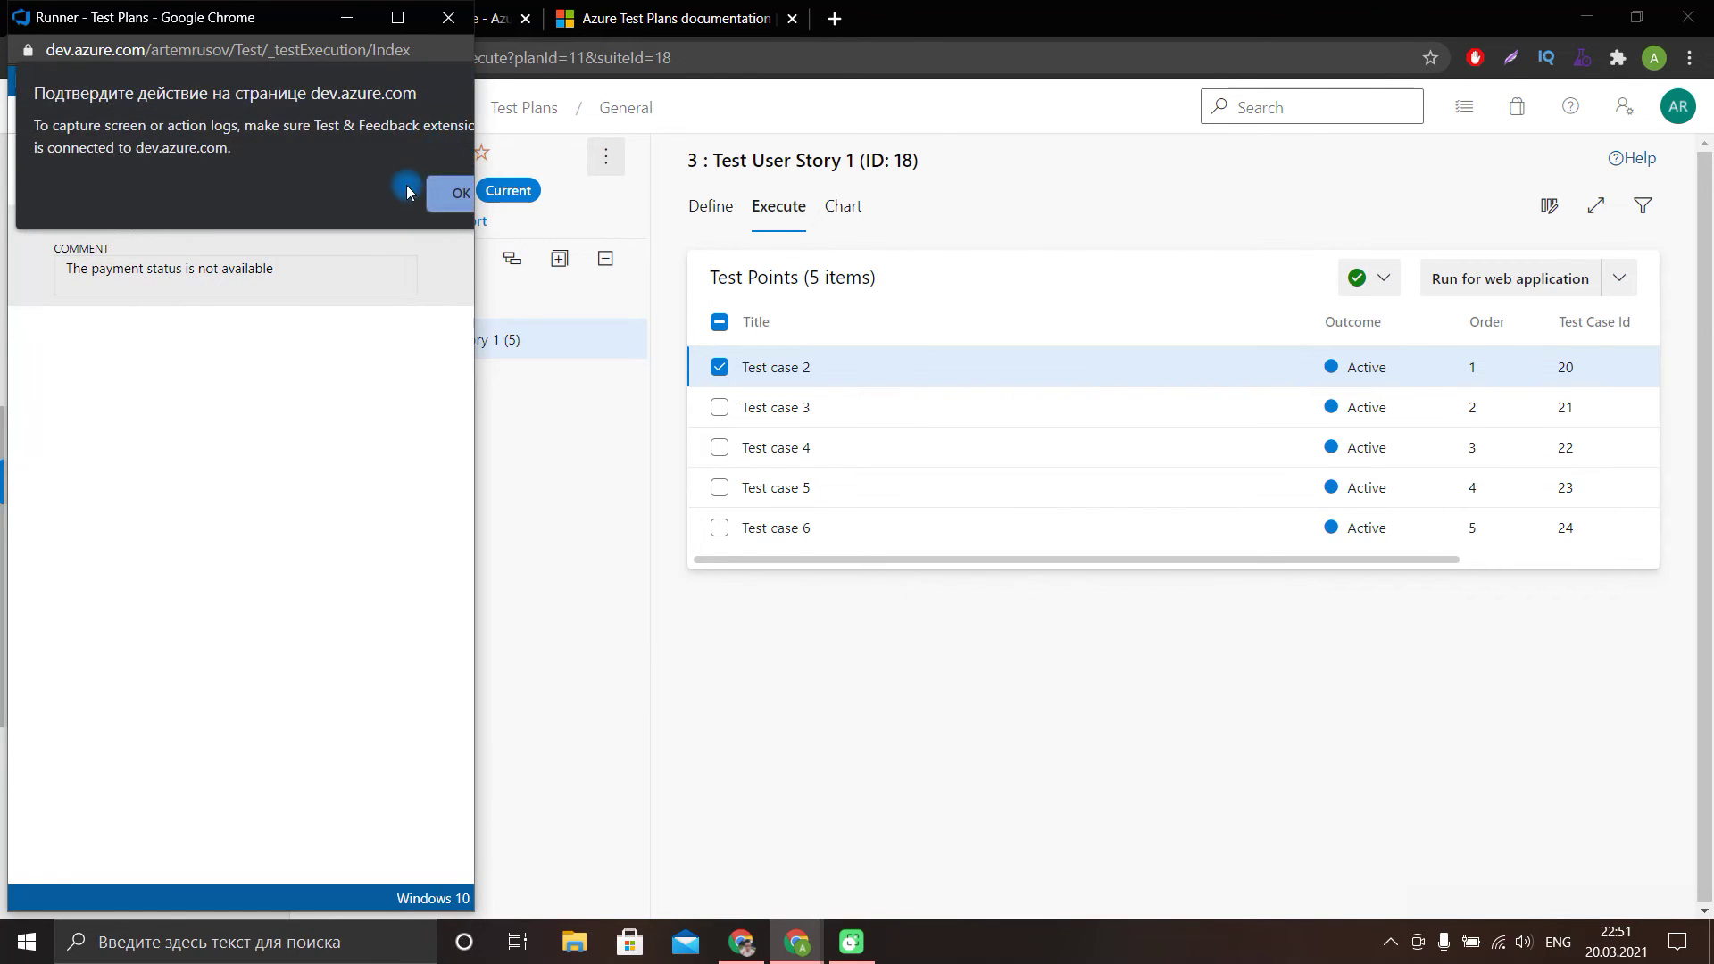
pyautogui.click(456, 193)
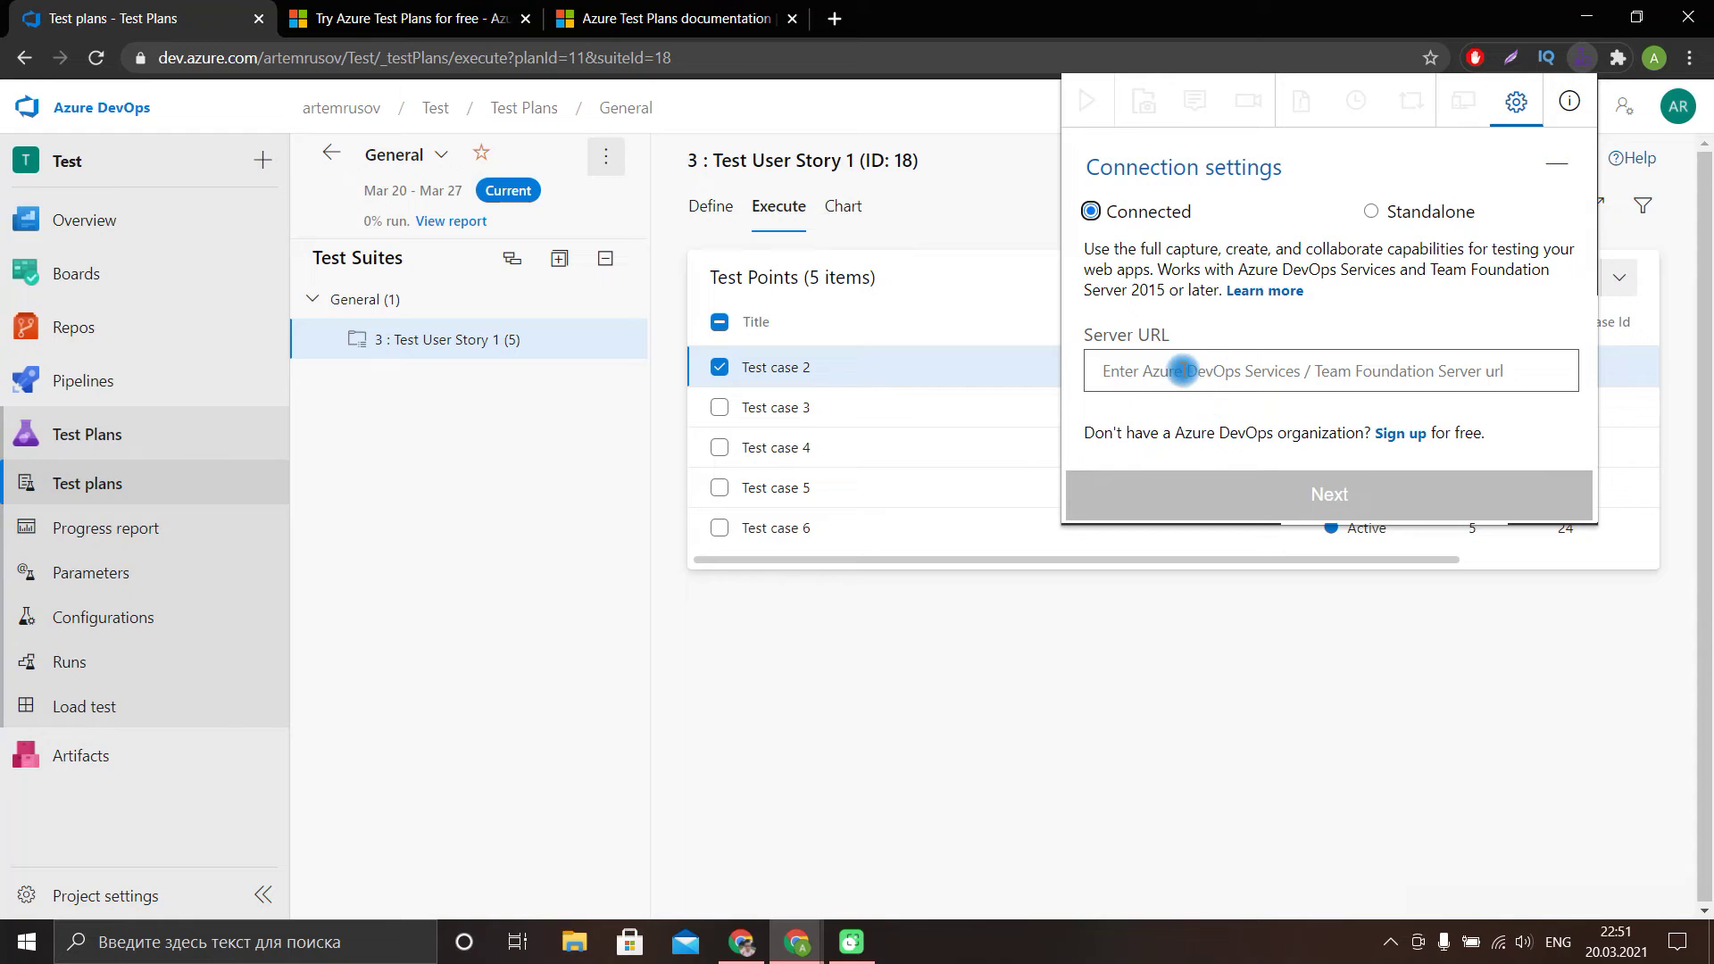
pyautogui.click(357, 58)
pyautogui.click(399, 57)
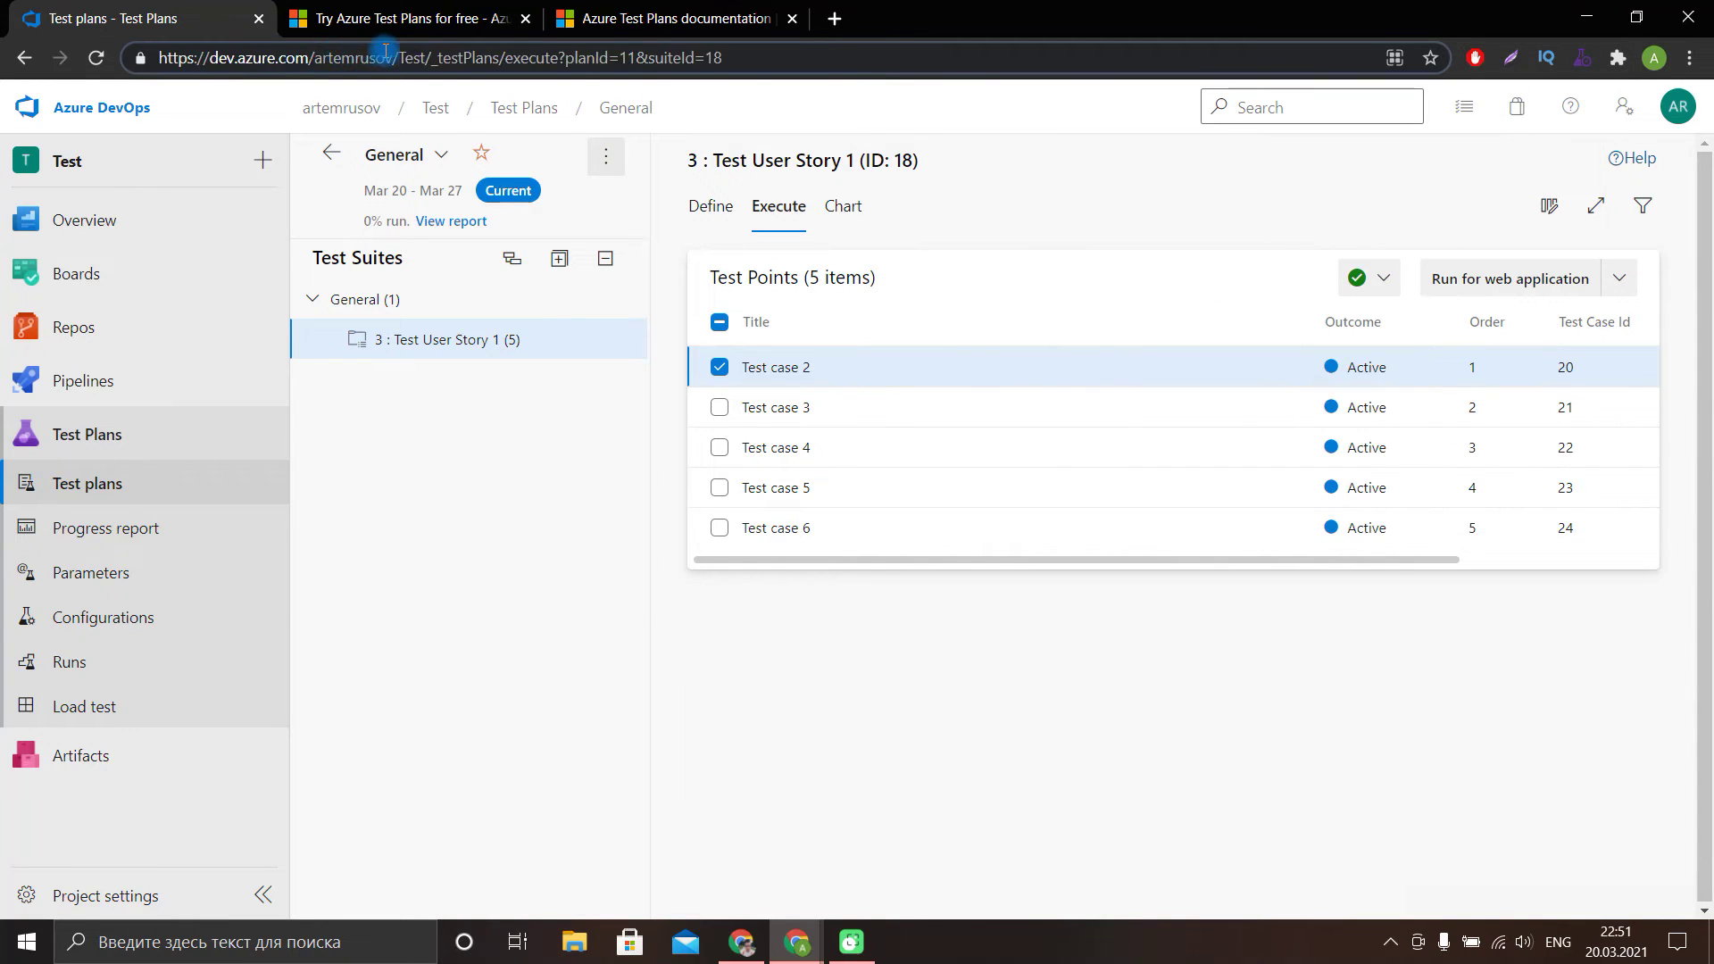
pyautogui.moveTo(393, 51); pyautogui.dragTo(2, 36)
pyautogui.hotkey('ctrl', 'c')
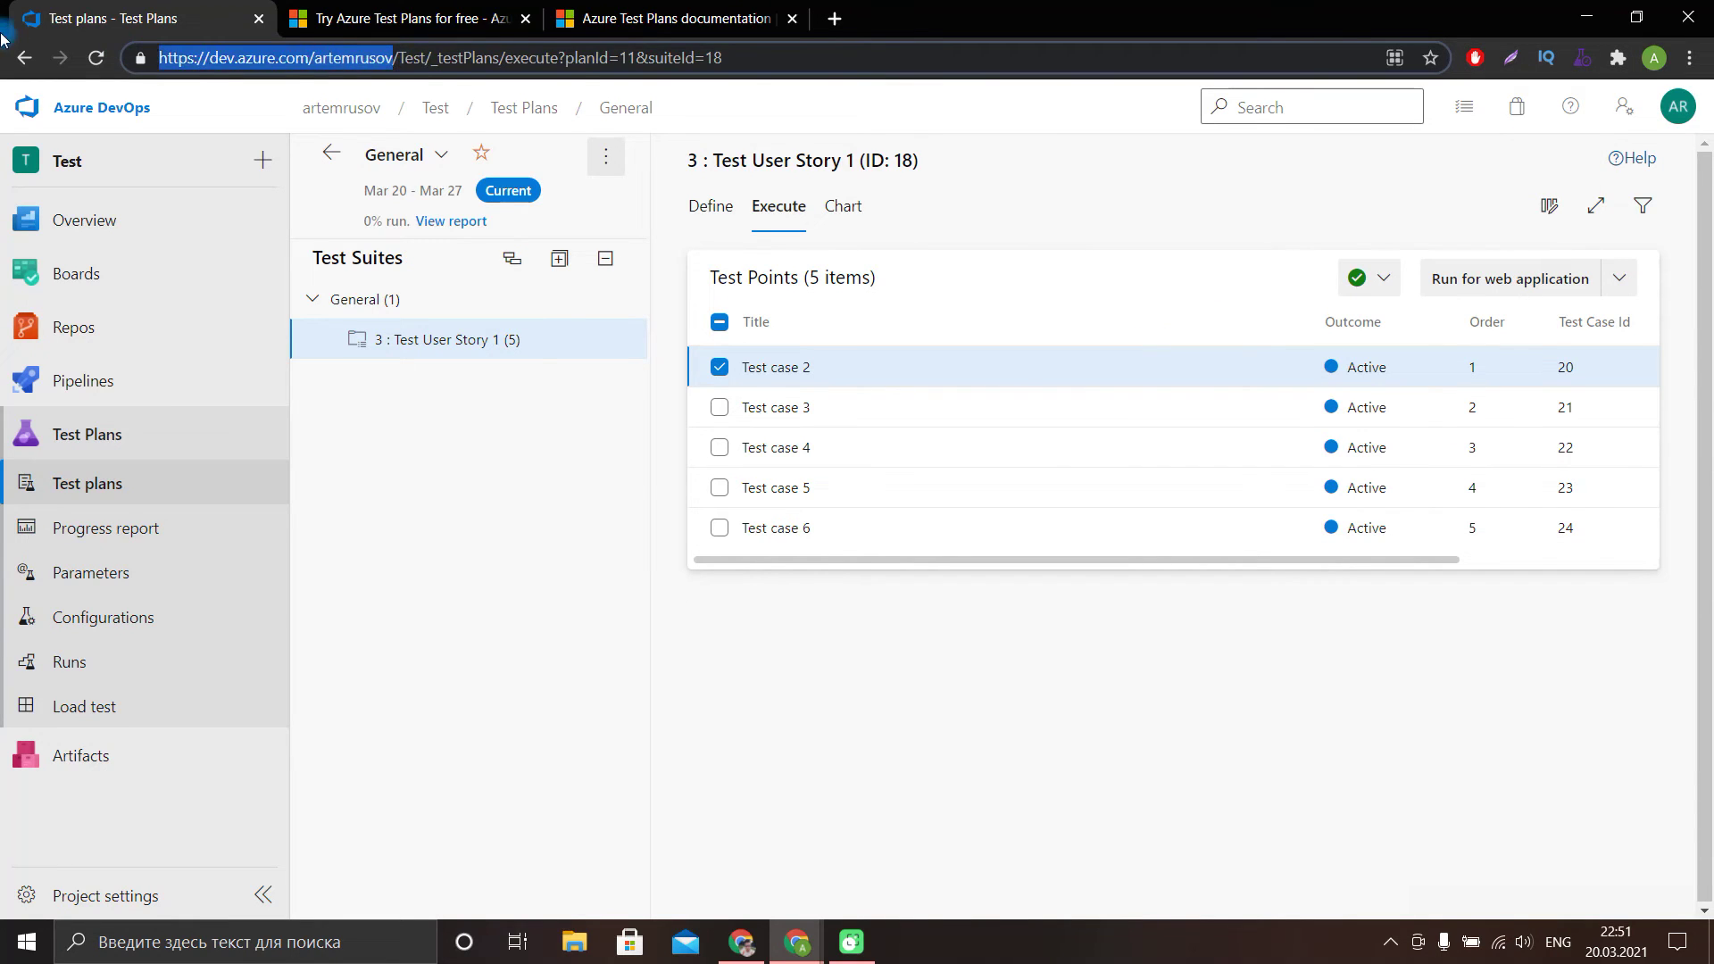
pyautogui.click(1627, 59)
pyautogui.click(1321, 371)
pyautogui.hotkey('ctrl', 'v')
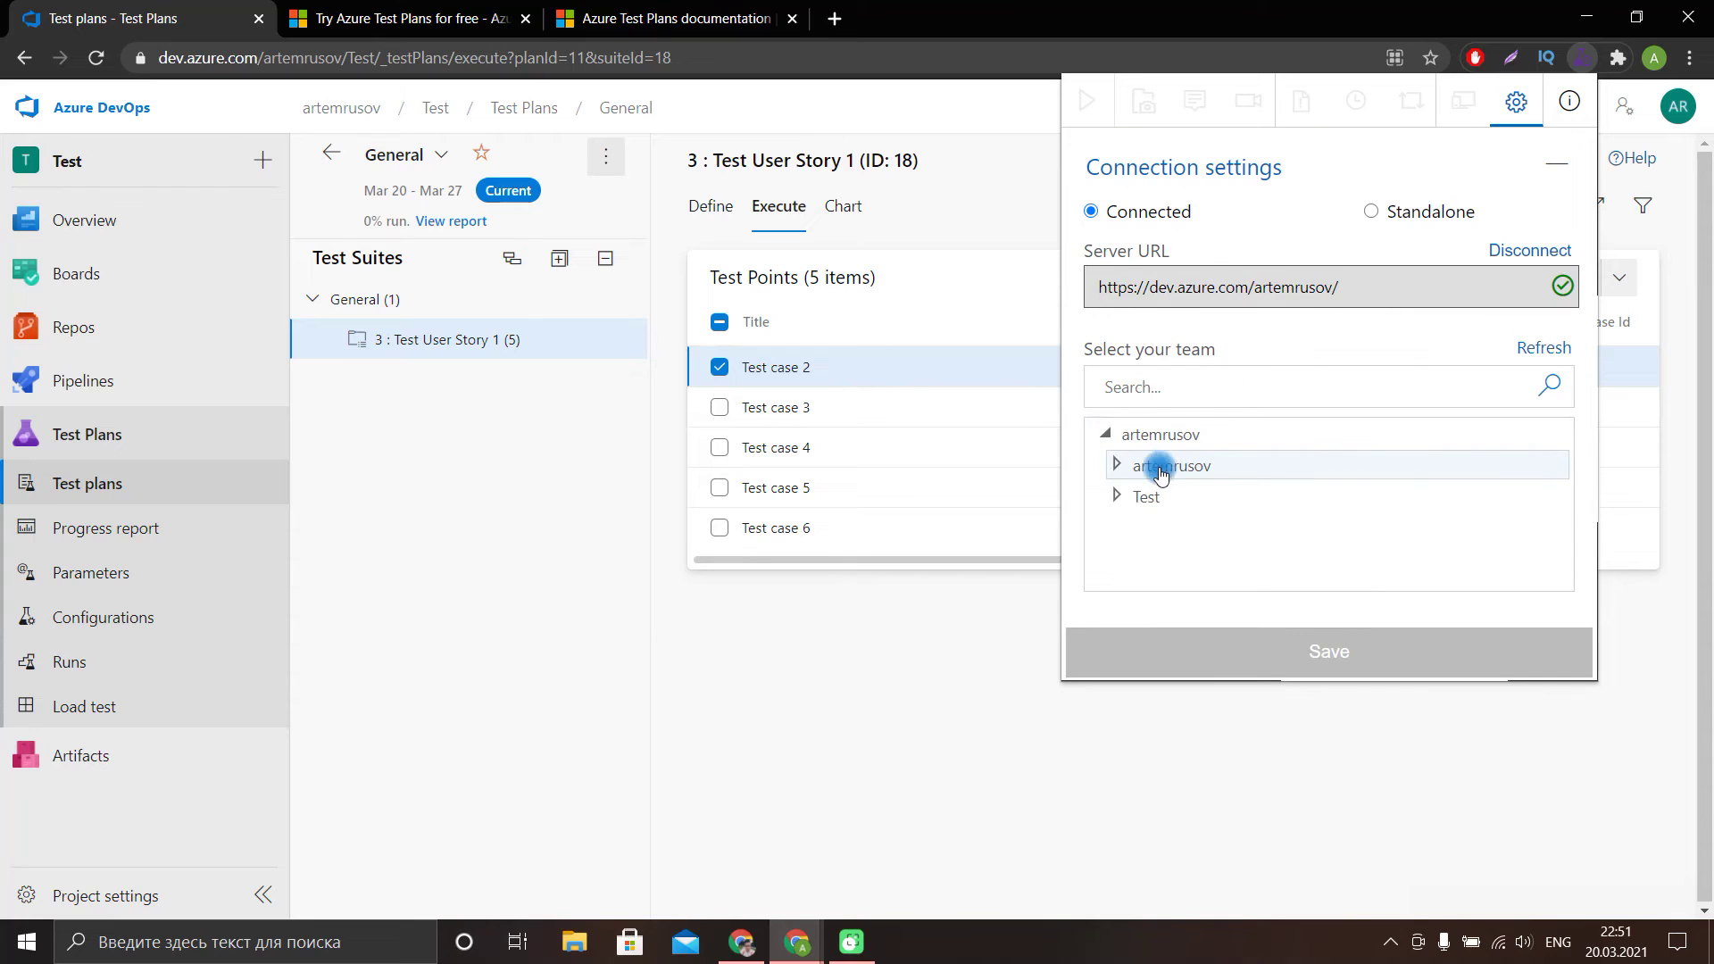
# Choose Test Team in the Test project as the extension's team and save the connection settings.
pyautogui.click(1148, 497)
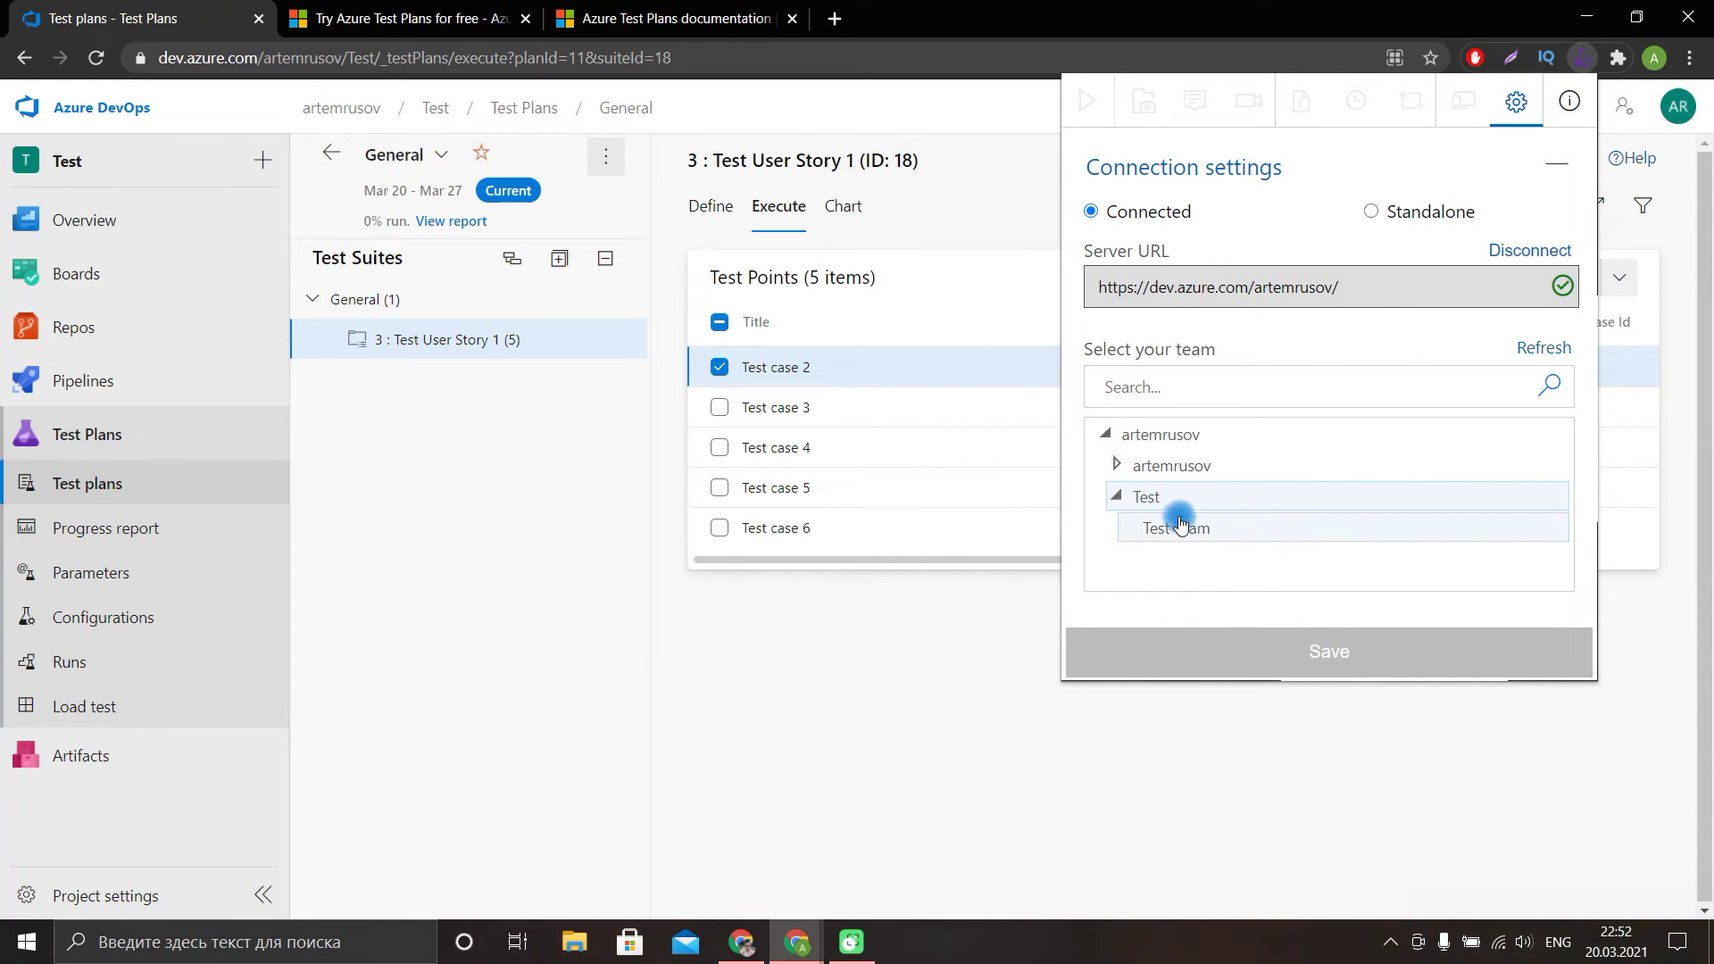
pyautogui.click(1219, 534)
pyautogui.click(1319, 653)
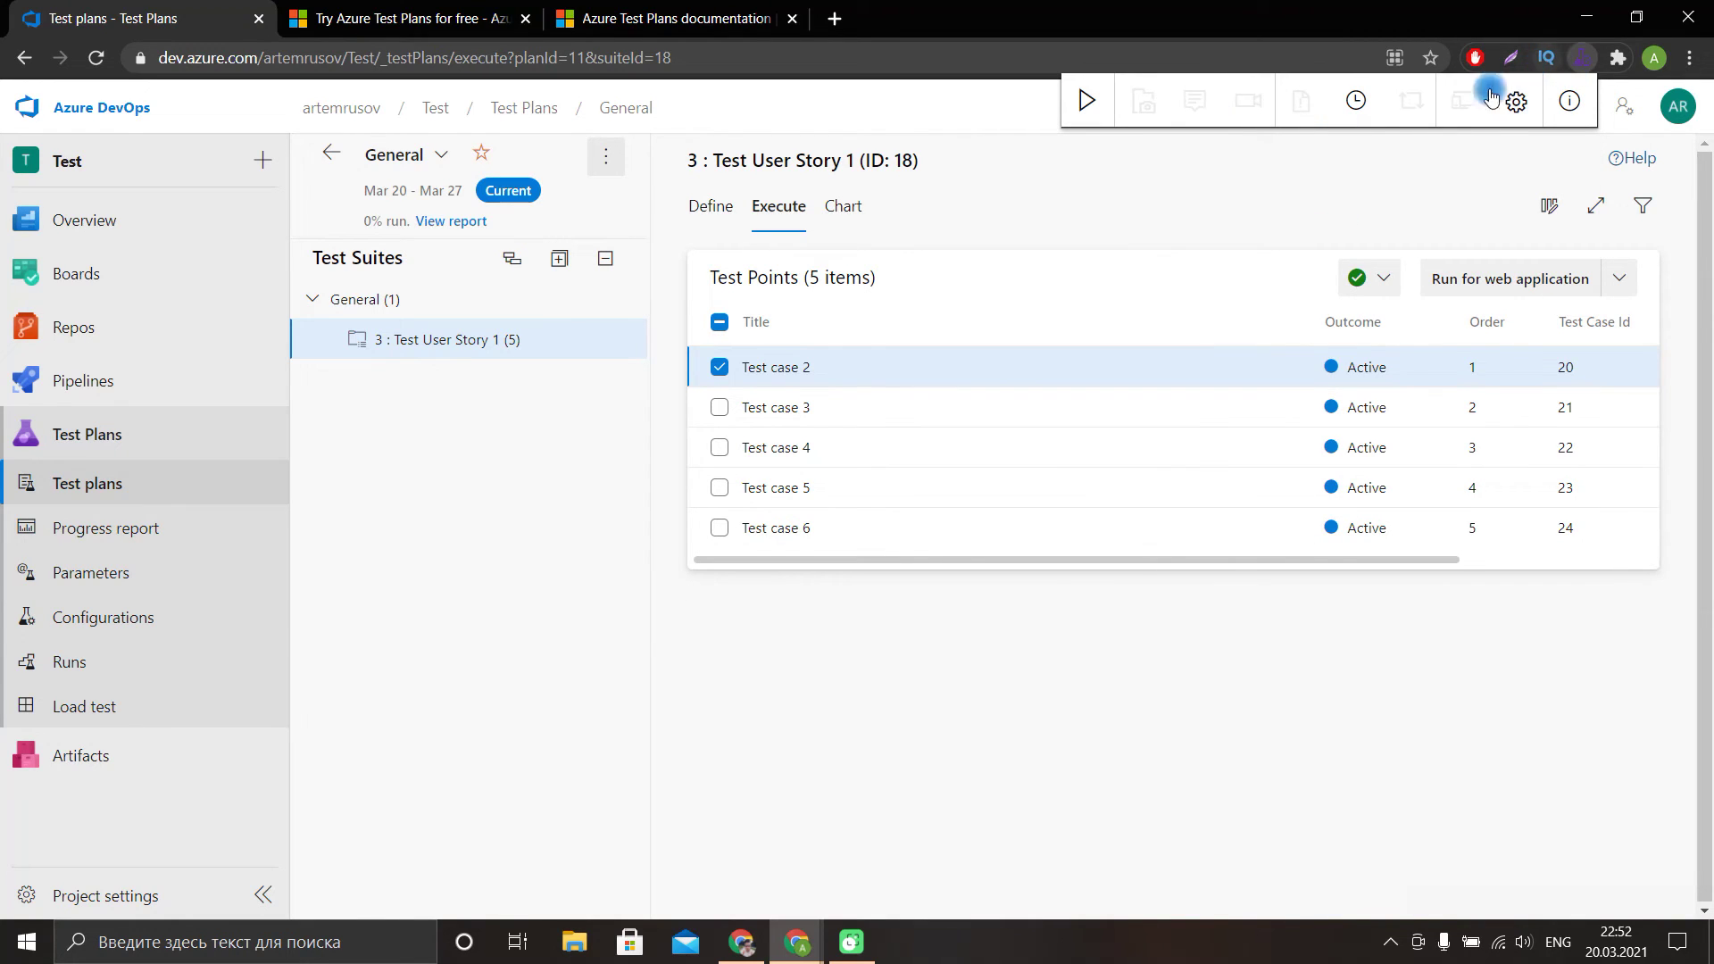
pyautogui.click(1559, 60)
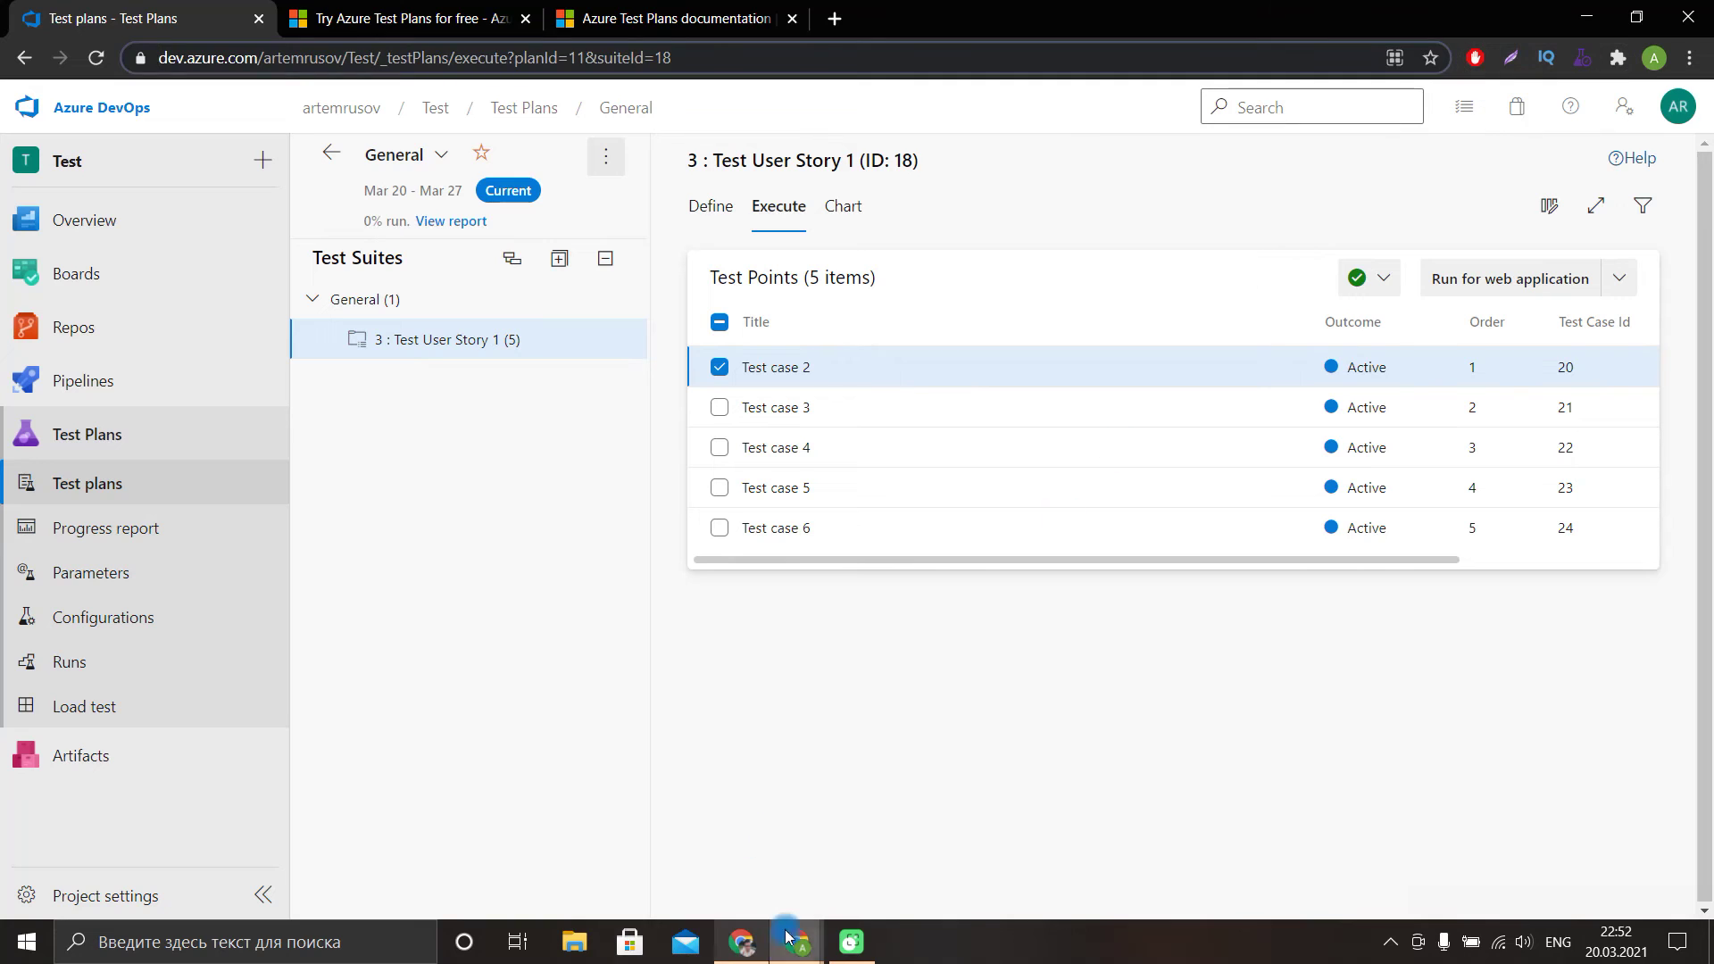
# Capture a screenshot of the Test plans browser window from the runner and crop it to the suite heading and test points list.
pyautogui.moveTo(797, 942)
pyautogui.click(901, 852)
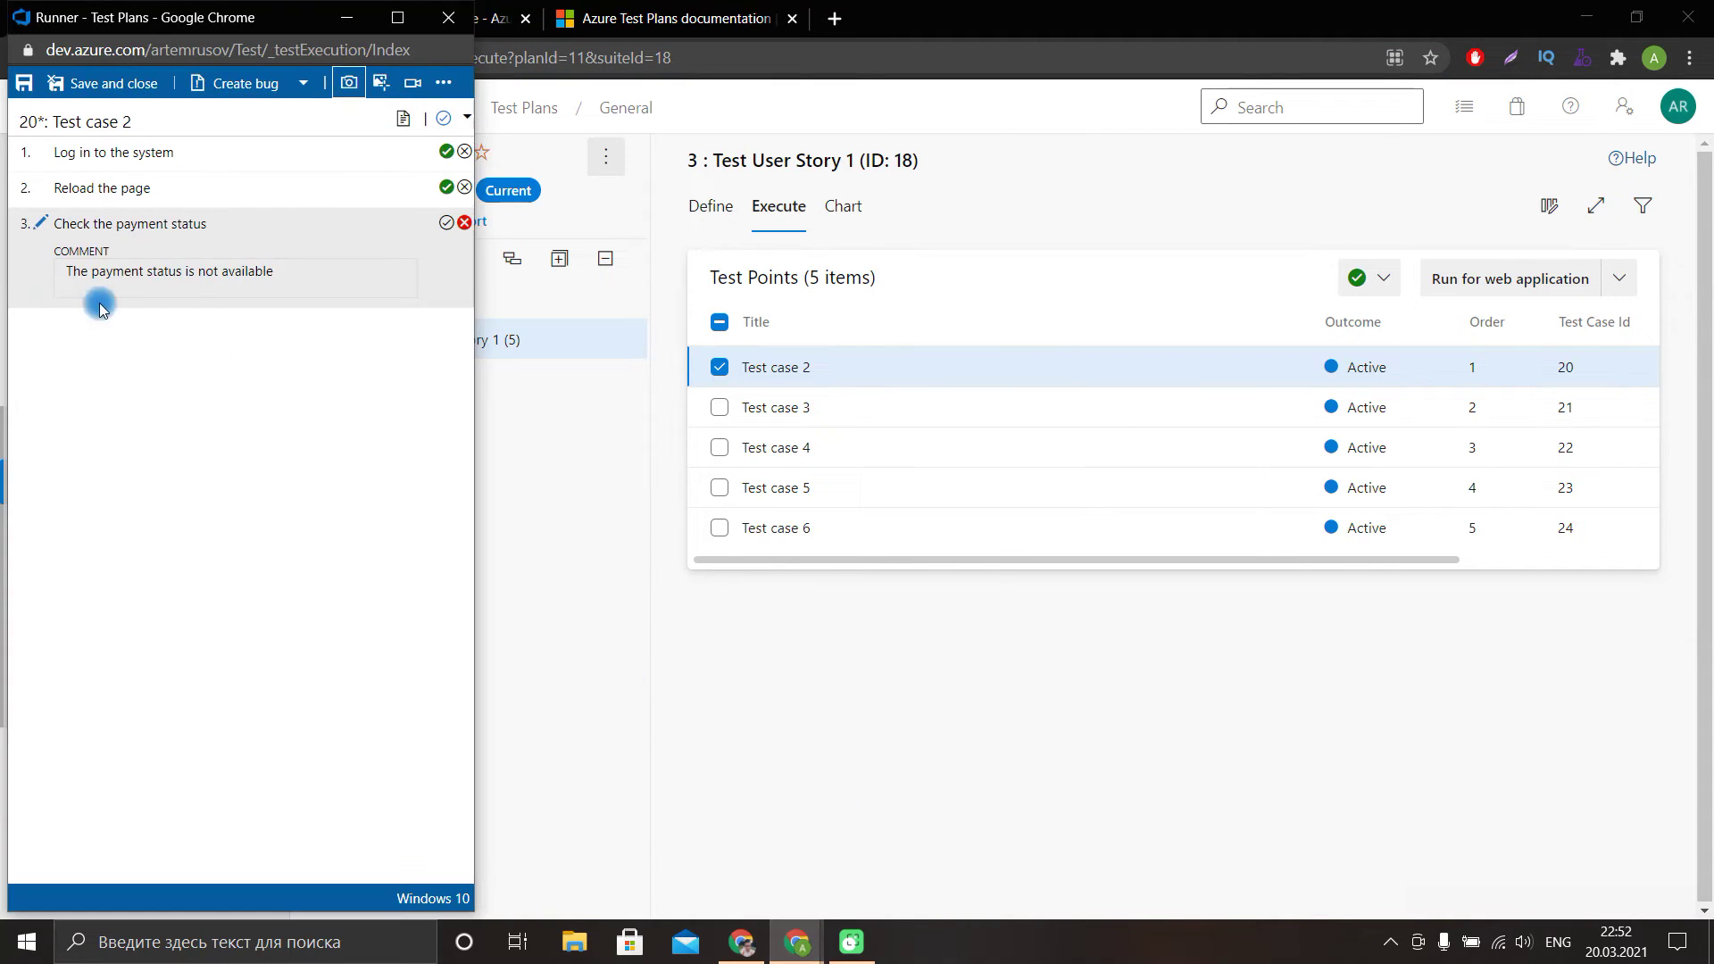
pyautogui.click(350, 83)
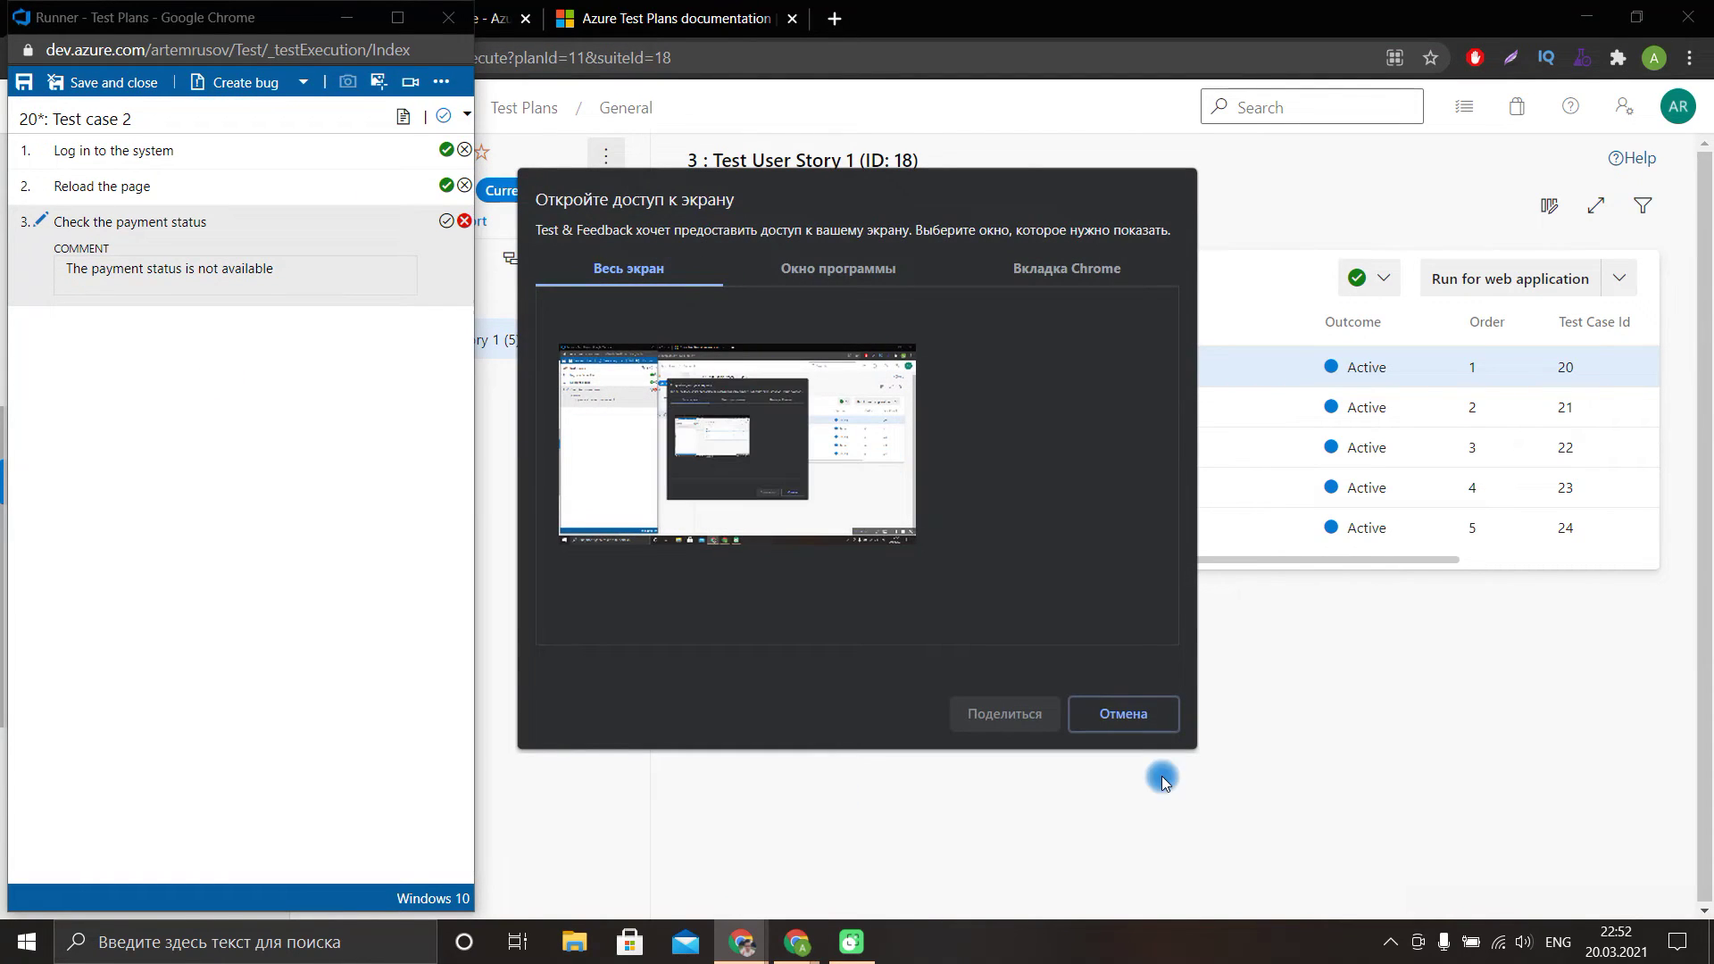
pyautogui.click(850, 282)
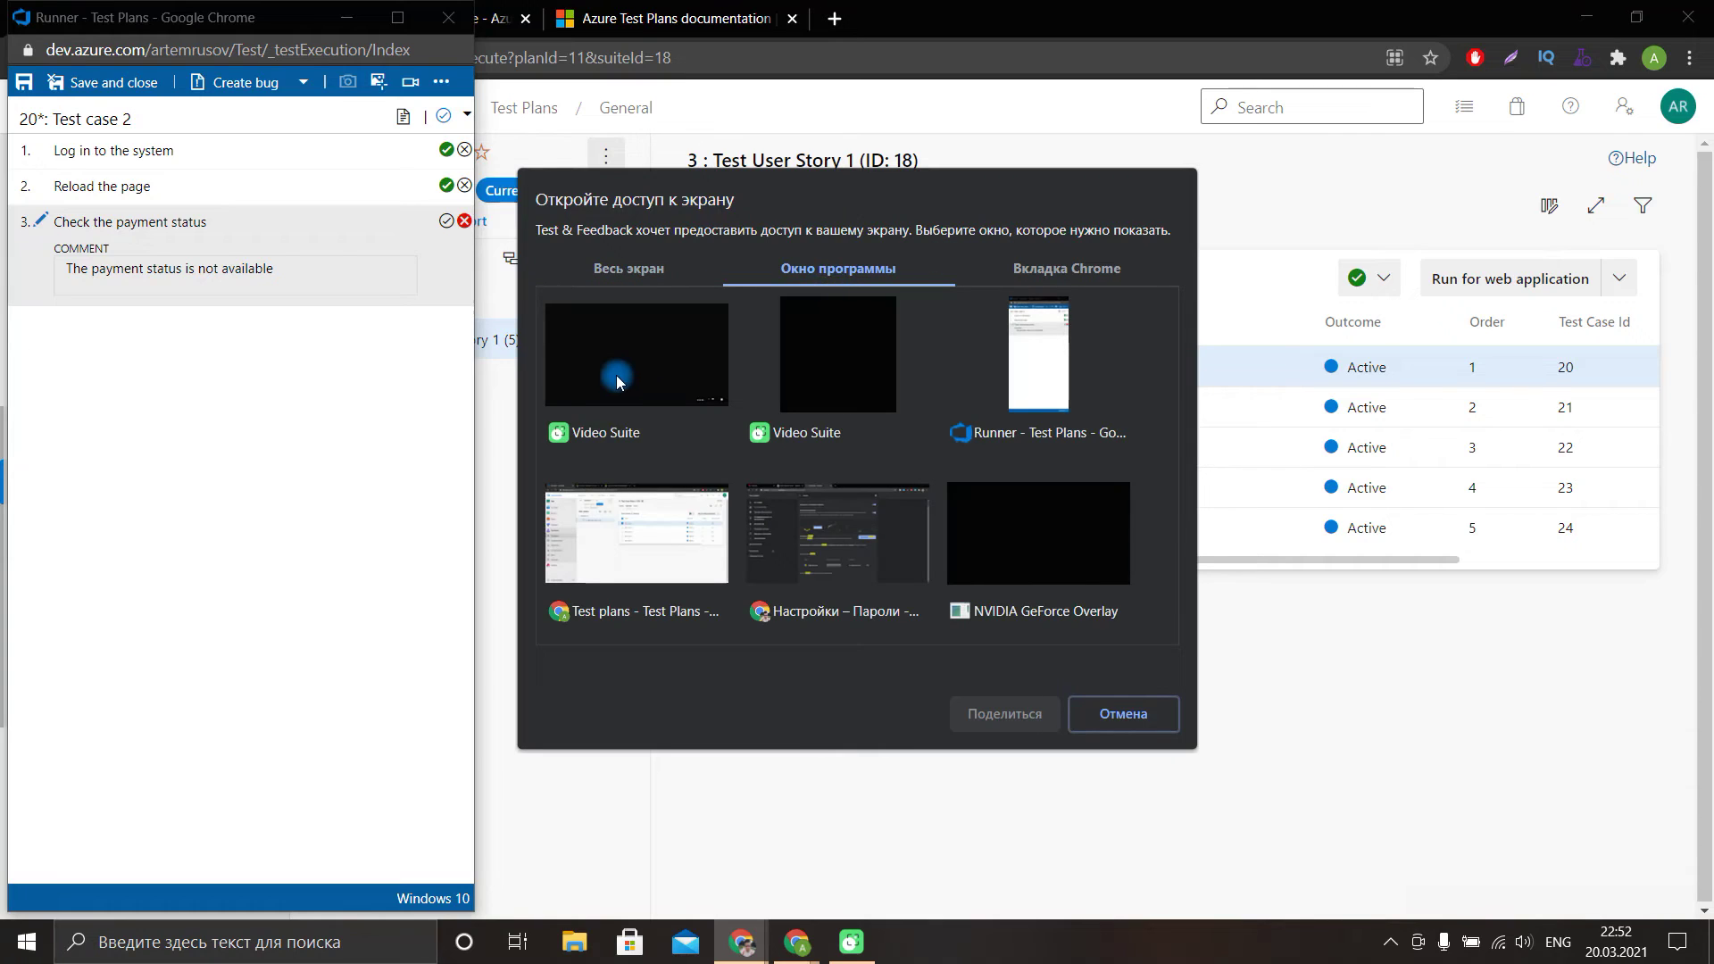
pyautogui.click(687, 576)
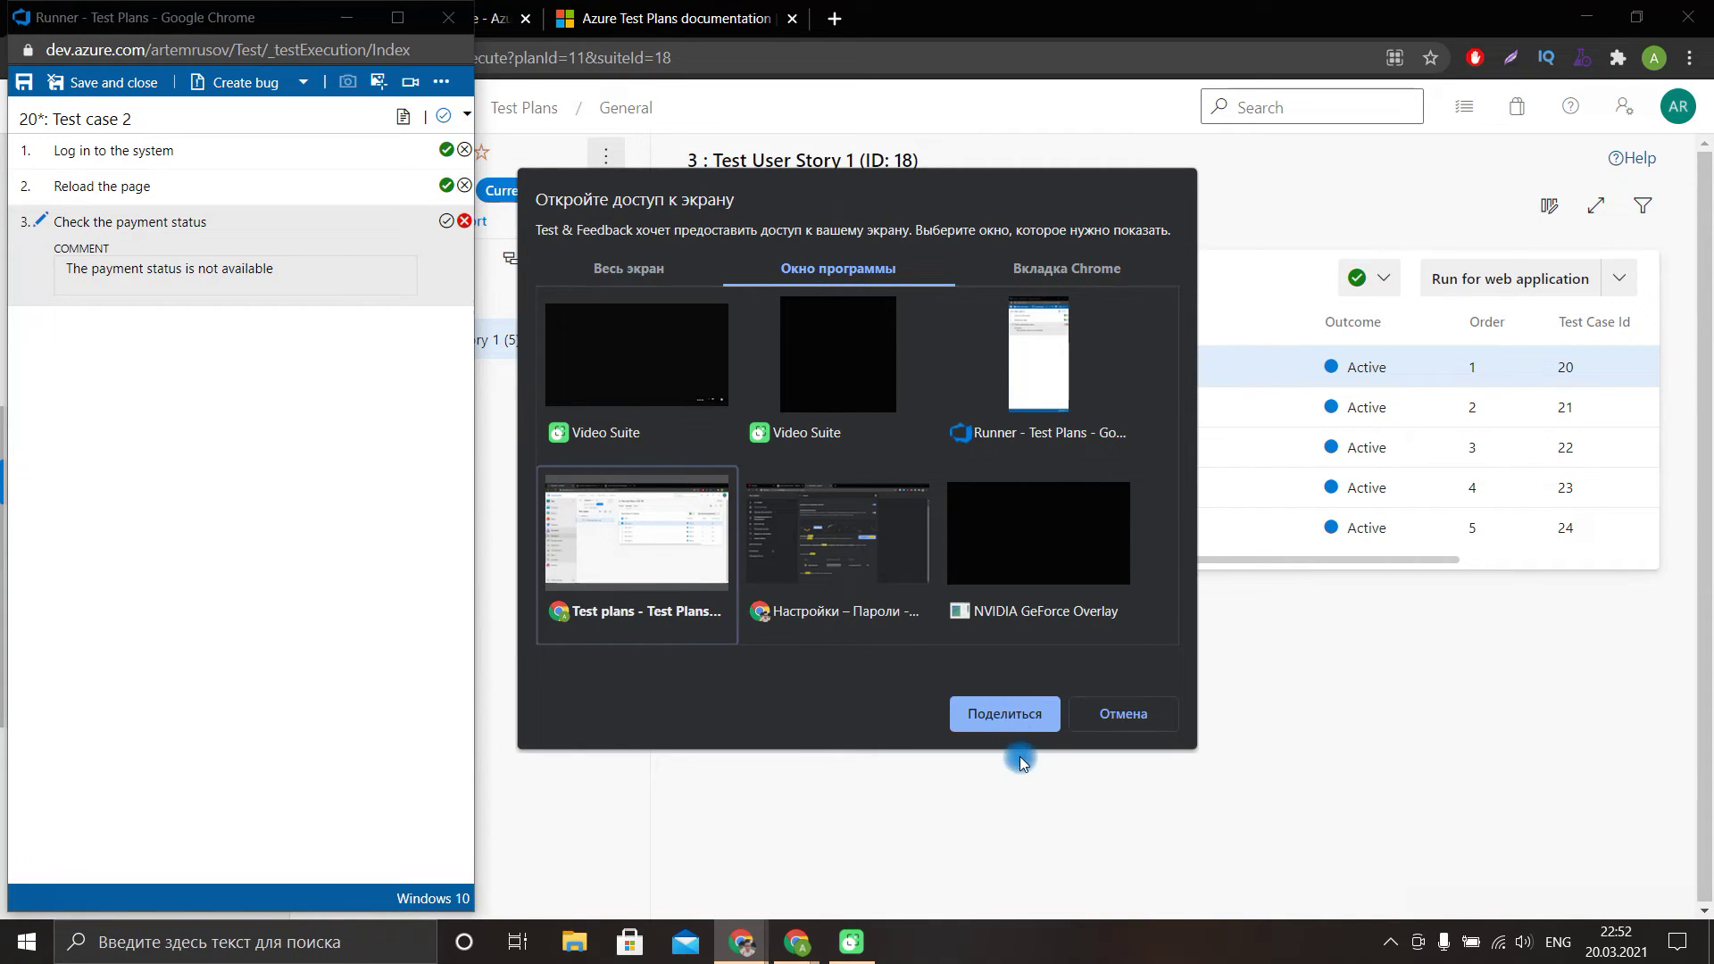
pyautogui.click(1007, 712)
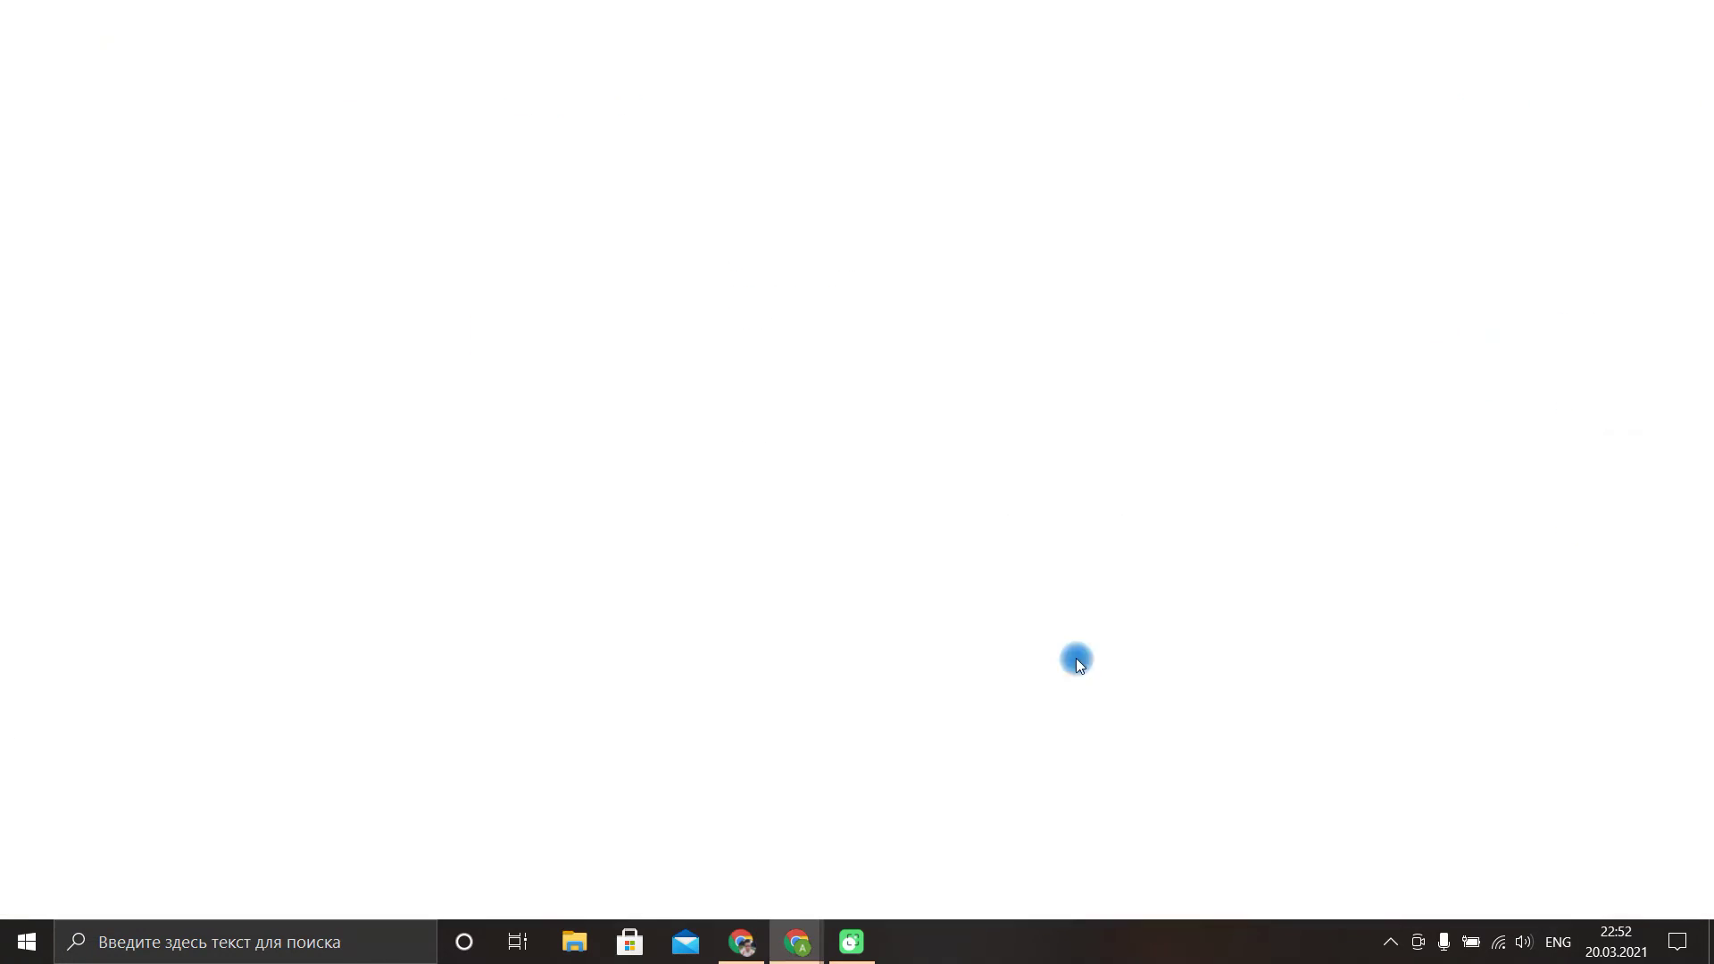
pyautogui.moveTo(692, 212); pyautogui.dragTo(1302, 734)
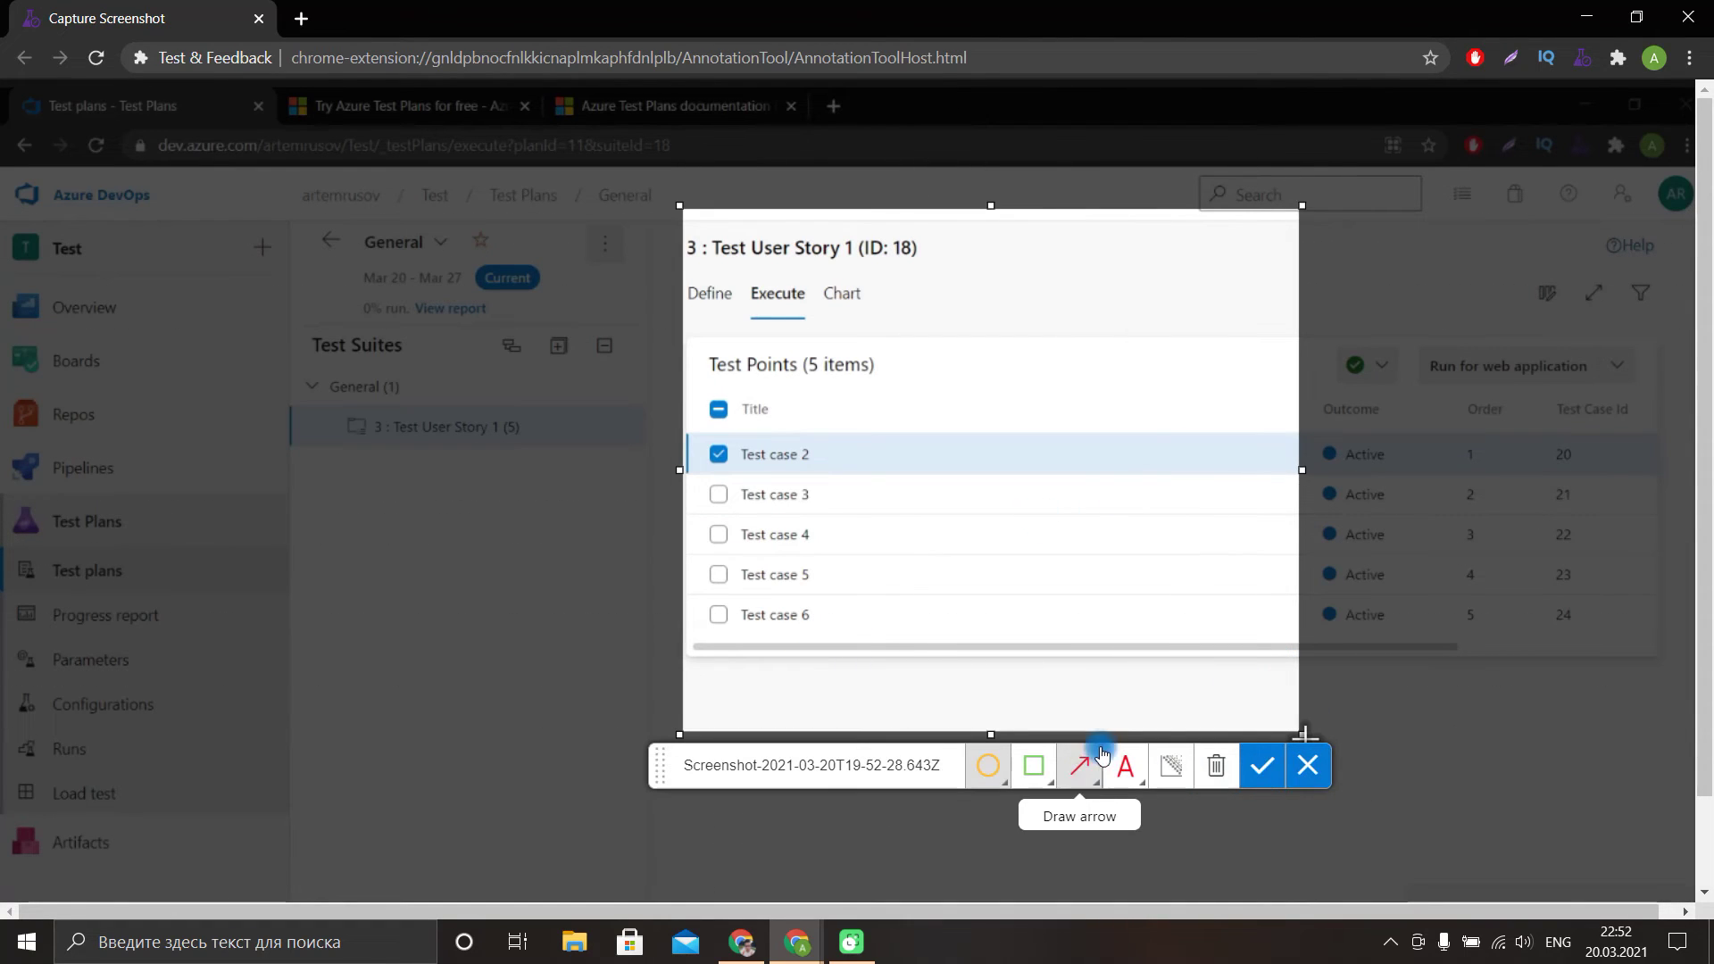
# Annotate the screenshot with a red rectangle around the upper test points and a red arrow pointing to it.
pyautogui.click(982, 767)
pyautogui.click(1033, 766)
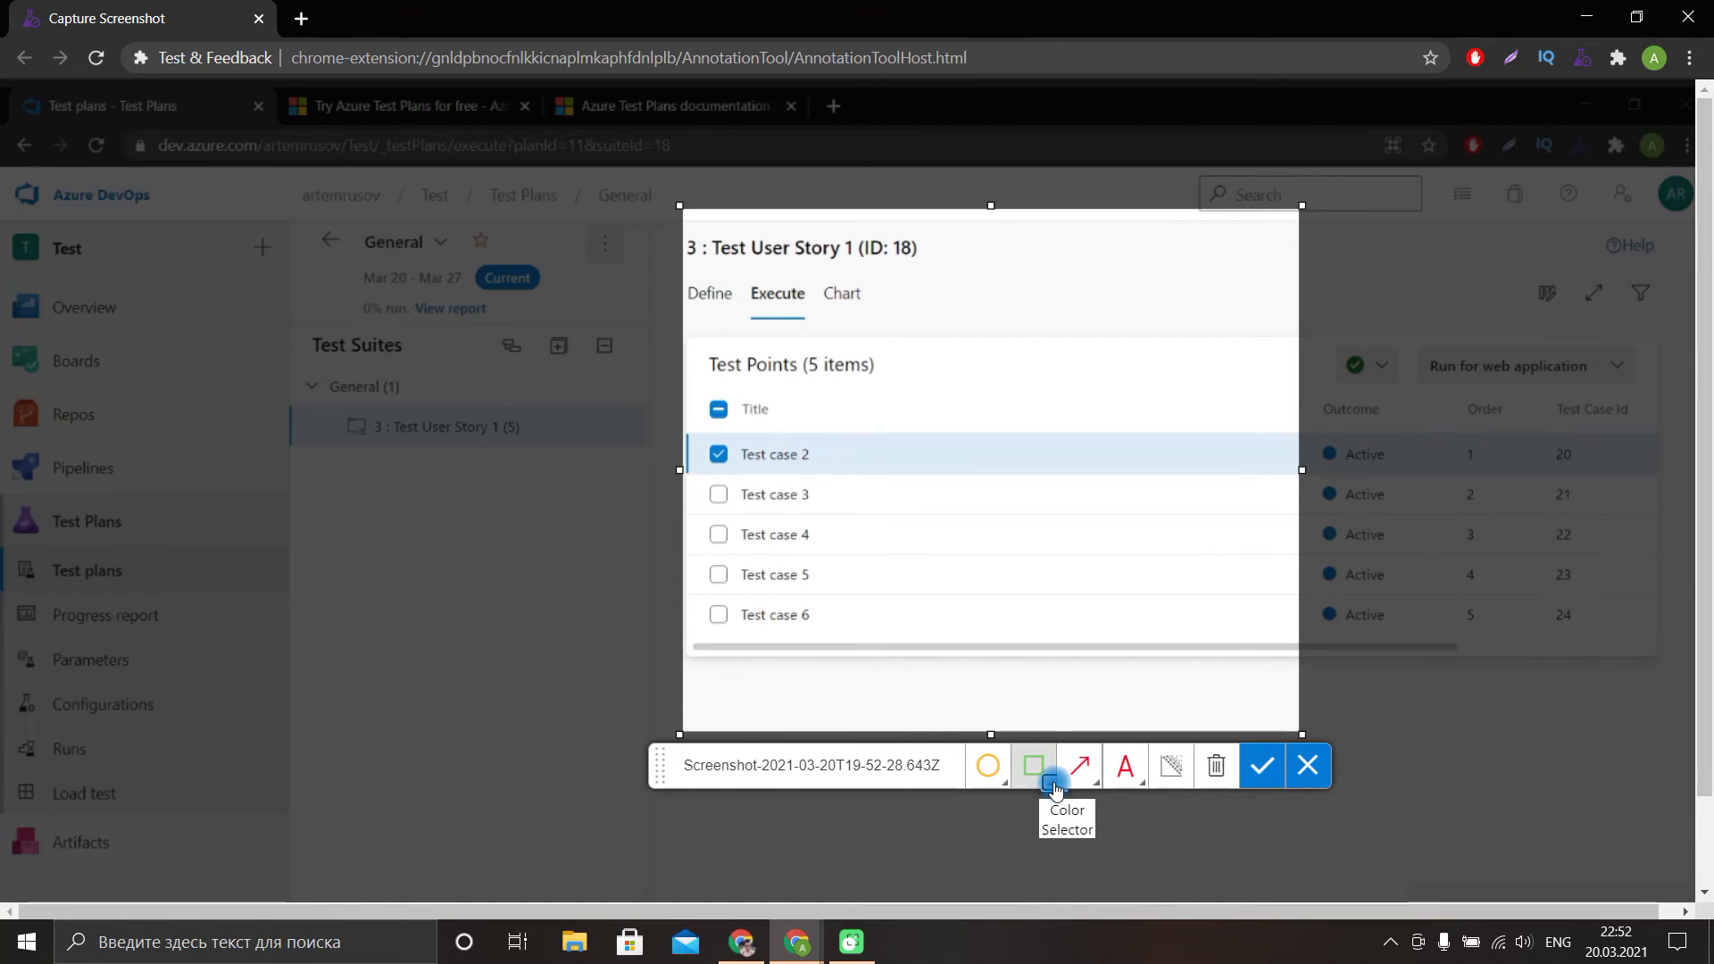
pyautogui.click(1053, 786)
pyautogui.click(1035, 878)
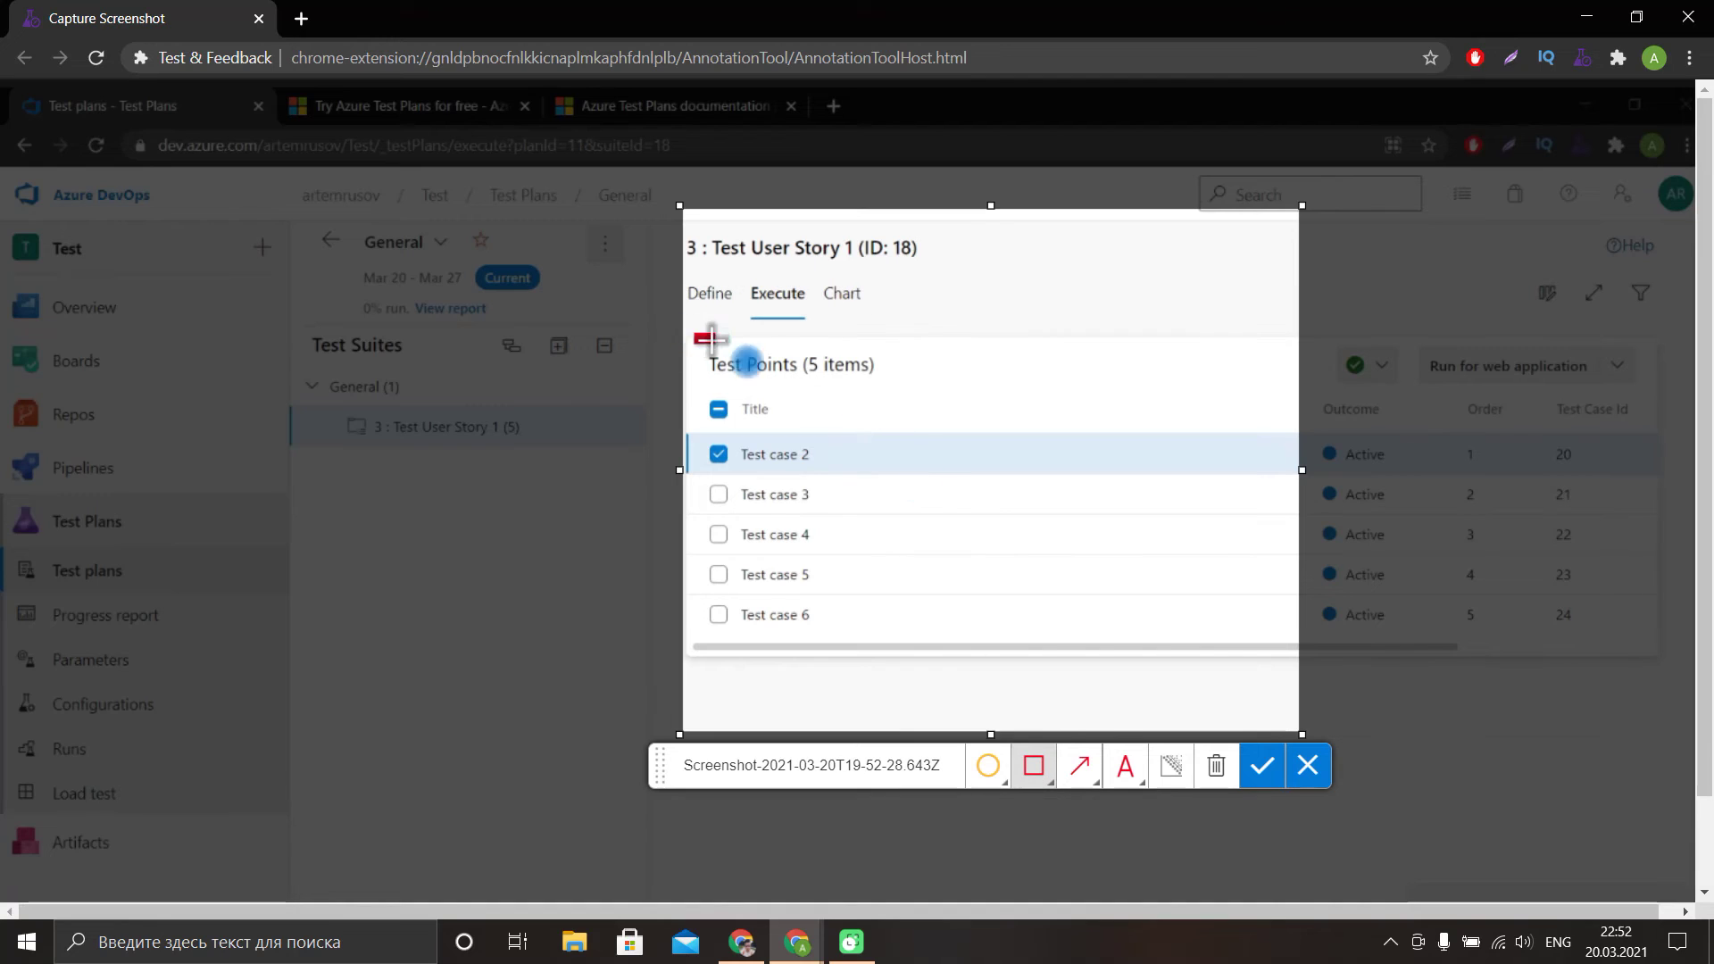
pyautogui.moveTo(697, 336); pyautogui.dragTo(962, 503)
pyautogui.click(1079, 766)
pyautogui.moveTo(1058, 268); pyautogui.dragTo(969, 335)
# Save the annotated screenshot to step 3, preview the attachment and save the Test case 2 result.
pyautogui.click(1261, 766)
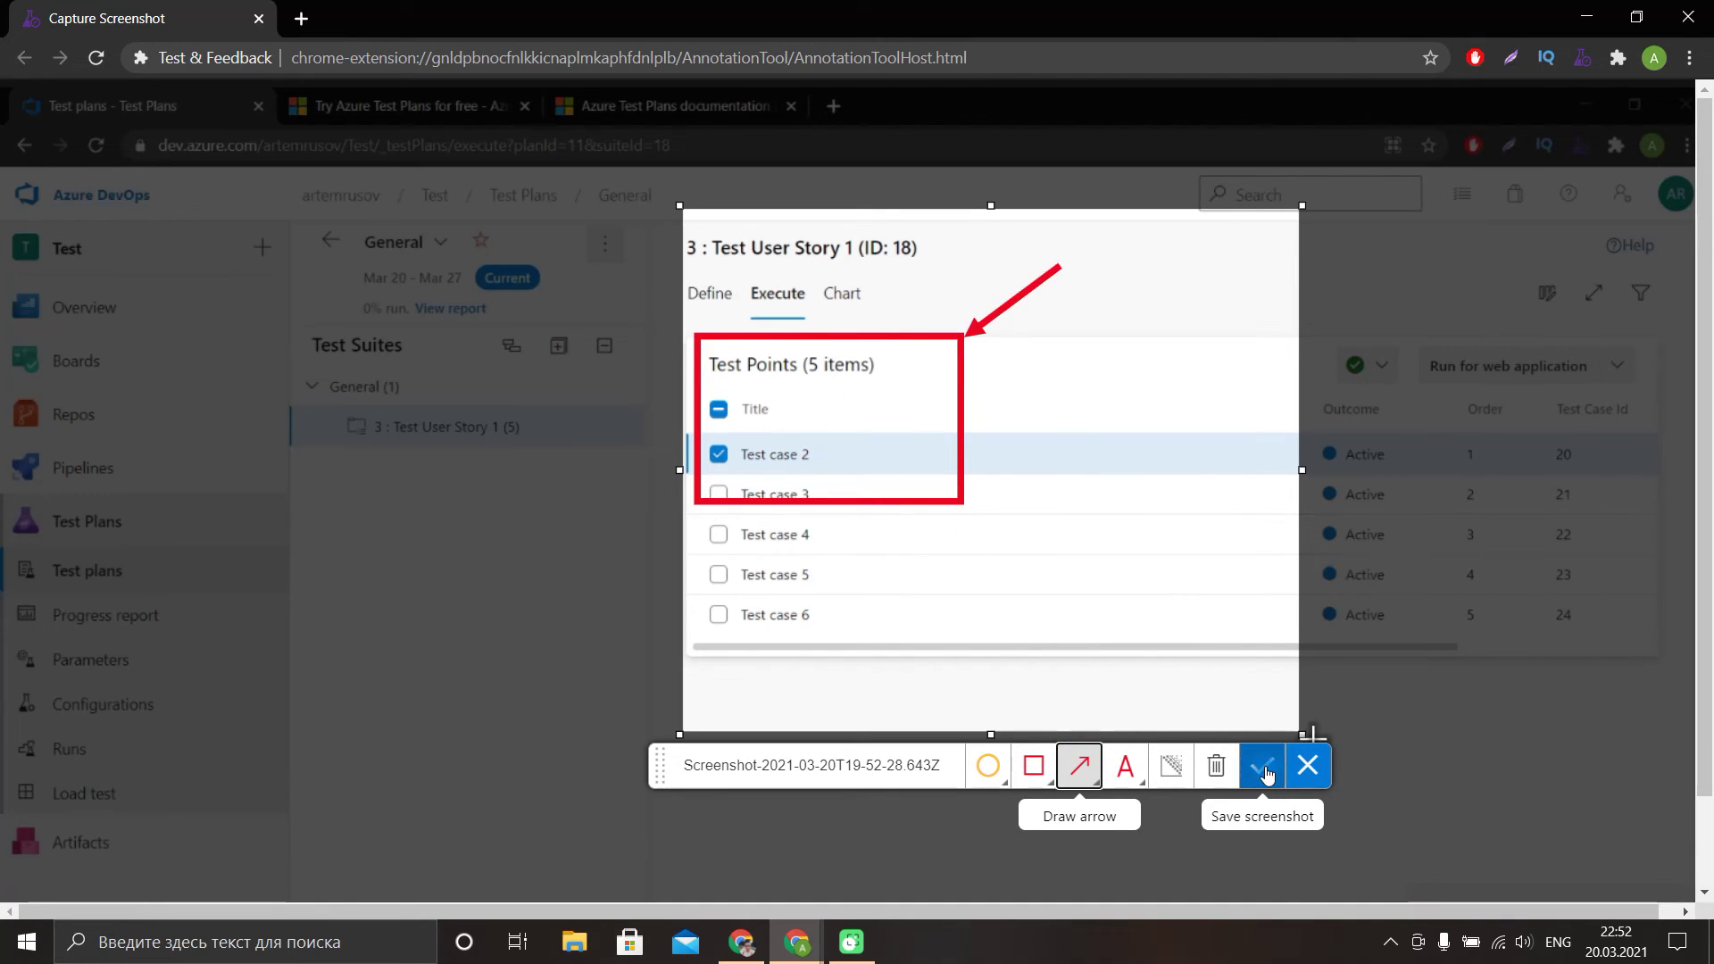
pyautogui.moveTo(119, 328)
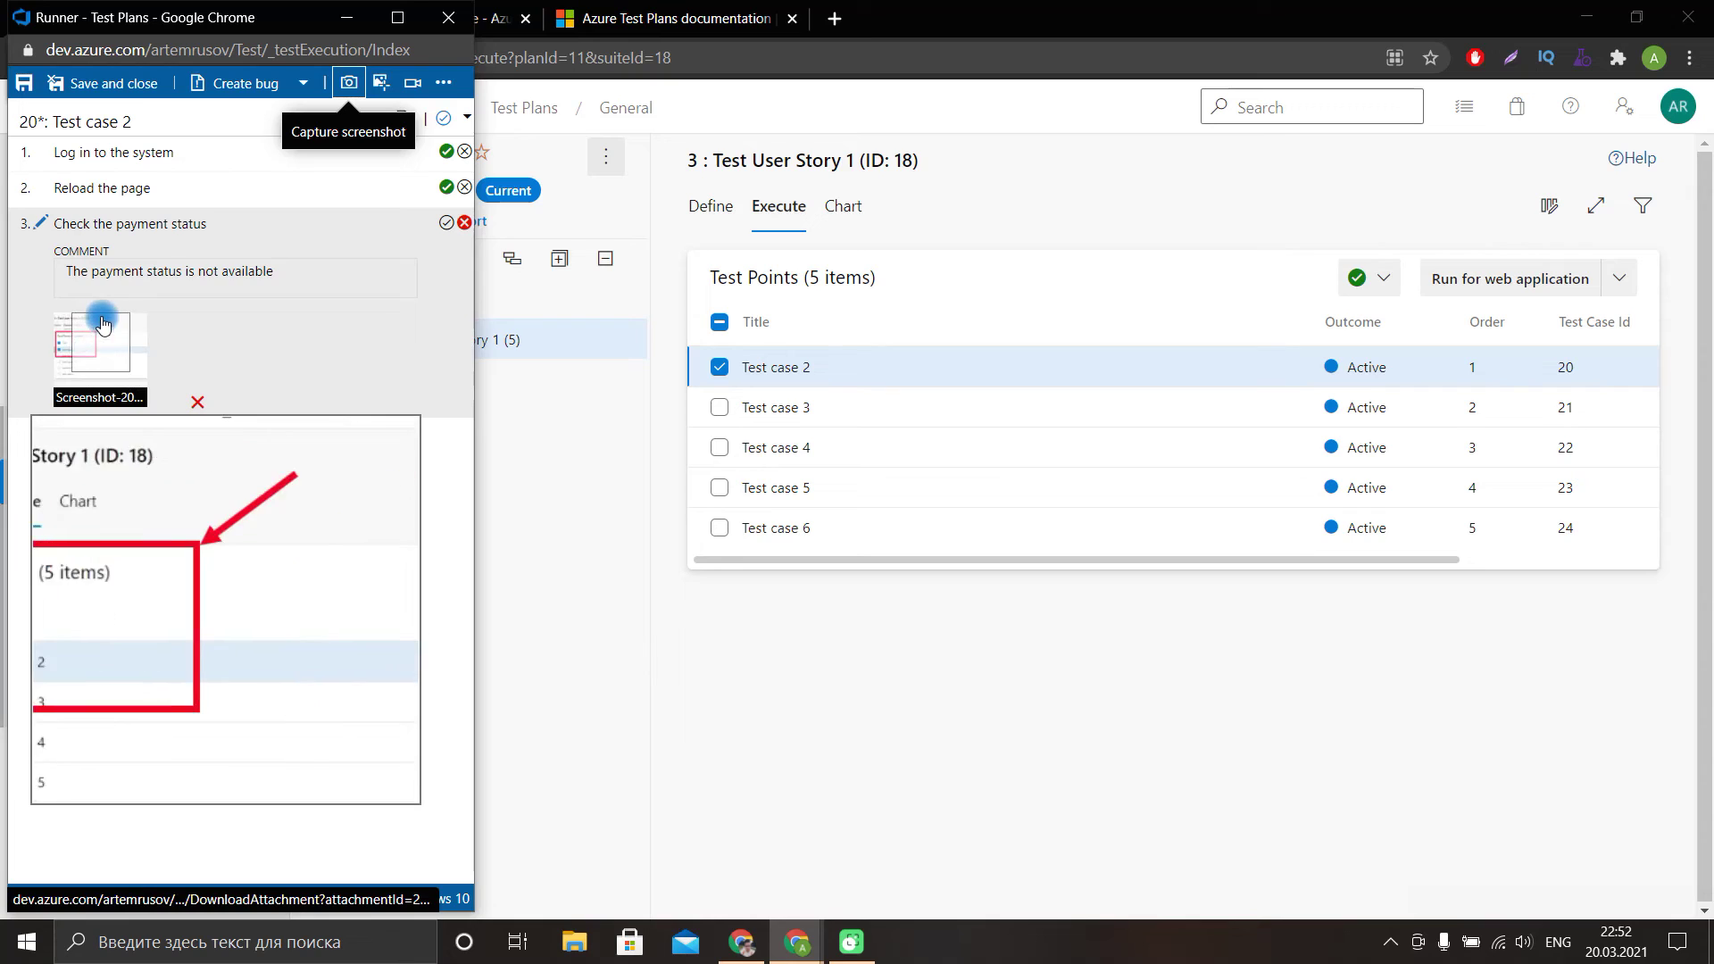
pyautogui.click(24, 82)
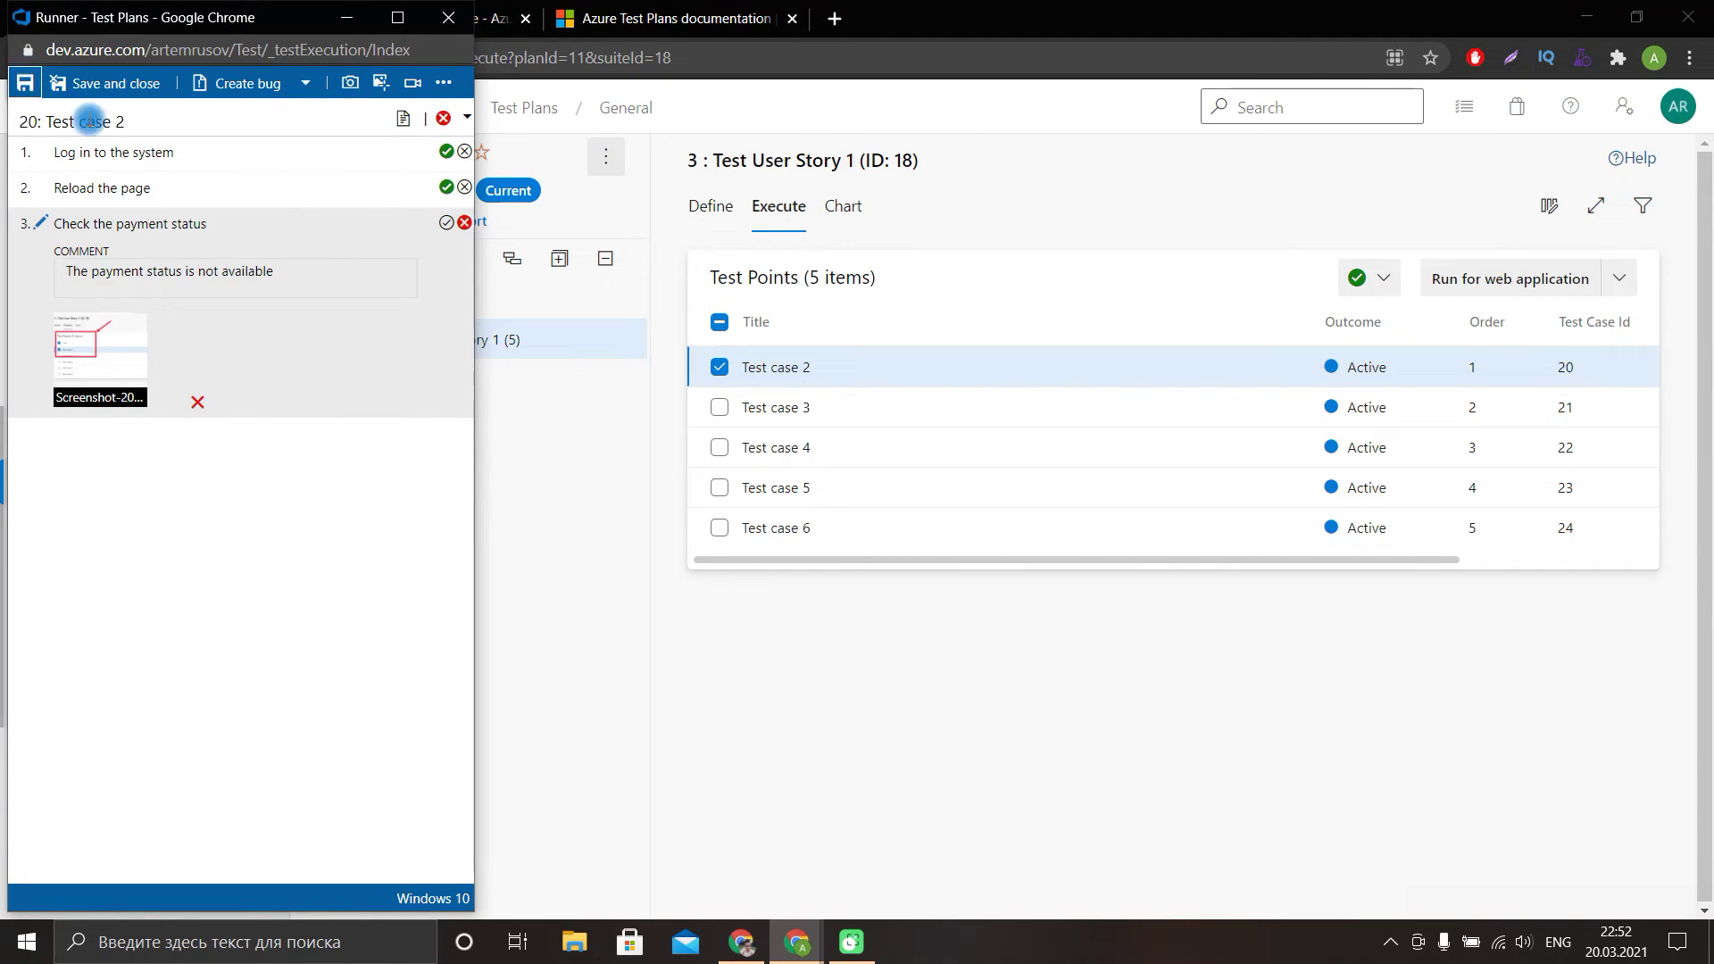
# Start a new bug from the failed Test case 2 run and review its prefilled Repro Steps and comment.
pyautogui.click(256, 84)
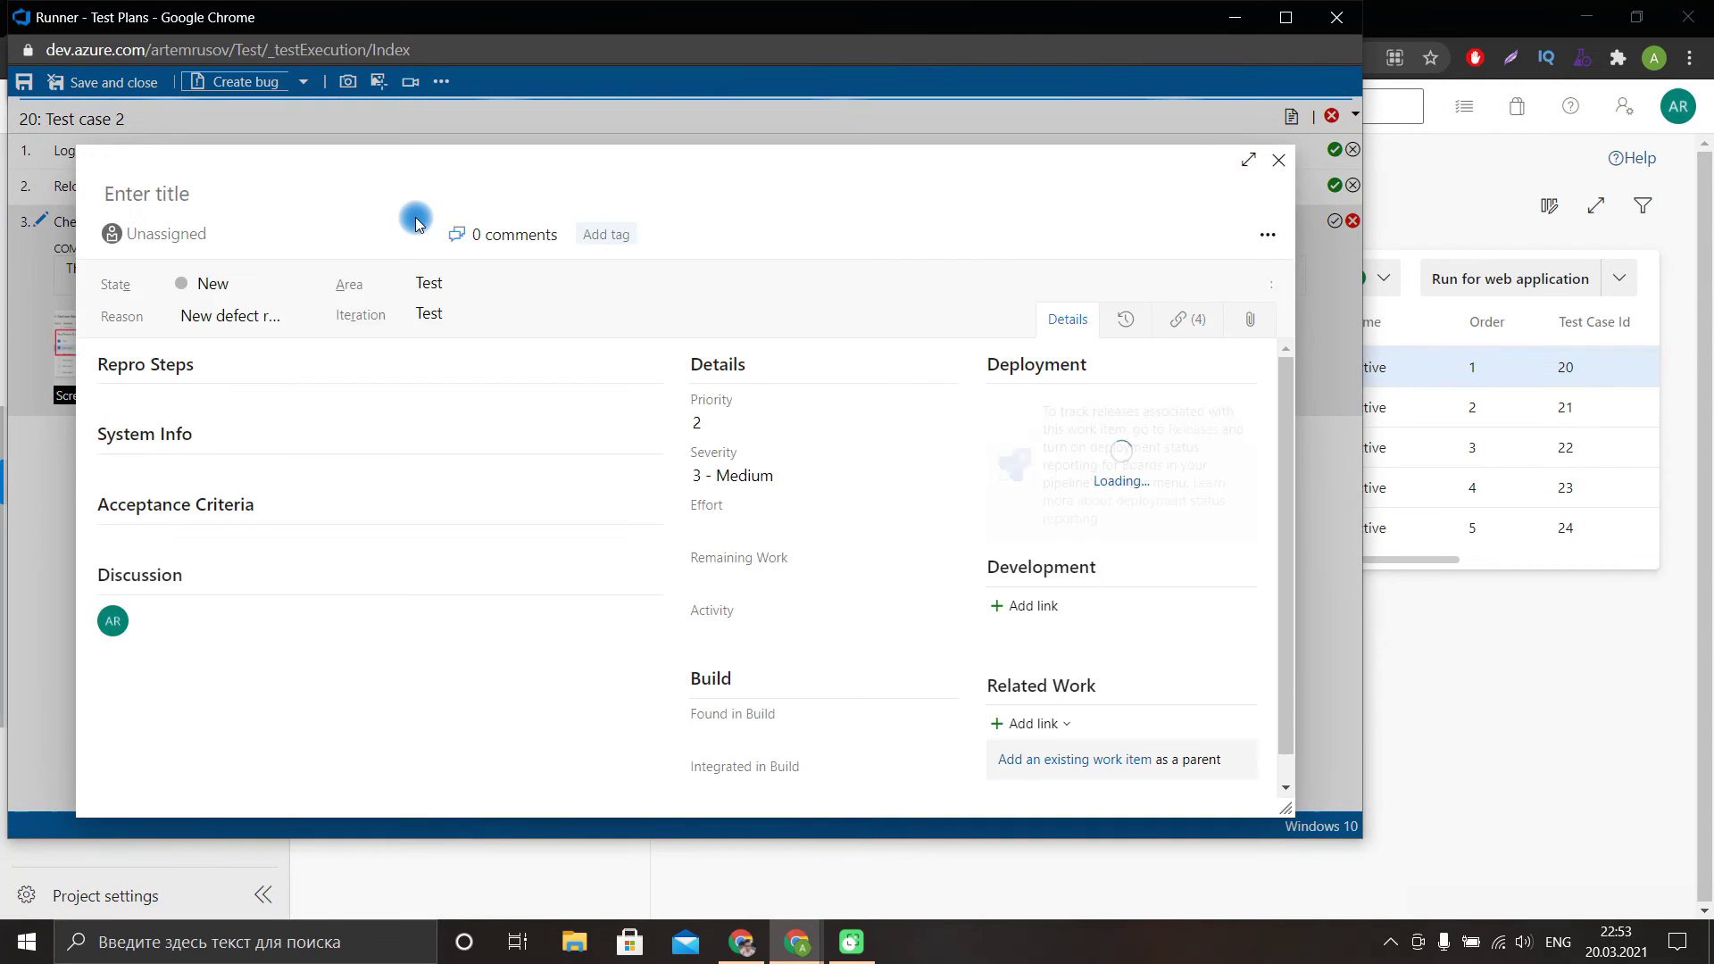
pyautogui.scroll(-1, 514, 545)
pyautogui.scroll(1, 561, 574)
pyautogui.scroll(-1, 372, 596)
pyautogui.scroll(1, 428, 572)
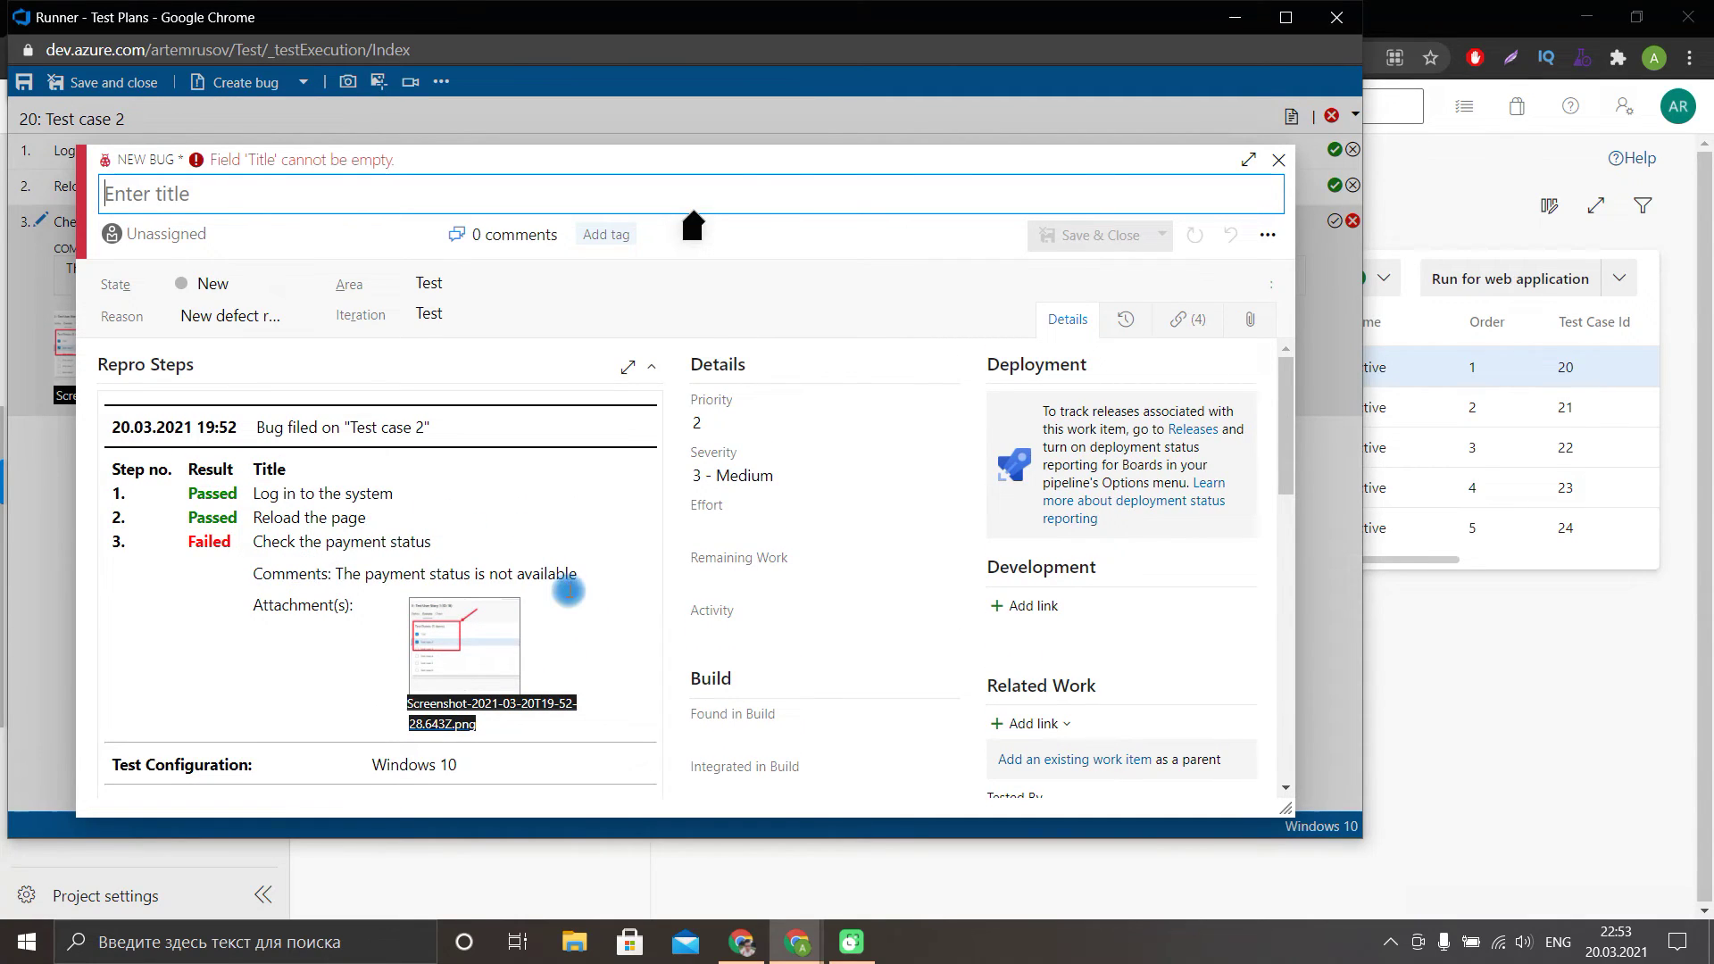
pyautogui.moveTo(331, 574); pyautogui.dragTo(254, 575)
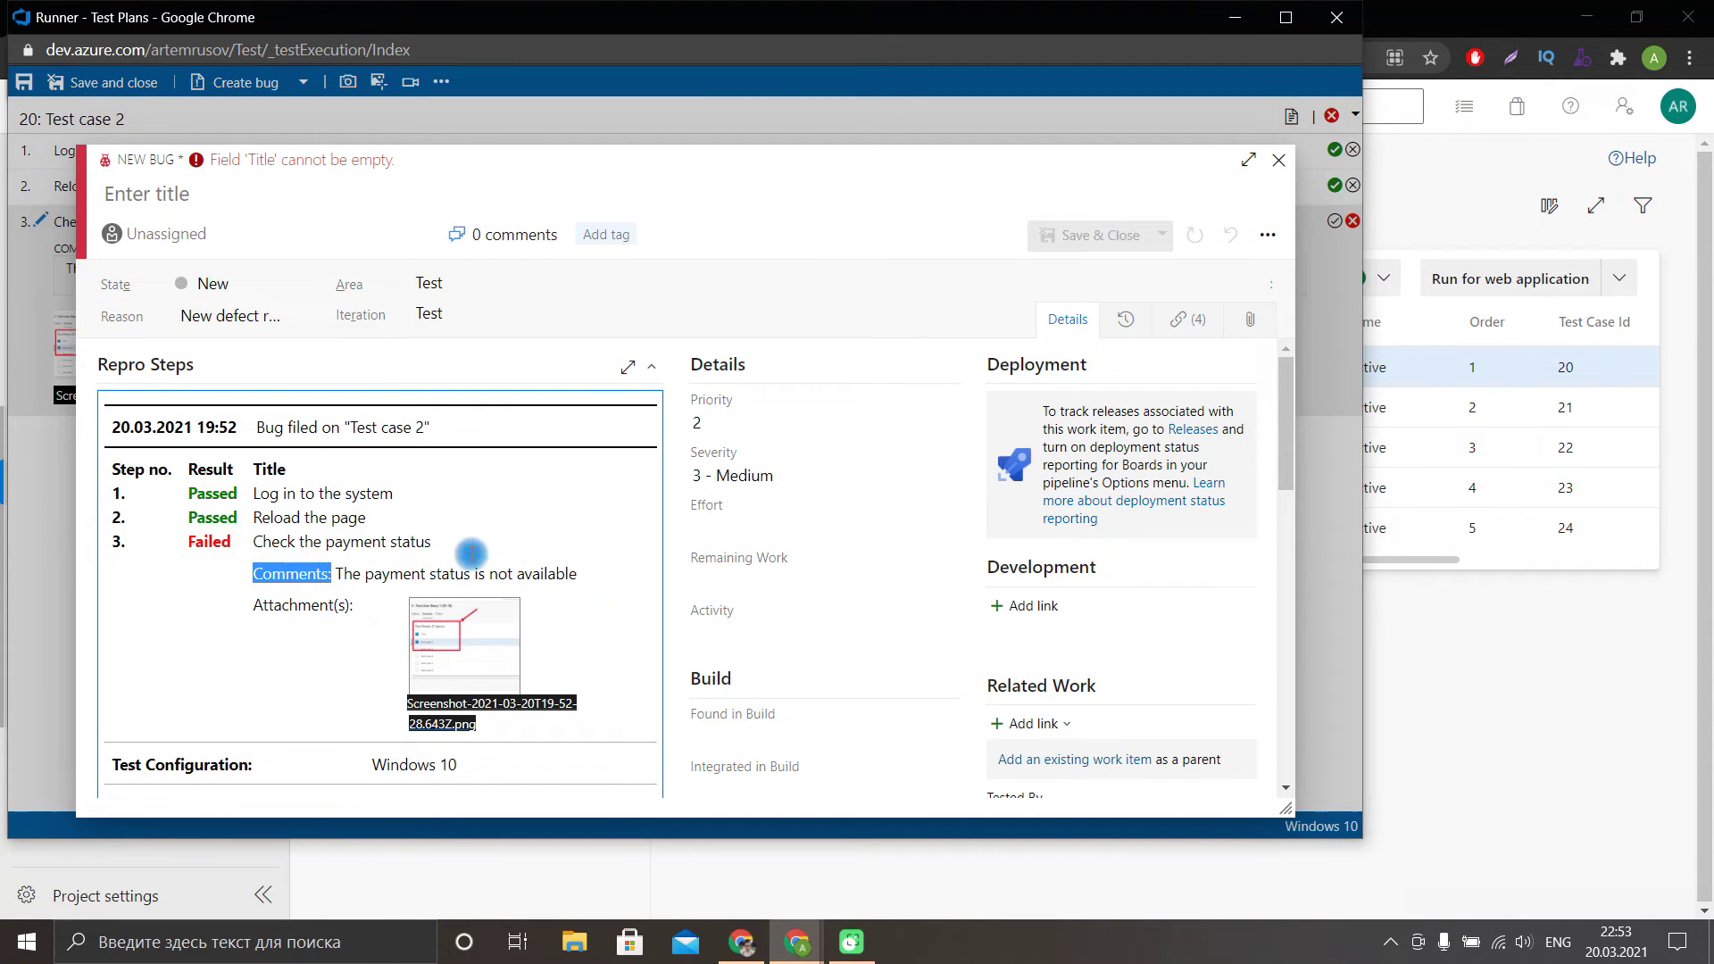
# Examine the browser, operating system, memory and display details in the new bug's System Info table.
pyautogui.scroll(-10, 456, 554)
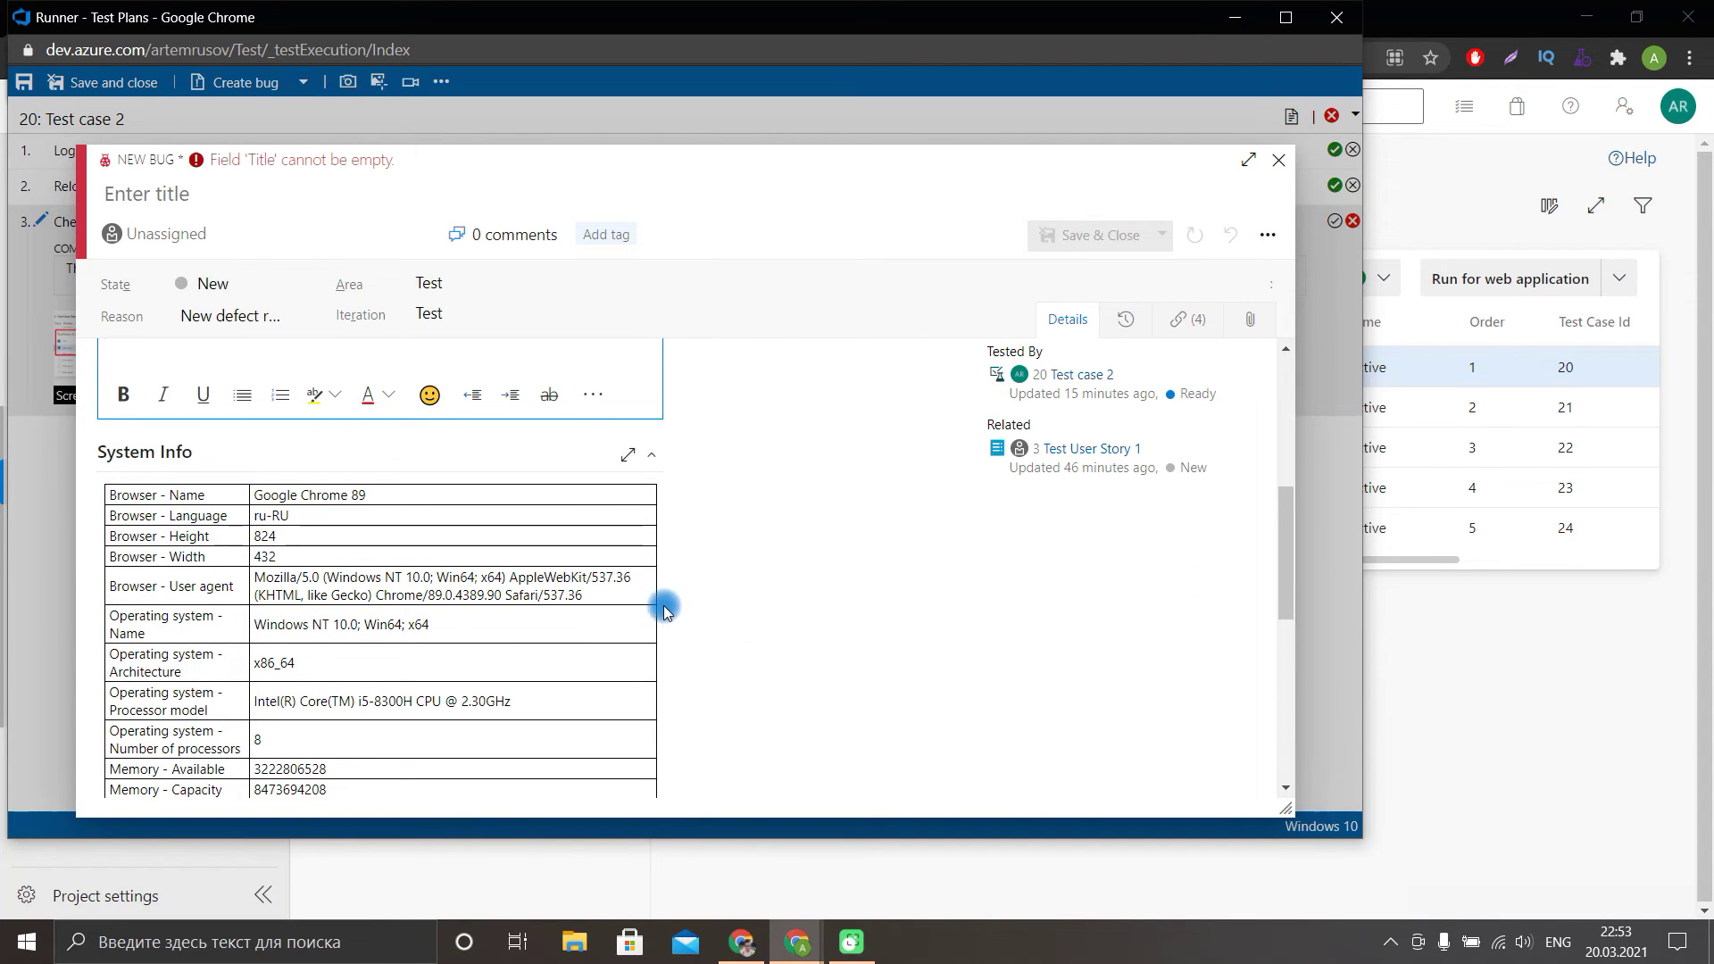
pyautogui.scroll(-1, 765, 585)
pyautogui.scroll(1, 761, 591)
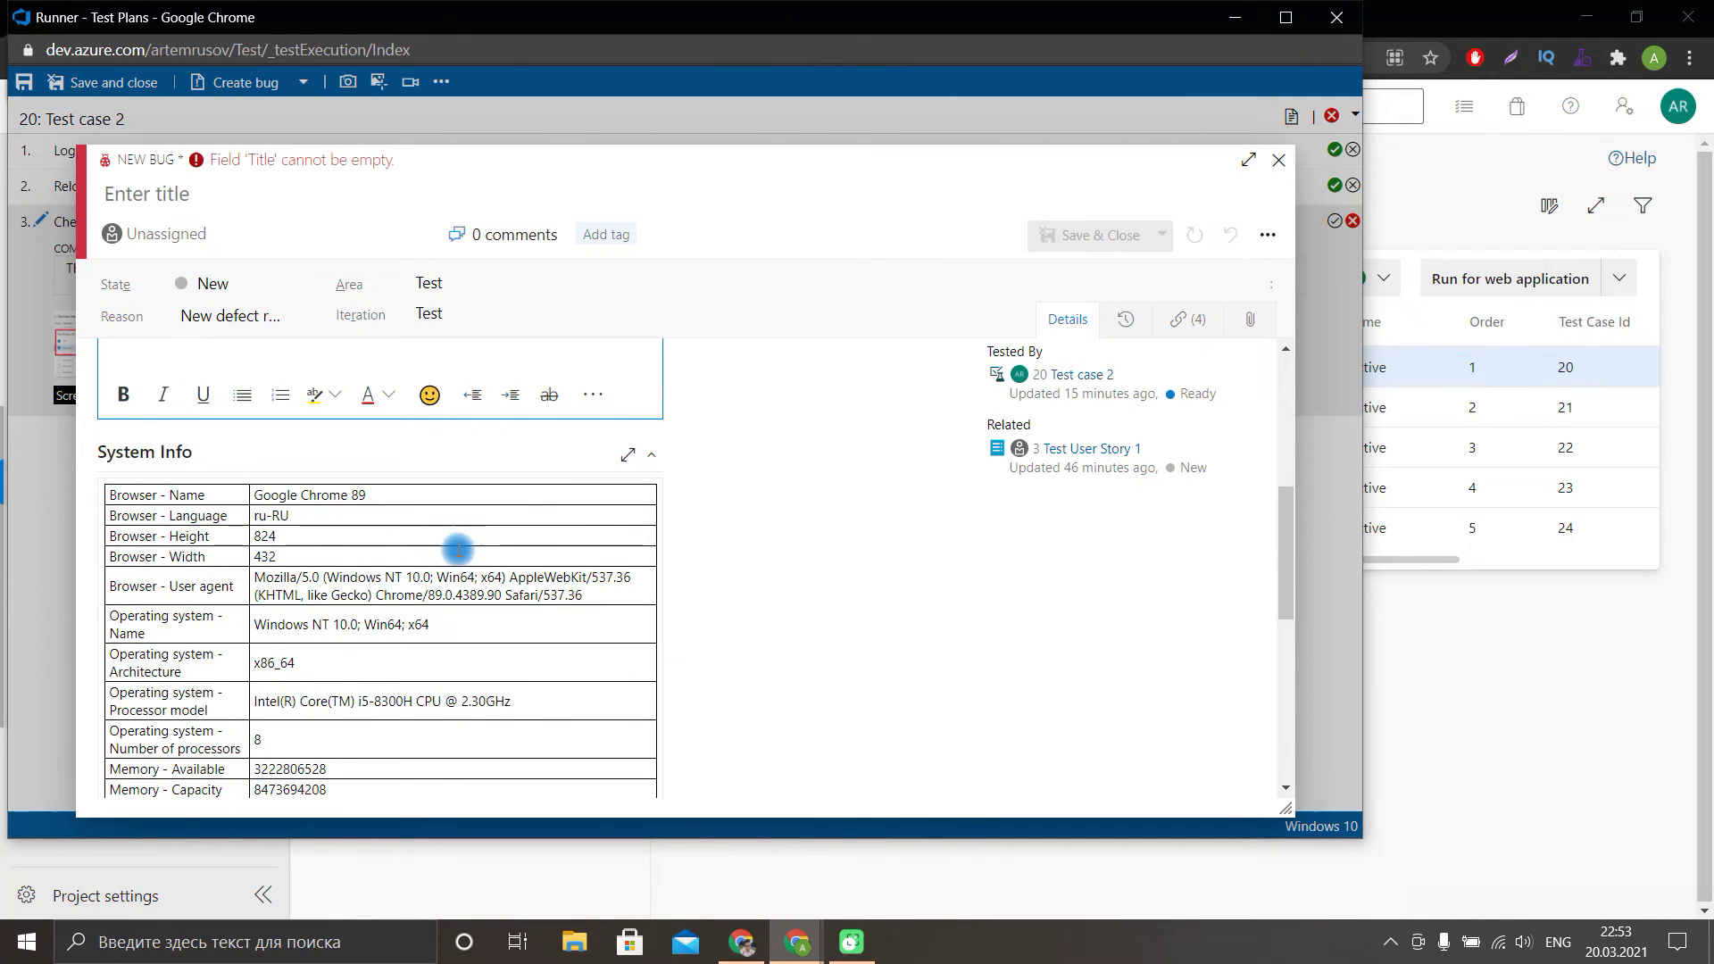
pyautogui.scroll(-1, 461, 540)
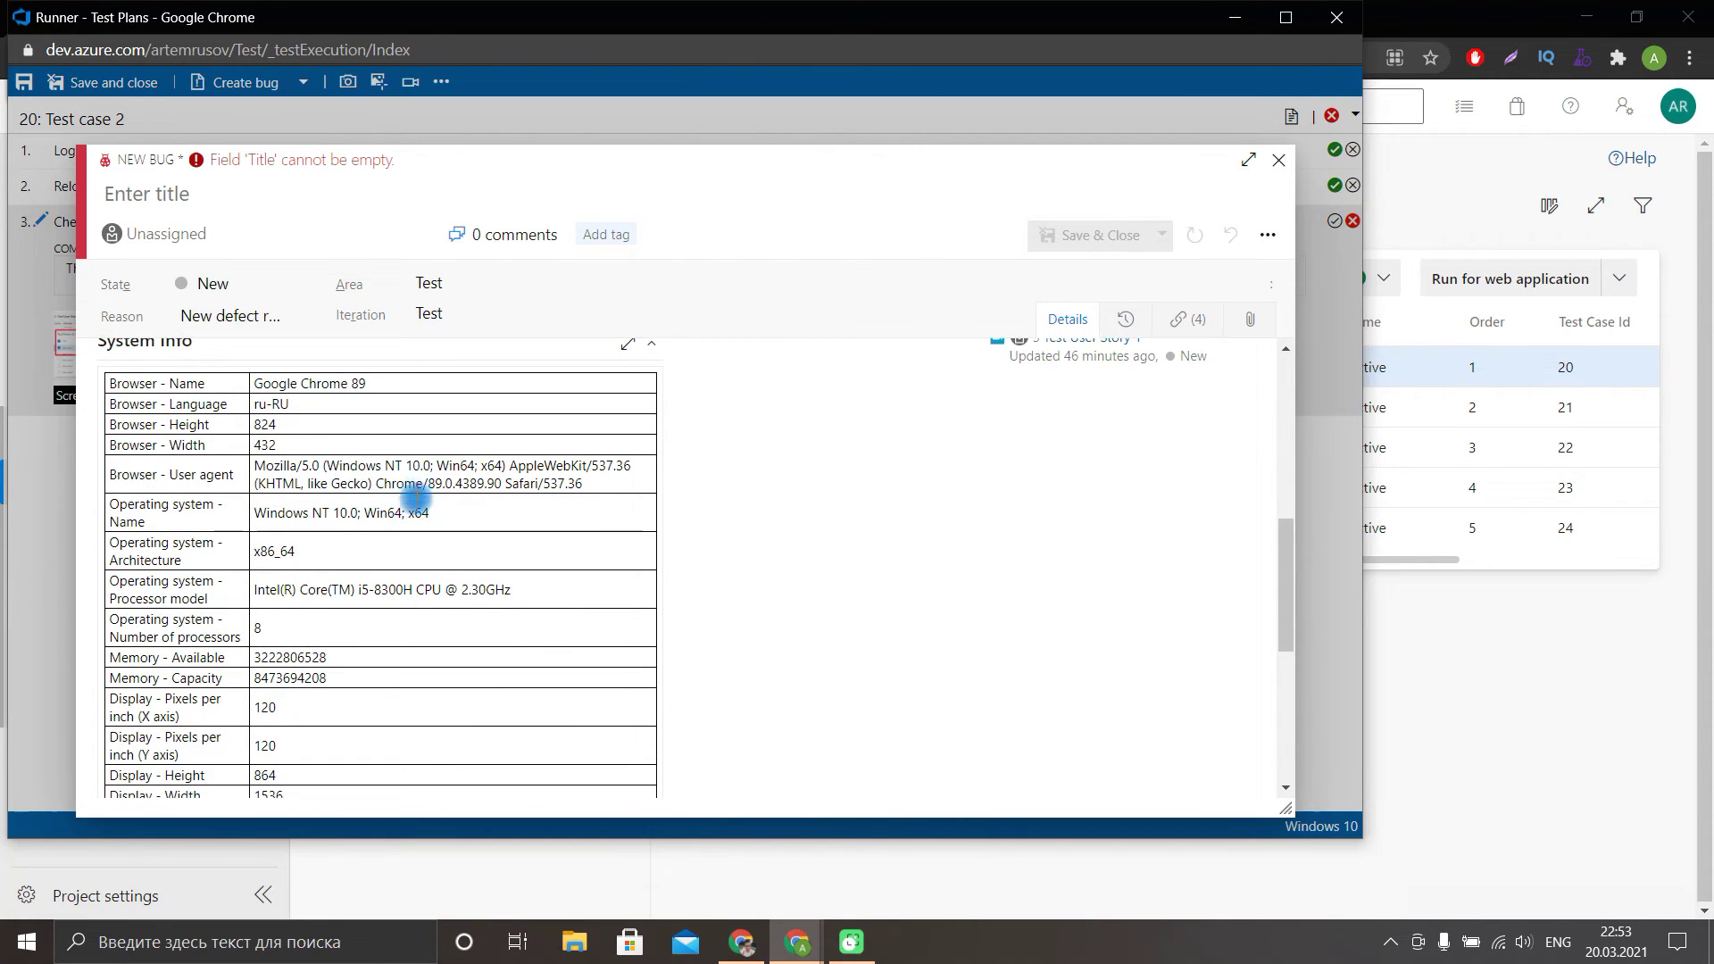
pyautogui.scroll(1, 384, 518)
pyautogui.scroll(-1, 343, 526)
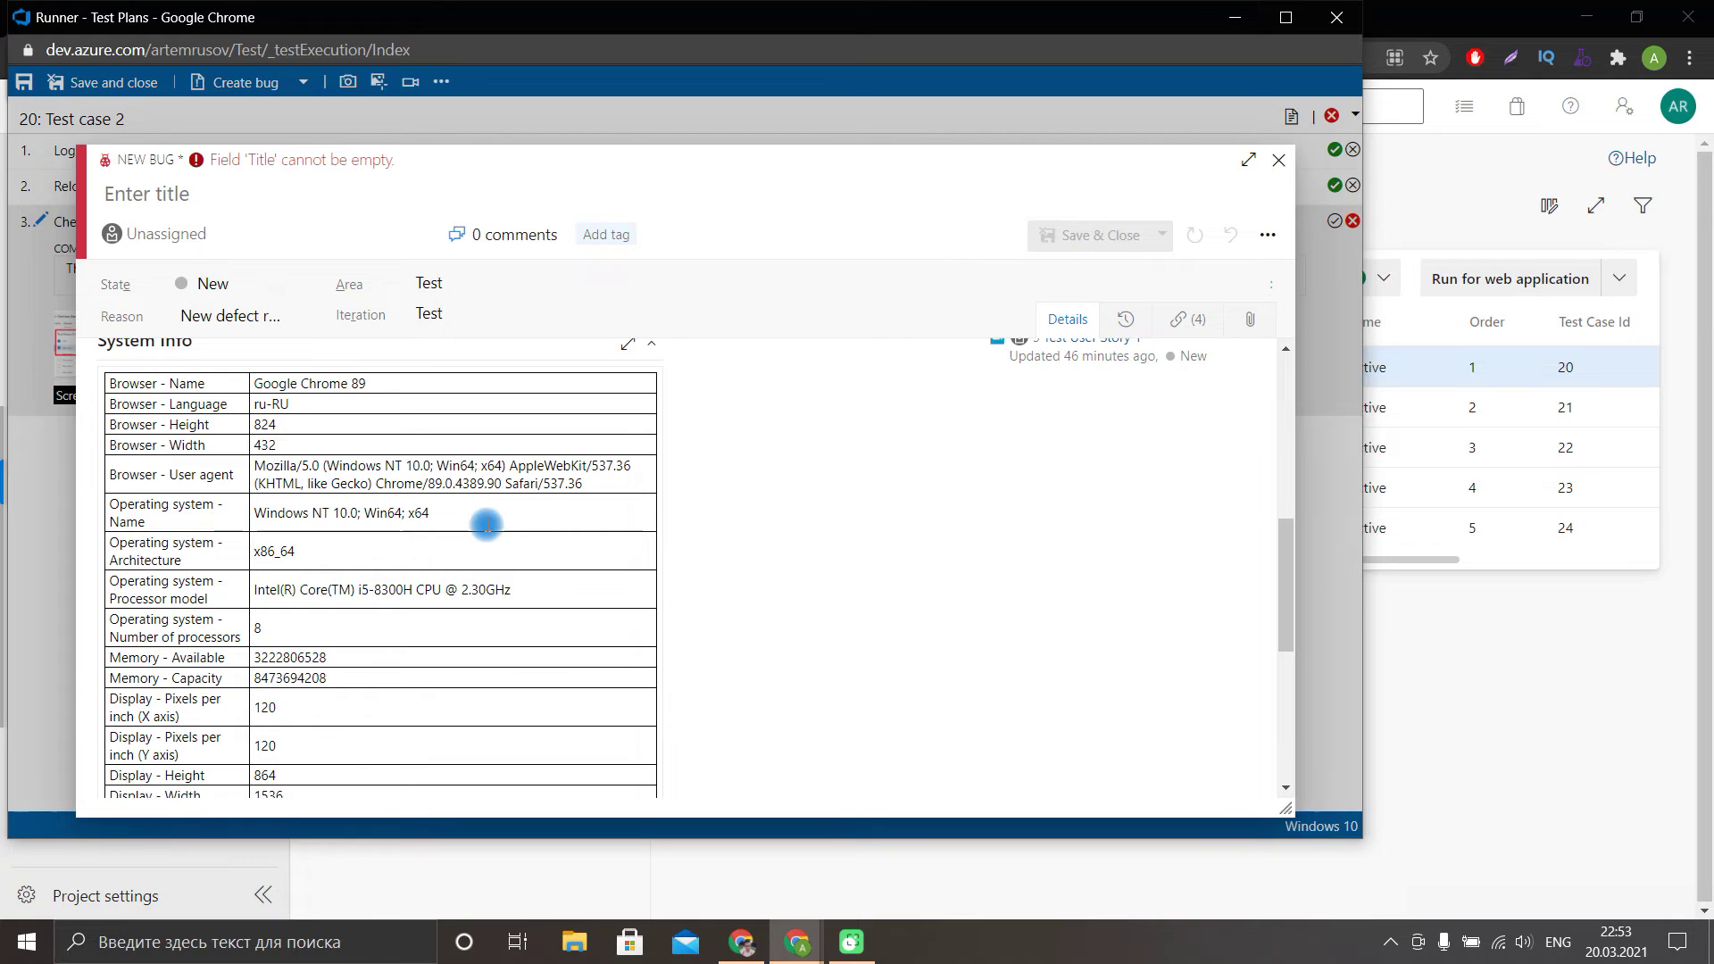
pyautogui.scroll(-2, 487, 525)
pyautogui.scroll(2, 465, 566)
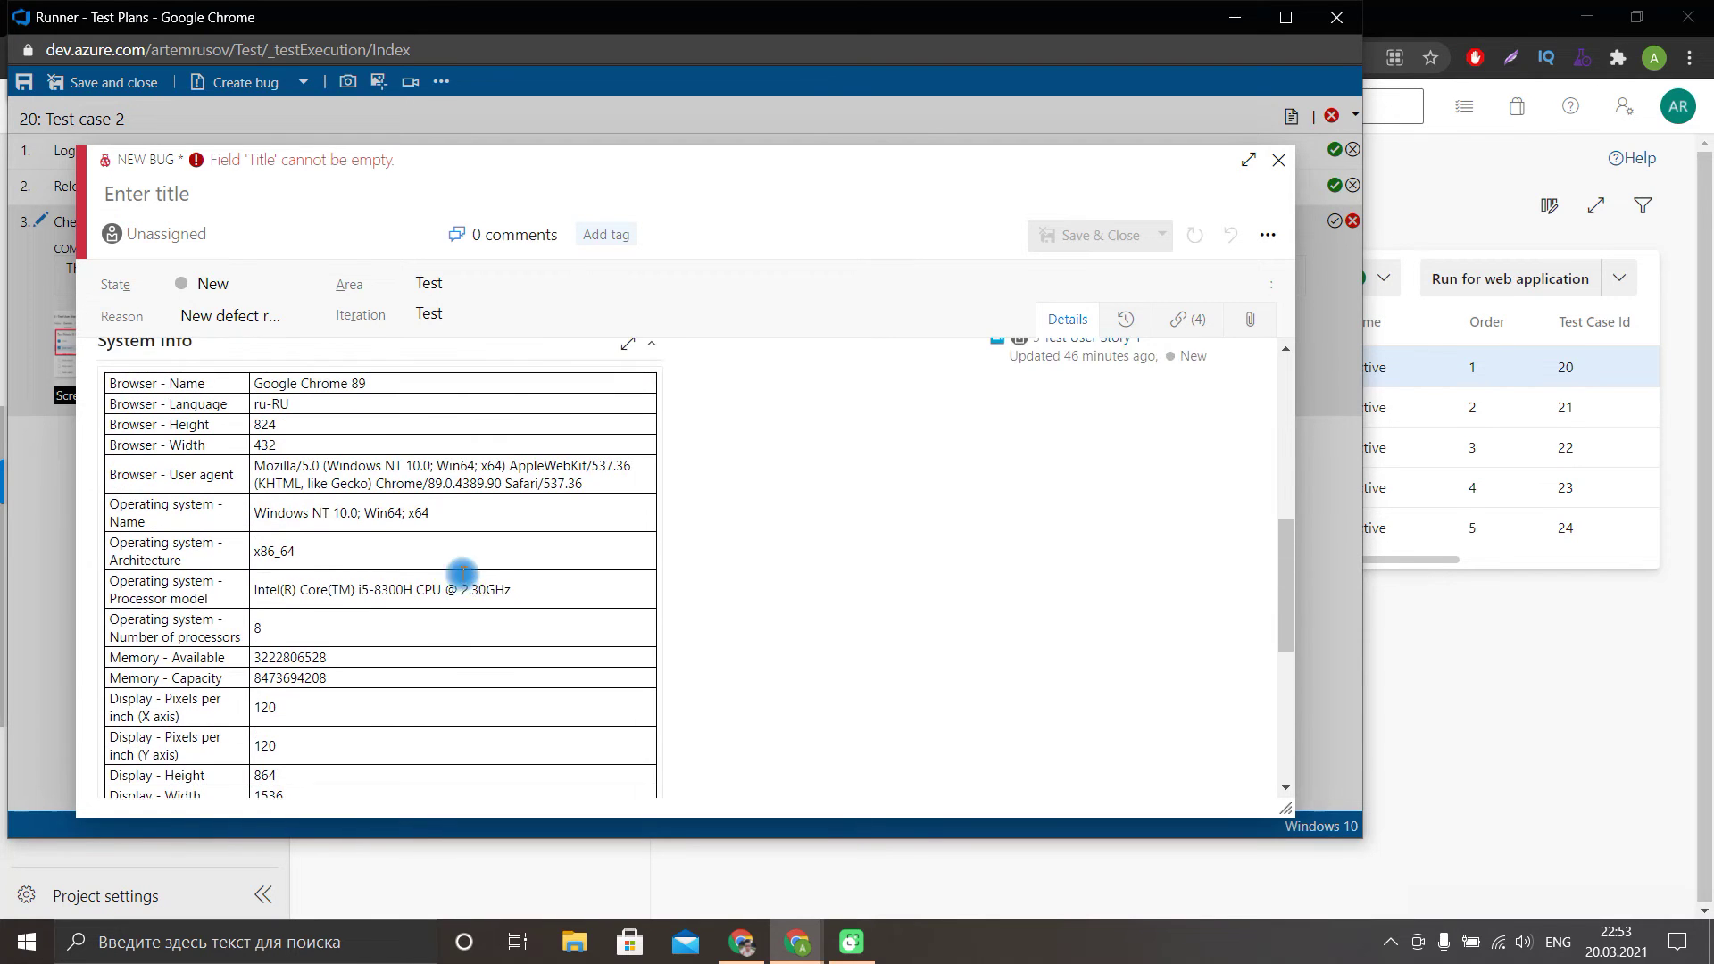
pyautogui.scroll(6, 473, 600)
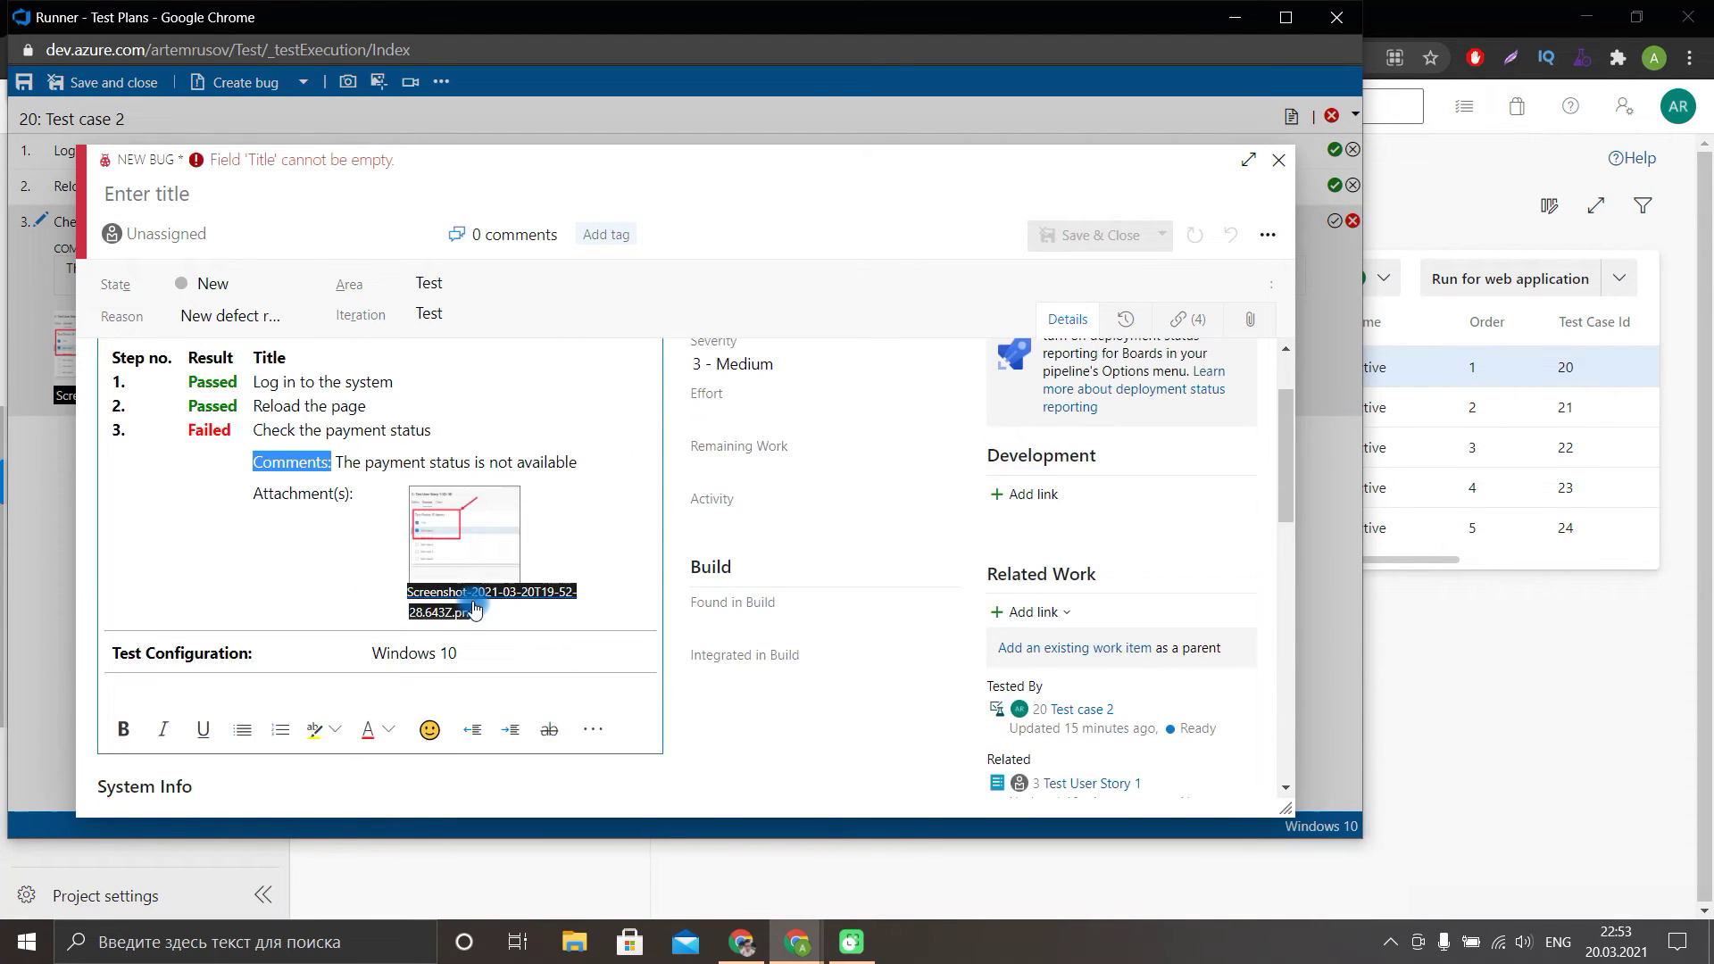
pyautogui.scroll(-7, 474, 597)
pyautogui.scroll(1, 475, 605)
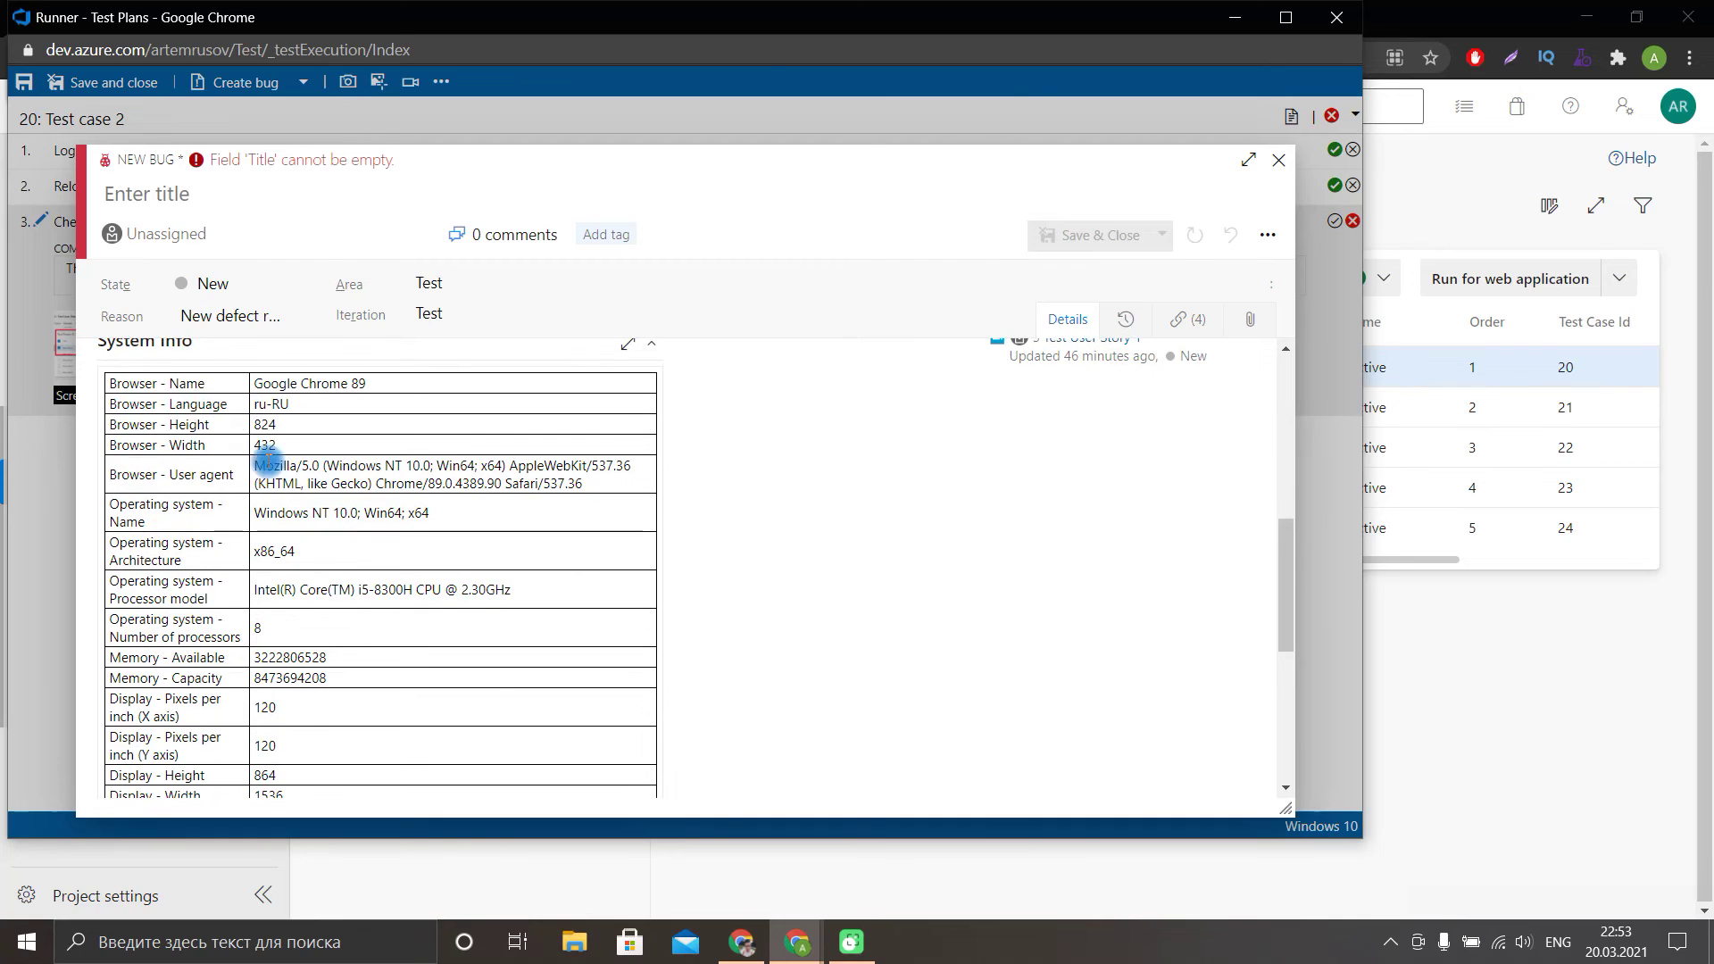
pyautogui.tripleClick(289, 399)
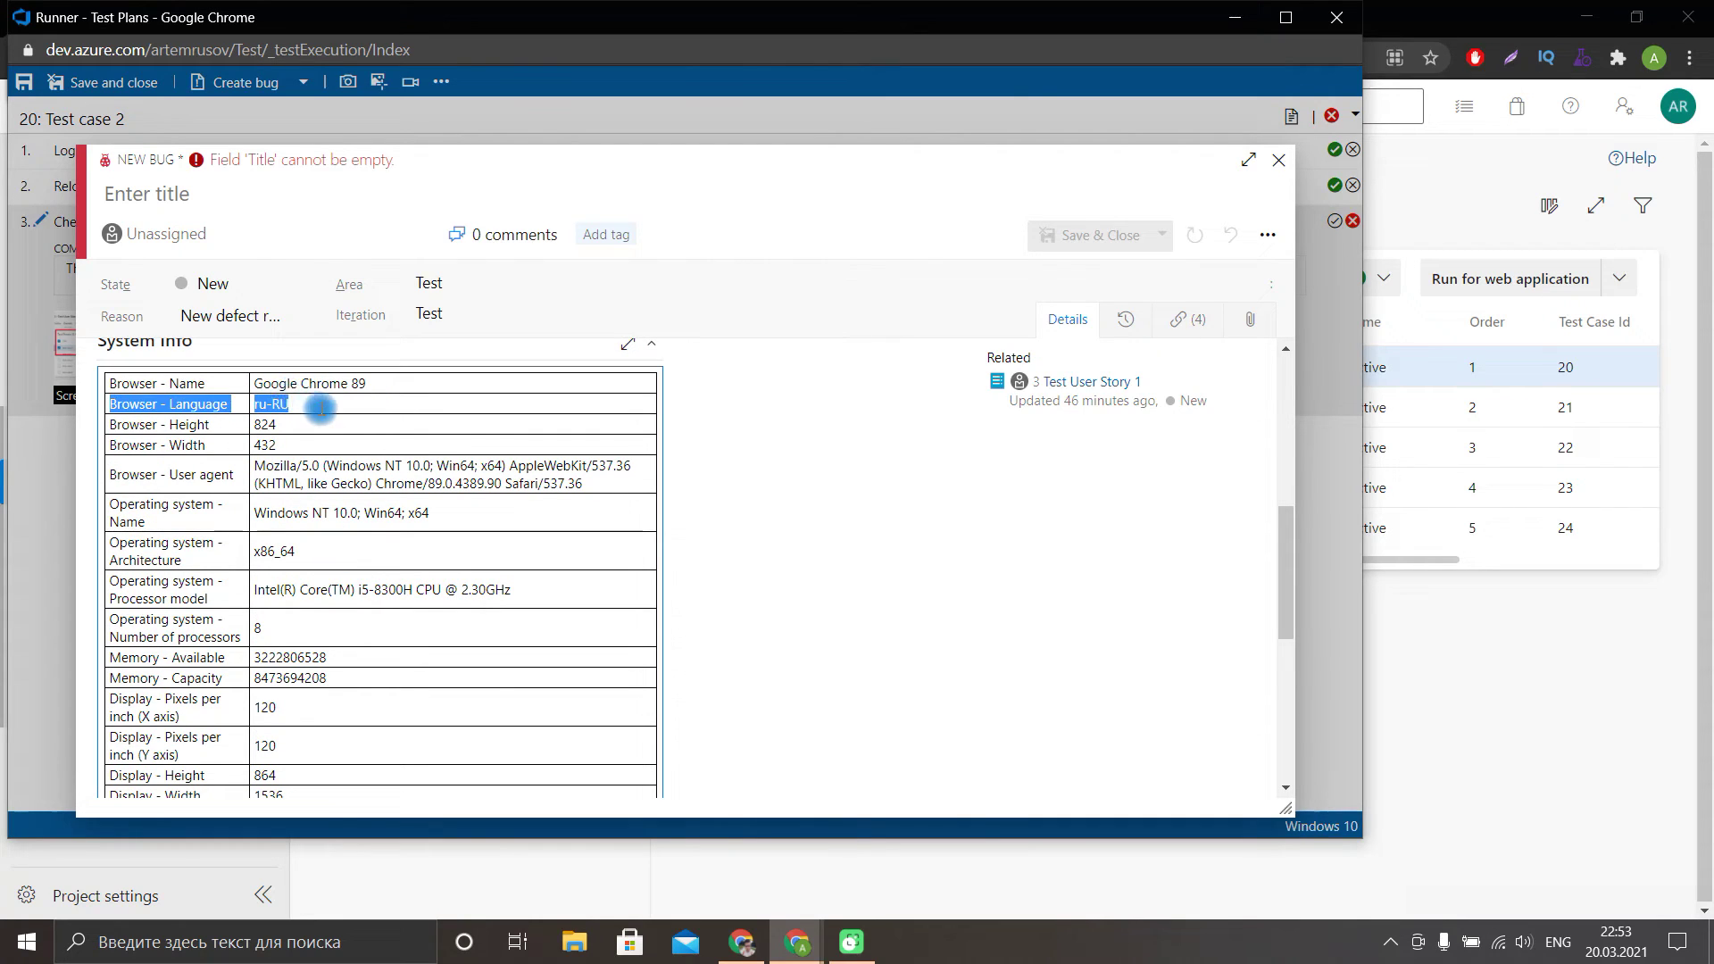
pyautogui.click(322, 408)
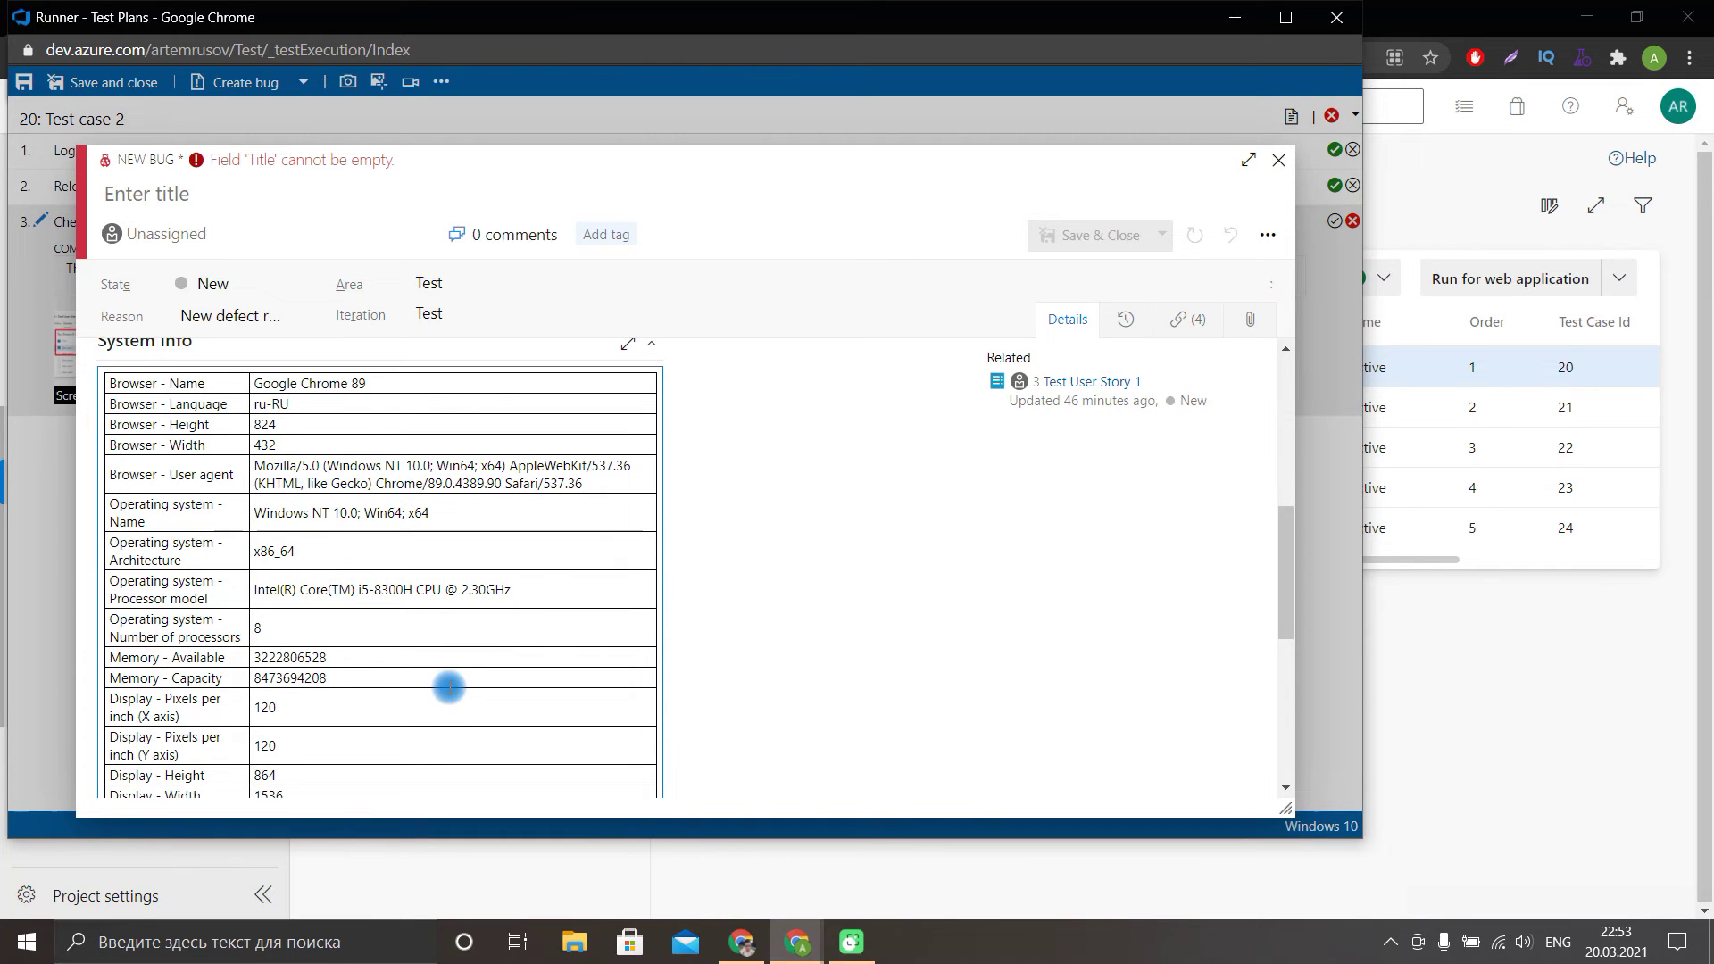
# Review the new bug's Test Configuration, browser name and Related Work links.
pyautogui.scroll(4, 449, 687)
pyautogui.scroll(1, 457, 701)
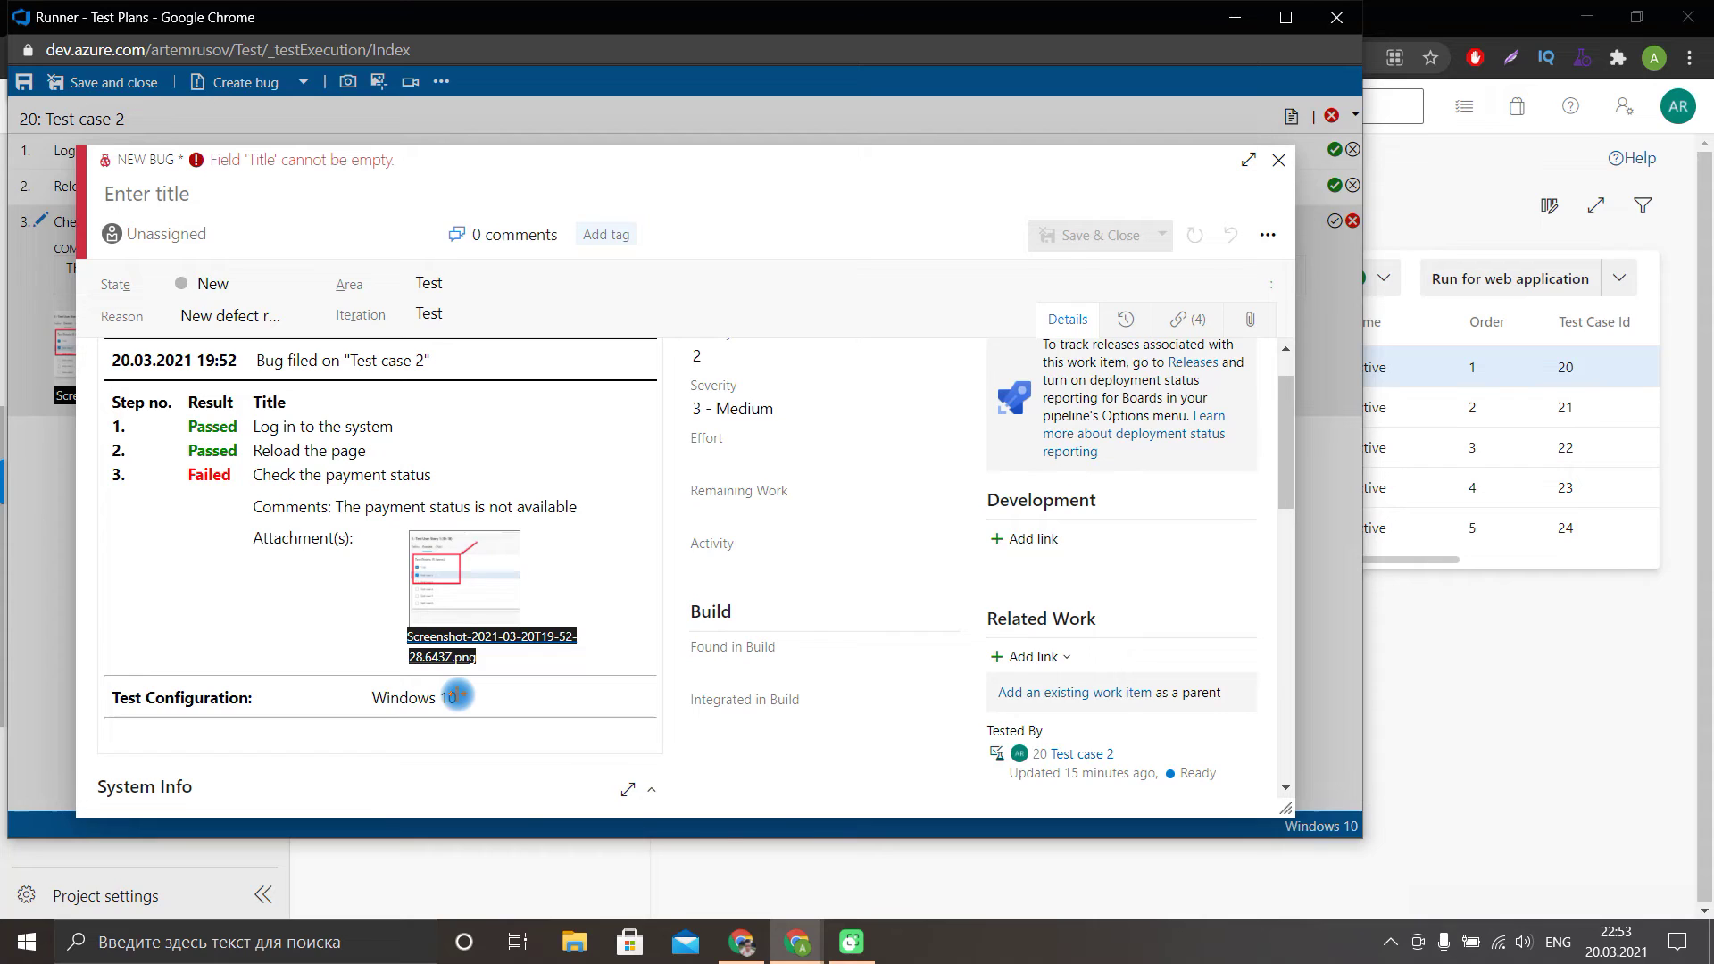
pyautogui.scroll(-2, 456, 685)
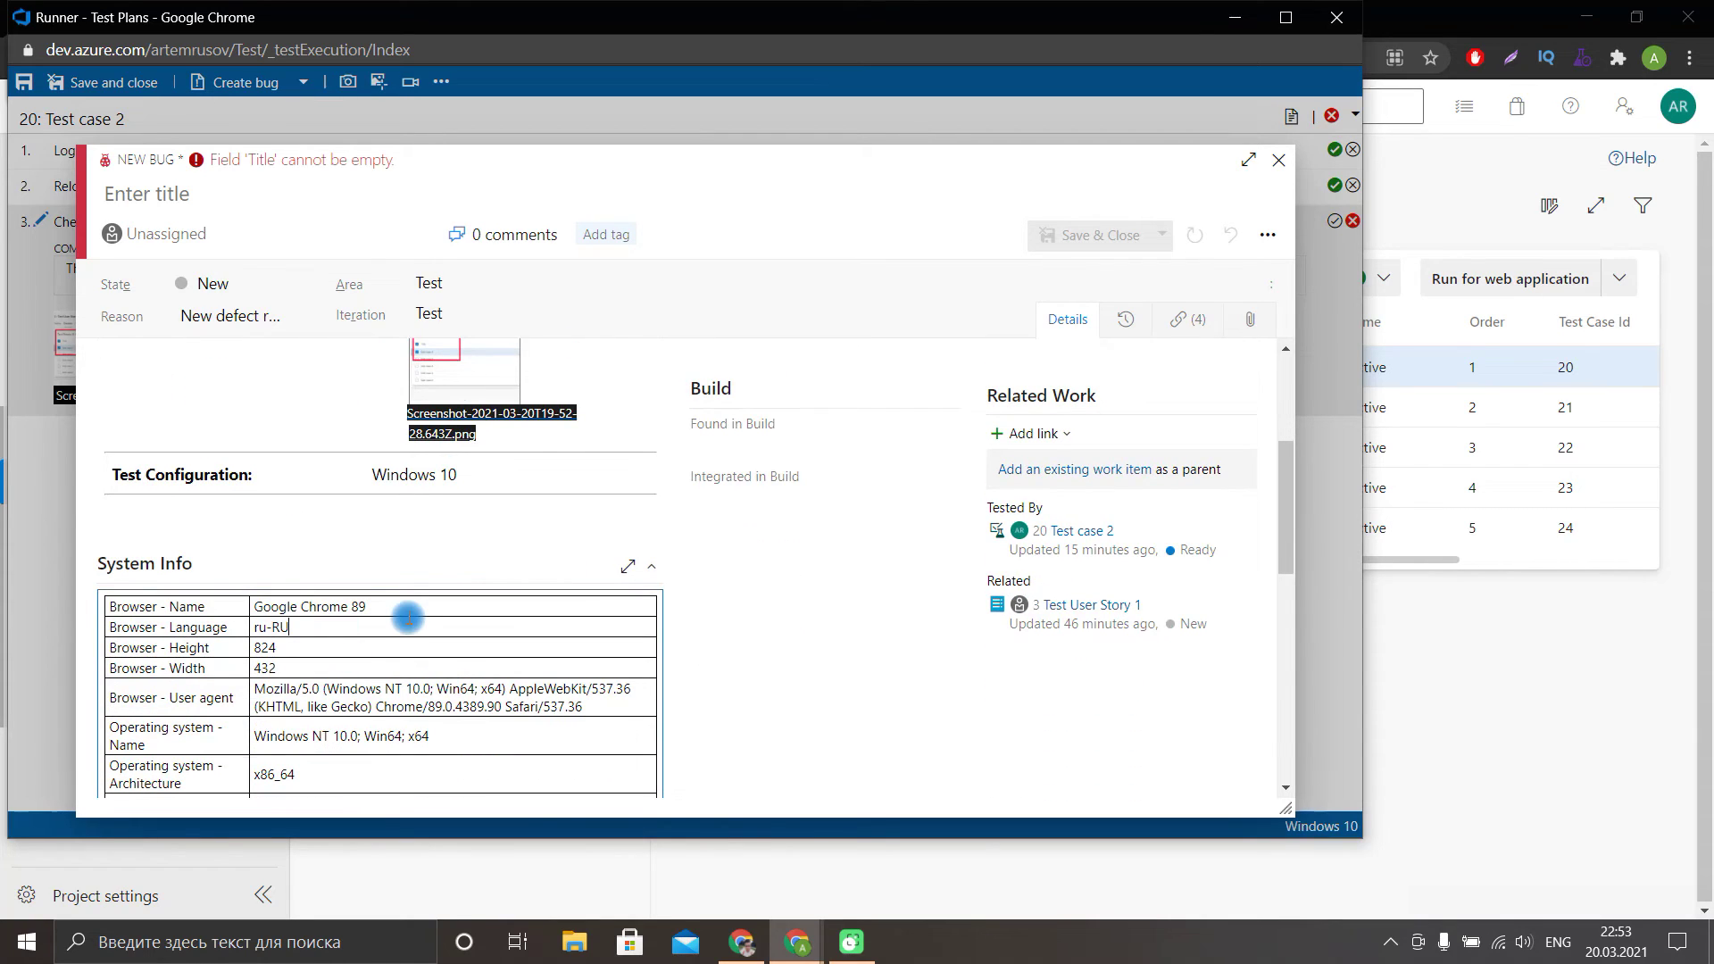
pyautogui.moveTo(376, 608); pyautogui.dragTo(260, 608)
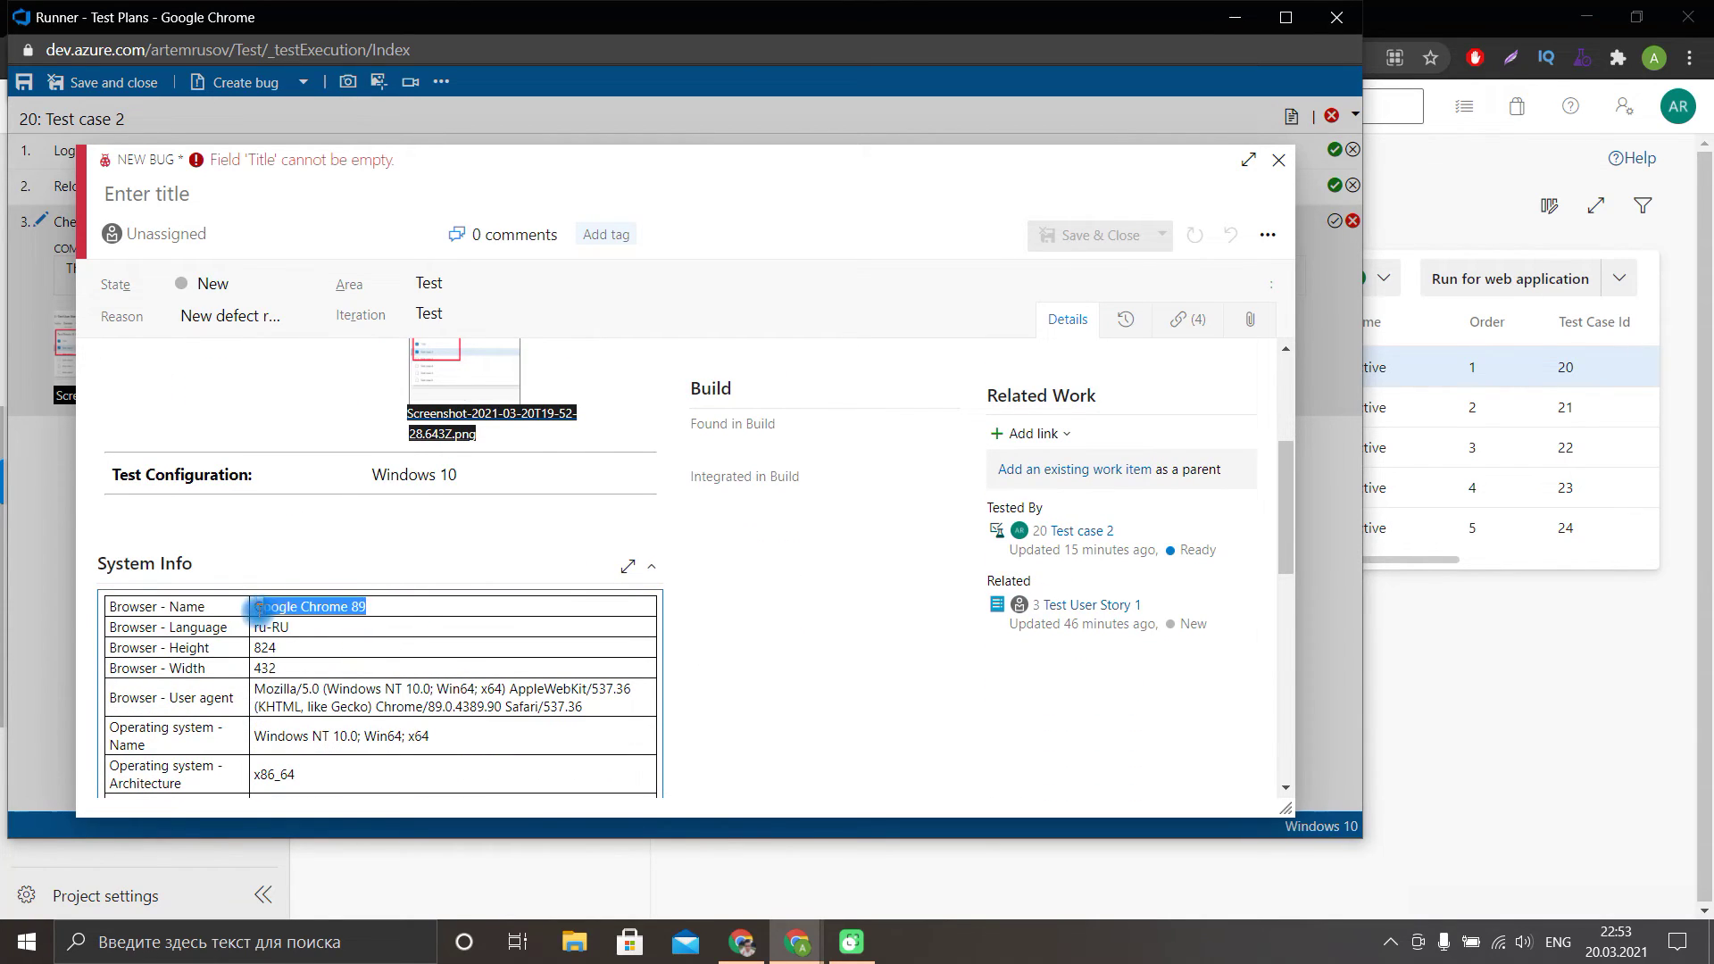
pyautogui.scroll(-6, 490, 671)
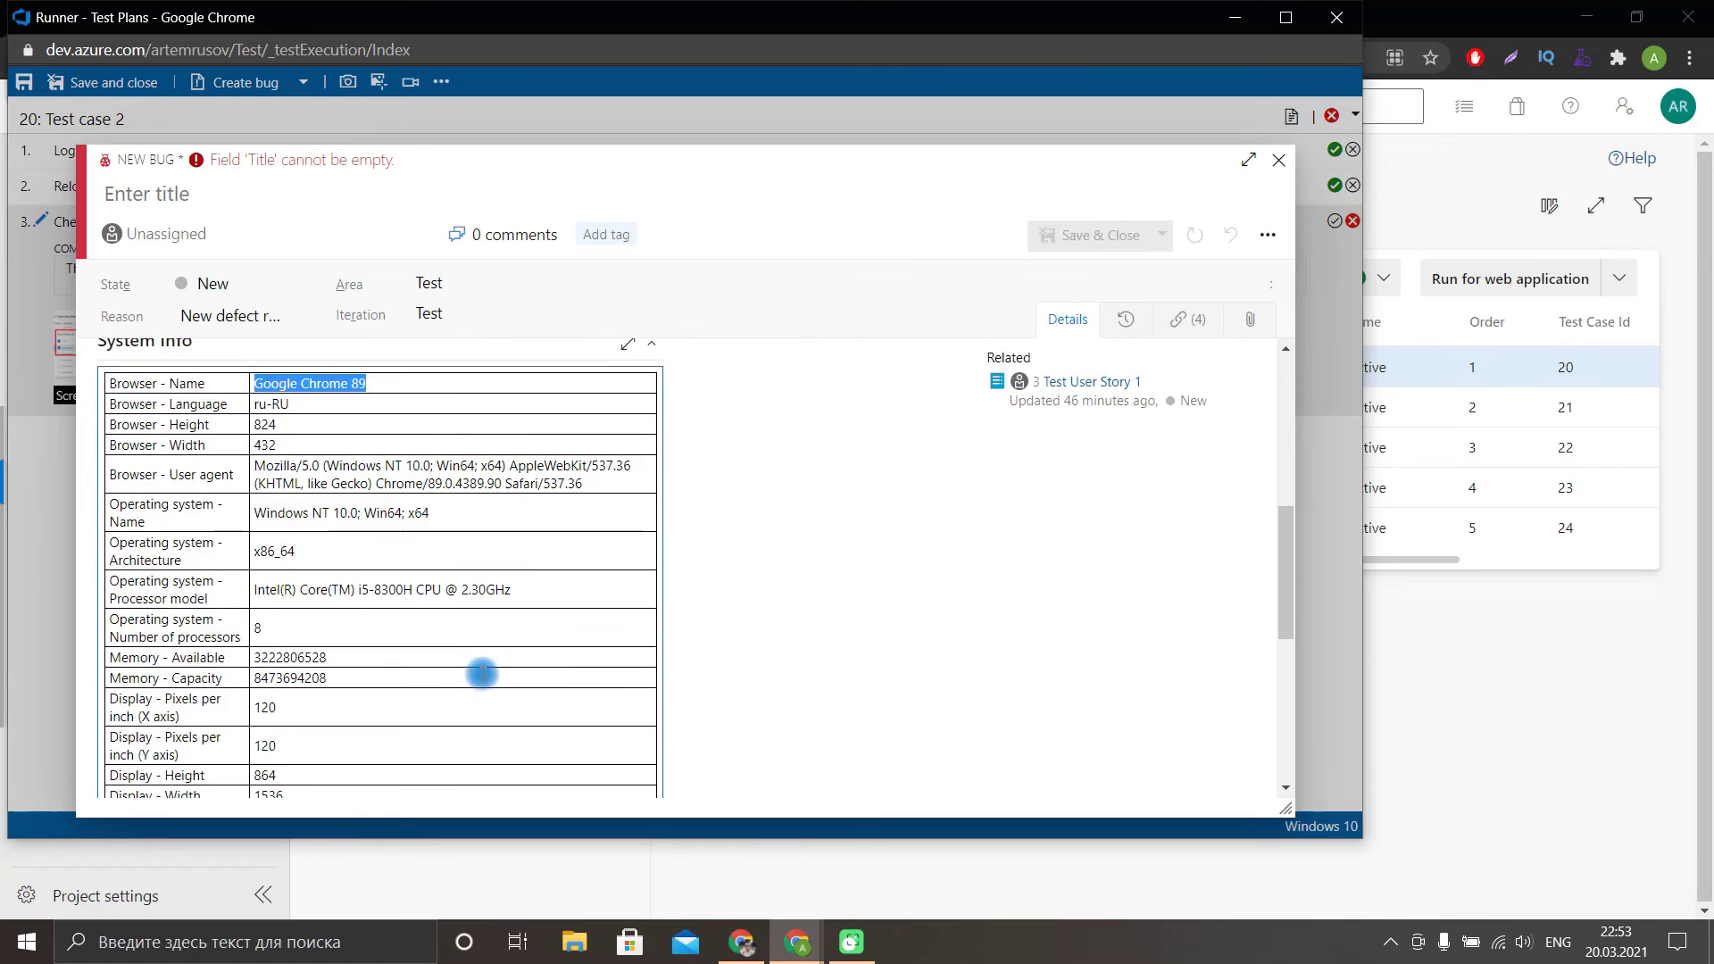
pyautogui.scroll(8, 479, 673)
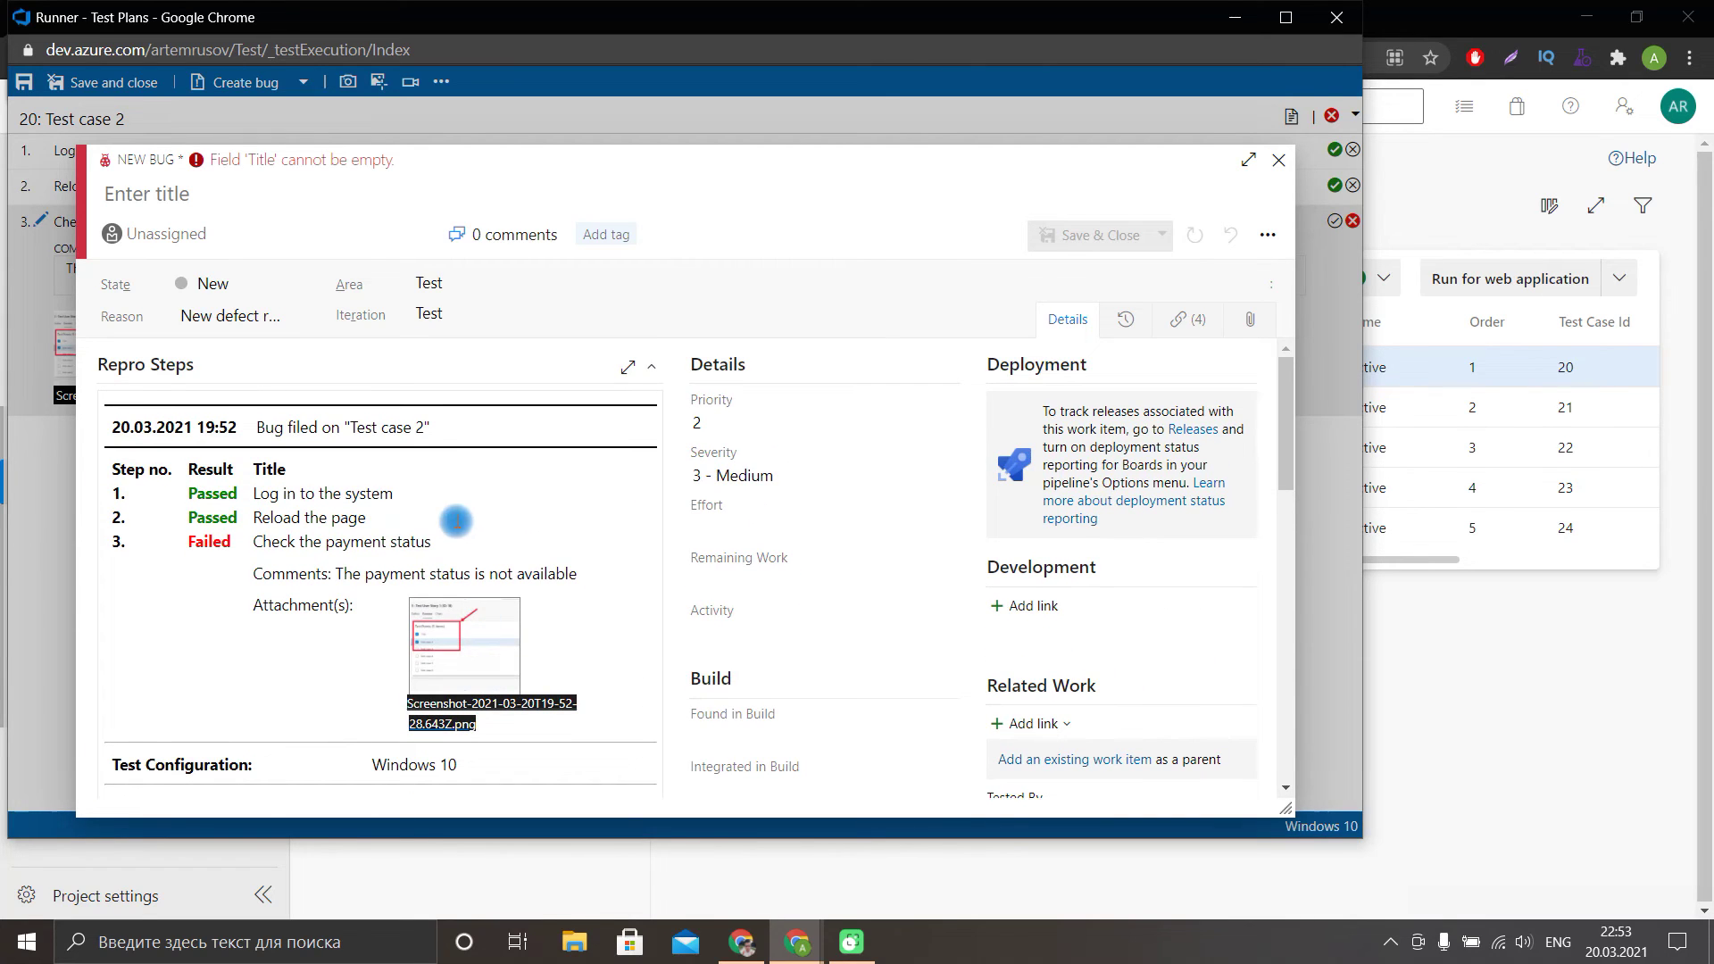
pyautogui.scroll(-2, 456, 517)
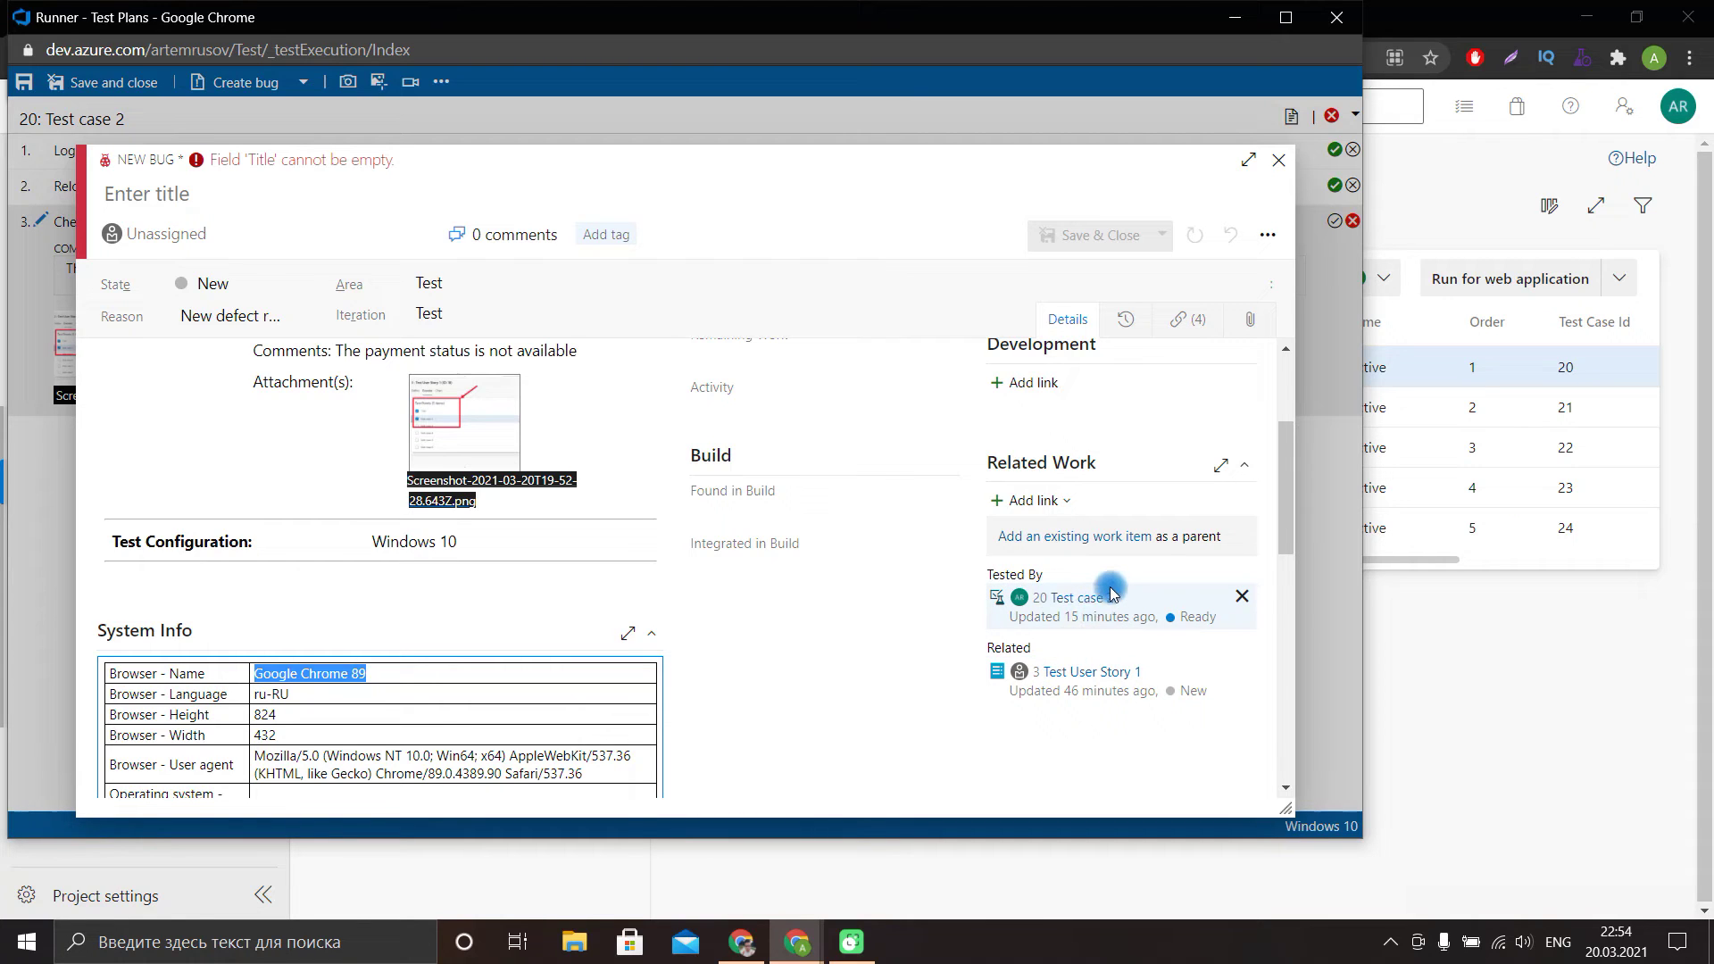
# Title the bug "The payment status is not available" by copying the comment text from its Repro Steps.
pyautogui.scroll(3, 547, 596)
pyautogui.click(229, 188)
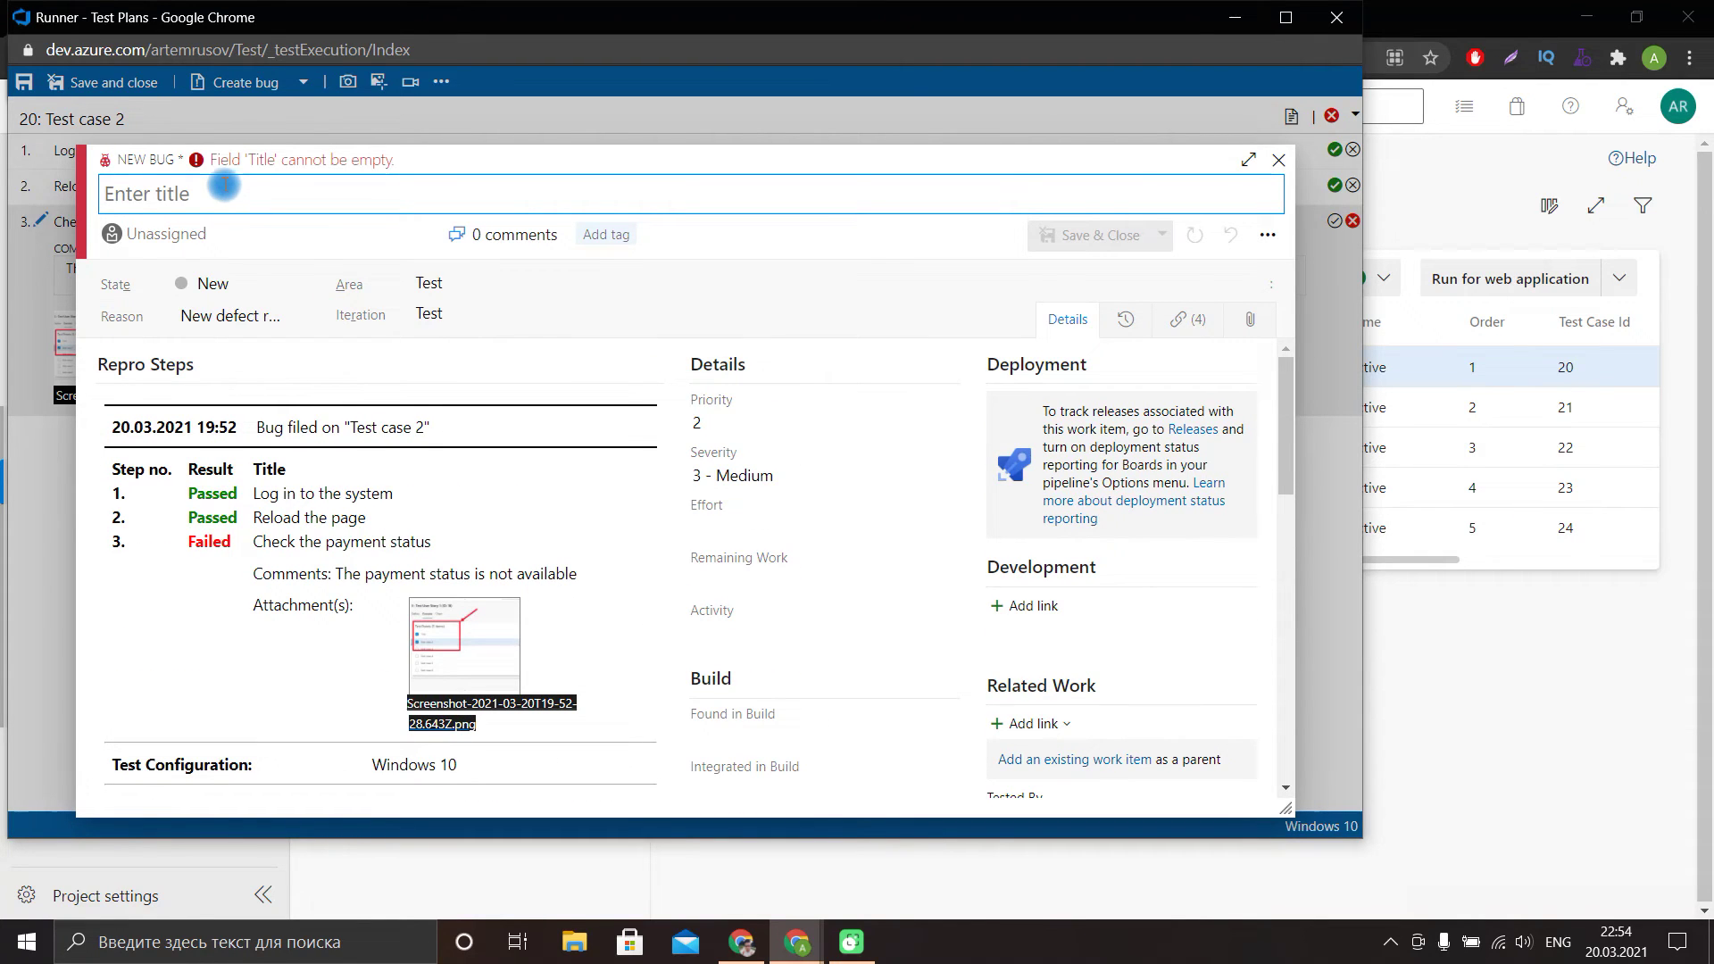
pyautogui.moveTo(578, 573); pyautogui.dragTo(337, 558)
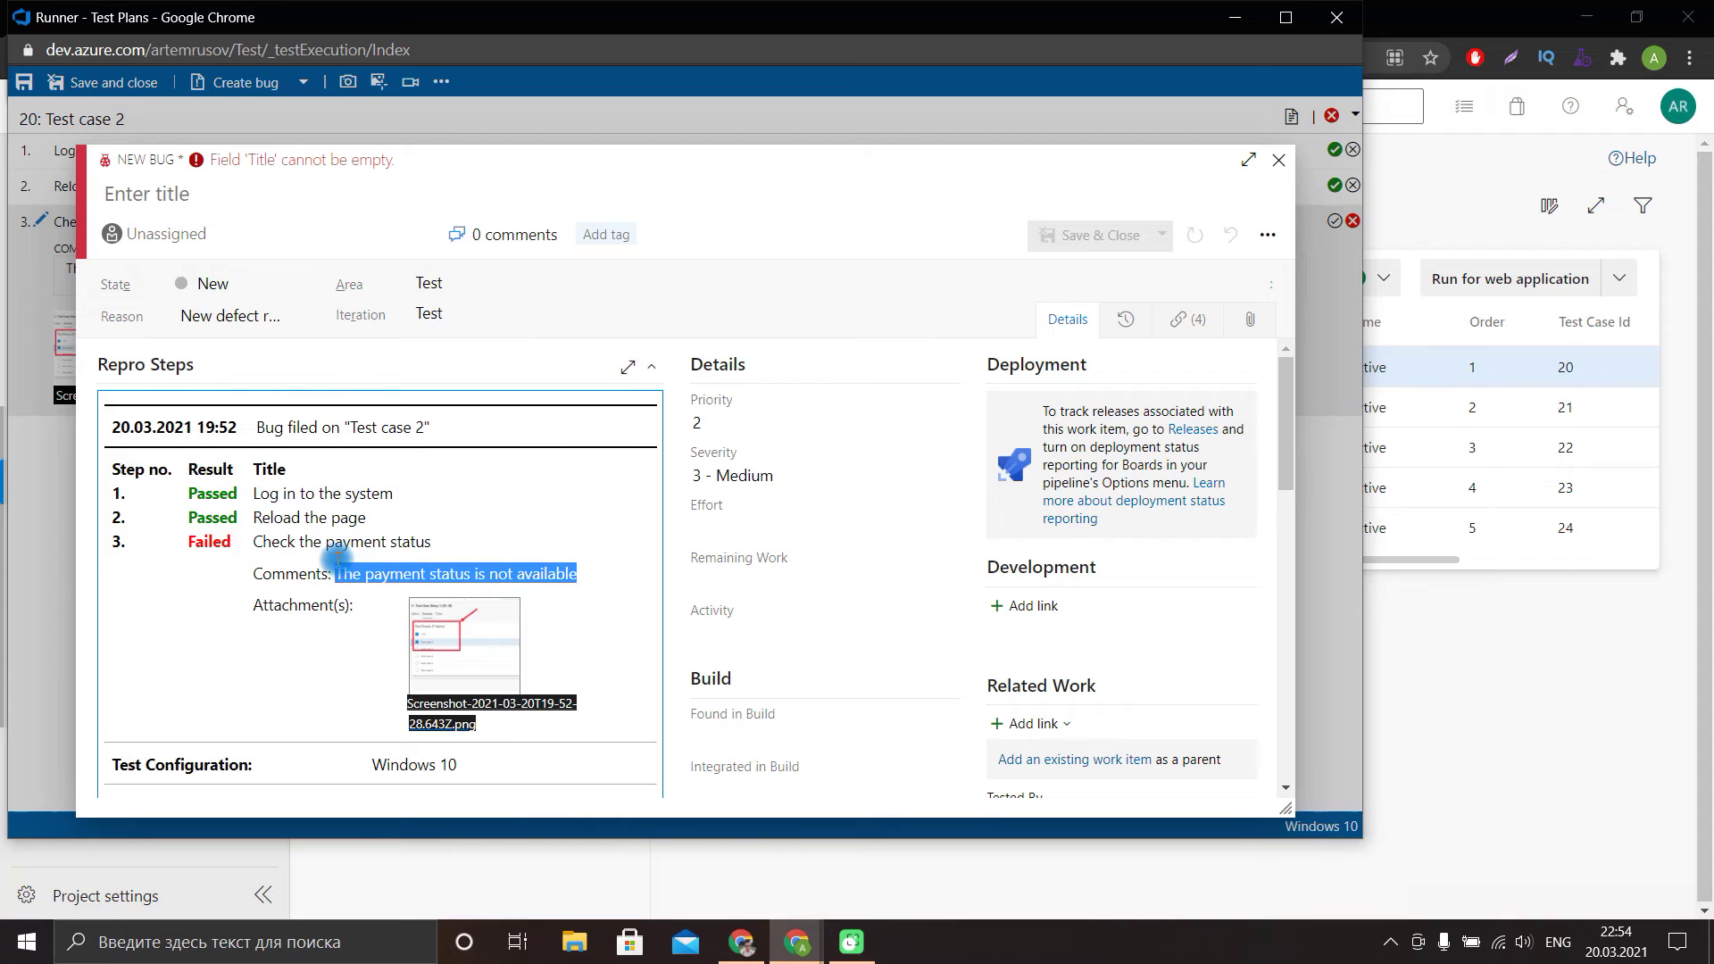
pyautogui.hotkey('ctrl', 'c')
pyautogui.click(224, 194)
pyautogui.hotkey('ctrl', 'v')
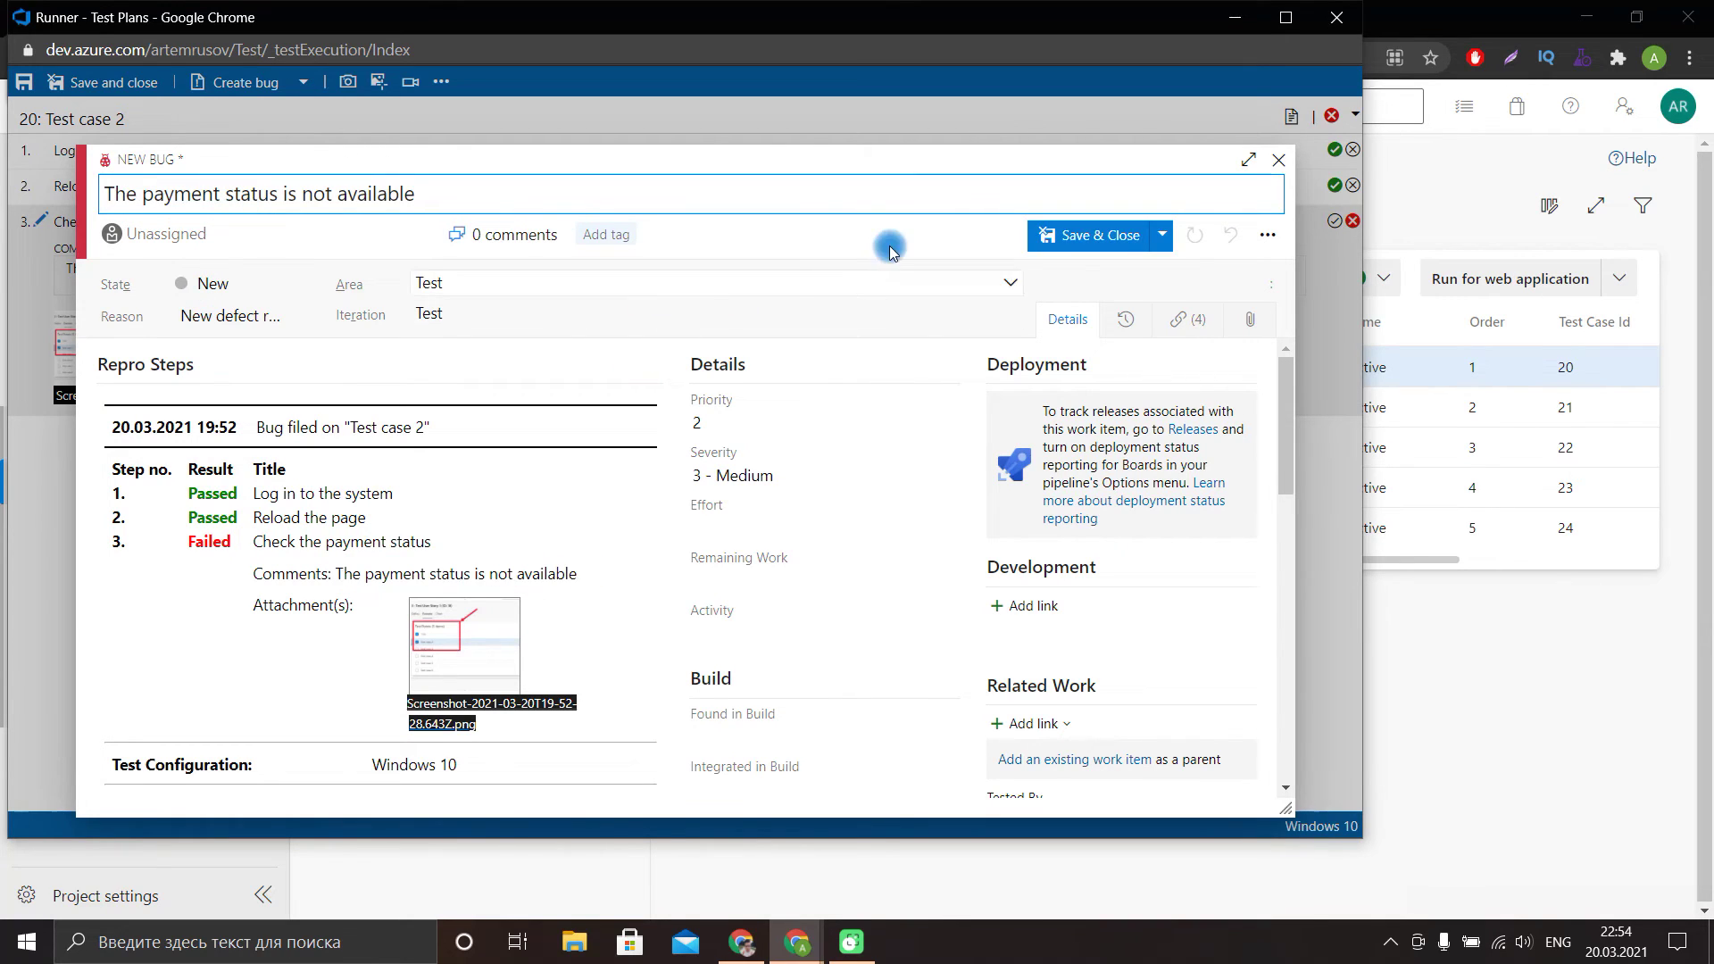
# Add the Test tag to the bug and set its iteration to Test\Sprint 1.
pyautogui.click(623, 234)
pyautogui.write('Tes')
pyautogui.click(623, 264)
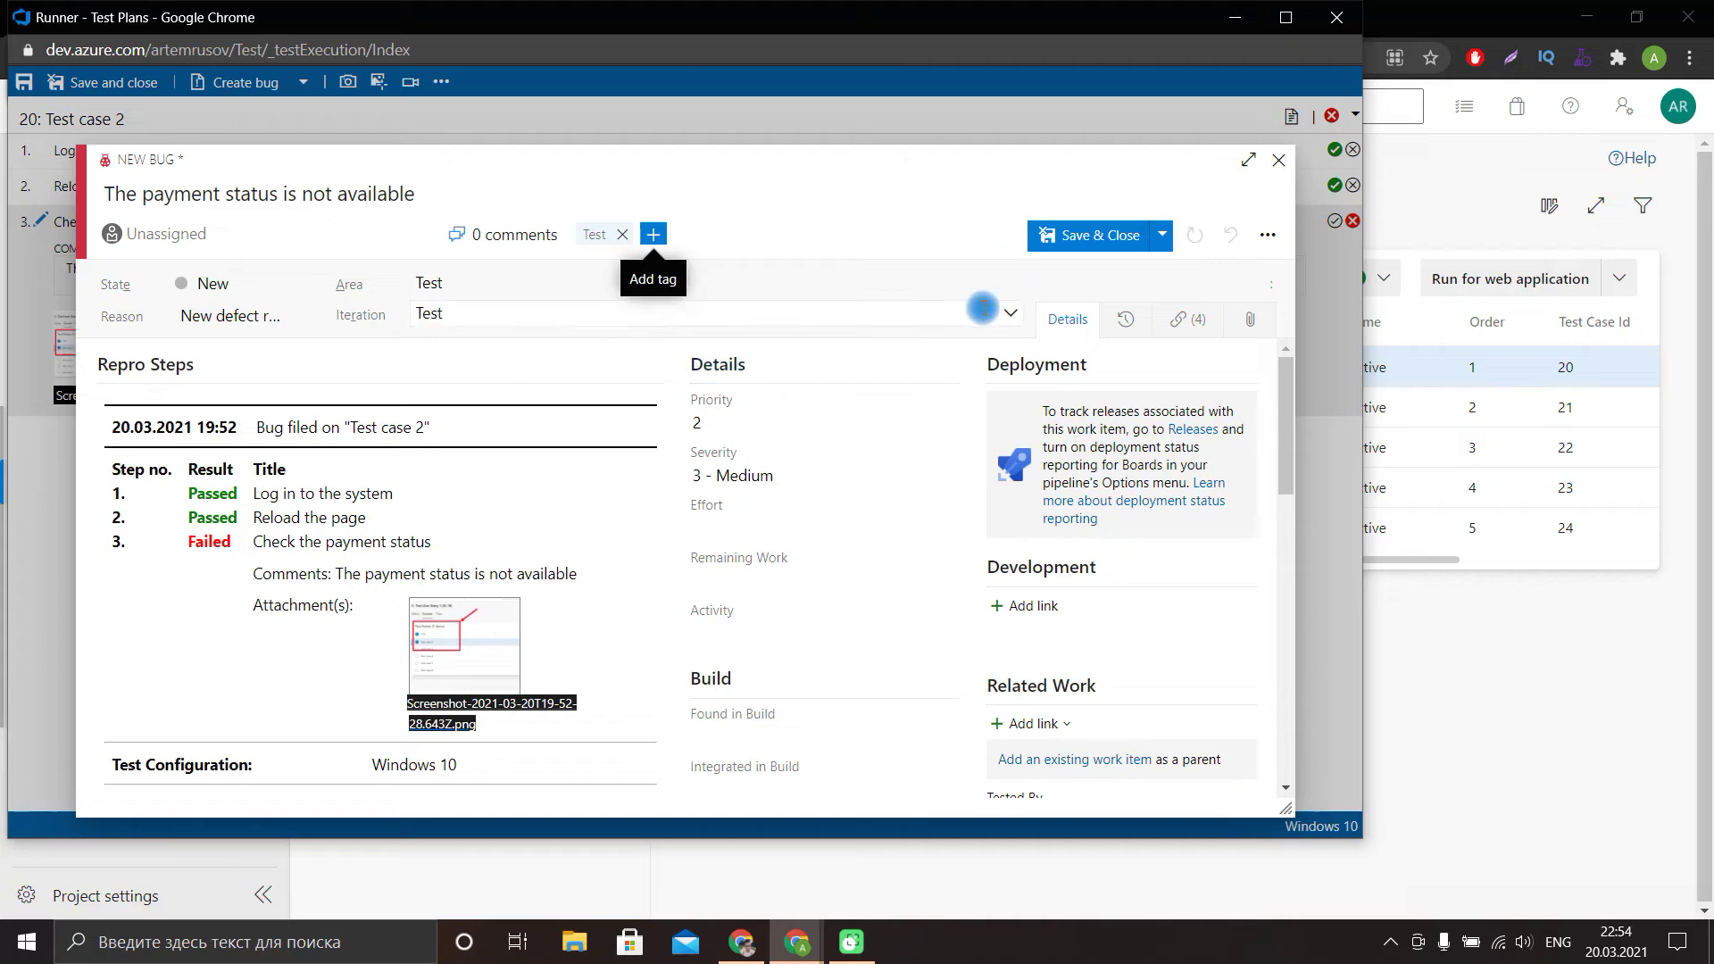
pyautogui.click(982, 312)
pyautogui.click(514, 369)
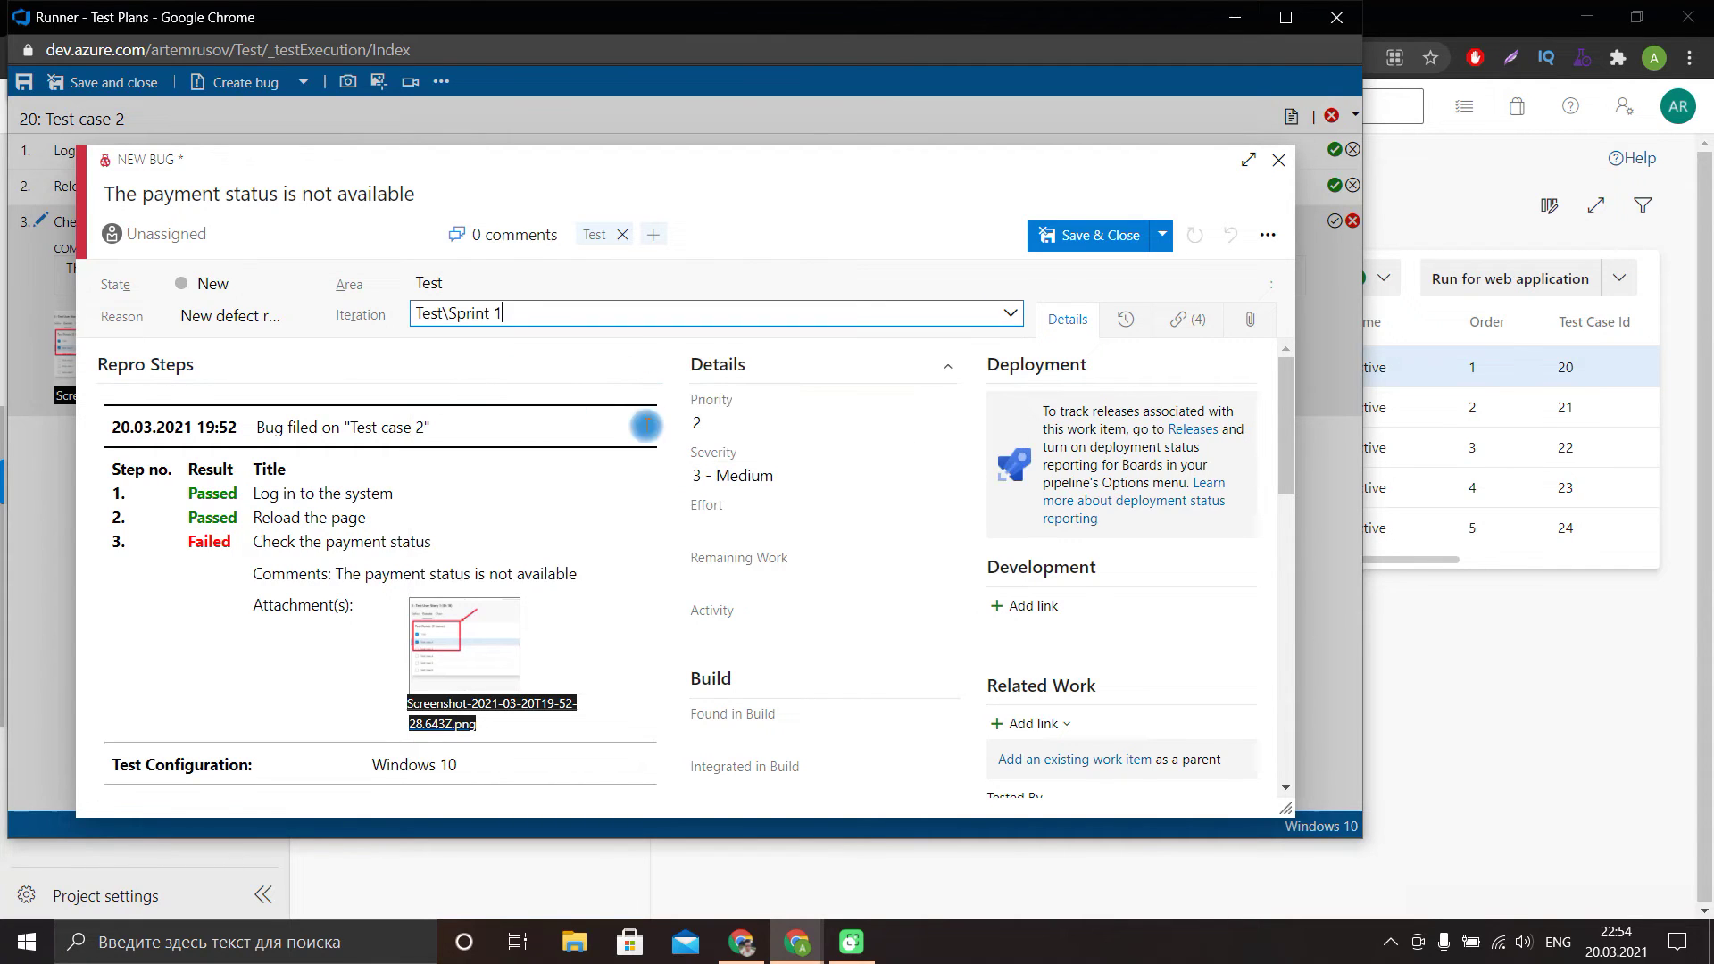
# Save and close the bug, and save and close the Test case 2 run.
pyautogui.click(1085, 234)
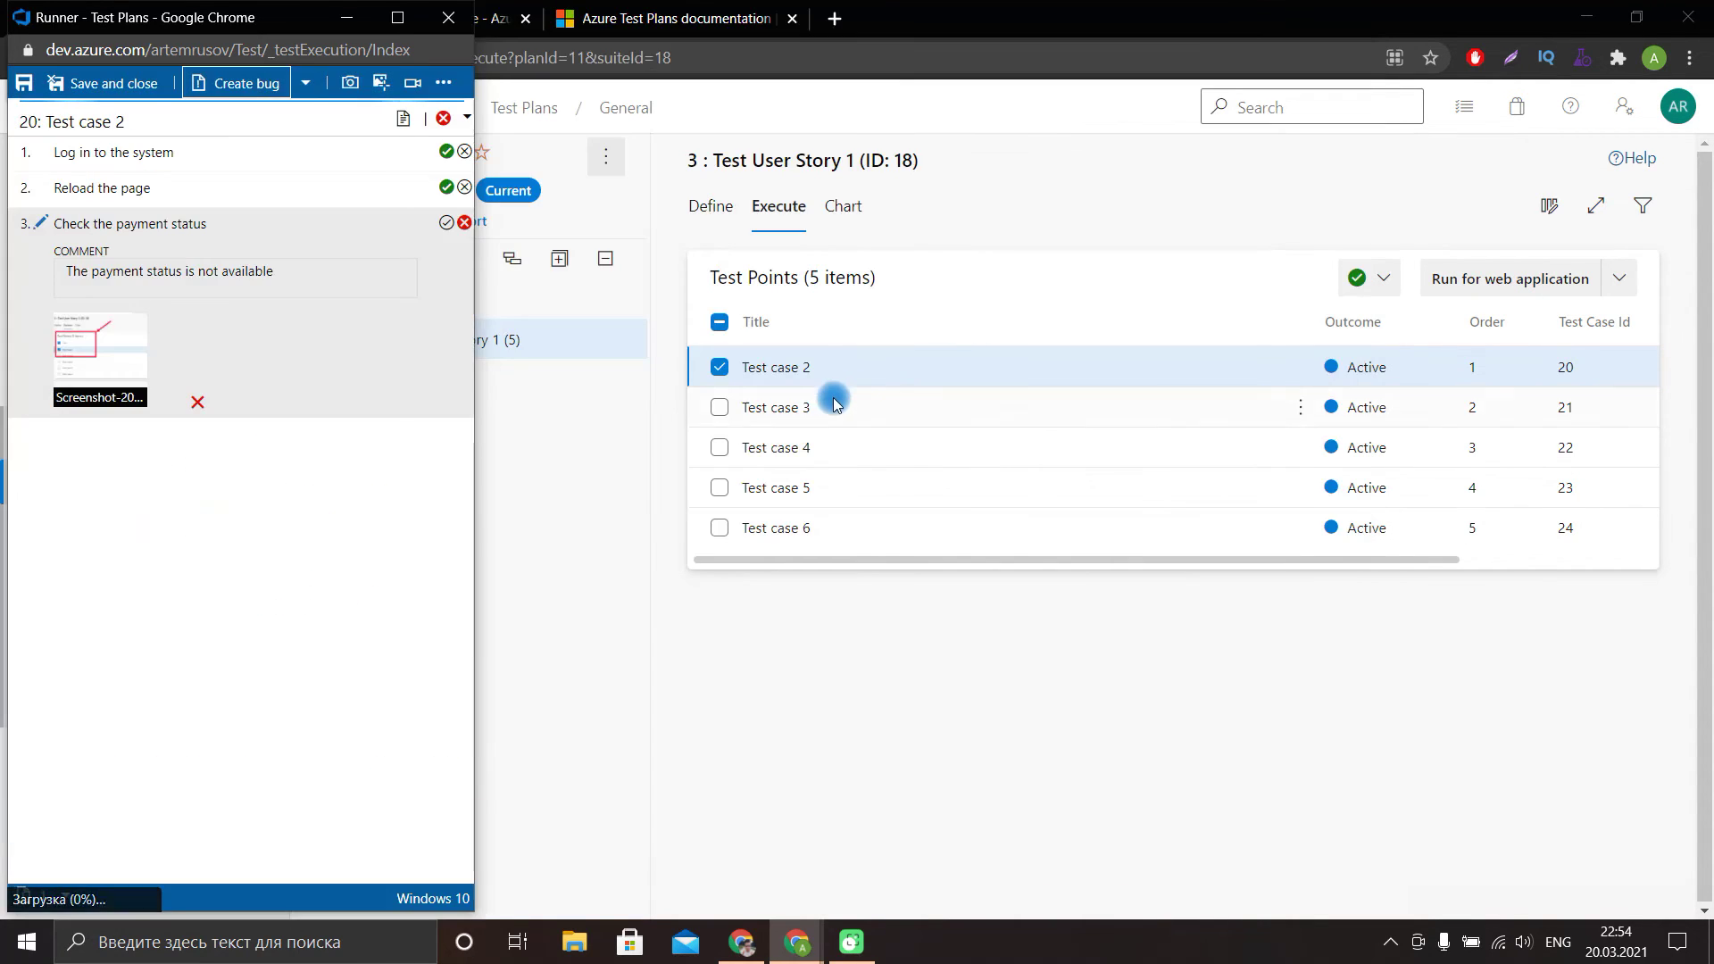
pyautogui.click(665, 333)
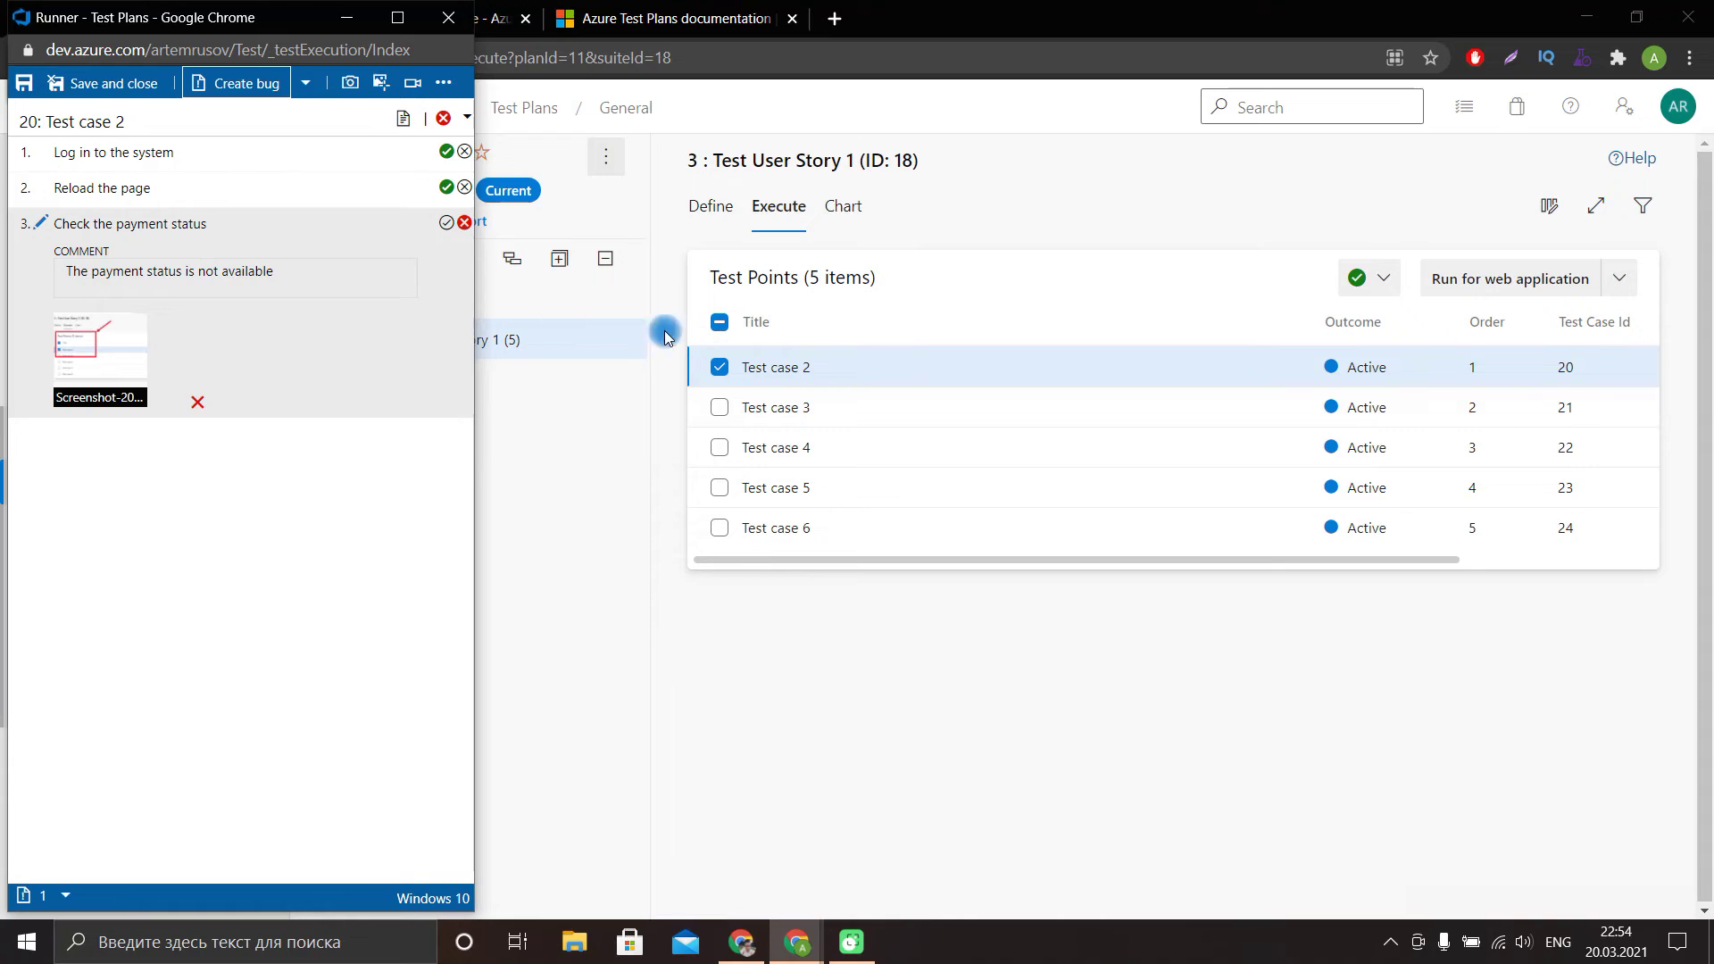
pyautogui.click(104, 85)
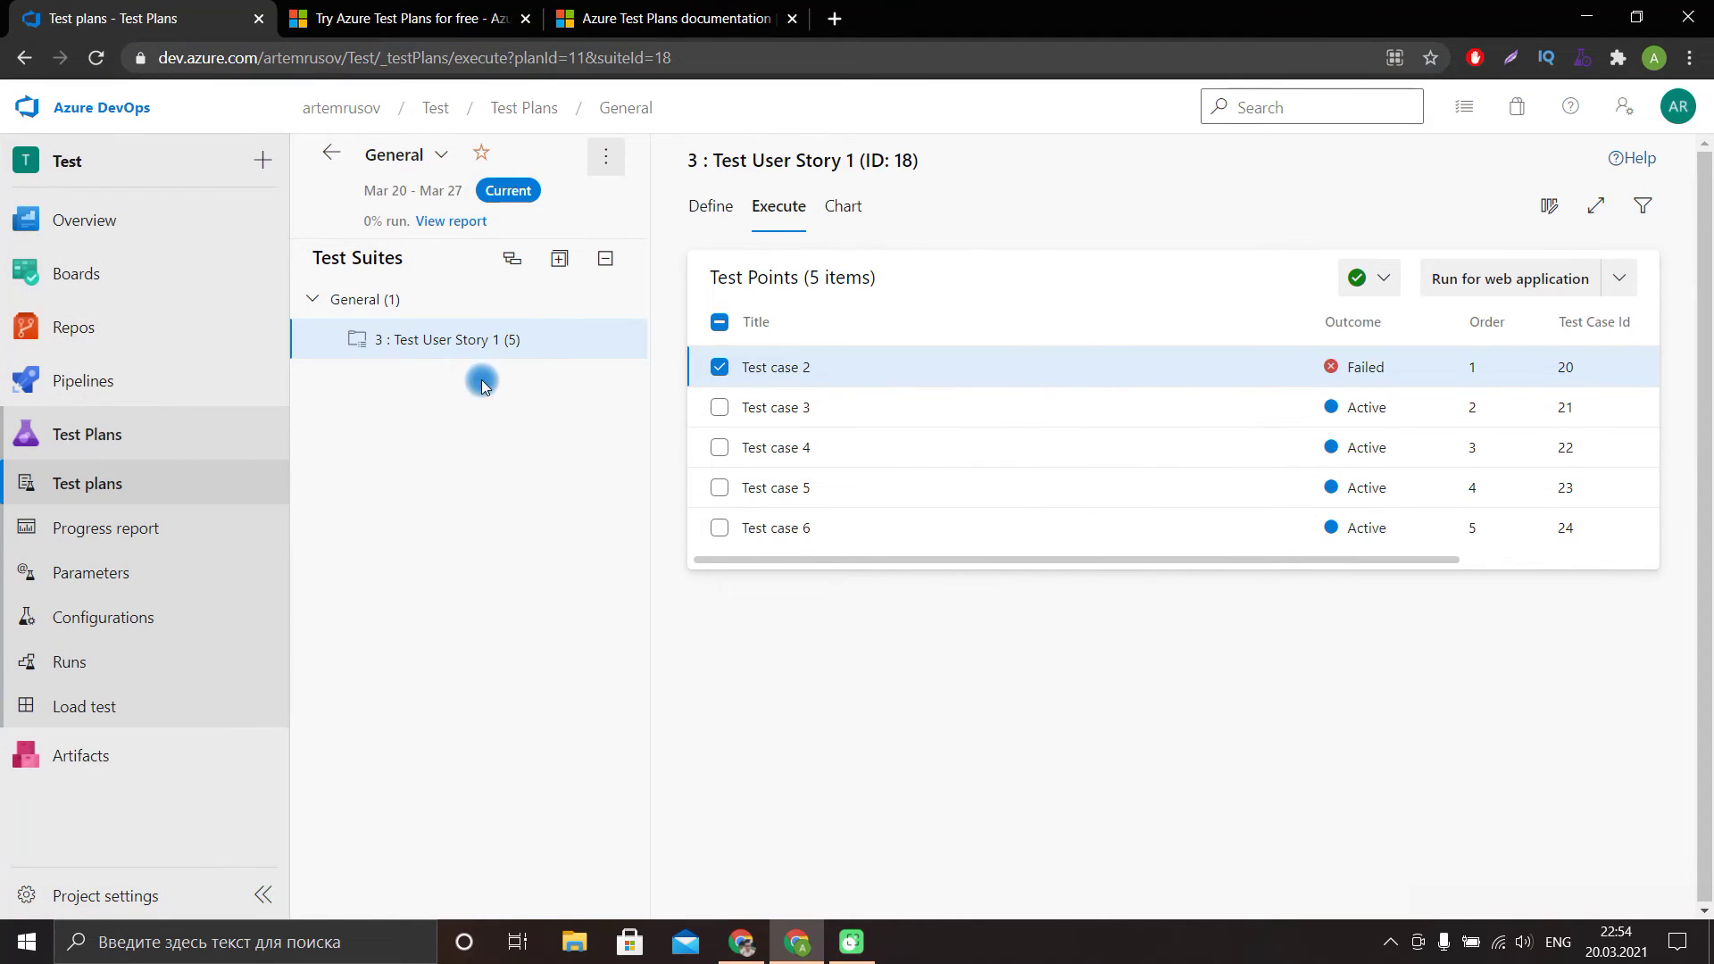
# Open the Test Team board and expand the list of tests on the Test User Story 1 card.
pyautogui.moveTo(112, 297)
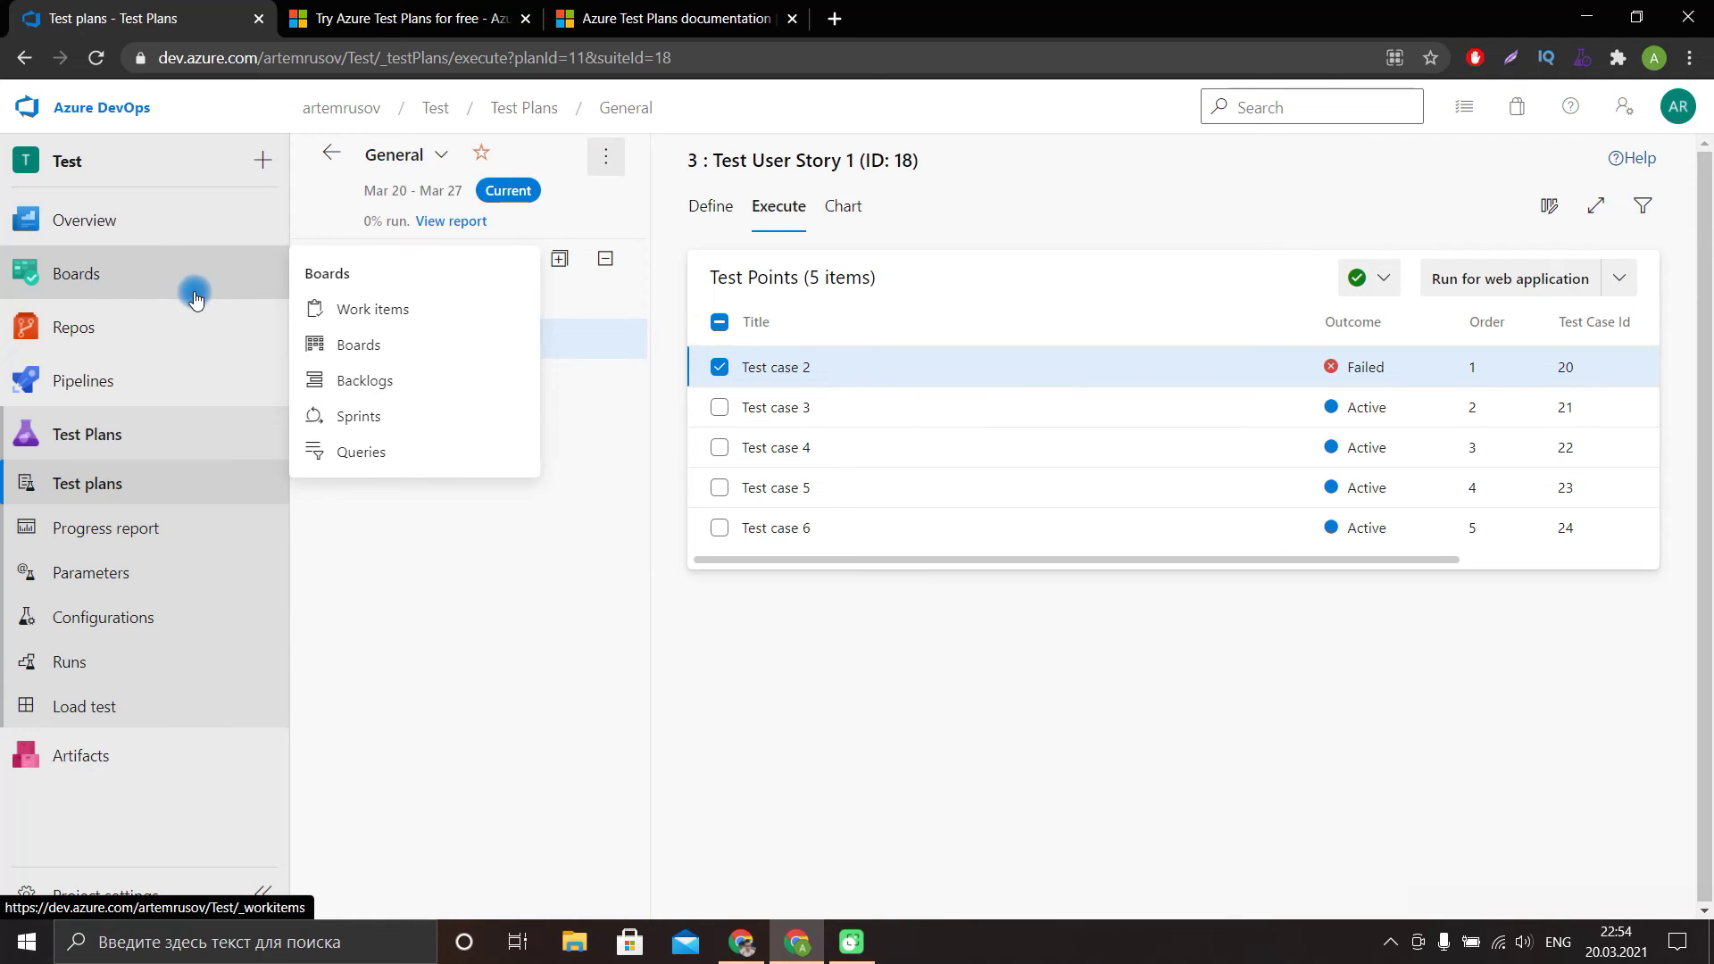
pyautogui.click(127, 290)
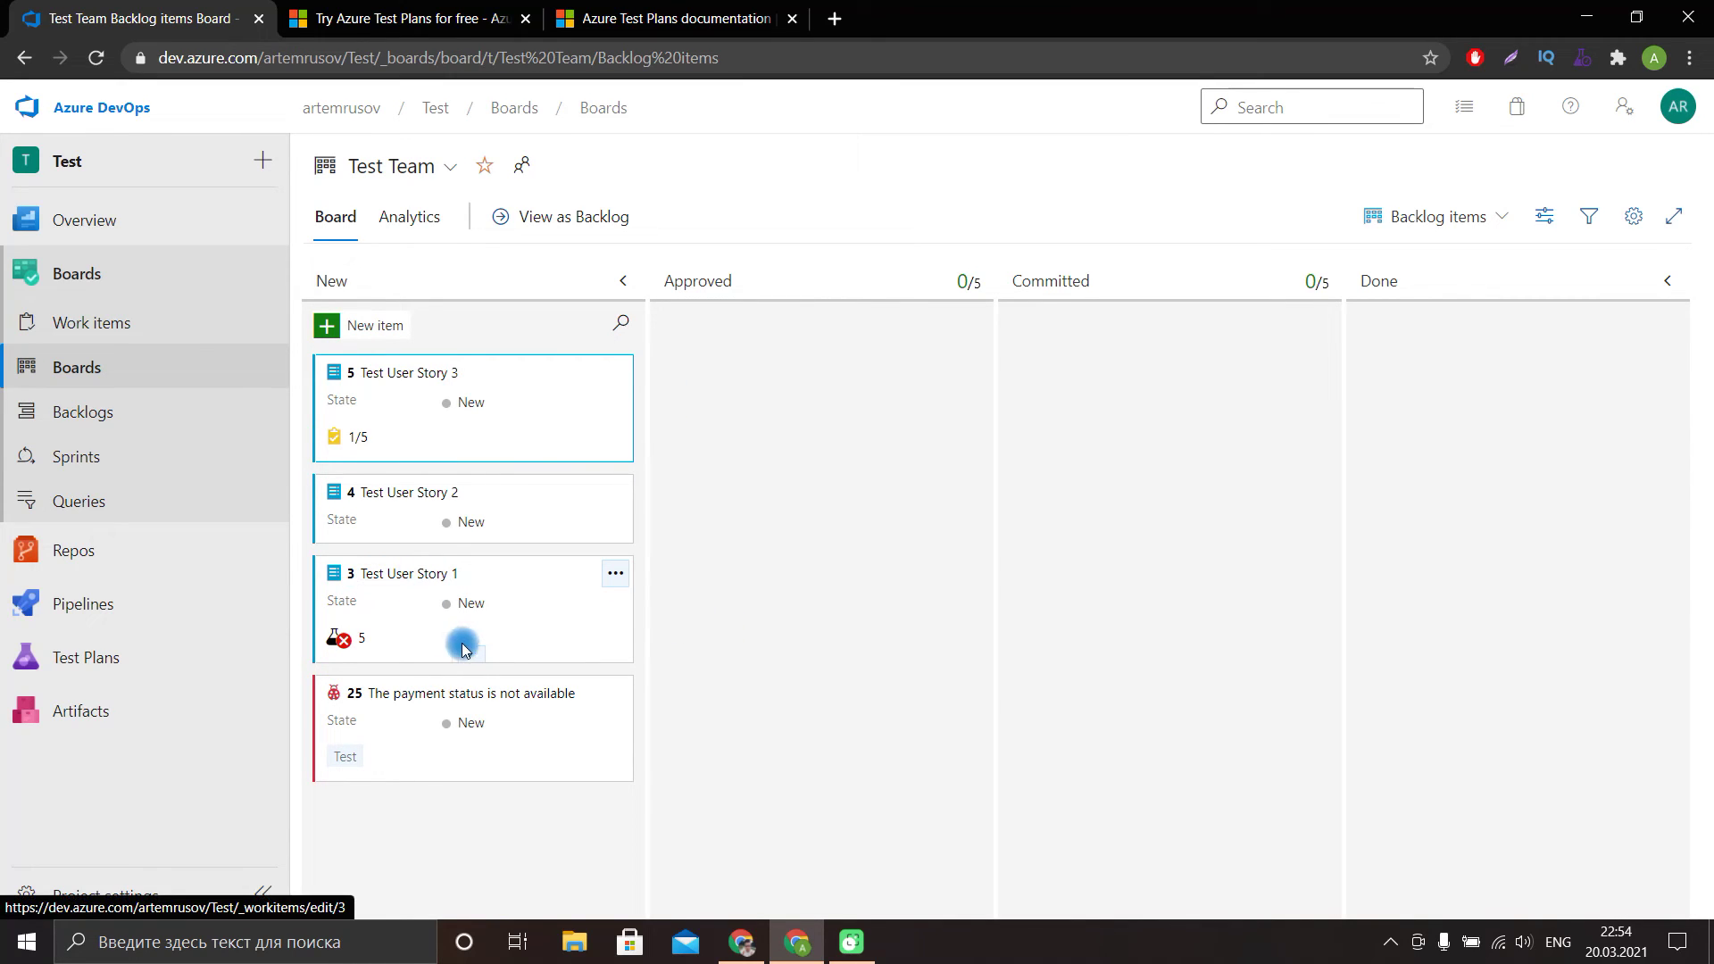
pyautogui.click(359, 637)
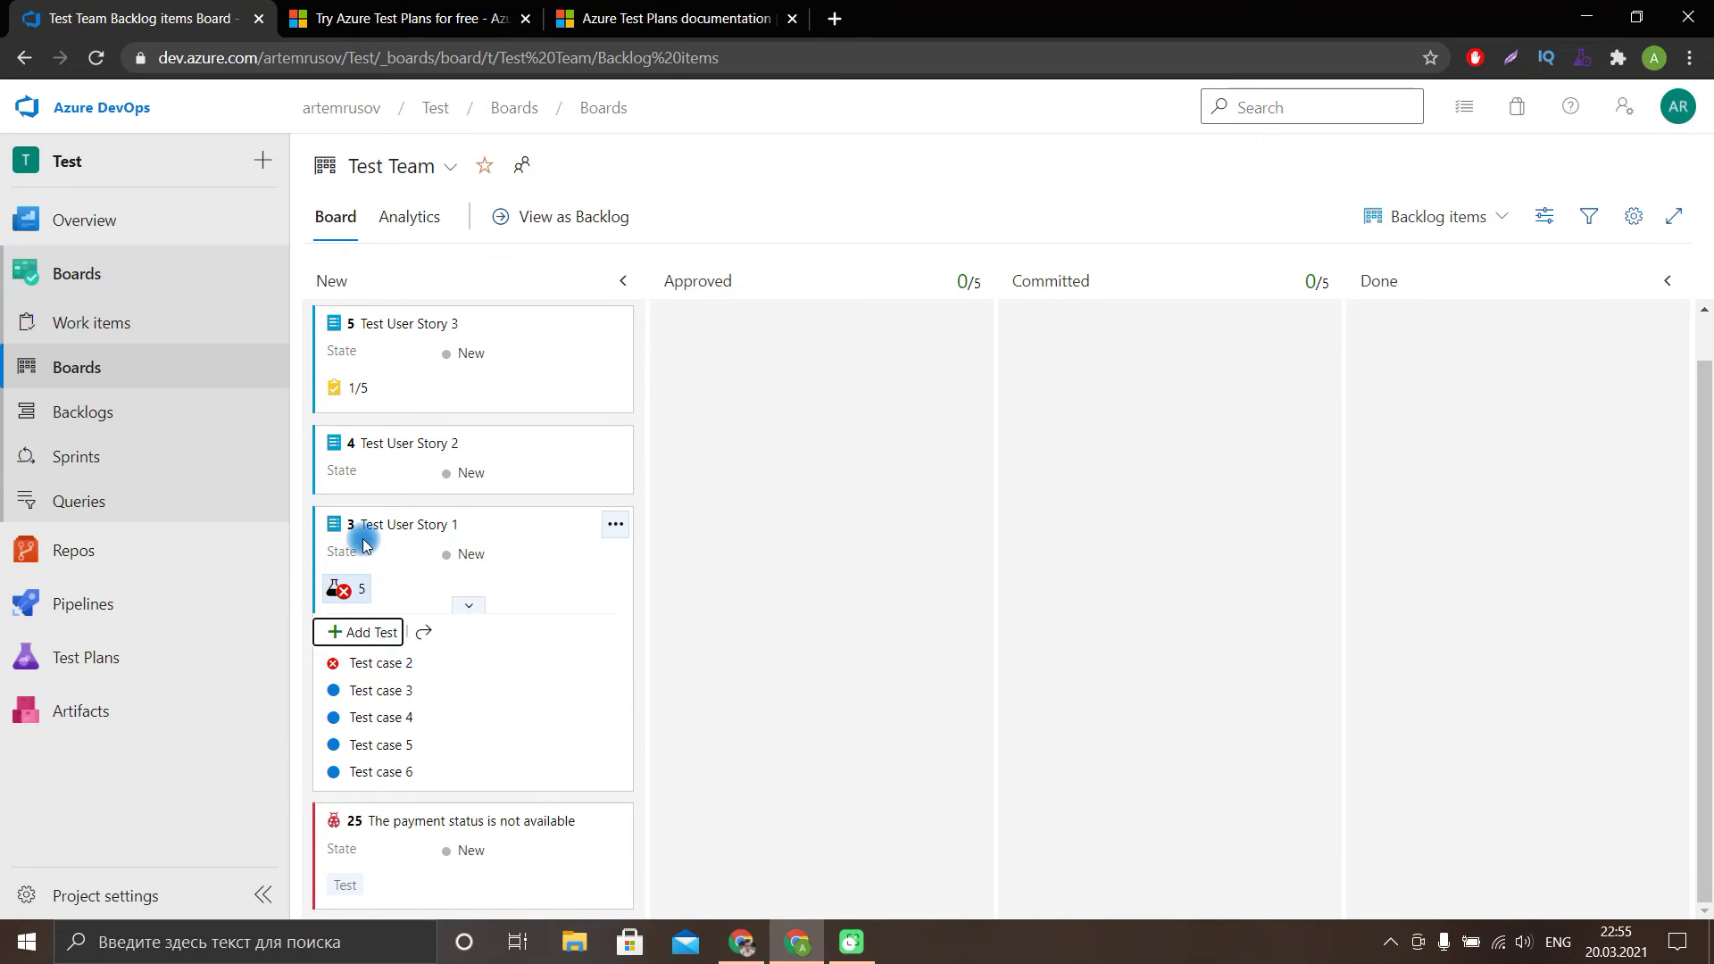
pyautogui.click(687, 630)
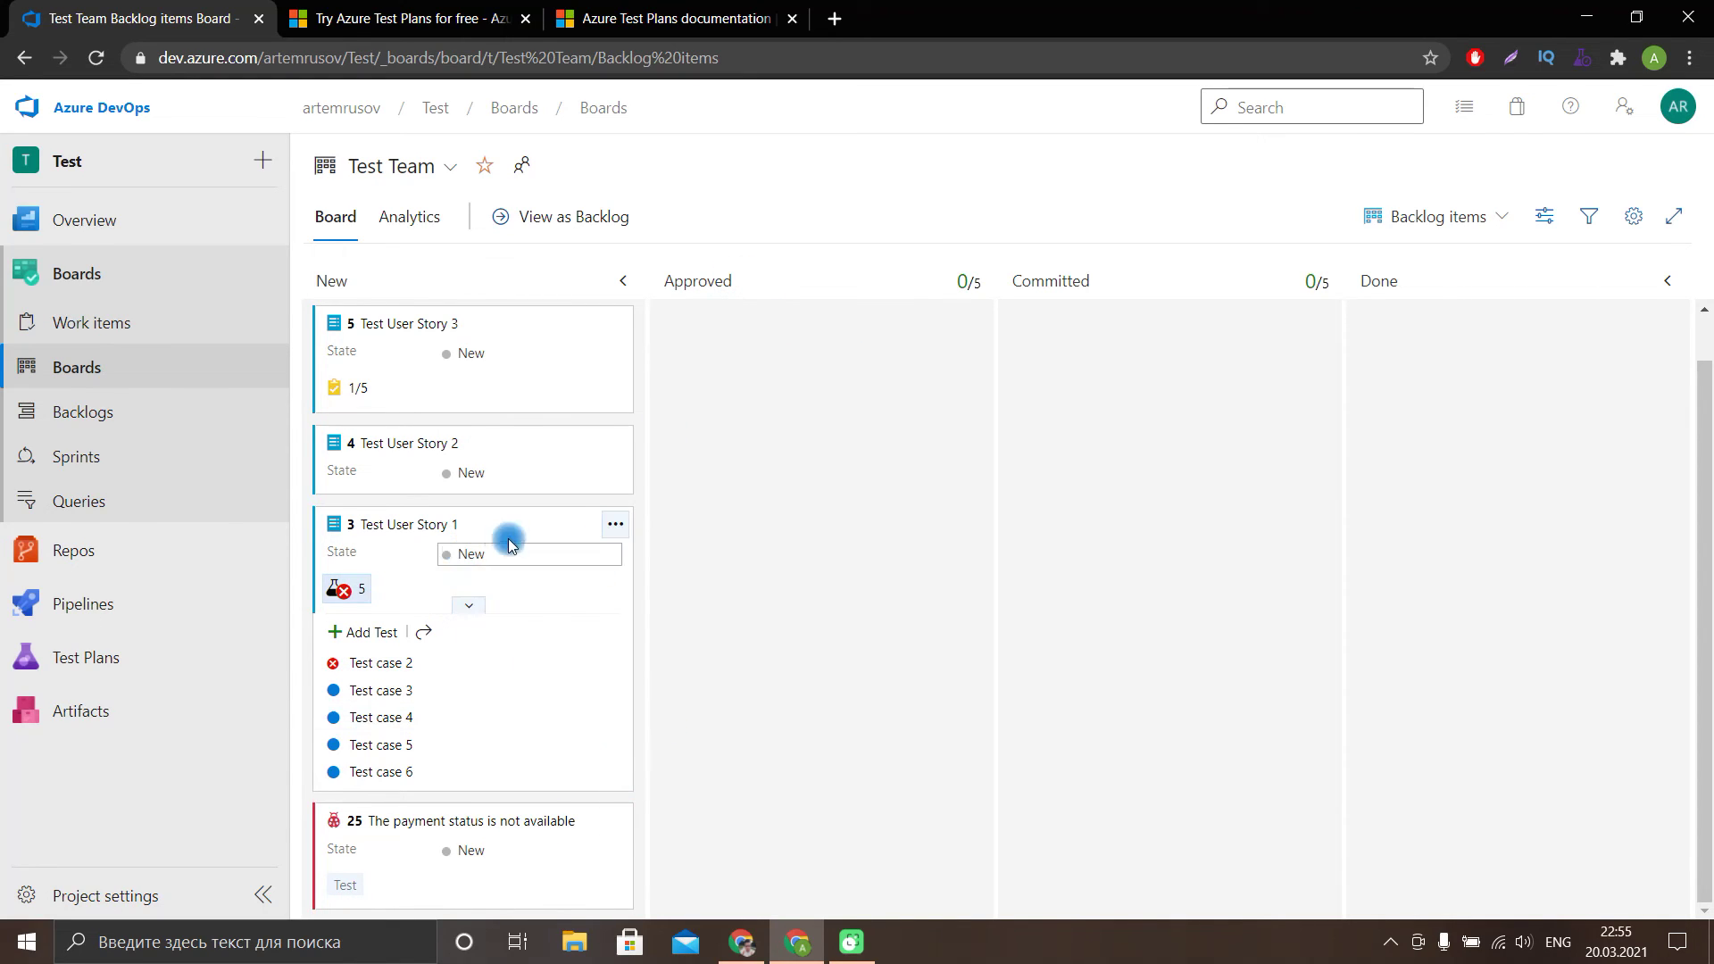
# Add a test titled "Test case 6" to the Test User Story 1 card and open the new test case.
pyautogui.click(614, 529)
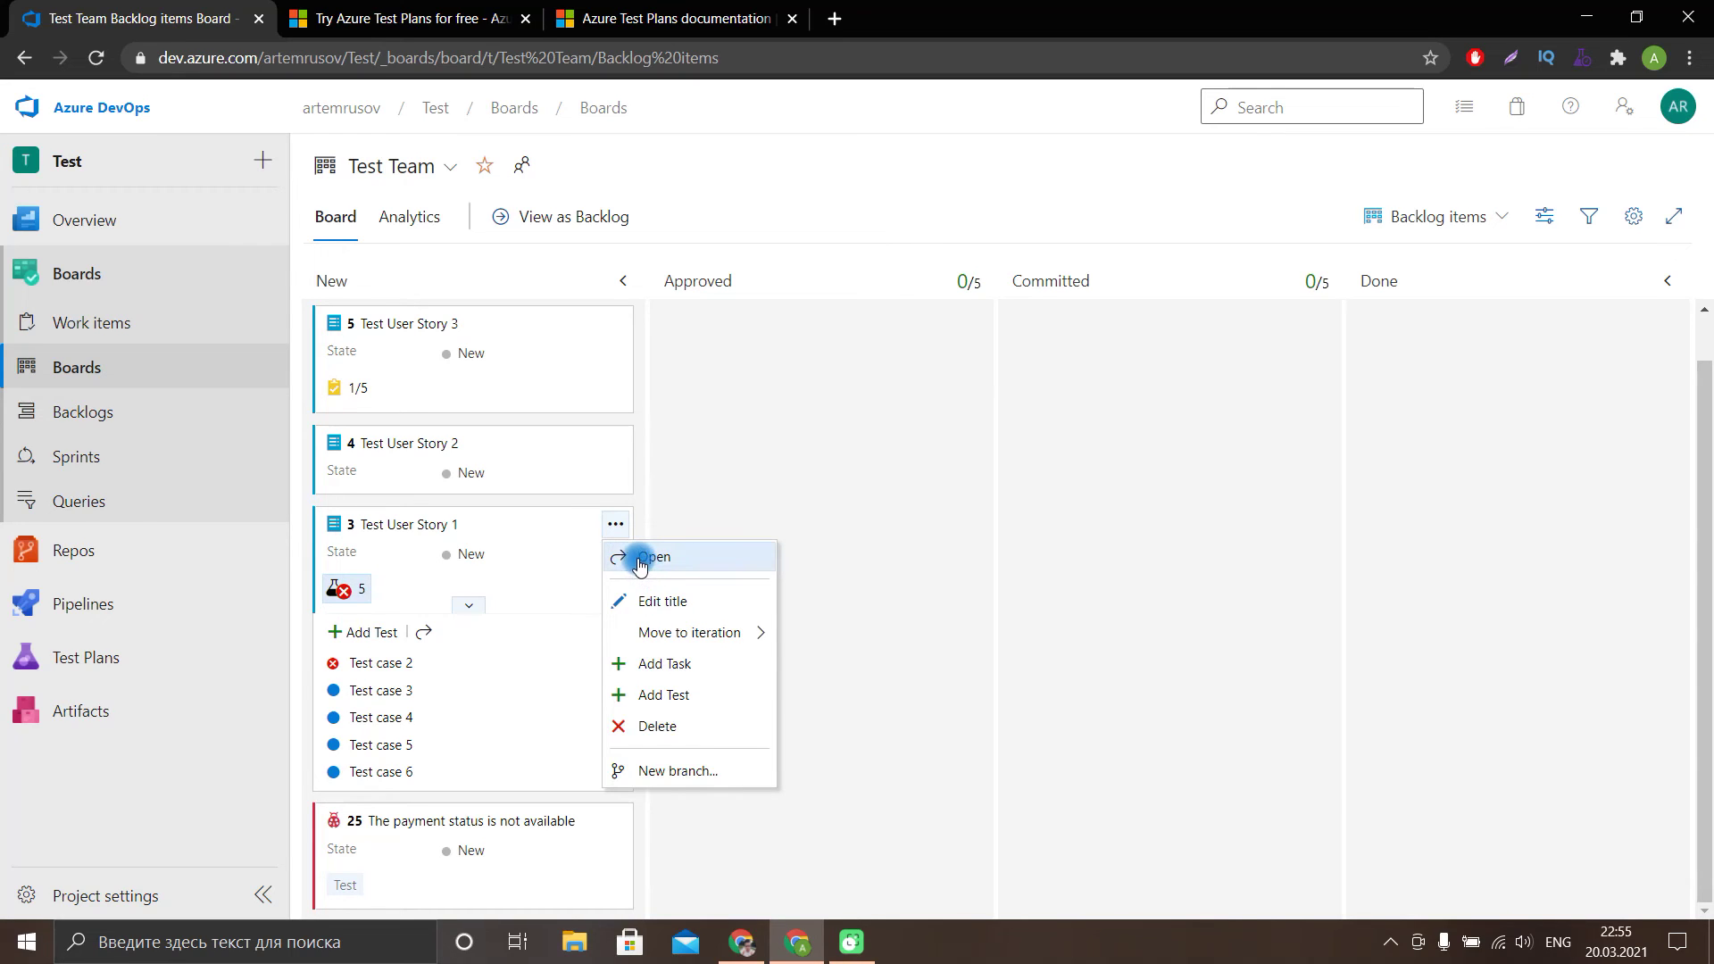
pyautogui.moveTo(661, 638)
pyautogui.click(701, 695)
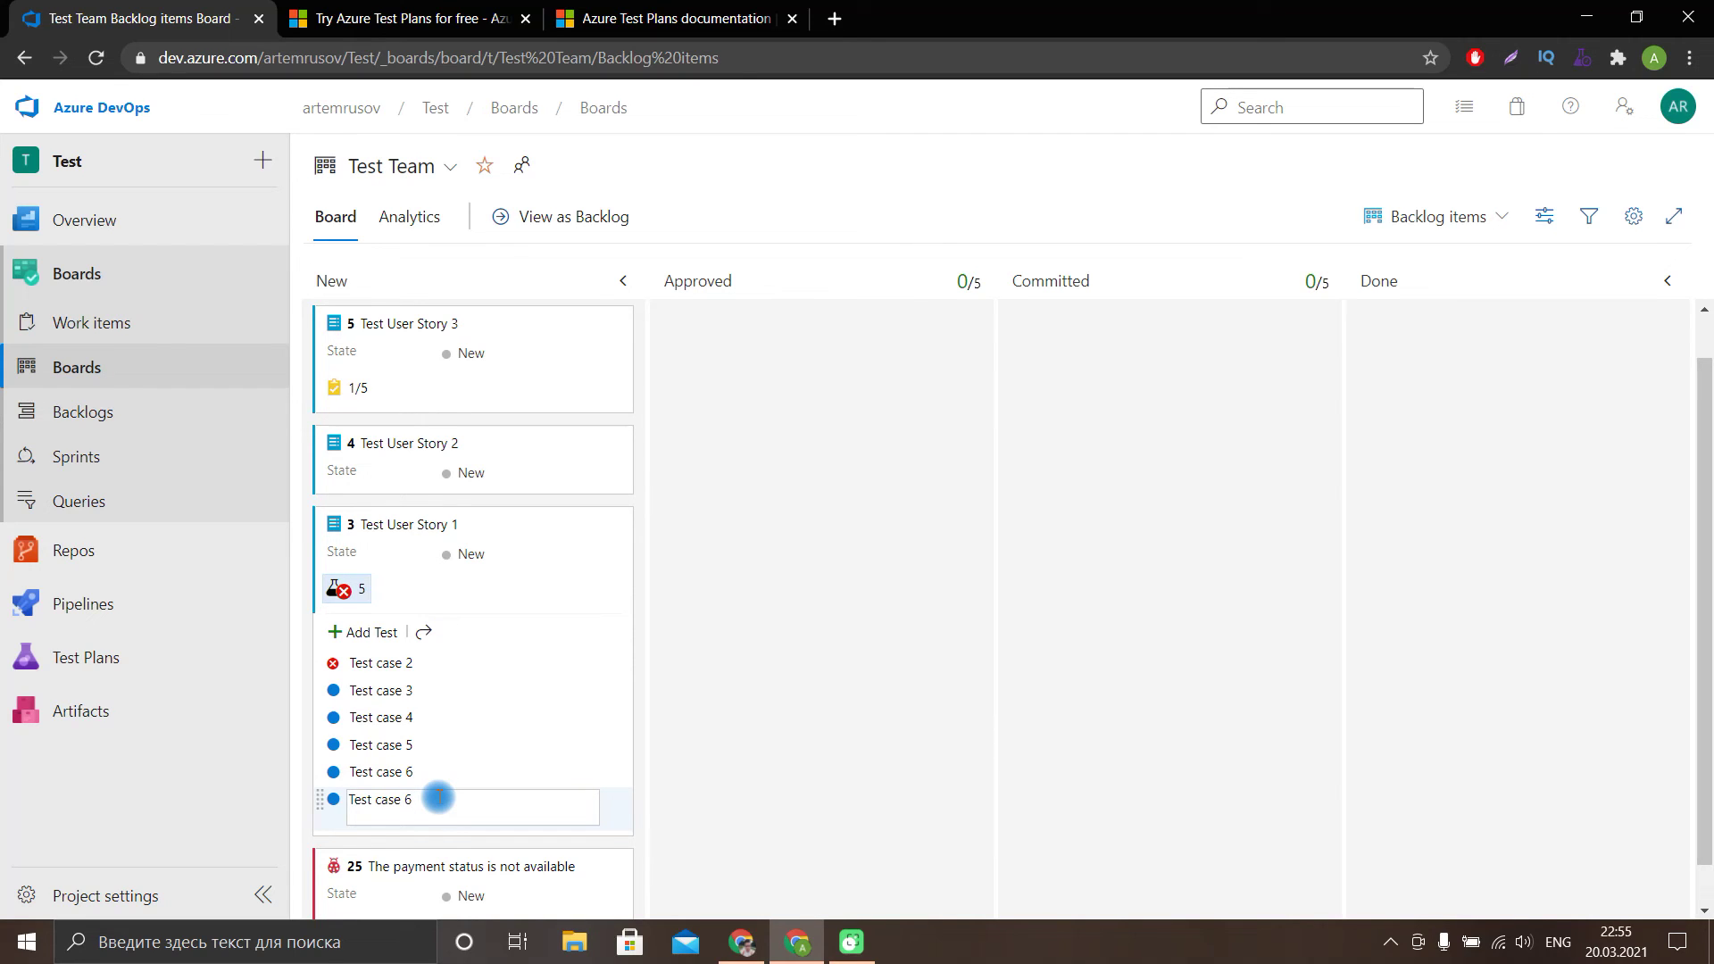
pyautogui.press('Return')
pyautogui.click(430, 800)
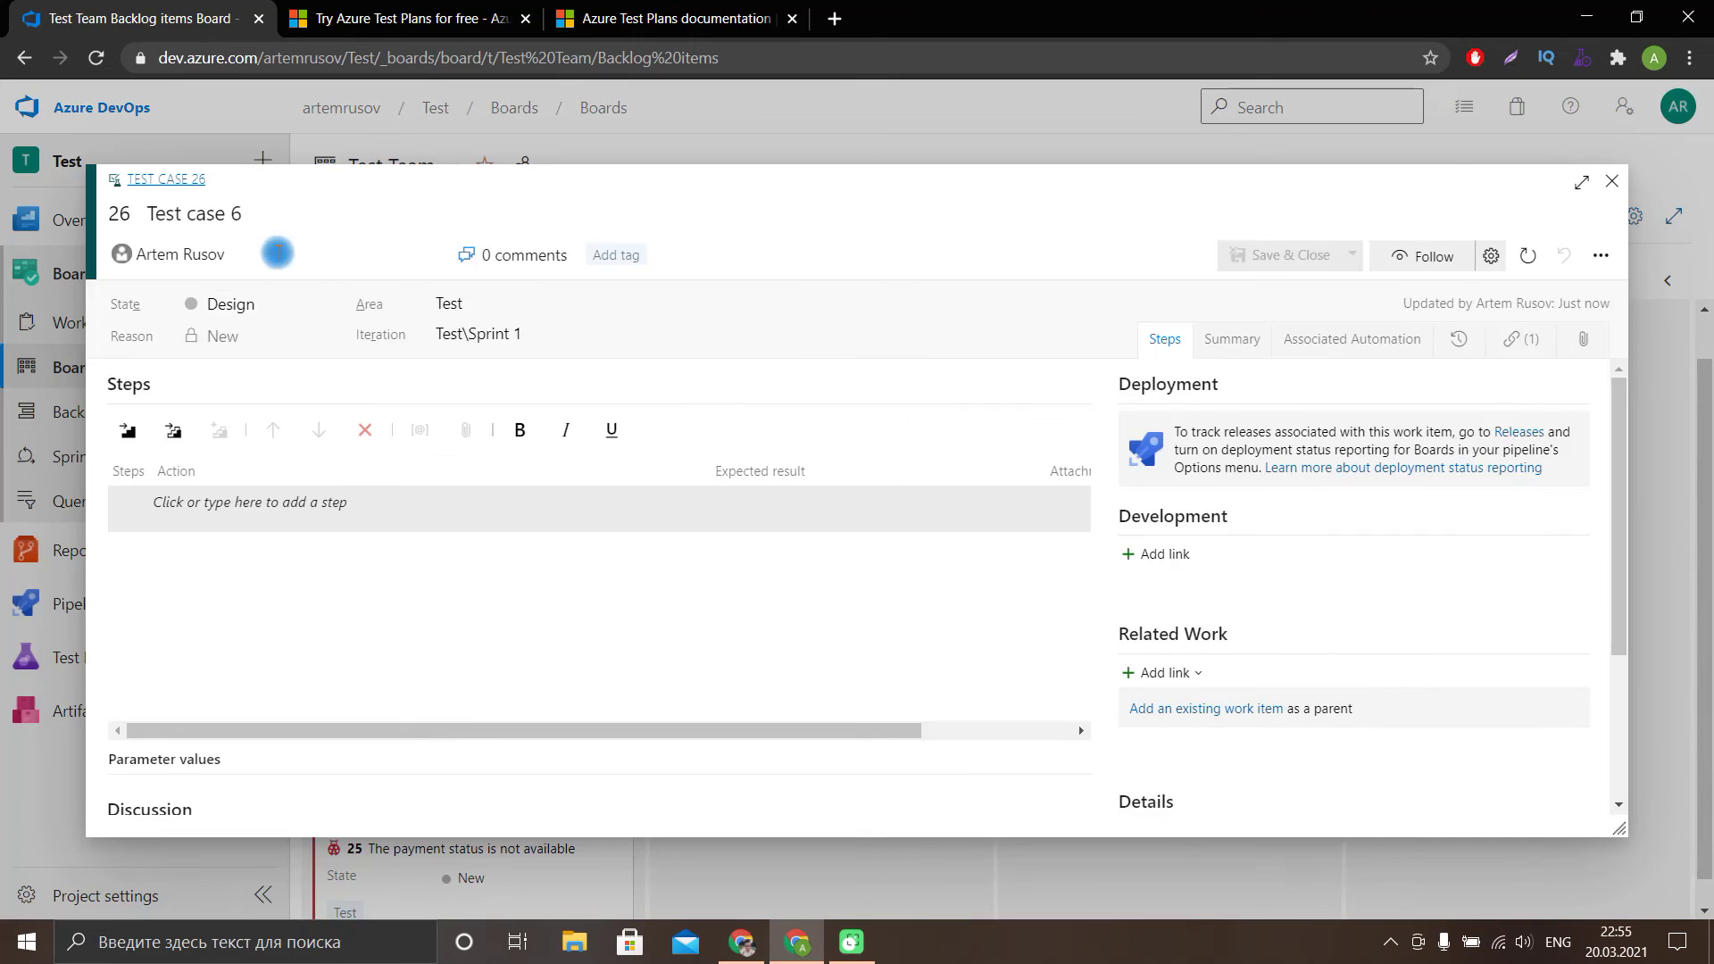
# Rename the newly added test case to "Test case 7", check its linked user story and save it.
pyautogui.click(281, 212)
pyautogui.write('7')
pyautogui.scroll(-5, 1308, 592)
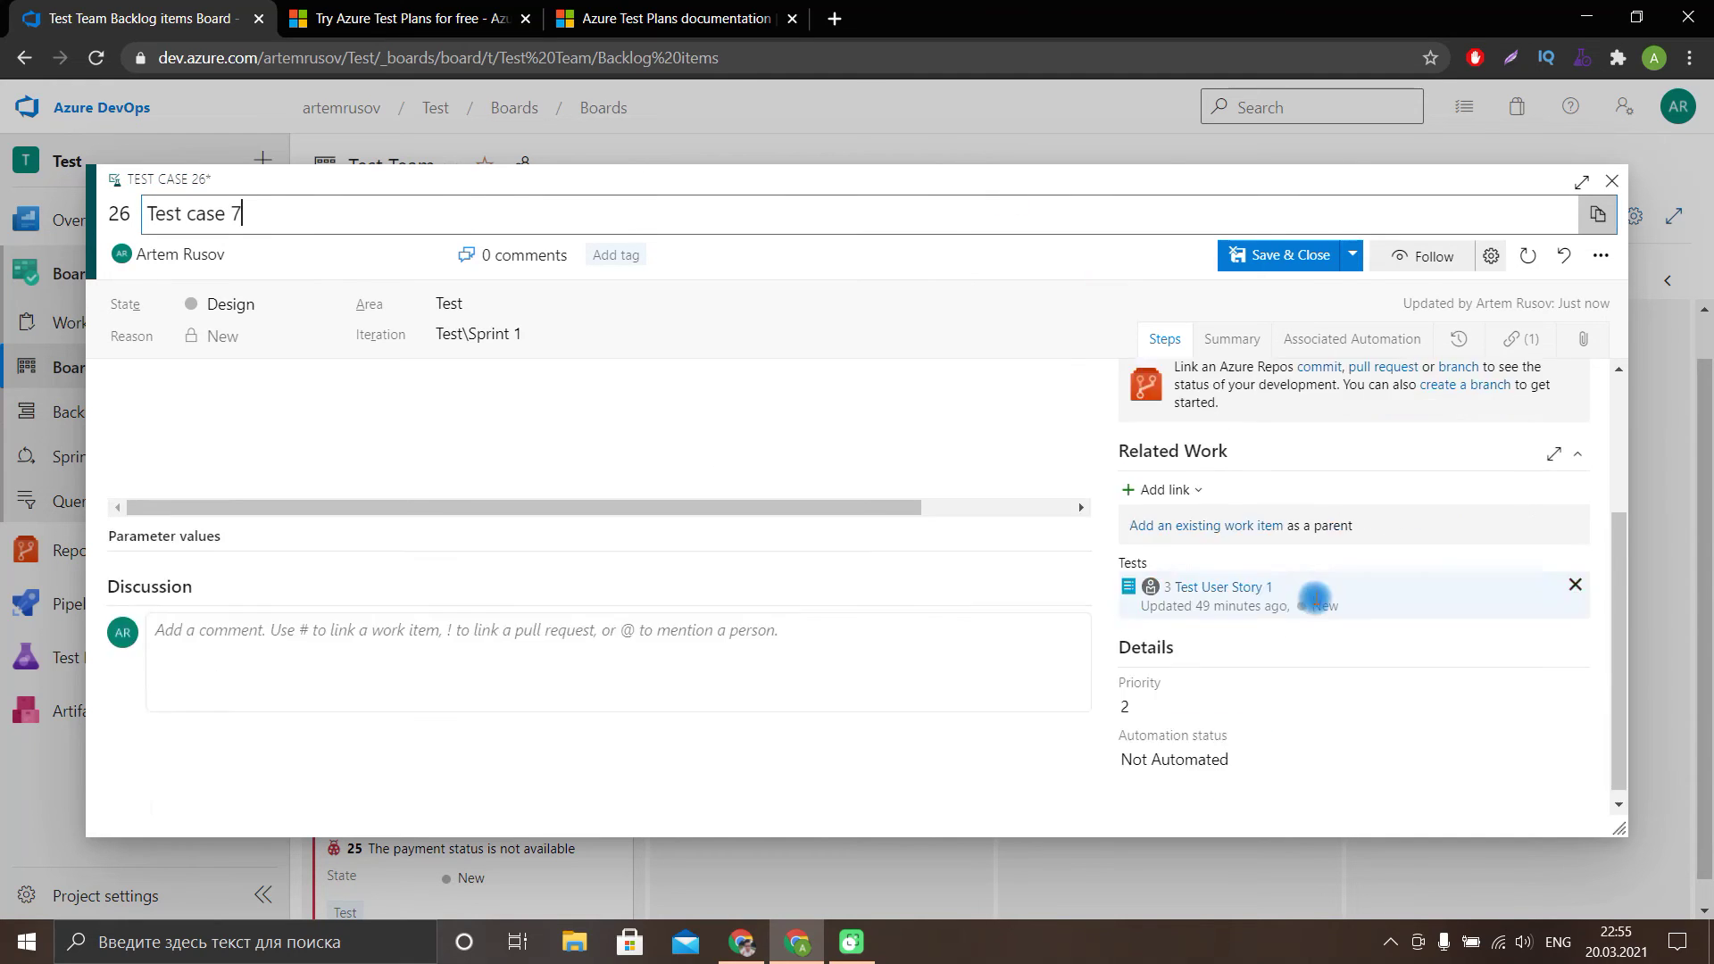
pyautogui.scroll(5, 949, 658)
pyautogui.hotkey('ctrl', 's')
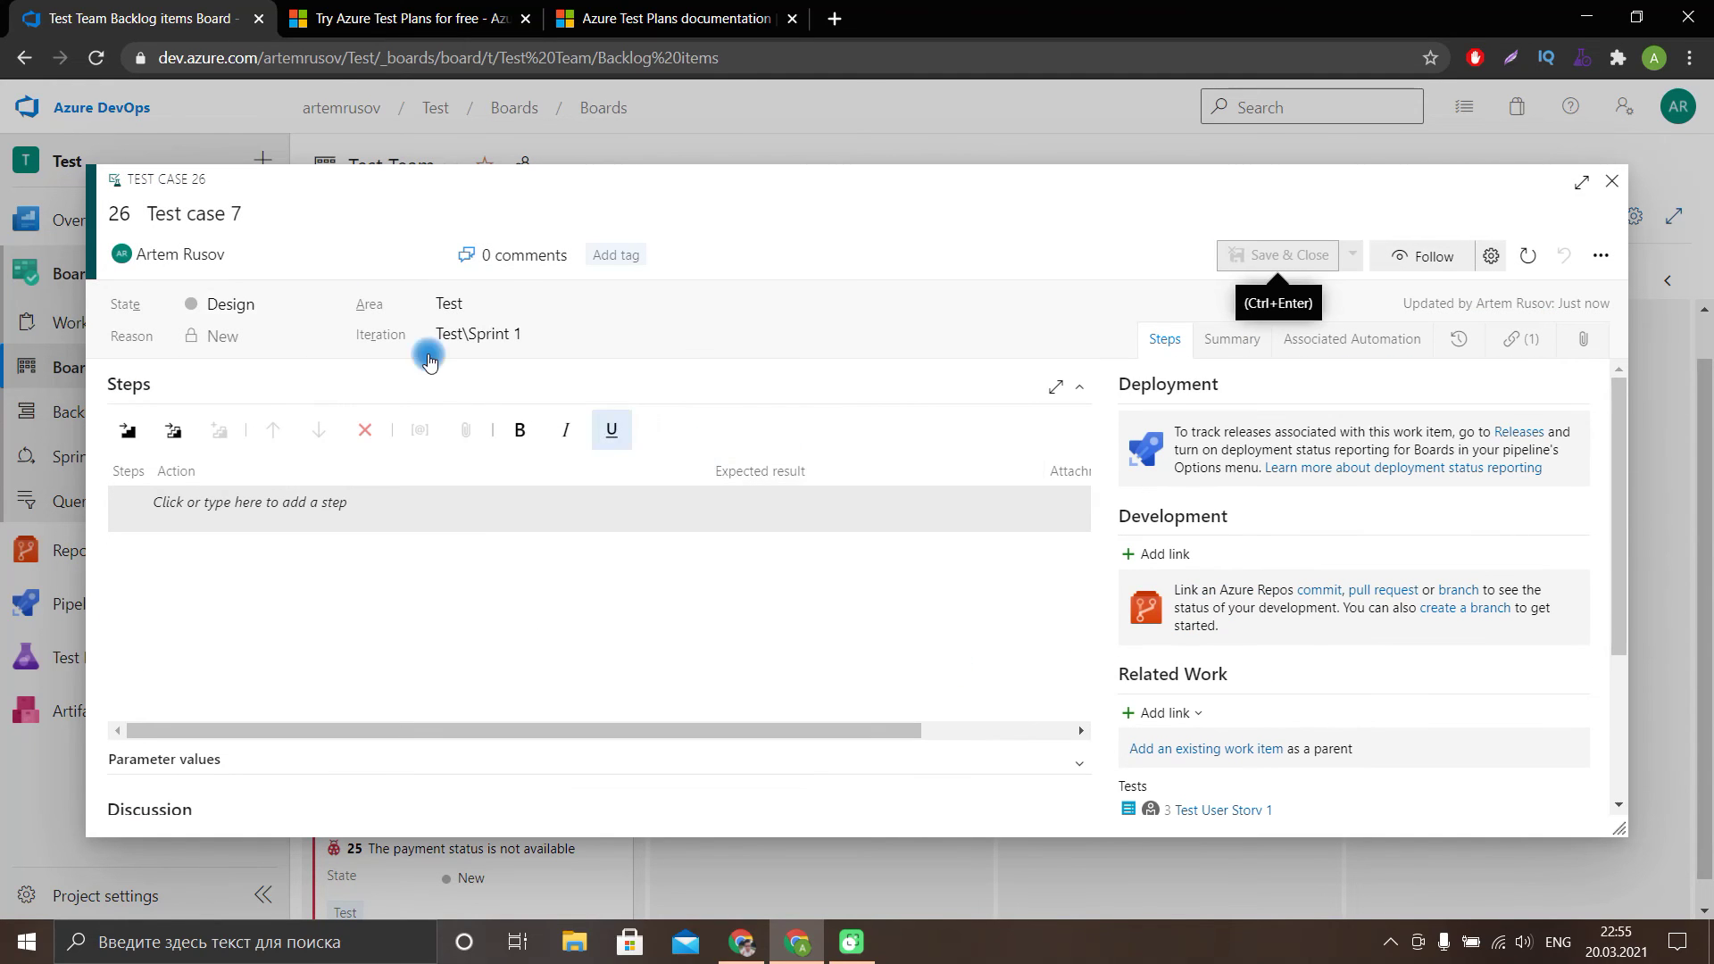
# Close the Test case 7 work item and open the Sprint 1 test plan.
pyautogui.click(1612, 181)
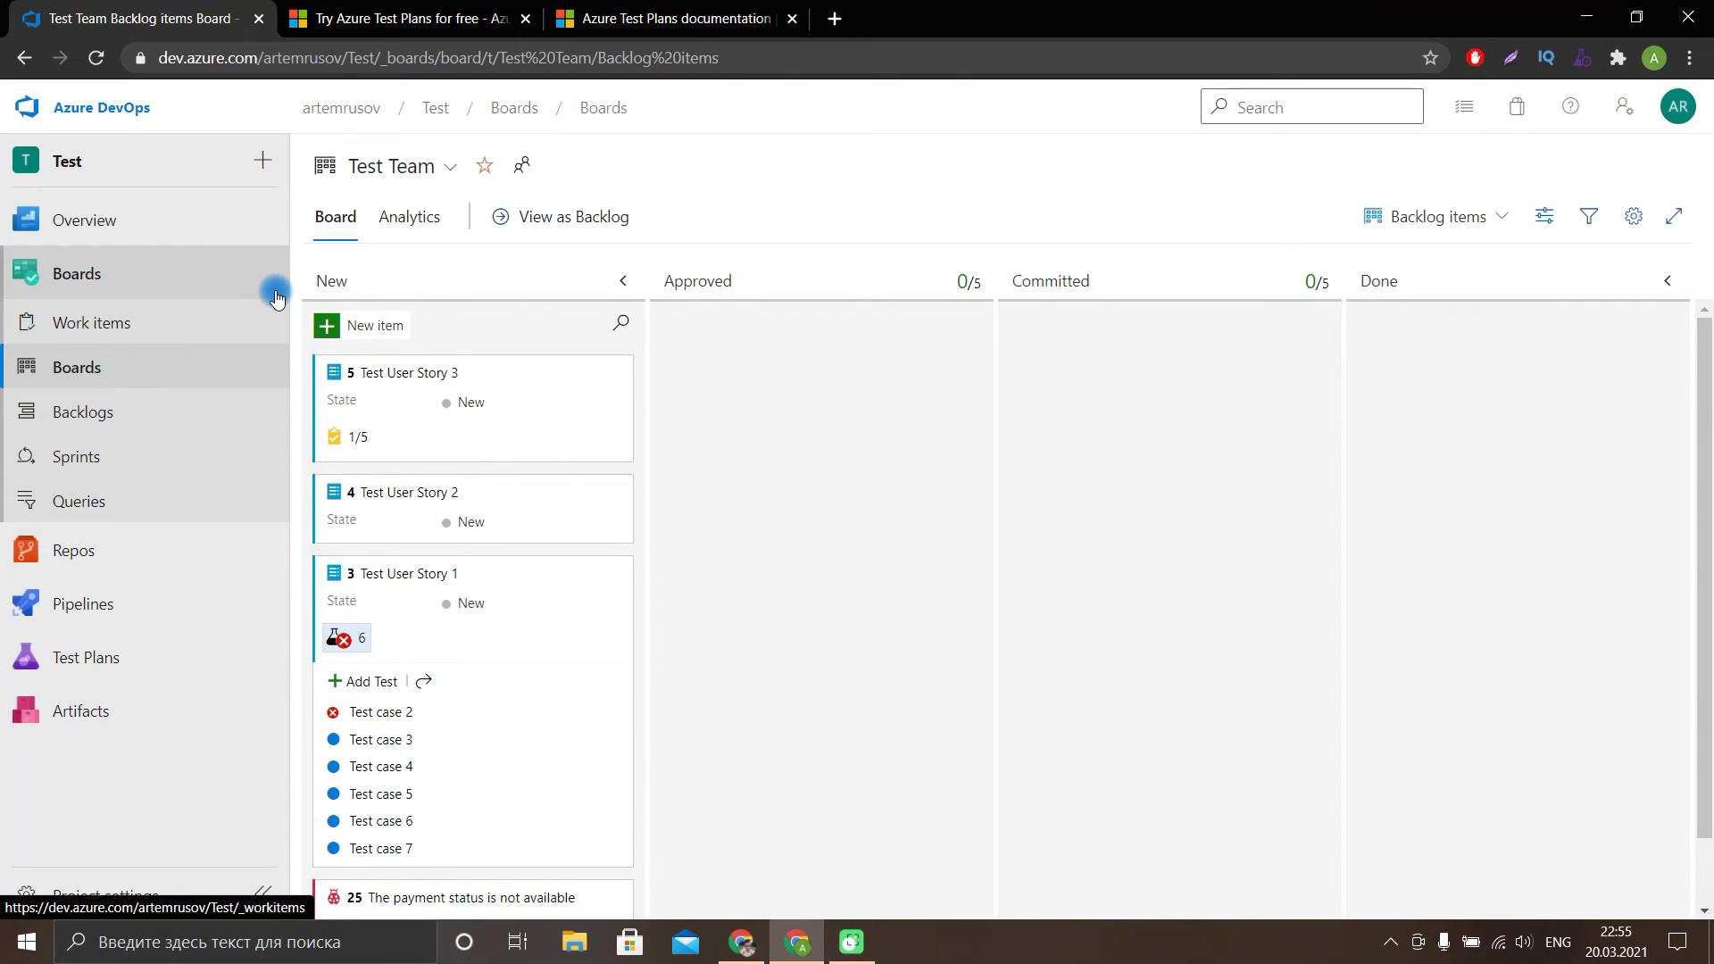
pyautogui.moveTo(521, 405)
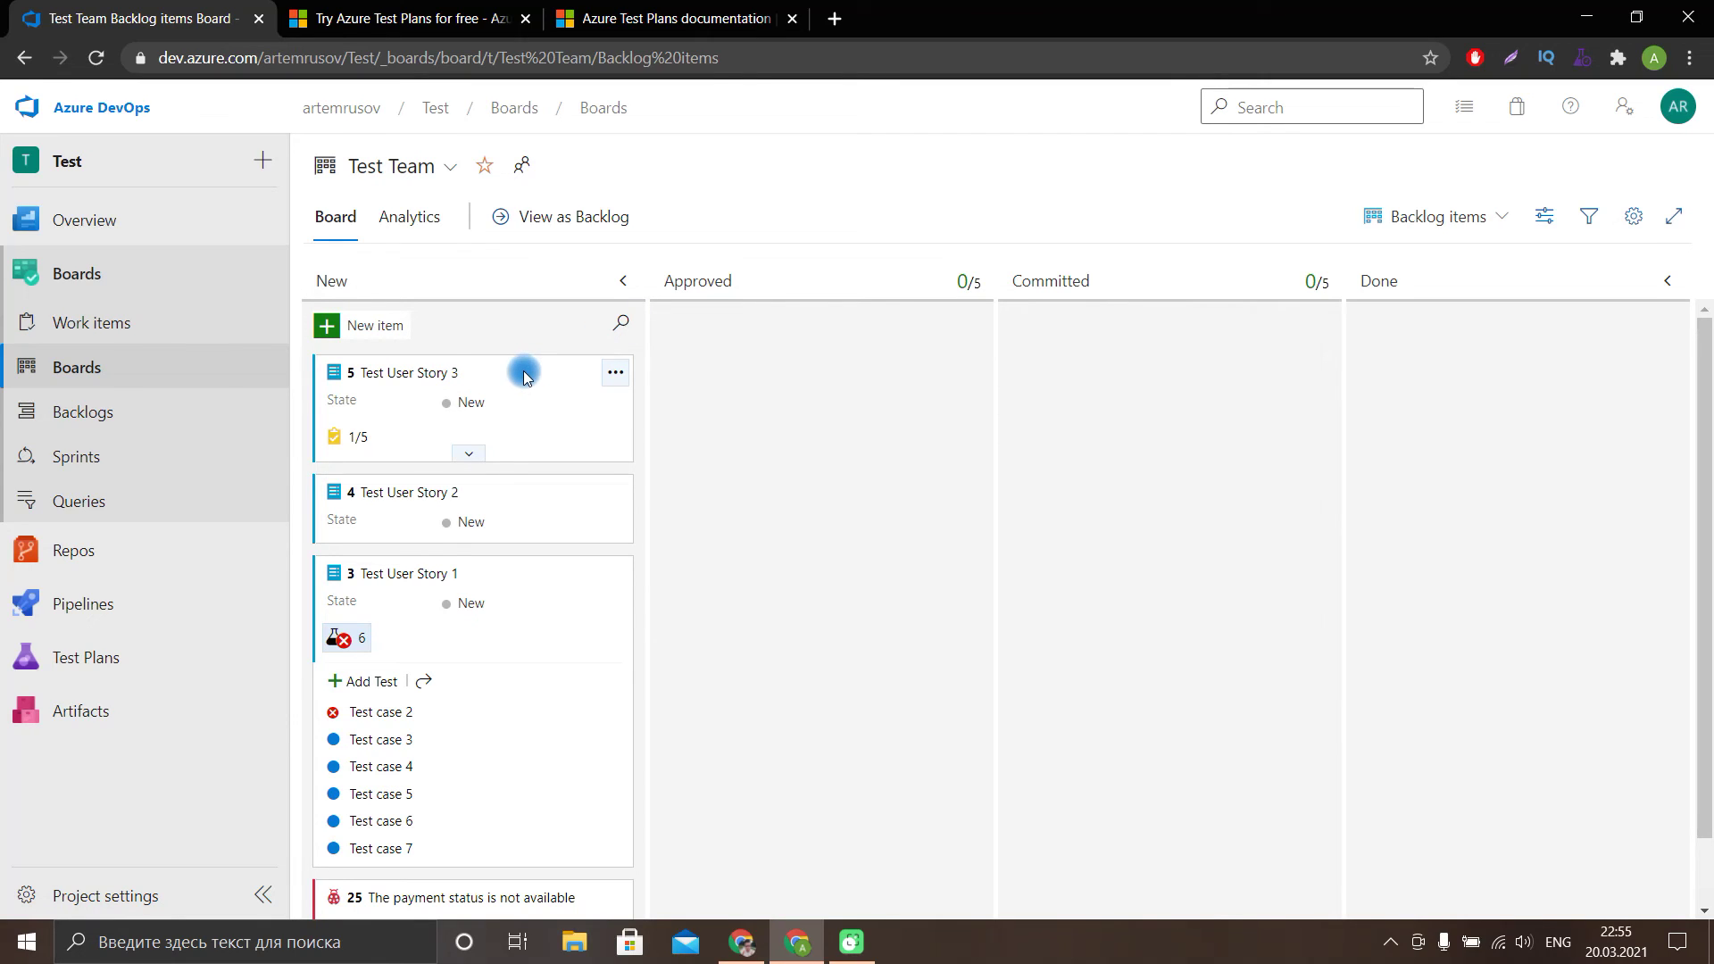
pyautogui.moveTo(524, 371); pyautogui.dragTo(622, 413)
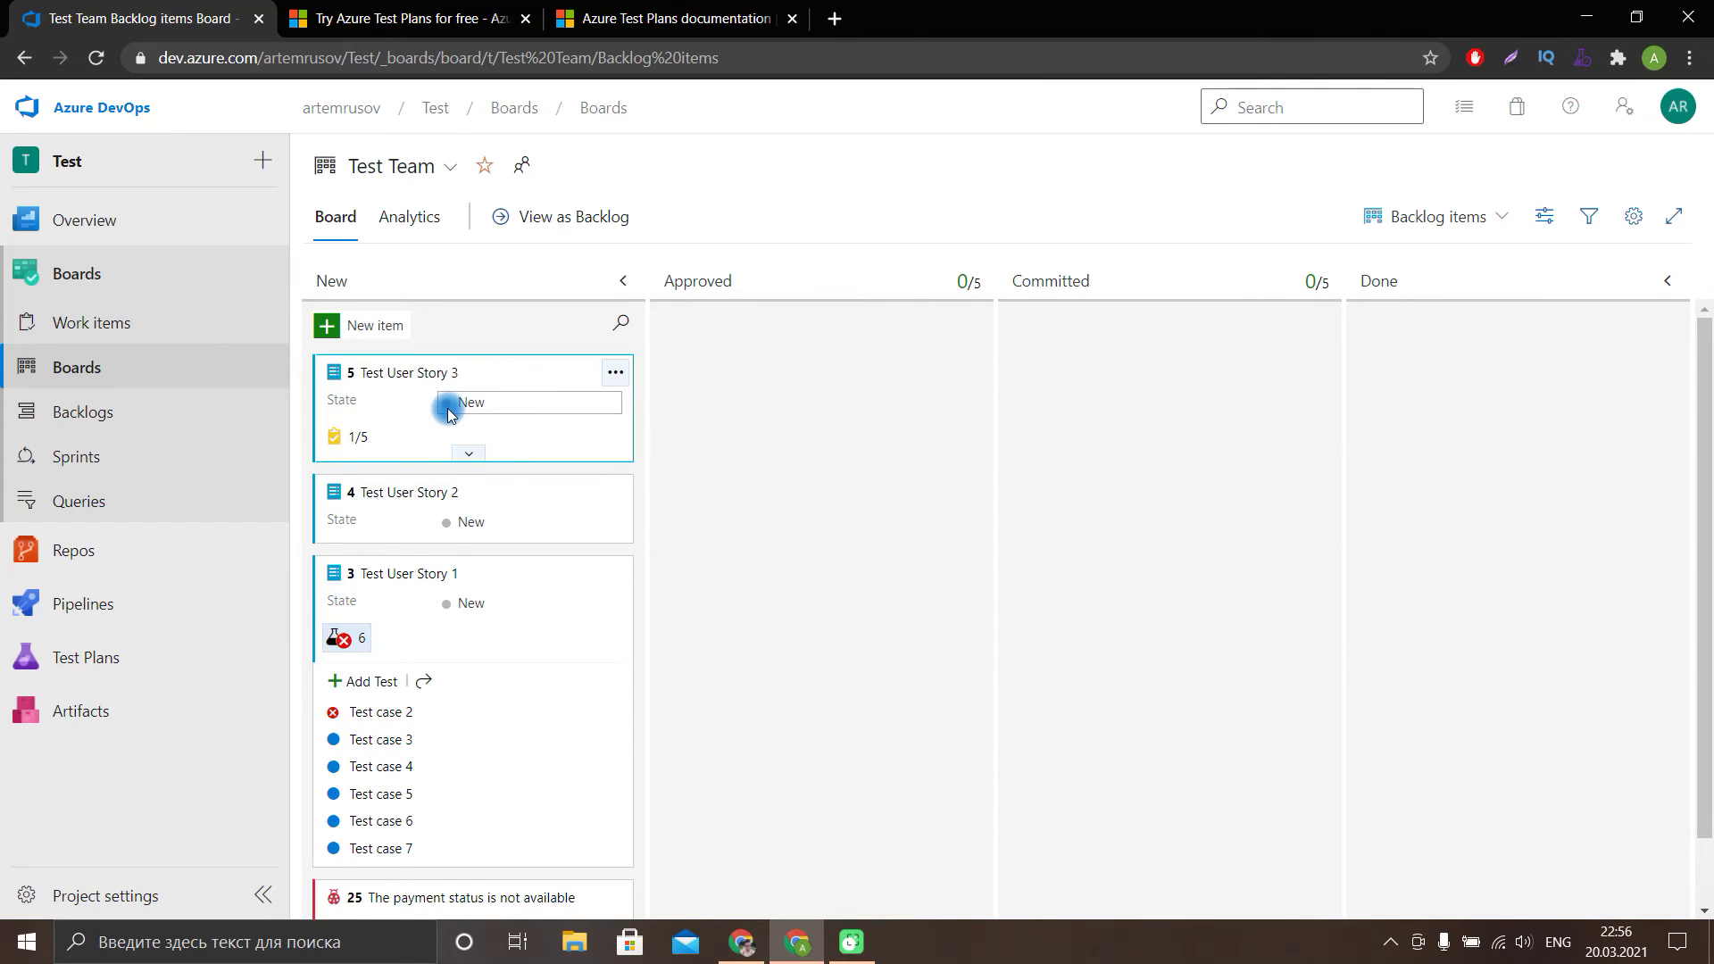
pyautogui.click(122, 657)
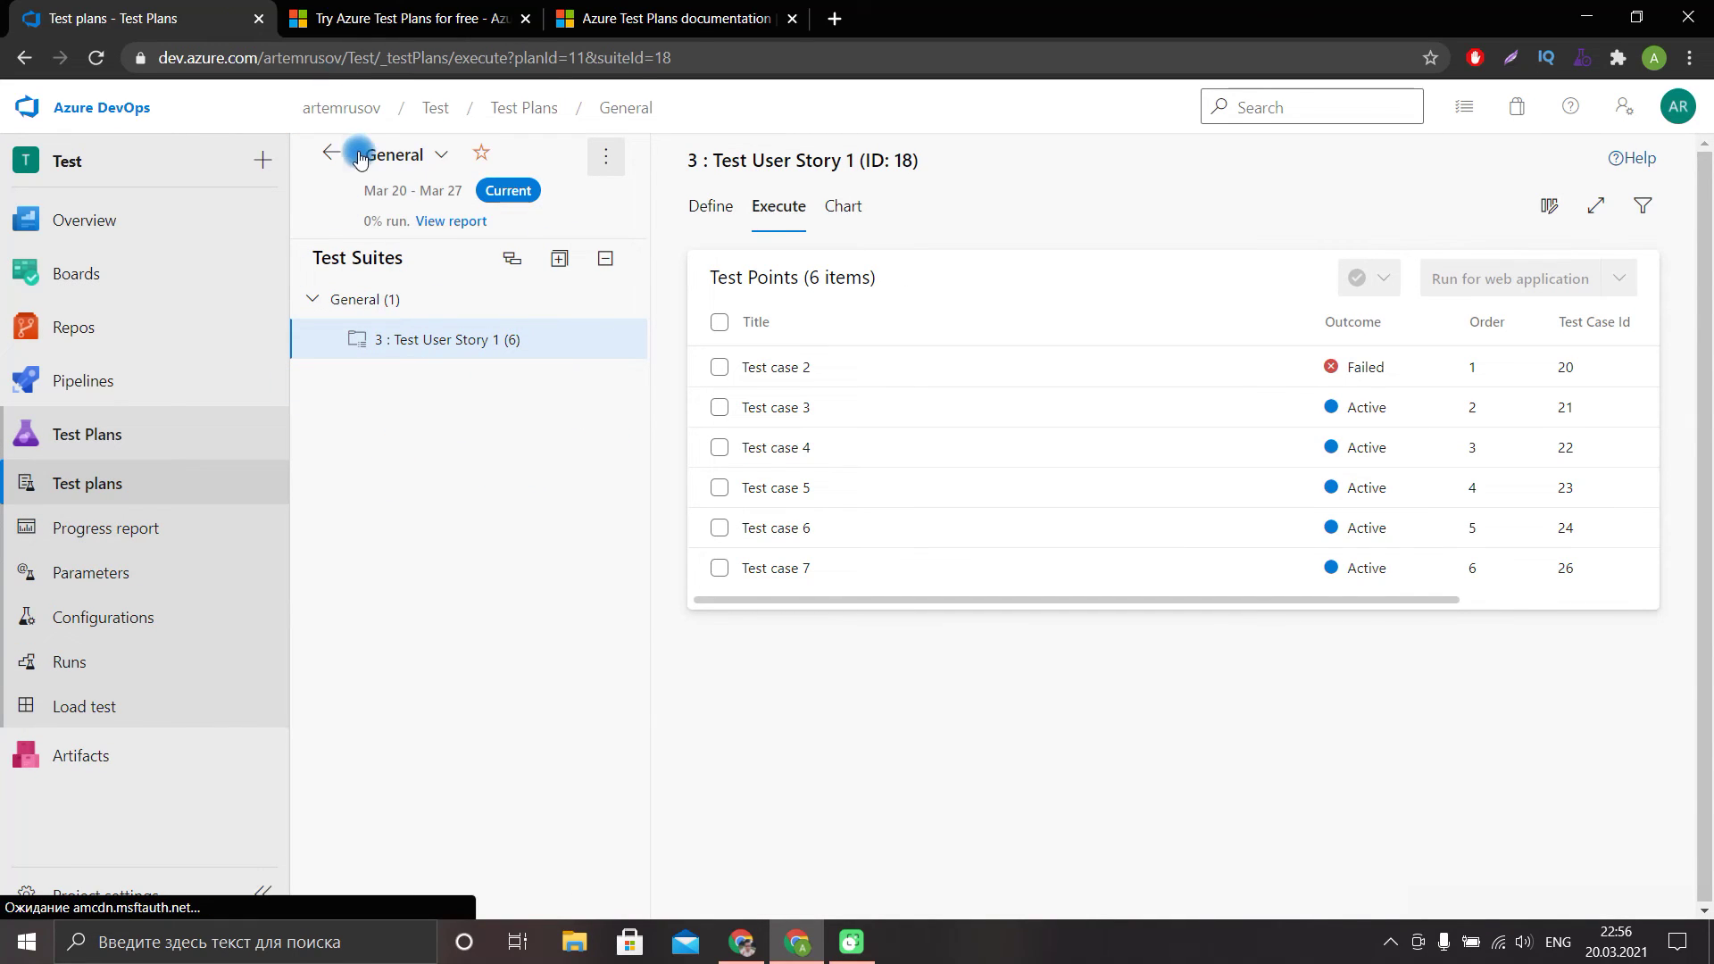
pyautogui.click(331, 152)
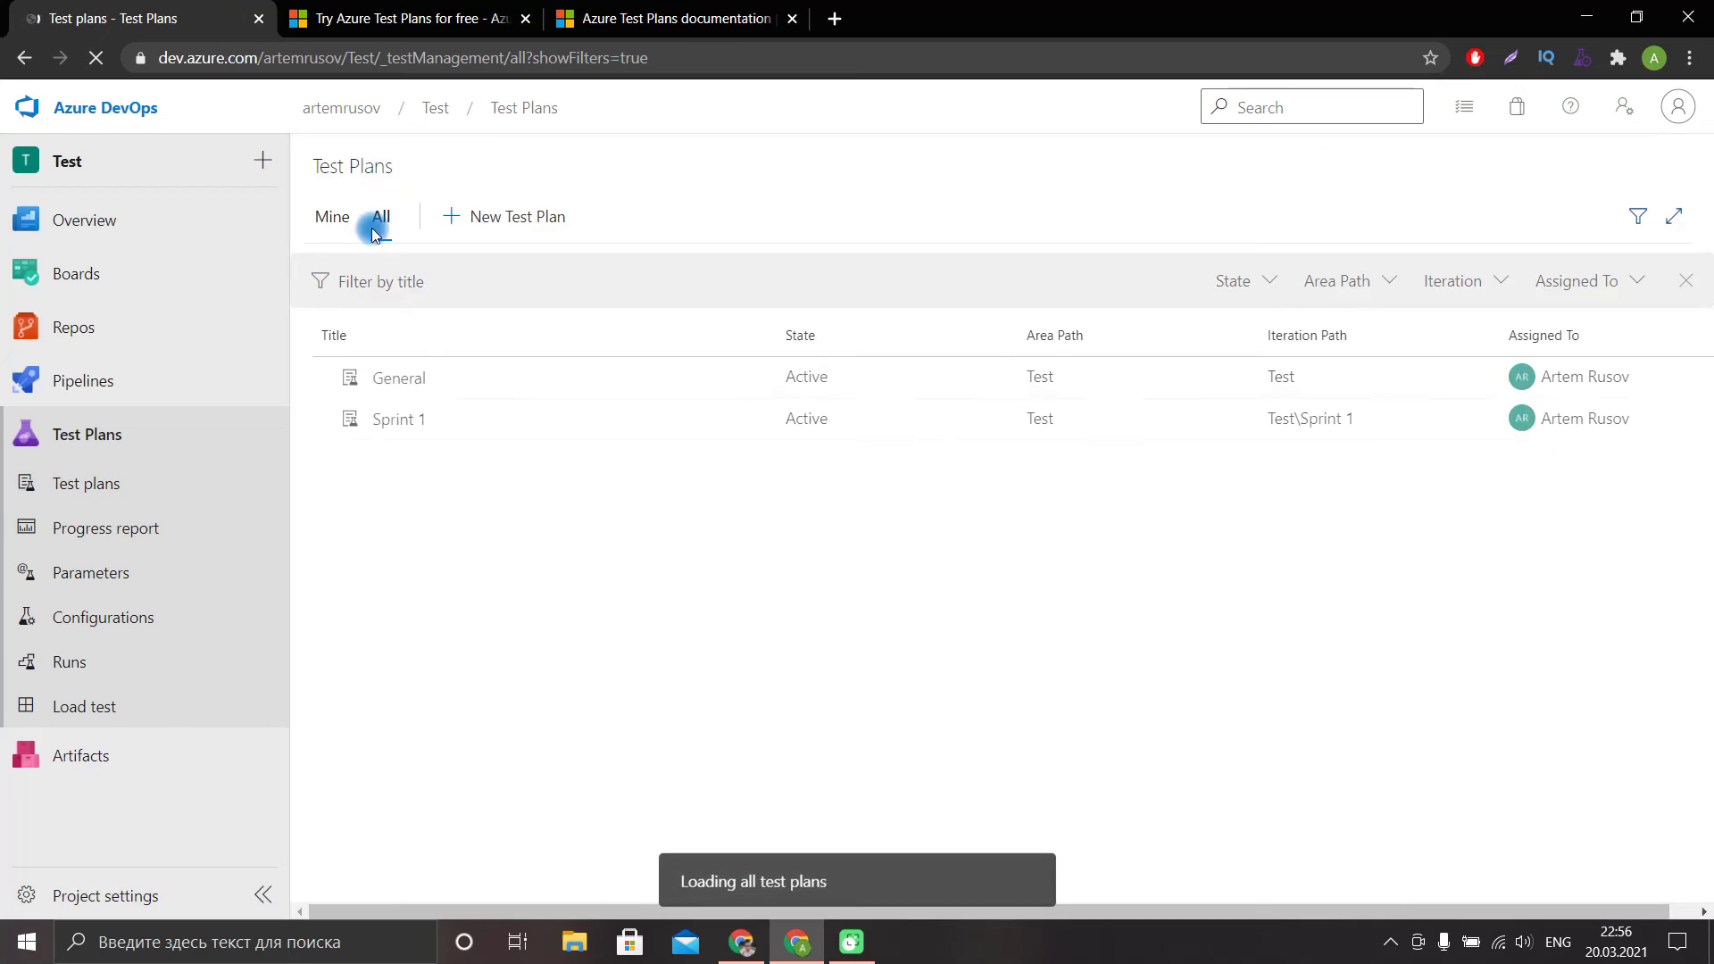
pyautogui.click(383, 427)
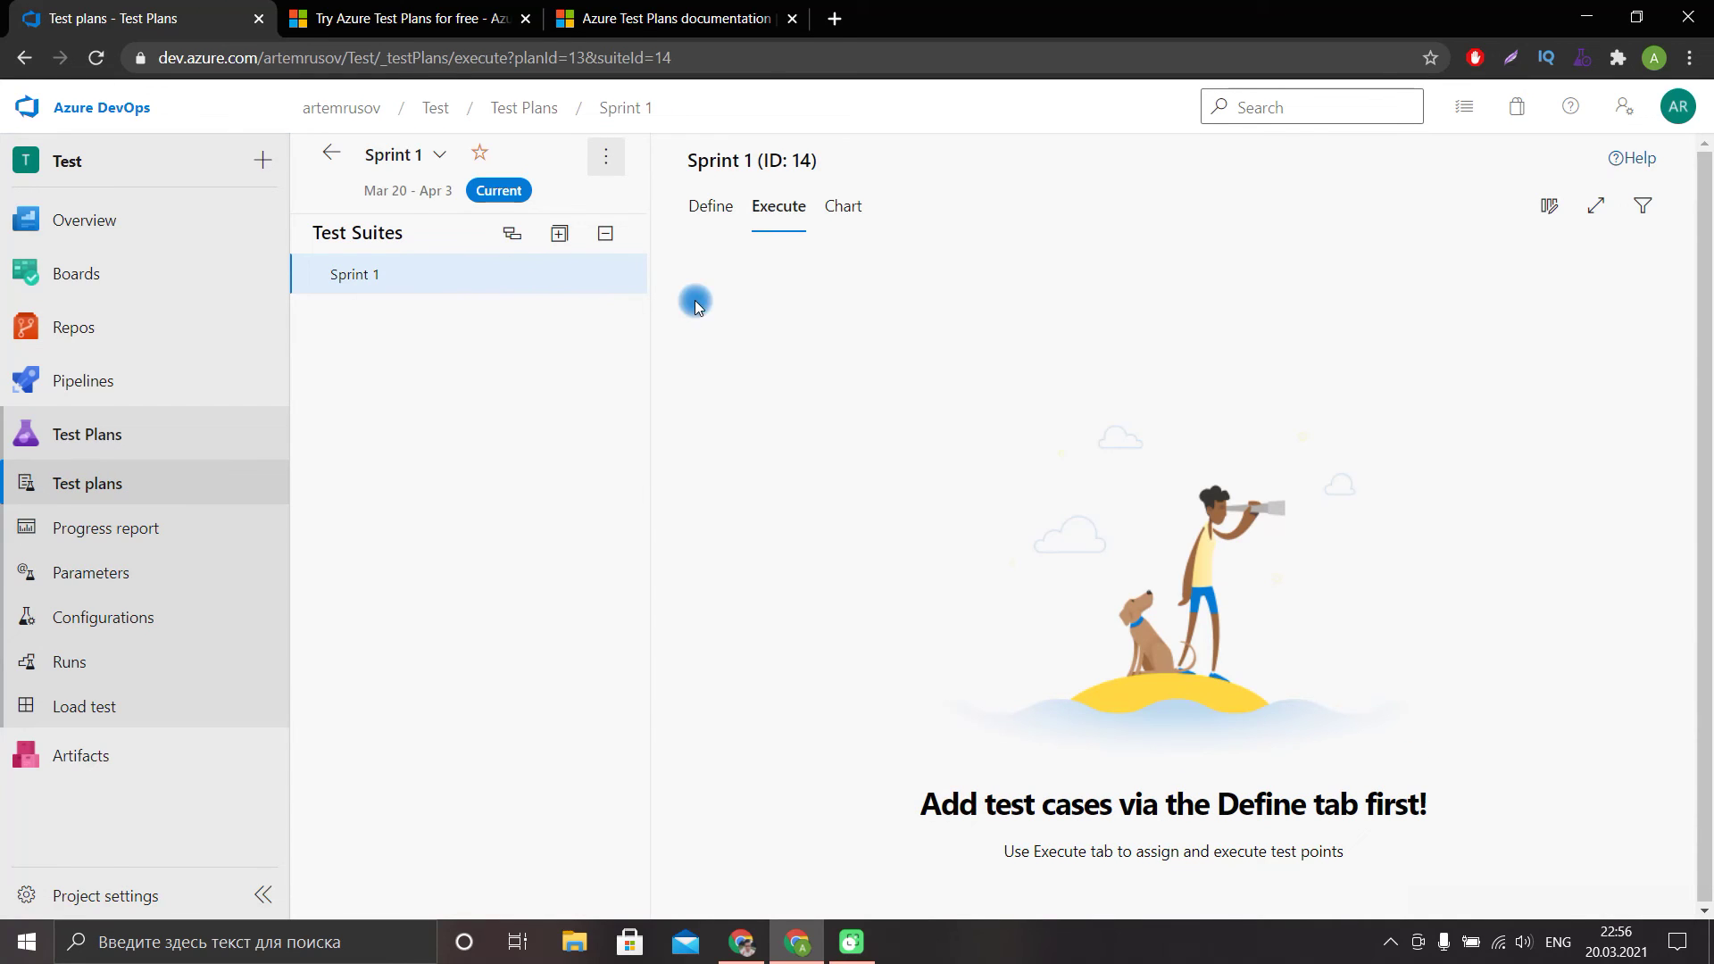
# Create a requirement-based suite under Sprint 1 from Test User Story 1, using the query results.
pyautogui.click(633, 277)
pyautogui.moveTo(581, 321)
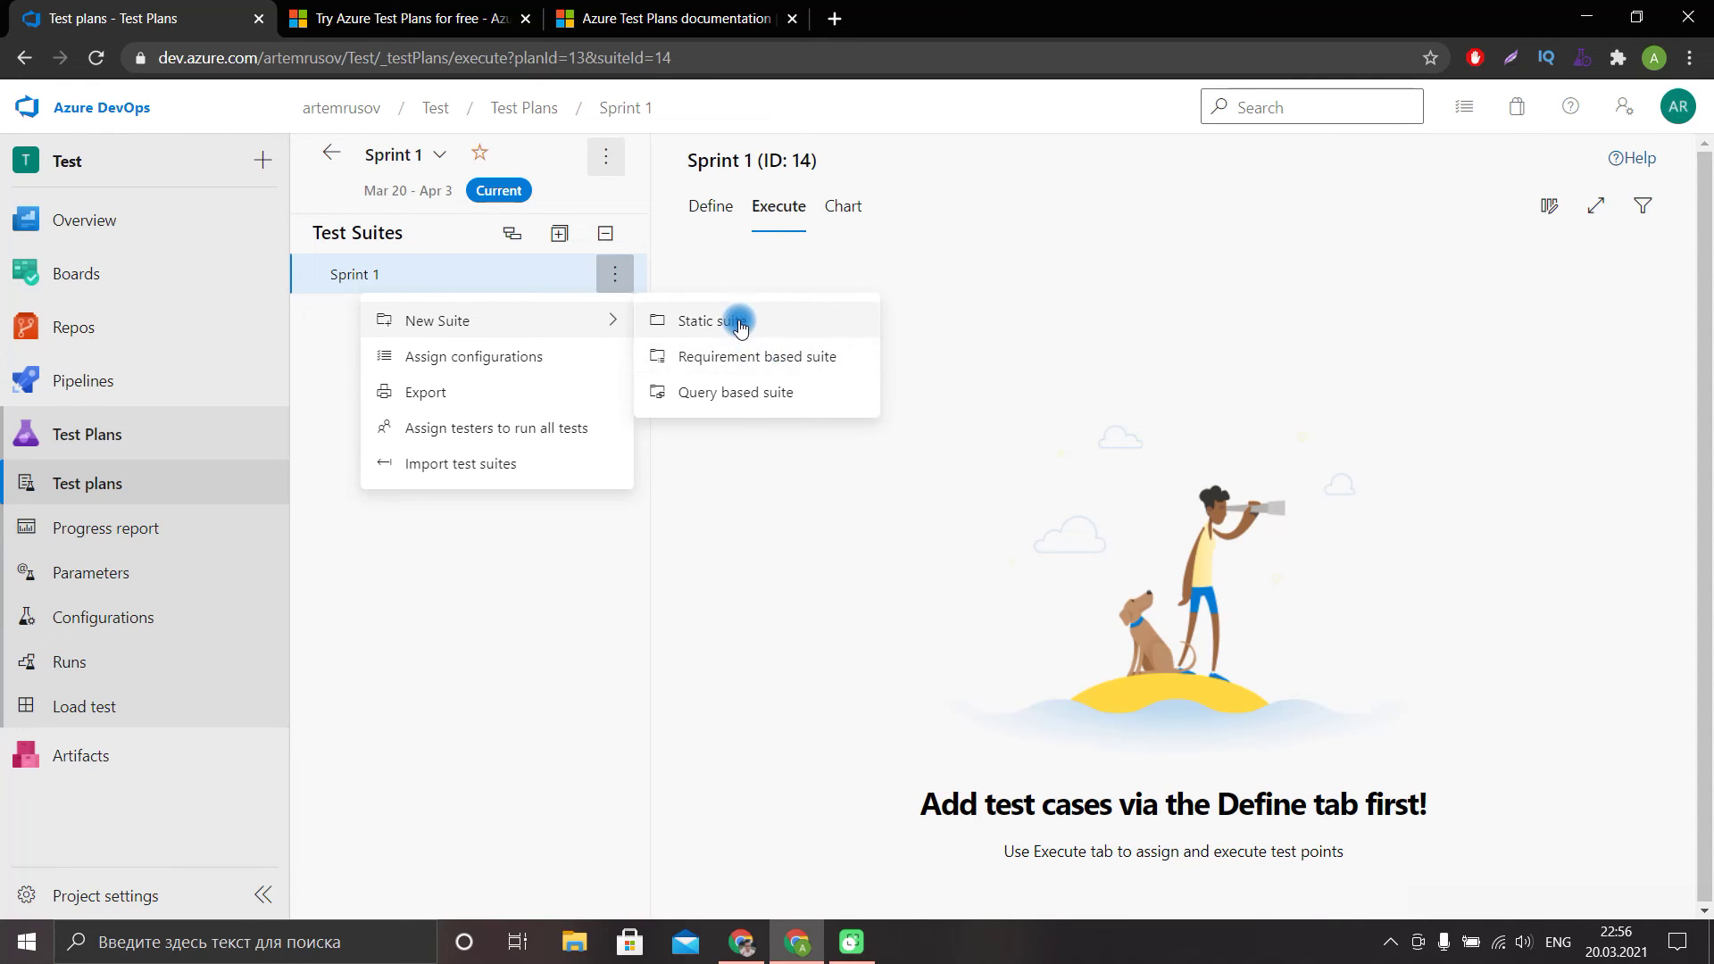
pyautogui.click(740, 356)
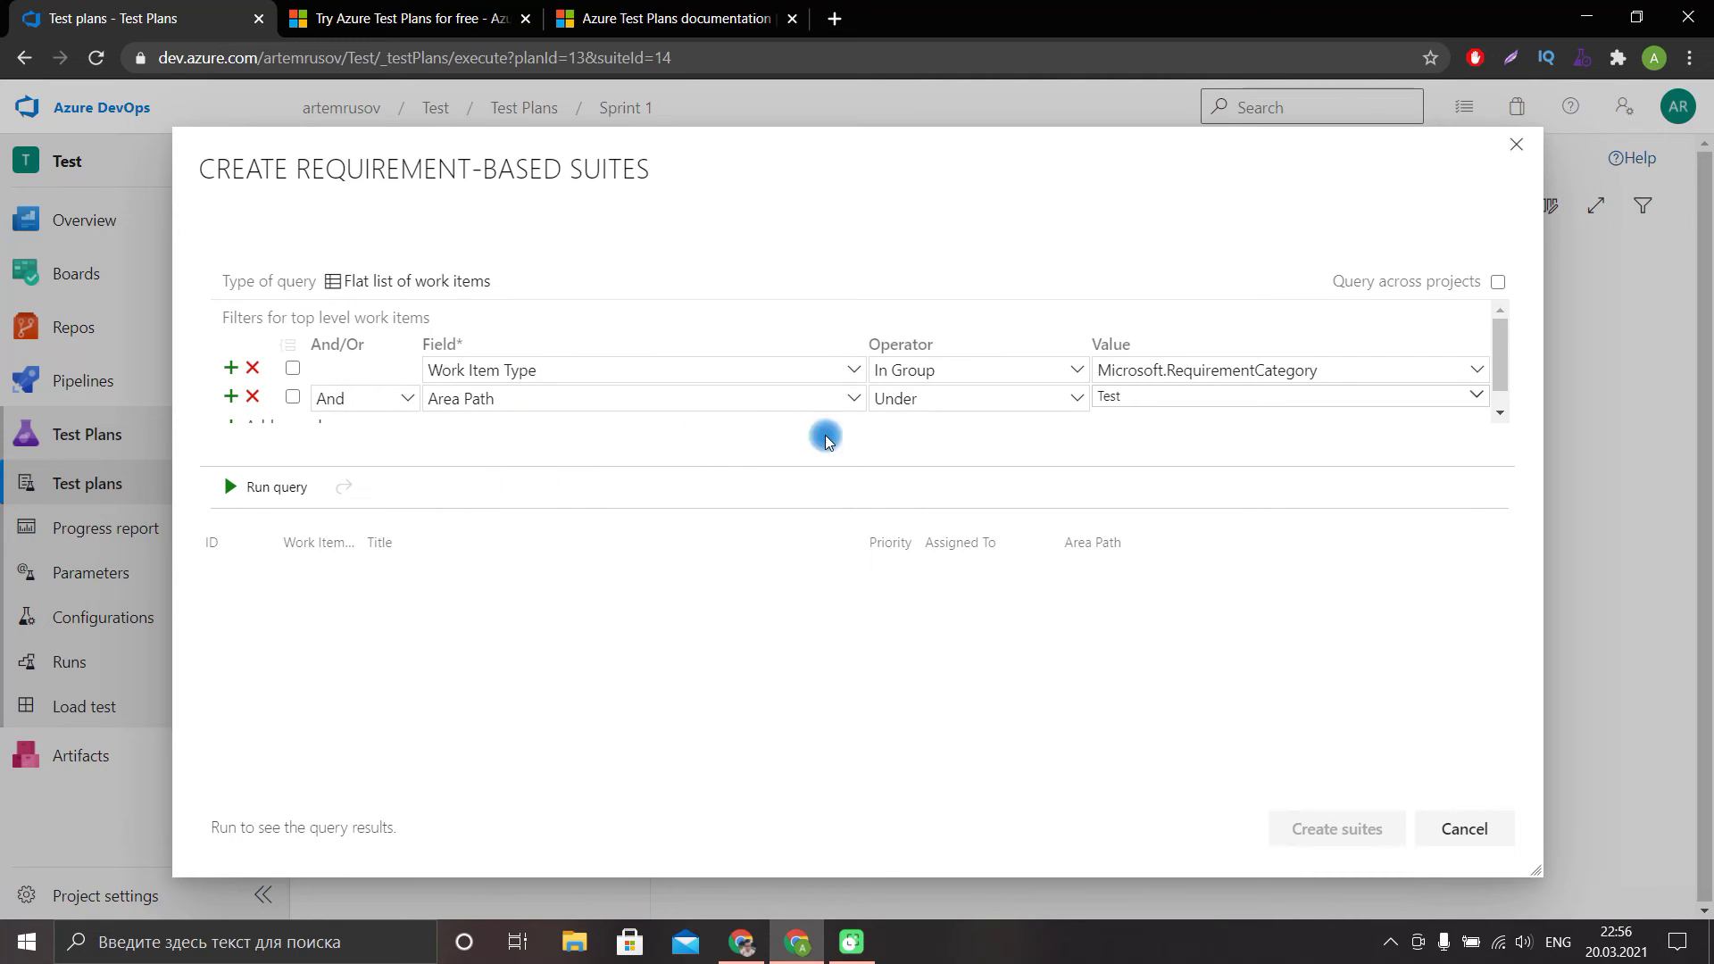
pyautogui.click(332, 484)
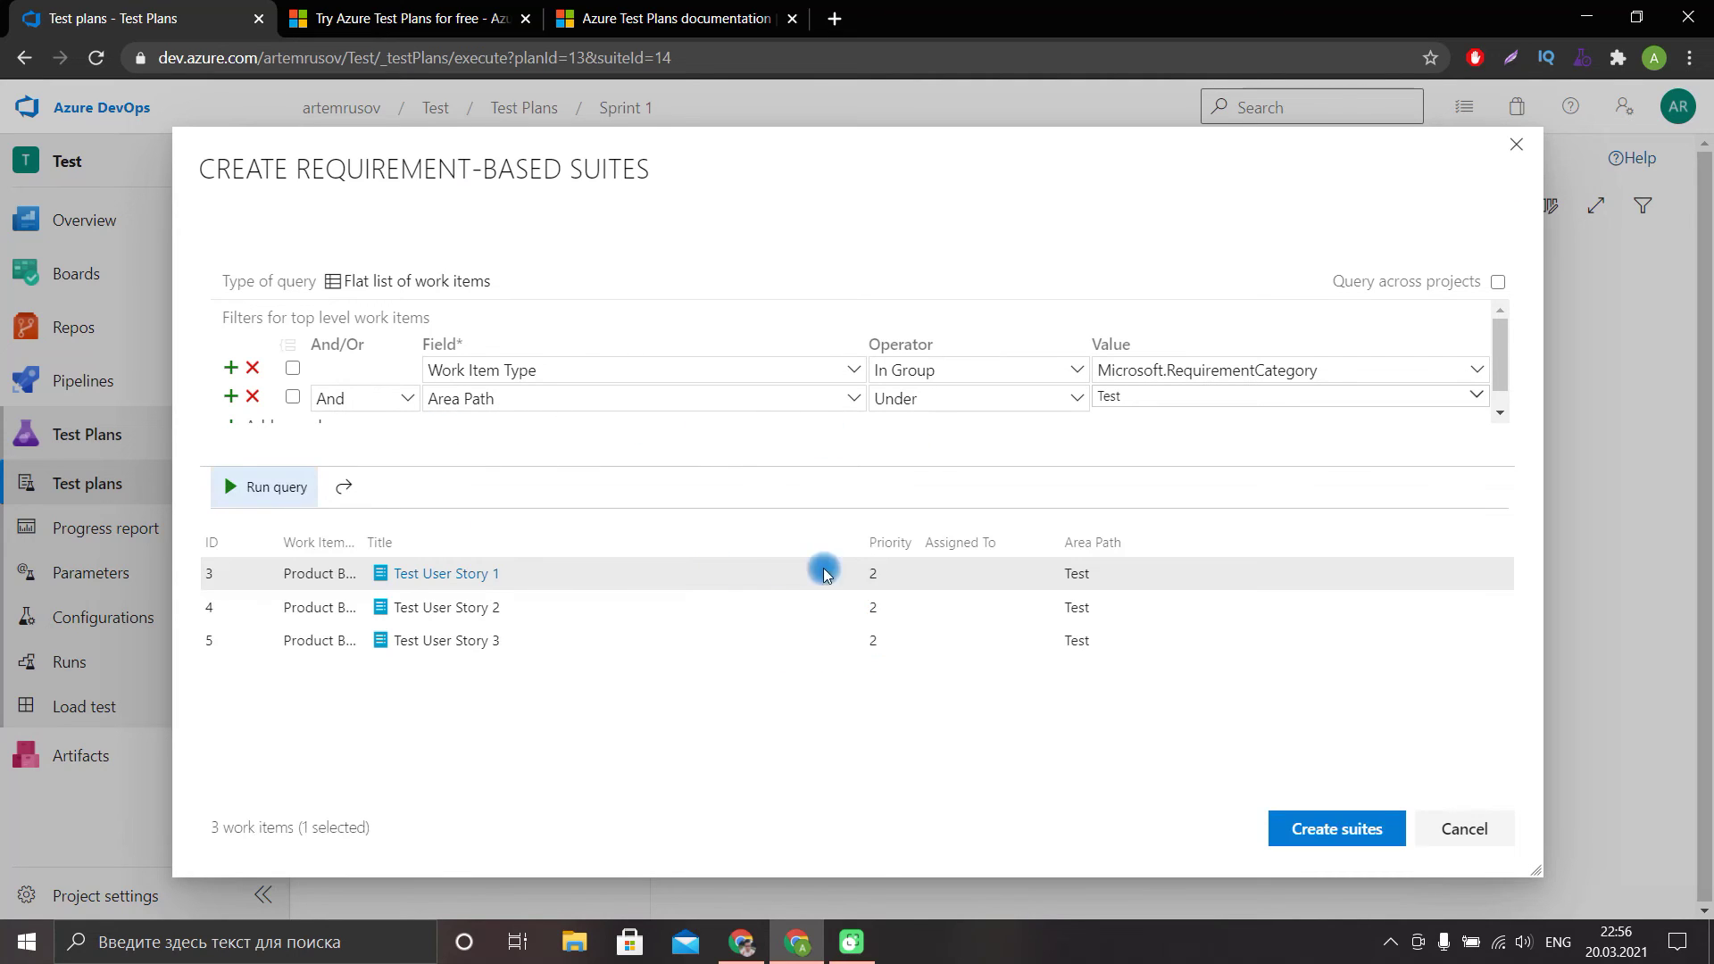
pyautogui.click(607, 591)
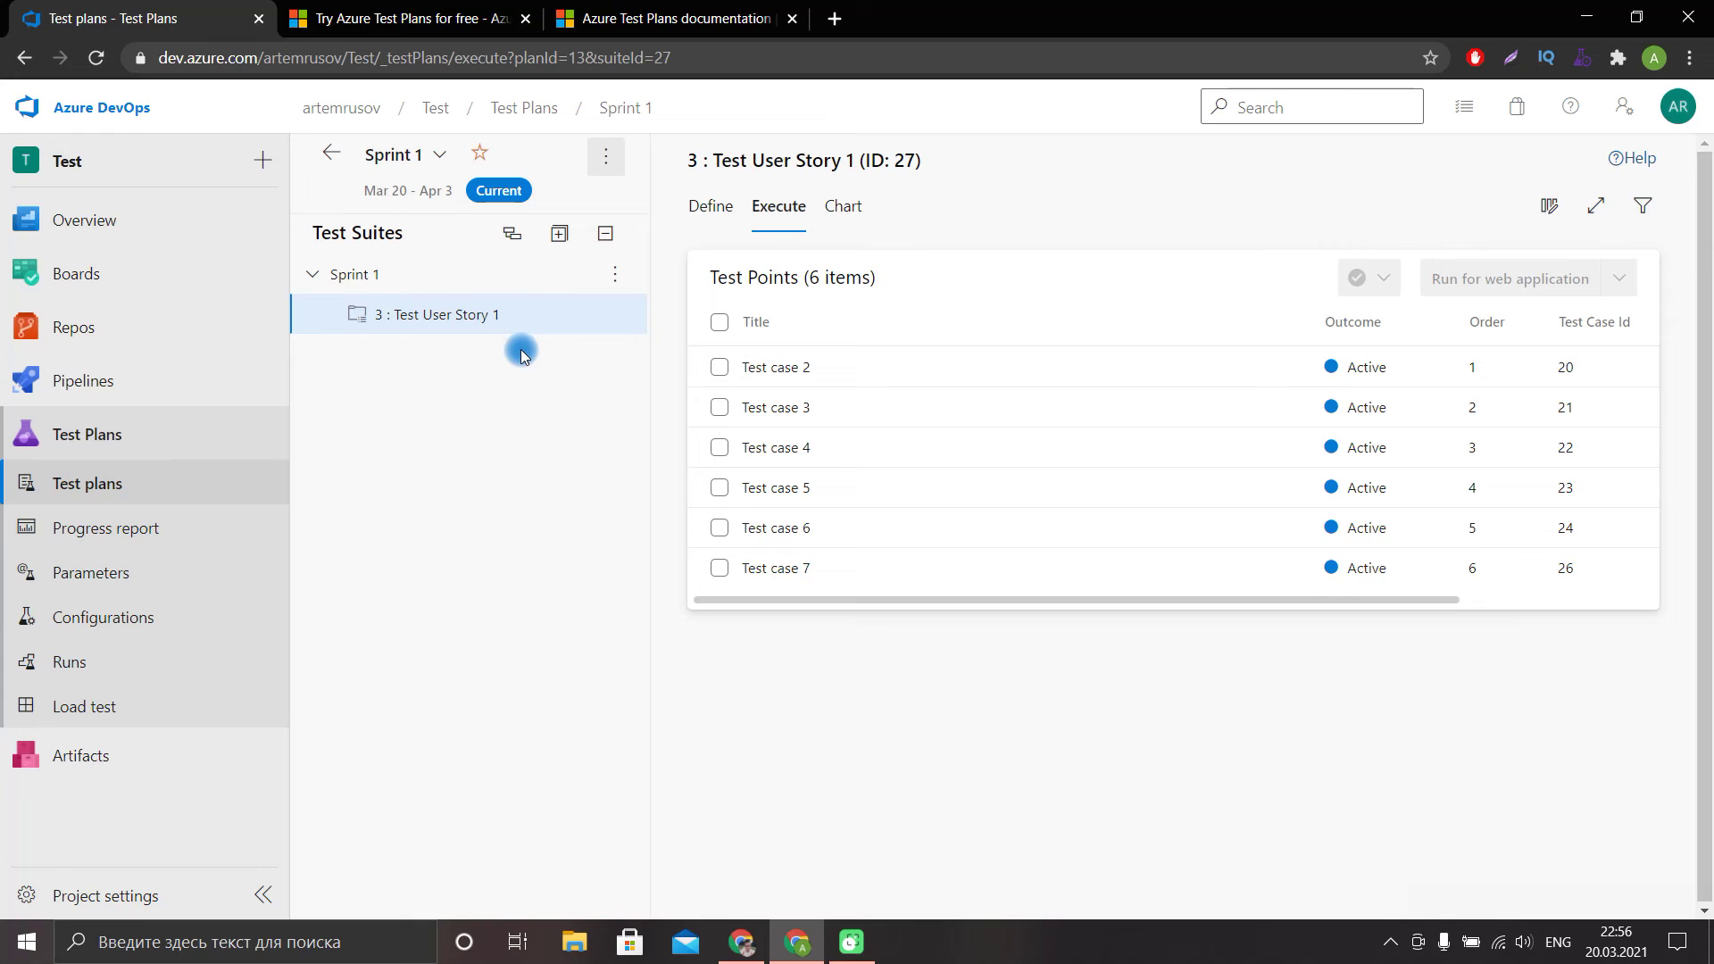
# Mark all test points of the Test User Story 1 suite in Sprint 1 as passed.
pyautogui.hotkey('ctrl', 'a')
pyautogui.click(1383, 278)
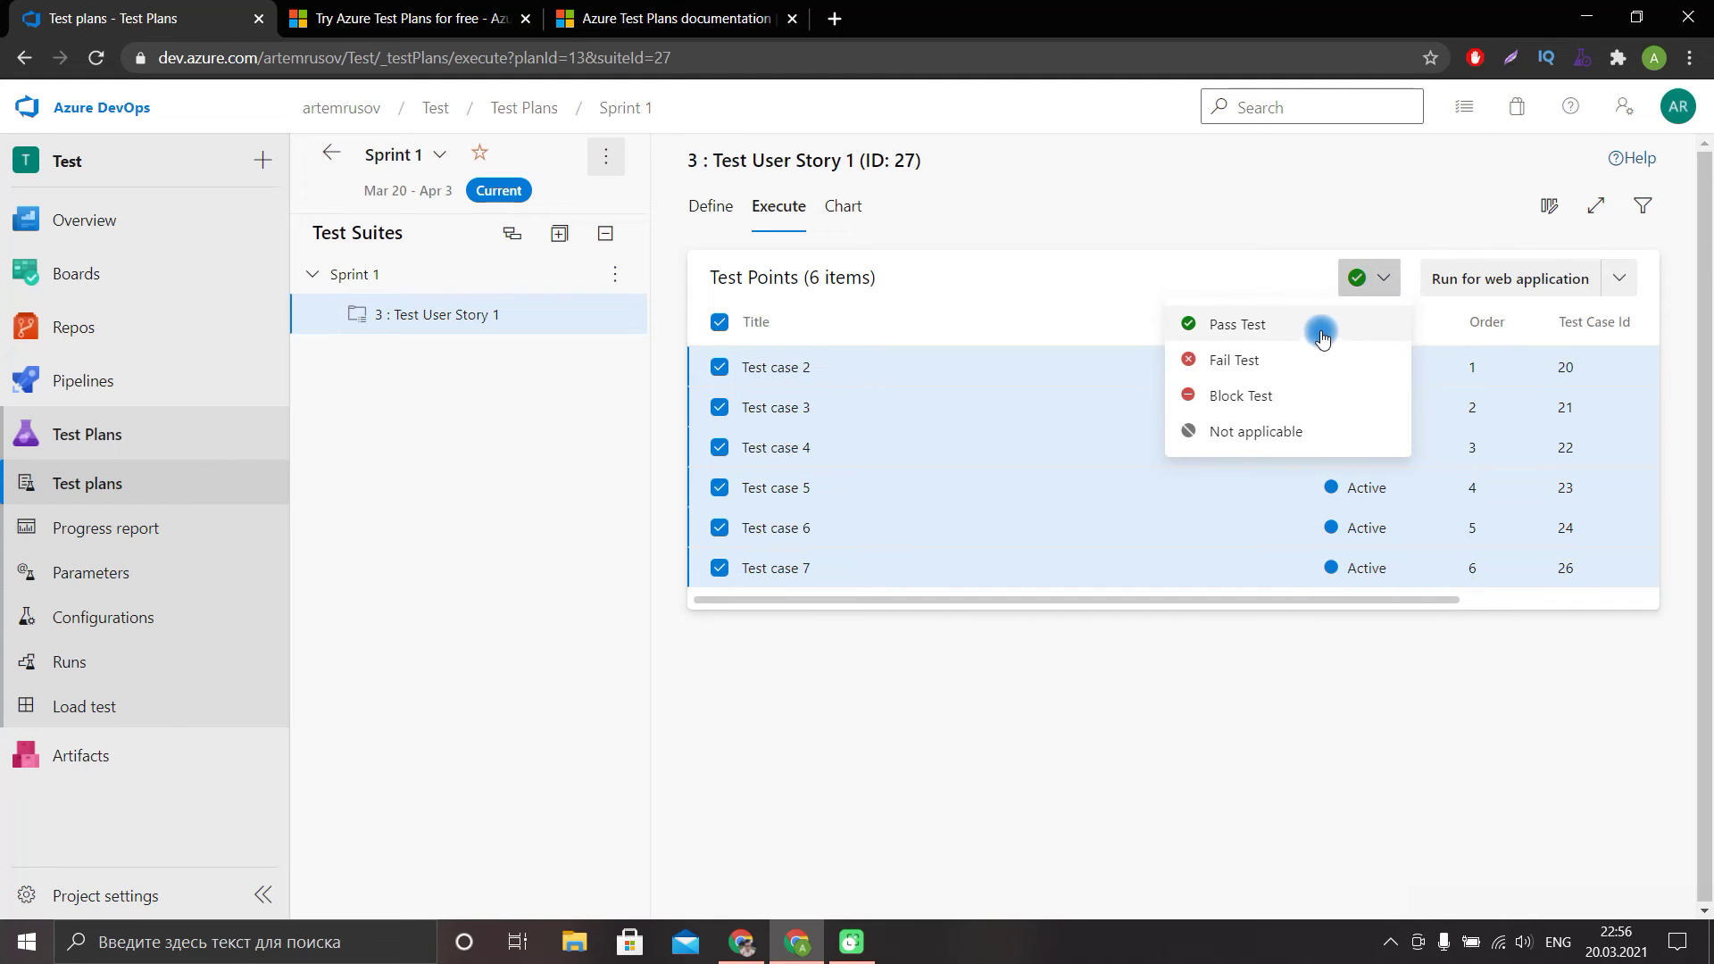
pyautogui.click(1317, 325)
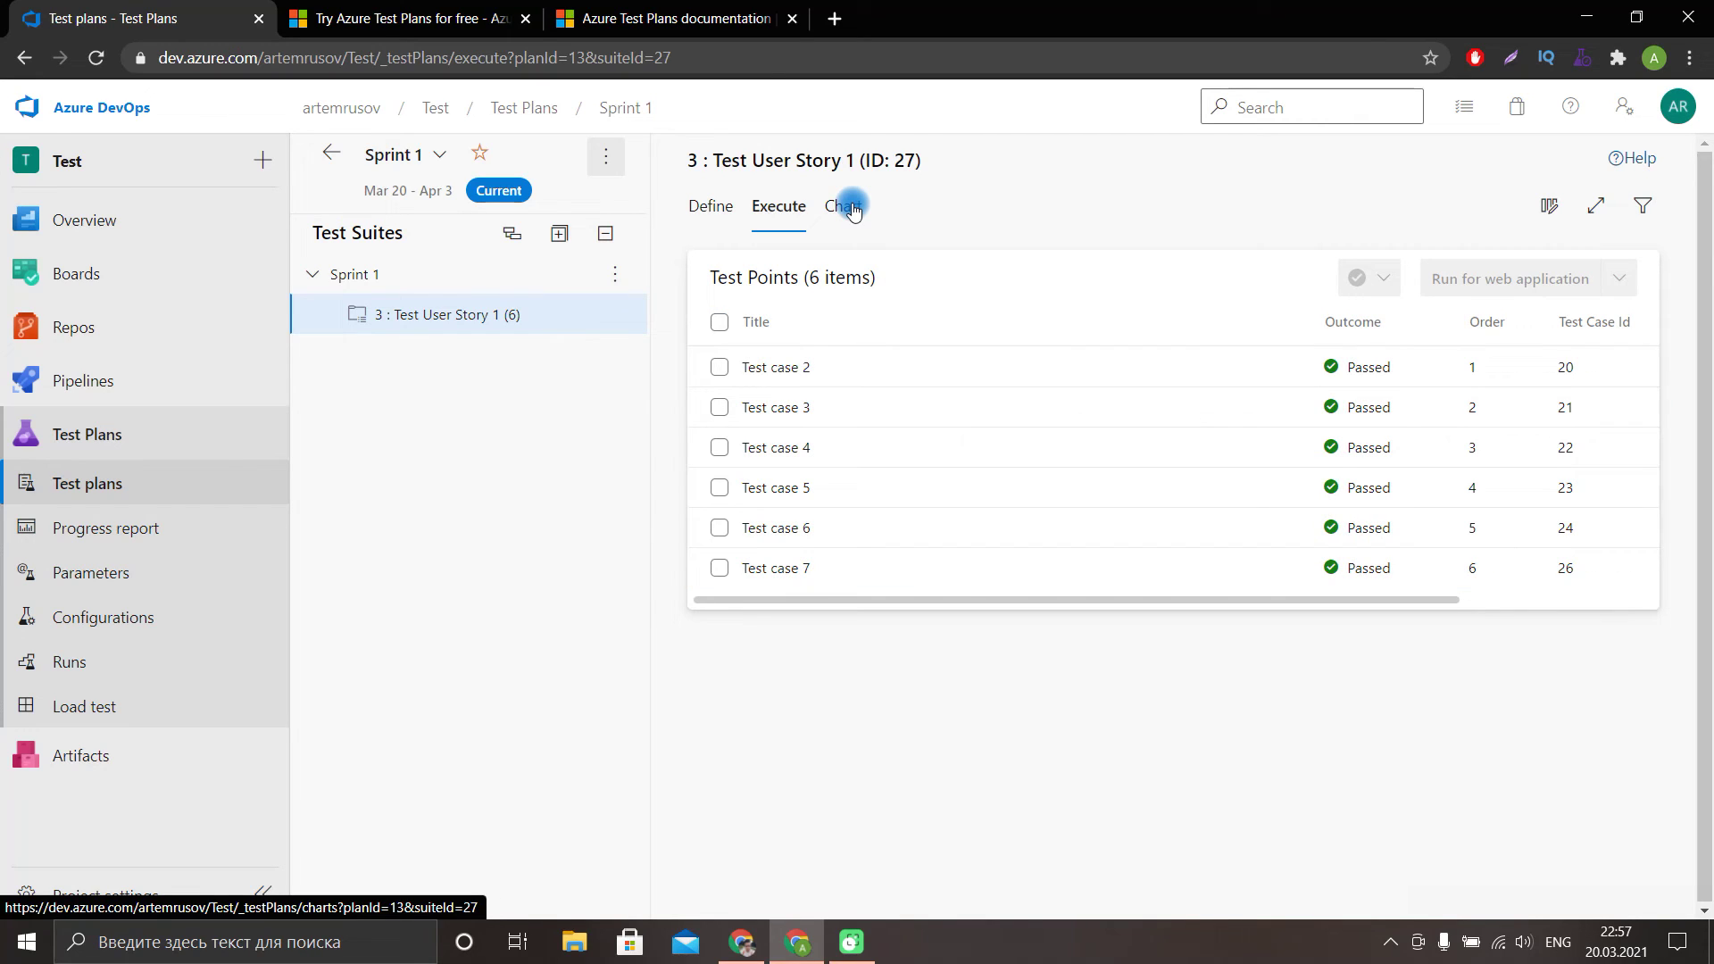
# Start a new test result chart for the Test User Story 1 suite, grouped by Run by.
pyautogui.click(852, 207)
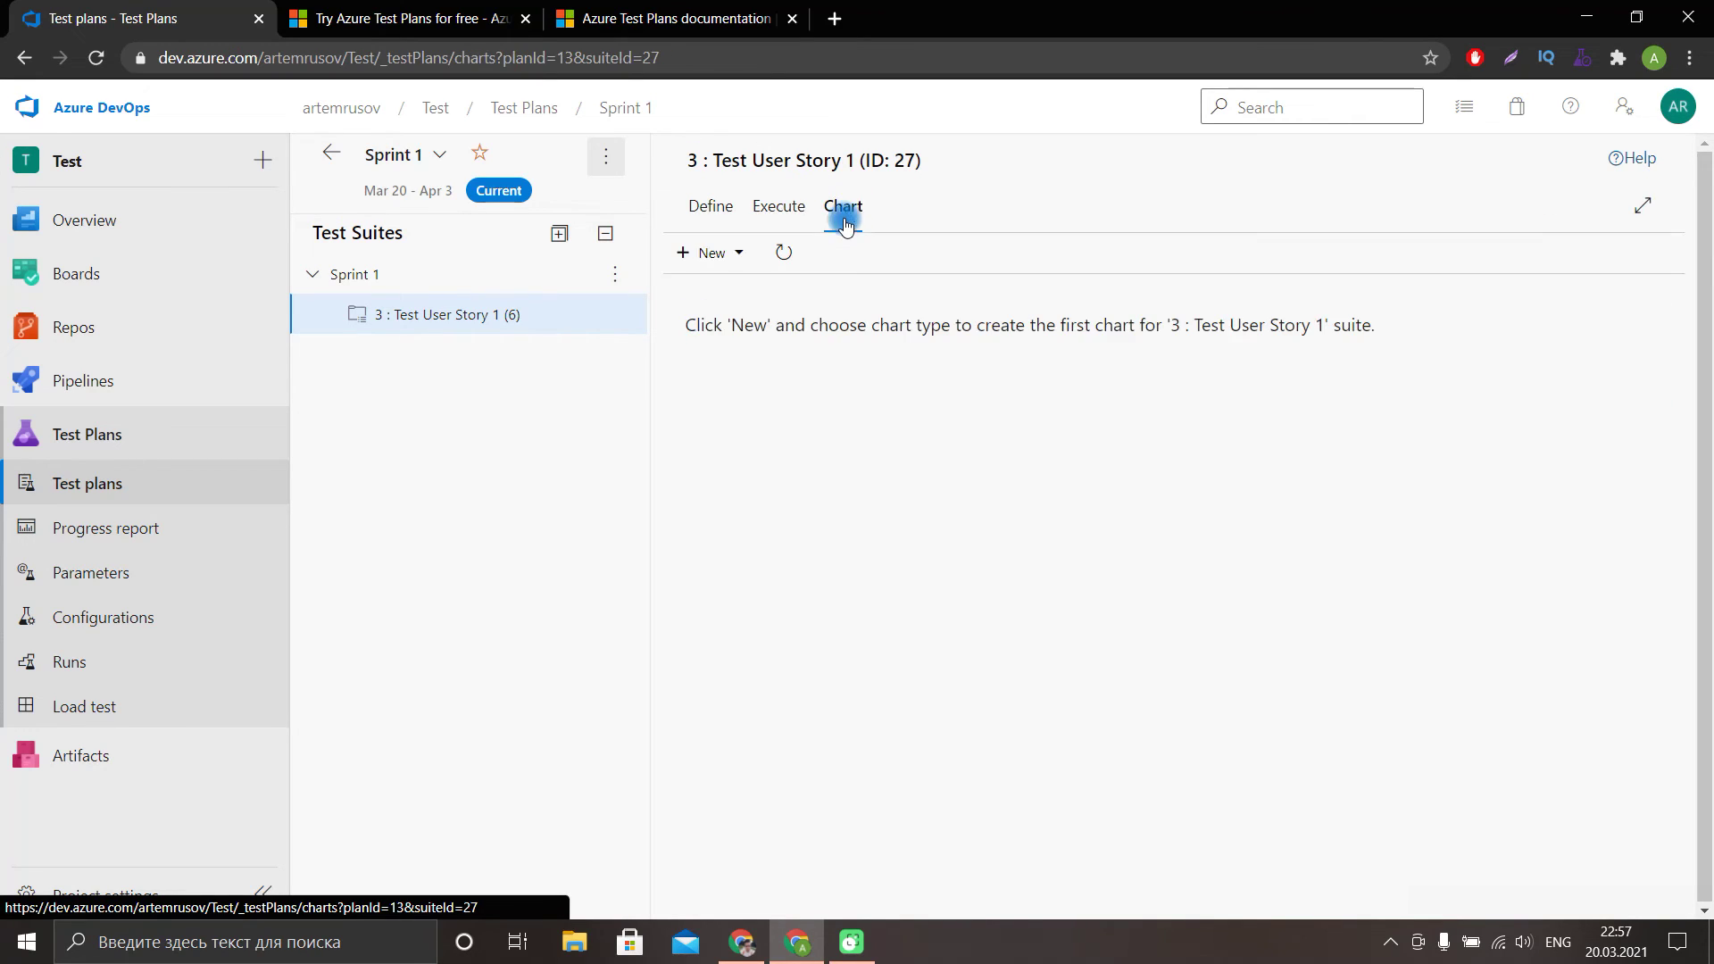
pyautogui.click(743, 253)
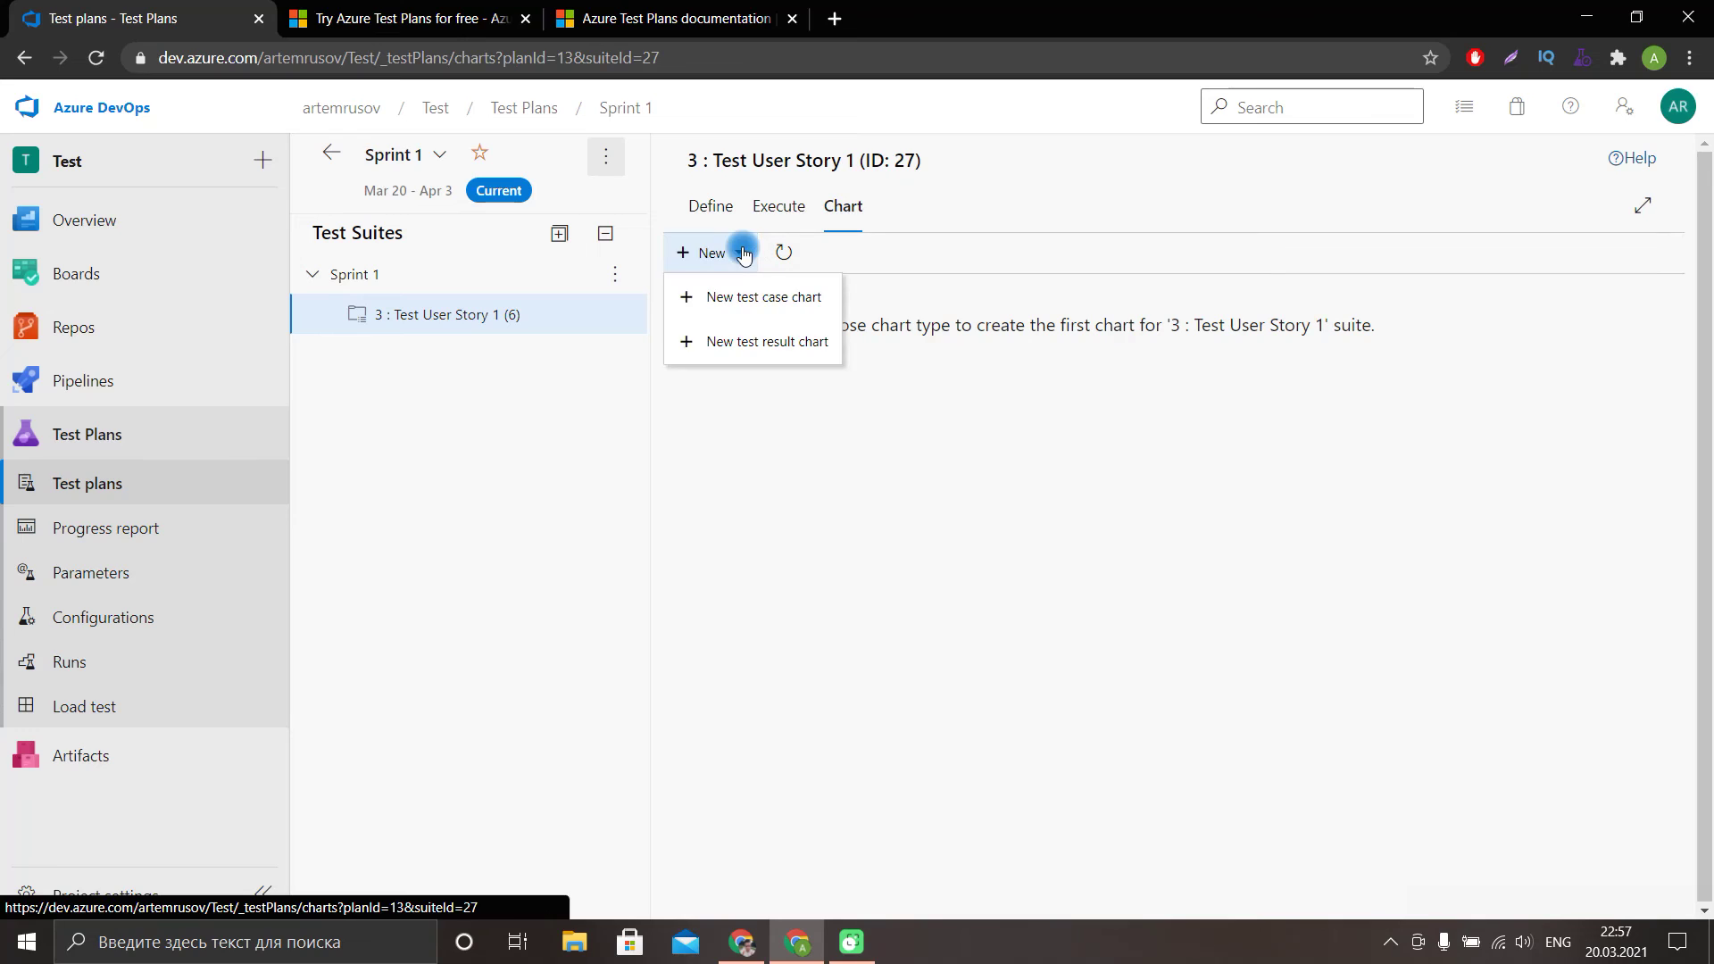
pyautogui.click(757, 348)
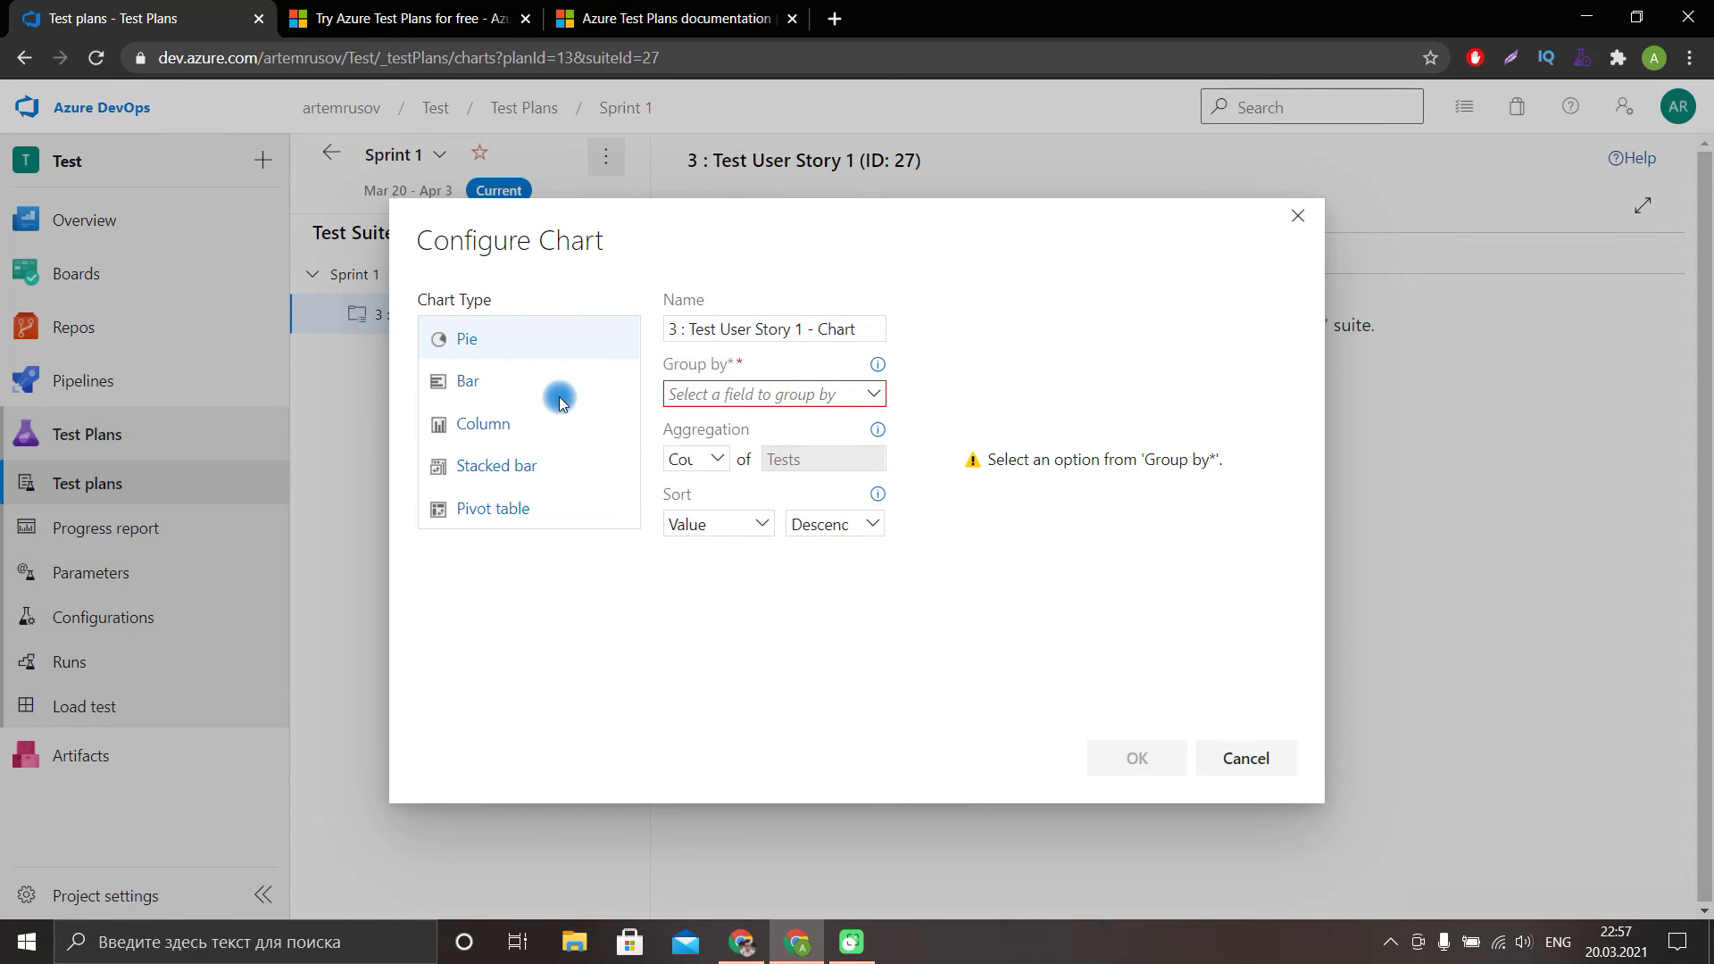
pyautogui.click(873, 393)
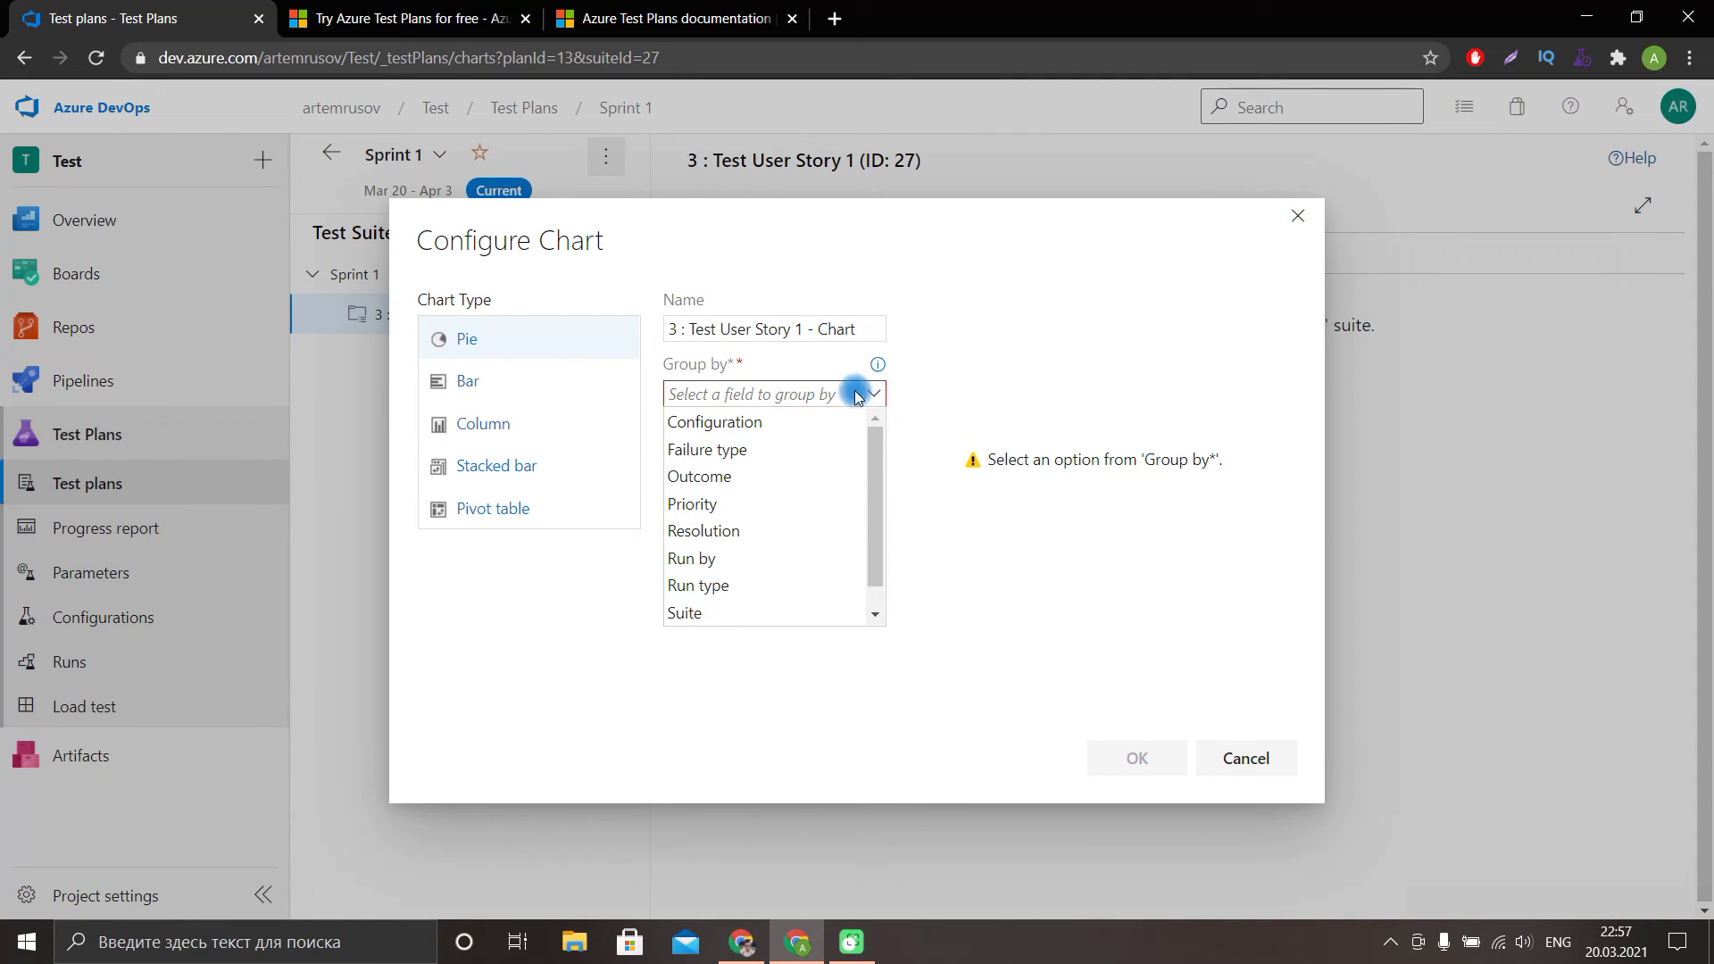
pyautogui.scroll(-1, 767, 500)
pyautogui.click(746, 532)
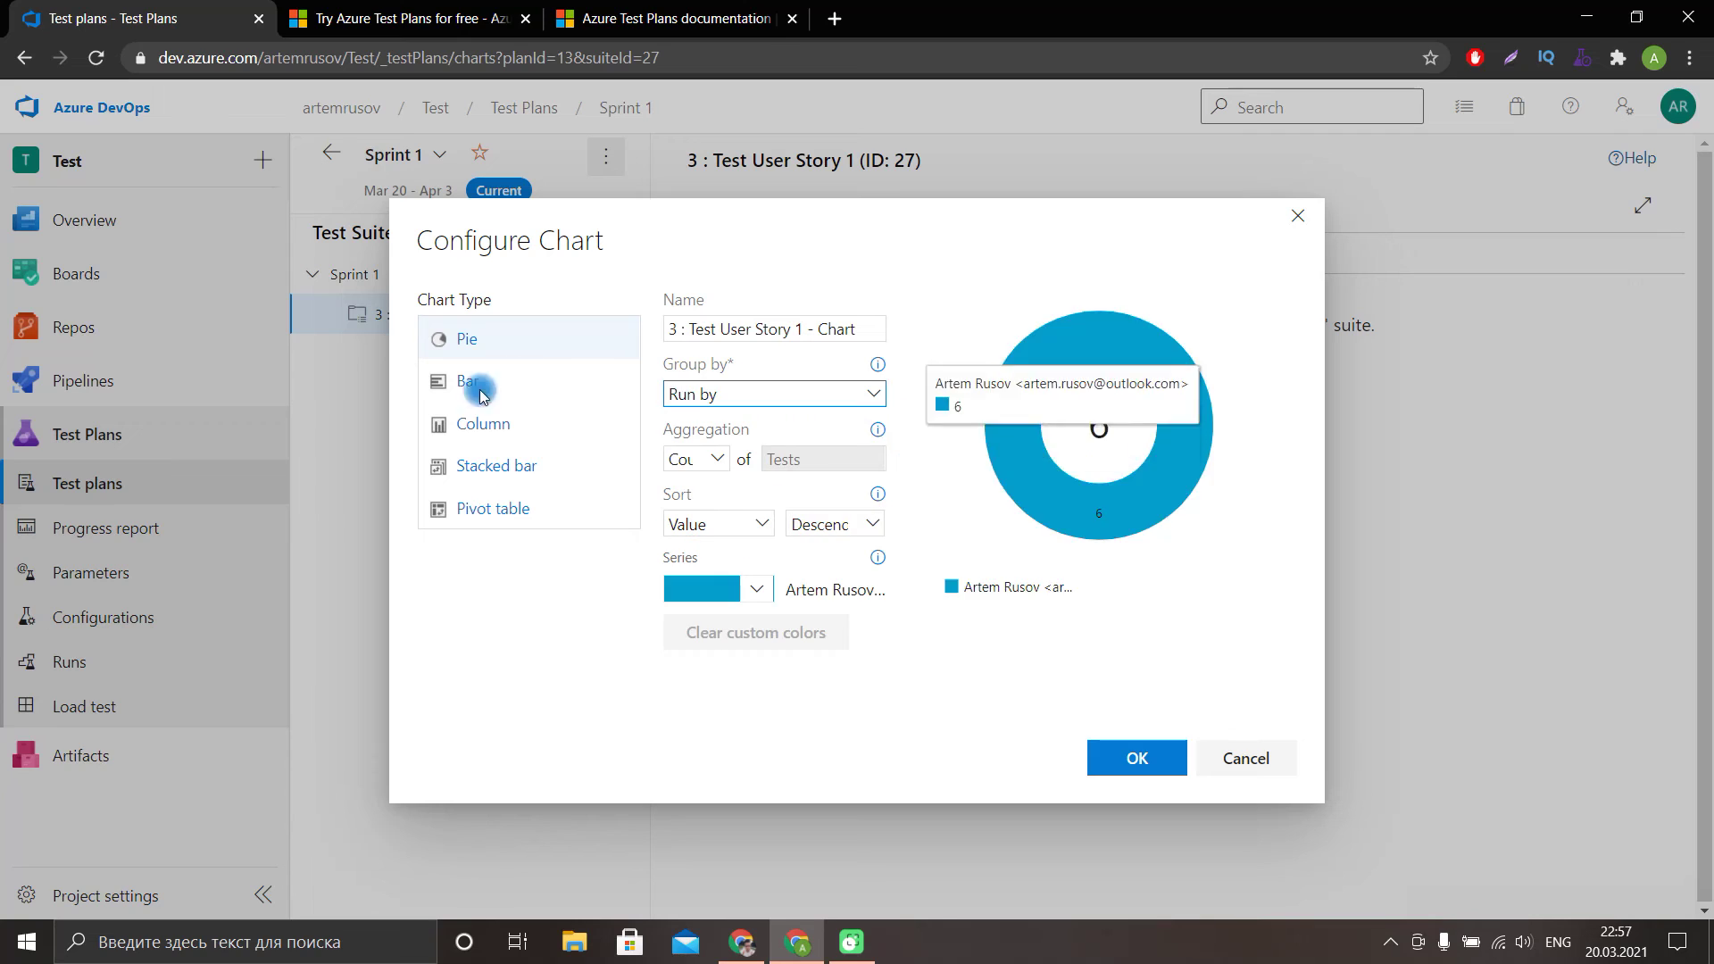
# Try the bar, column, stacked bar and pivot table chart types, and return to Pie.
pyautogui.click(479, 381)
pyautogui.click(554, 422)
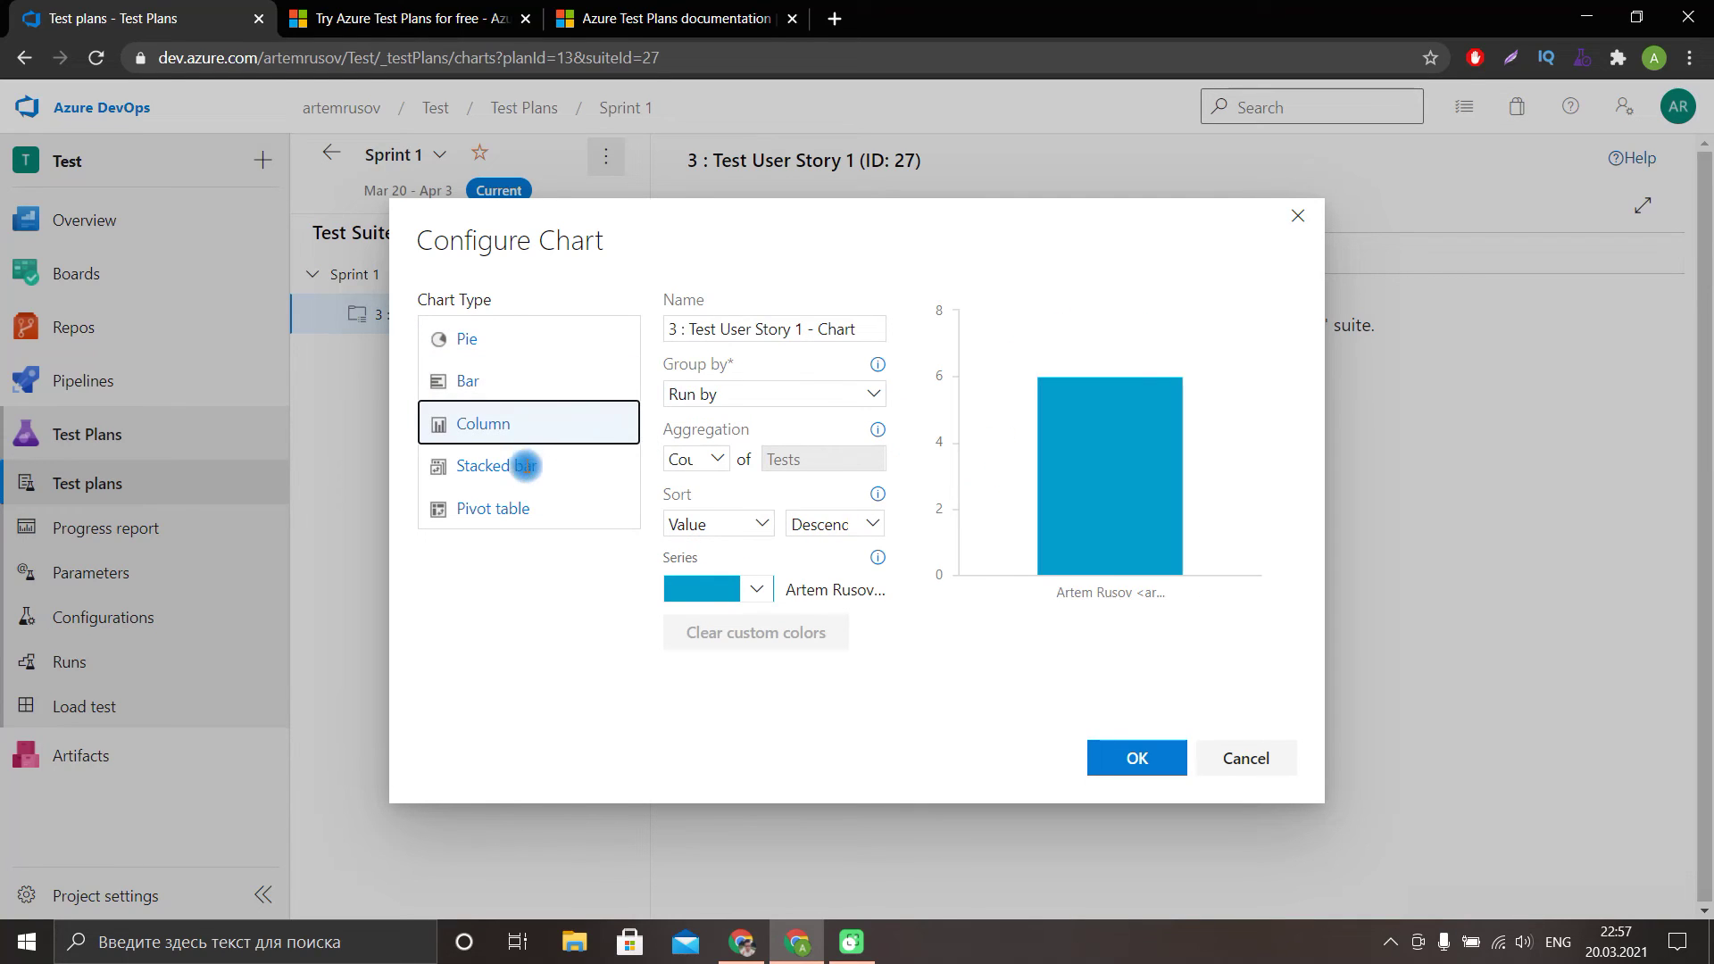
pyautogui.click(524, 465)
pyautogui.click(517, 508)
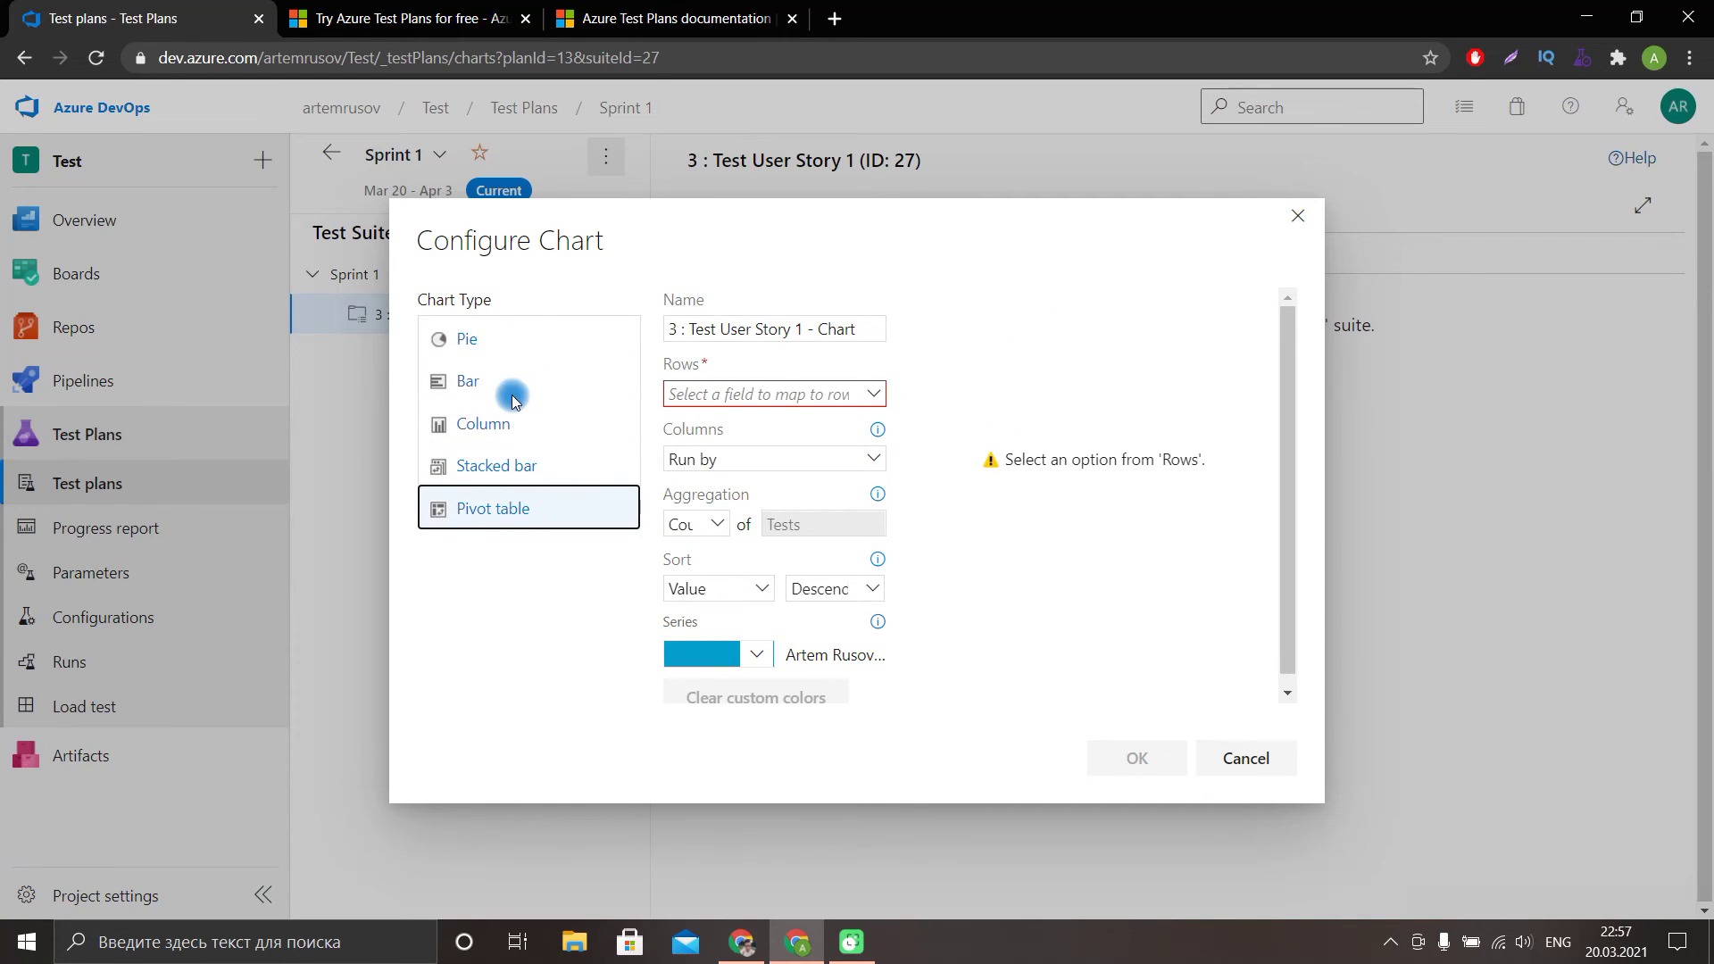
pyautogui.click(497, 355)
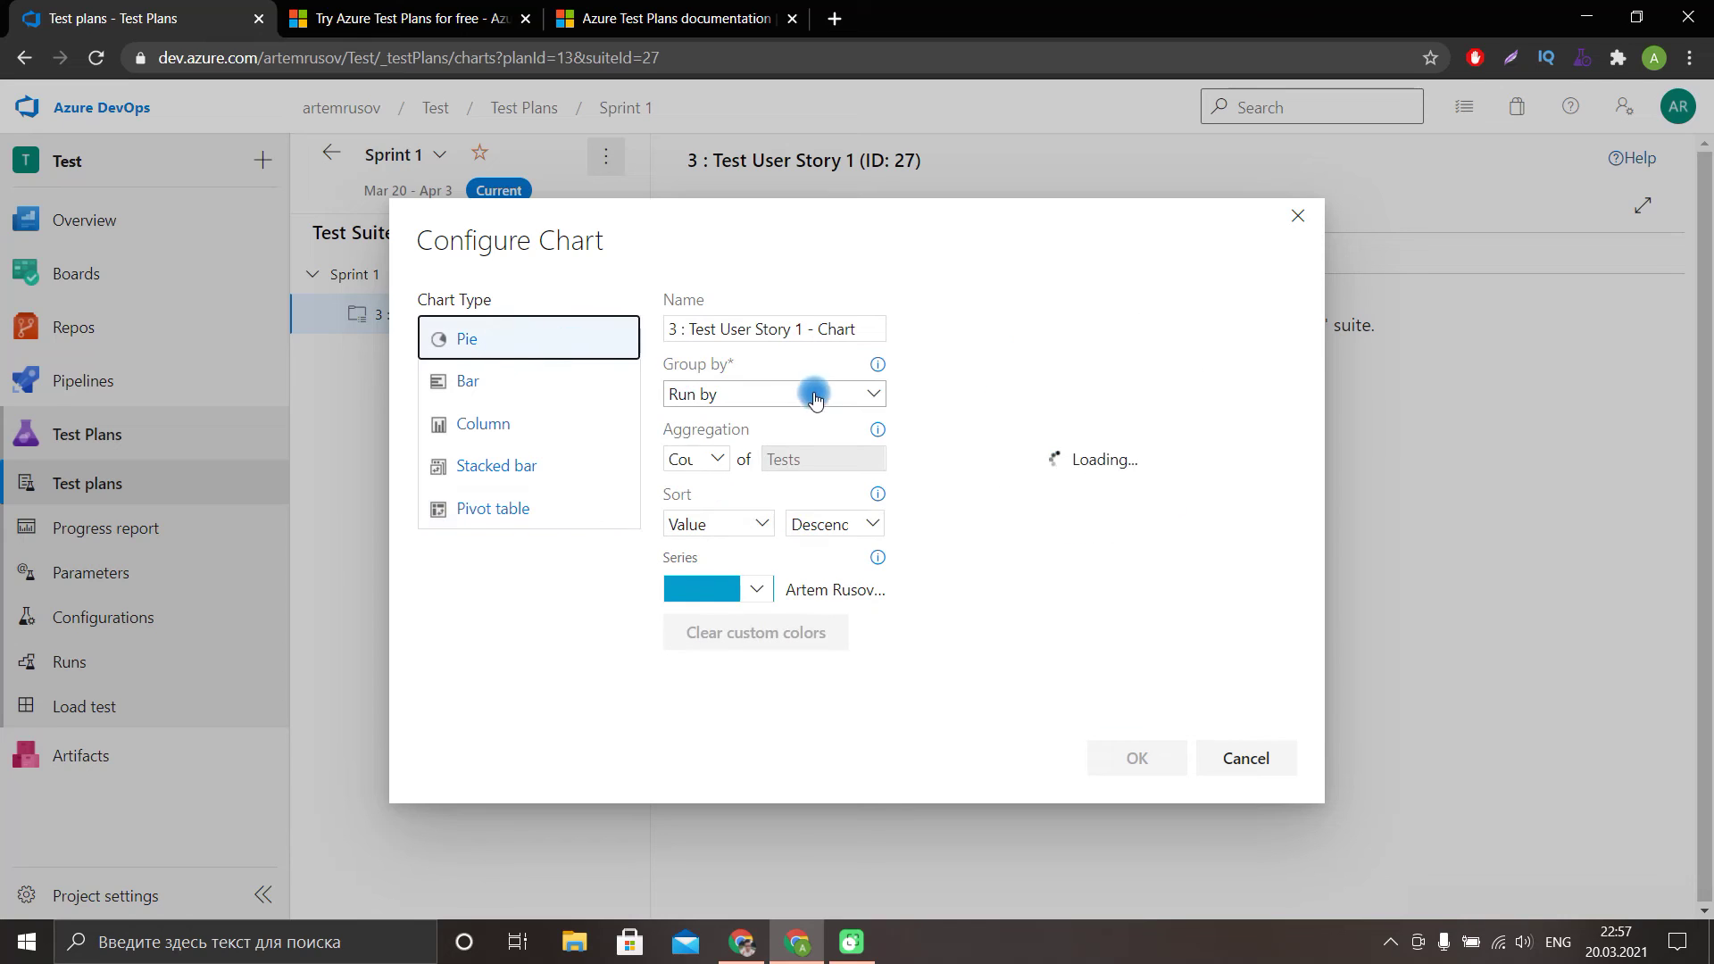
# Create the pie chart grouped by Configuration and go back to the suite's test points.
pyautogui.click(872, 393)
pyautogui.click(1094, 753)
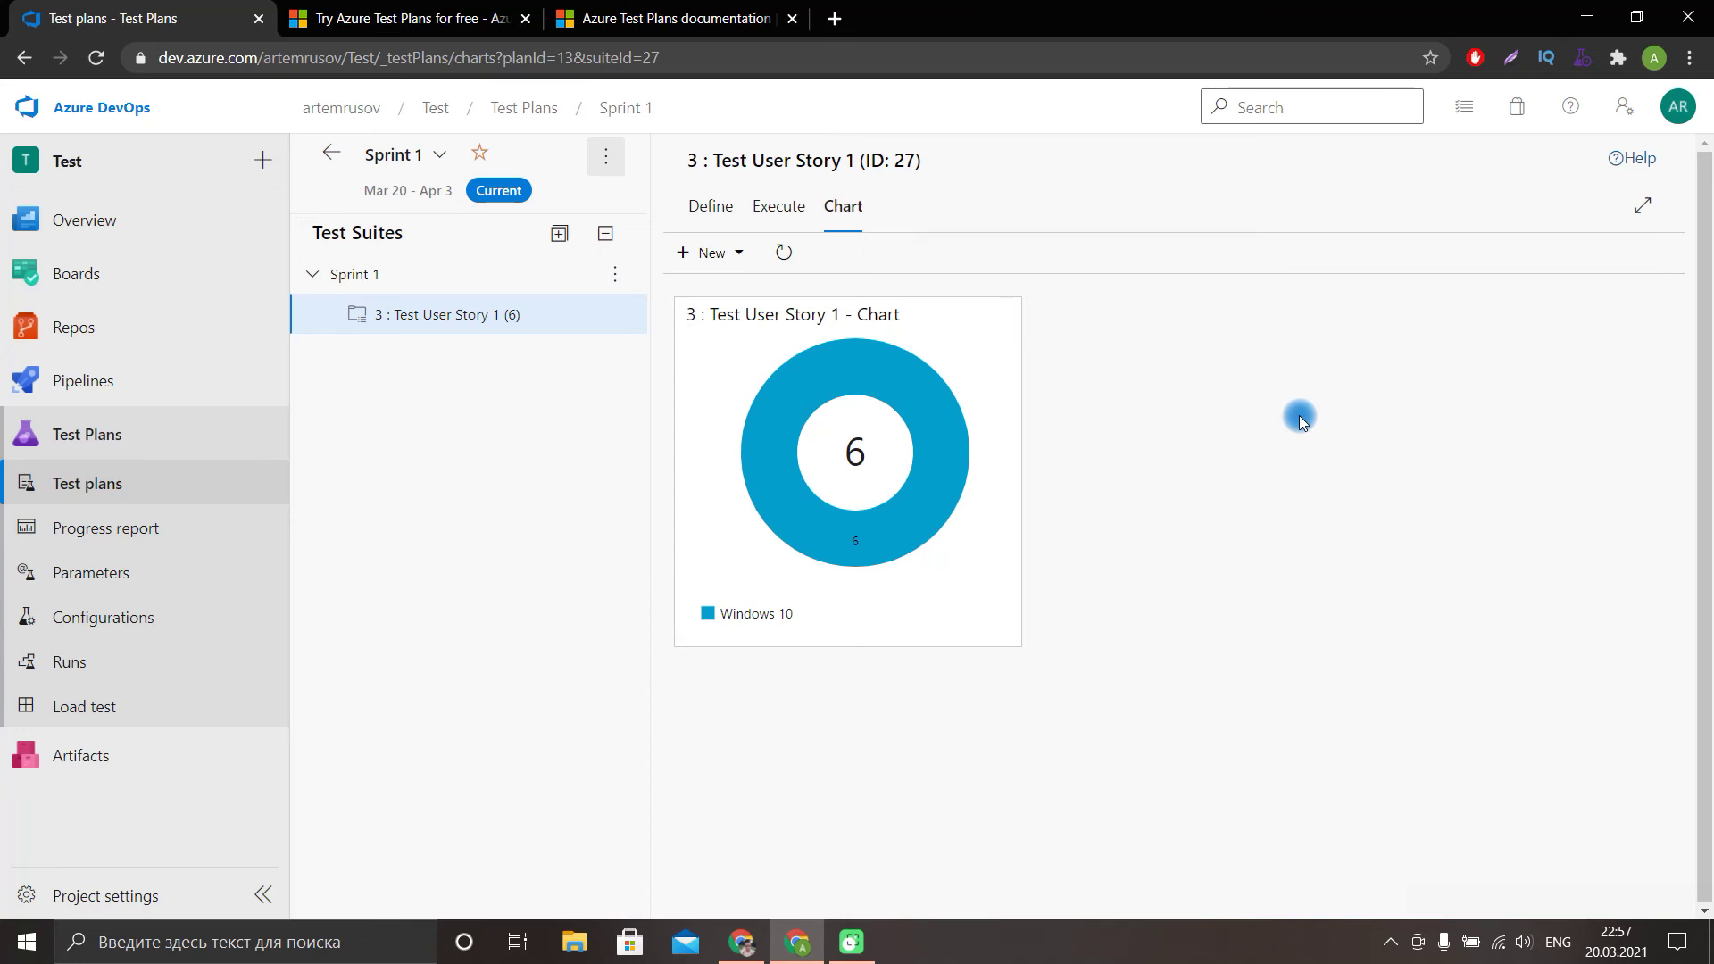
pyautogui.click(779, 205)
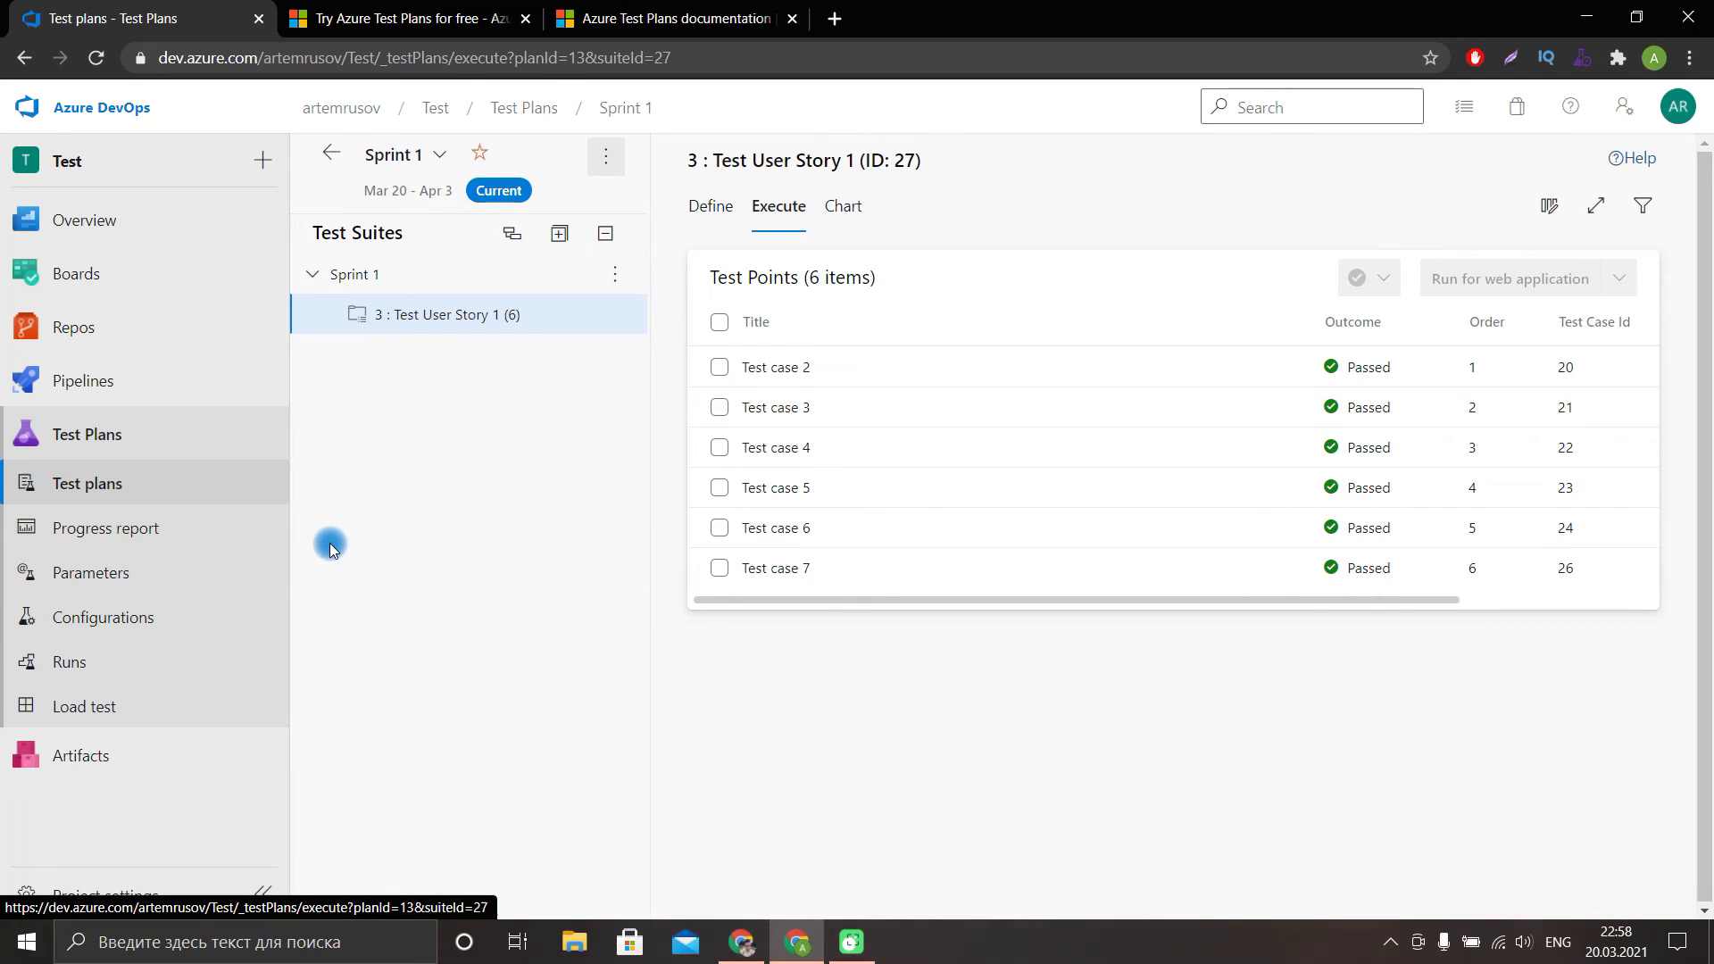
# Open the progress report and examine its summary, outcome trend and details for the Sprint 1 plan.
pyautogui.click(219, 542)
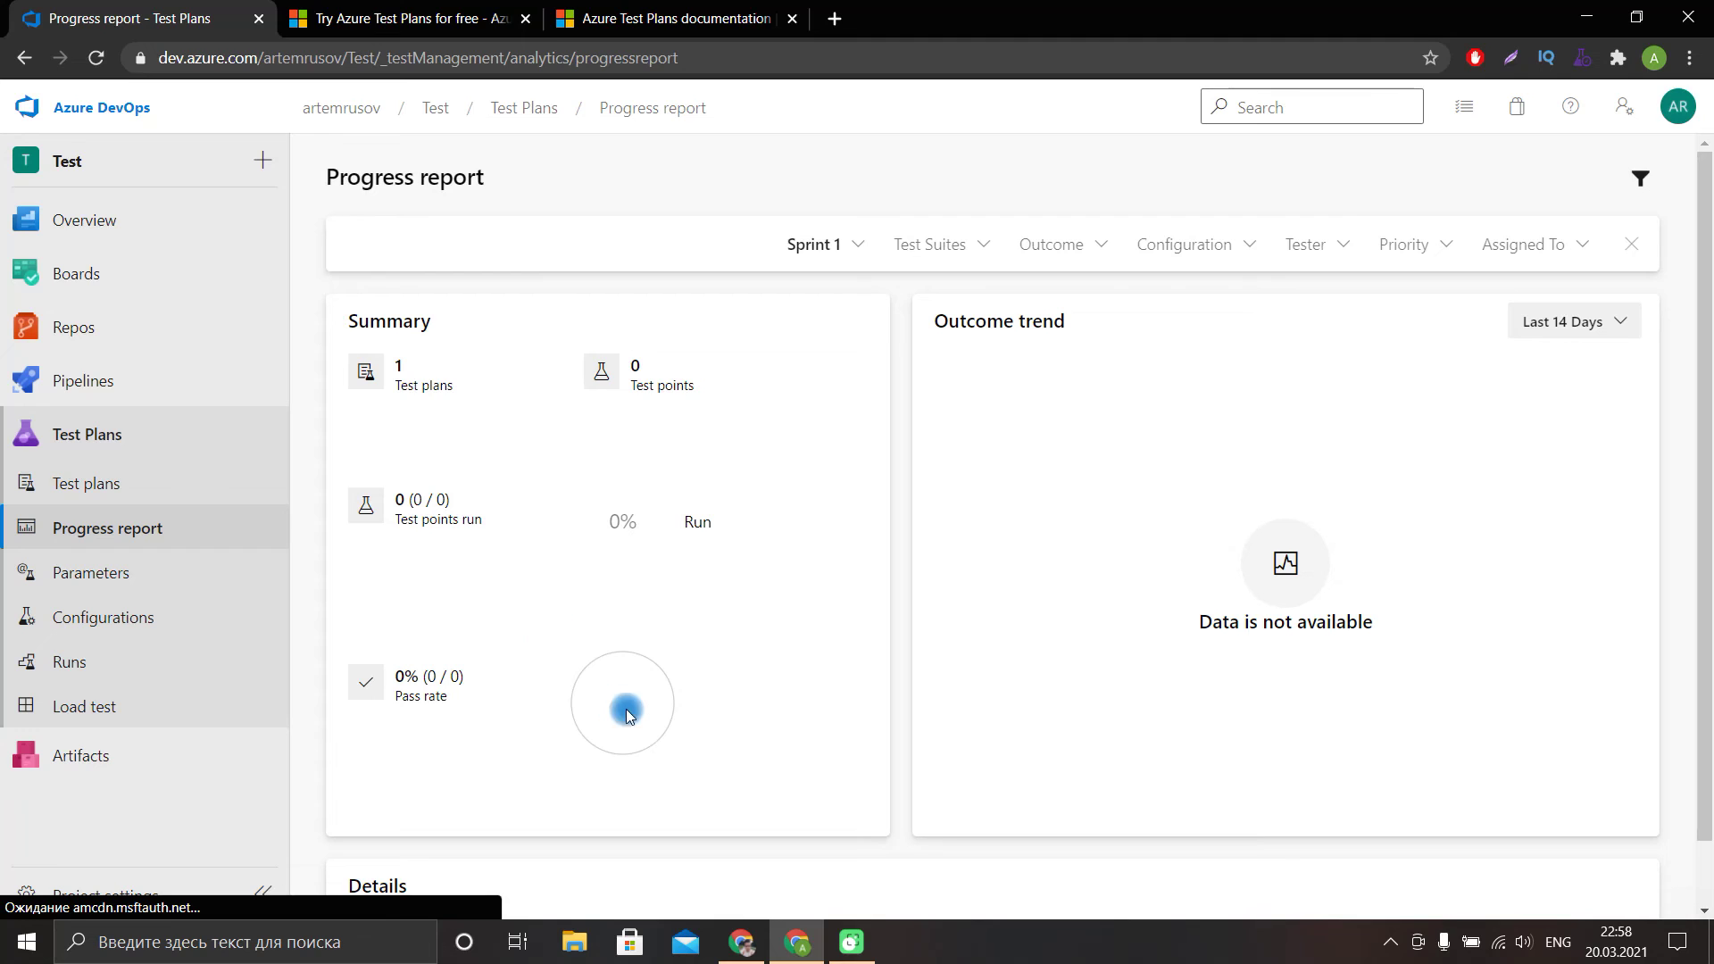
pyautogui.scroll(-1, 670, 692)
pyautogui.scroll(1, 1030, 501)
pyautogui.scroll(-1, 1000, 536)
pyautogui.scroll(1, 979, 554)
# Switch the progress report to the General test plan and review its summary, outcome trend and details.
pyautogui.click(833, 245)
pyautogui.click(642, 319)
pyautogui.scroll(-1, 700, 555)
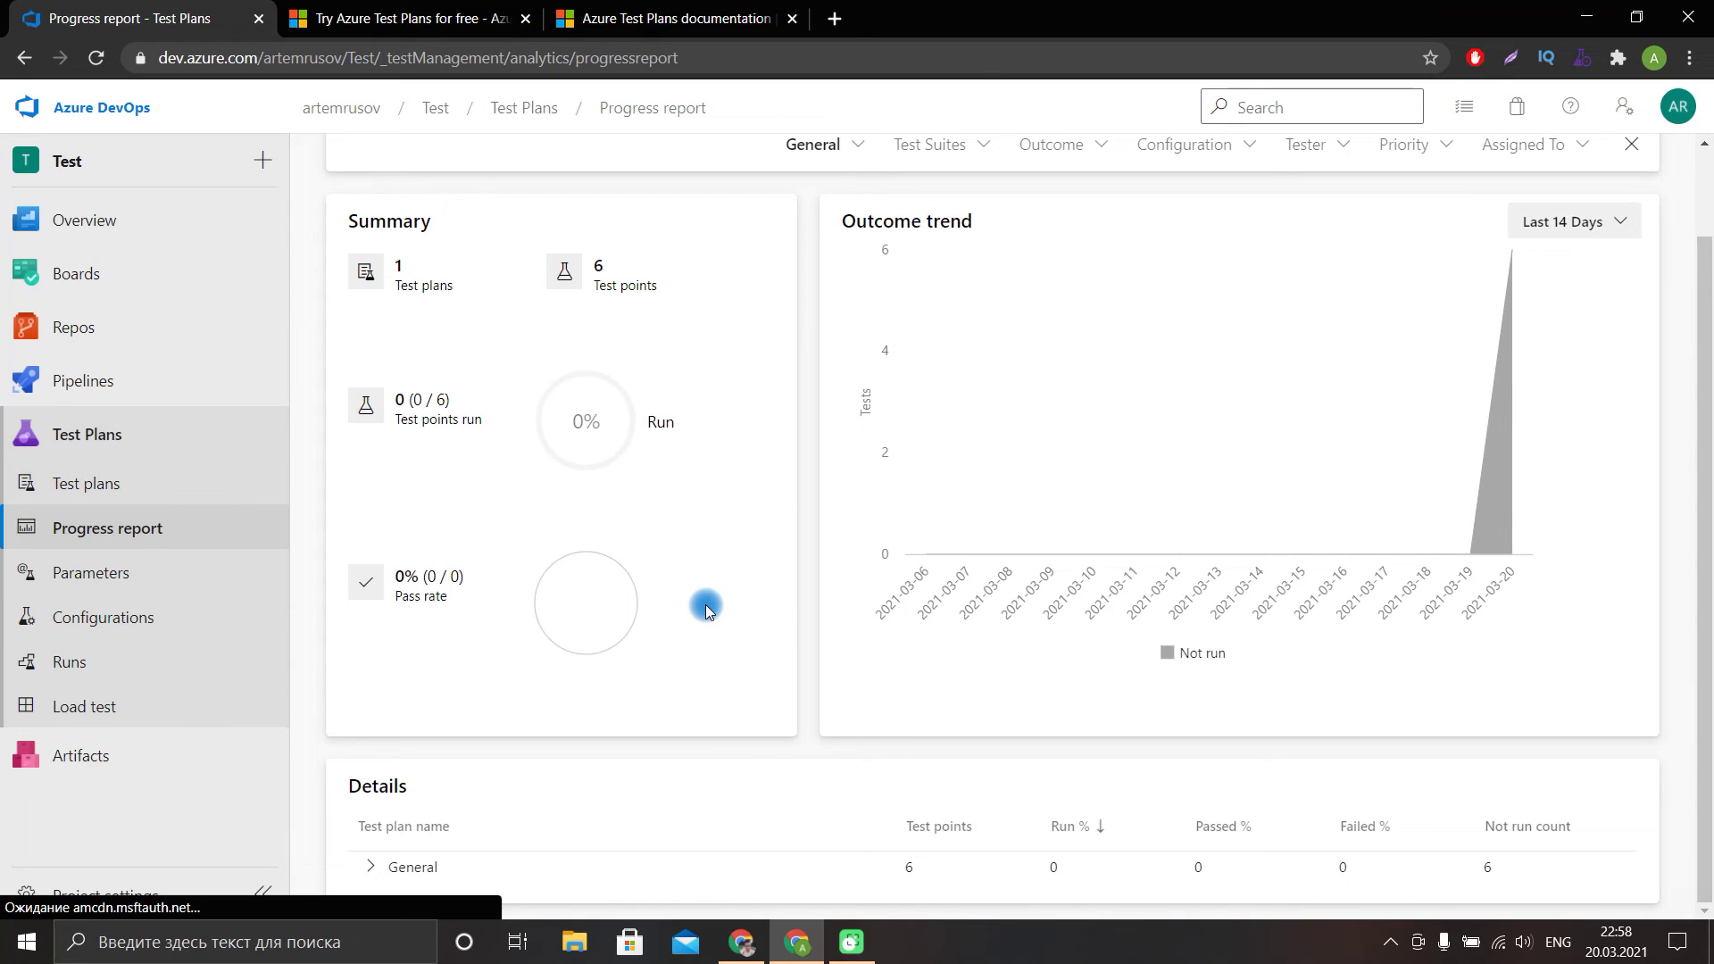
pyautogui.scroll(1, 705, 607)
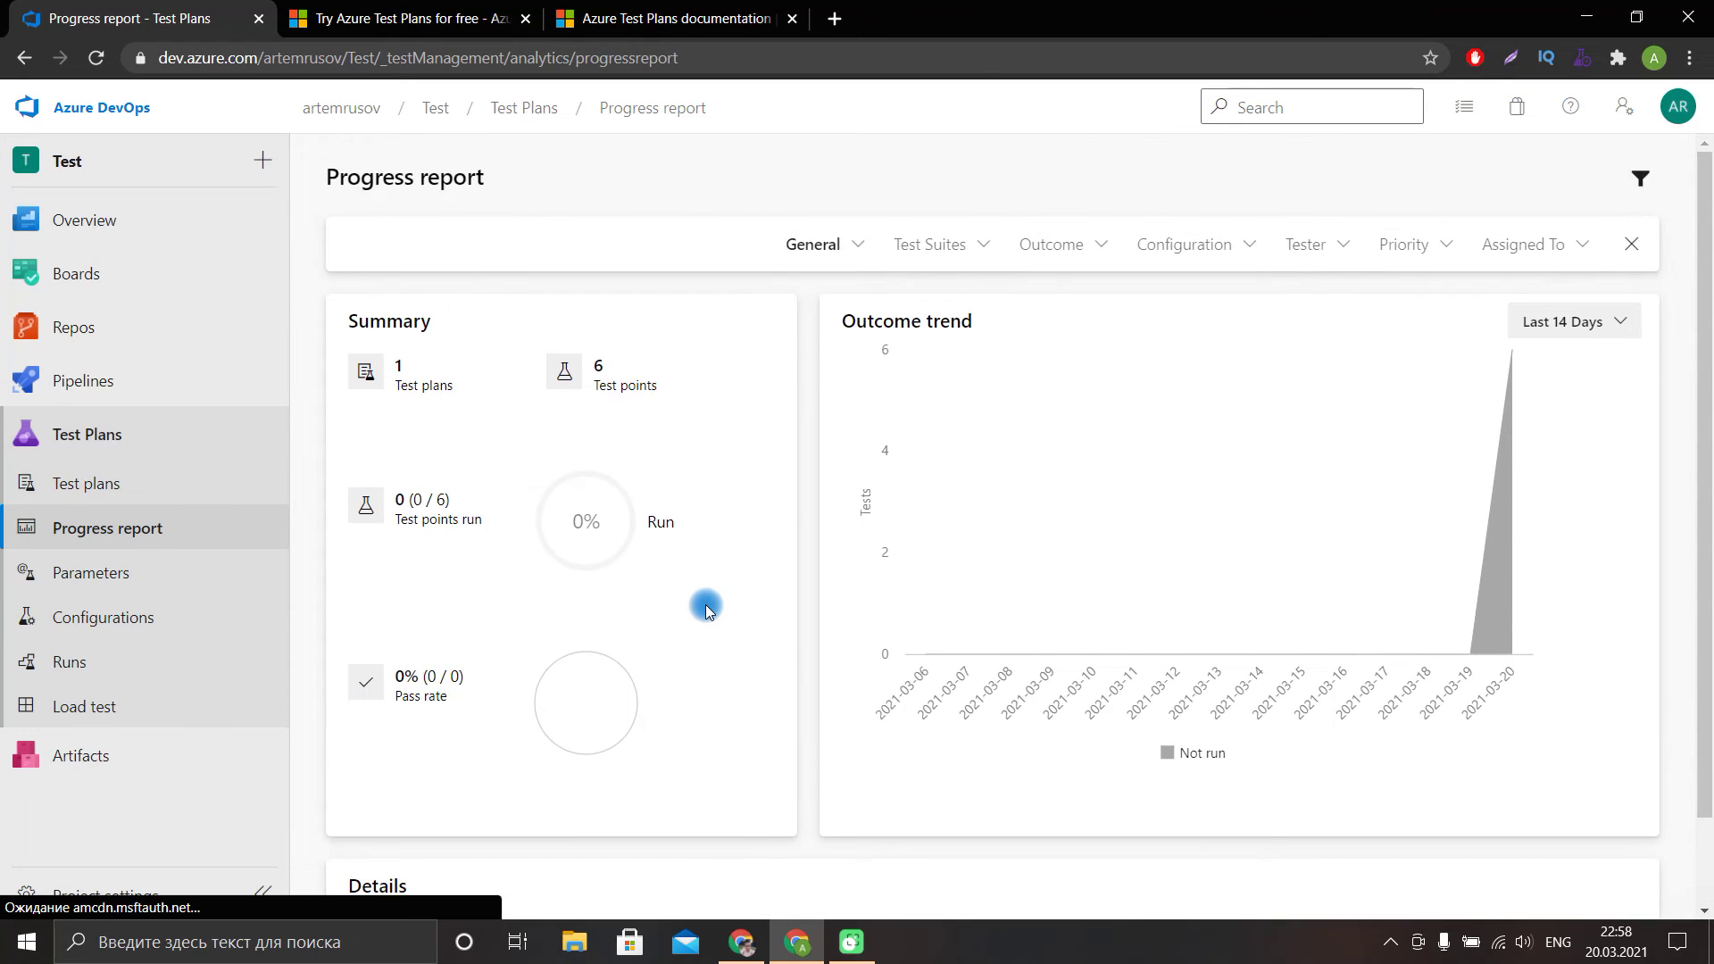
# Add a shared parameter set named "Log in Set" to the test parameters.
pyautogui.click(134, 581)
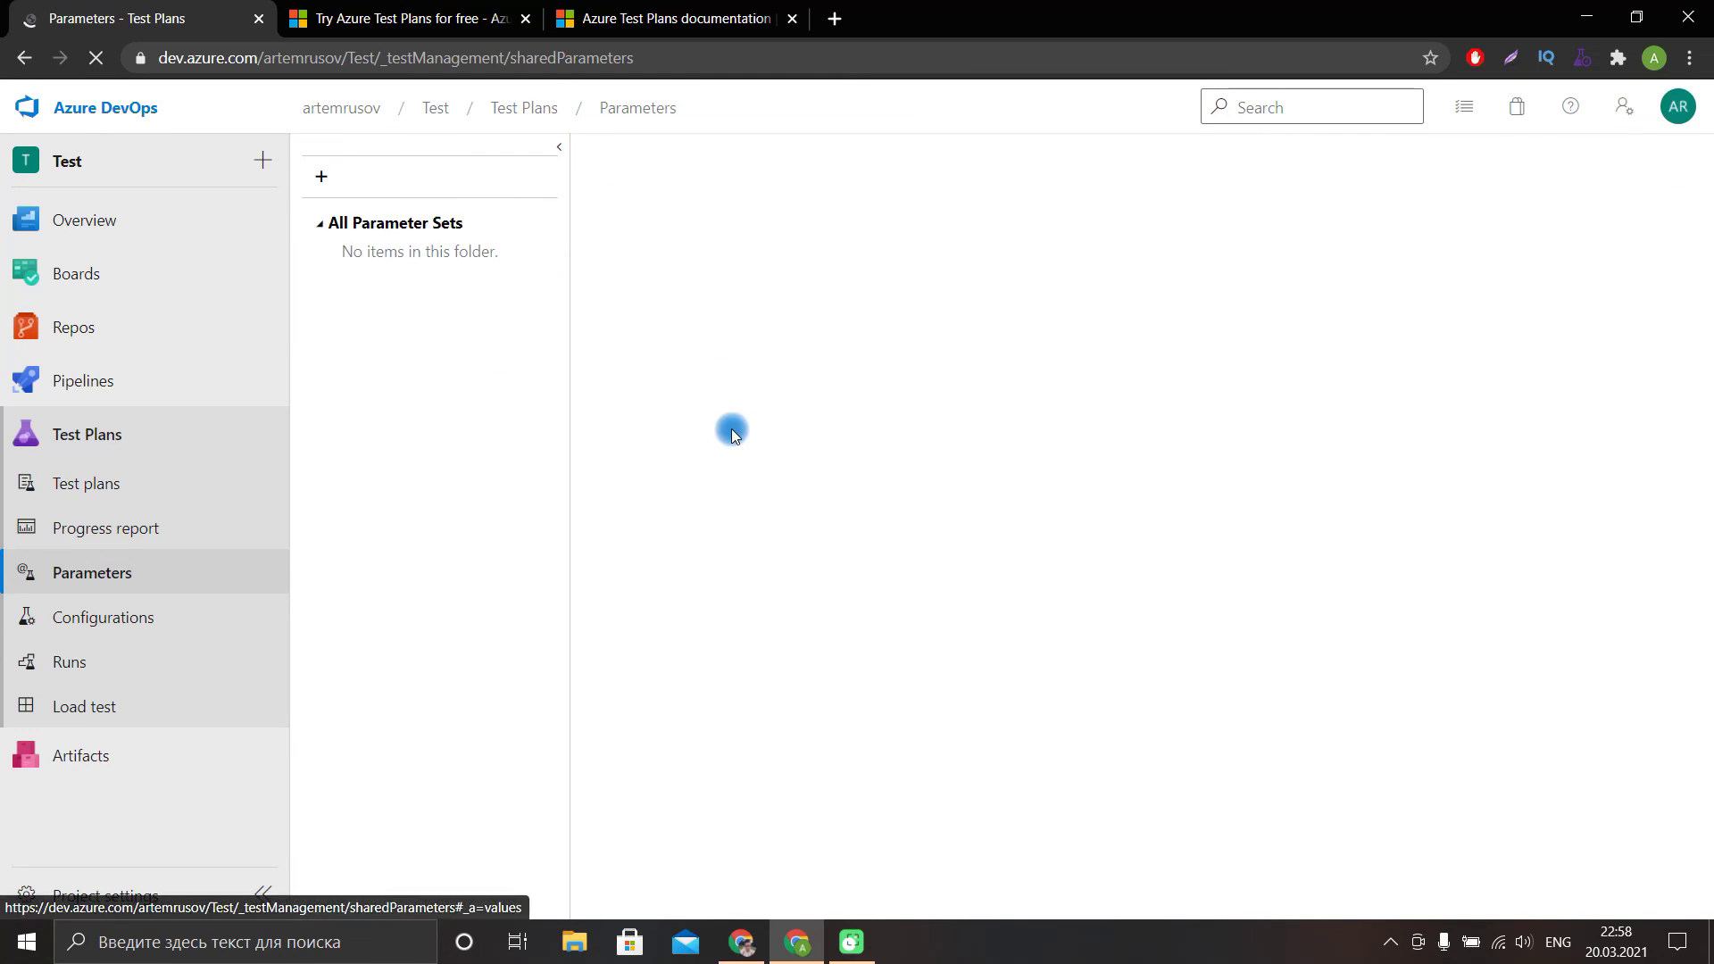
pyautogui.click(327, 176)
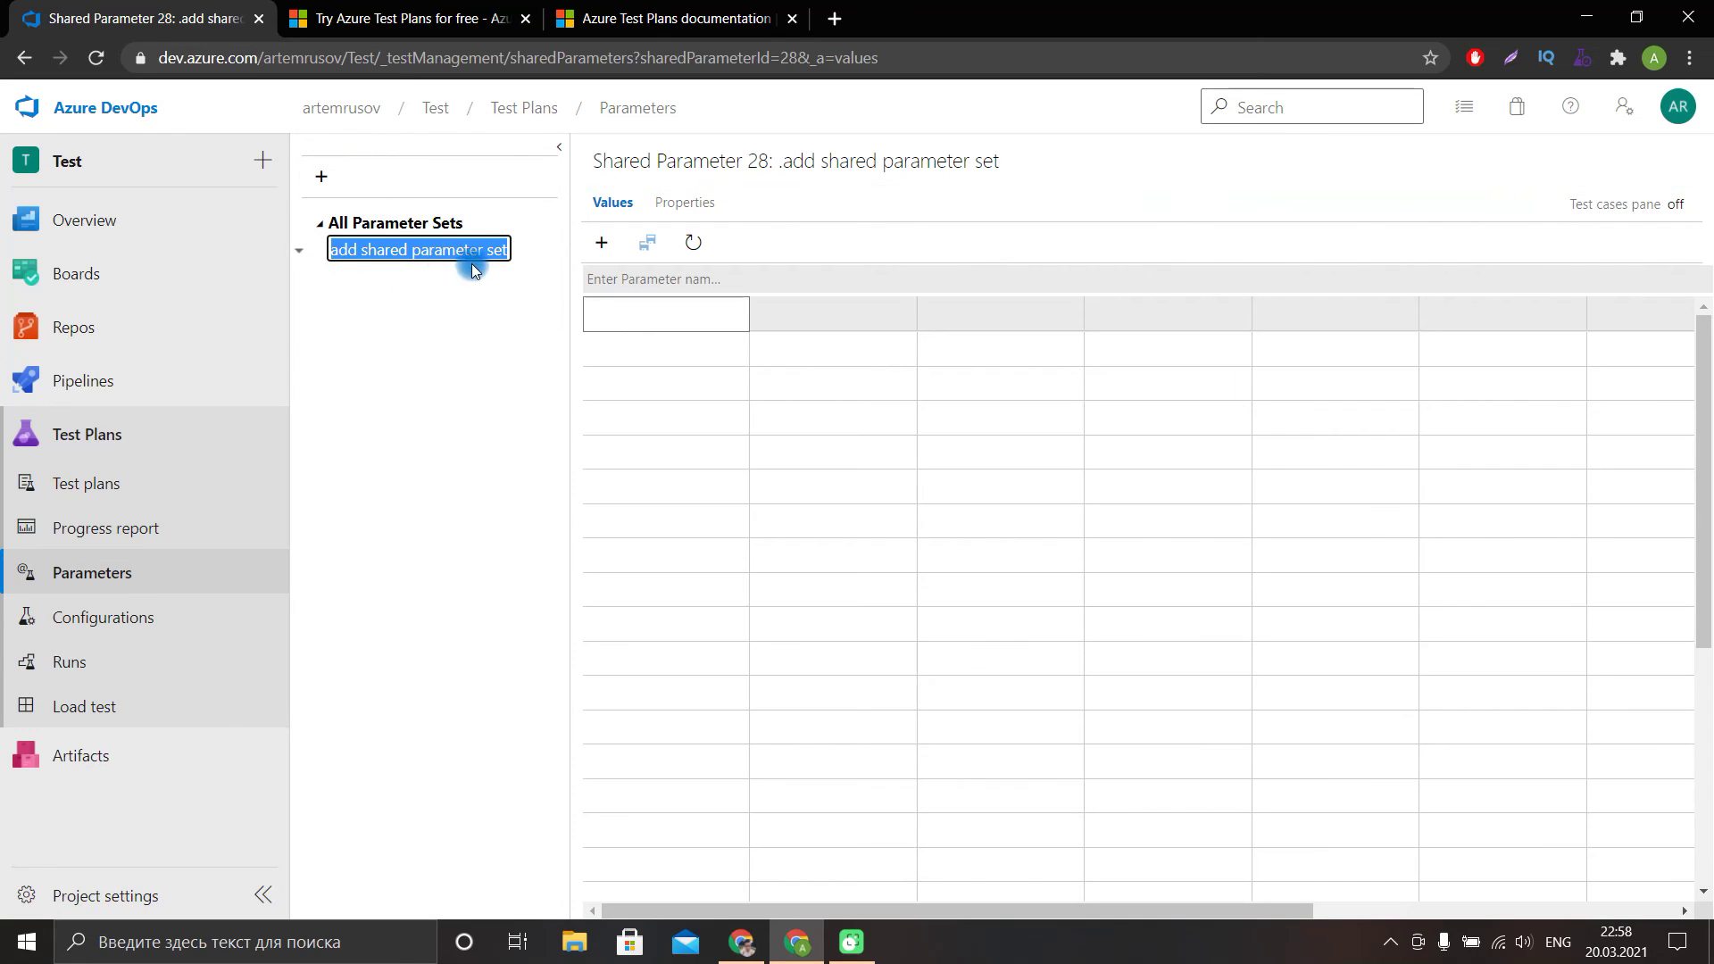
pyautogui.moveTo(486, 245); pyautogui.dragTo(549, 255)
pyautogui.press('BackSpace')
pyautogui.write('Log i')
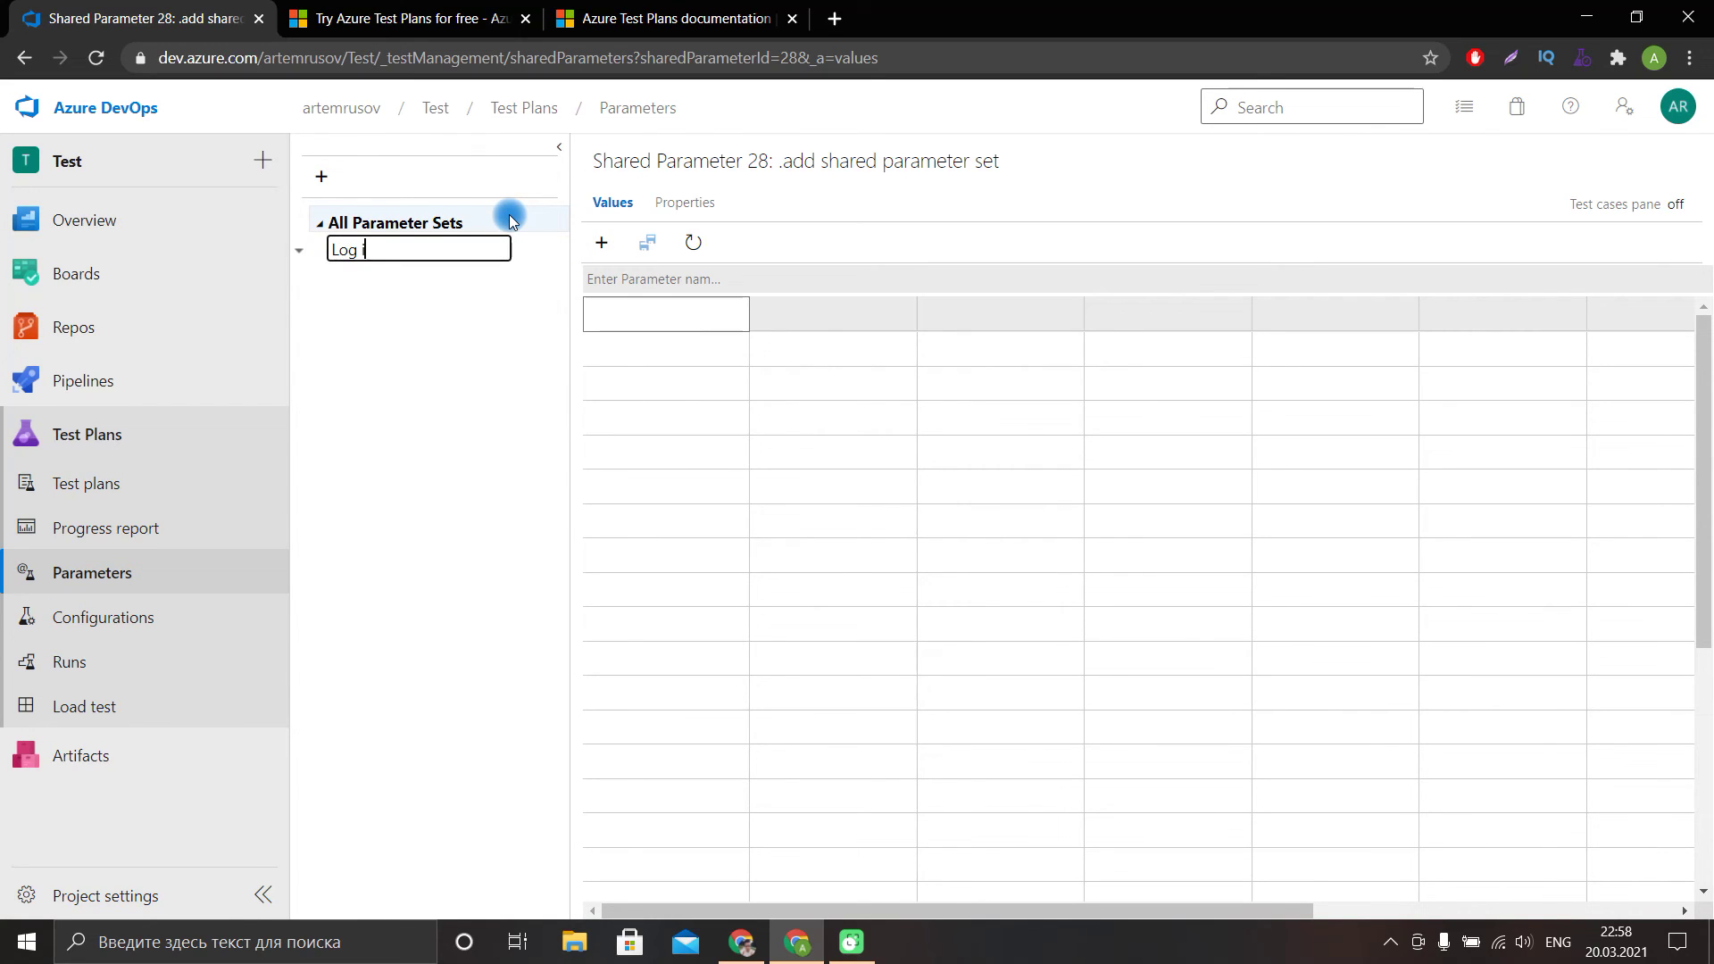
pyautogui.write('n Set')
pyautogui.click(655, 323)
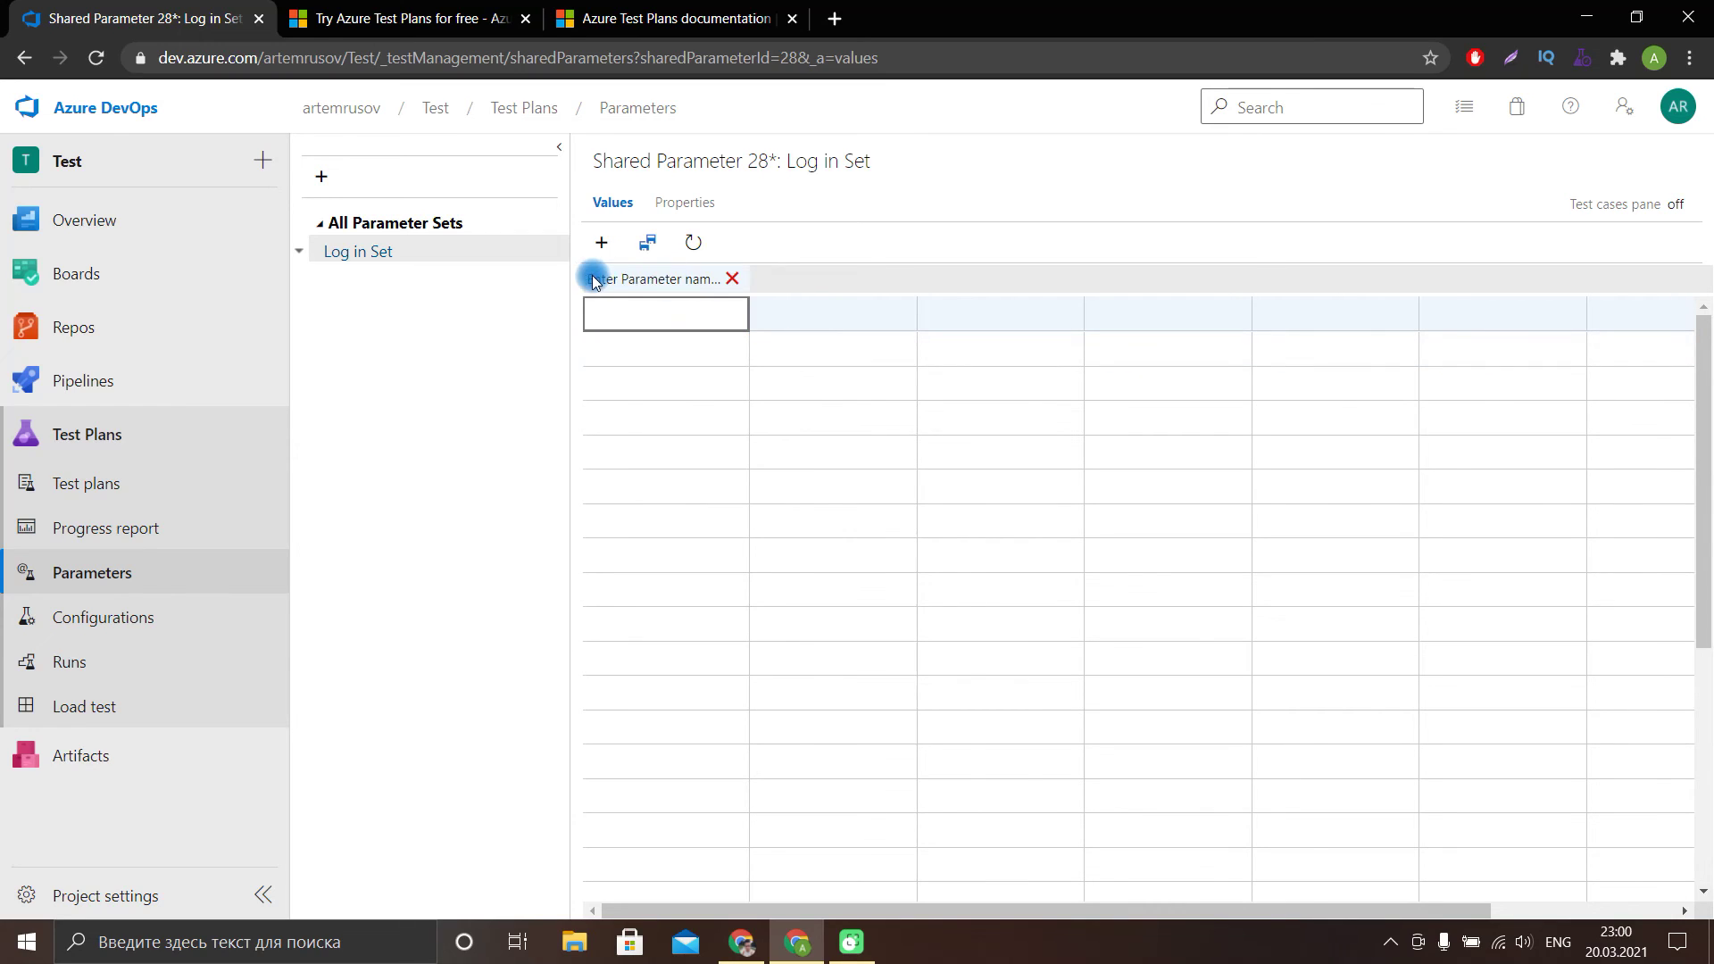
# Name the first two parameter columns of the set "Login" and "Password".
pyautogui.click(626, 279)
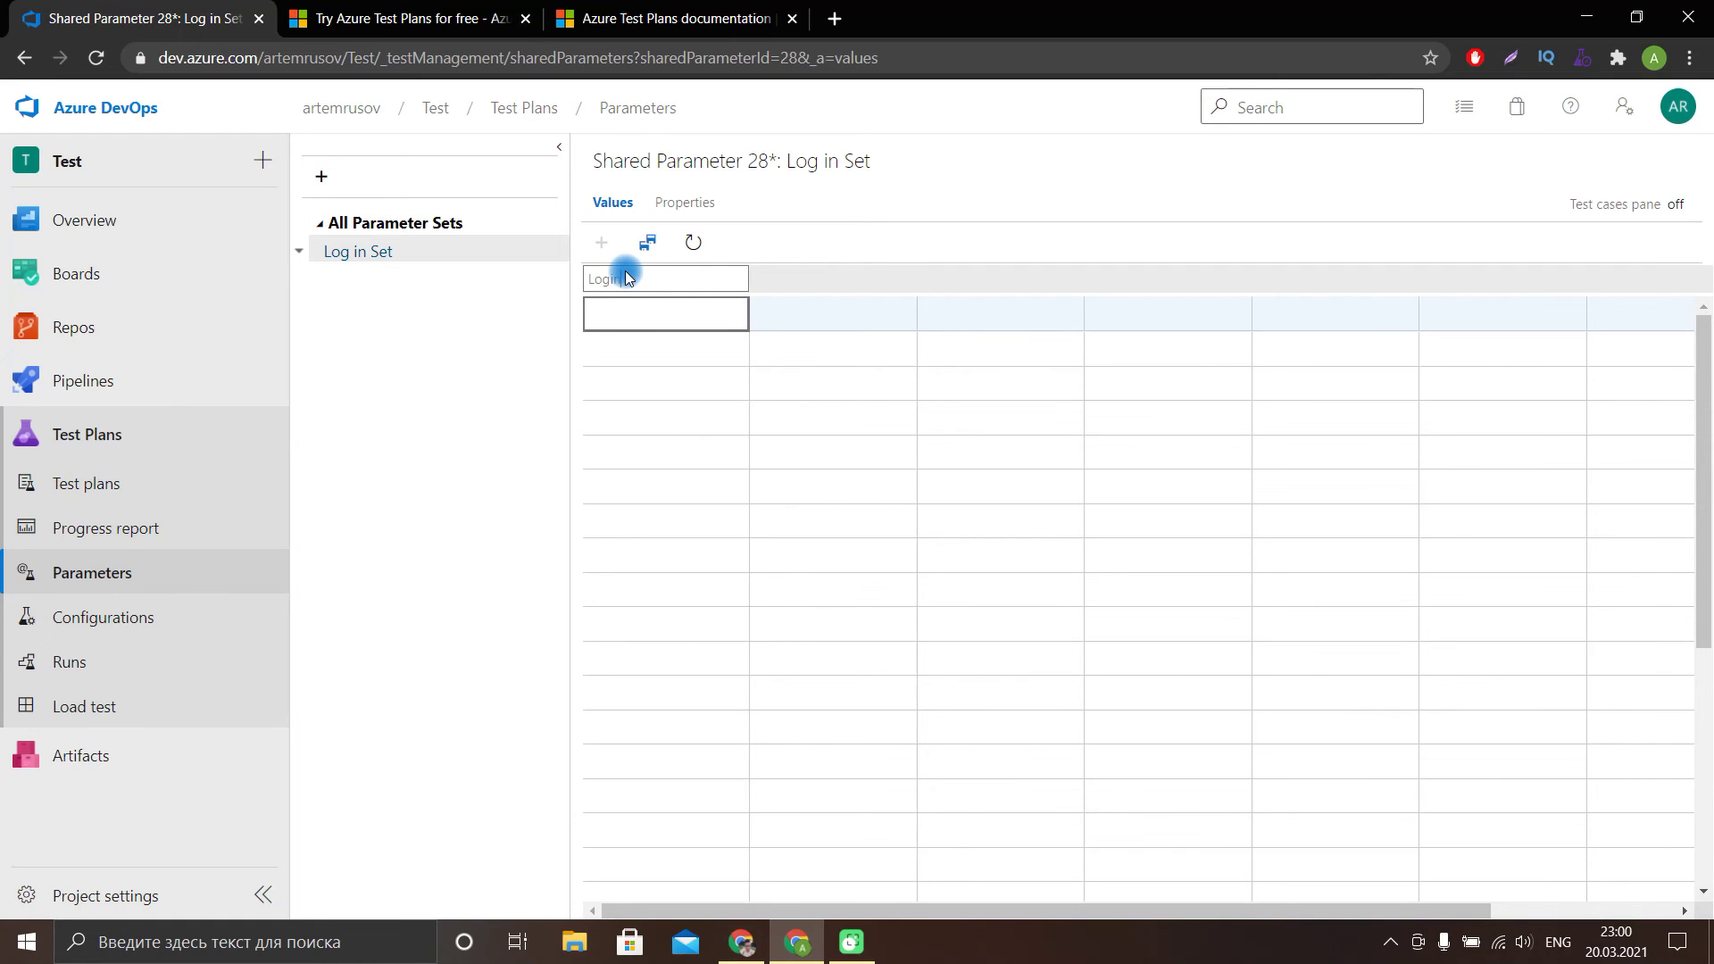
pyautogui.click(784, 280)
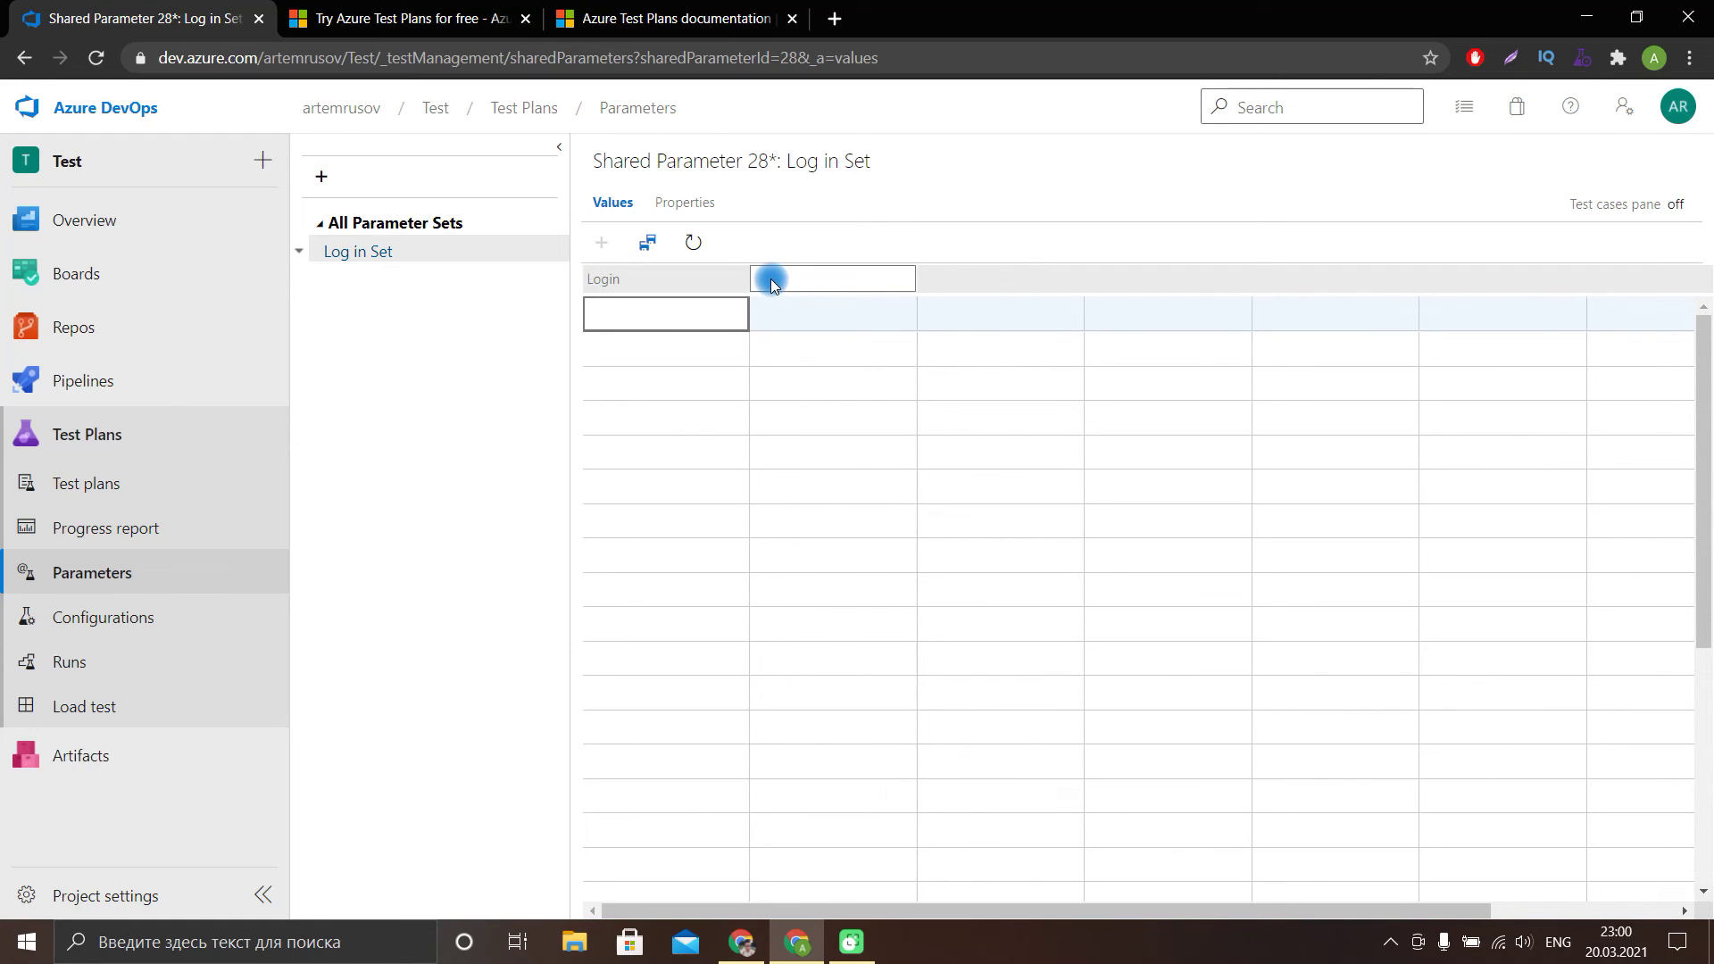
pyautogui.write('Password')
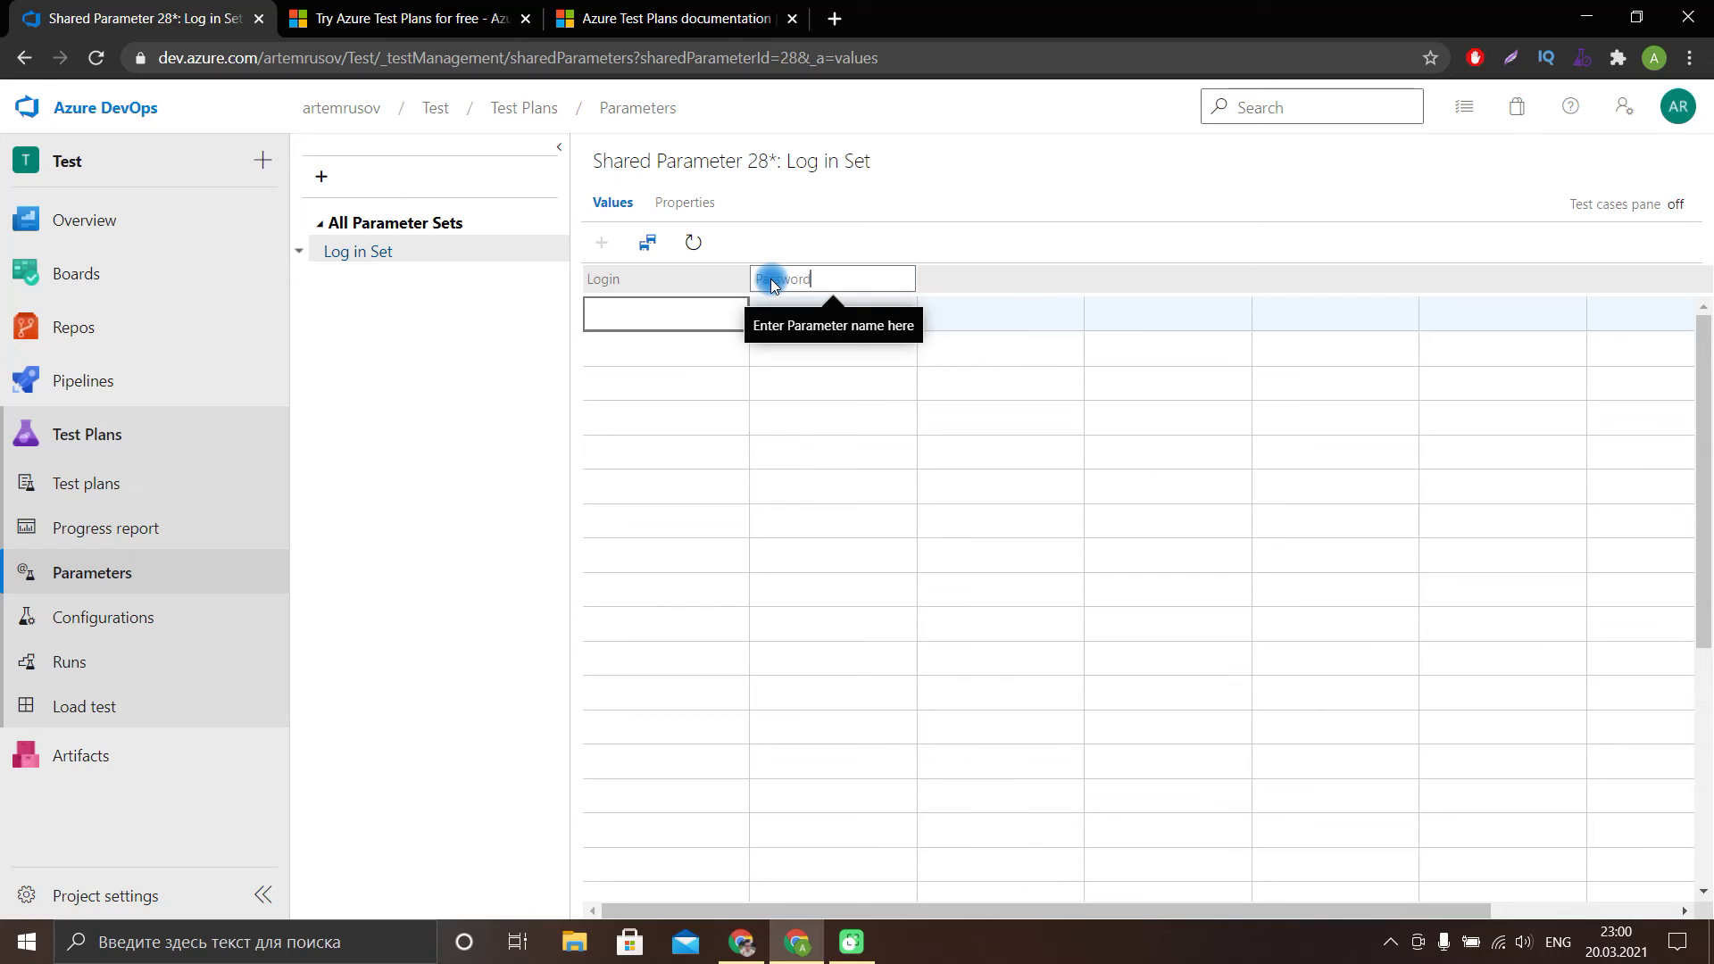
# Enter login names for three users in the first three rows of the Login column.
pyautogui.click(648, 326)
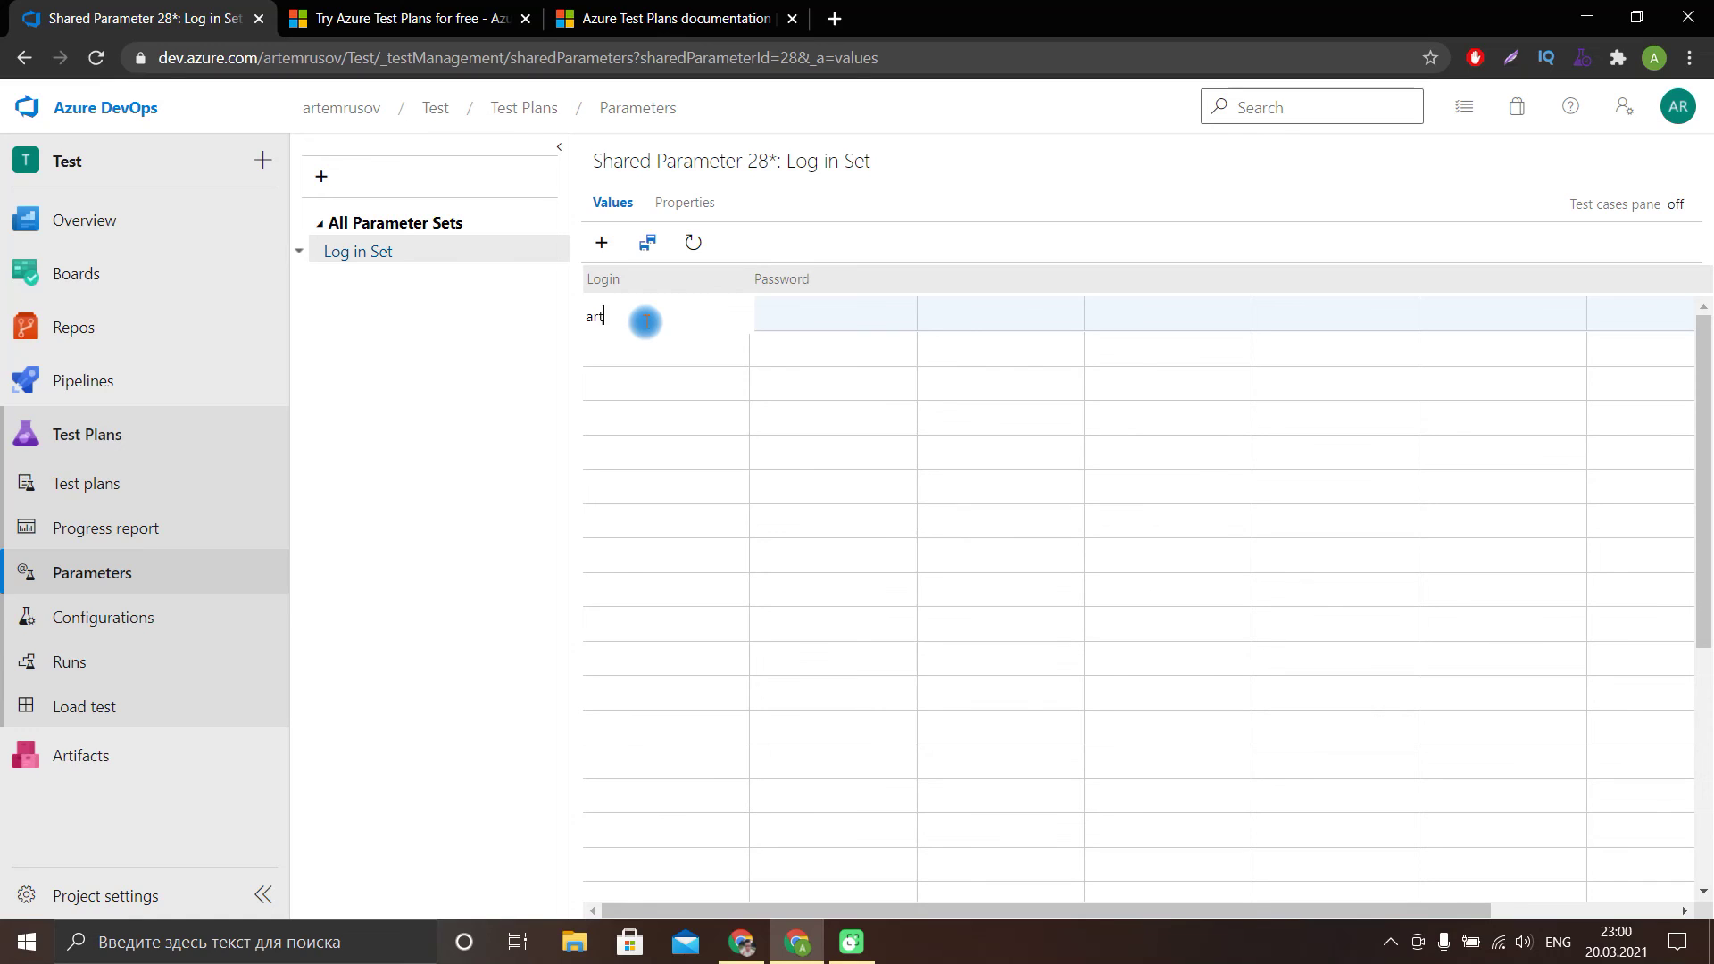
pyautogui.write('artem')
pyautogui.click(658, 342)
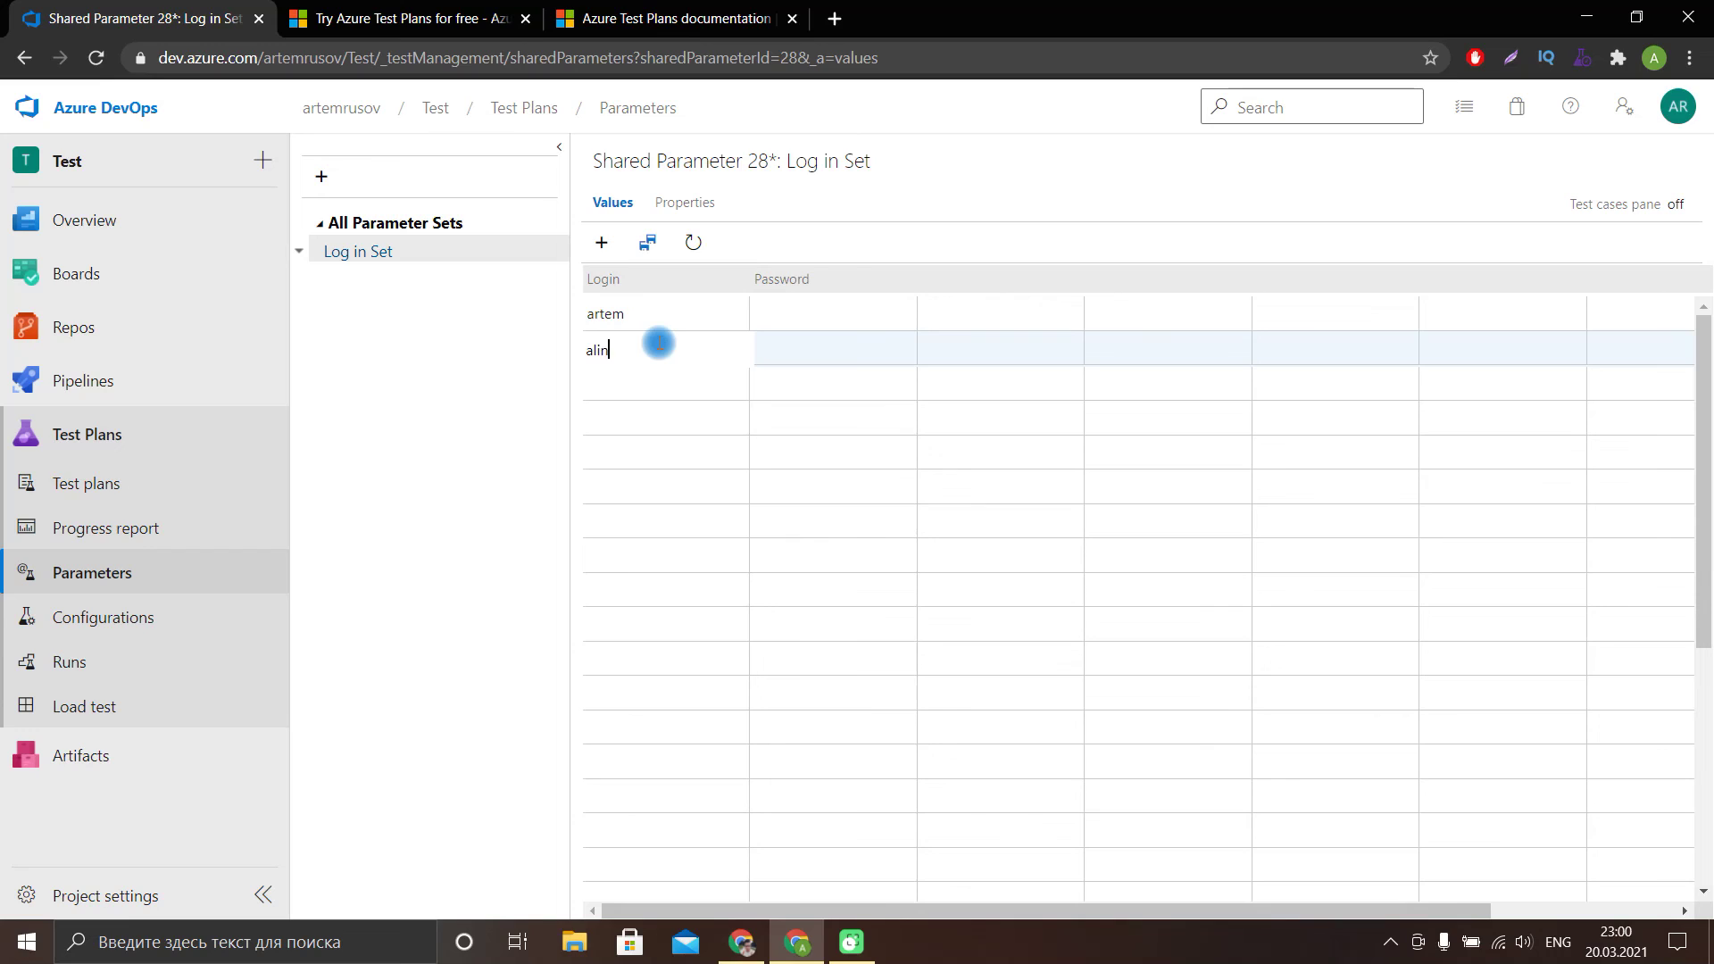
pyautogui.click(655, 395)
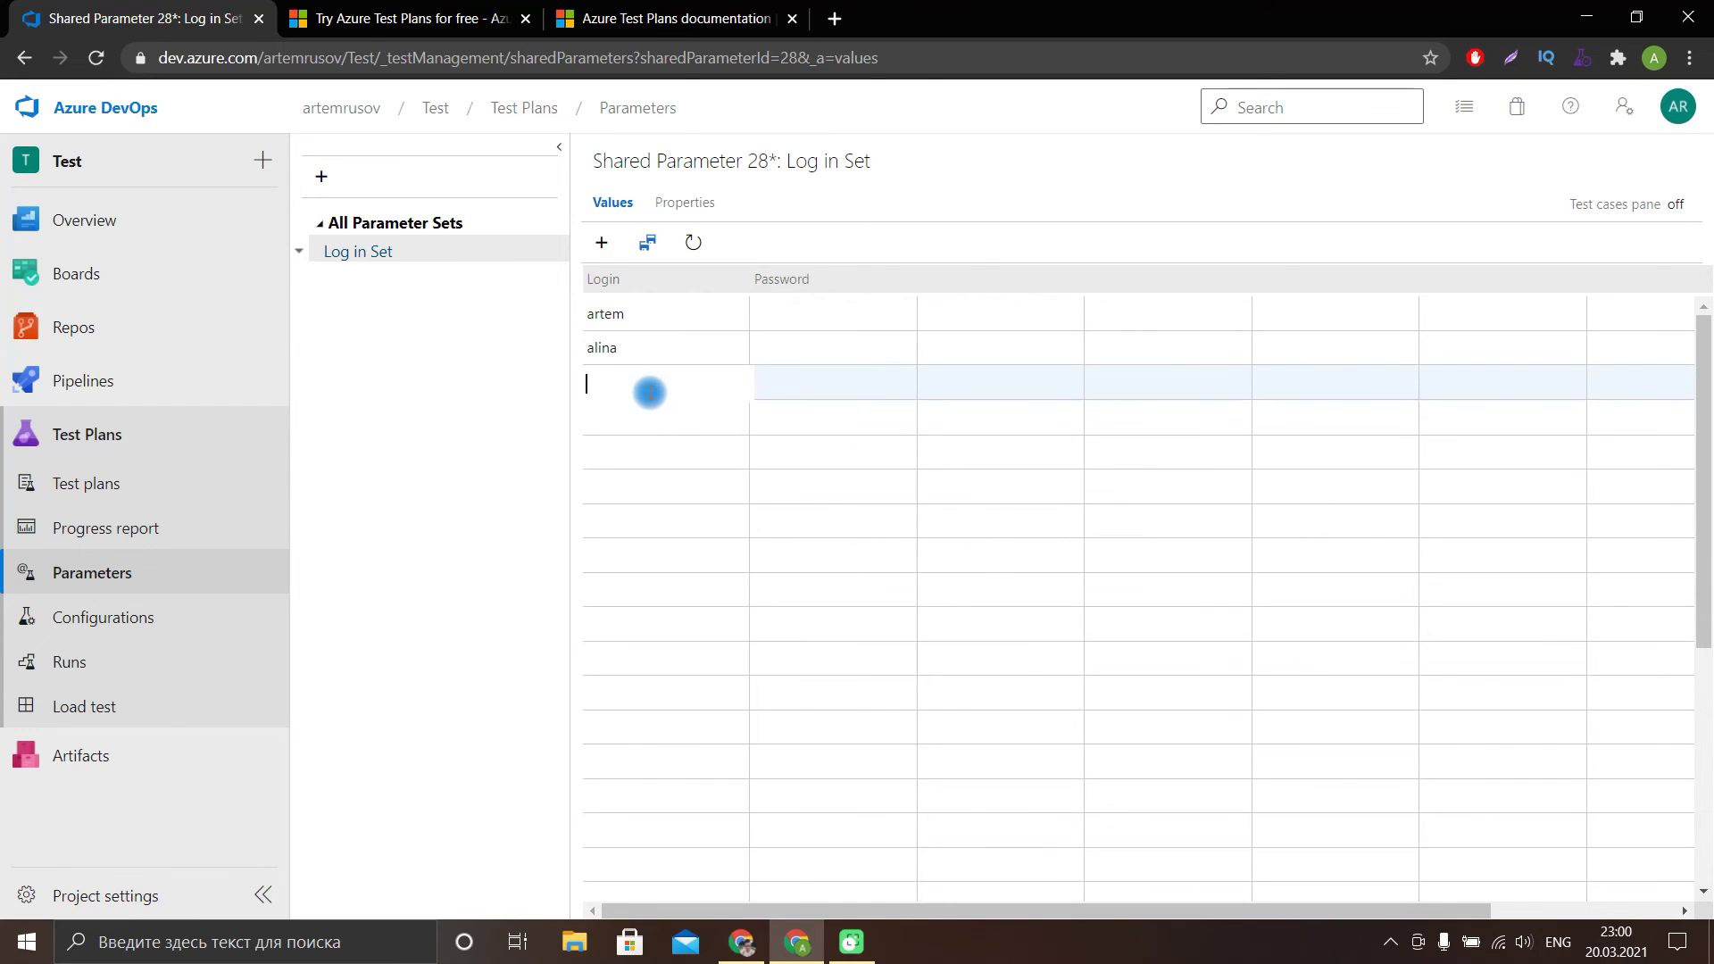
# Enter a password for each of the three logins in the Password column.
pyautogui.click(825, 316)
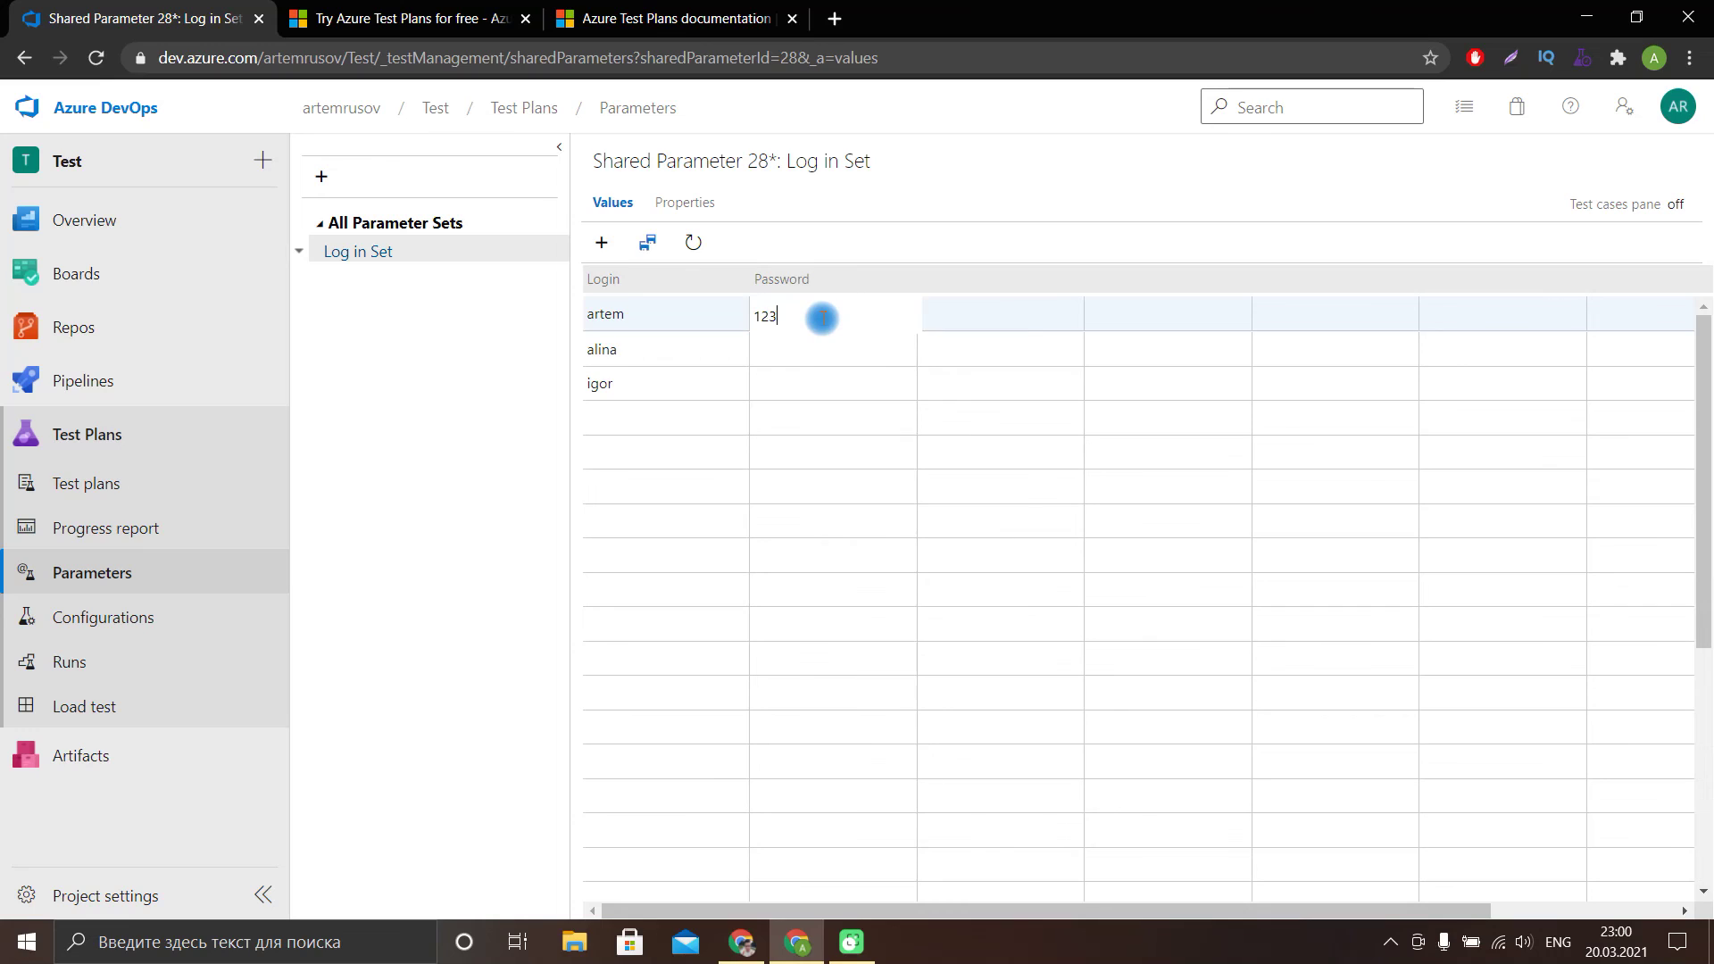
pyautogui.click(819, 347)
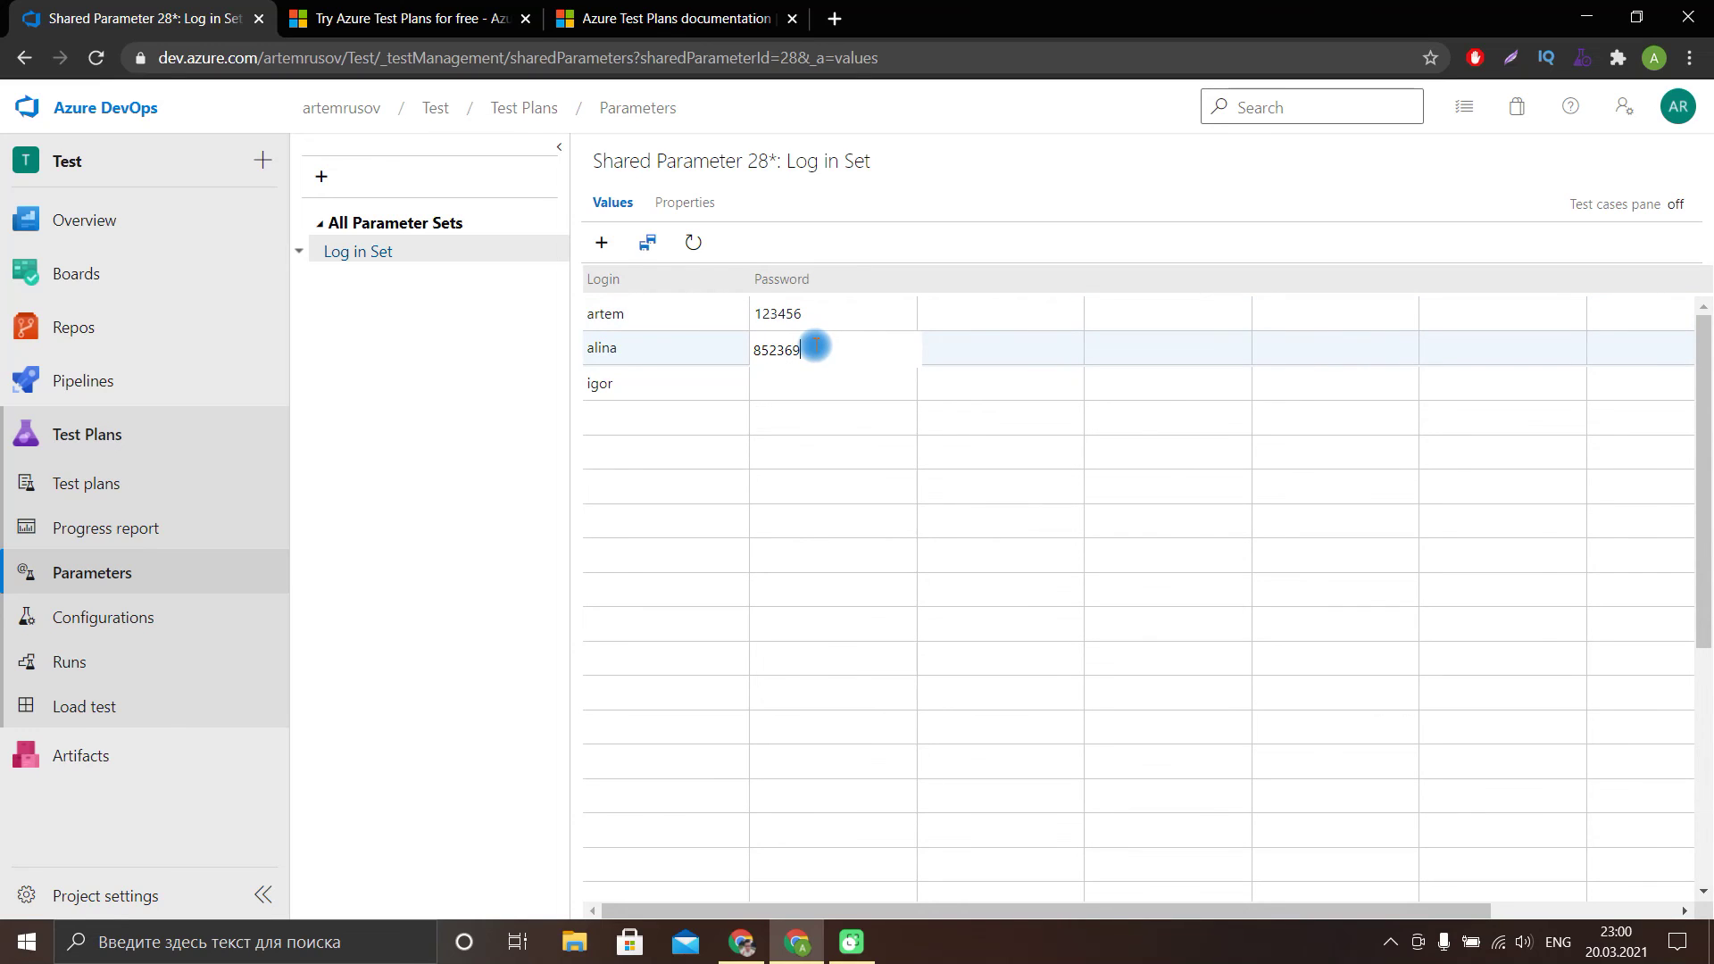
pyautogui.click(801, 385)
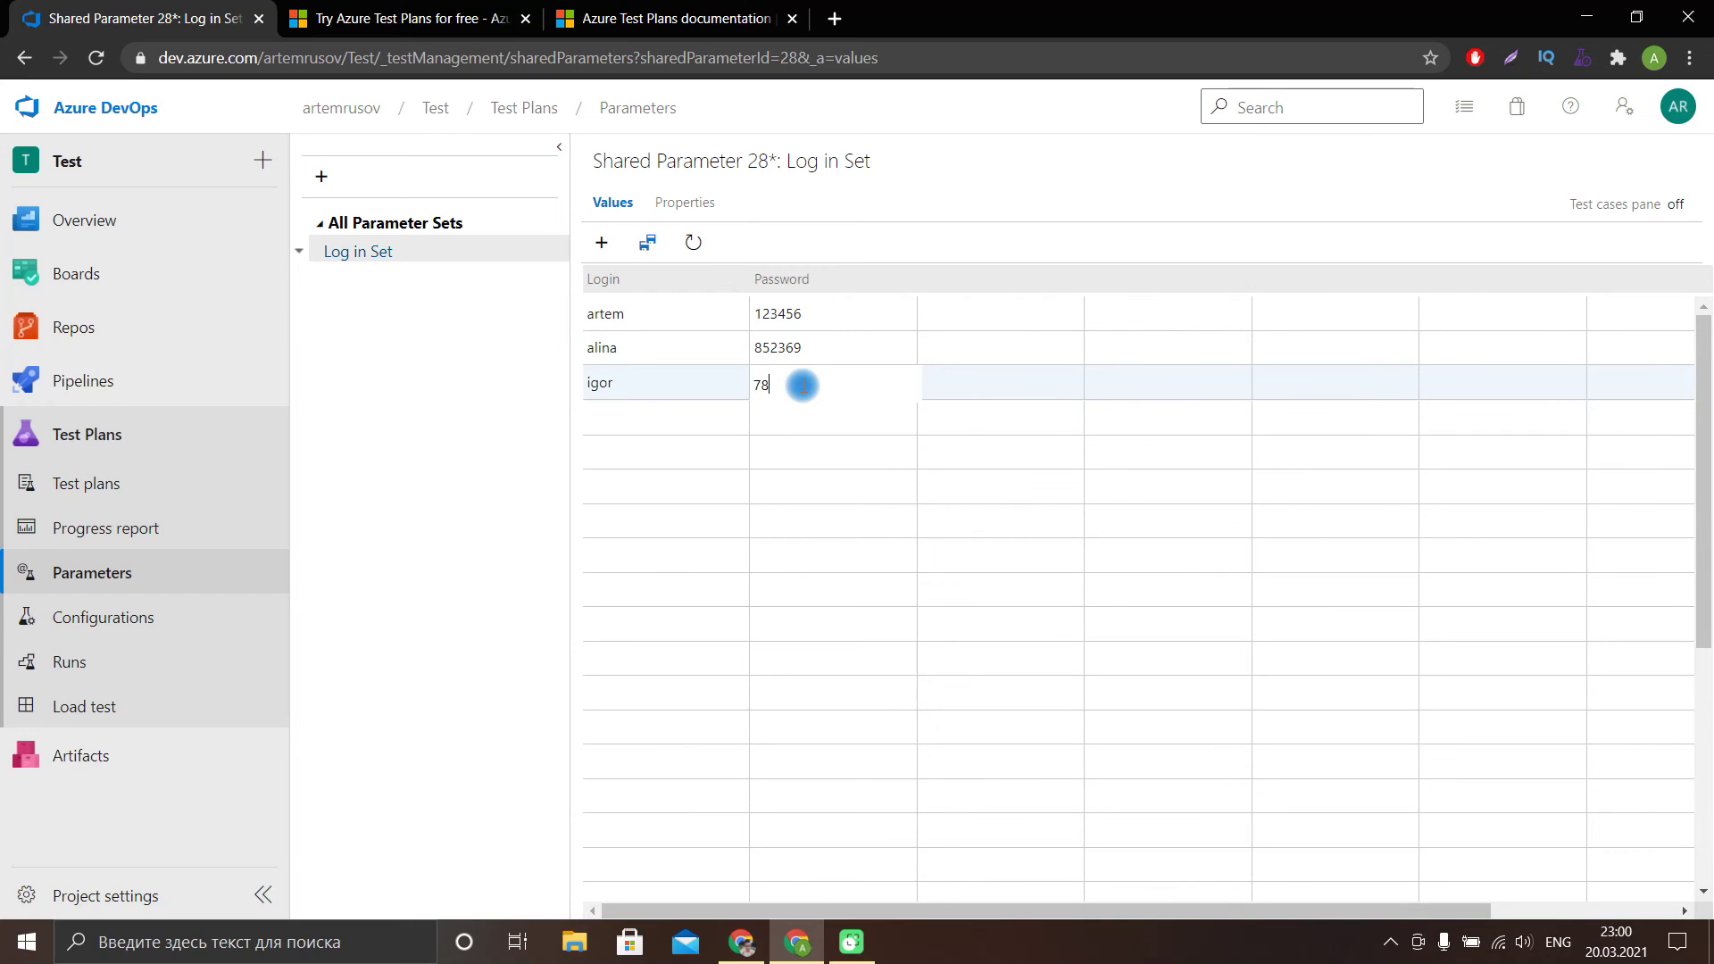